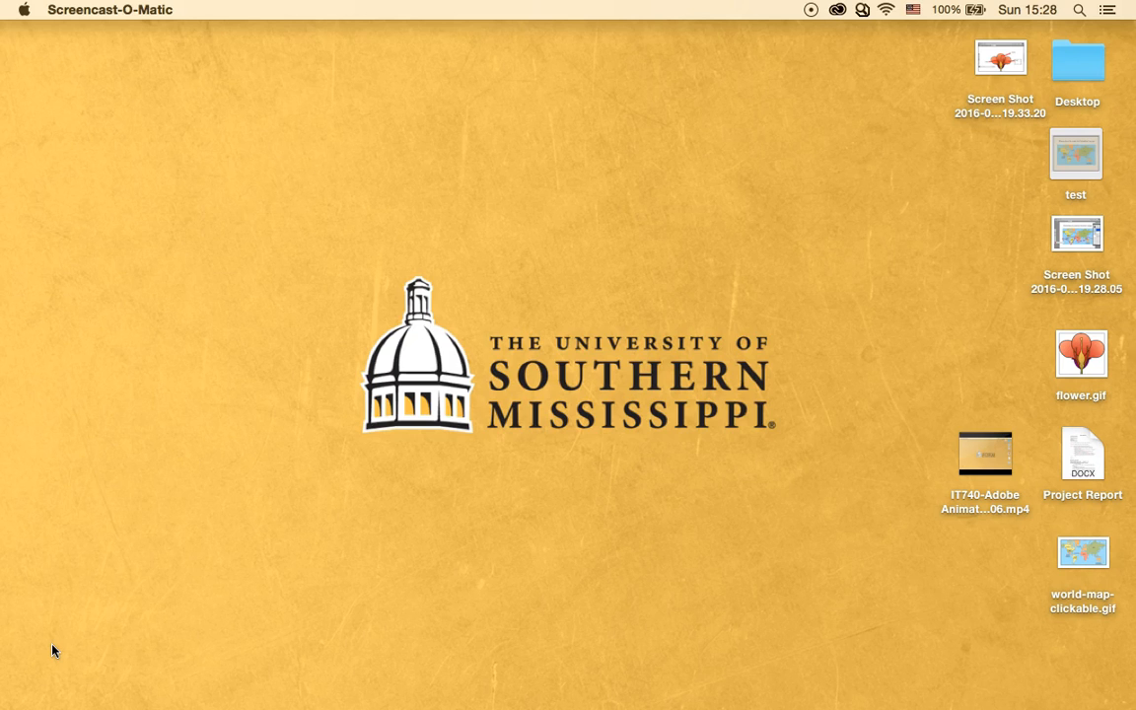
Switch to Adobe Animate CC and browse to the Lesson07 folder for a document to open.
{"action": "mouse_move", "coordinate": [375, 695]}
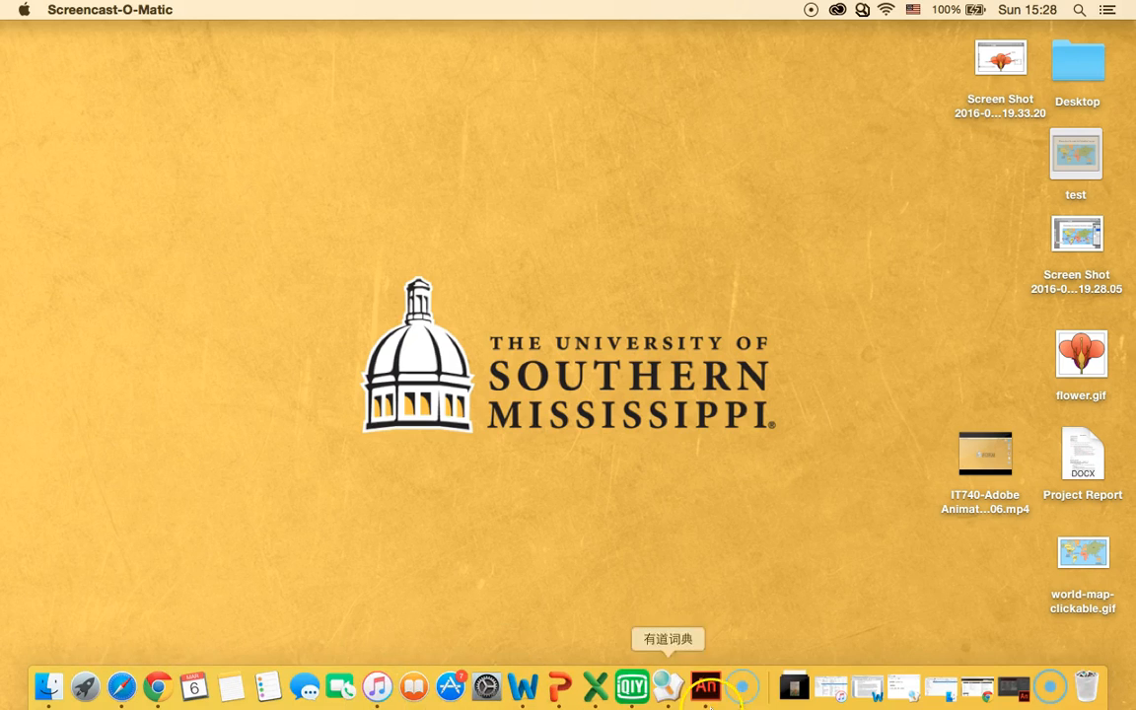
{"action": "left_click", "coordinate": [708, 687]}
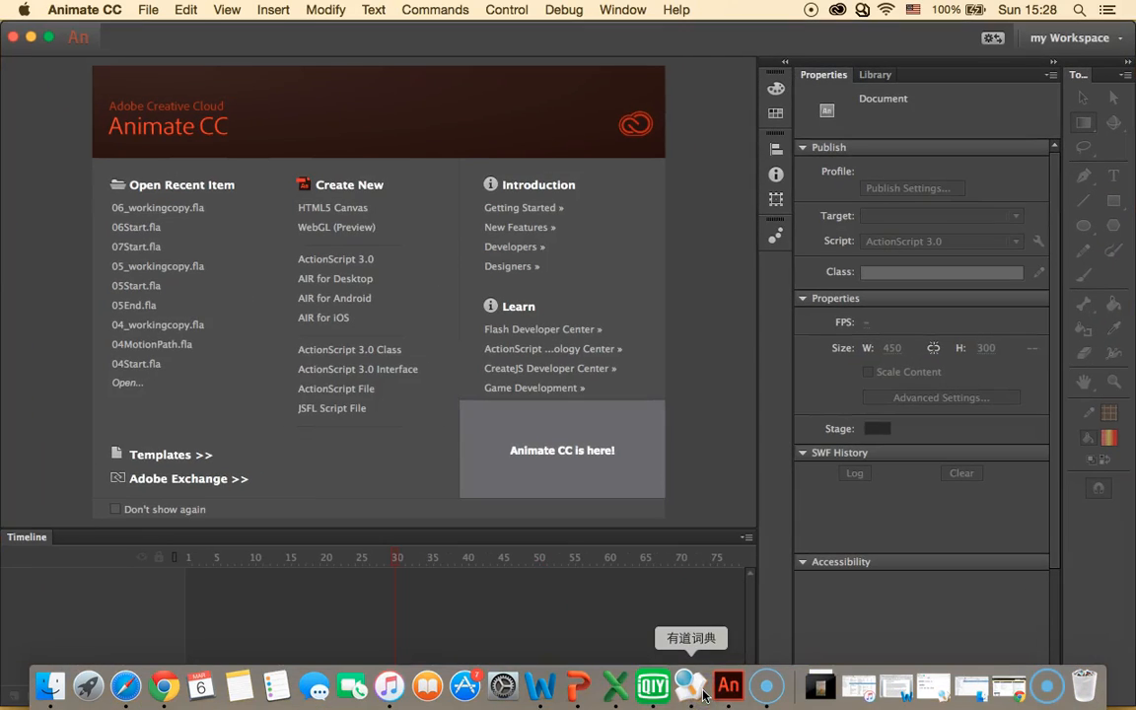
{"action": "left_click", "coordinate": [149, 10]}
{"action": "left_click", "coordinate": [161, 48]}
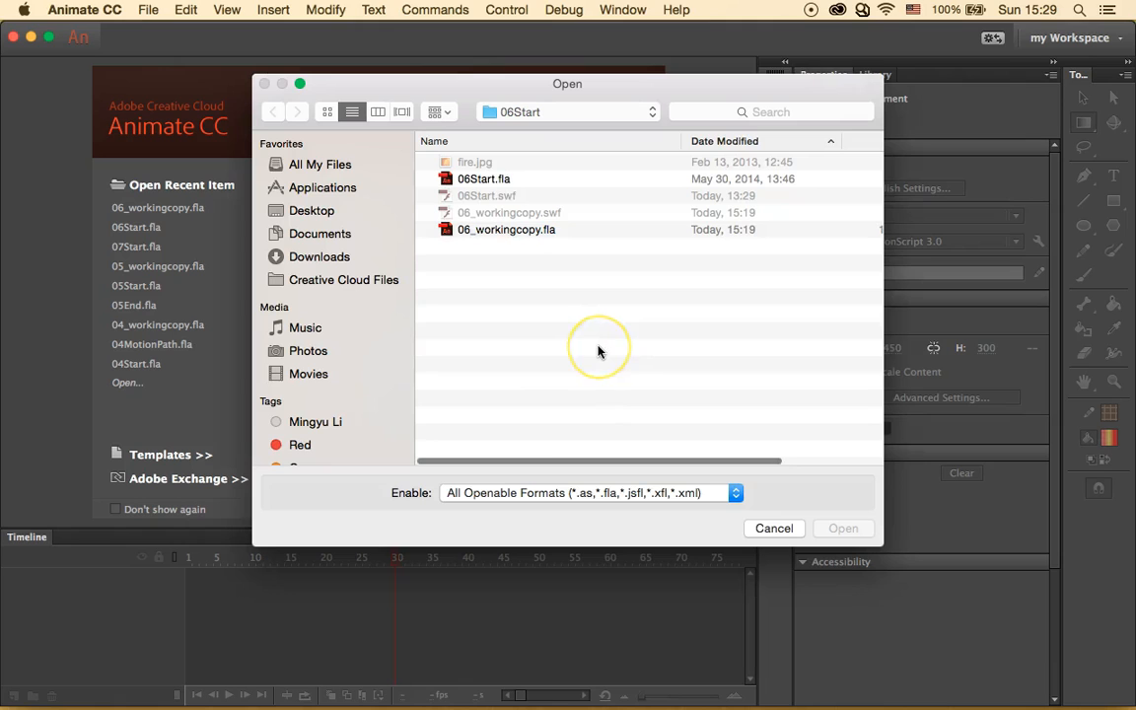
{"action": "left_click", "coordinate": [598, 112]}
{"action": "left_click", "coordinate": [587, 148]}
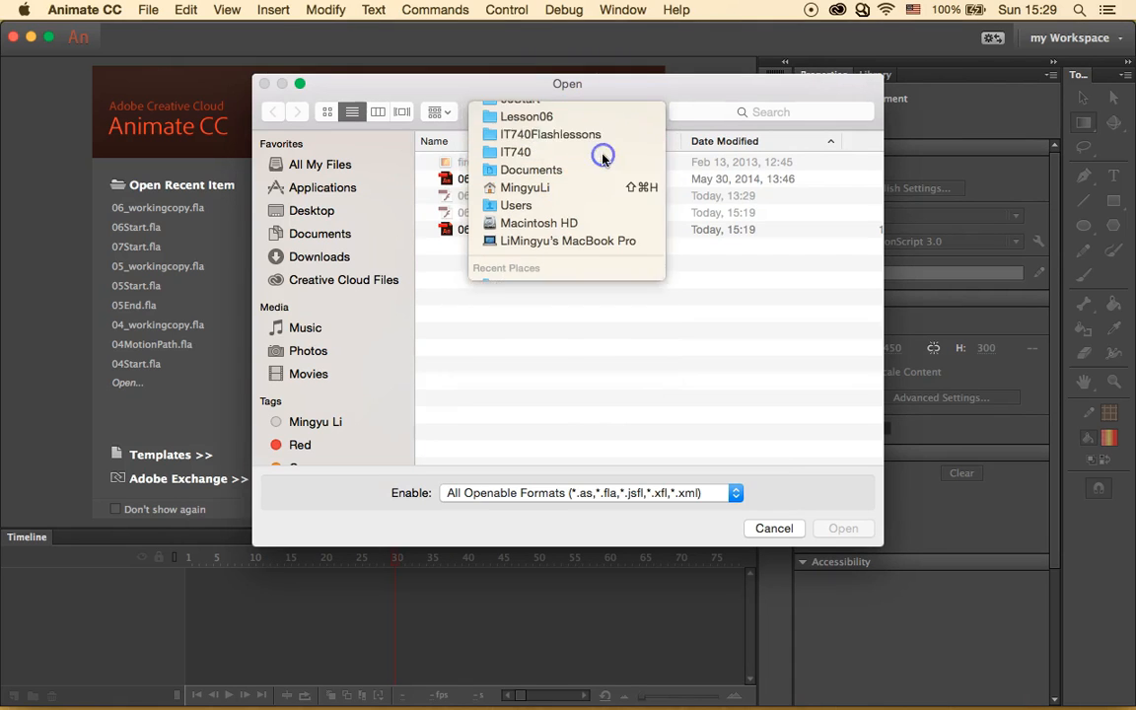
{"action": "left_click", "coordinate": [519, 314]}
{"action": "double_click", "coordinate": [518, 314]}
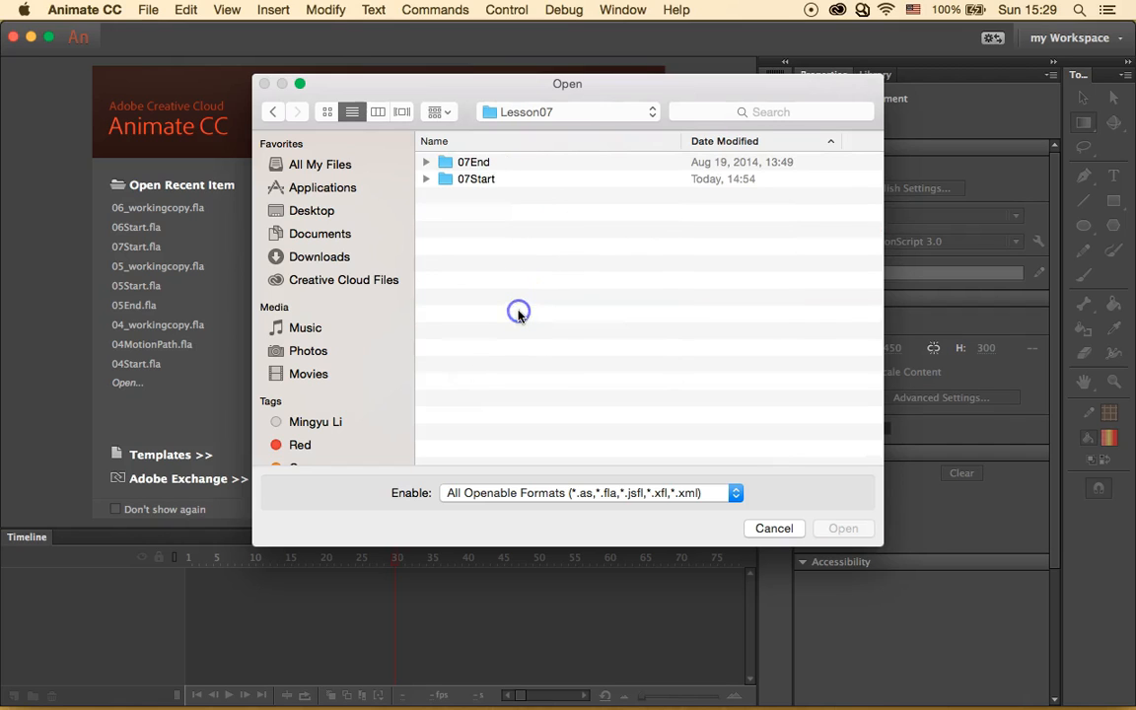
Open 07Start.fla from the 07Start folder, accepting the system default mapping for the missing fonts.
{"action": "double_click", "coordinate": [499, 183]}
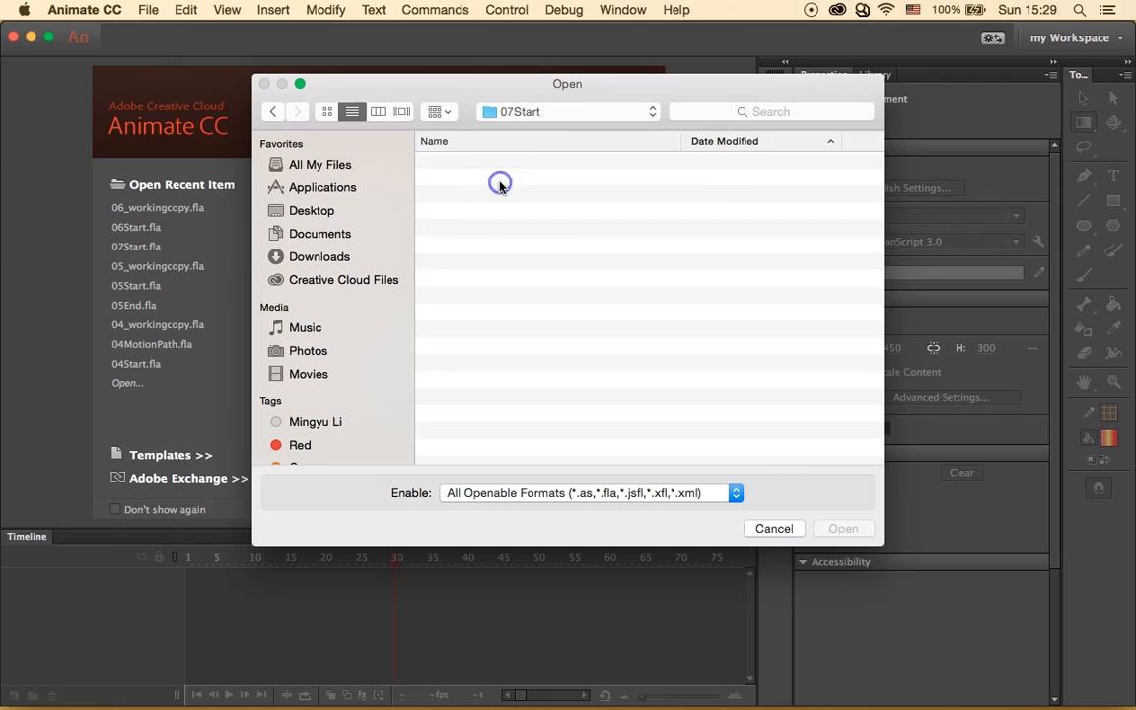
{"action": "left_click", "coordinate": [504, 183]}
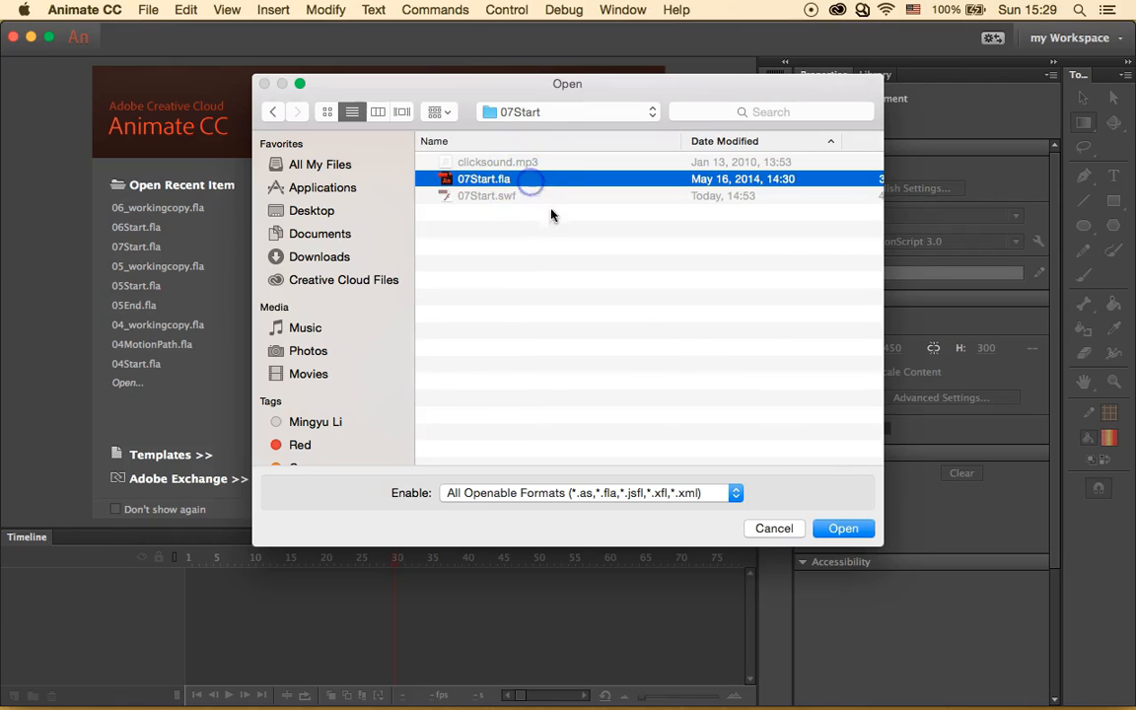
{"action": "left_click", "coordinate": [842, 529]}
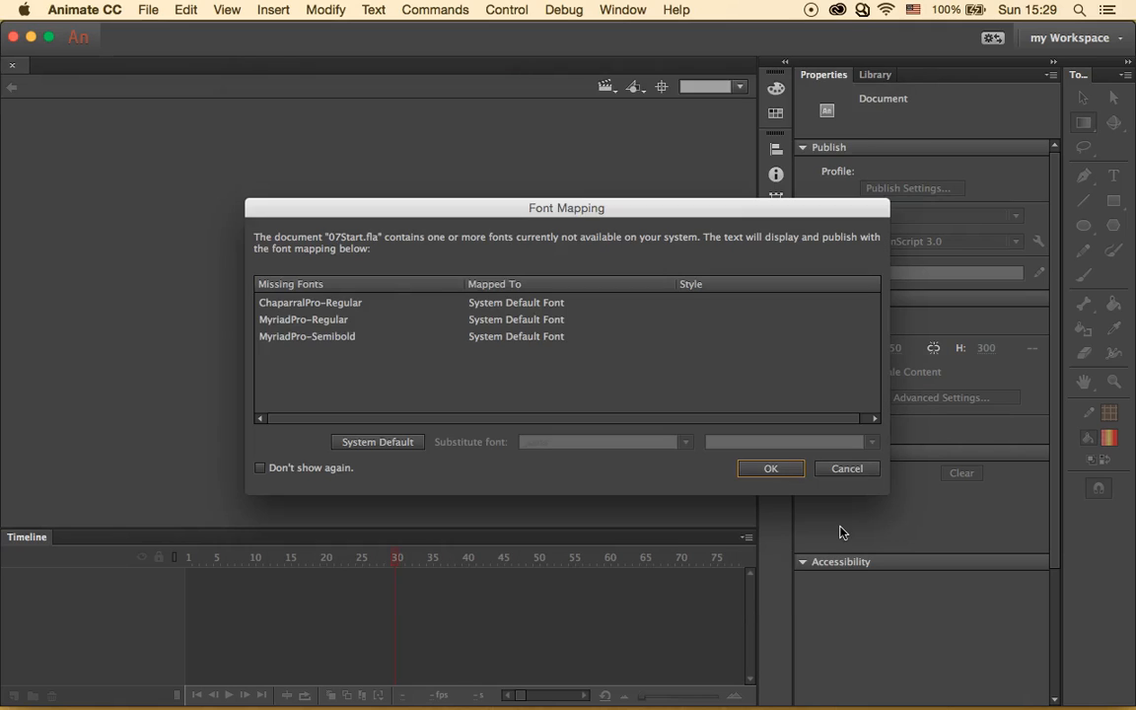
{"action": "left_click", "coordinate": [578, 355]}
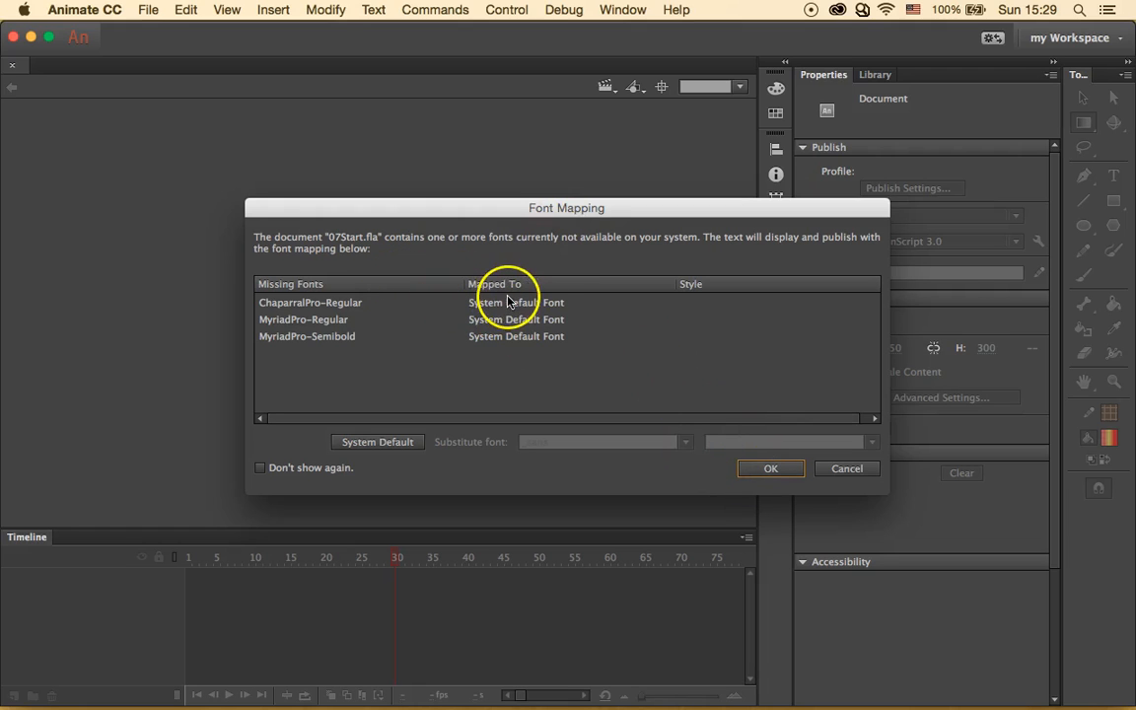
{"action": "left_click", "coordinate": [771, 468]}
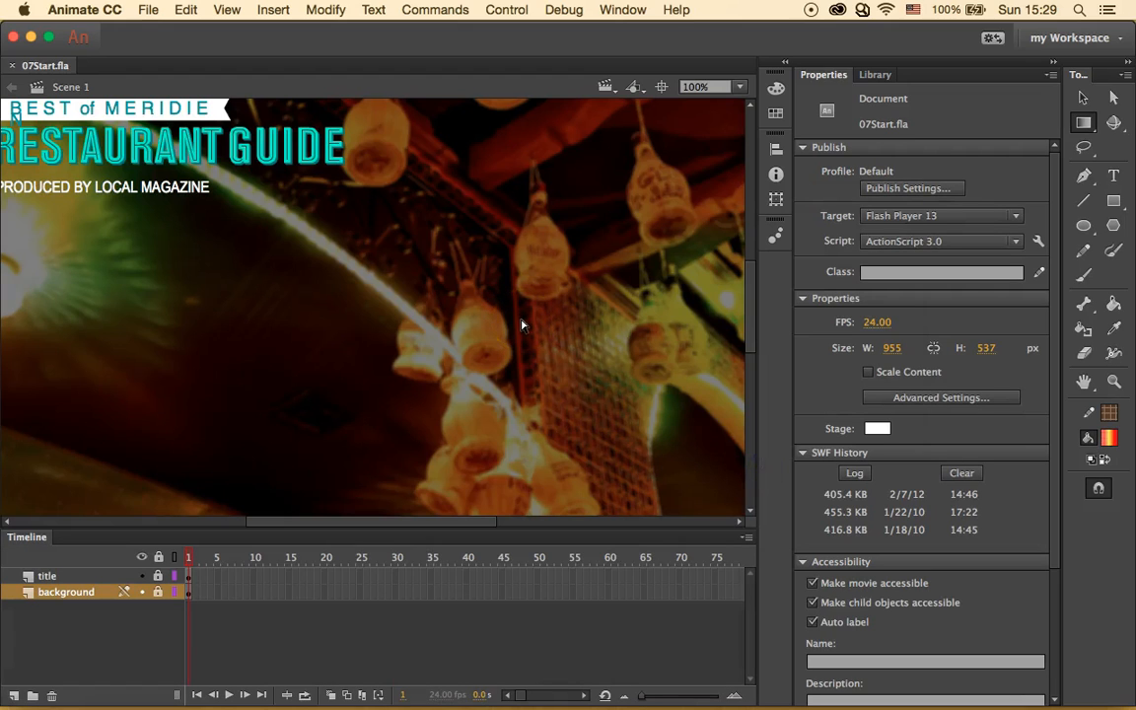
Save a copy of the document as 07_workingcopy.fla in the 07Start folder.
{"action": "left_click", "coordinate": [148, 8]}
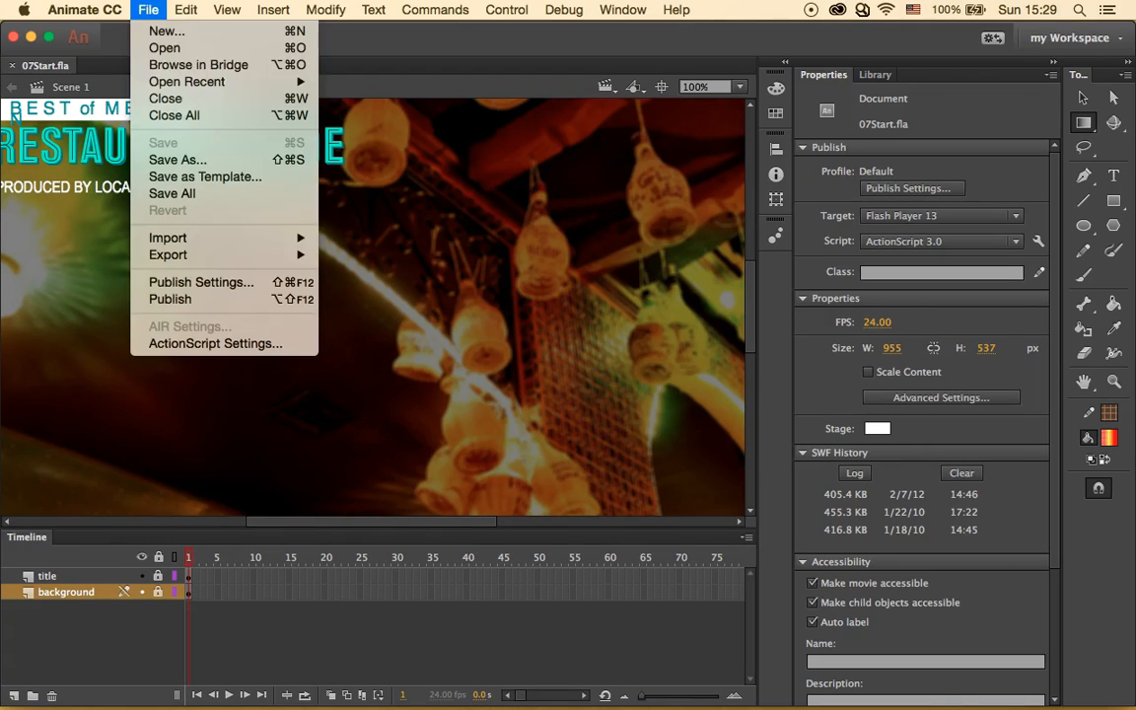
{"action": "left_click", "coordinate": [222, 159]}
{"action": "left_click", "coordinate": [520, 193]}
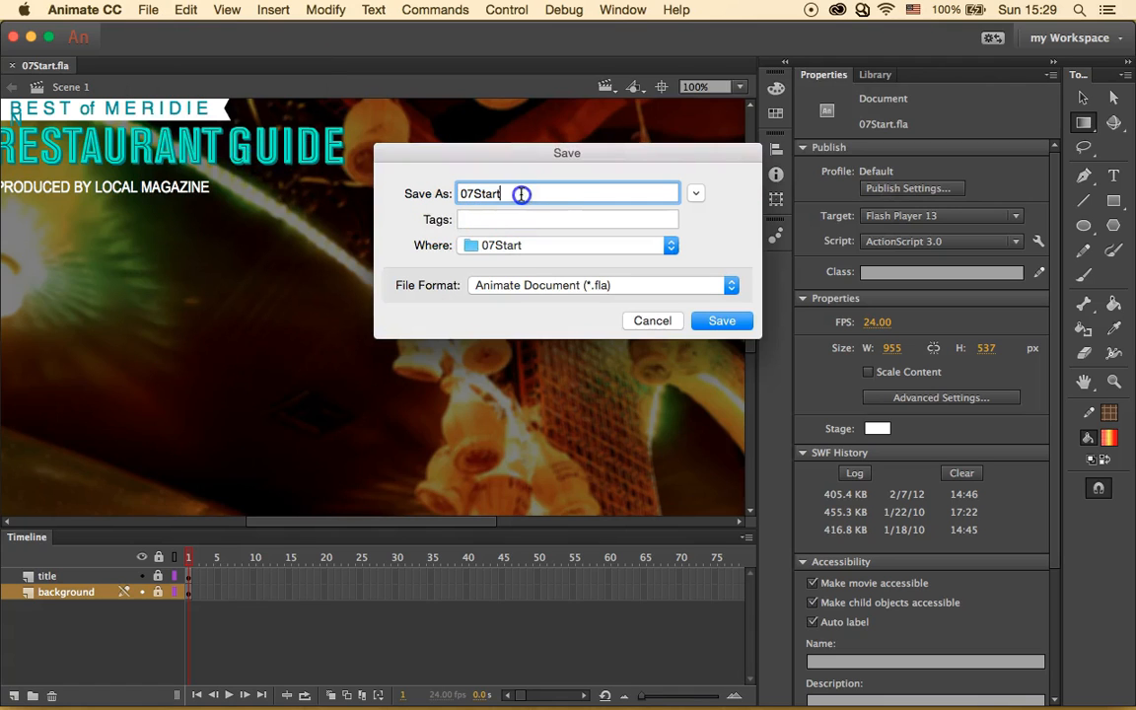
{"action": "key", "text": "BackSpace"}
{"action": "key", "text": "BackSpace"}
{"action": "key", "text": "BackSpace"}
{"action": "key", "text": "BackSpace"}
{"action": "key", "text": "BackSpace"}
{"action": "type", "text": "_working"}
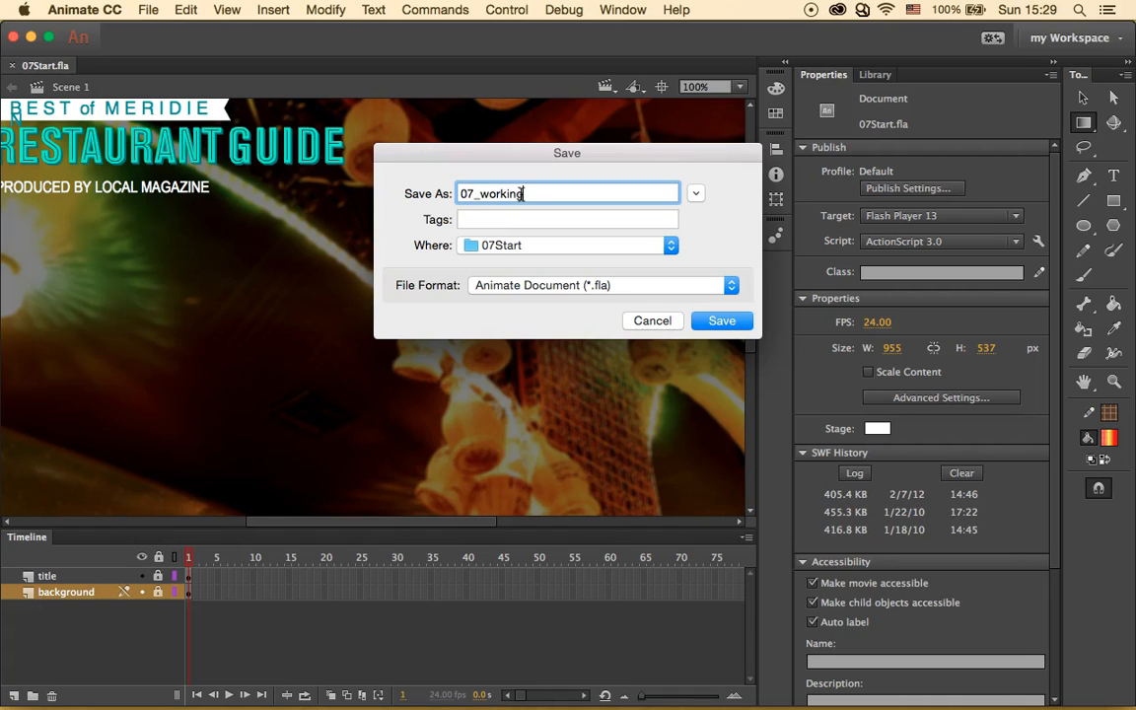
{"action": "type", "text": "cop"}
{"action": "left_click", "coordinate": [725, 322]}
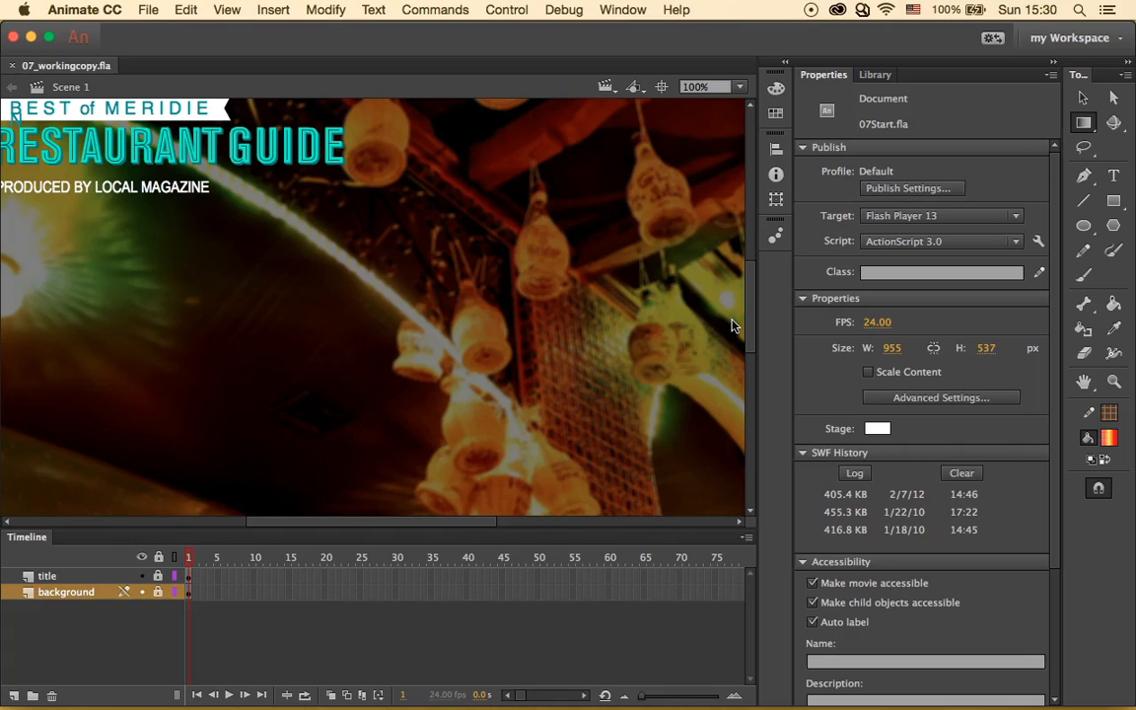
Create a new symbol of type Button named "gabel loffel button".
{"action": "left_click", "coordinate": [265, 12]}
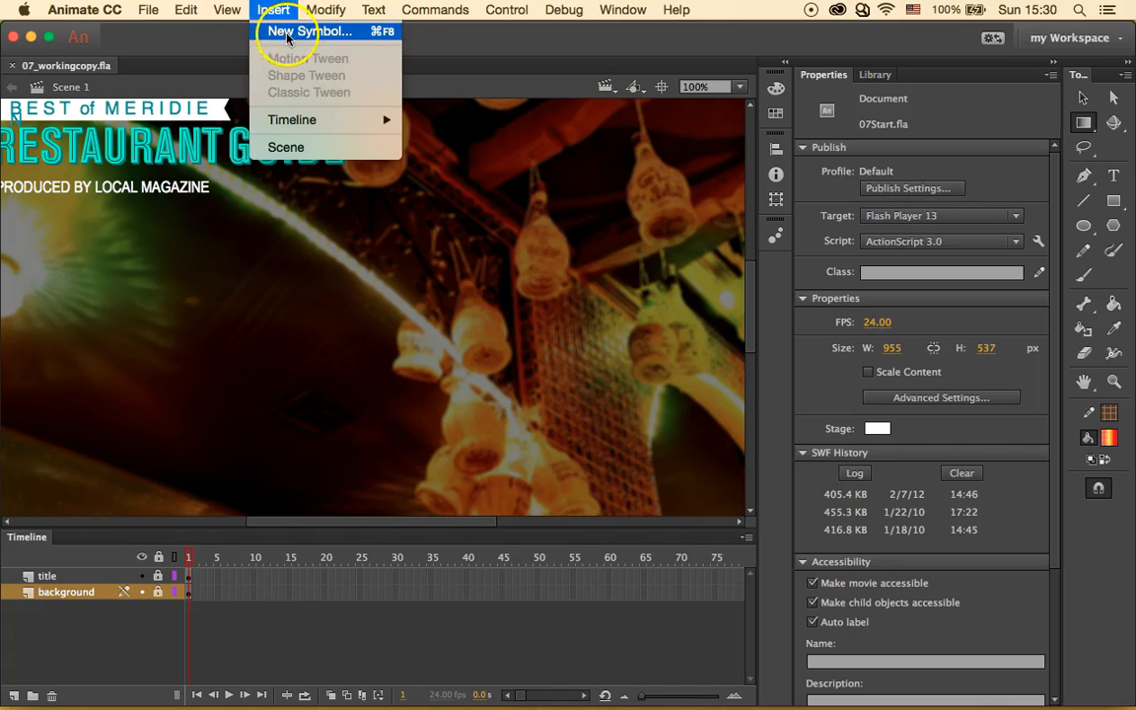
{"action": "left_click", "coordinate": [288, 31]}
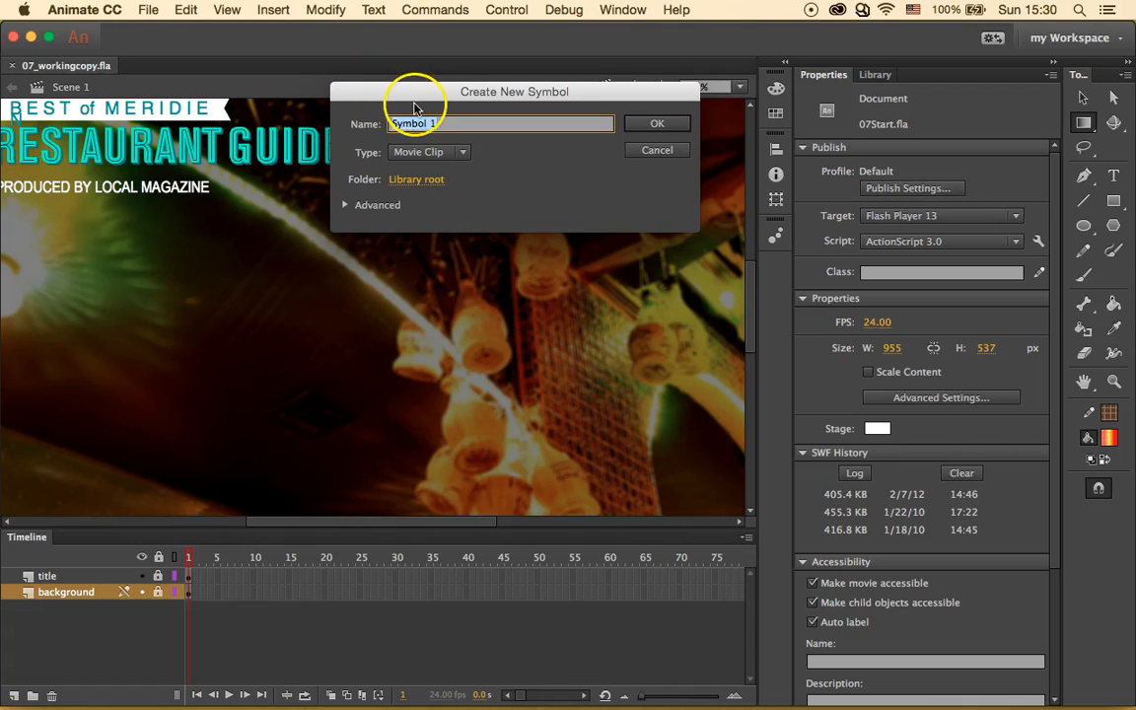
{"action": "left_click", "coordinate": [449, 153]}
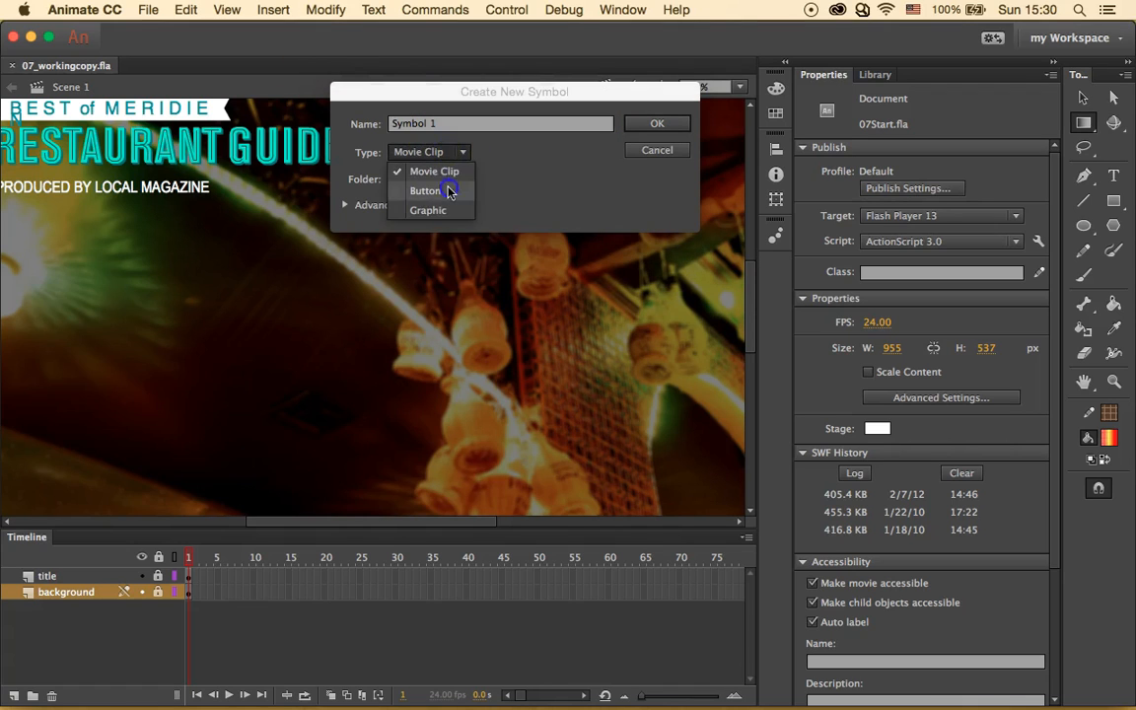
{"action": "left_click", "coordinate": [445, 189]}
{"action": "left_click", "coordinate": [445, 123]}
{"action": "left_click_drag", "start_coordinate": [429, 124], "coordinate": [377, 122]}
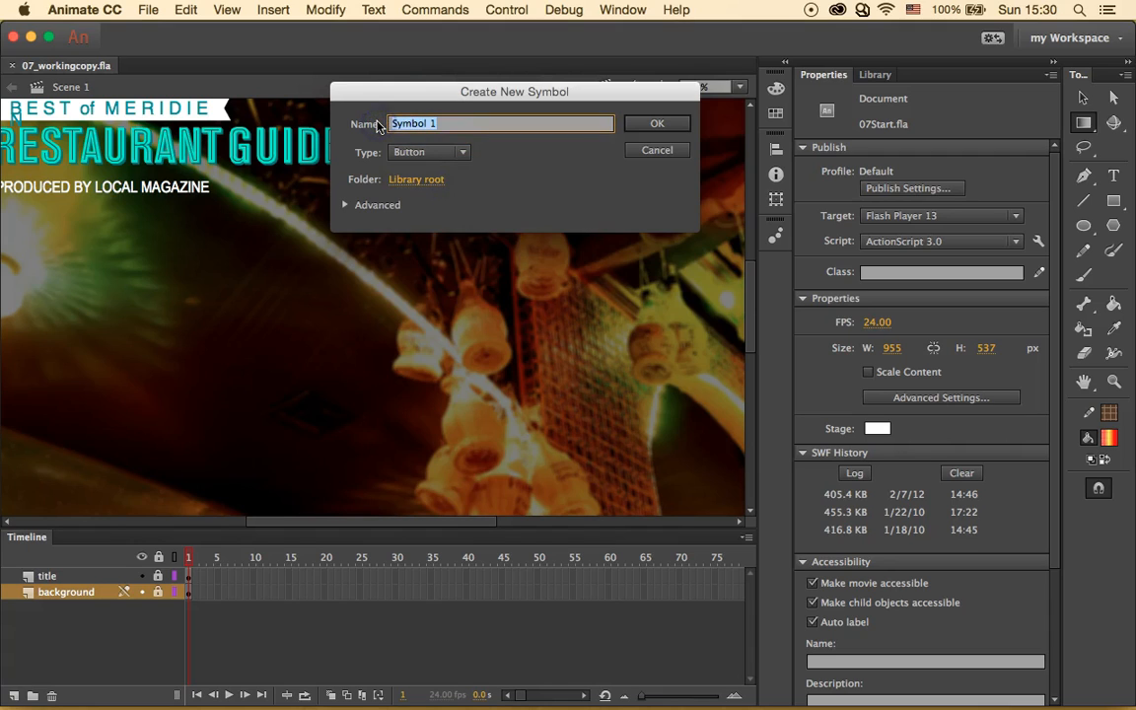
{"action": "type", "text": "gabel loffel bu"}
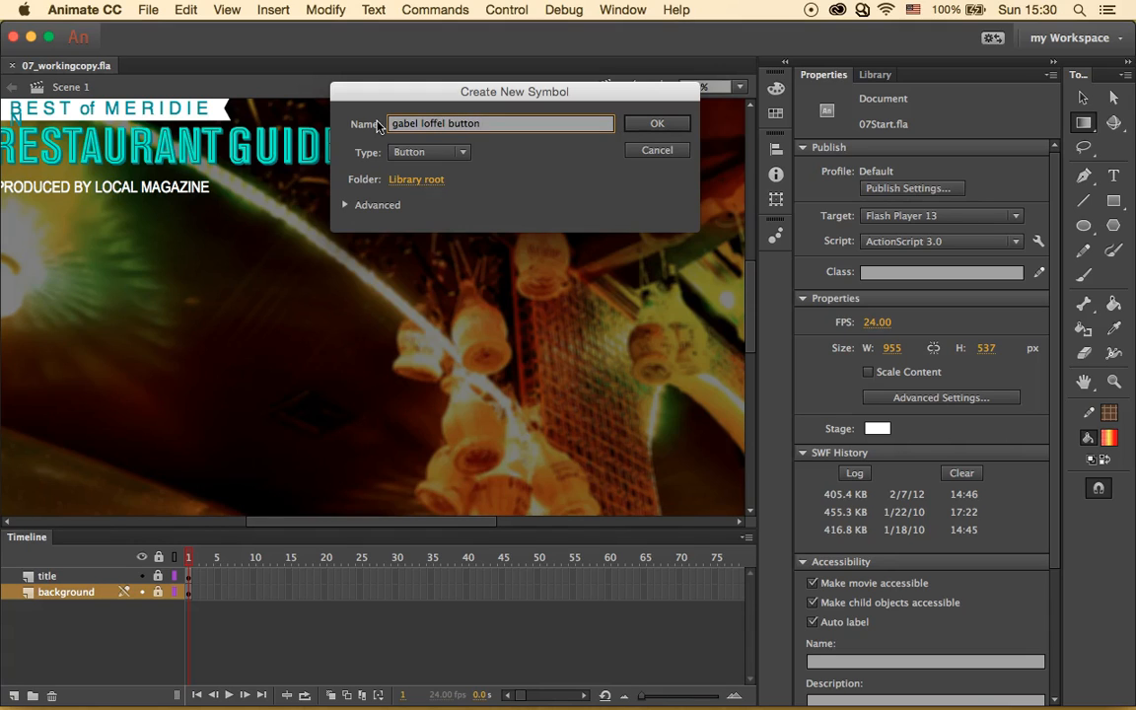
{"action": "type", "text": "tton"}
{"action": "left_click", "coordinate": [643, 126]}
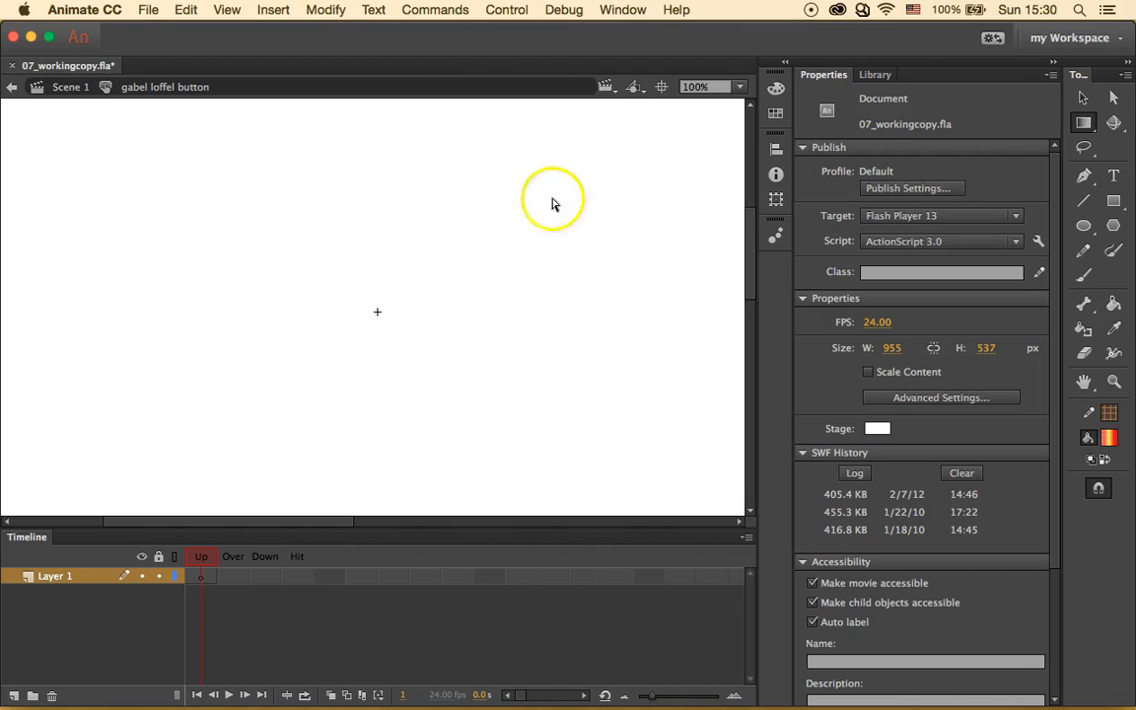
Place the gabel loffel thumbnail from the library's restaurant thumbnails folder on the stage in the button's Up frame.
{"action": "left_click", "coordinate": [883, 79]}
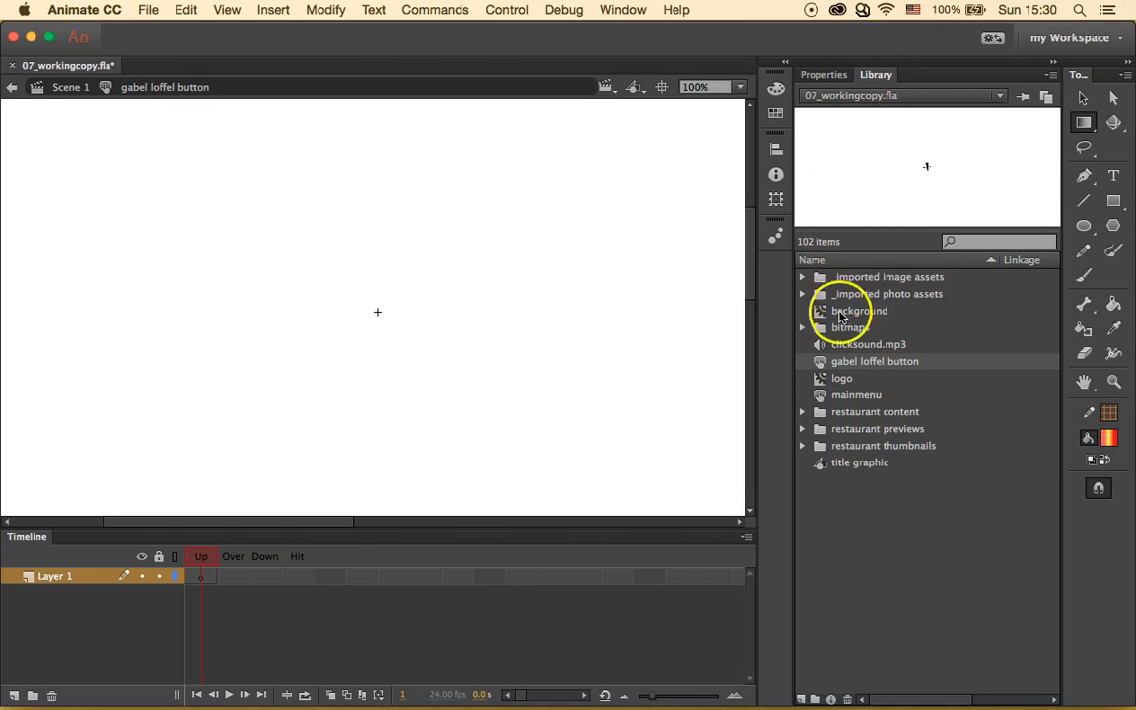
{"action": "left_click", "coordinate": [805, 448]}
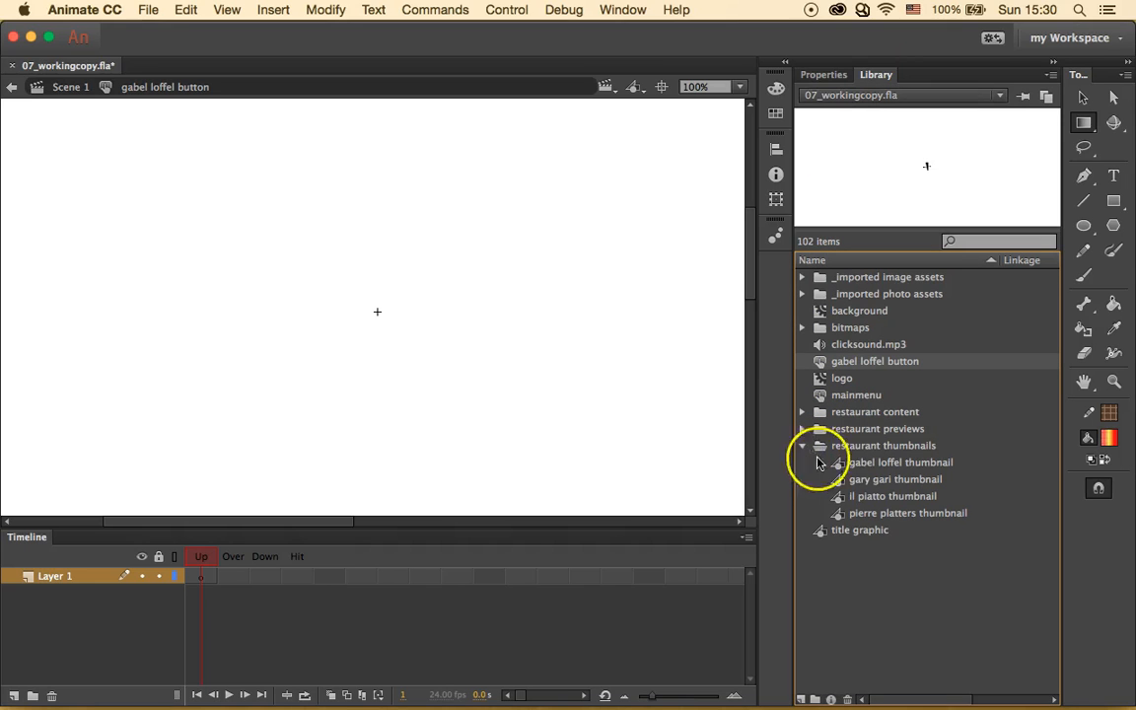
{"action": "left_click", "coordinate": [890, 465]}
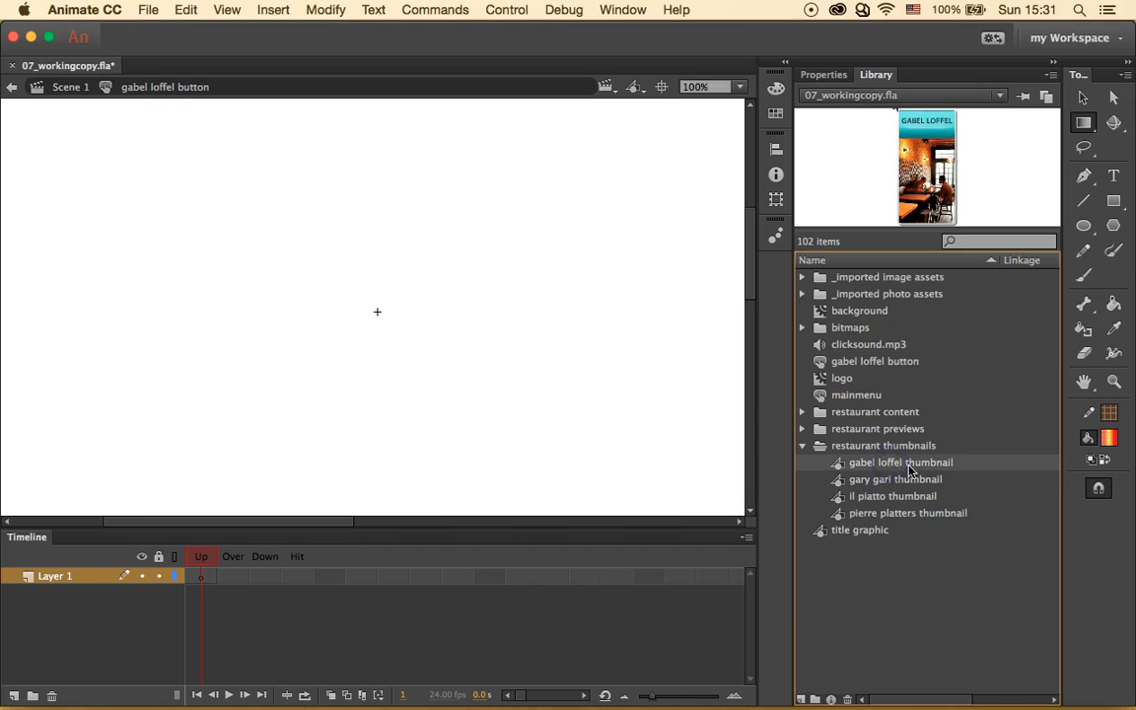
{"action": "left_click_drag", "start_coordinate": [779, 439], "coordinate": [481, 328]}
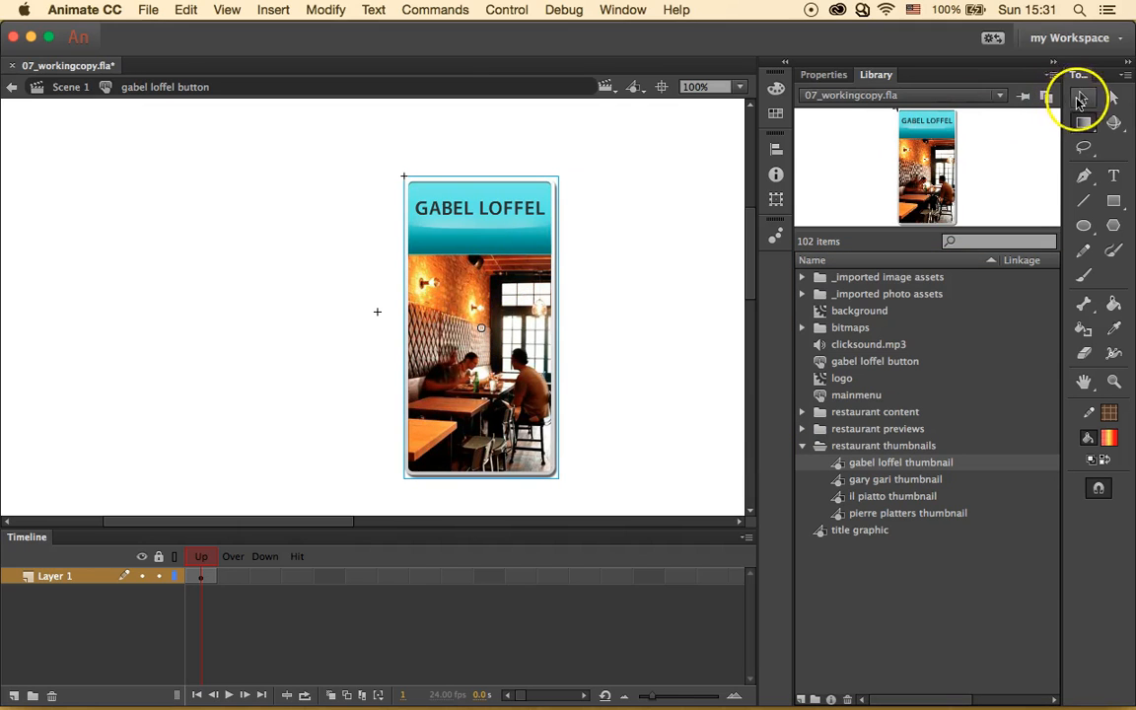
Position the gabel loffel thumbnail at X 0 and Y 0.
{"action": "left_click", "coordinate": [1082, 98]}
{"action": "left_click_drag", "start_coordinate": [480, 196], "coordinate": [392, 163]}
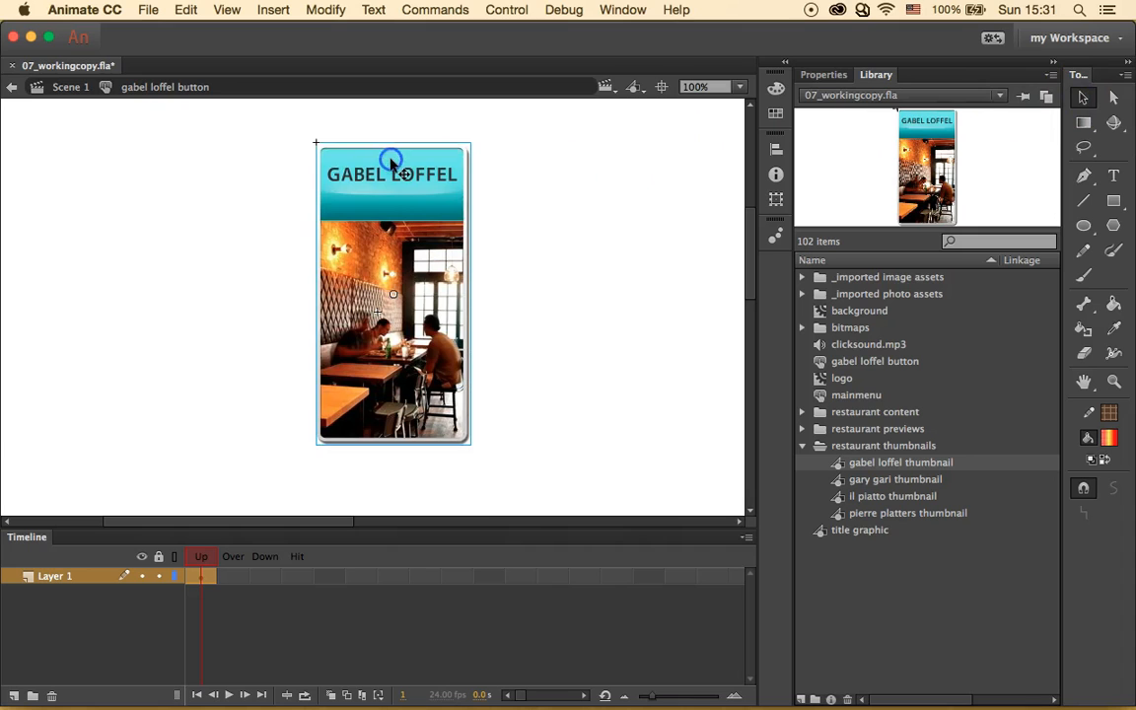
{"action": "left_click", "coordinate": [824, 74]}
{"action": "left_click", "coordinate": [876, 202]}
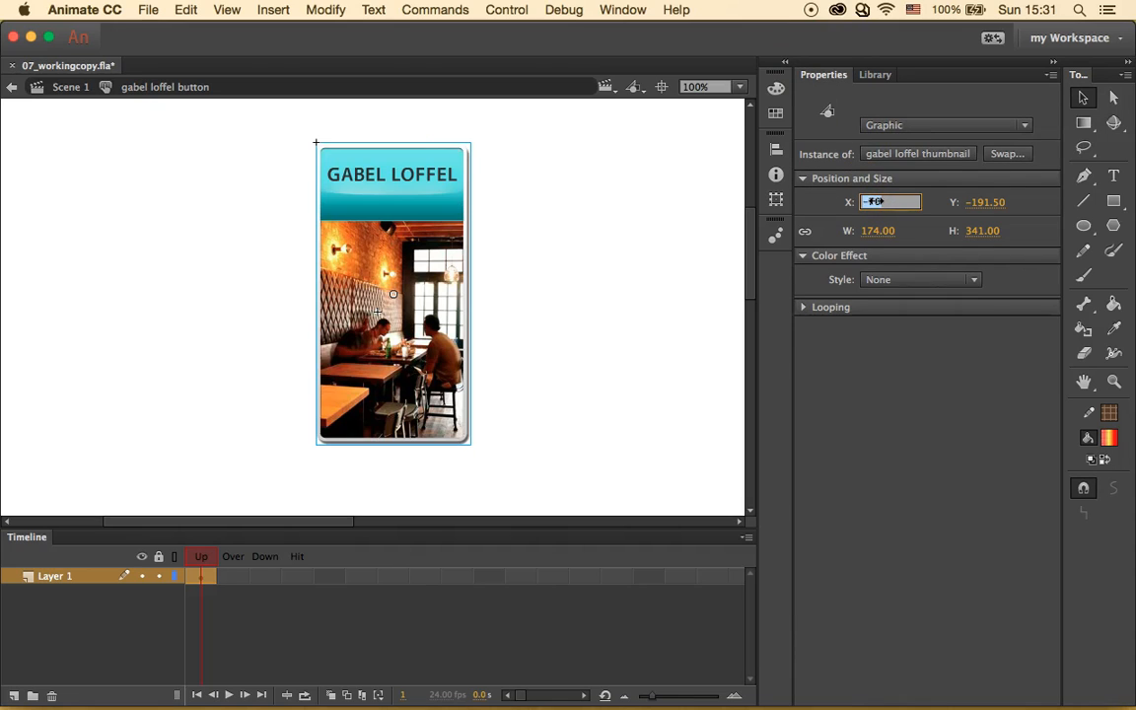
{"action": "type", "text": "0"}
{"action": "left_click", "coordinate": [986, 202]}
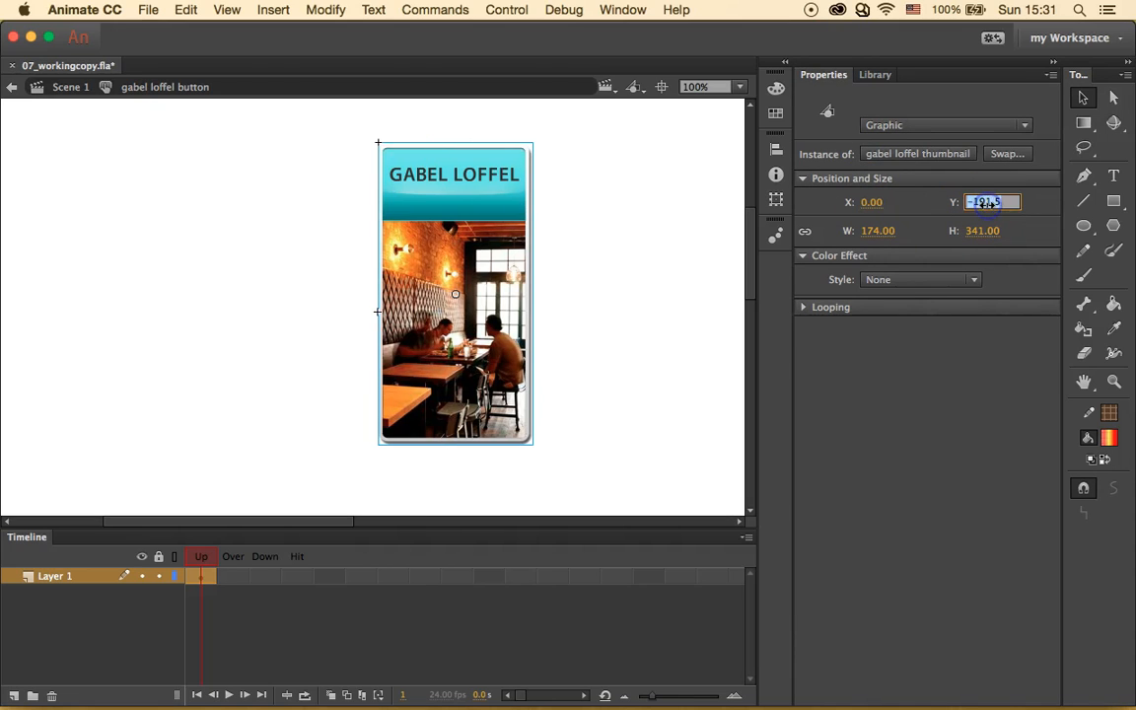
{"action": "type", "text": "0"}
{"action": "key", "text": "Return"}
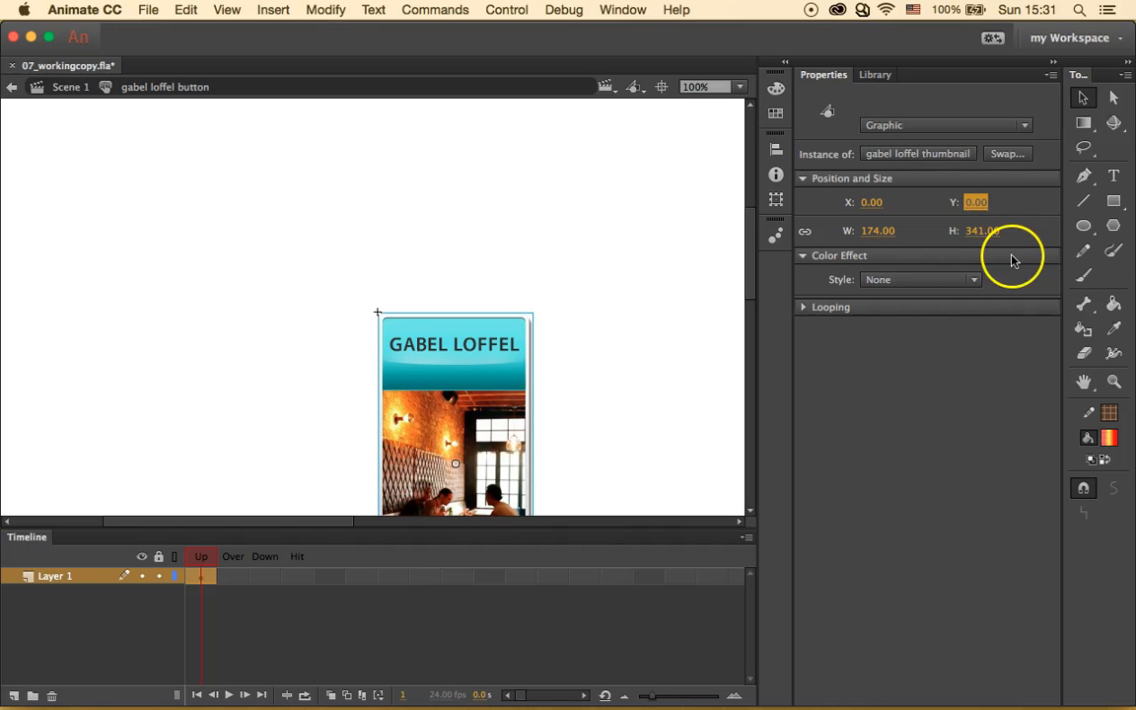
Insert a frame at the Hit state of Layer 1 to extend the thumbnail through all button states.
{"action": "scroll", "coordinate": [634, 302], "scroll_direction": "down", "scroll_amount": 5}
{"action": "scroll", "coordinate": [634, 301], "scroll_direction": "up", "scroll_amount": 1}
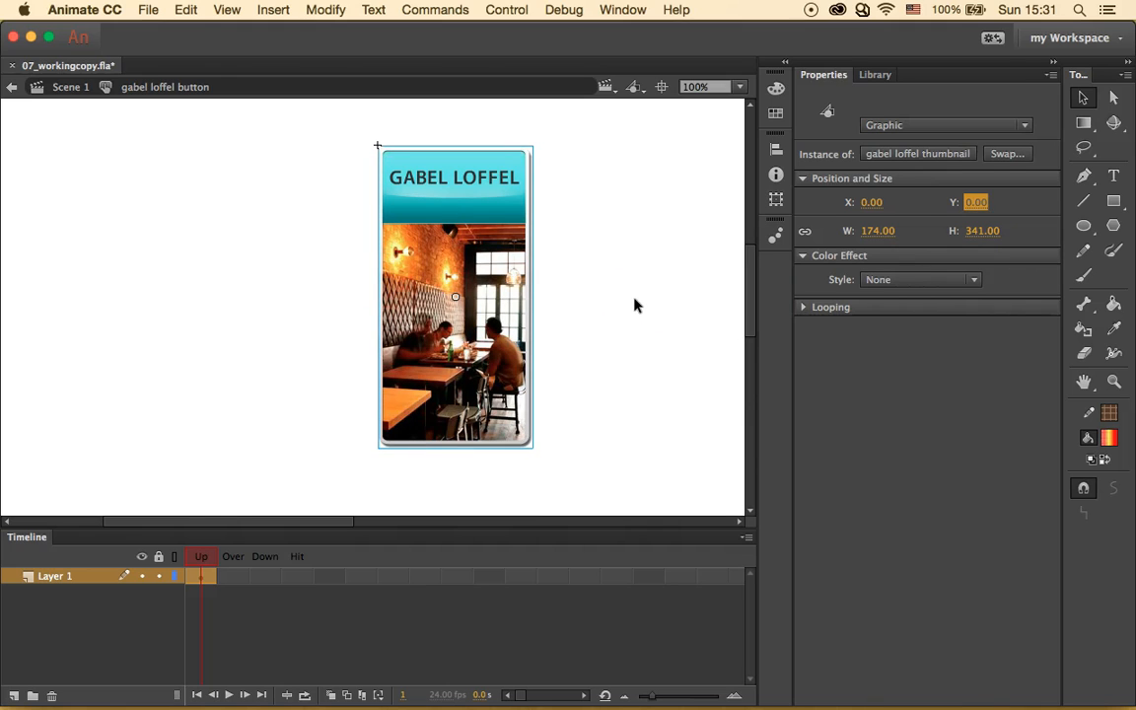
{"action": "left_click", "coordinate": [297, 561]}
{"action": "left_click", "coordinate": [302, 576]}
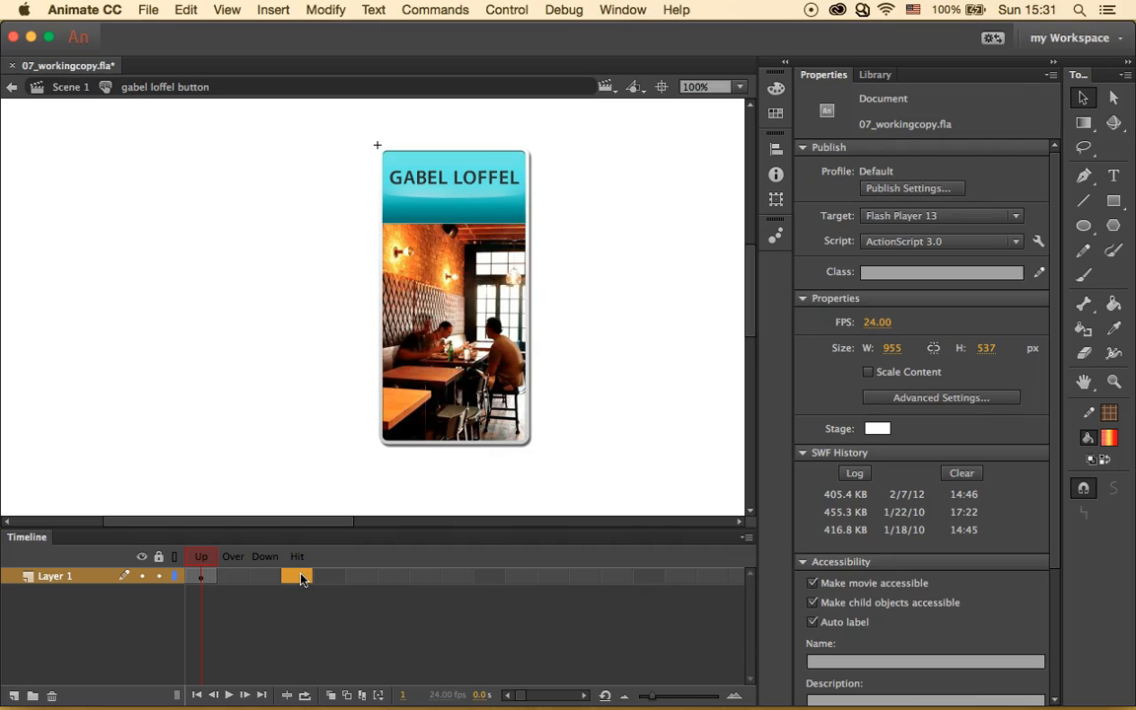
{"action": "right_click", "coordinate": [302, 578]}
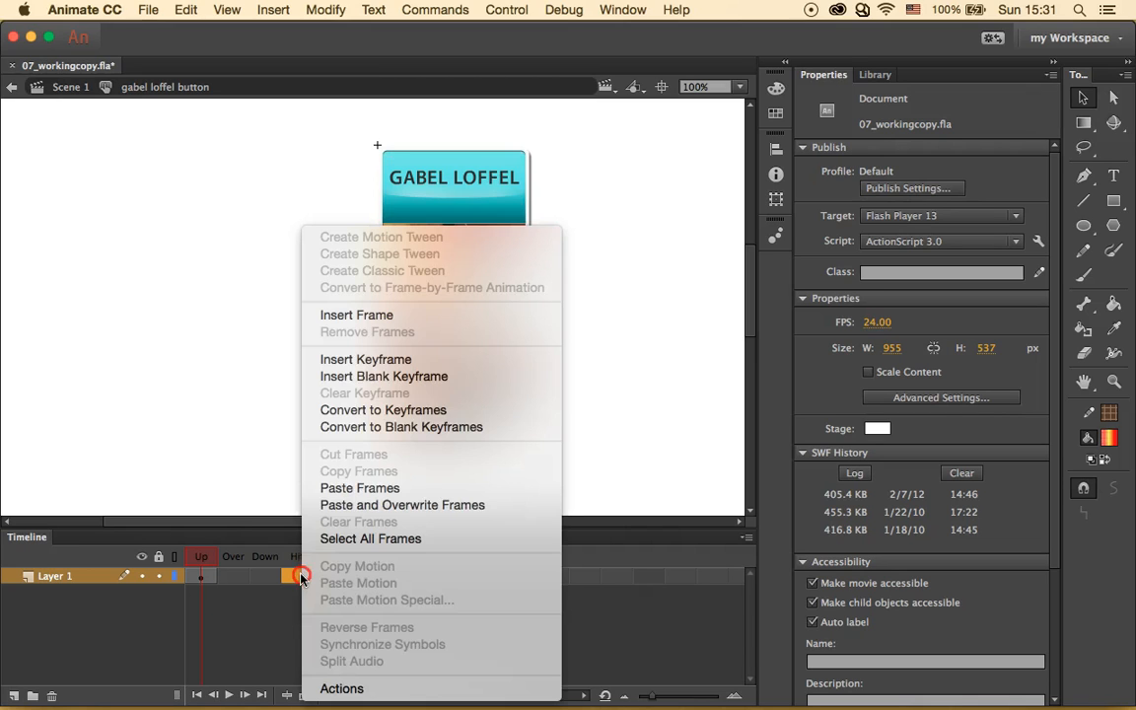
{"action": "left_click", "coordinate": [416, 316]}
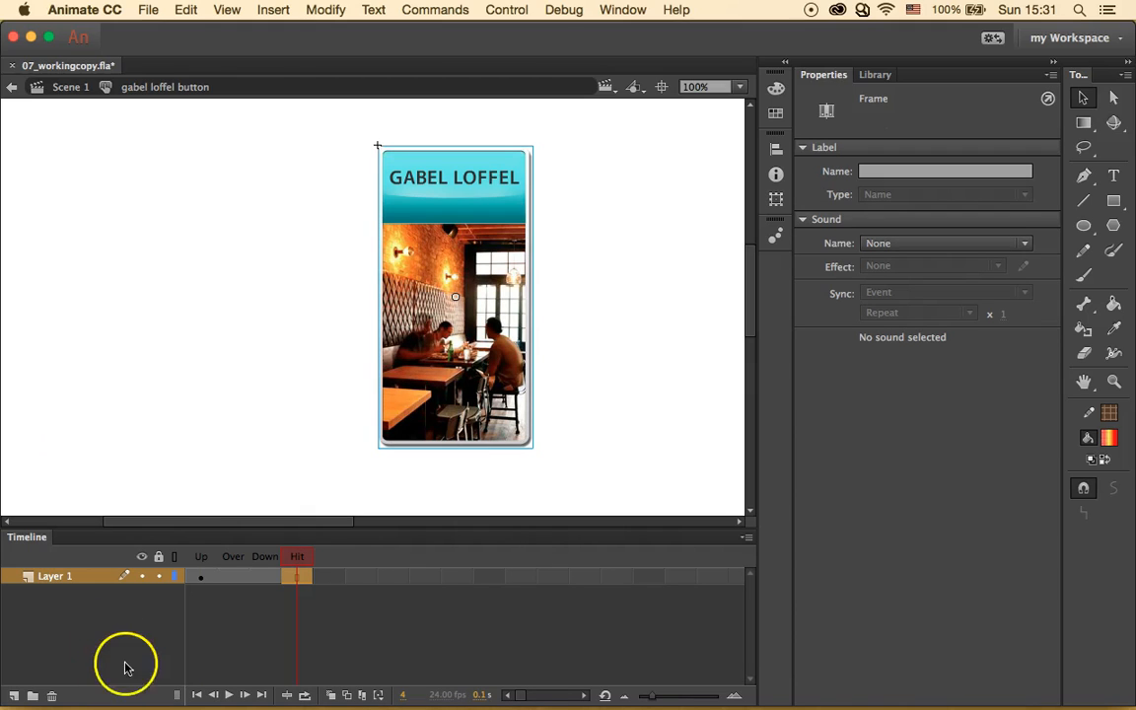
Add a second layer above Layer 1 and insert a keyframe at its Over state.
{"action": "left_click", "coordinate": [13, 696]}
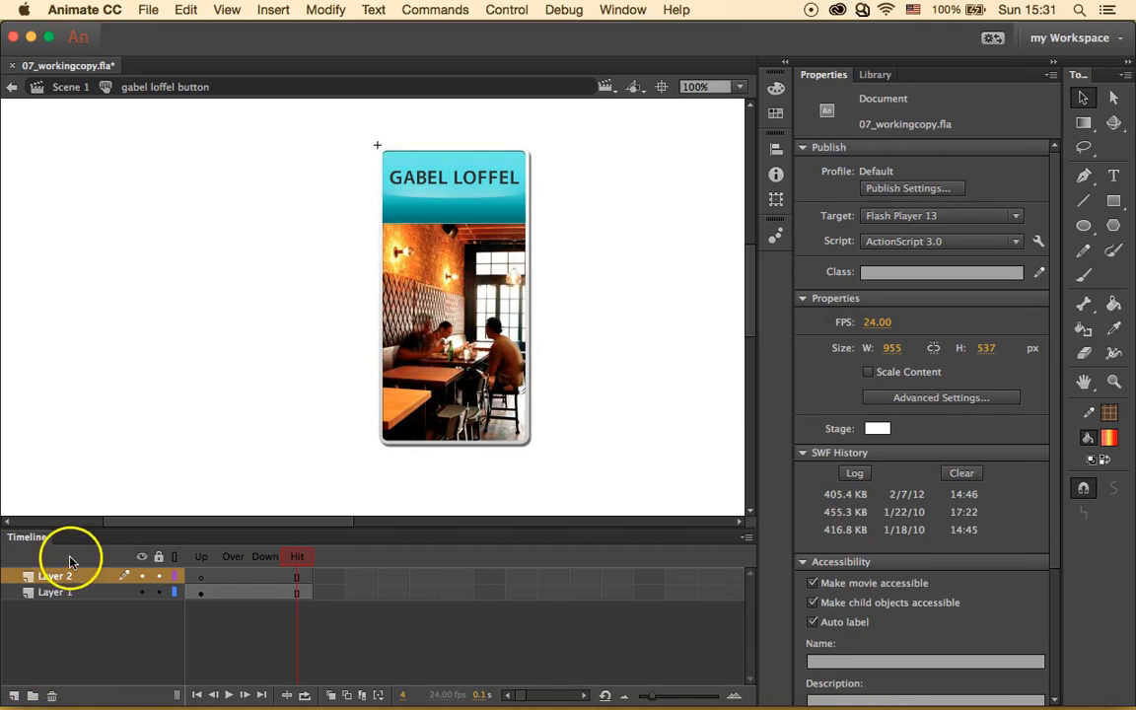
{"action": "left_click", "coordinate": [234, 577]}
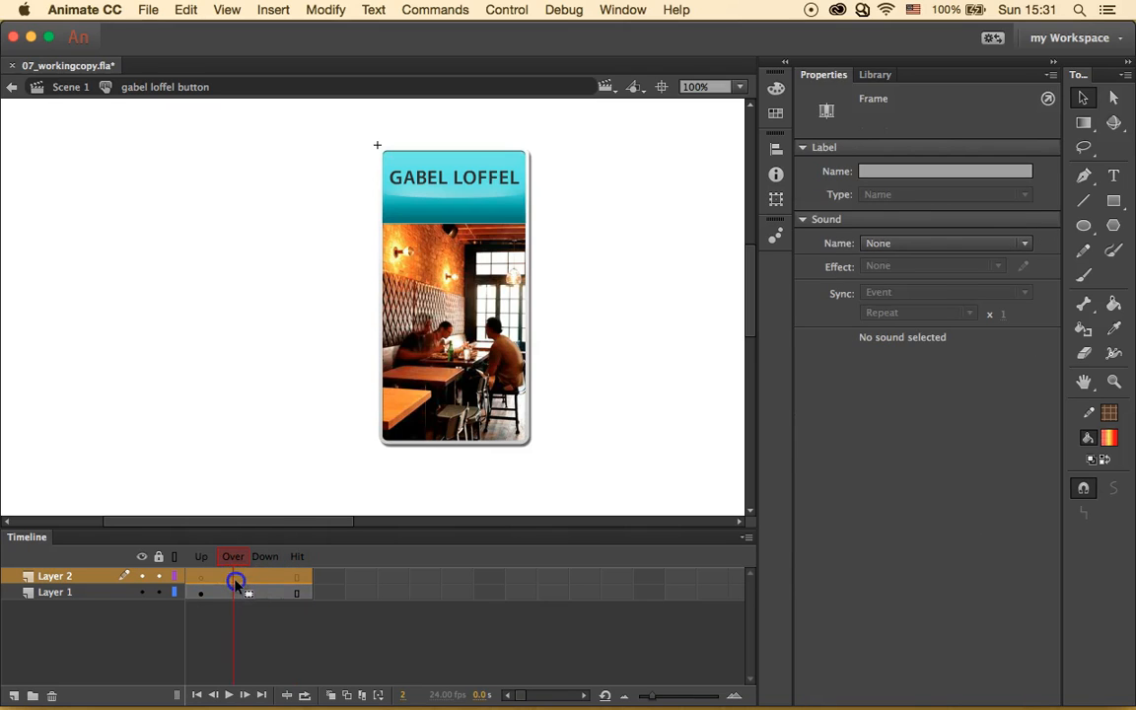
{"action": "left_click", "coordinate": [242, 621]}
{"action": "left_click", "coordinate": [232, 579]}
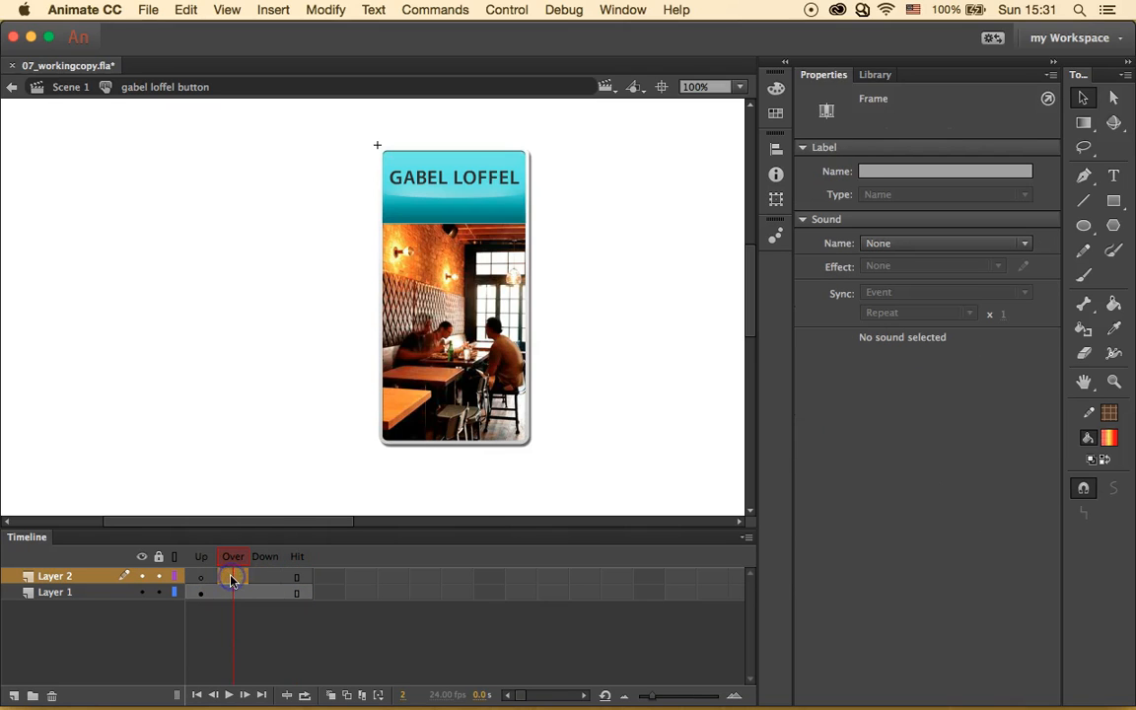
{"action": "right_click", "coordinate": [232, 579]}
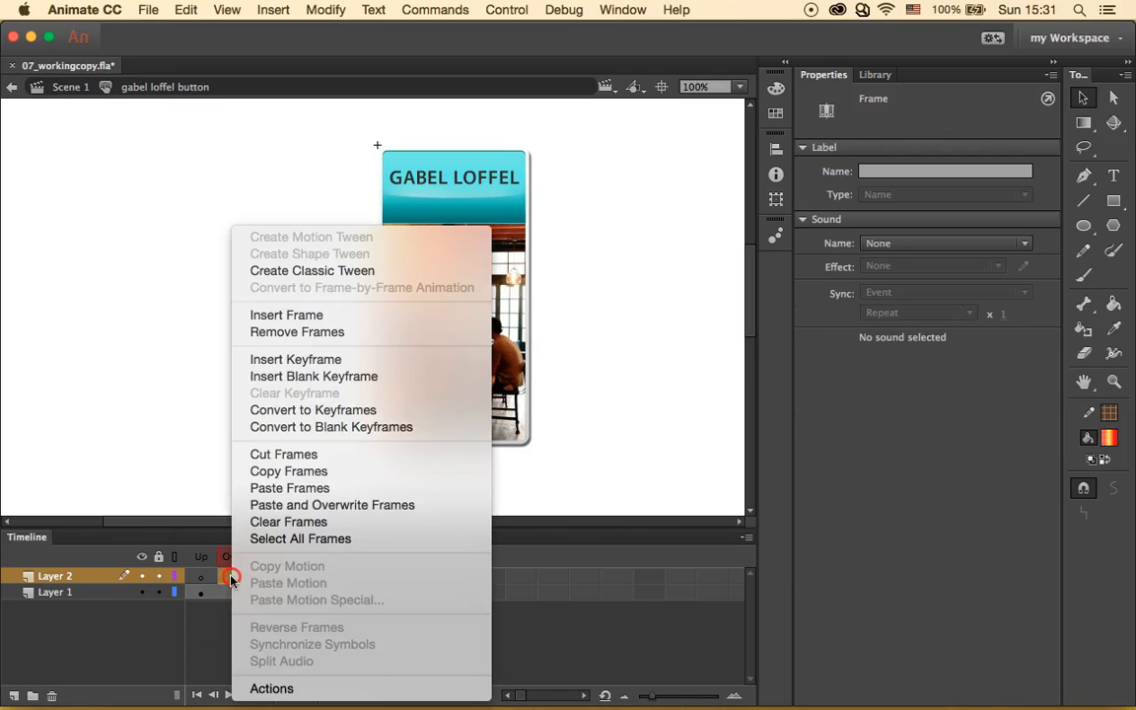
{"action": "left_click", "coordinate": [342, 359]}
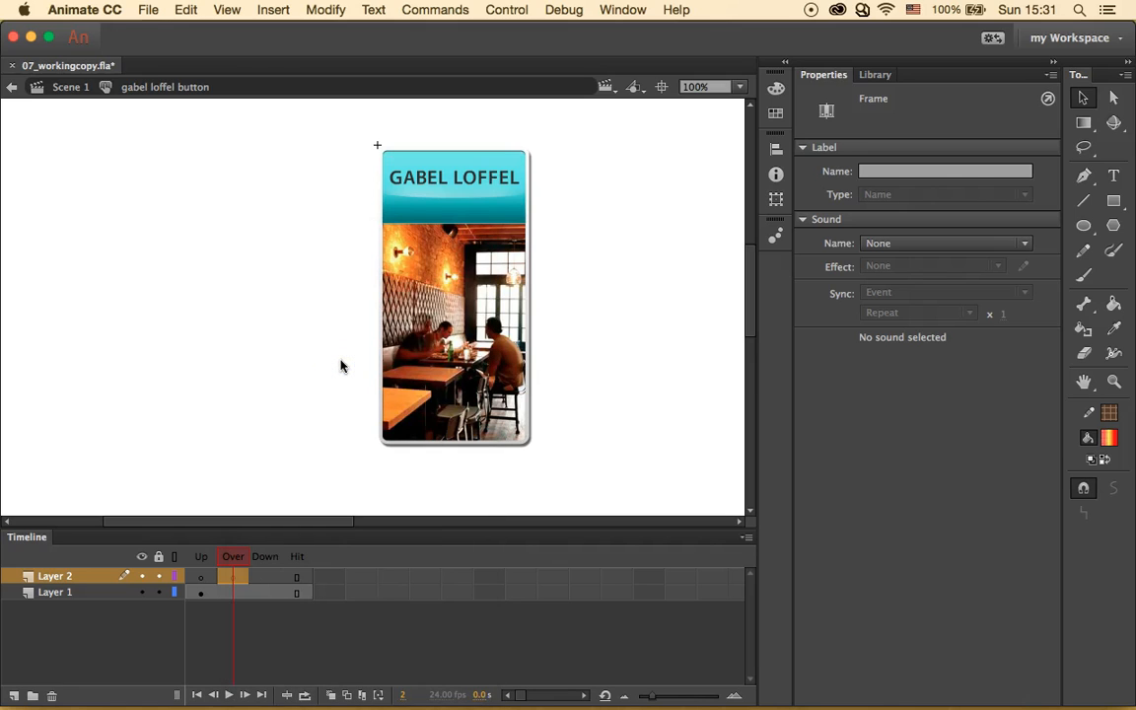
Place the gabel loffel over info movie clip from the library's restaurant previews folder on the stage in the Over keyframe.
{"action": "left_click", "coordinate": [872, 79]}
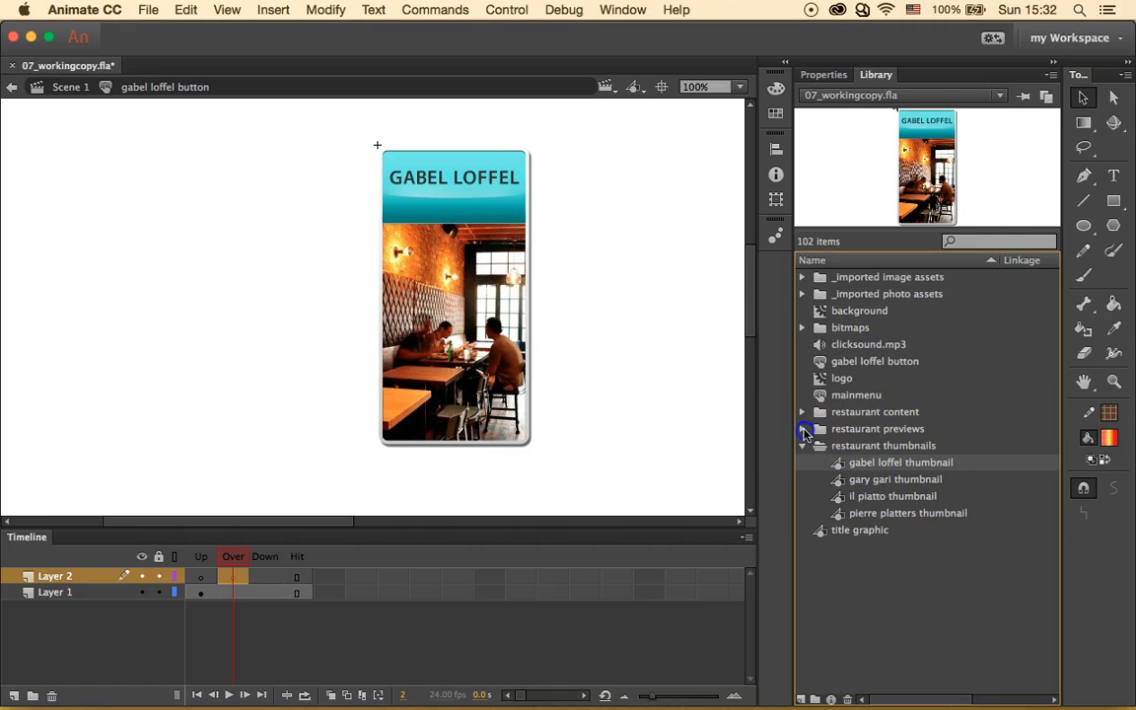
{"action": "left_click", "coordinate": [801, 429]}
{"action": "left_click", "coordinate": [850, 446]}
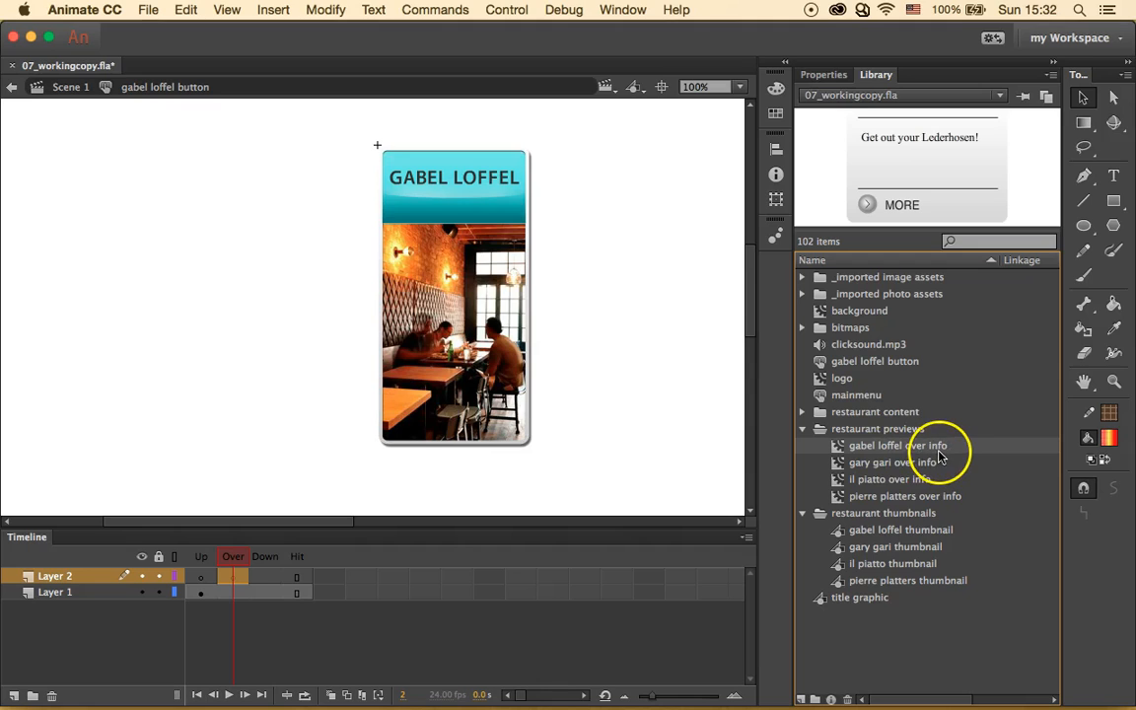
{"action": "left_click_drag", "start_coordinate": [935, 455], "coordinate": [578, 290]}
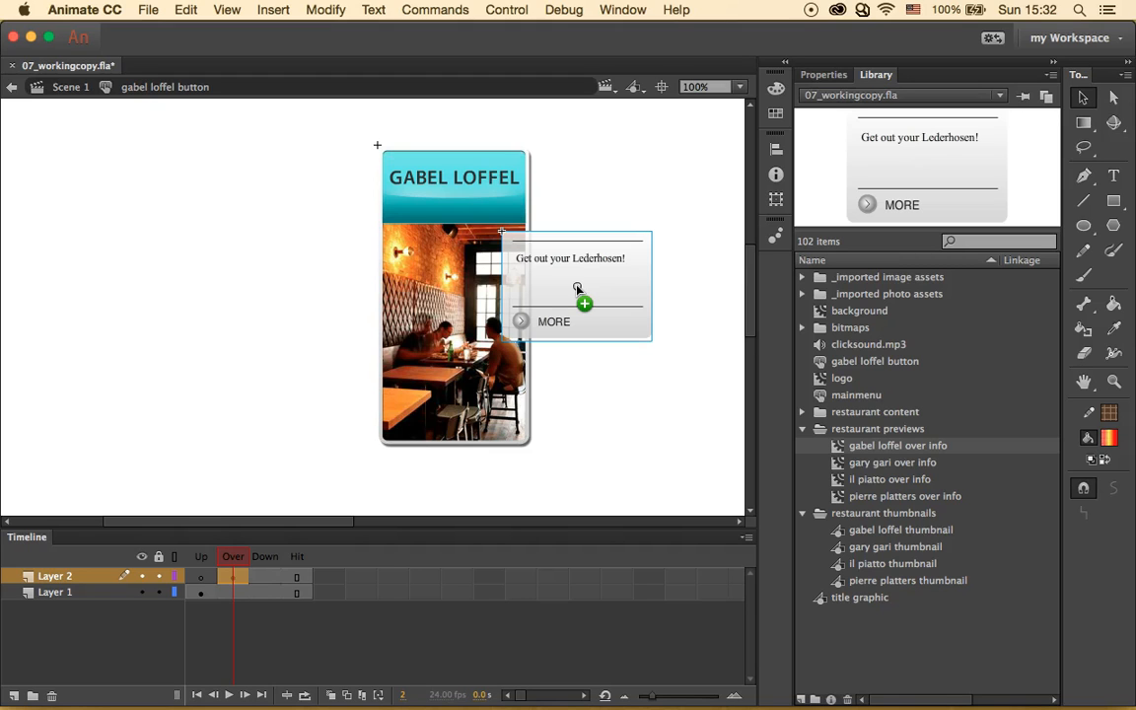
Position the gabel loffel over info instance at X 0 and Y 215.
{"action": "left_click", "coordinate": [823, 74]}
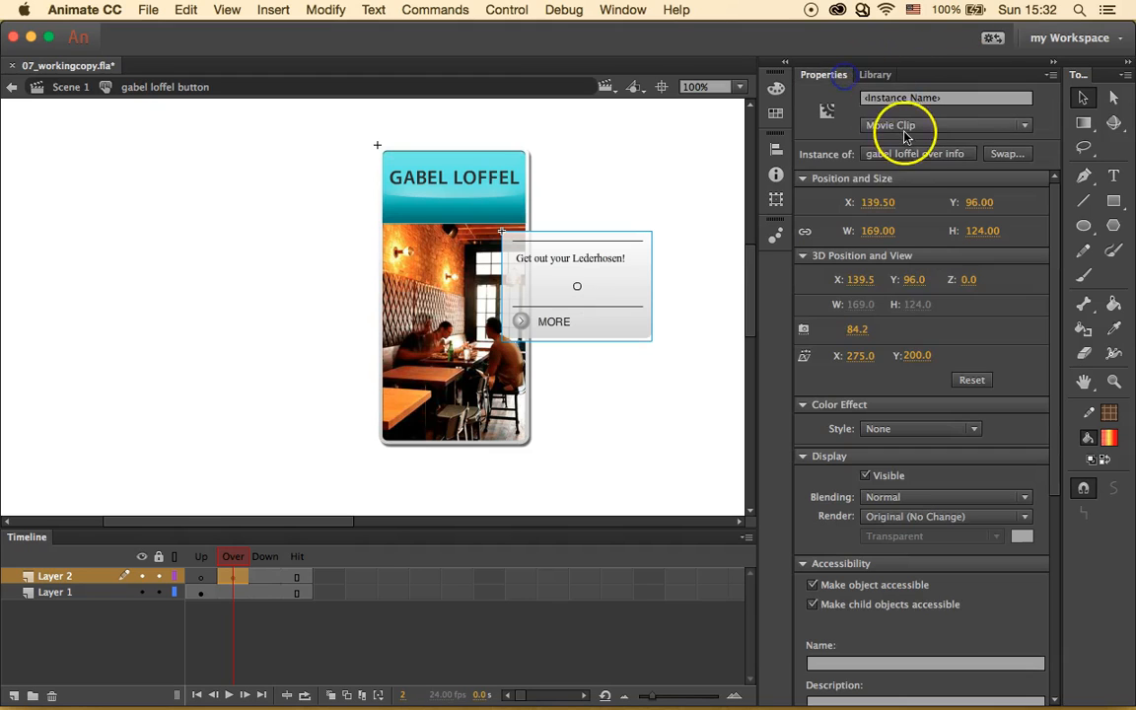
{"action": "left_click", "coordinate": [878, 202]}
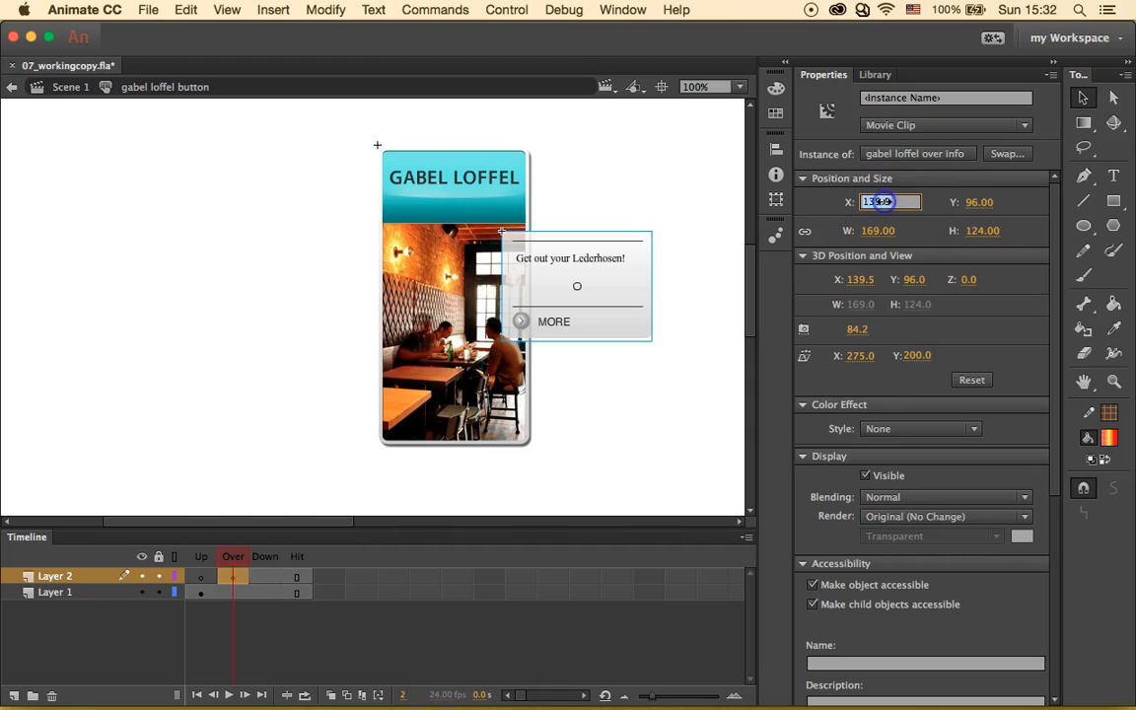
{"action": "type", "text": "0"}
{"action": "key", "text": "Return"}
{"action": "left_click", "coordinate": [987, 201]}
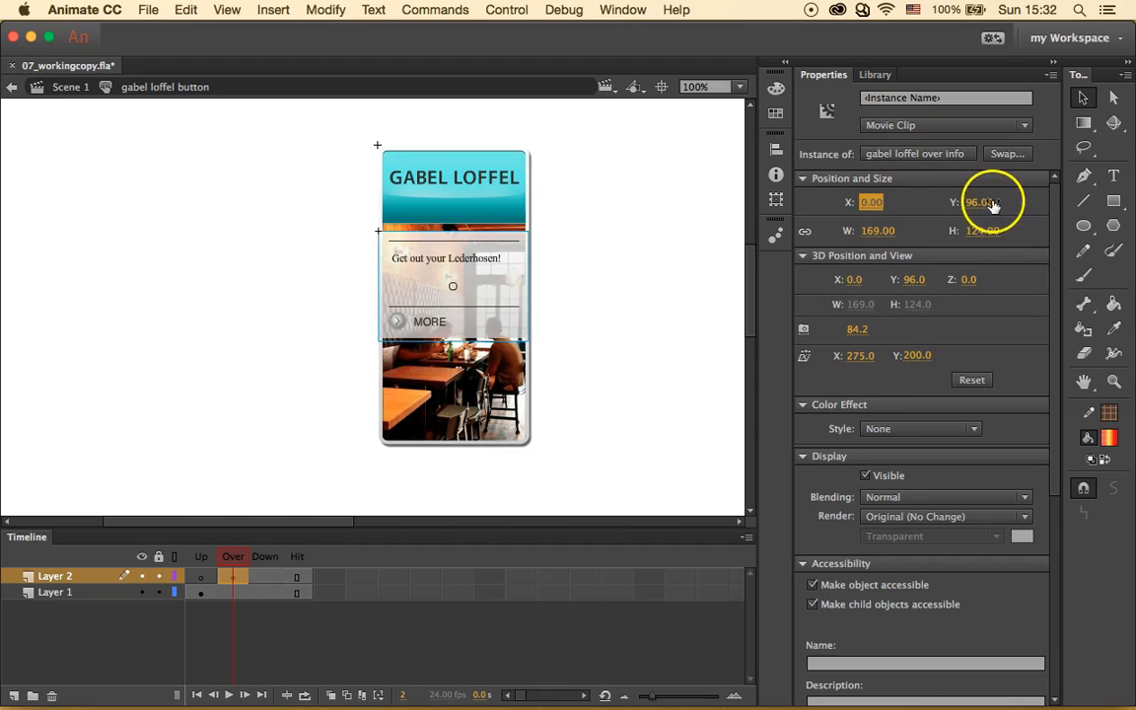
{"action": "type", "text": "215"}
{"action": "key", "text": "Return"}
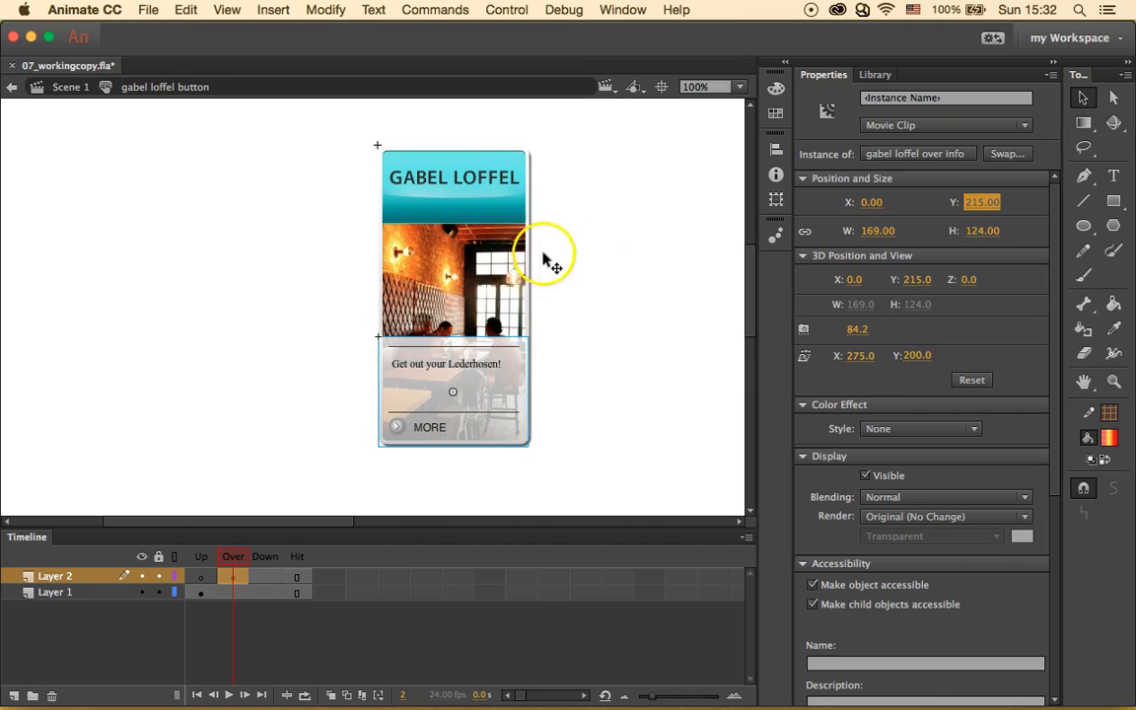
Add a third layer on top and insert a keyframe at its Down state.
{"action": "left_click", "coordinate": [15, 695]}
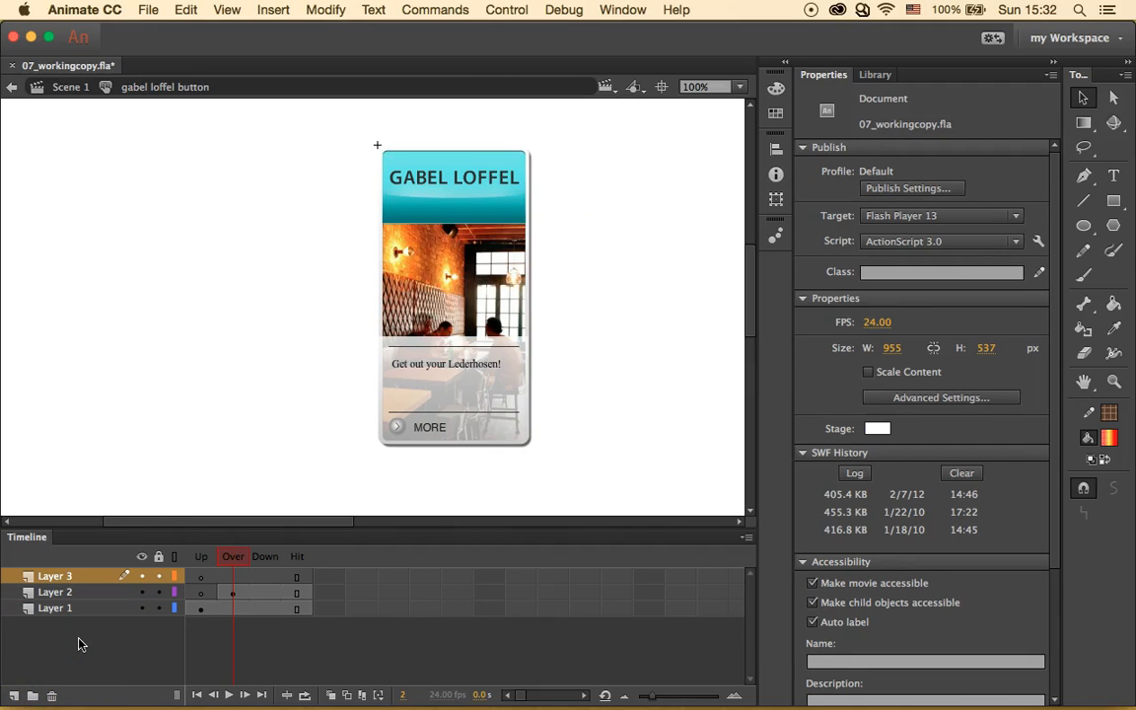
{"action": "left_click", "coordinate": [273, 577]}
{"action": "left_click", "coordinate": [280, 644]}
{"action": "left_click", "coordinate": [273, 576]}
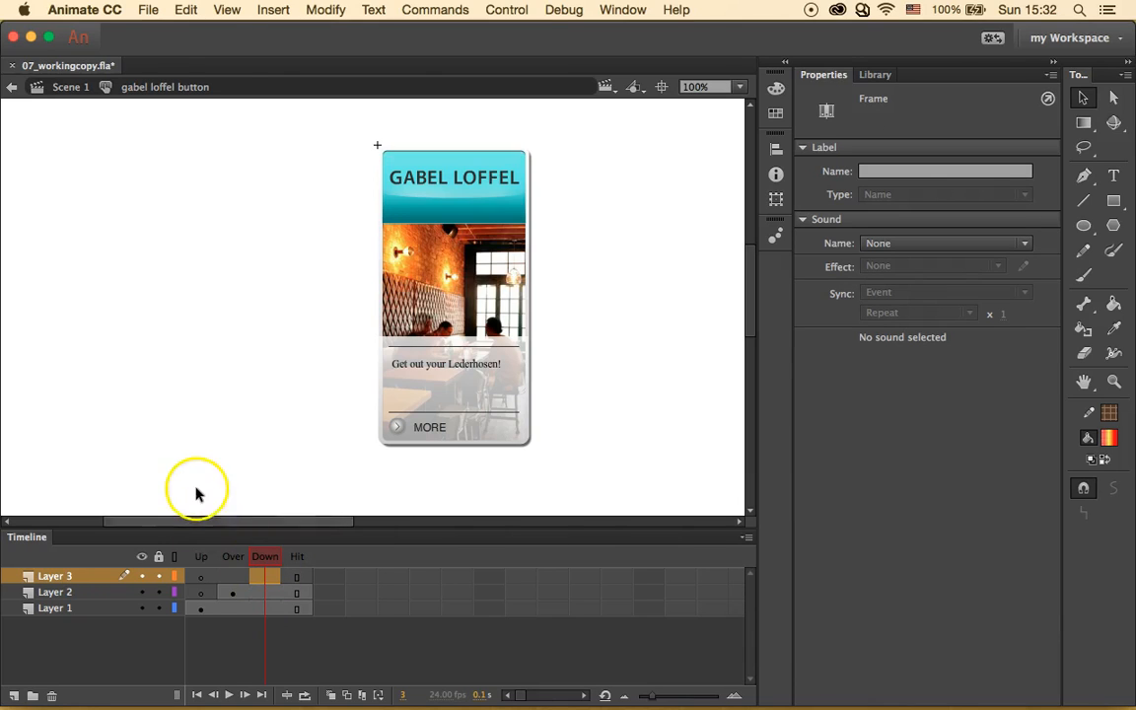
{"action": "left_click", "coordinate": [268, 10]}
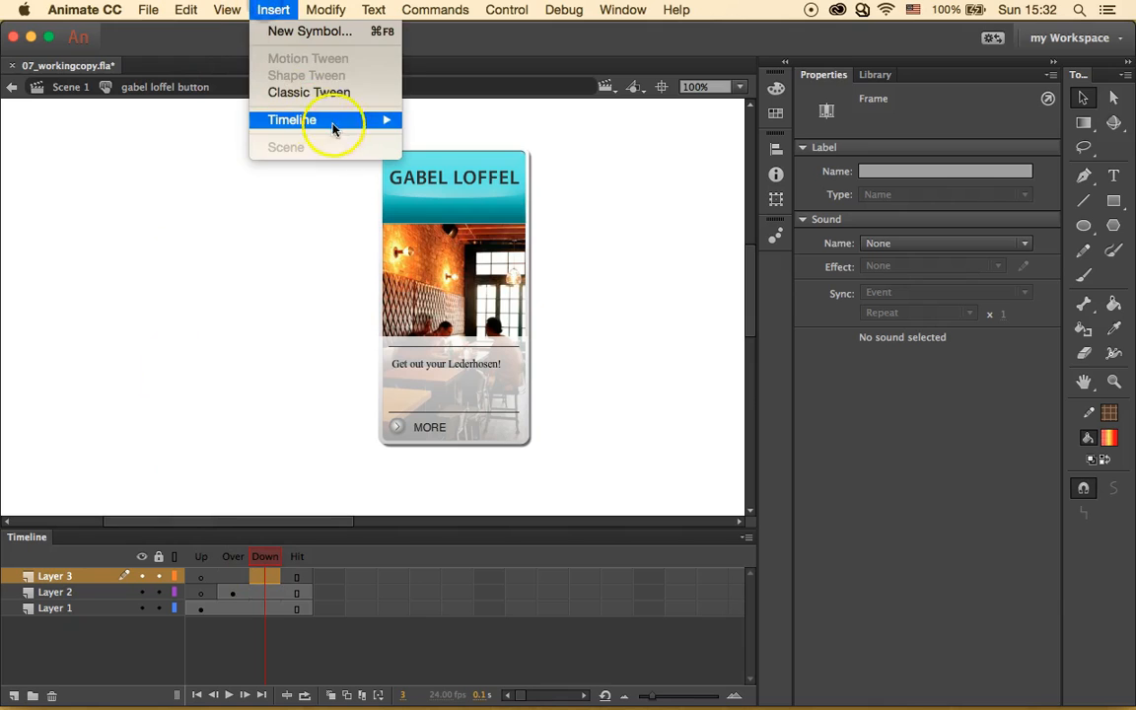
{"action": "mouse_move", "coordinate": [363, 120]}
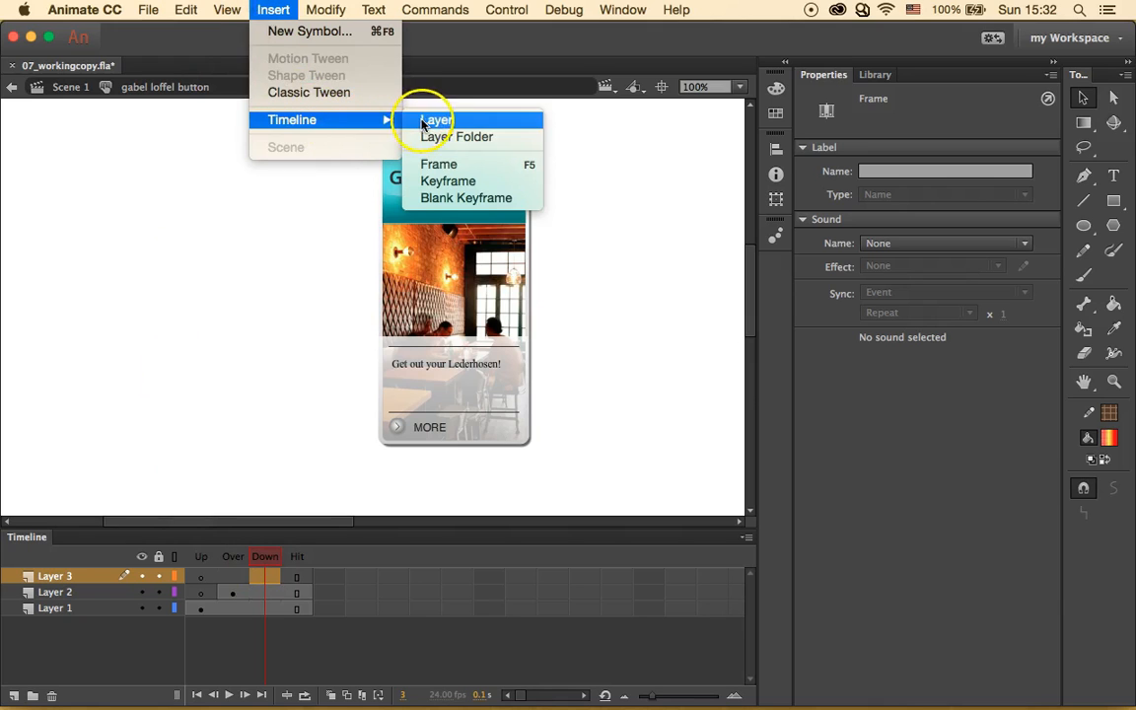
{"action": "left_click", "coordinate": [469, 182]}
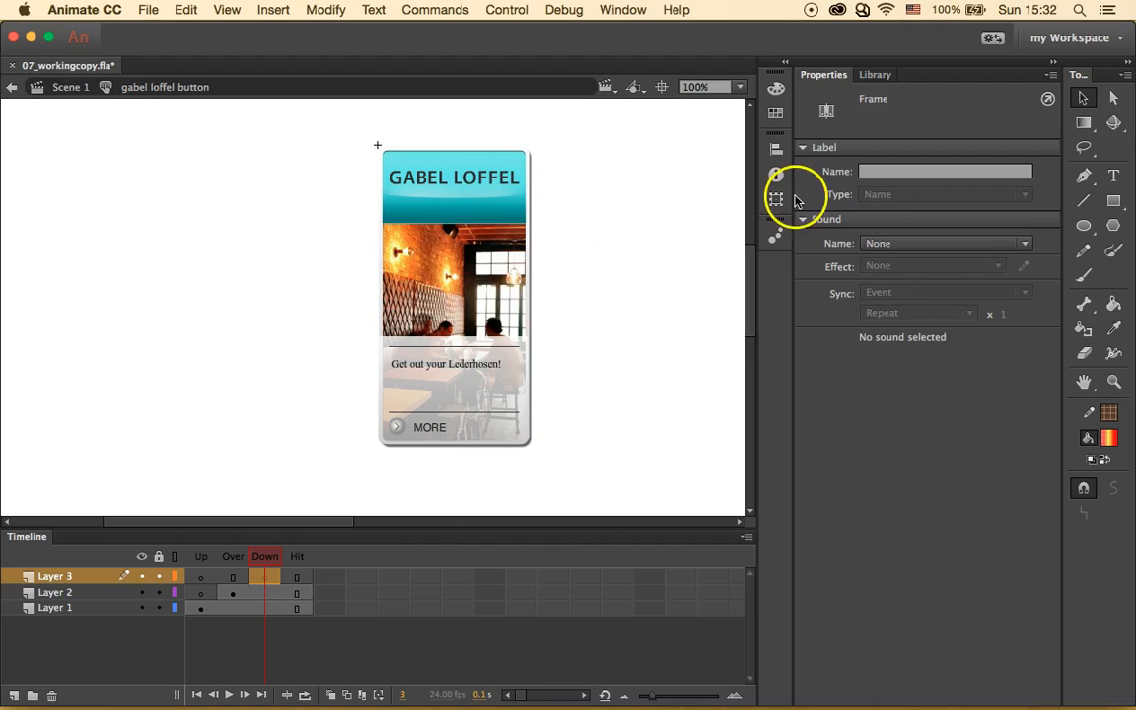
Add clicksound.mp3 from the library to the Down keyframe of Layer 3.
{"action": "left_click", "coordinate": [875, 74]}
{"action": "left_click_drag", "start_coordinate": [854, 345], "coordinate": [495, 292]}
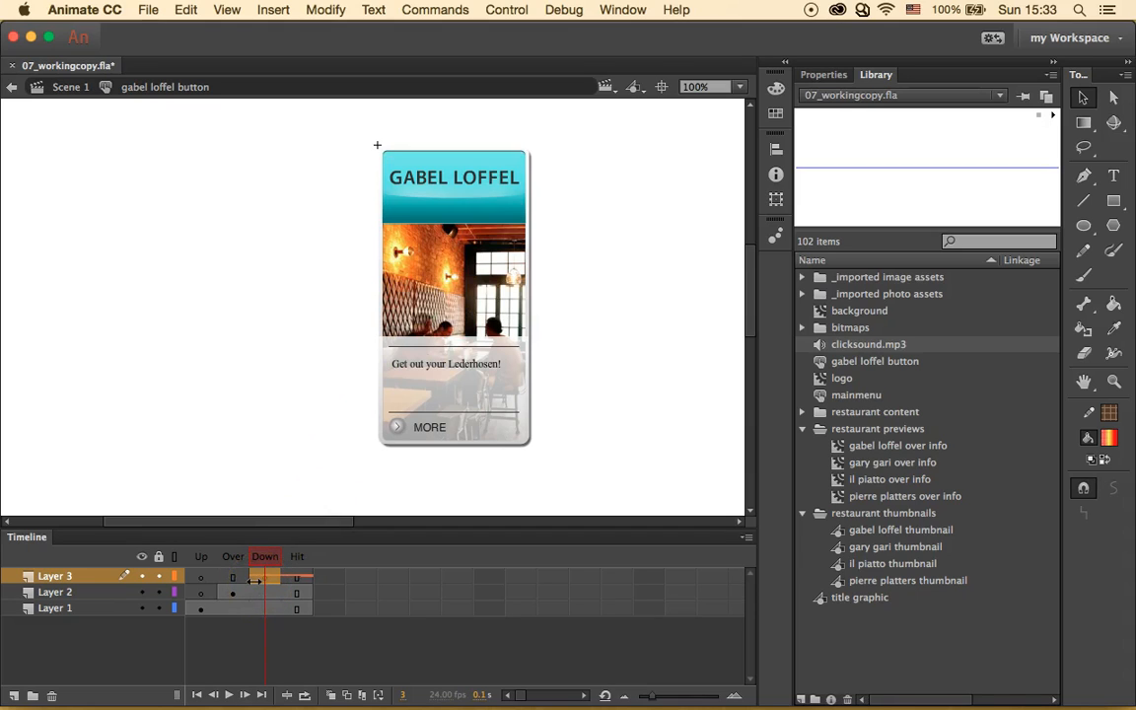
{"action": "left_click", "coordinate": [254, 581]}
{"action": "left_click", "coordinate": [268, 579]}
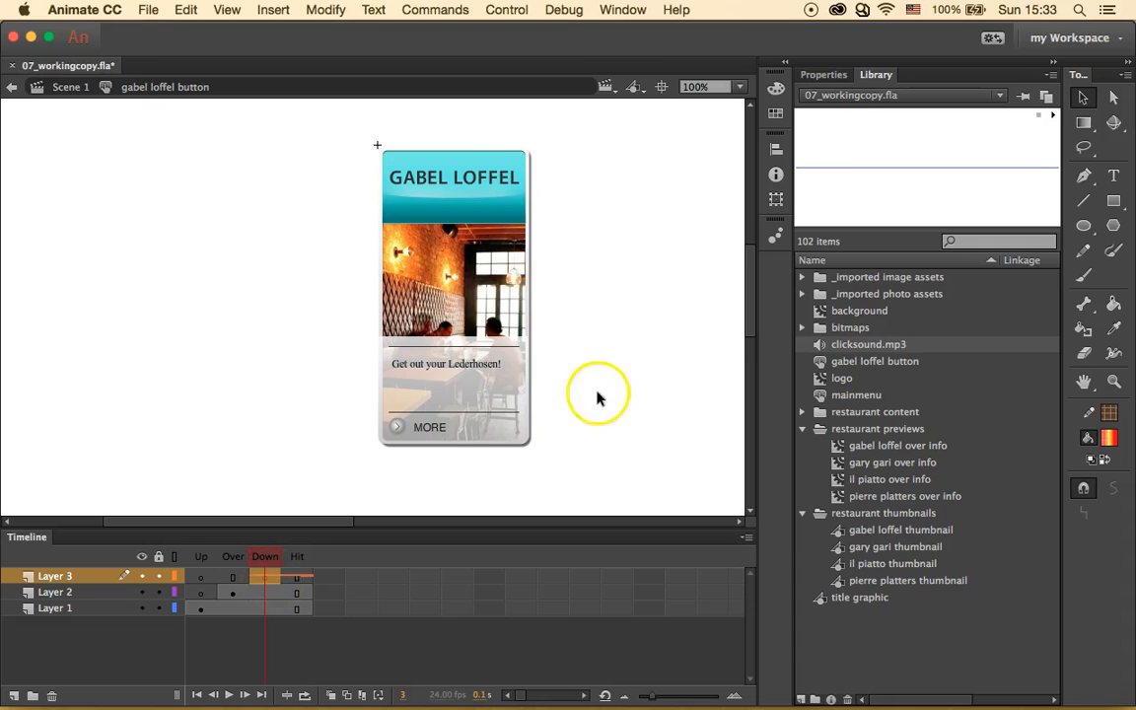
Set the sync option of the Down keyframe's sound to Event.
{"action": "left_click", "coordinate": [831, 75]}
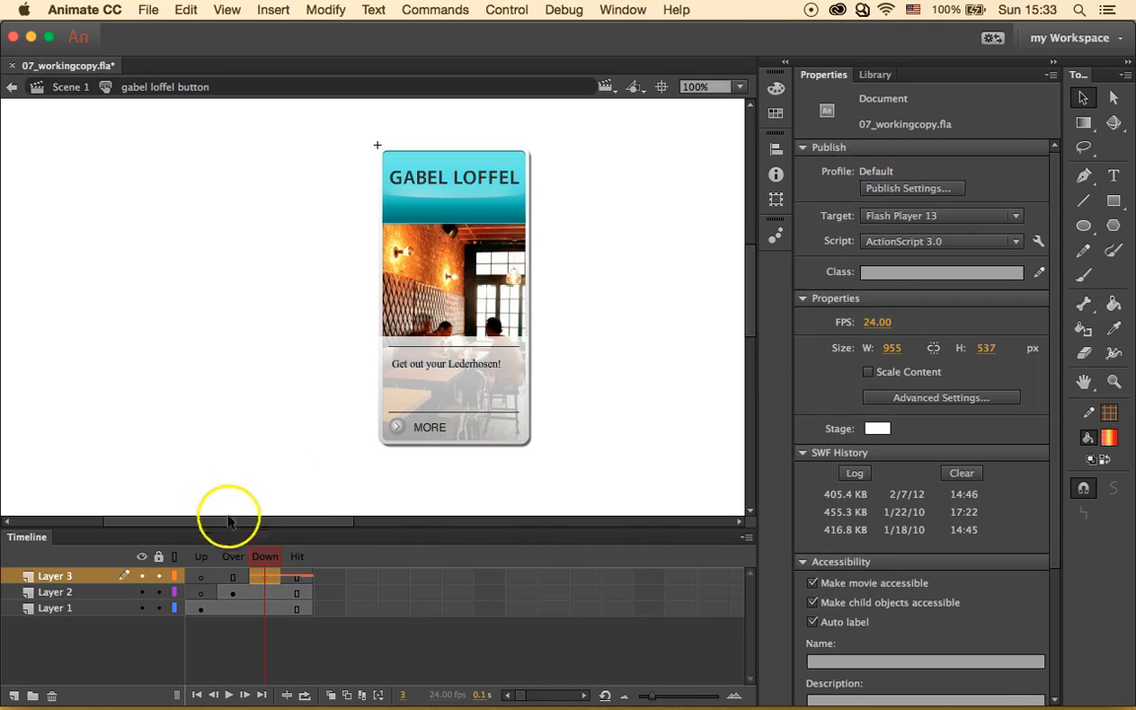
{"action": "left_click", "coordinate": [265, 578]}
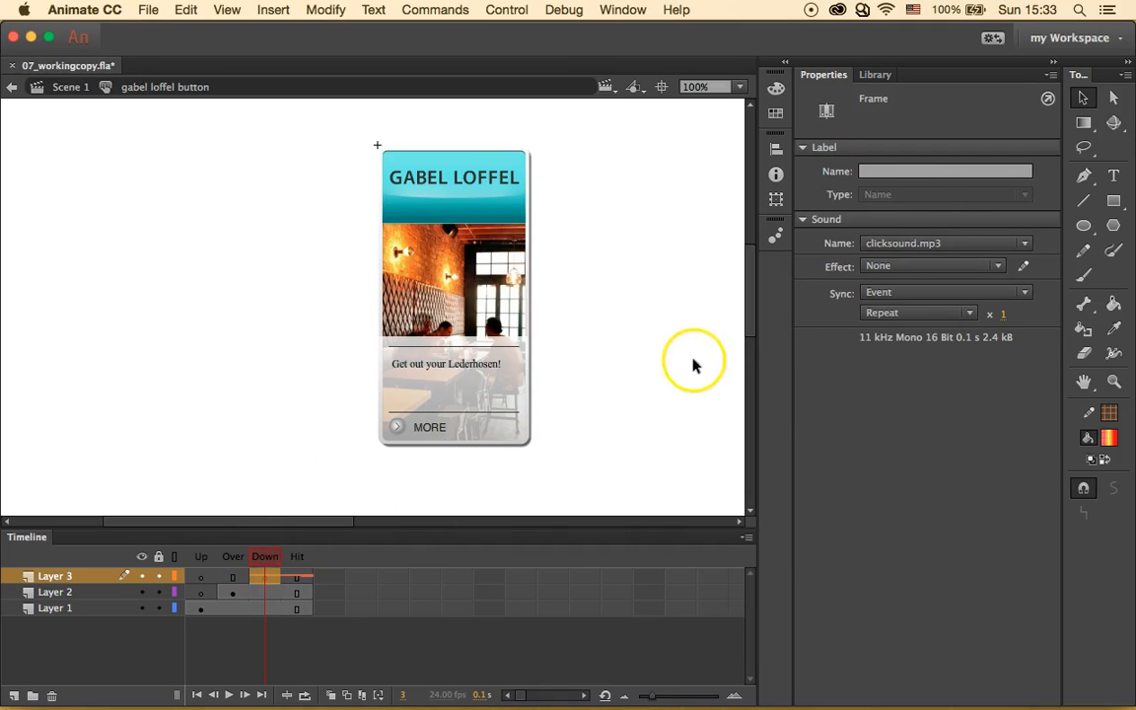
{"action": "left_click", "coordinate": [852, 293]}
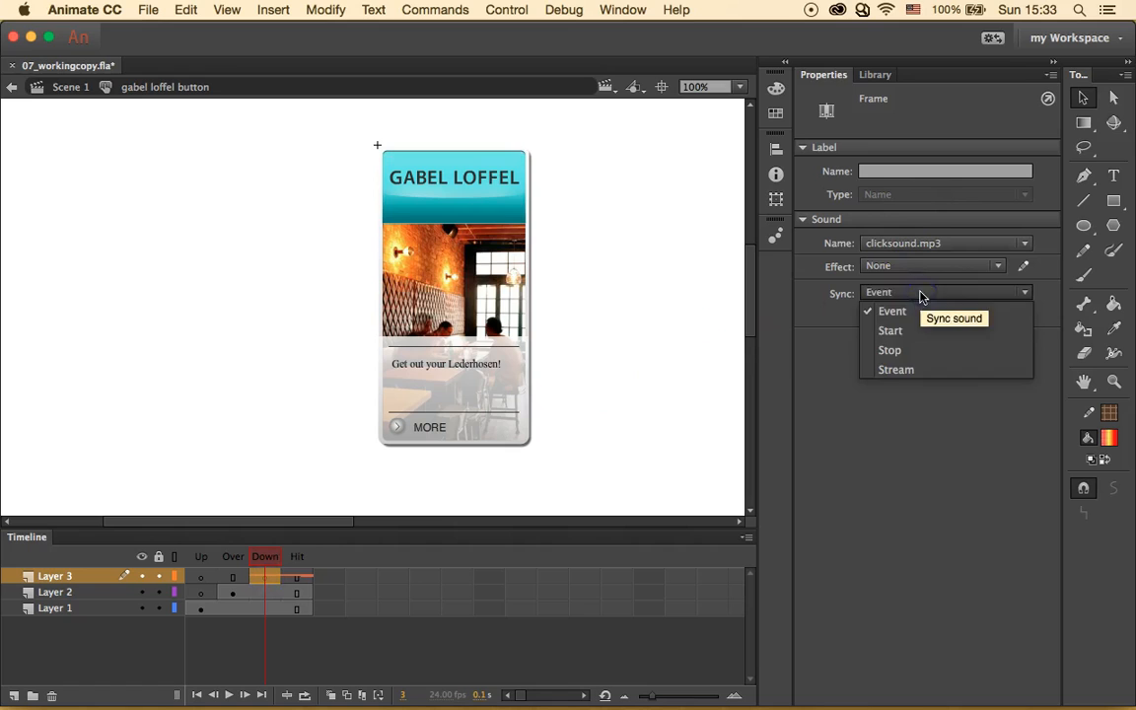
{"action": "left_click", "coordinate": [847, 311]}
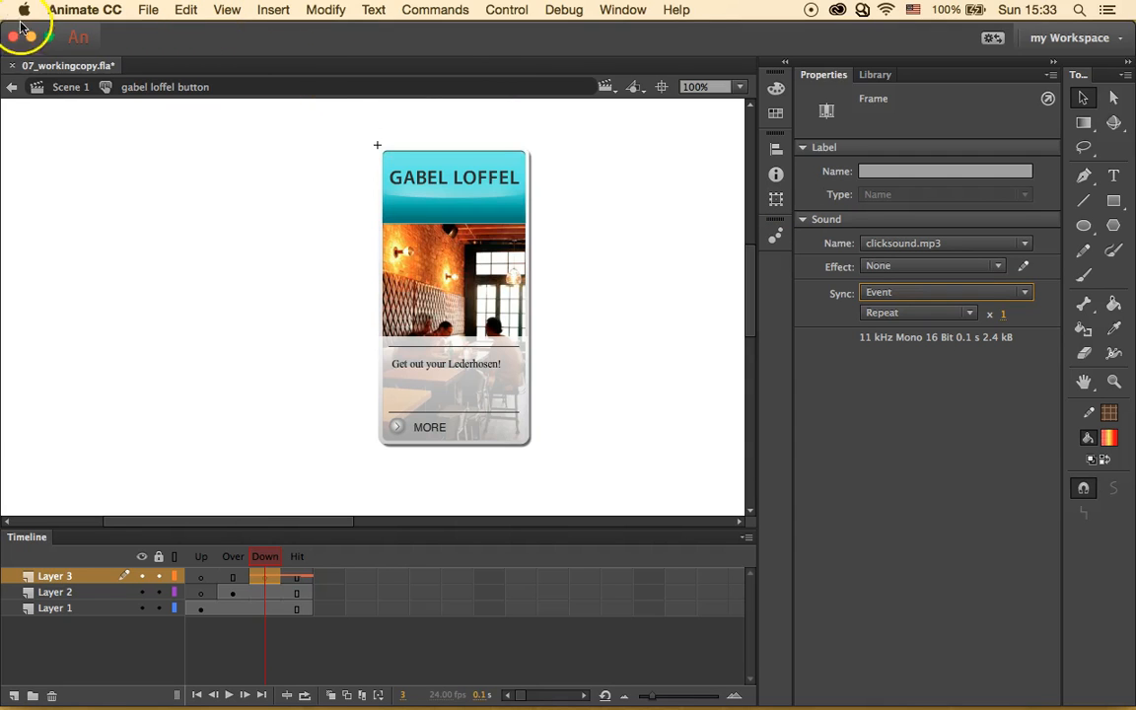
Return to Scene 1 and duplicate the gabel loffel button symbol as a Button named "gary gari button".
{"action": "left_click", "coordinate": [62, 87]}
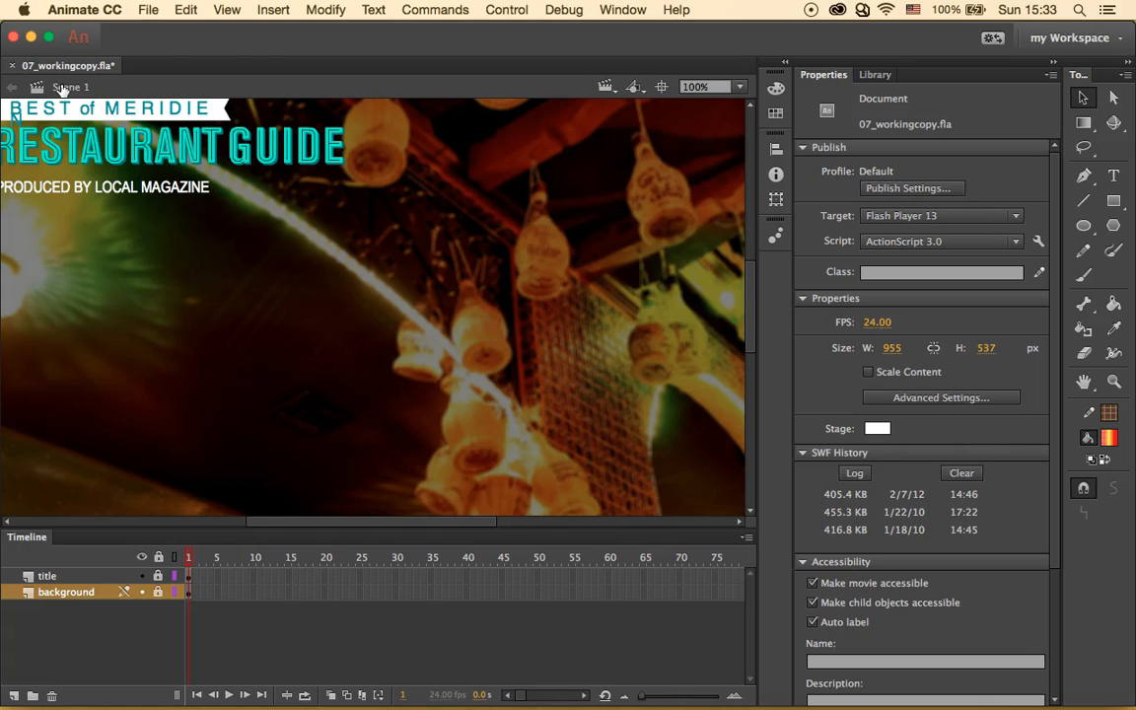
{"action": "left_click", "coordinate": [875, 79]}
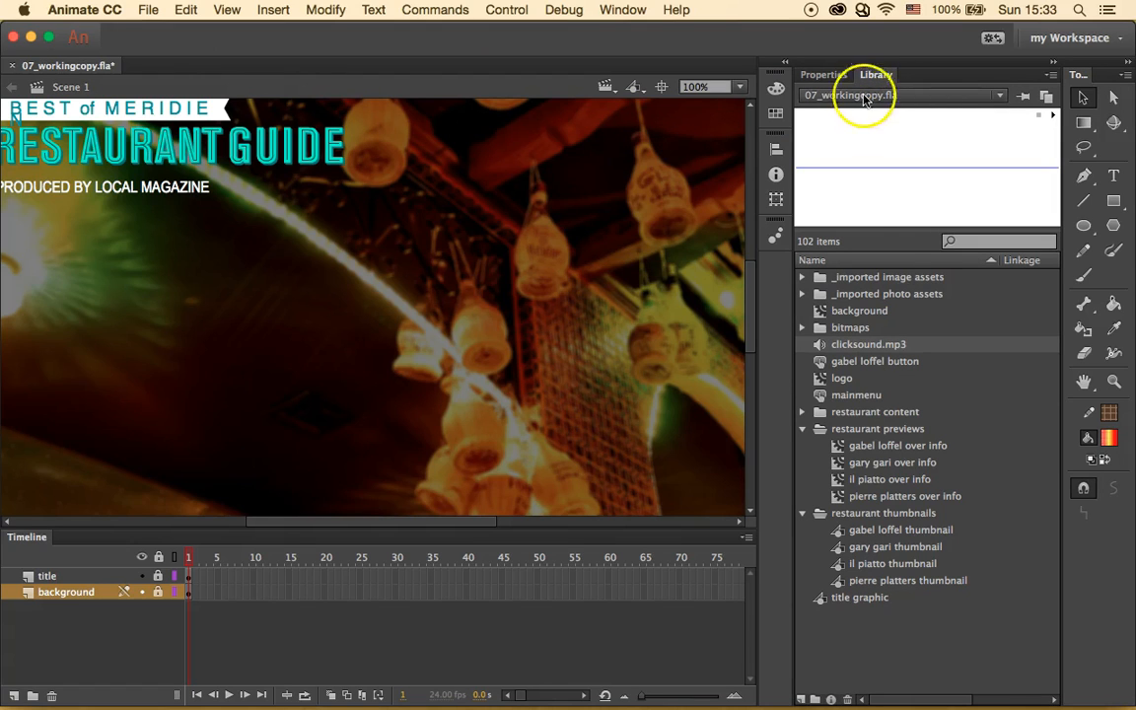
{"action": "left_click", "coordinate": [899, 361]}
{"action": "right_click", "coordinate": [899, 371]}
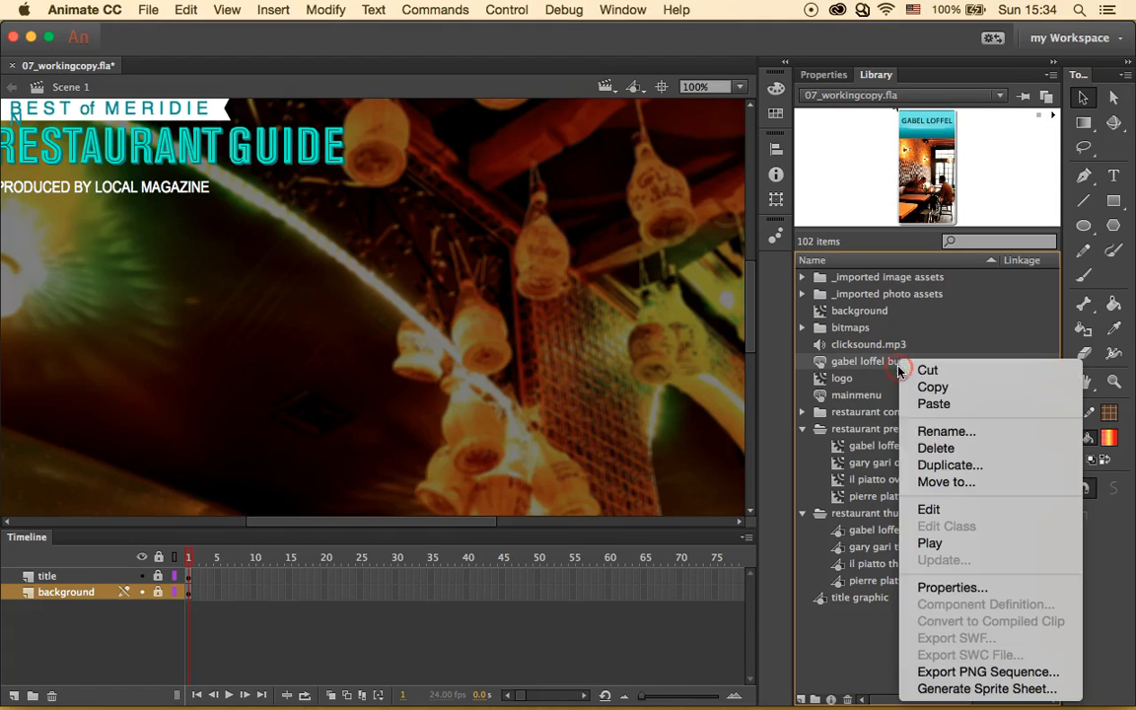
{"action": "left_click", "coordinate": [949, 465]}
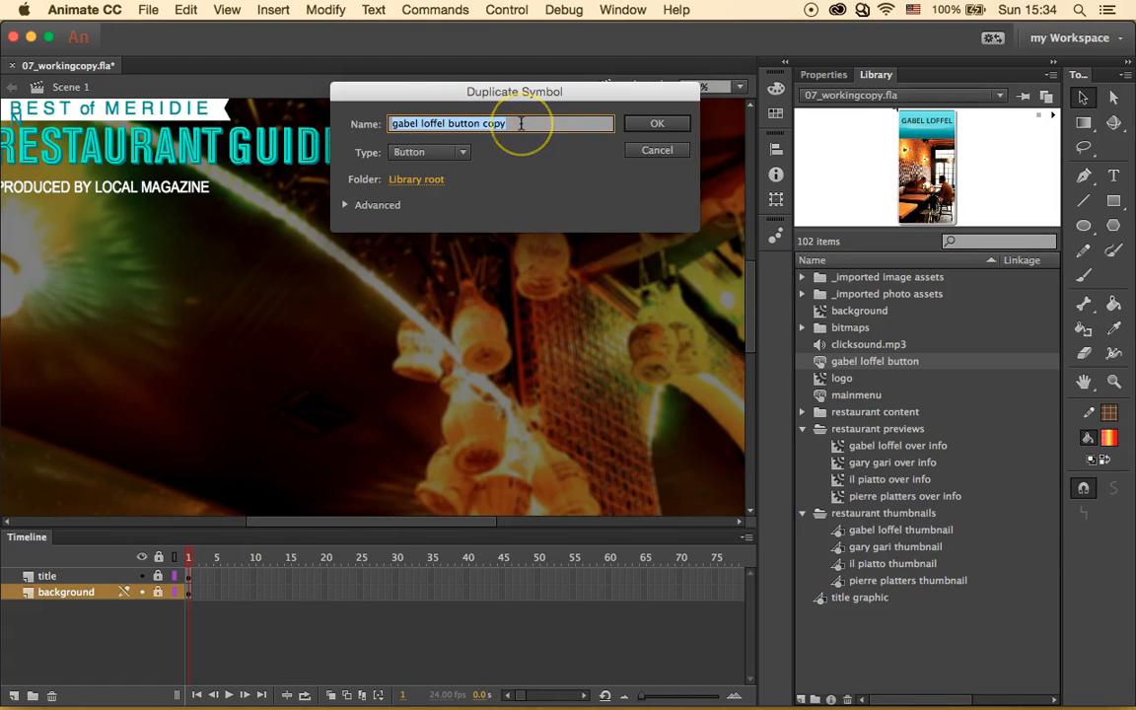
{"action": "type", "text": "gary"}
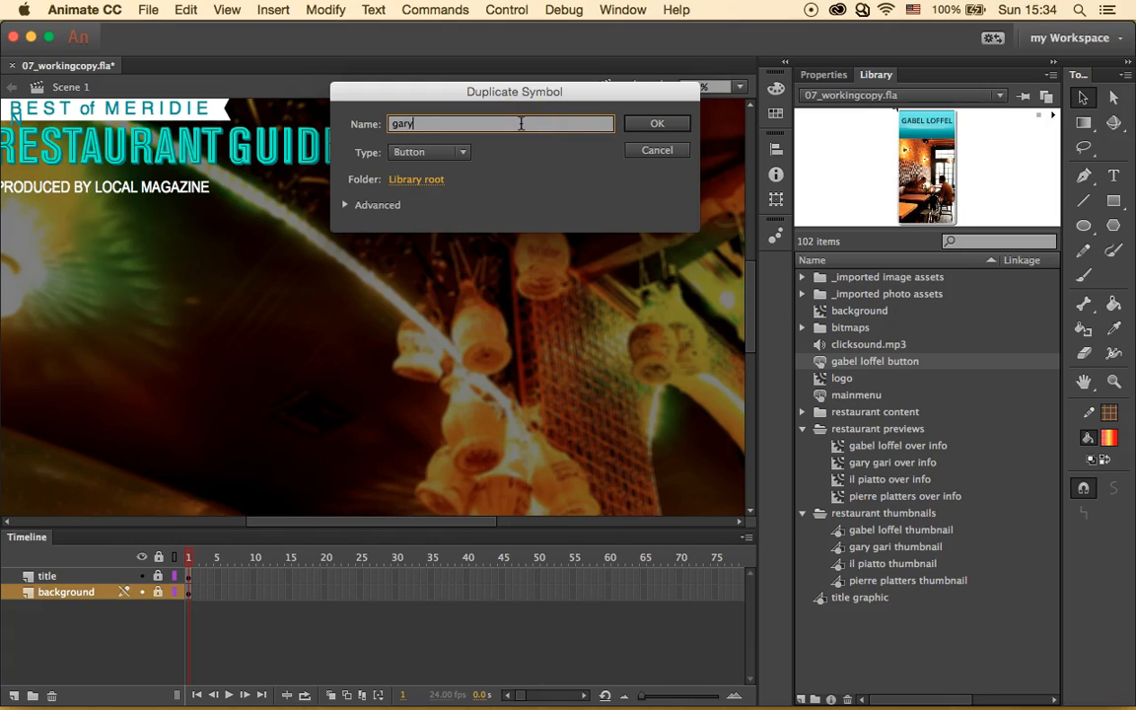
{"action": "type", "text": " gari button"}
{"action": "left_click", "coordinate": [707, 145]}
{"action": "left_click", "coordinate": [664, 126]}
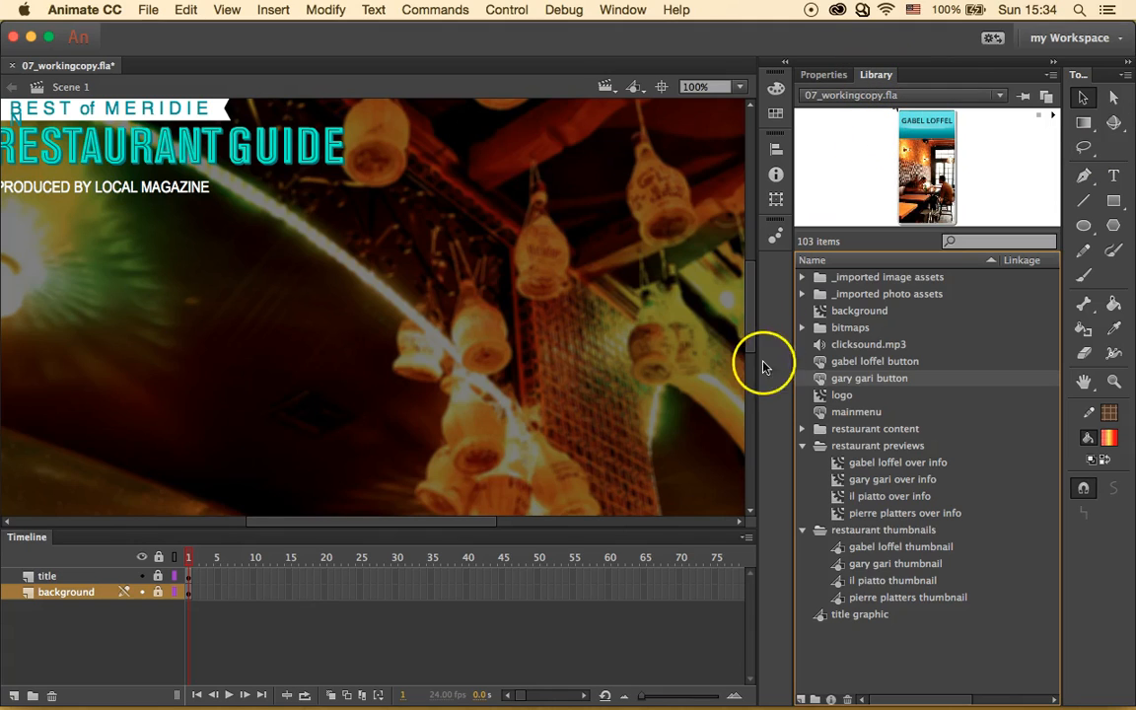
Open the gary gari button symbol for editing and swap its Up state image for the gary gari thumbnail.
{"action": "double_click", "coordinate": [821, 383]}
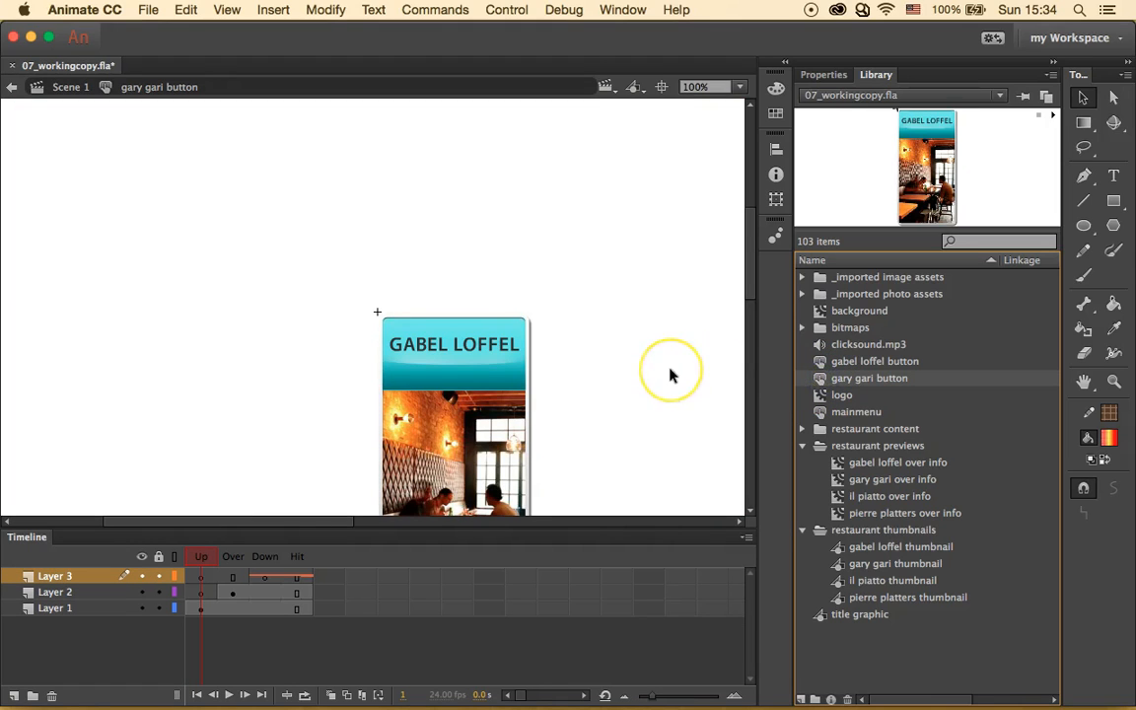
{"action": "scroll", "coordinate": [671, 375], "scroll_direction": "down", "scroll_amount": 3}
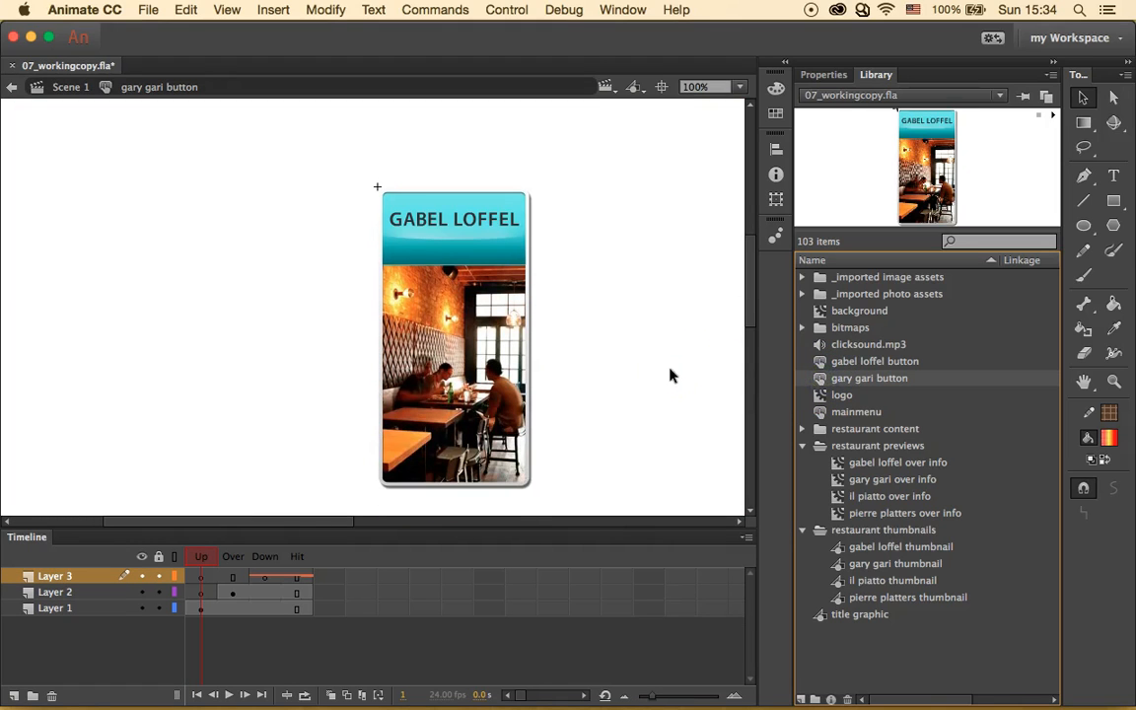
{"action": "left_click", "coordinate": [412, 258]}
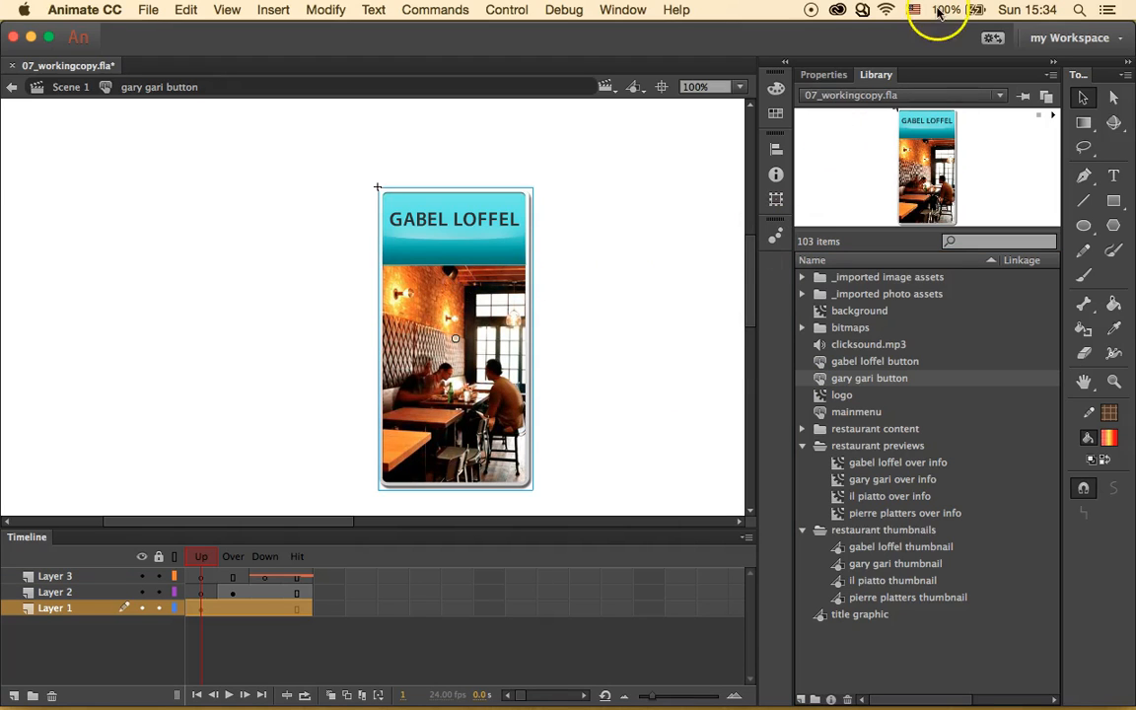
{"action": "left_click", "coordinate": [821, 75]}
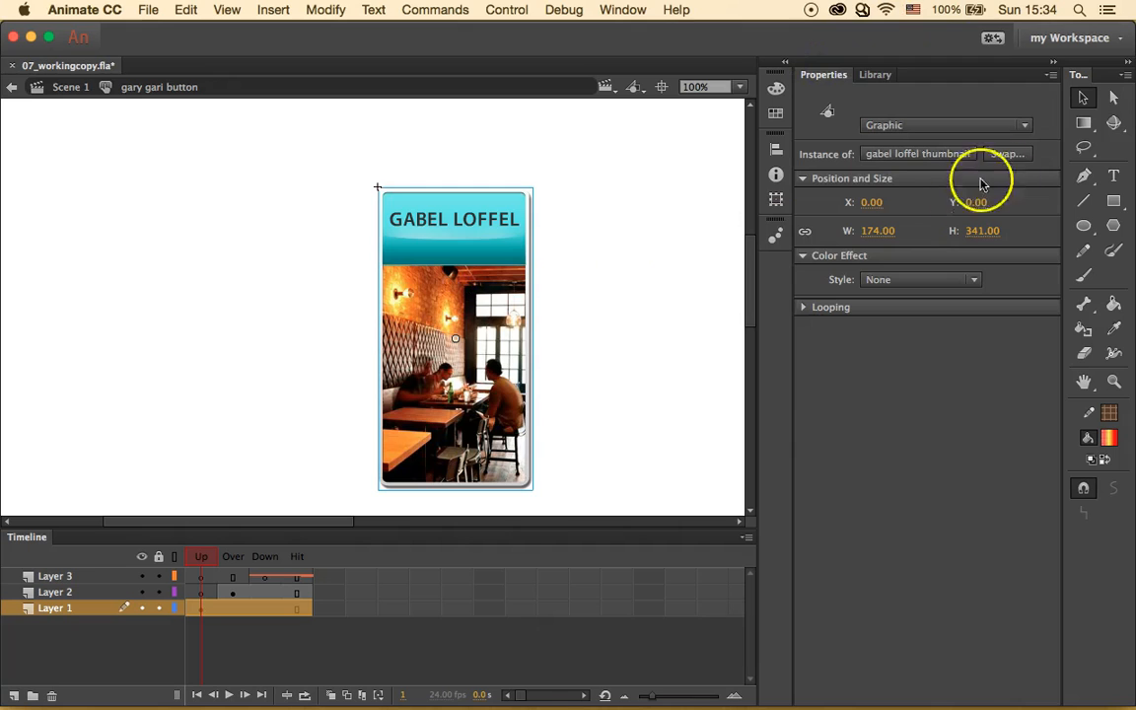
{"action": "left_click", "coordinate": [1026, 158]}
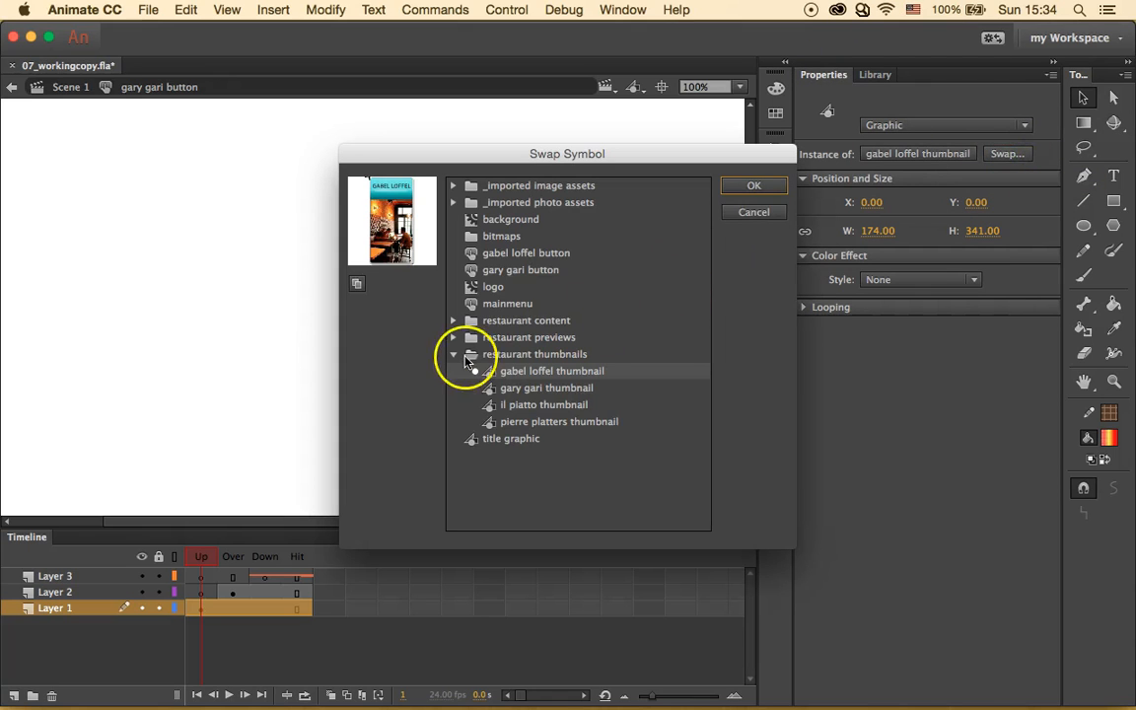
{"action": "left_click", "coordinate": [529, 390]}
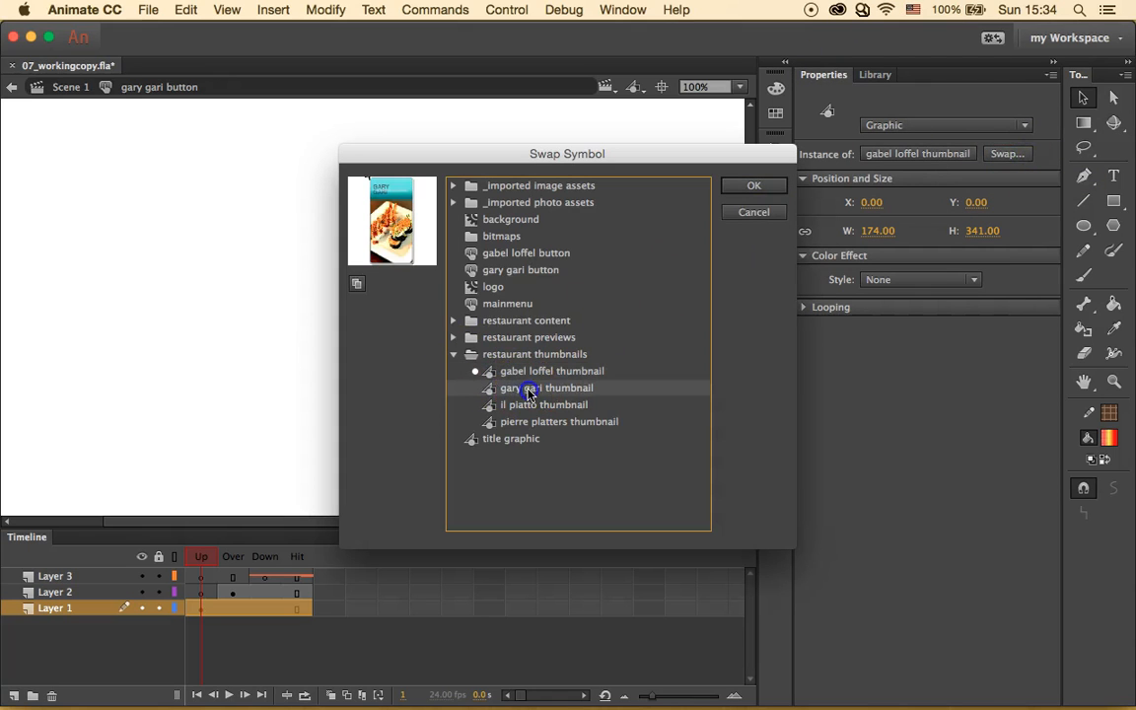
{"action": "left_click", "coordinate": [758, 190]}
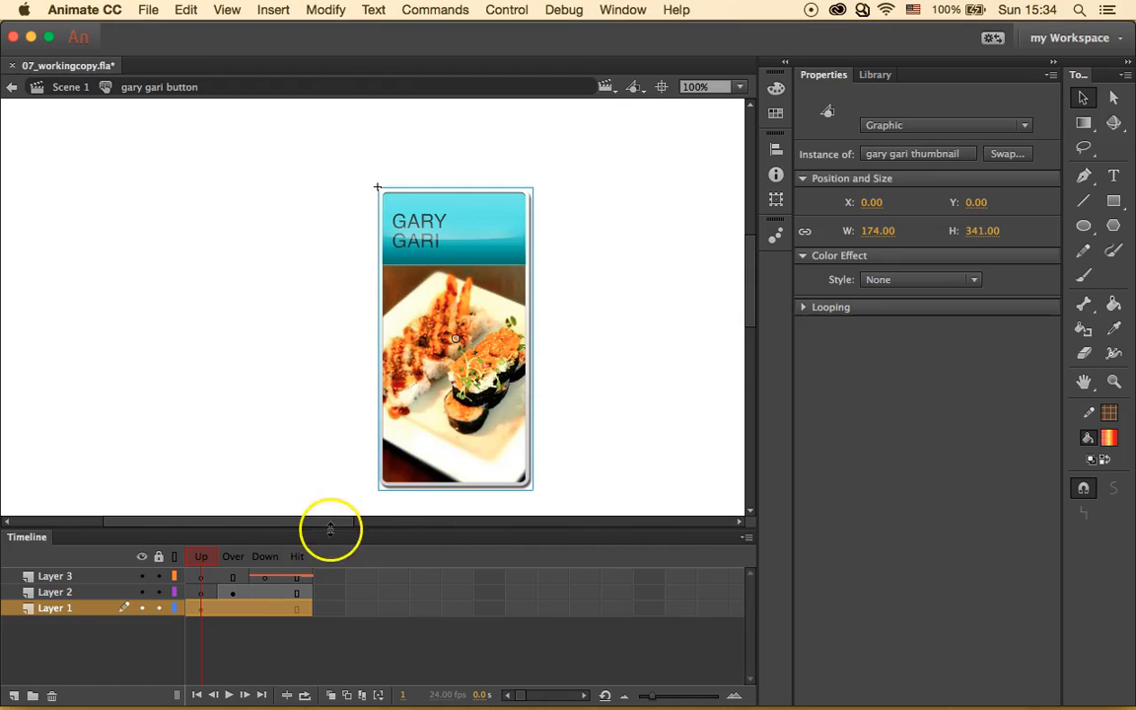
Swap the preview info clip in the gary gari button's Over state for gary gari over info.
{"action": "left_click", "coordinate": [235, 561]}
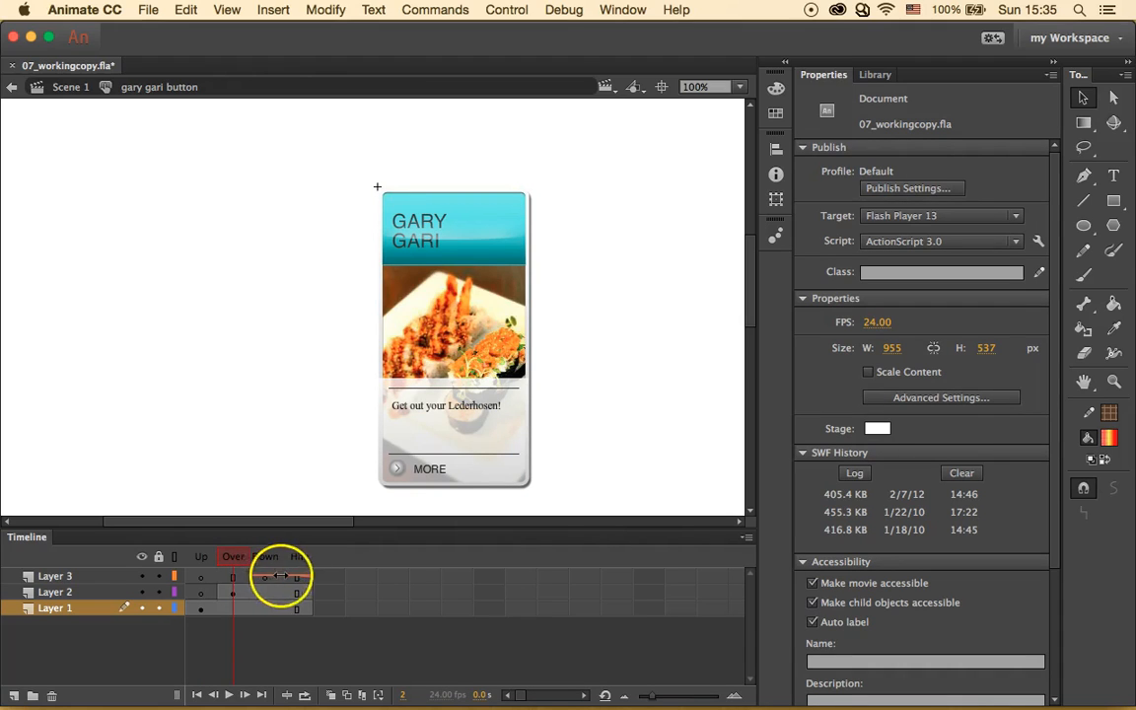
{"action": "left_click", "coordinate": [497, 418]}
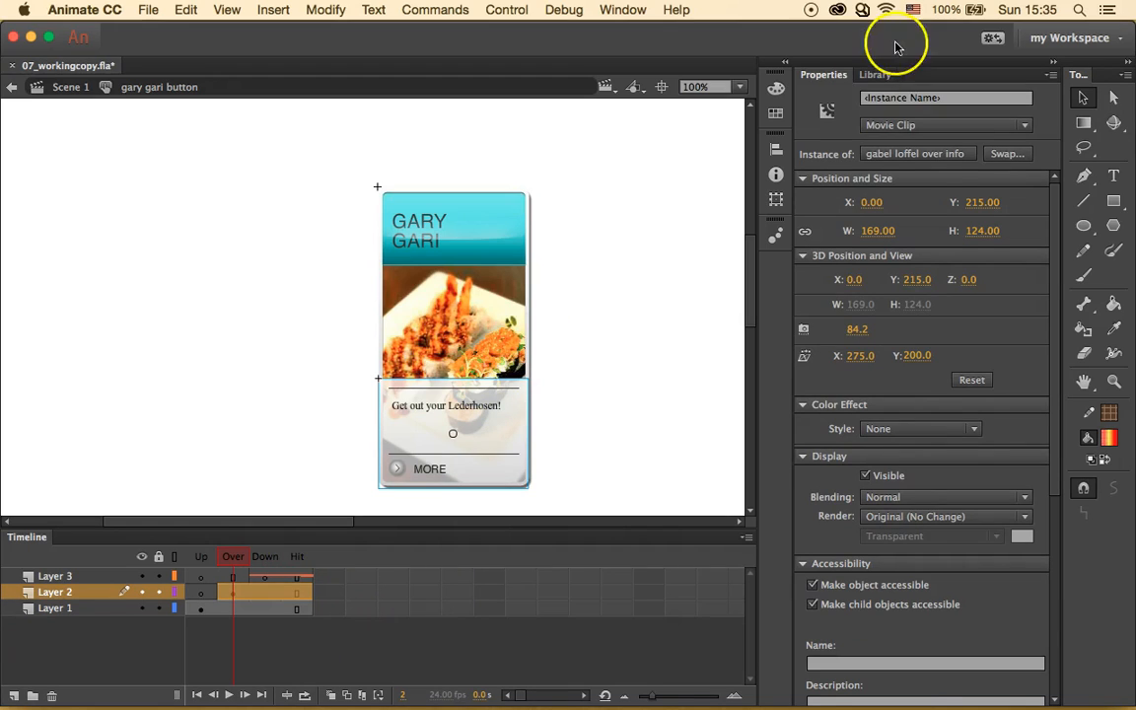
{"action": "left_click", "coordinate": [1018, 152]}
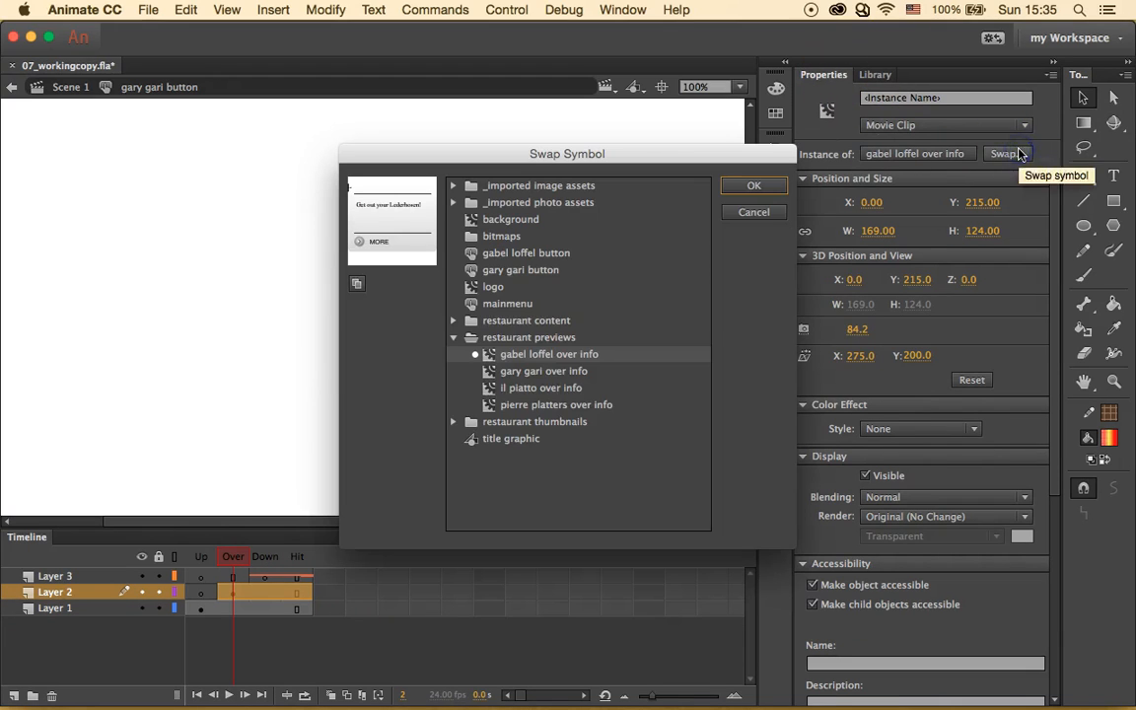
{"action": "left_click", "coordinate": [515, 375]}
{"action": "left_click", "coordinate": [756, 189]}
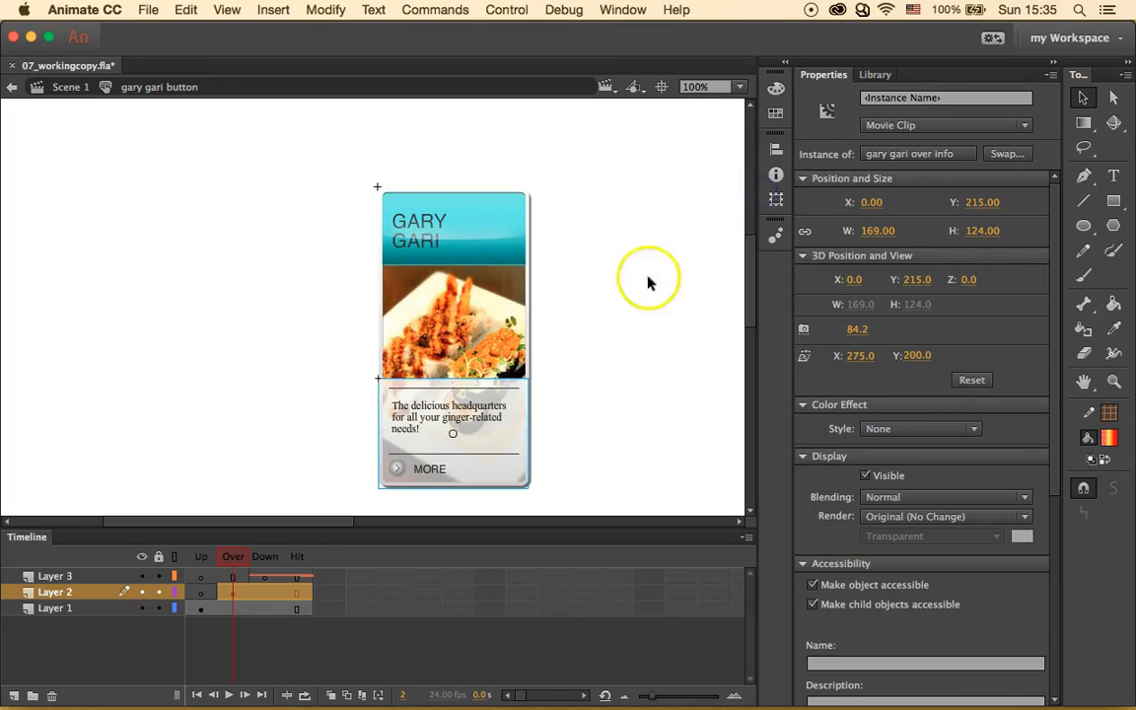
{"action": "left_click", "coordinate": [441, 501]}
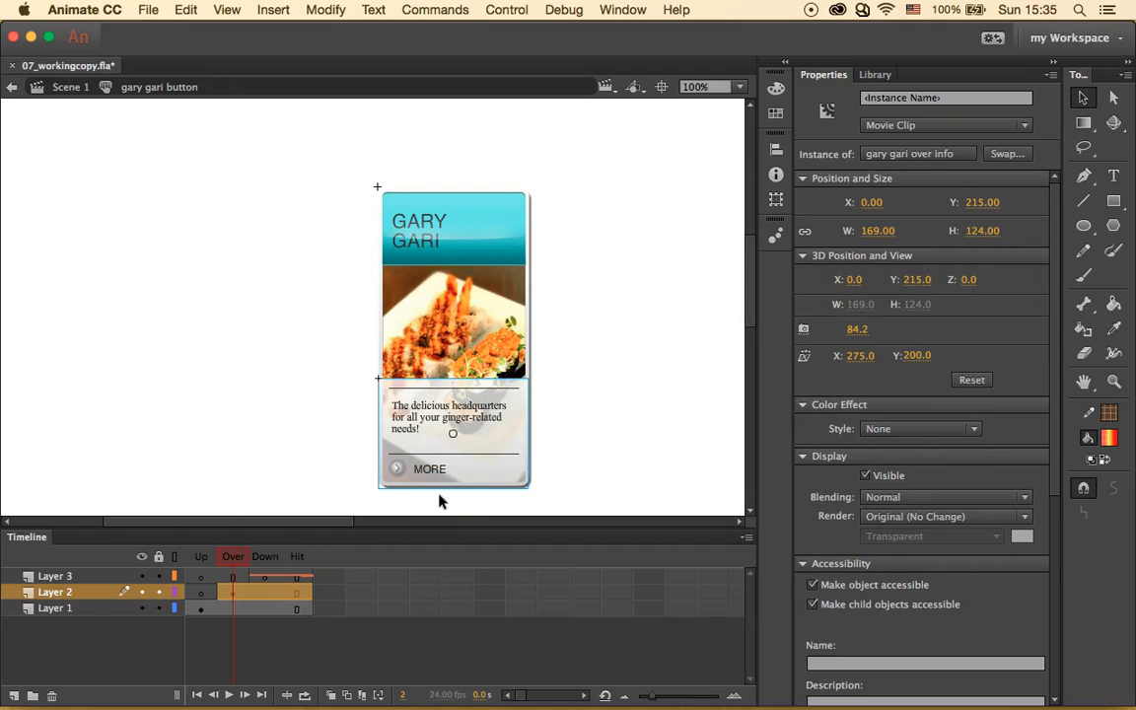
Duplicate the gary gari button symbol as a Button named "il piatto button".
{"action": "left_click", "coordinate": [877, 74]}
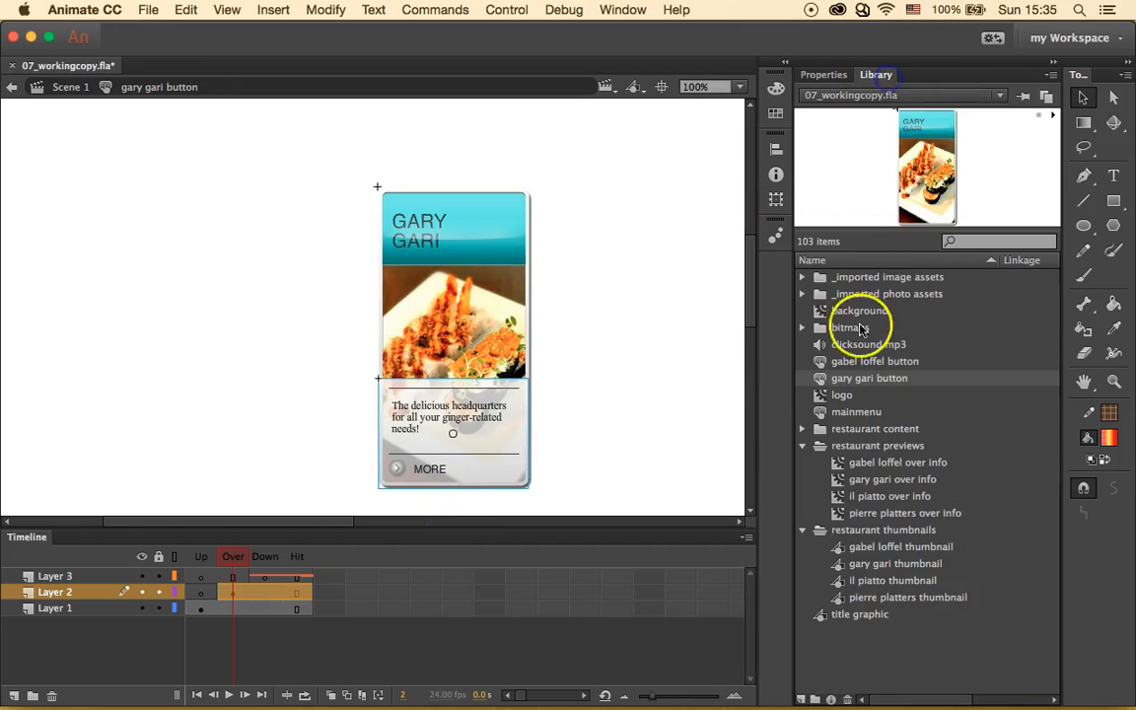
{"action": "right_click", "coordinate": [866, 380]}
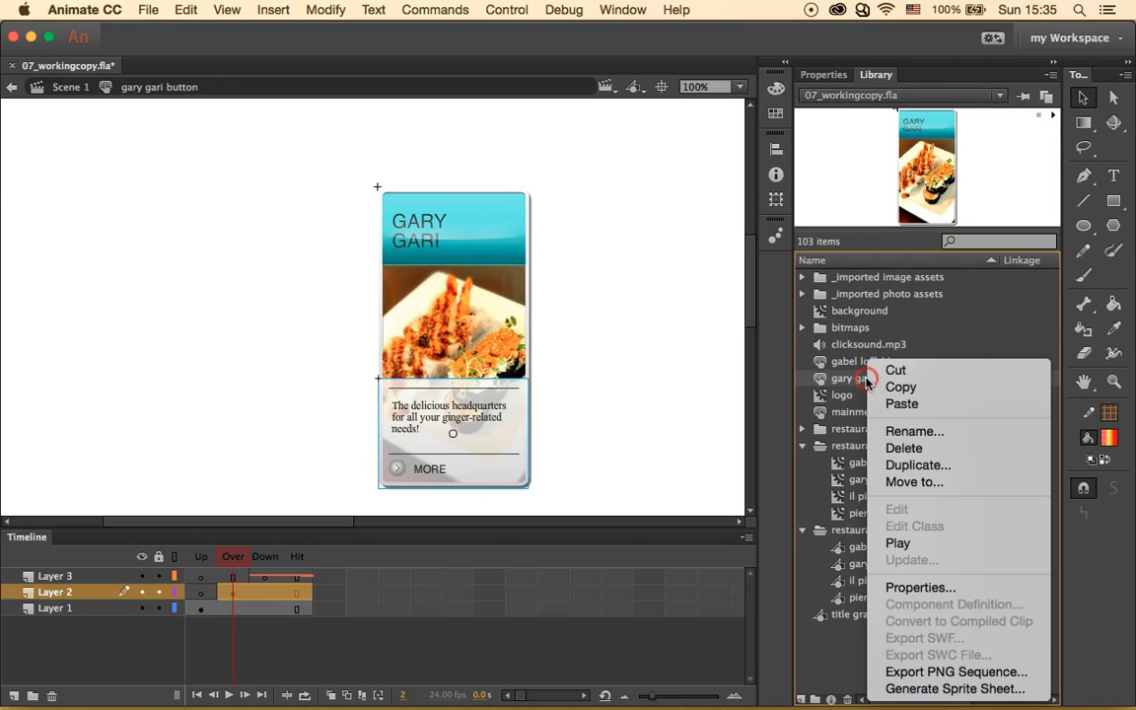
{"action": "left_click", "coordinate": [917, 465]}
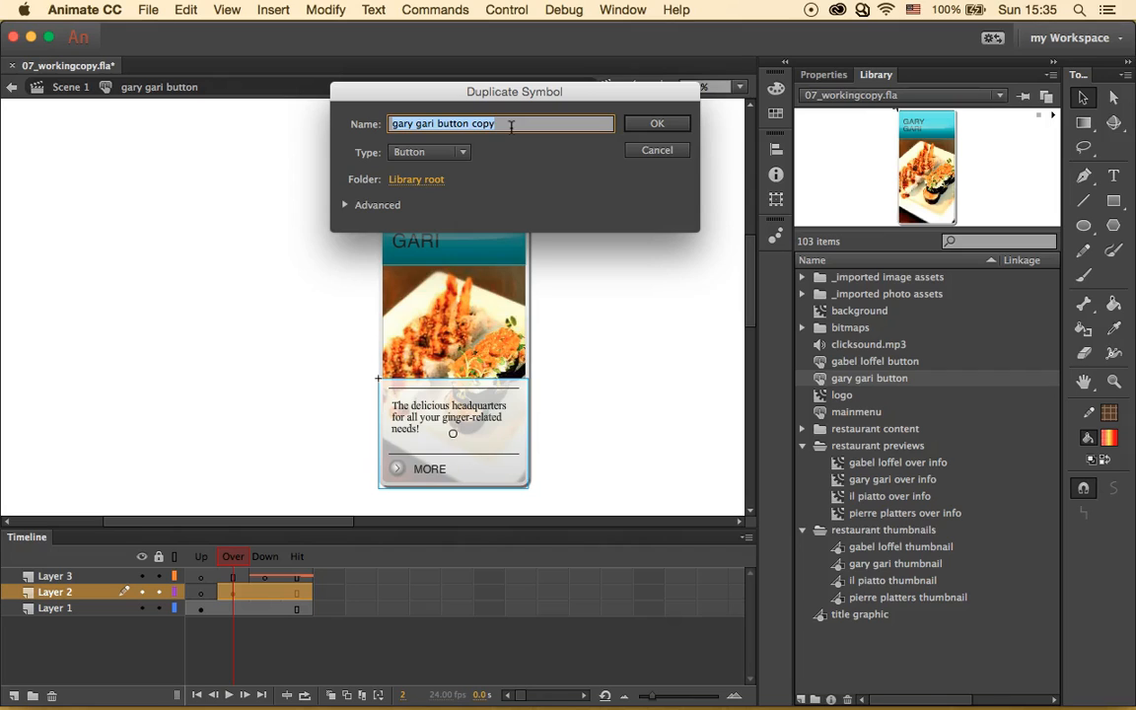
{"action": "type", "text": "il"}
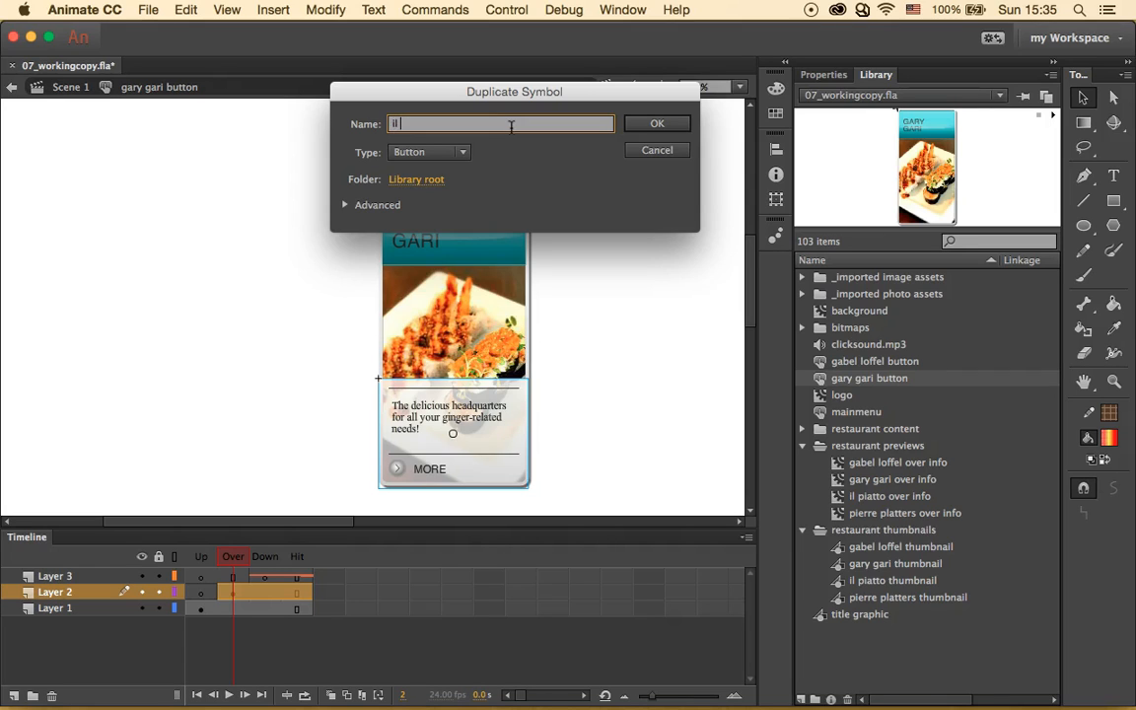
{"action": "type", "text": " piatto button"}
{"action": "left_click", "coordinate": [657, 126]}
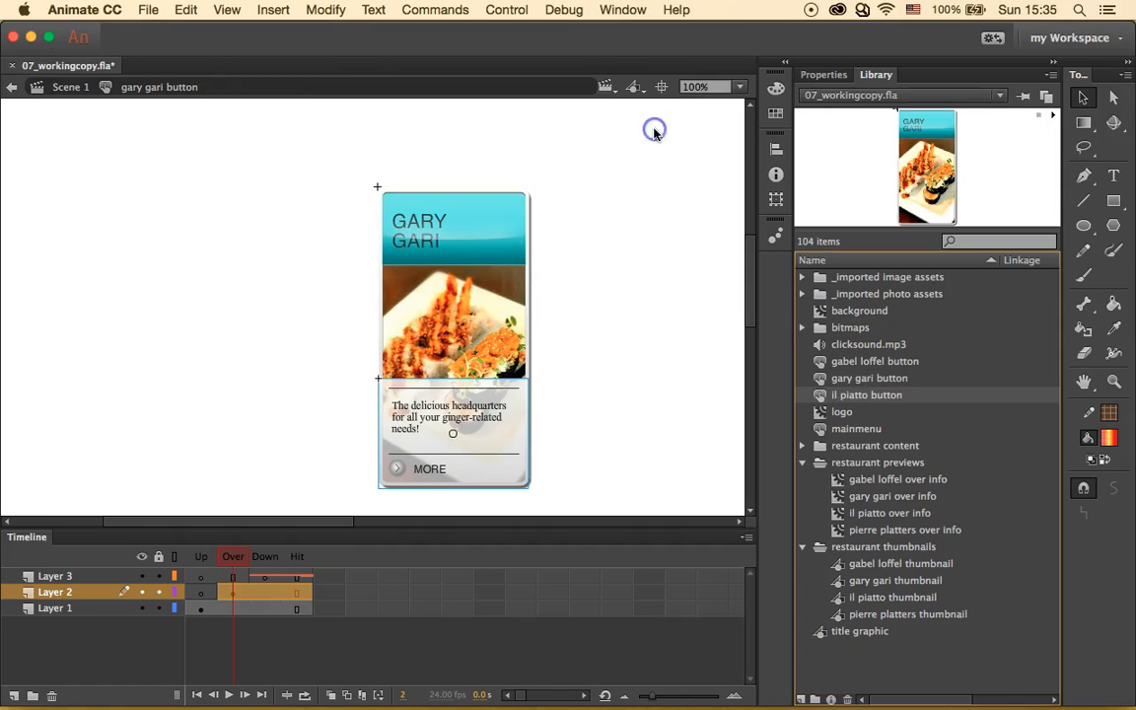
Open the il piatto button symbol for editing and swap its Up state image for the il piatto thumbnail.
{"action": "double_click", "coordinate": [820, 397]}
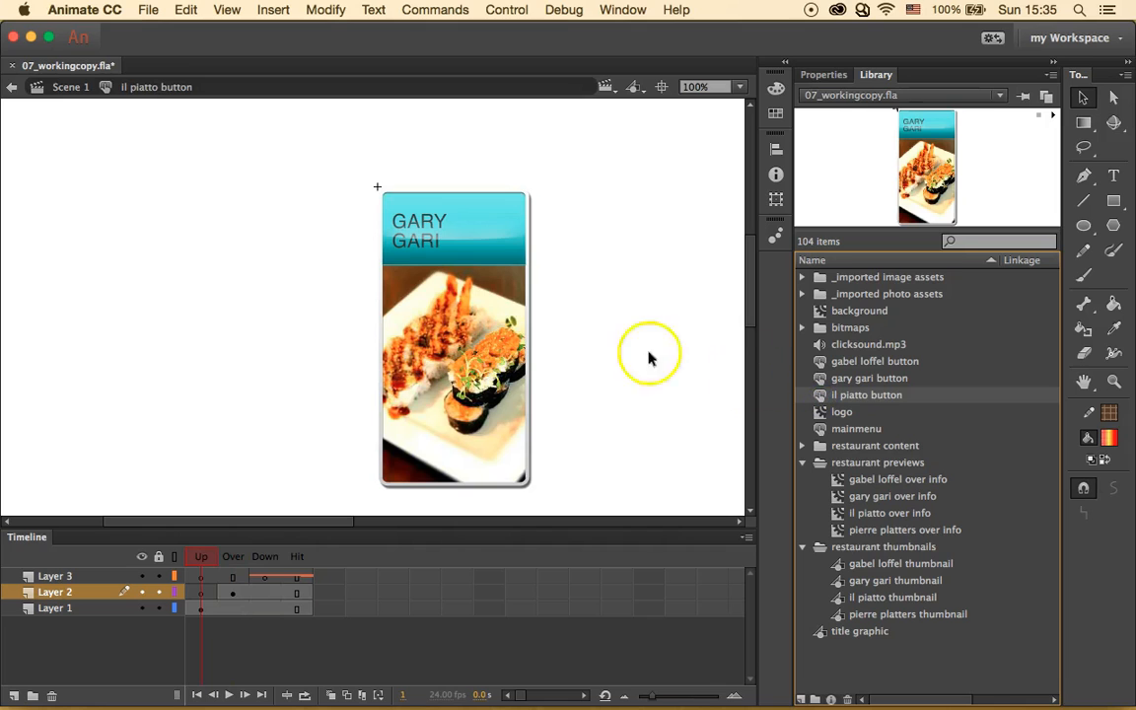
{"action": "left_click", "coordinate": [456, 338]}
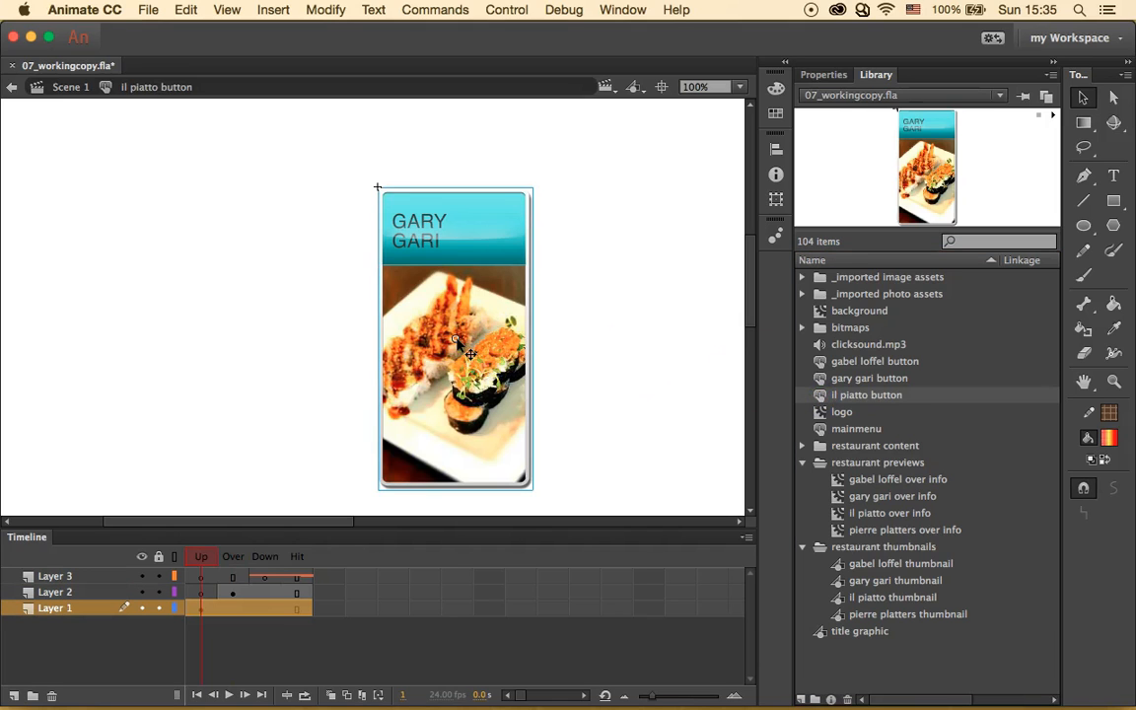
{"action": "left_click", "coordinate": [824, 75]}
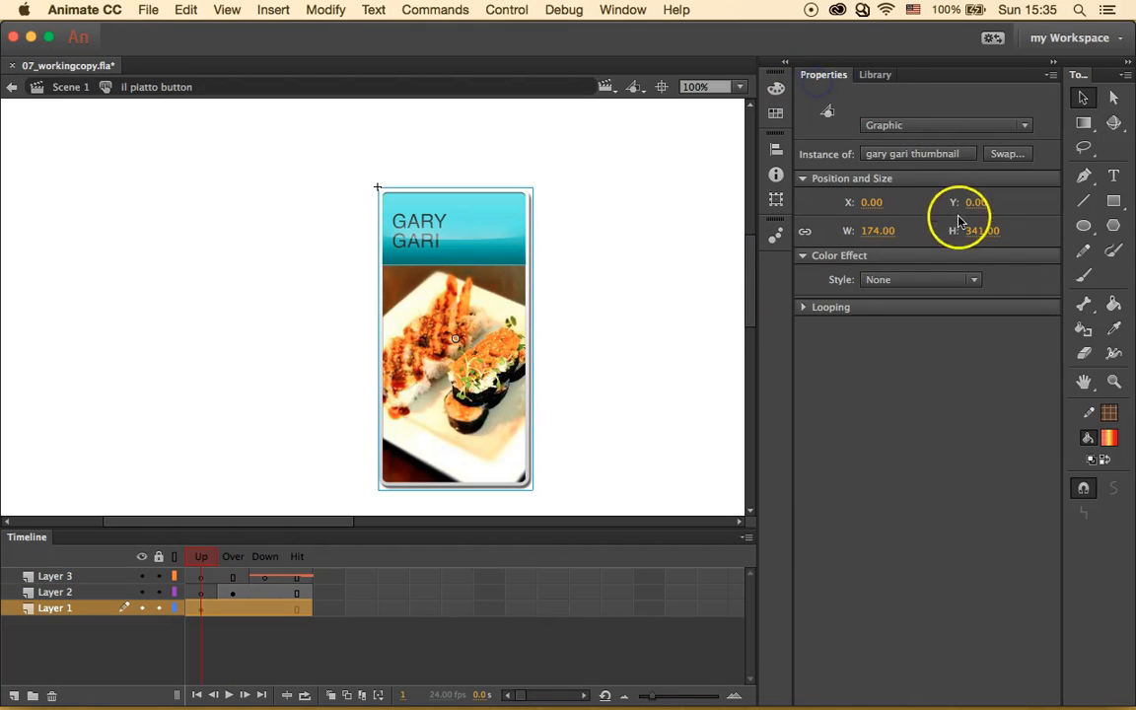
{"action": "left_click", "coordinate": [1012, 154]}
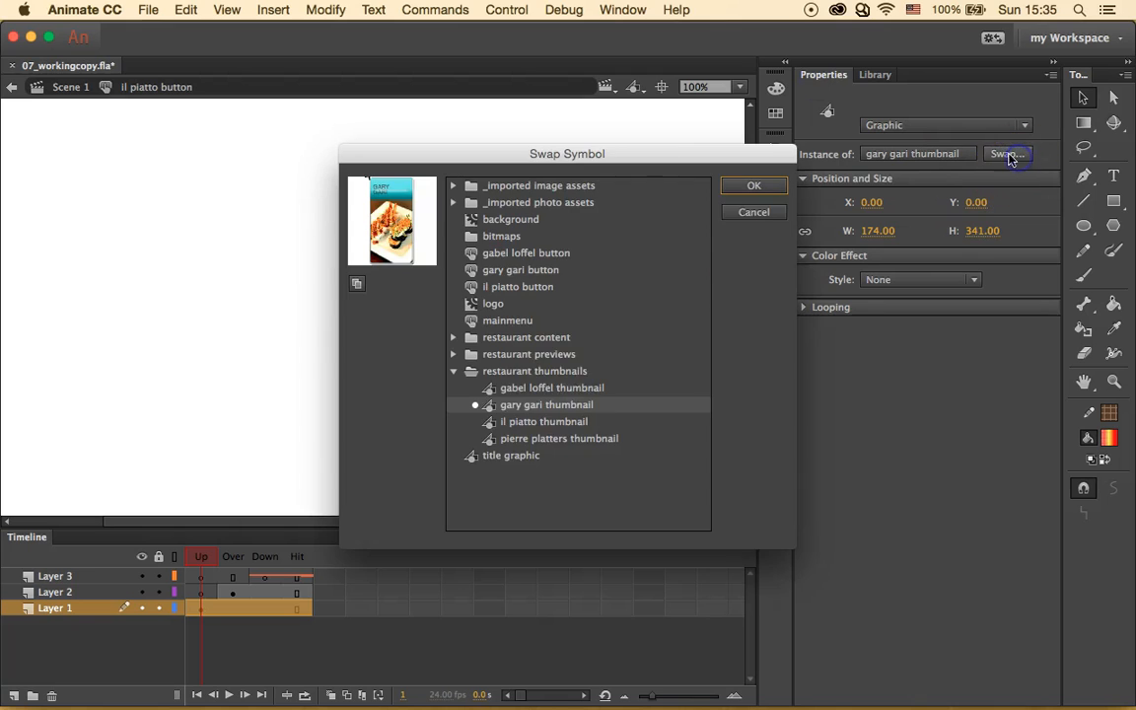
{"action": "left_click", "coordinate": [533, 422]}
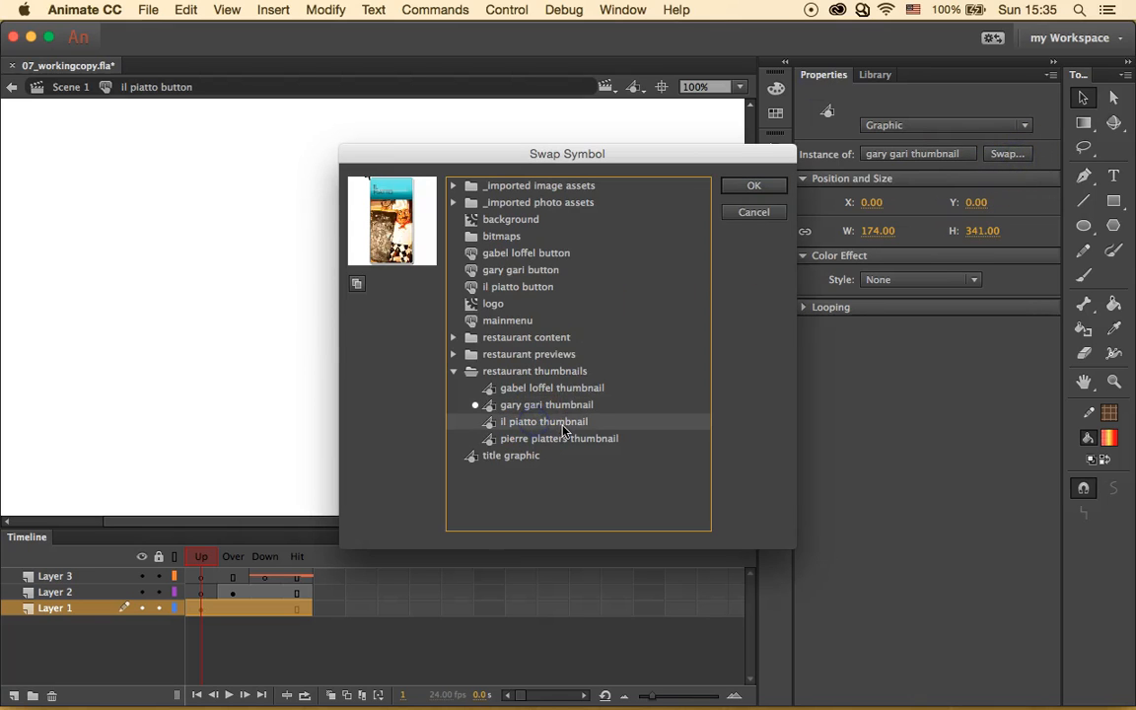
{"action": "left_click", "coordinate": [753, 186]}
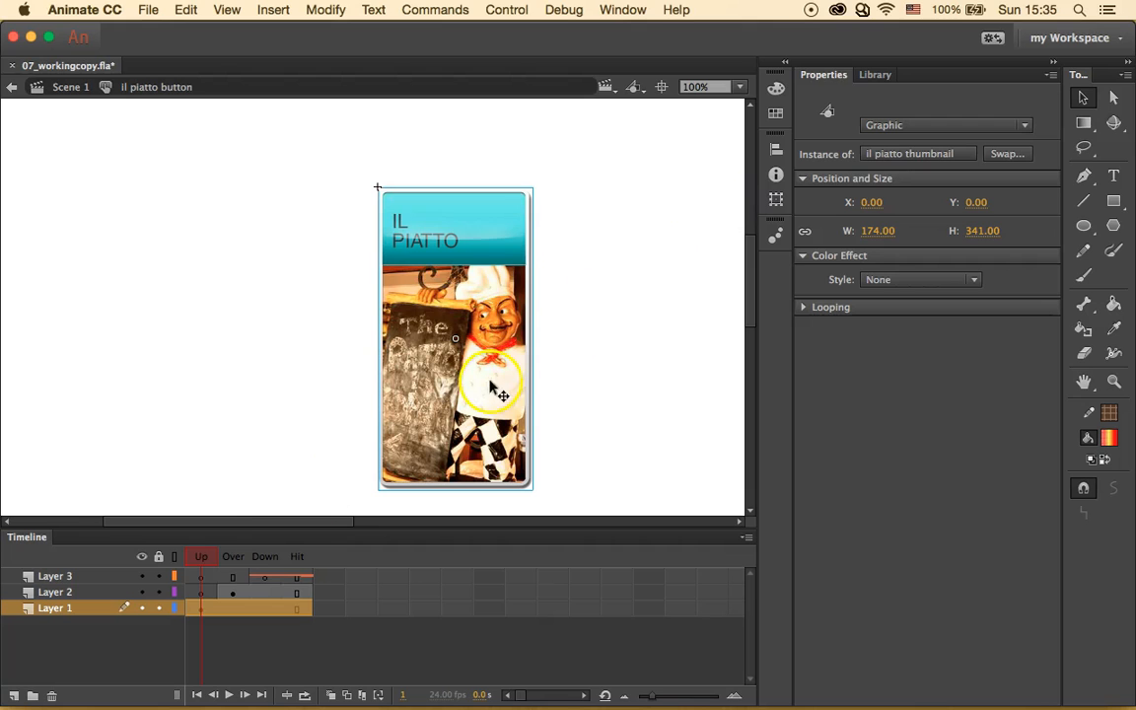
Swap the preview info clip in the il piatto button's Over state for il piatto over info.
{"action": "left_click", "coordinate": [232, 556]}
{"action": "left_click", "coordinate": [480, 409]}
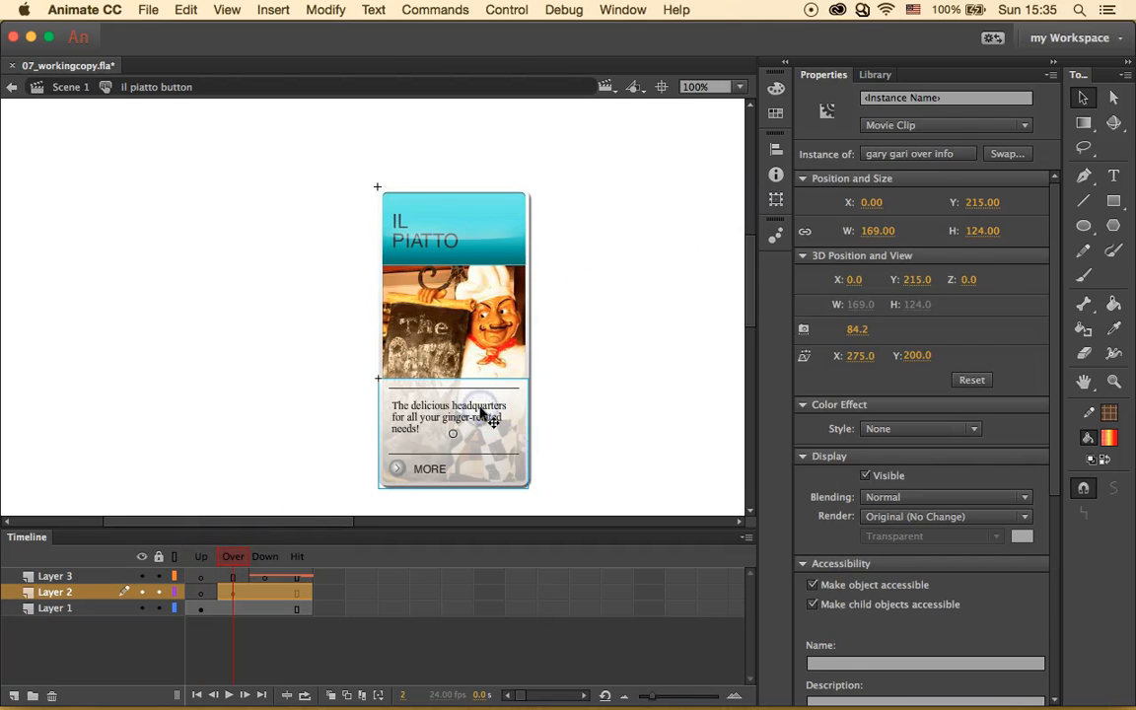
{"action": "left_click", "coordinate": [1021, 156]}
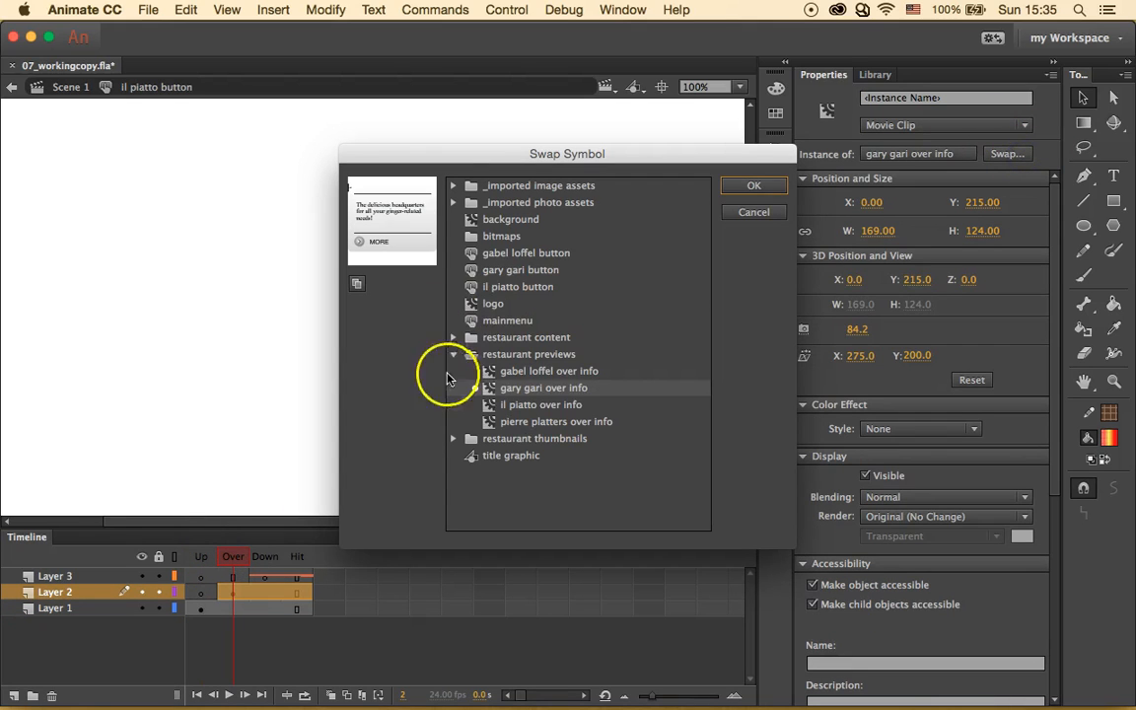
{"action": "left_click", "coordinate": [545, 404]}
{"action": "left_click", "coordinate": [742, 192]}
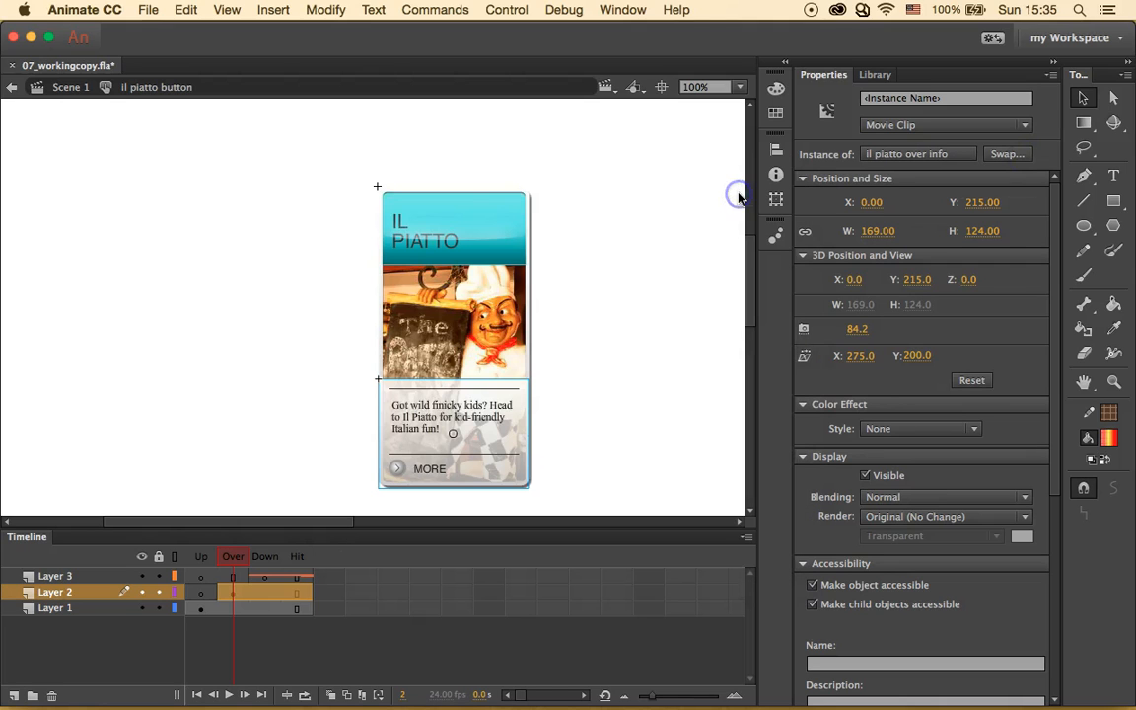
Duplicate the il piatto button symbol as a Button named "pierre platters button".
{"action": "left_click", "coordinate": [876, 74]}
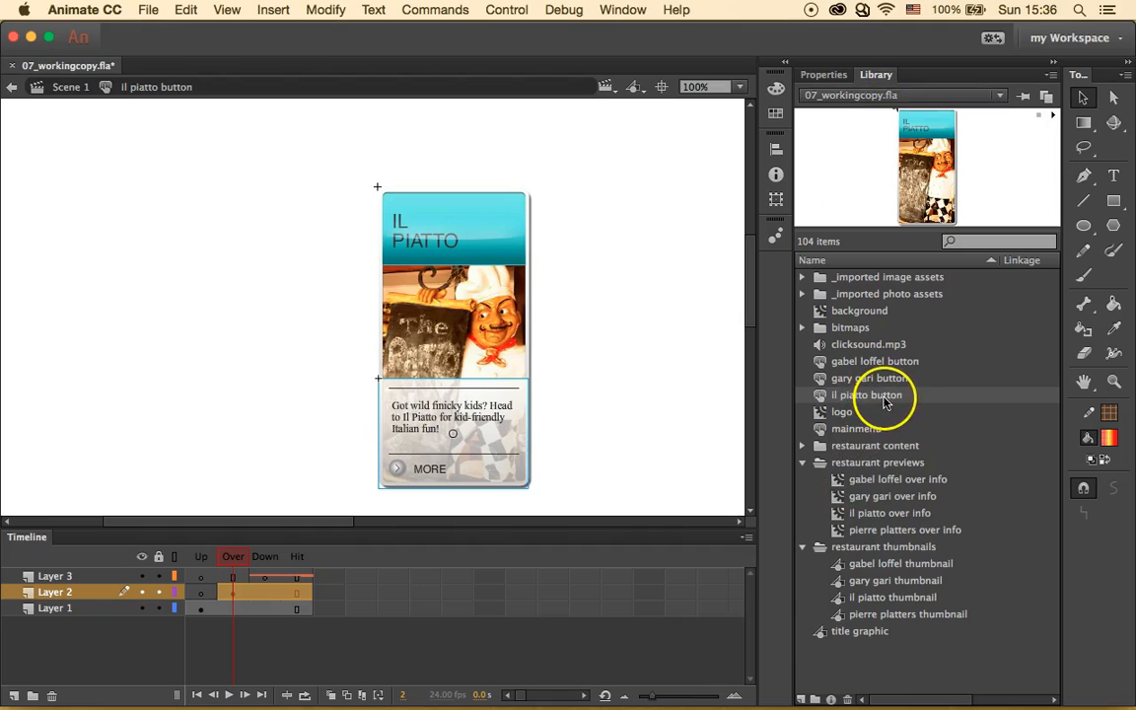
{"action": "right_click", "coordinate": [881, 394]}
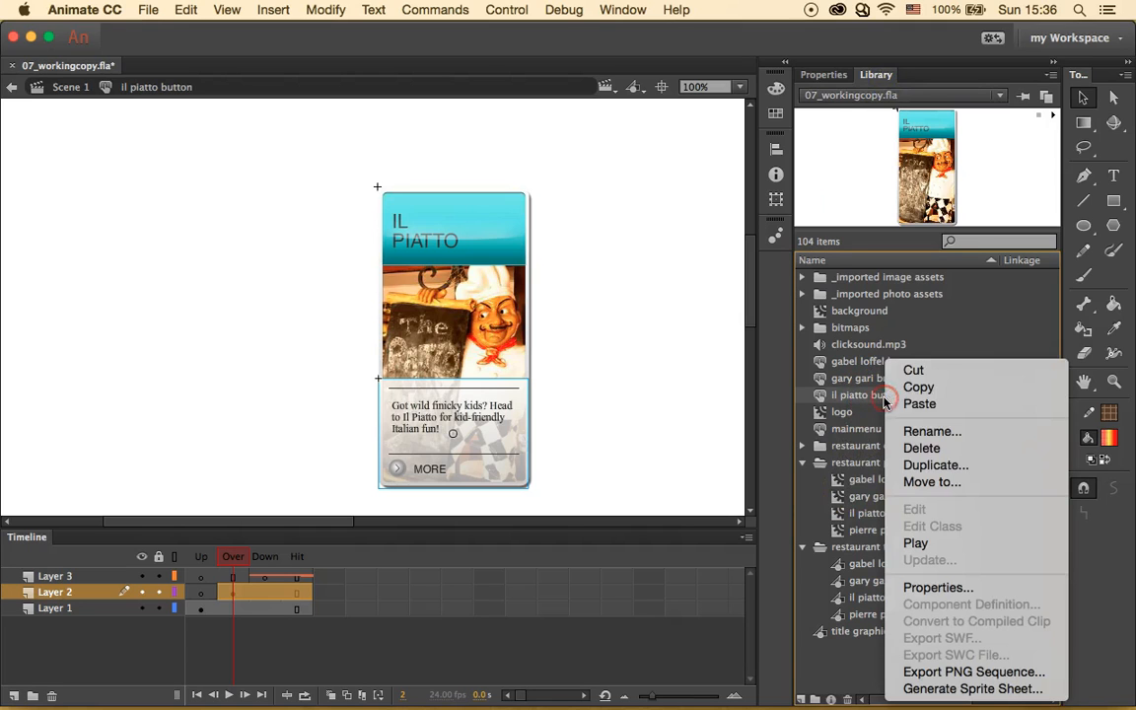
{"action": "left_click", "coordinate": [934, 465]}
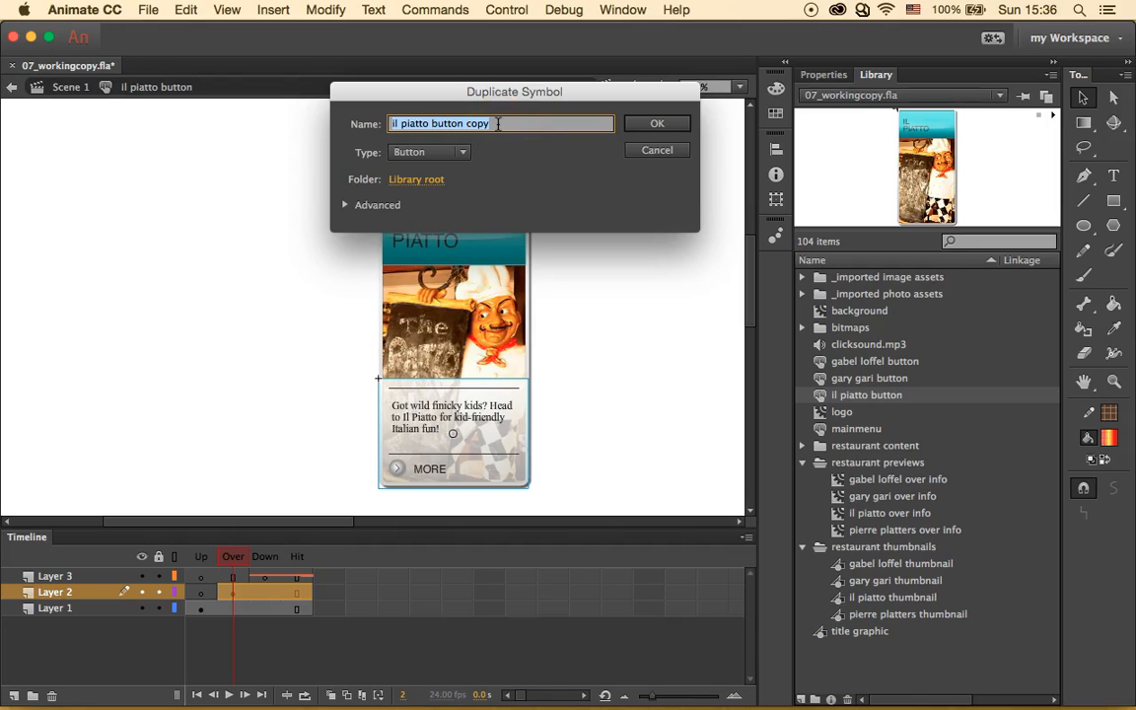
{"action": "type", "text": "pierre"}
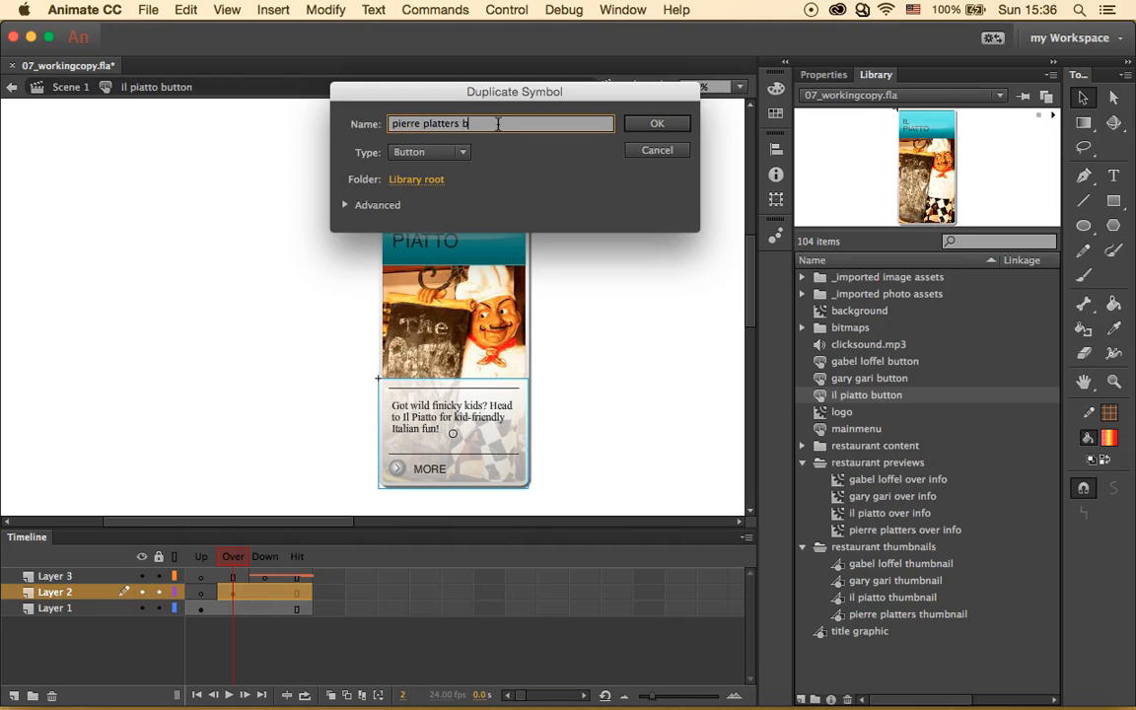
{"action": "left_click", "coordinate": [676, 122]}
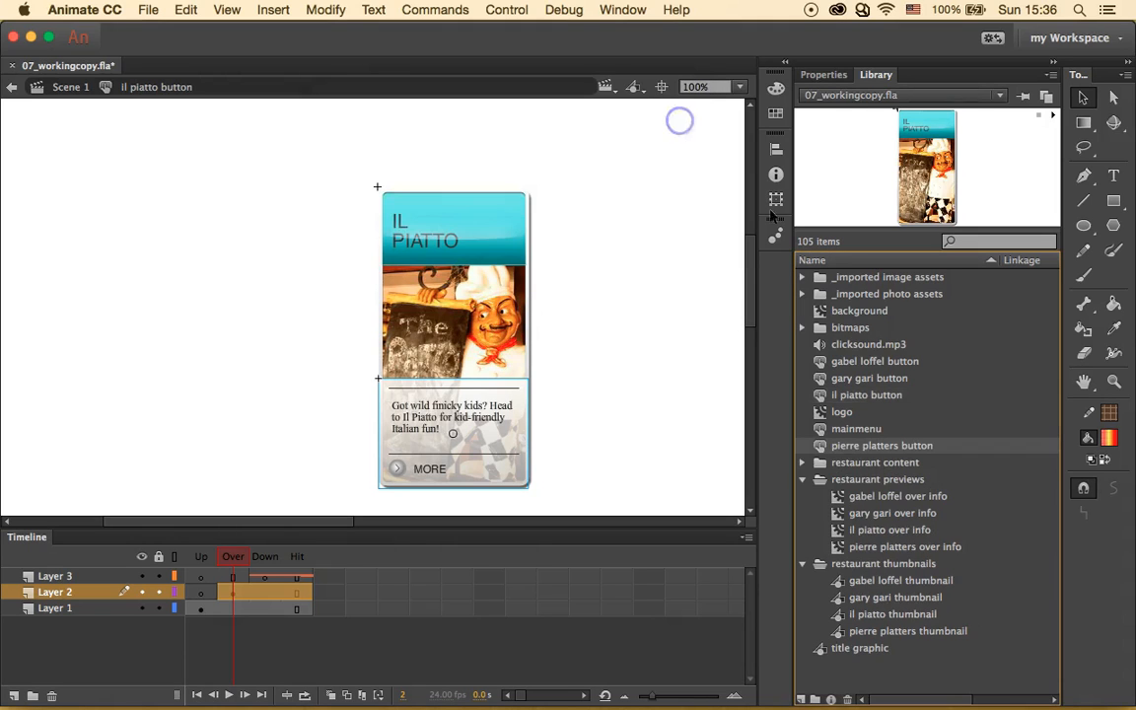
Open the pierre platters button symbol for editing and swap its Up state image for the pierre platters thumbnail.
{"action": "double_click", "coordinate": [817, 449]}
{"action": "left_click", "coordinate": [503, 367]}
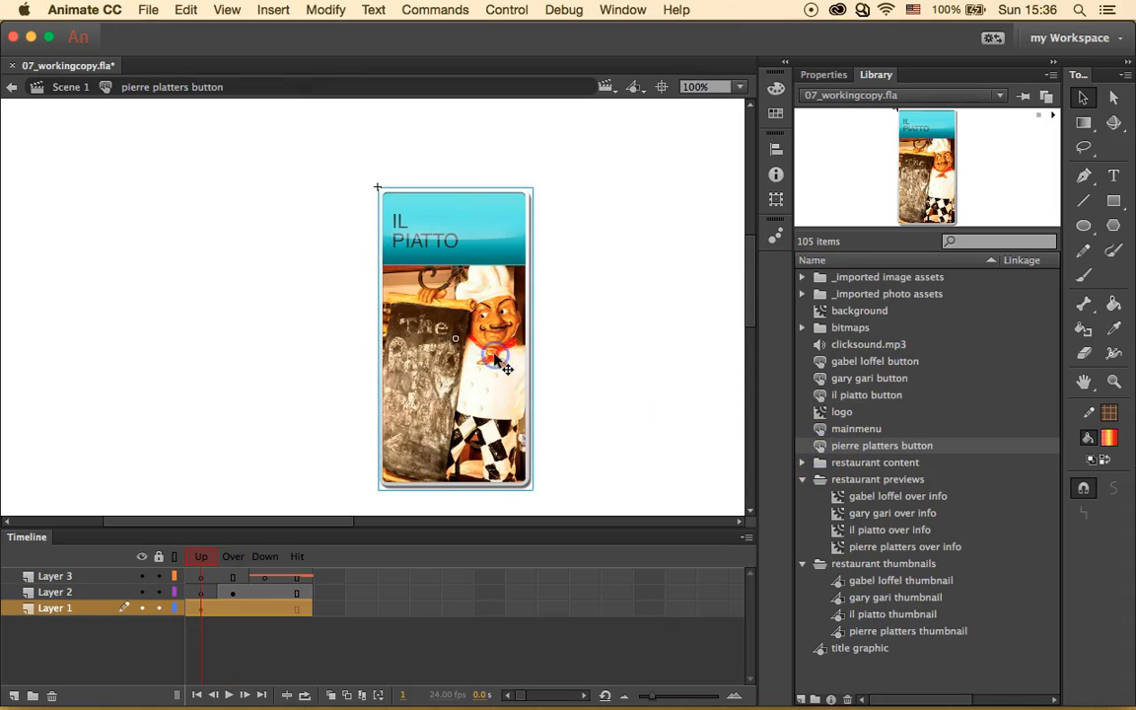
{"action": "left_click", "coordinate": [823, 74]}
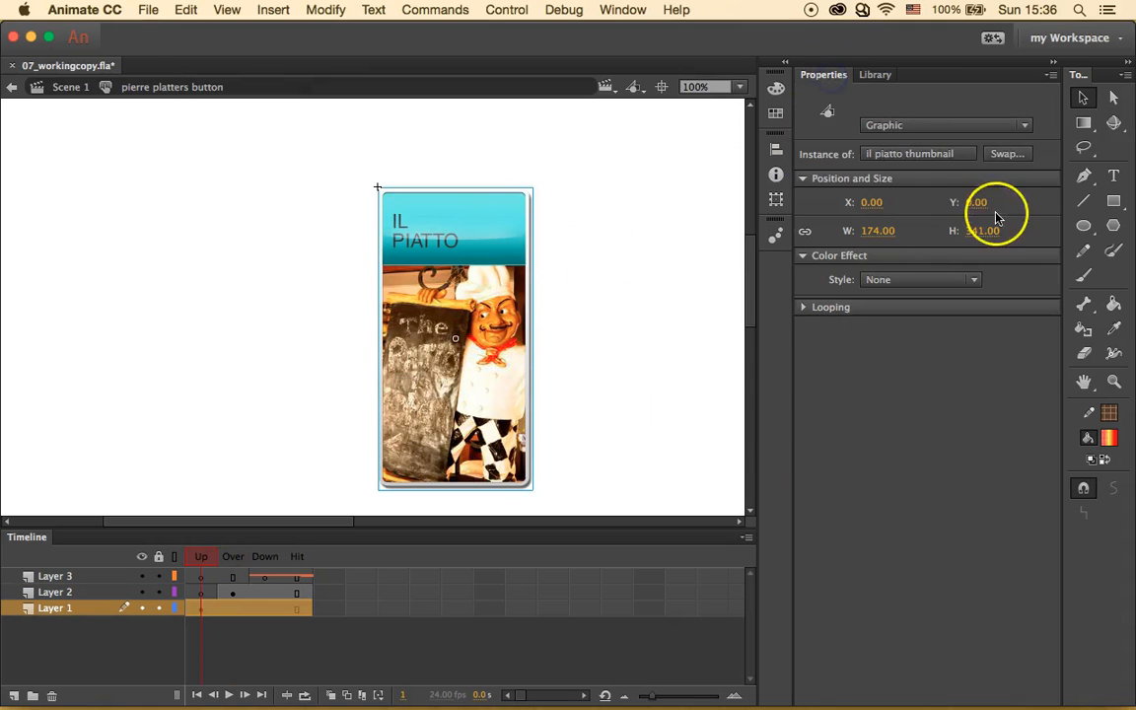
{"action": "left_click", "coordinate": [1007, 155]}
{"action": "left_click", "coordinate": [593, 455]}
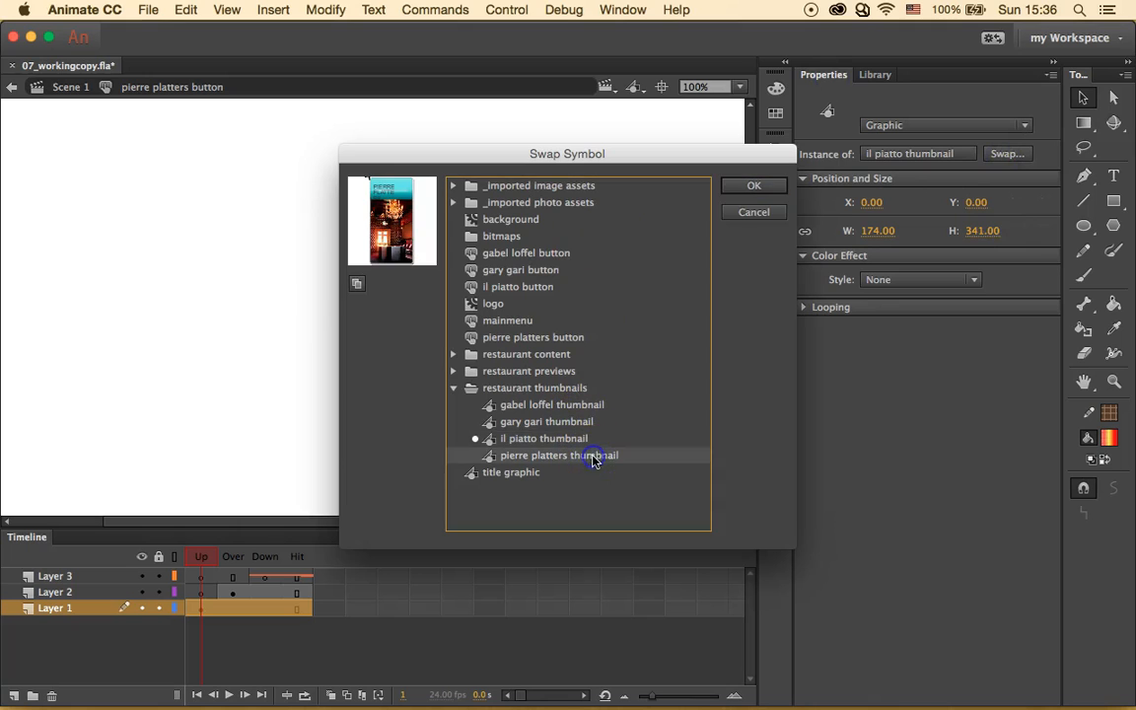
{"action": "left_click", "coordinate": [756, 187]}
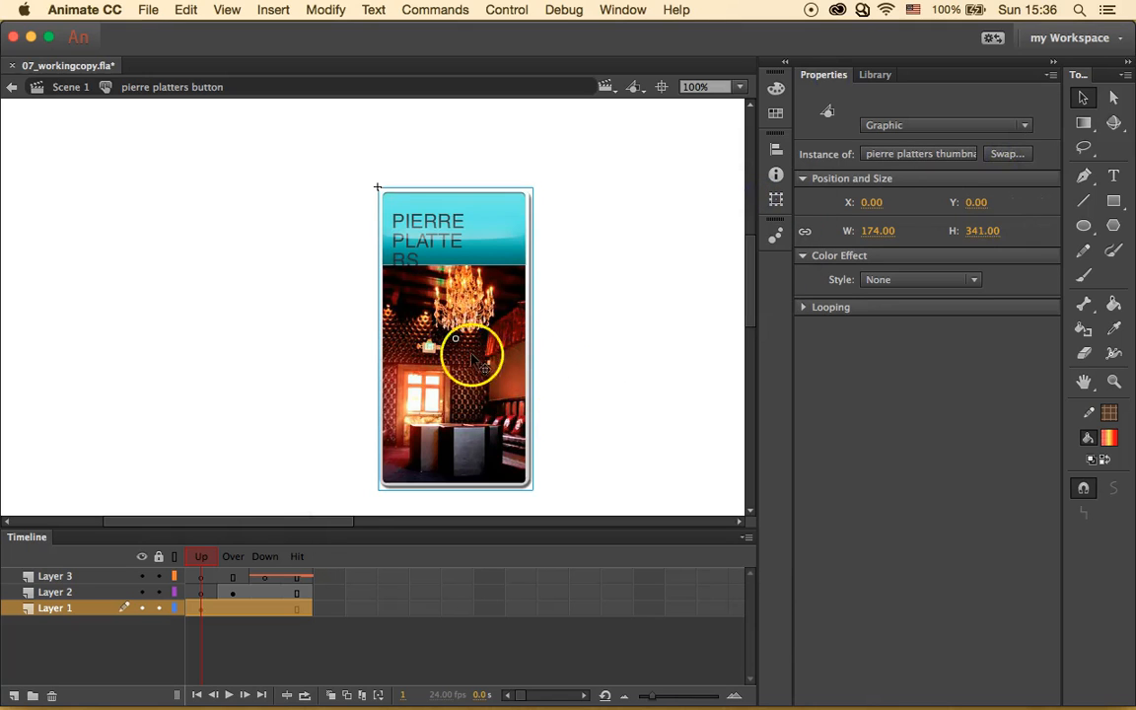
Swap the preview info clip in the pierre platters button's Over state for pierre platters over info and return to Scene 1.
{"action": "left_click", "coordinate": [235, 562]}
{"action": "left_click", "coordinate": [456, 424]}
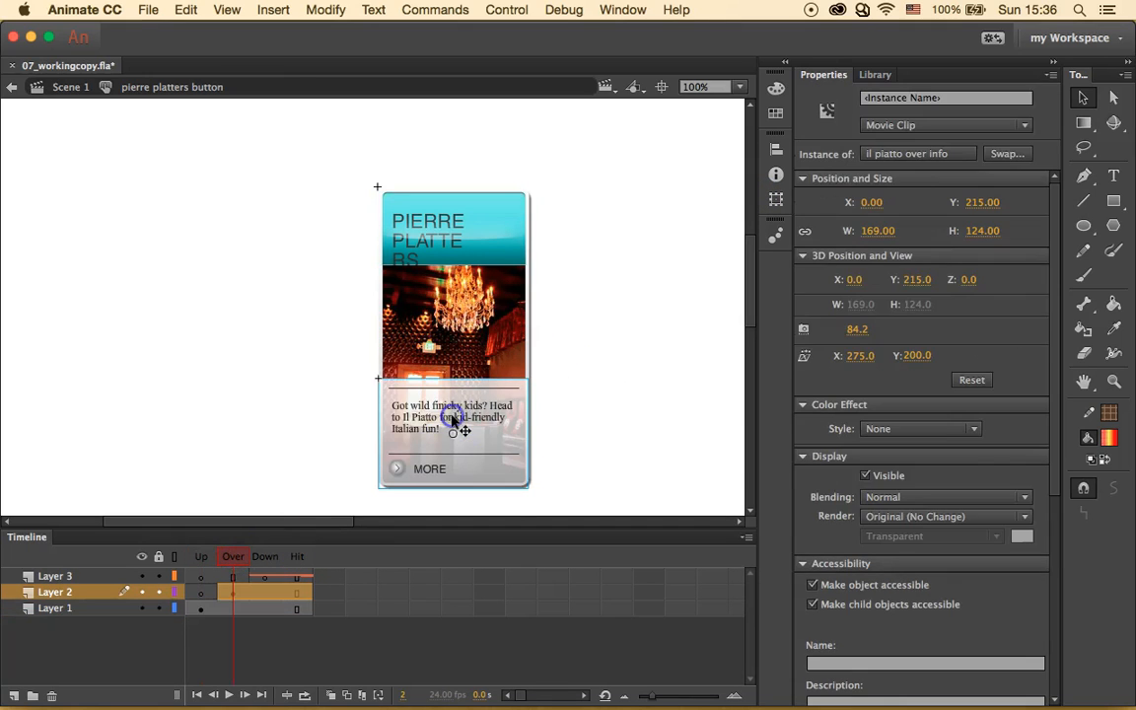
{"action": "left_click", "coordinate": [1005, 153]}
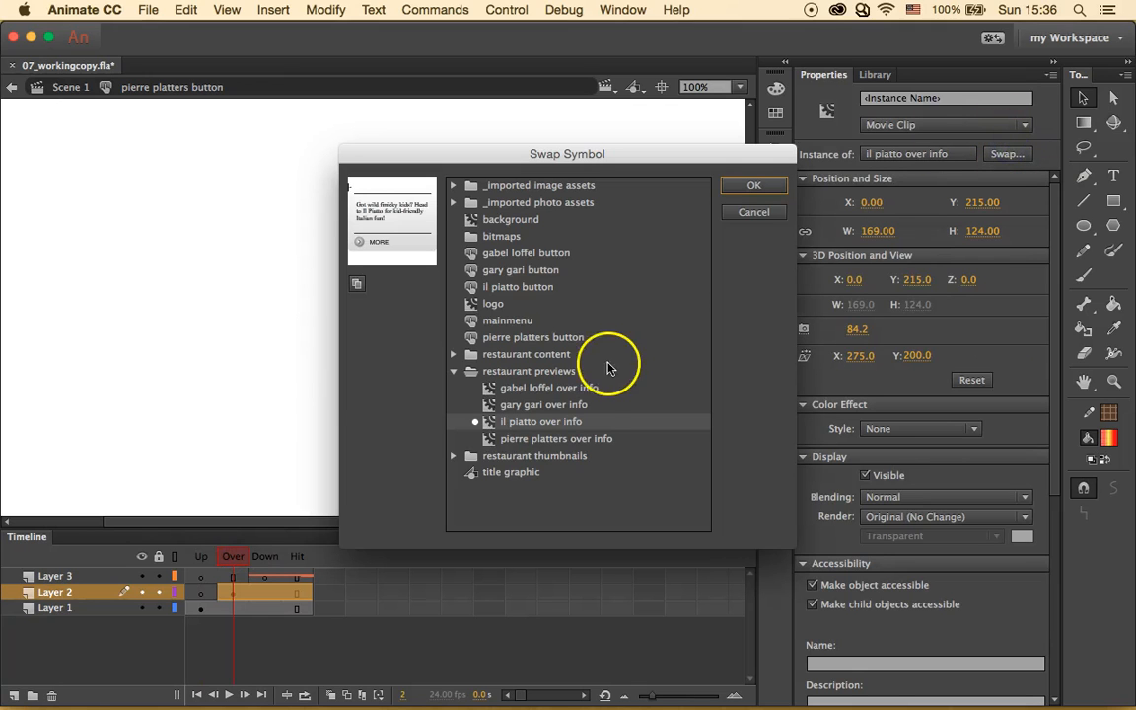
{"action": "left_click", "coordinate": [586, 441]}
{"action": "left_click", "coordinate": [742, 187]}
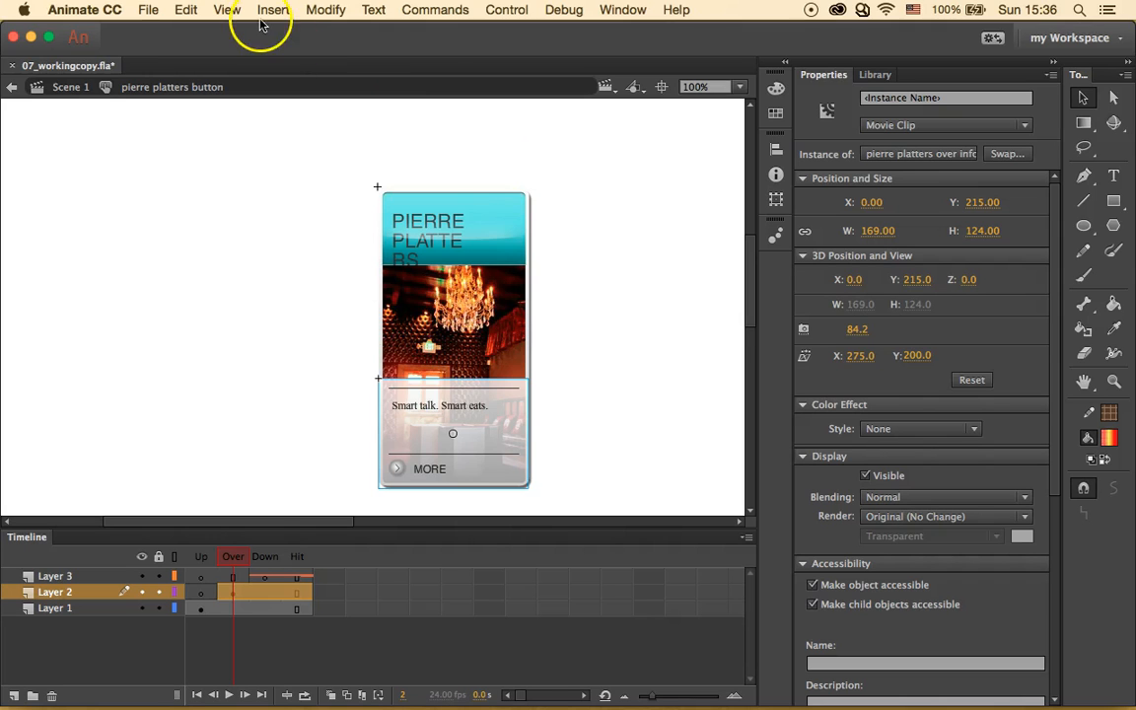
{"action": "left_click", "coordinate": [60, 88]}
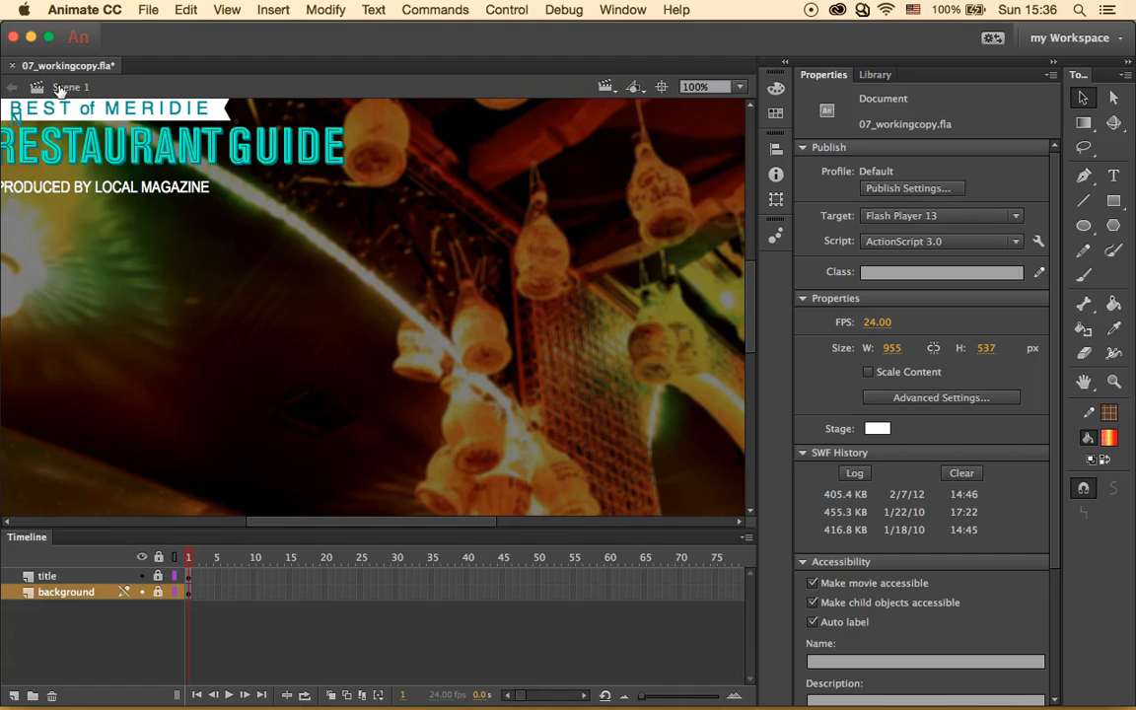
Add a new layer named "buttons" between the title and background layers.
{"action": "left_click", "coordinate": [14, 696]}
{"action": "double_click", "coordinate": [56, 592]}
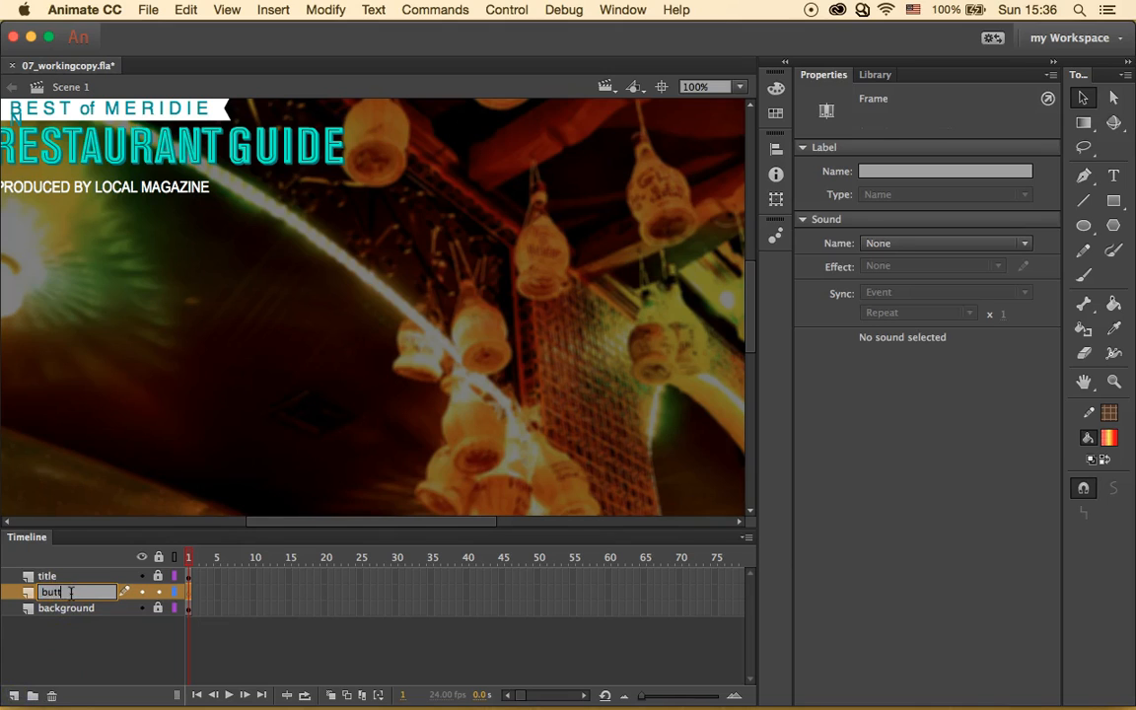
{"action": "type", "text": "buttons"}
{"action": "key", "text": "Return"}
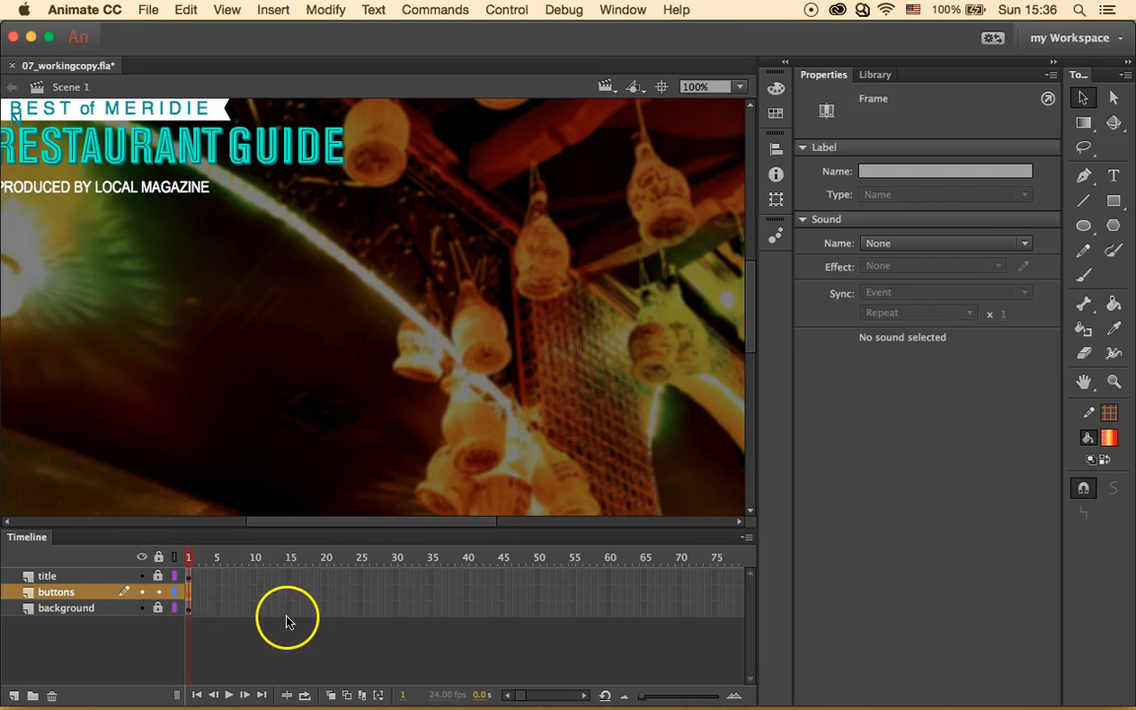
Place instances of the gabel loffel button and the gary gari button side by side on the stage in the buttons layer.
{"action": "left_click", "coordinate": [875, 75]}
{"action": "left_click", "coordinate": [901, 361]}
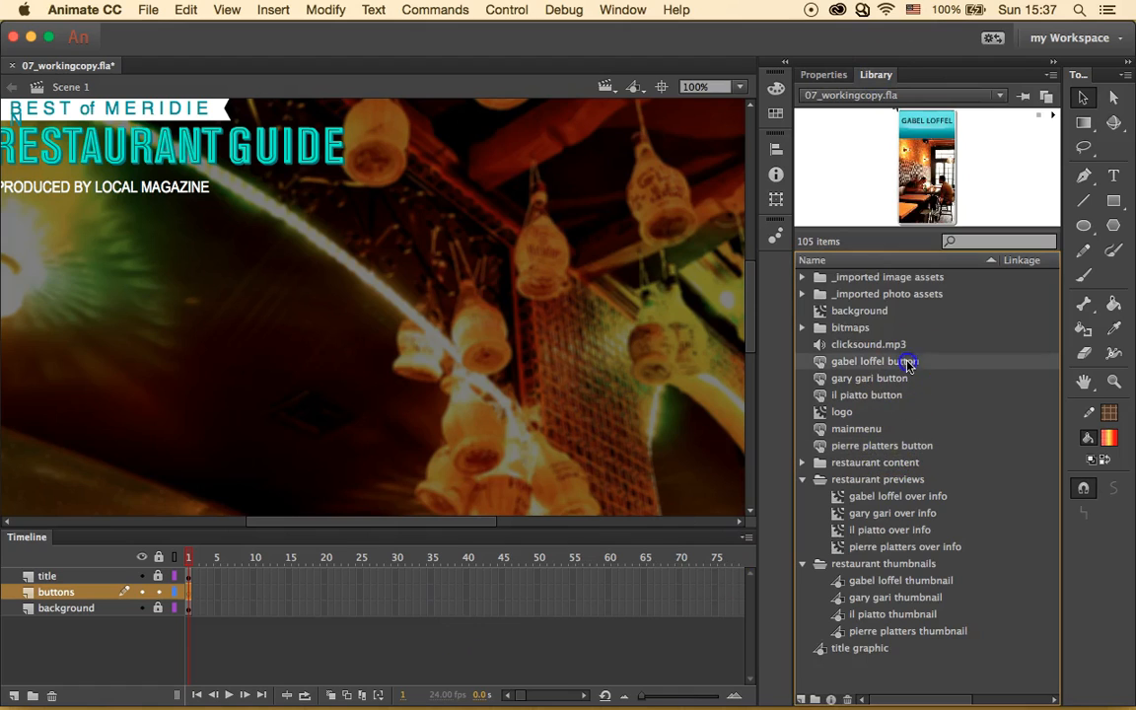
{"action": "left_click_drag", "start_coordinate": [953, 368], "coordinate": [209, 282]}
{"action": "left_click", "coordinate": [933, 381]}
{"action": "left_click_drag", "start_coordinate": [965, 384], "coordinate": [405, 299]}
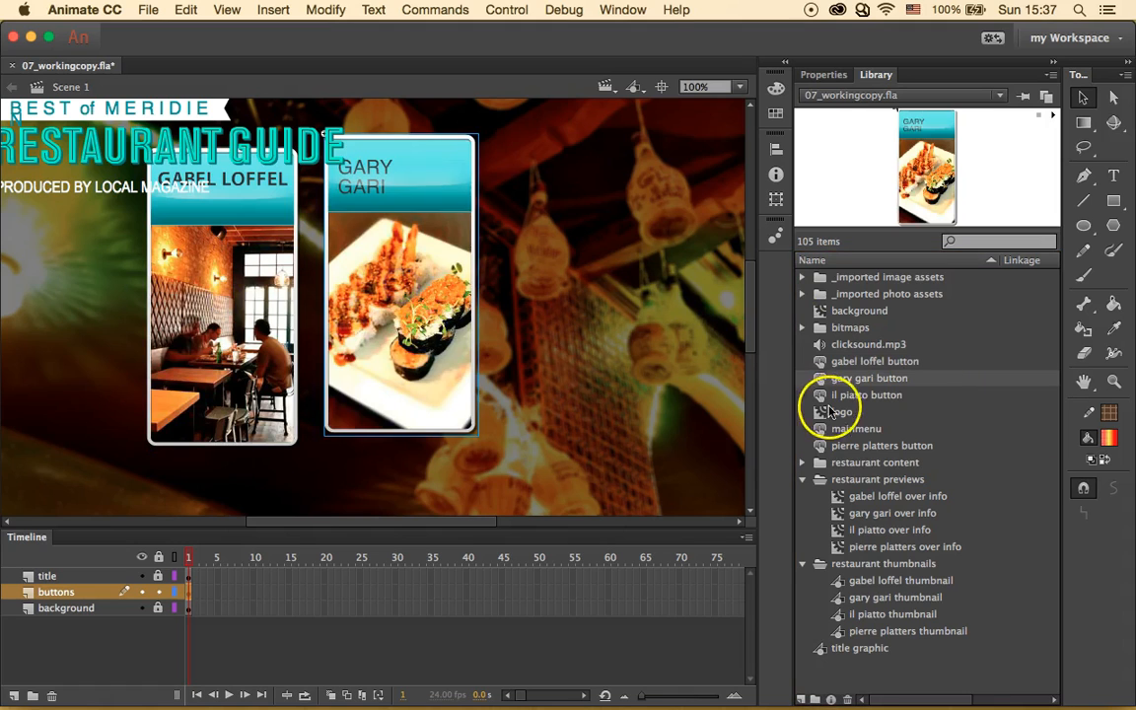
Place instances of the il piatto button and the pierre platters button on the stage beyond the gary gari button.
{"action": "left_click", "coordinate": [941, 398]}
{"action": "left_click_drag", "start_coordinate": [941, 398], "coordinate": [584, 340]}
{"action": "left_click", "coordinate": [976, 430]}
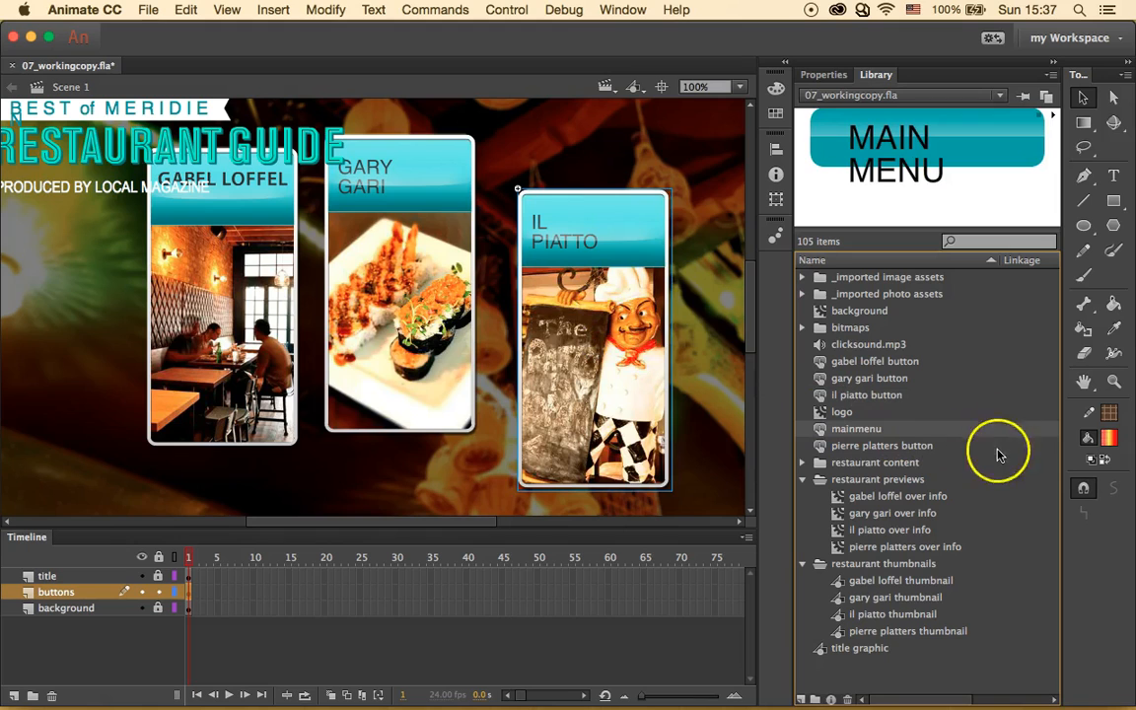
{"action": "left_click", "coordinate": [996, 449]}
{"action": "left_click_drag", "start_coordinate": [1013, 450], "coordinate": [649, 338]}
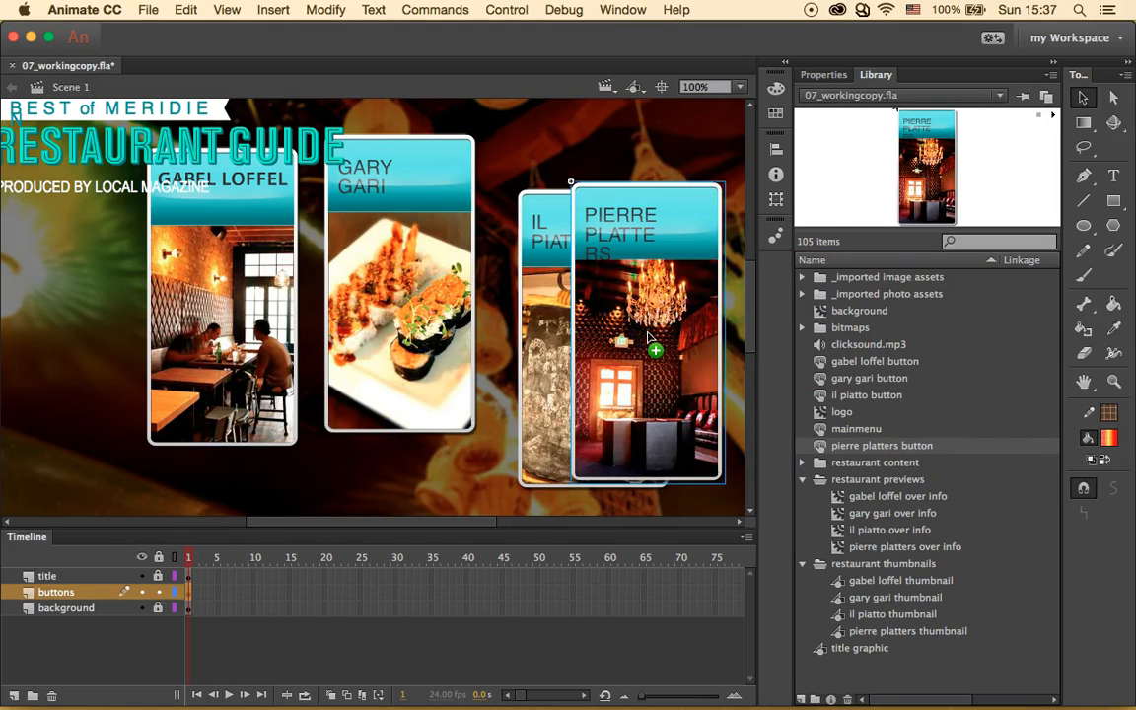
{"action": "left_click_drag", "start_coordinate": [649, 338], "coordinate": [649, 338]}
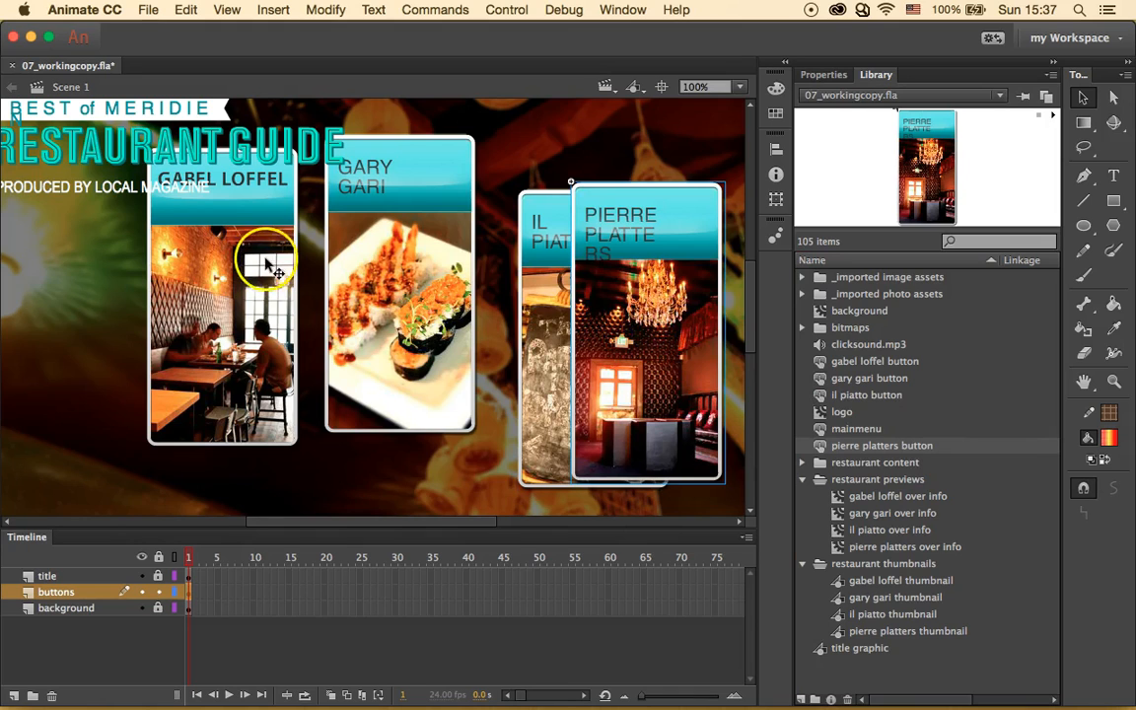
Set the gabel loffel button instance's X position to 100.
{"action": "left_click", "coordinate": [219, 278]}
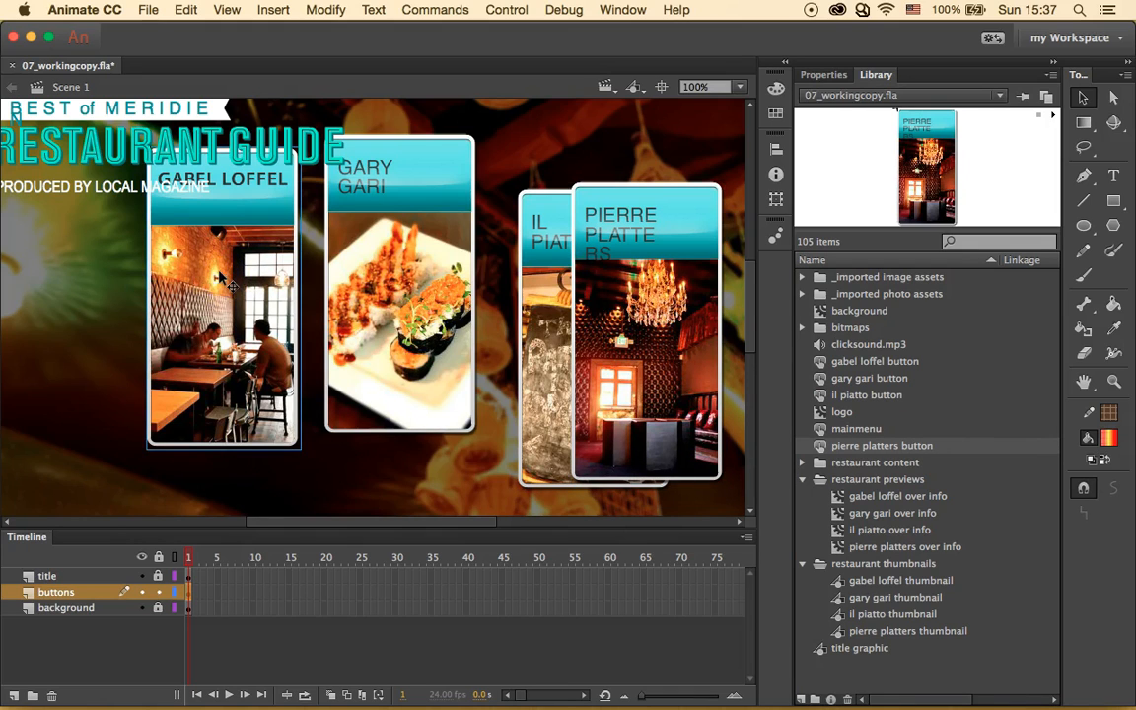
{"action": "left_click", "coordinate": [825, 75]}
{"action": "left_click", "coordinate": [877, 202]}
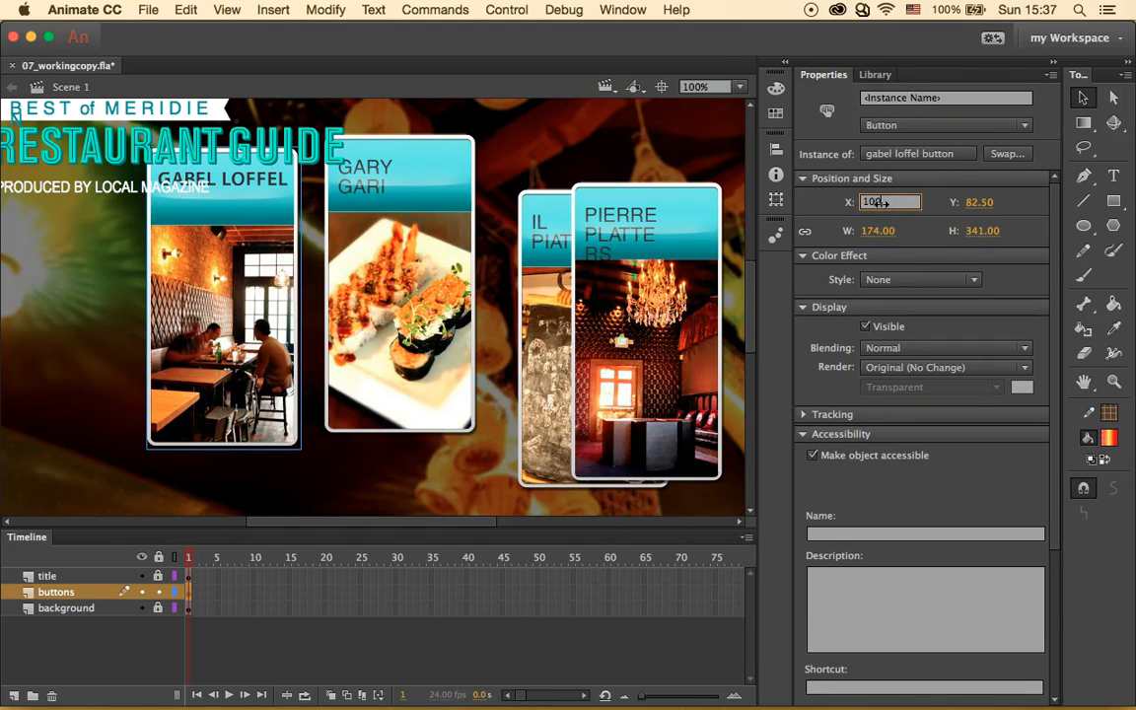
{"action": "key", "text": "Return"}
Set the pierre platters button instance's X position to 680.
{"action": "left_click", "coordinate": [689, 359]}
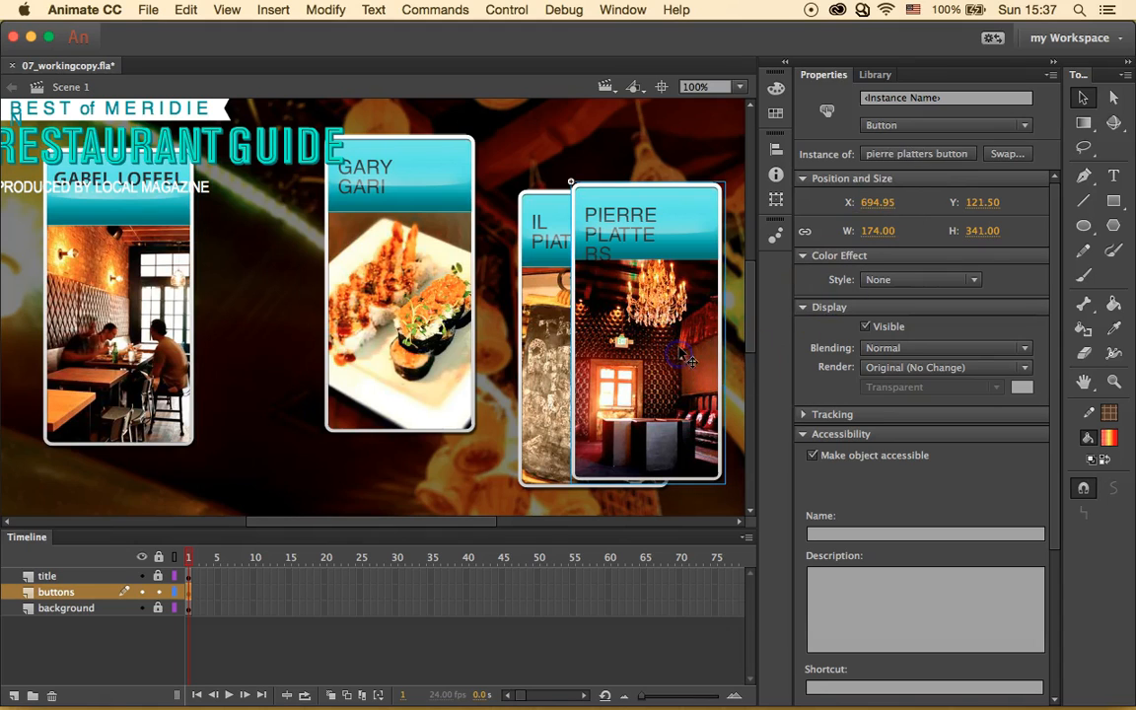
{"action": "left_click", "coordinate": [878, 202]}
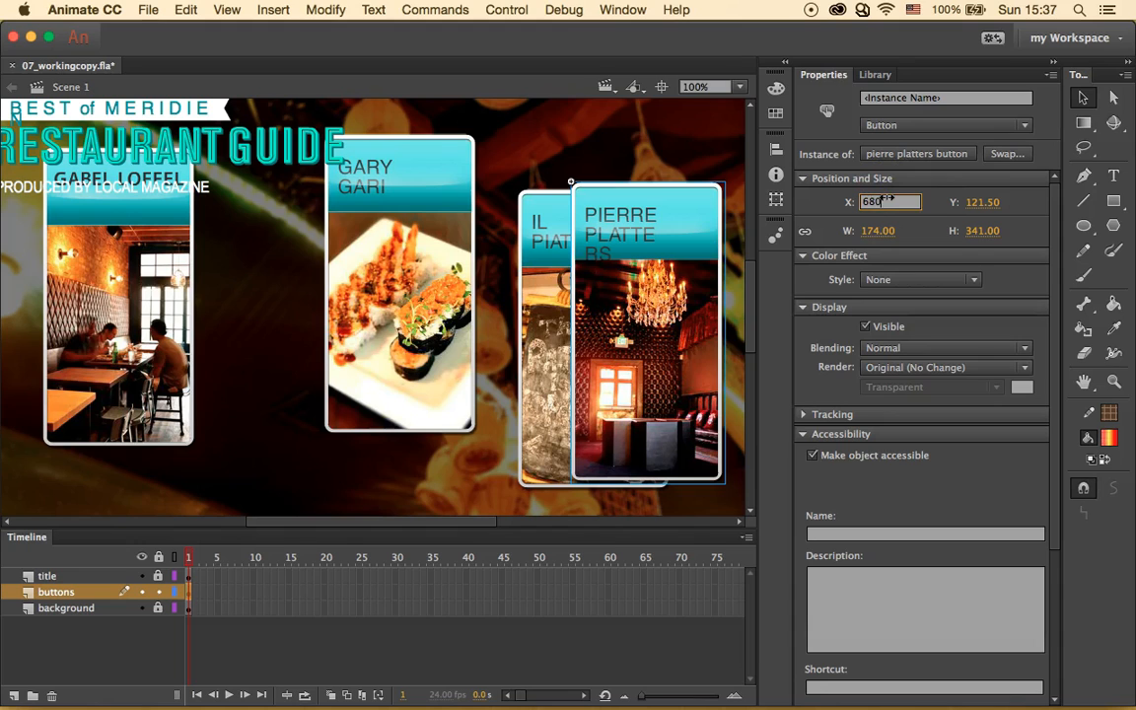
{"action": "key", "text": "Return"}
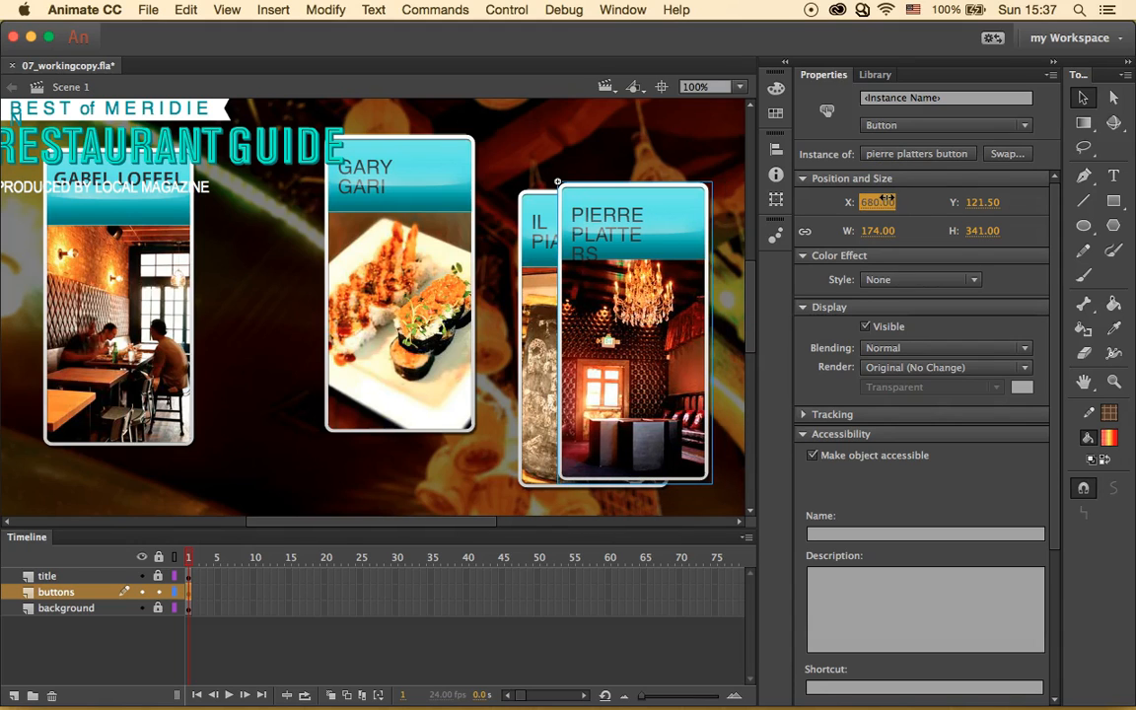
Space the four restaurant buttons evenly in the horizontal direction and align their top edges.
{"action": "left_click", "coordinate": [110, 261]}
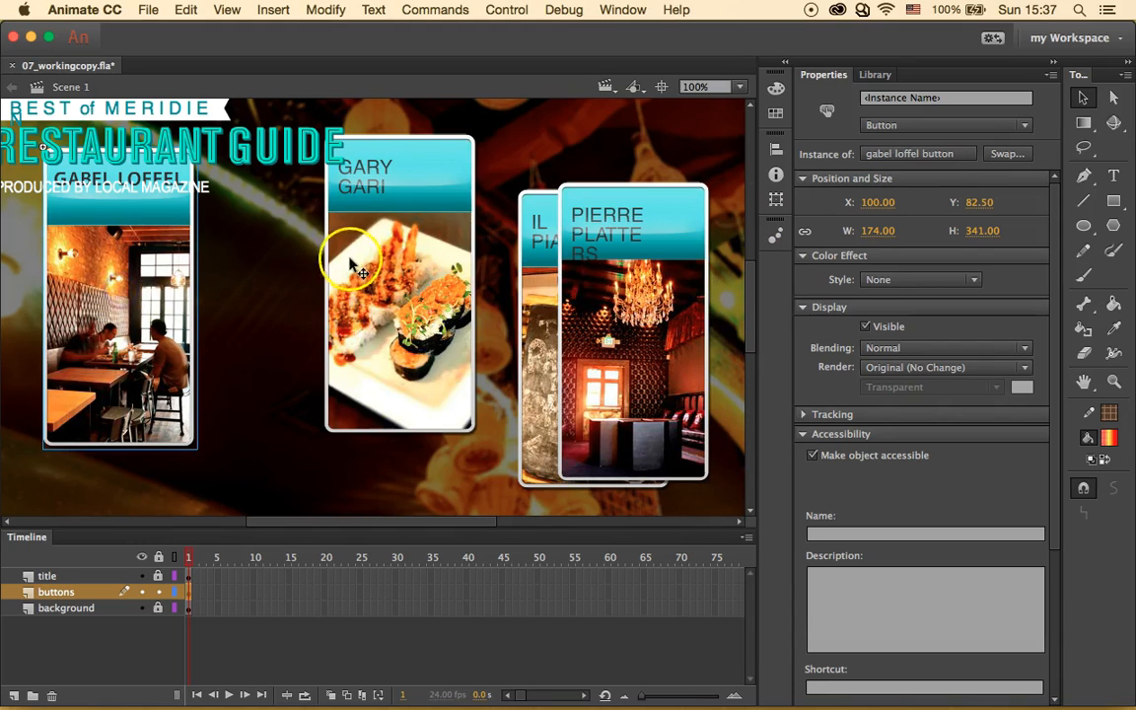
{"action": "left_click", "coordinate": [416, 312], "text": "shift"}
{"action": "left_click", "coordinate": [631, 296], "text": "shift"}
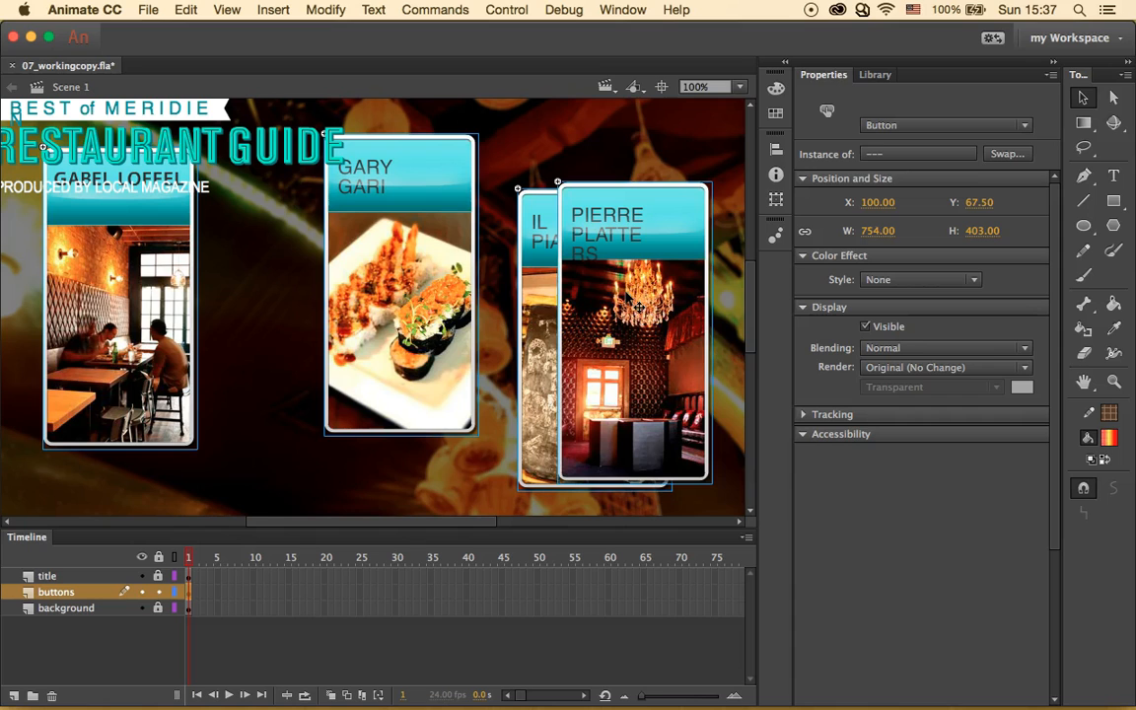
{"action": "left_click", "coordinate": [621, 9]}
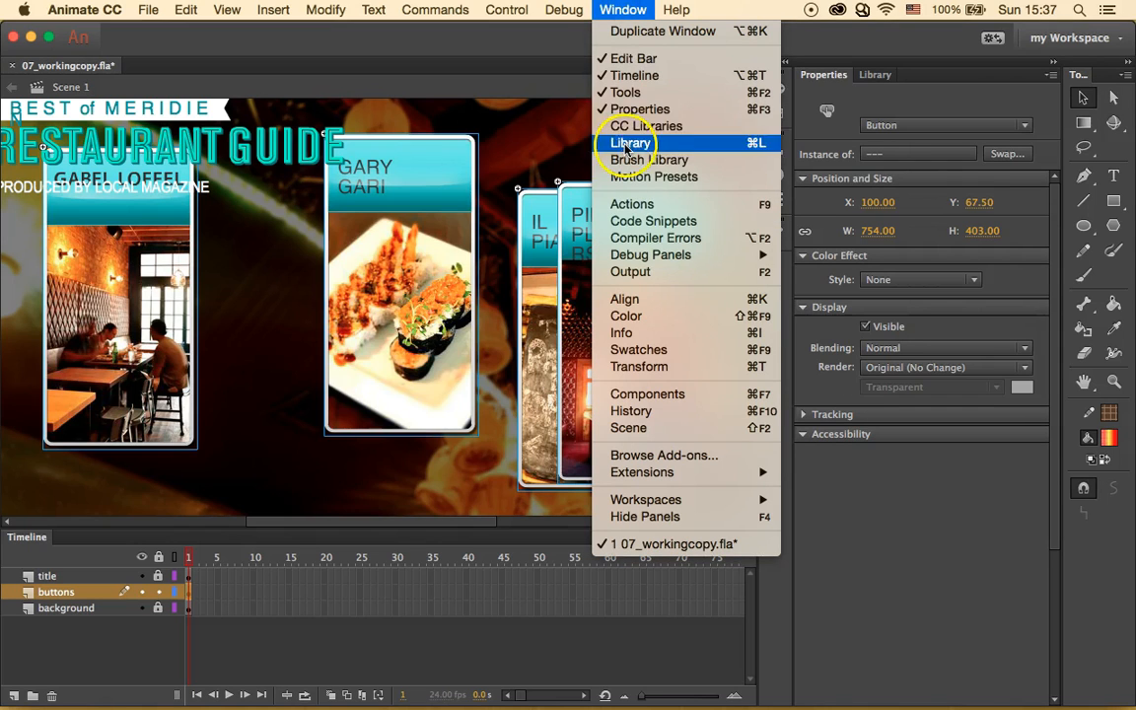
{"action": "left_click", "coordinate": [685, 300]}
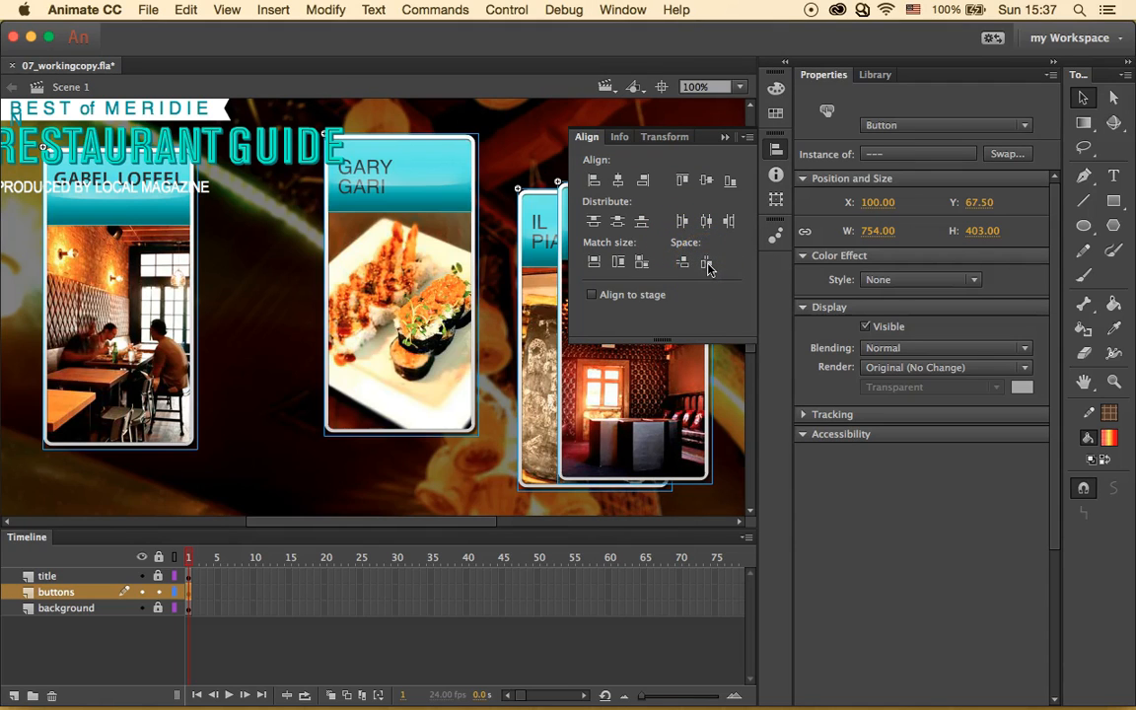
{"action": "left_click", "coordinate": [707, 264]}
{"action": "left_click", "coordinate": [682, 180]}
{"action": "left_click", "coordinate": [294, 207]}
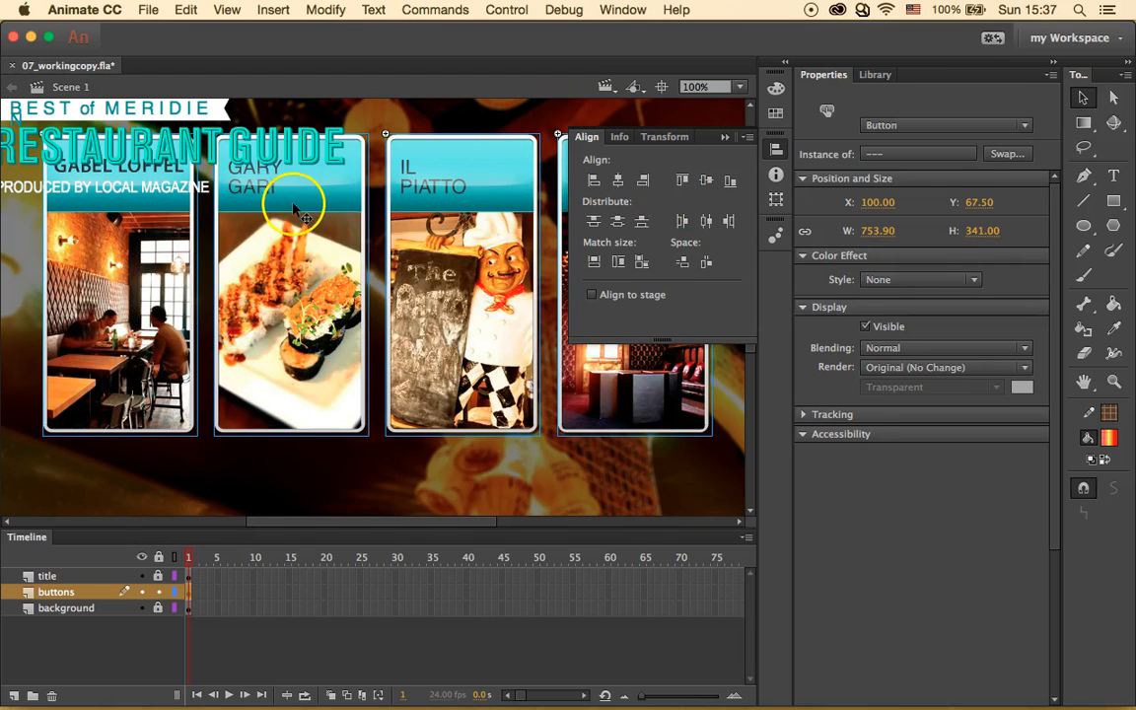
Set the Y position of the four selected restaurant buttons to 170.
{"action": "left_click", "coordinate": [980, 204]}
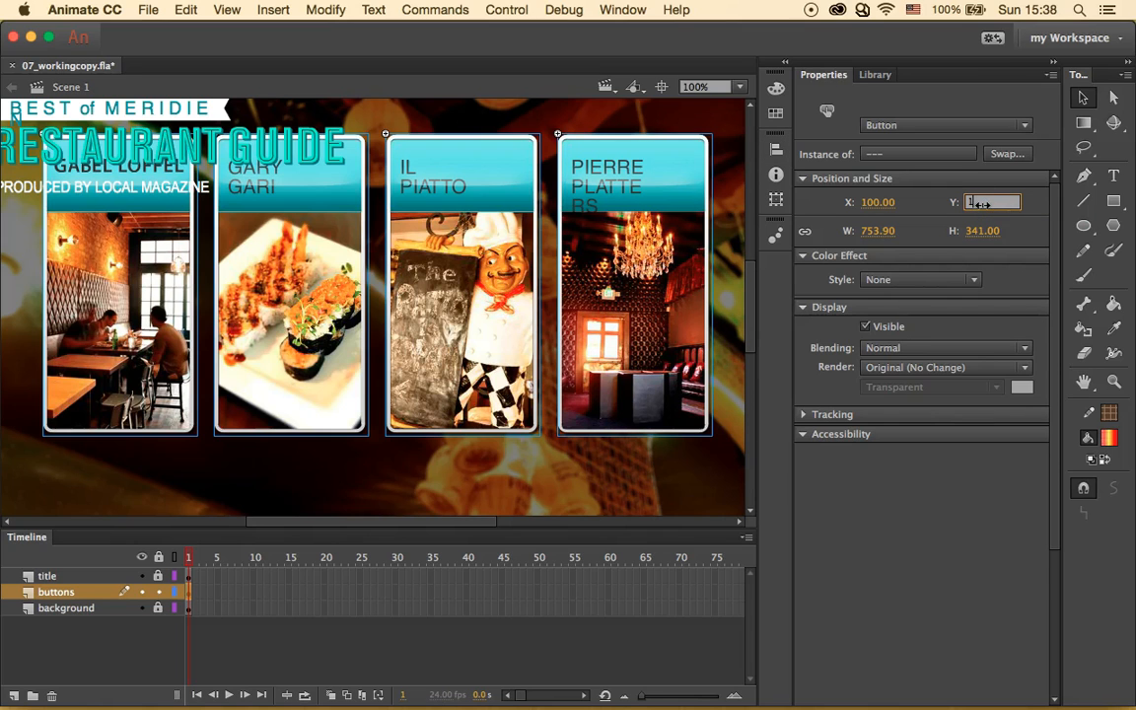
{"action": "type", "text": "160"}
{"action": "key", "text": "Return"}
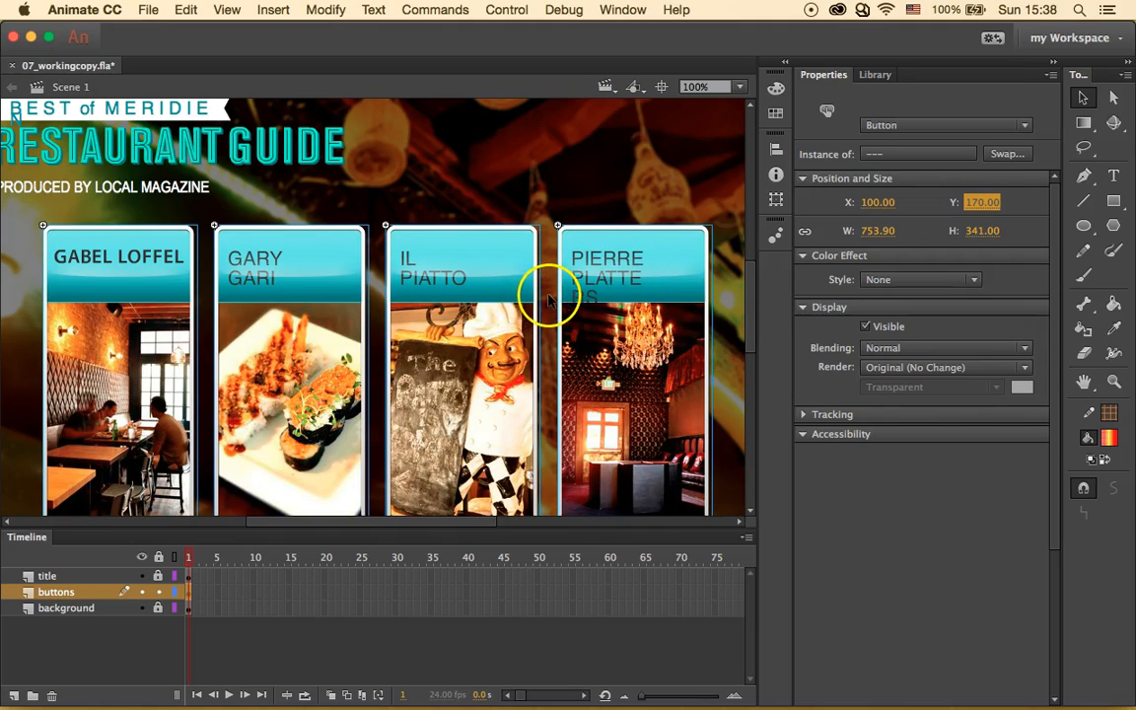
{"action": "left_click", "coordinate": [570, 158]}
Test the movie to check the Over state previews of the restaurant buttons.
{"action": "left_click", "coordinate": [739, 88]}
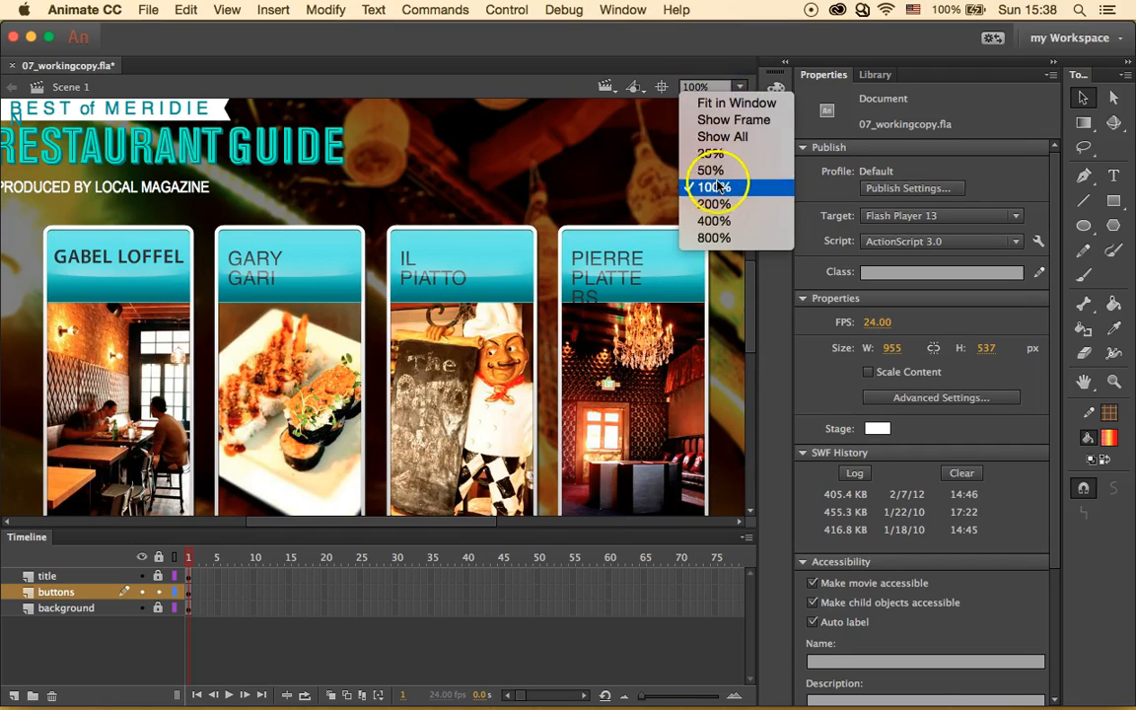
{"action": "left_click", "coordinate": [720, 174]}
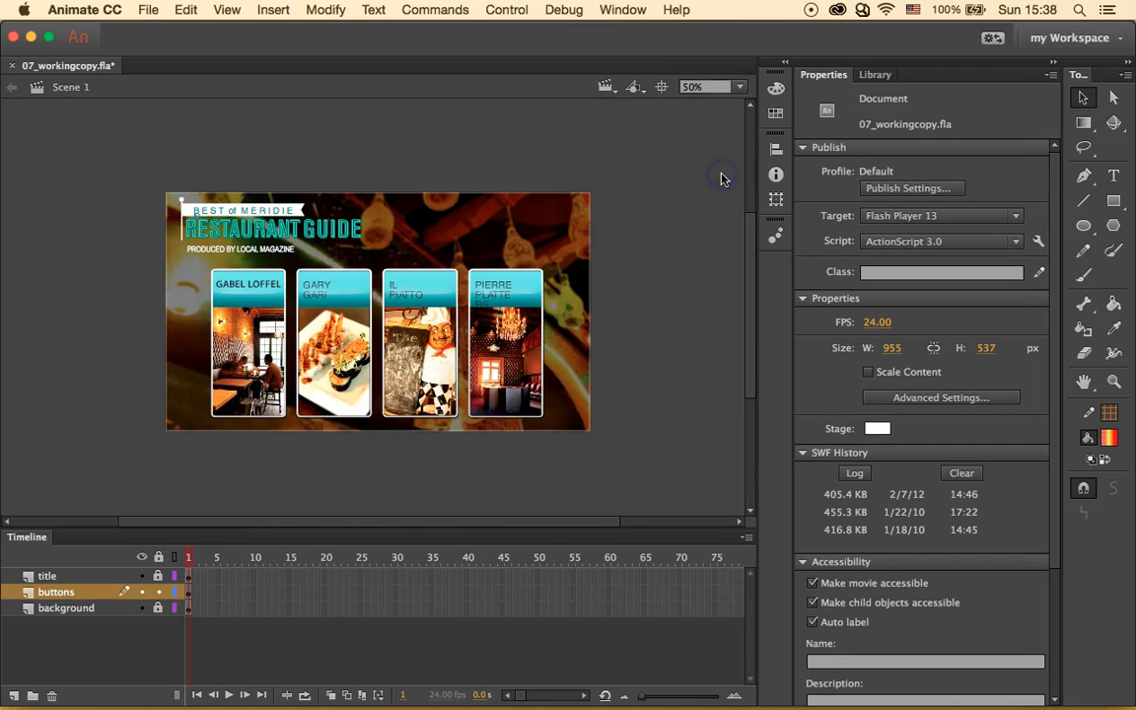
{"action": "left_click", "coordinate": [621, 292]}
{"action": "left_click", "coordinate": [507, 10]}
{"action": "left_click", "coordinate": [541, 135]}
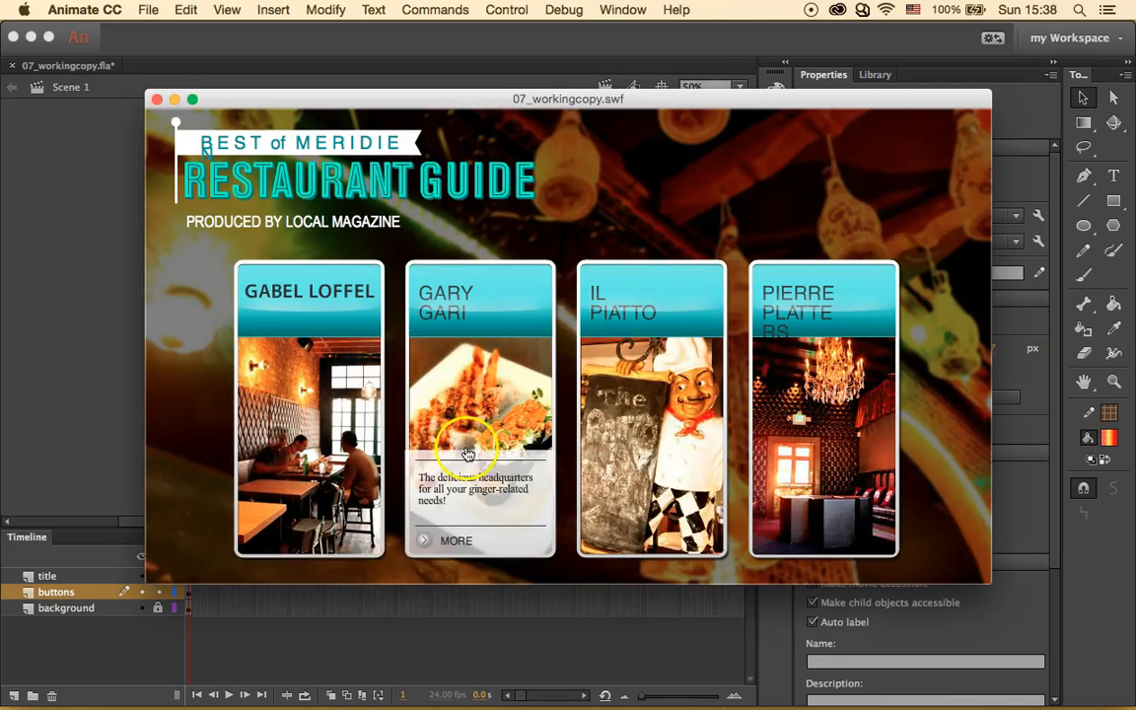
{"action": "mouse_move", "coordinate": [308, 407]}
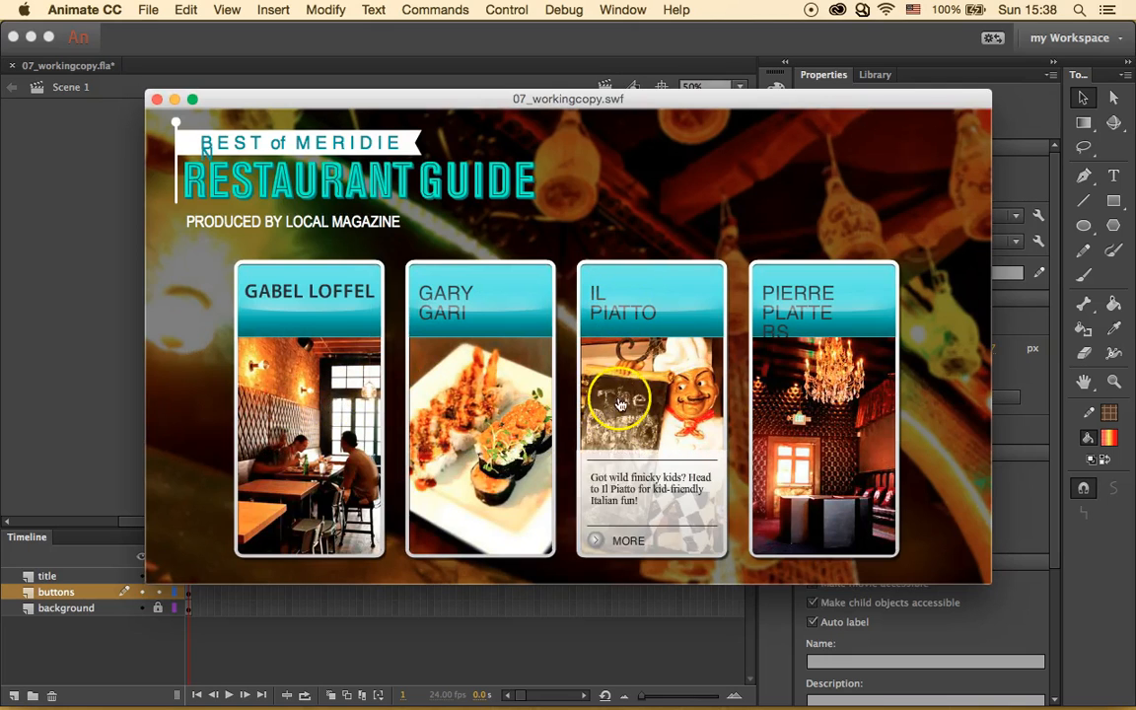
{"action": "mouse_move", "coordinate": [462, 313]}
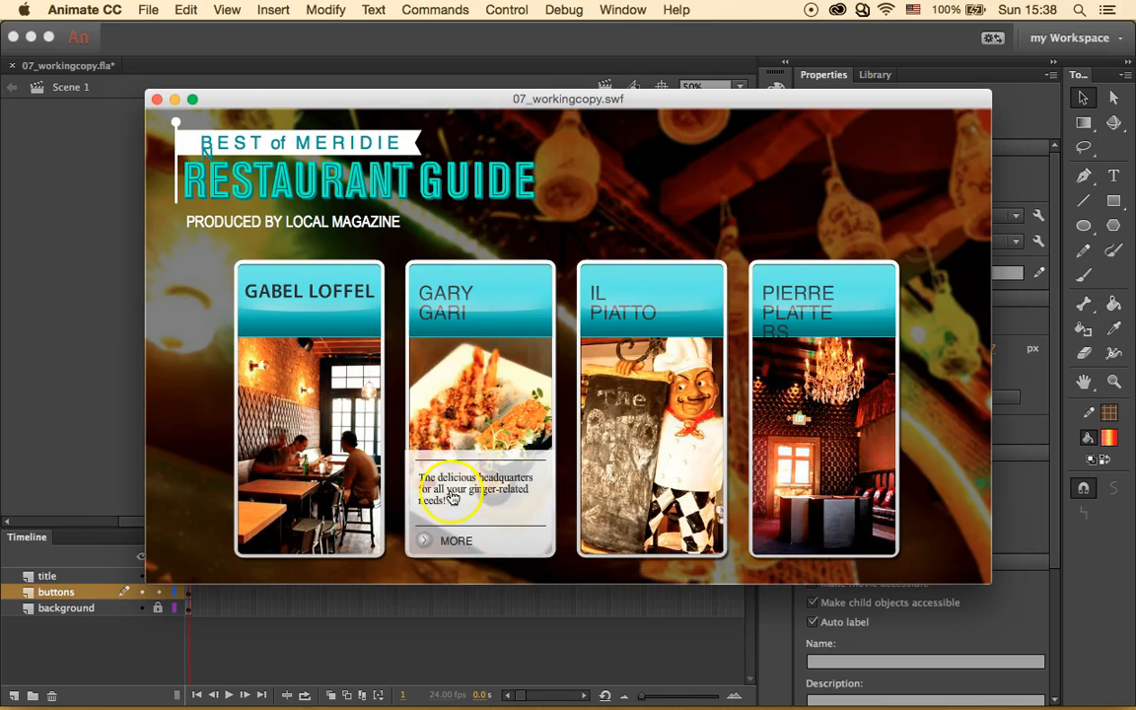
{"action": "mouse_move", "coordinate": [852, 365]}
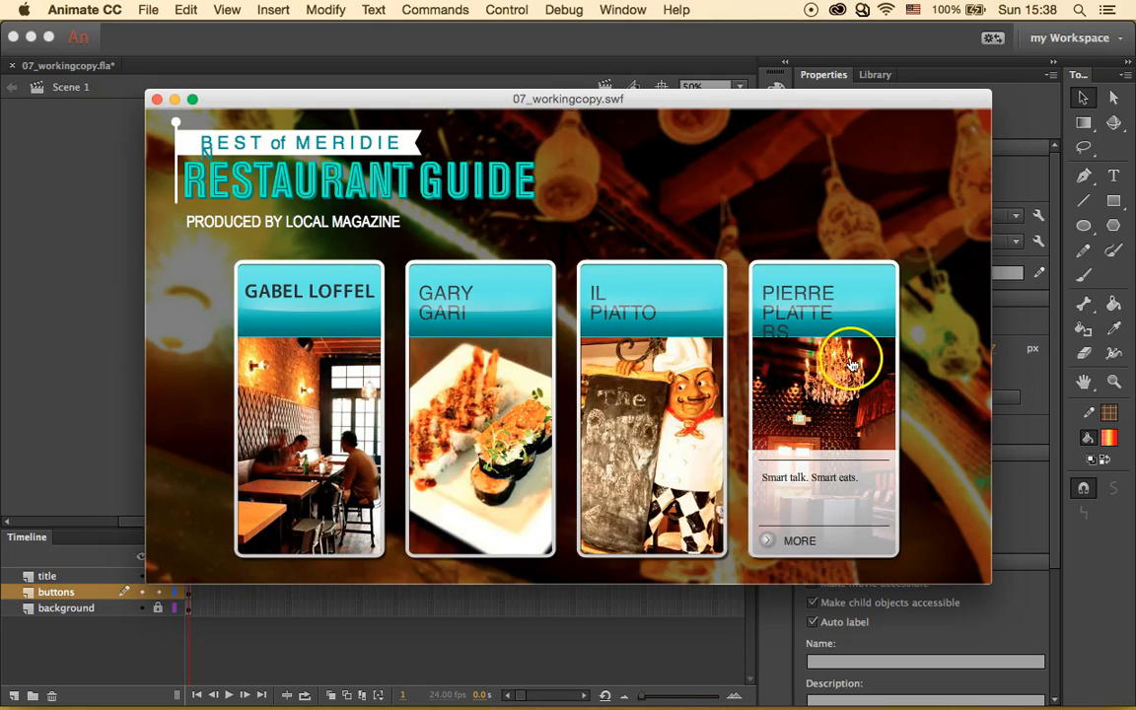
{"action": "left_click", "coordinate": [157, 99]}
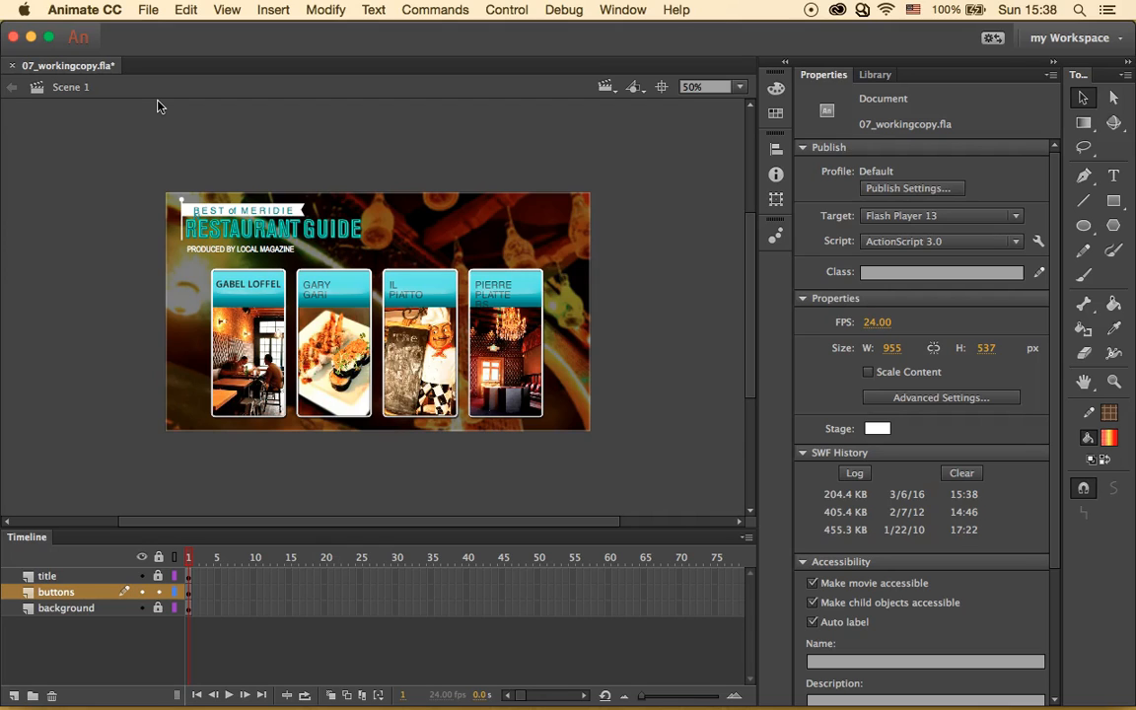
Give the gabel loffel button on the stage the instance name "gabelloffel_btn".
{"action": "left_click", "coordinate": [310, 137]}
{"action": "left_click", "coordinate": [247, 334]}
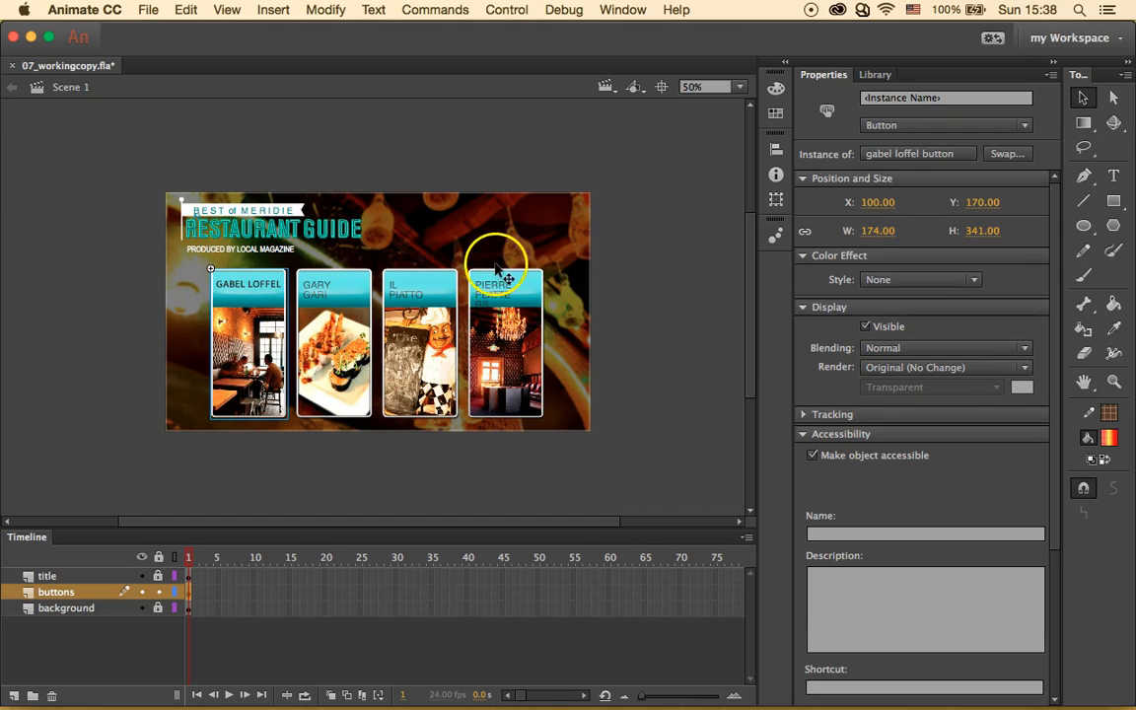
{"action": "left_click", "coordinate": [951, 99]}
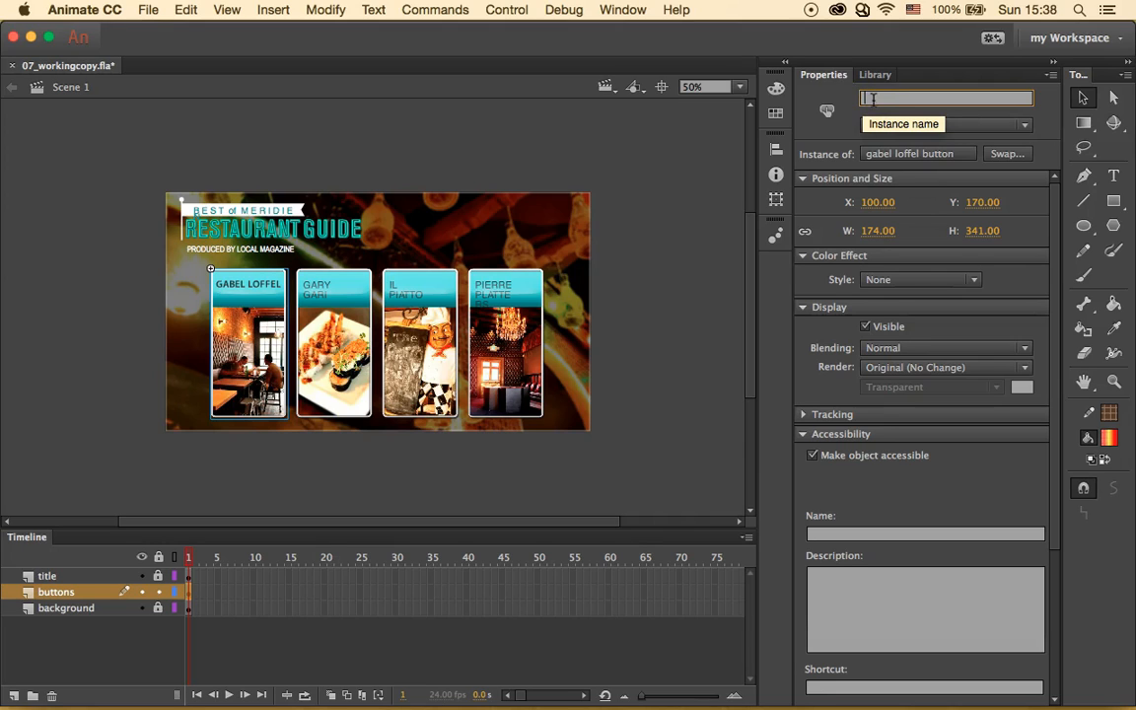
{"action": "type", "text": "ga"}
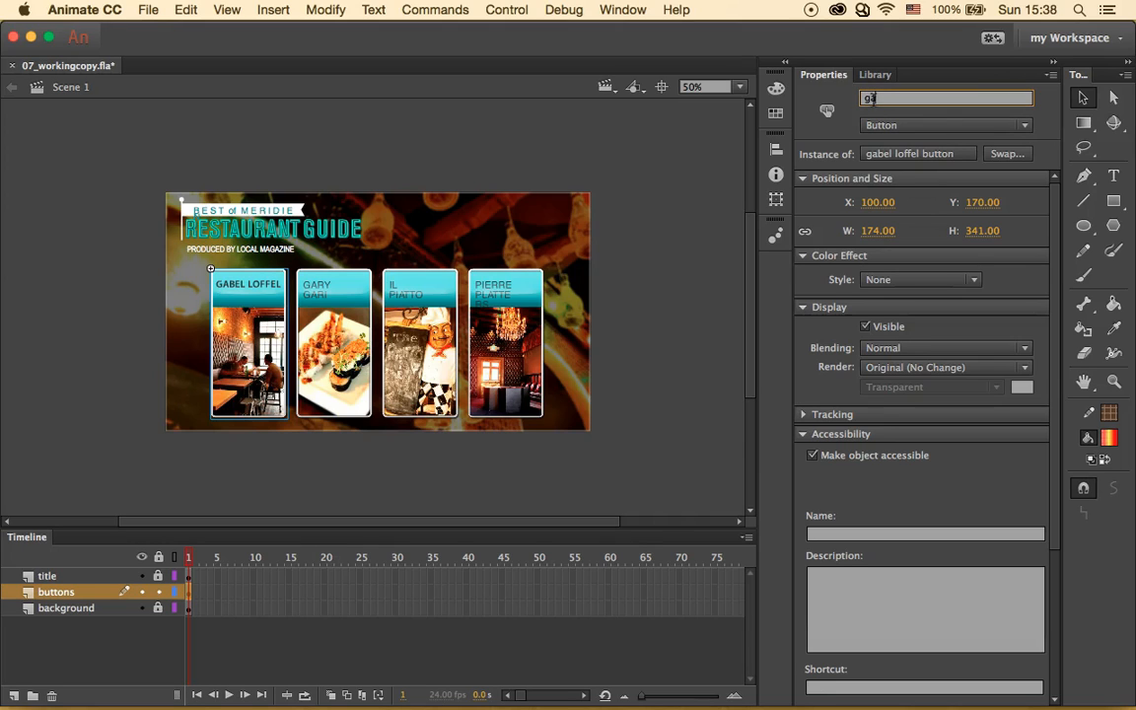
{"action": "type", "text": "belloffel_btn"}
{"action": "key", "text": "Return"}
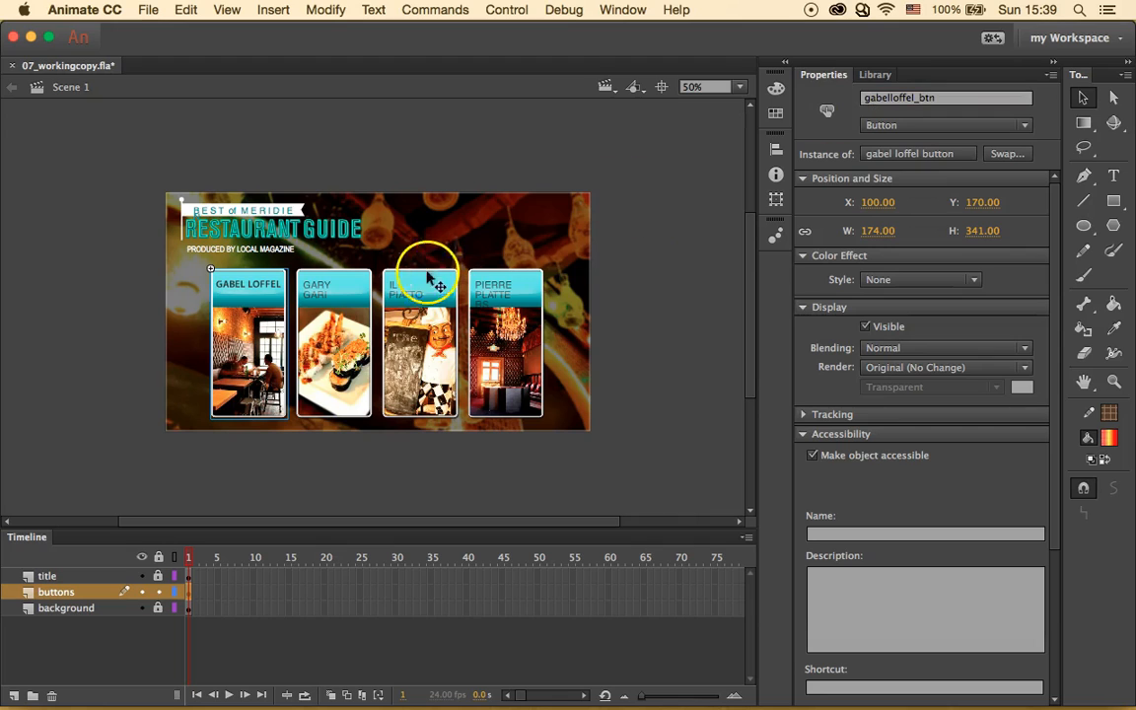
Give the gary gari button on the stage the instance name "garygari_btn".
{"action": "left_click", "coordinate": [320, 278]}
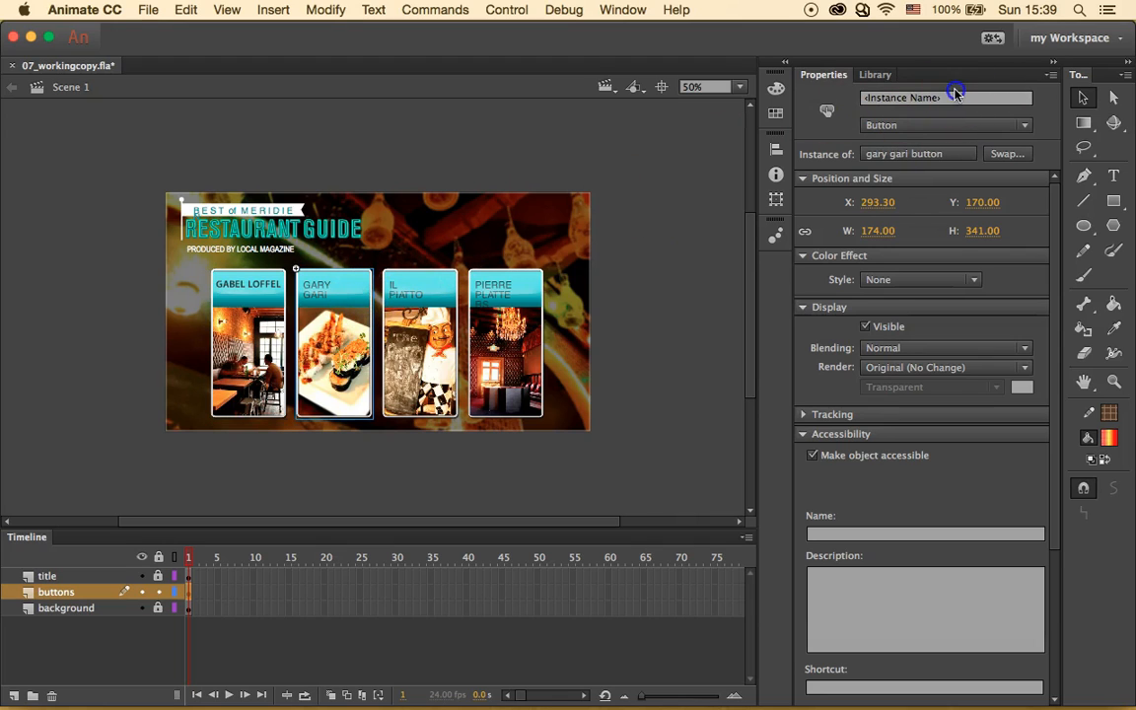
{"action": "left_click", "coordinate": [888, 98]}
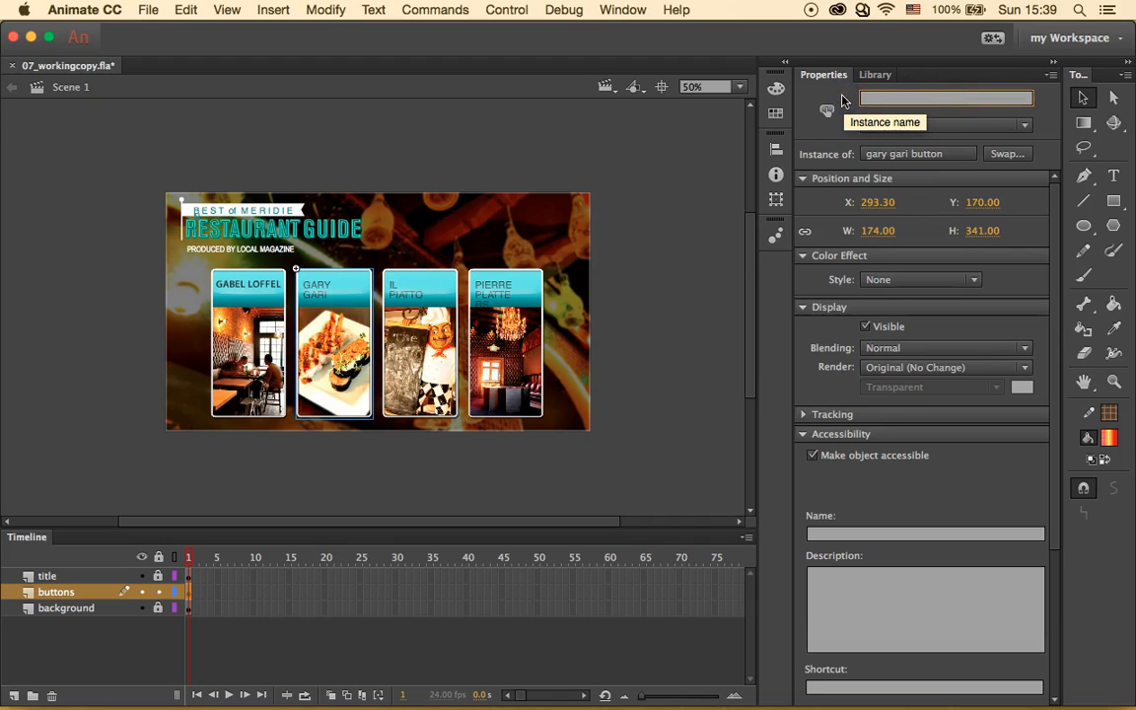
{"action": "type", "text": "gary"}
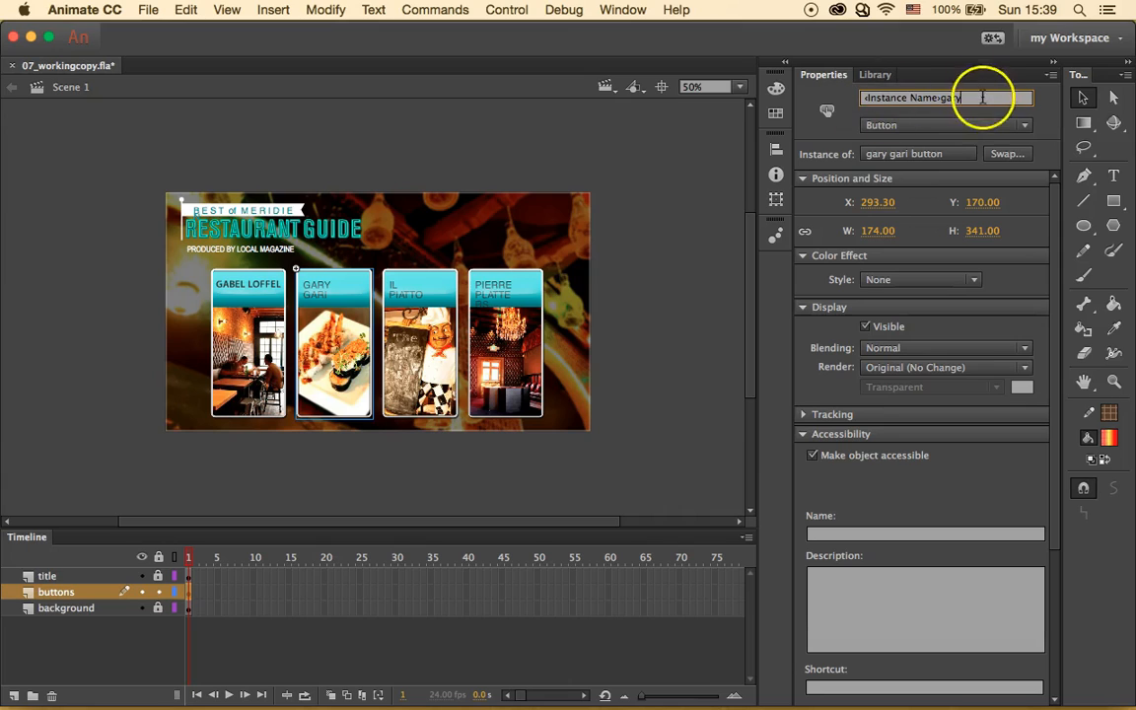
{"action": "left_click_drag", "start_coordinate": [981, 97], "coordinate": [757, 97]}
{"action": "type", "text": "gary"}
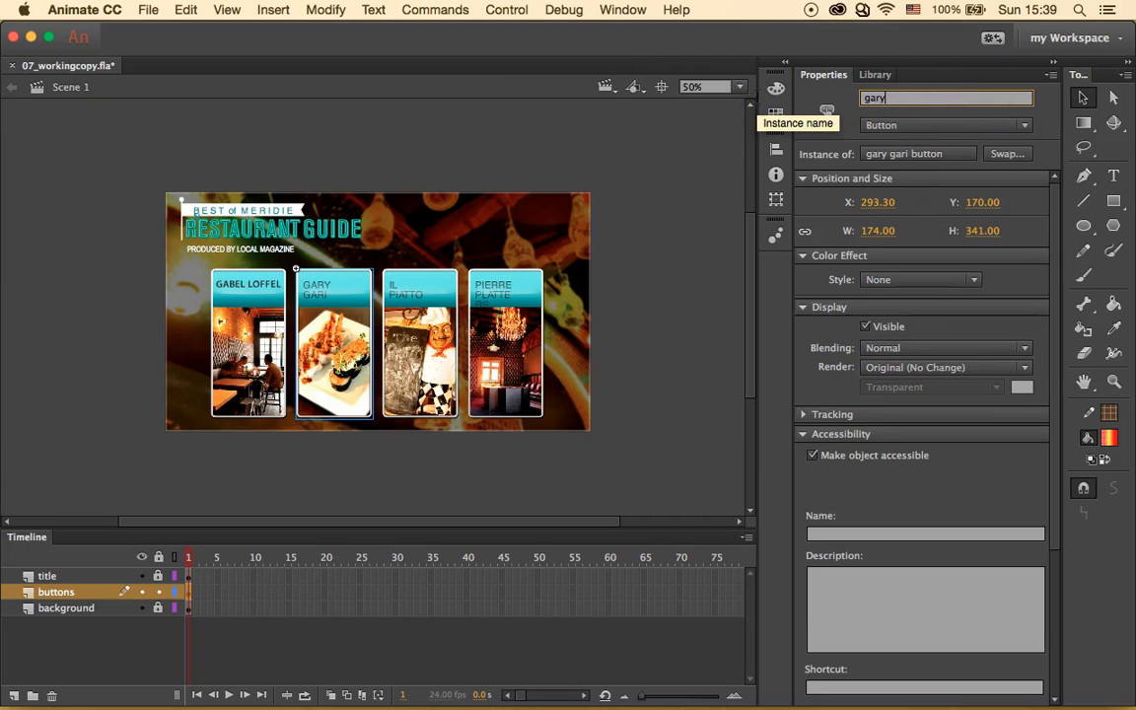
{"action": "type", "text": "gari_btn"}
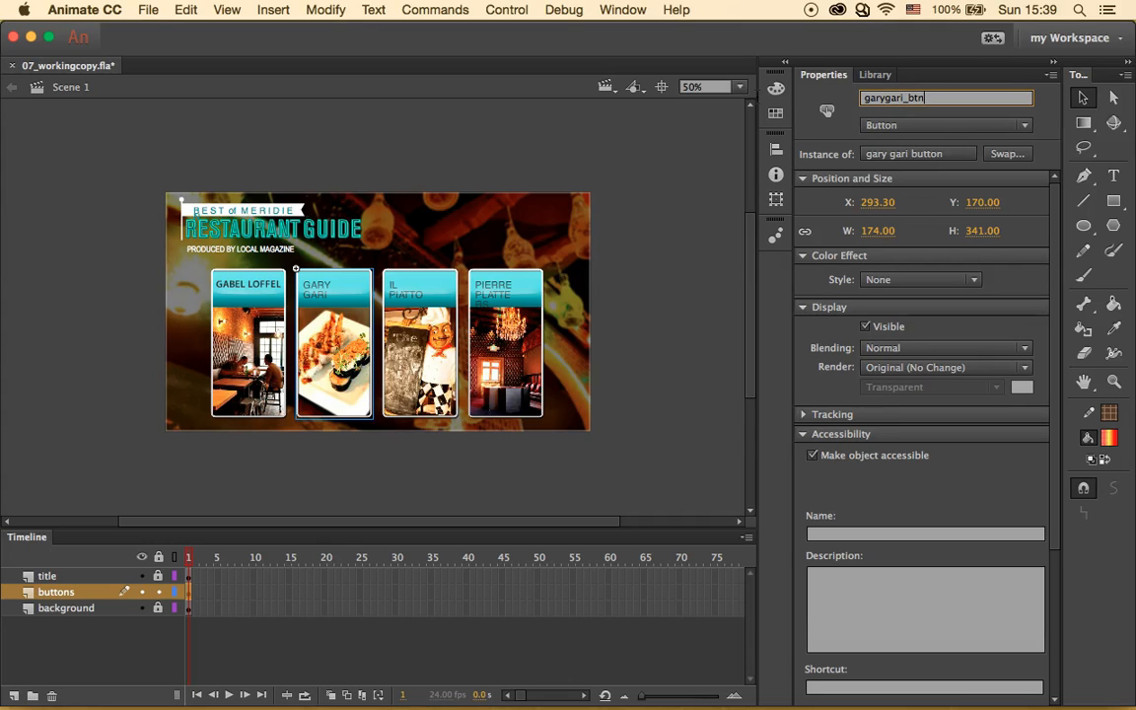
Give the il piatto button on the stage the instance name "ilpiatto_btn".
{"action": "left_click", "coordinate": [399, 298]}
{"action": "left_click", "coordinate": [951, 97]}
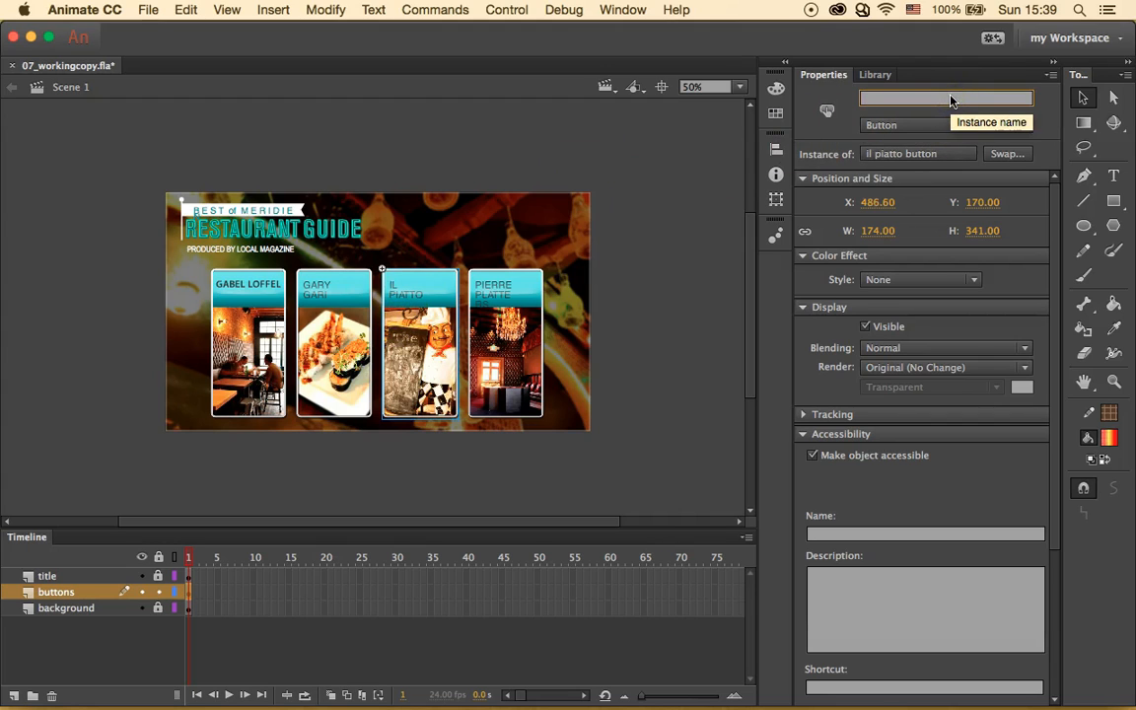
{"action": "type", "text": "ilpiatto"}
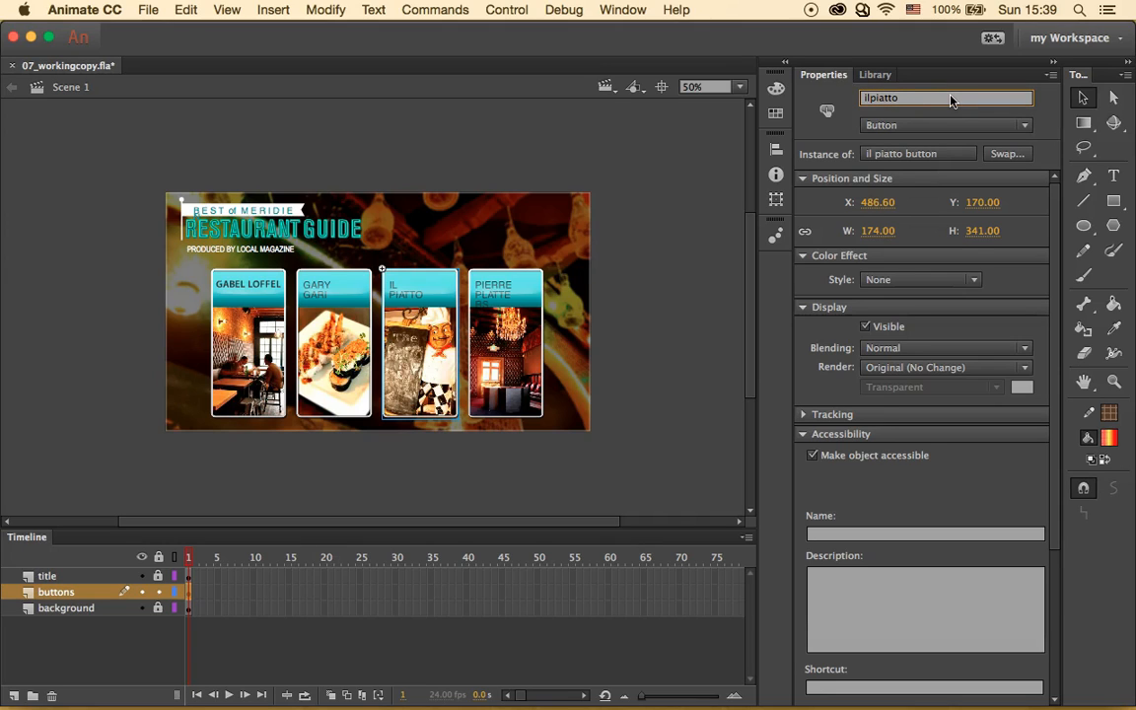
{"action": "type", "text": "_btn"}
Give the pierre platters button on the stage the instance name "pierreplatters_btn".
{"action": "left_click", "coordinate": [501, 300]}
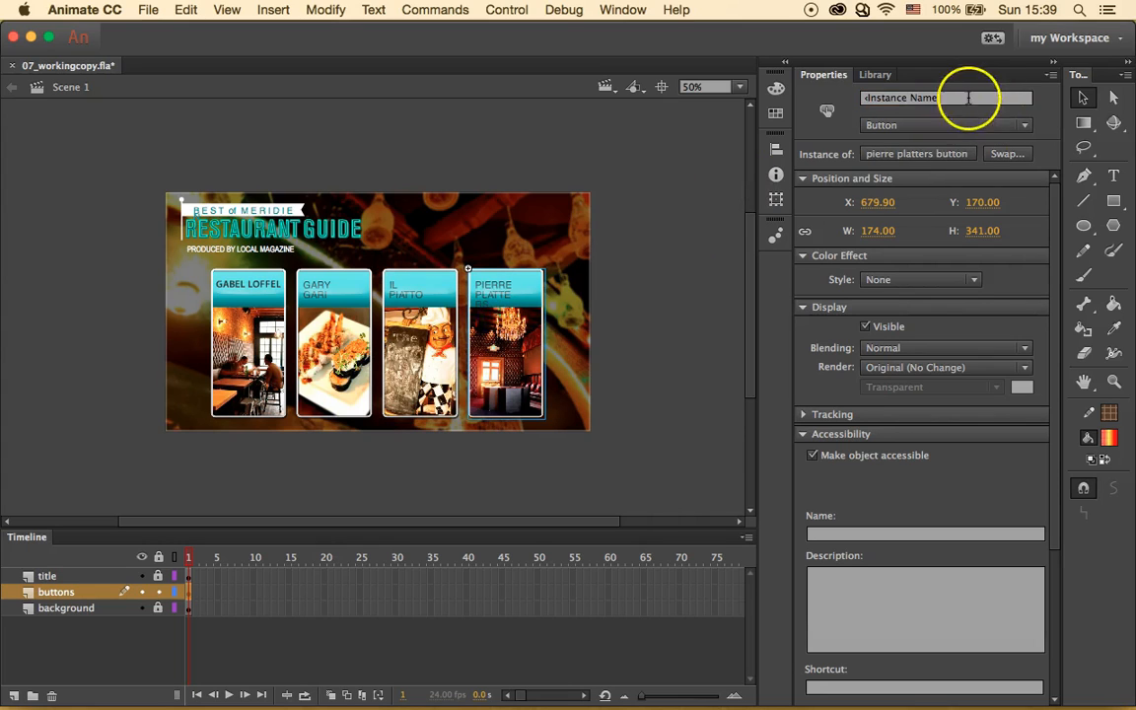
{"action": "left_click", "coordinate": [879, 98]}
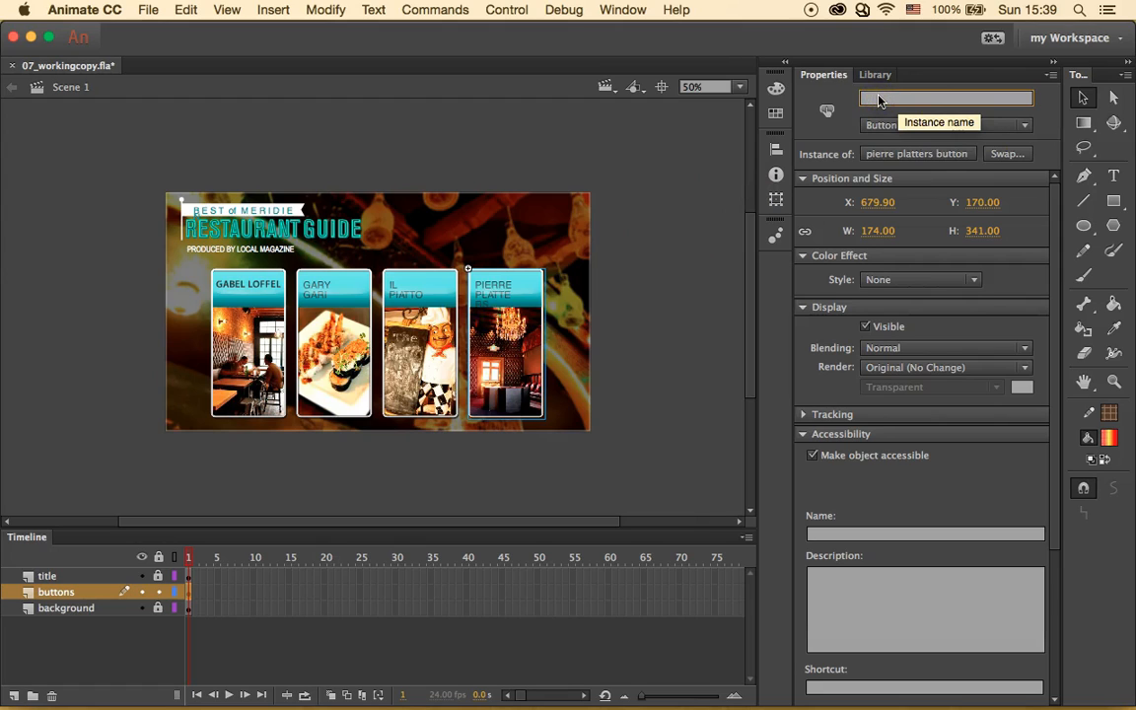
{"action": "type", "text": "pierreplat"}
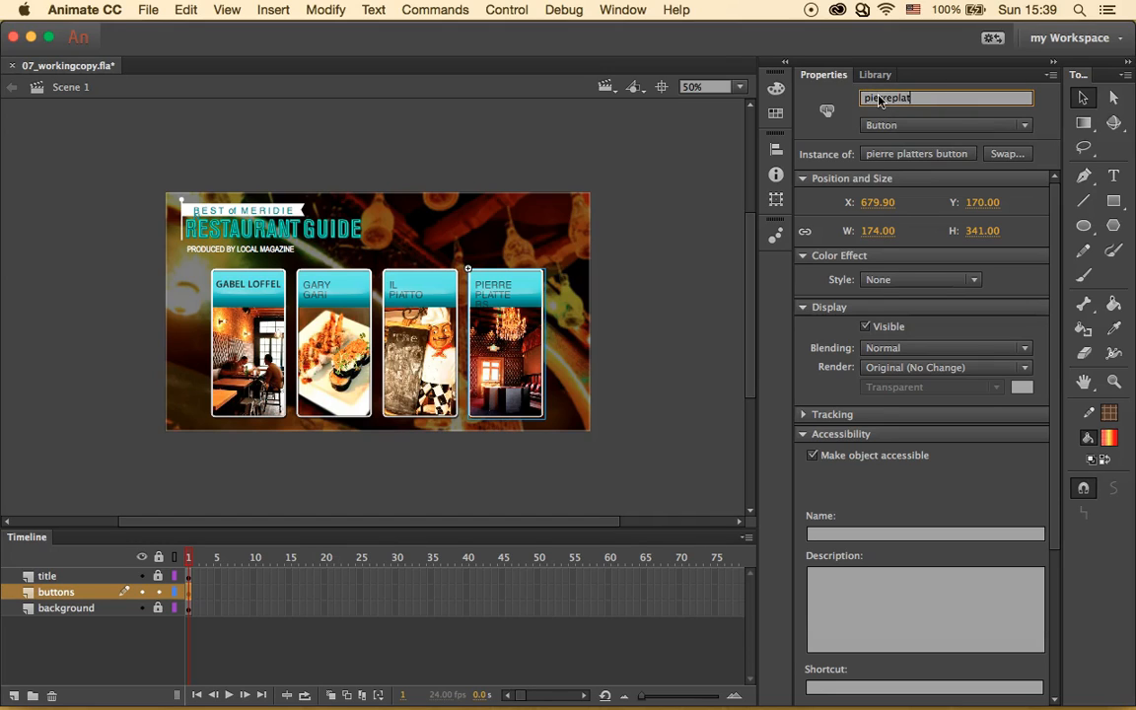
{"action": "key", "text": "BackSpace"}
{"action": "type", "text": "tters_btn"}
{"action": "key", "text": "Return"}
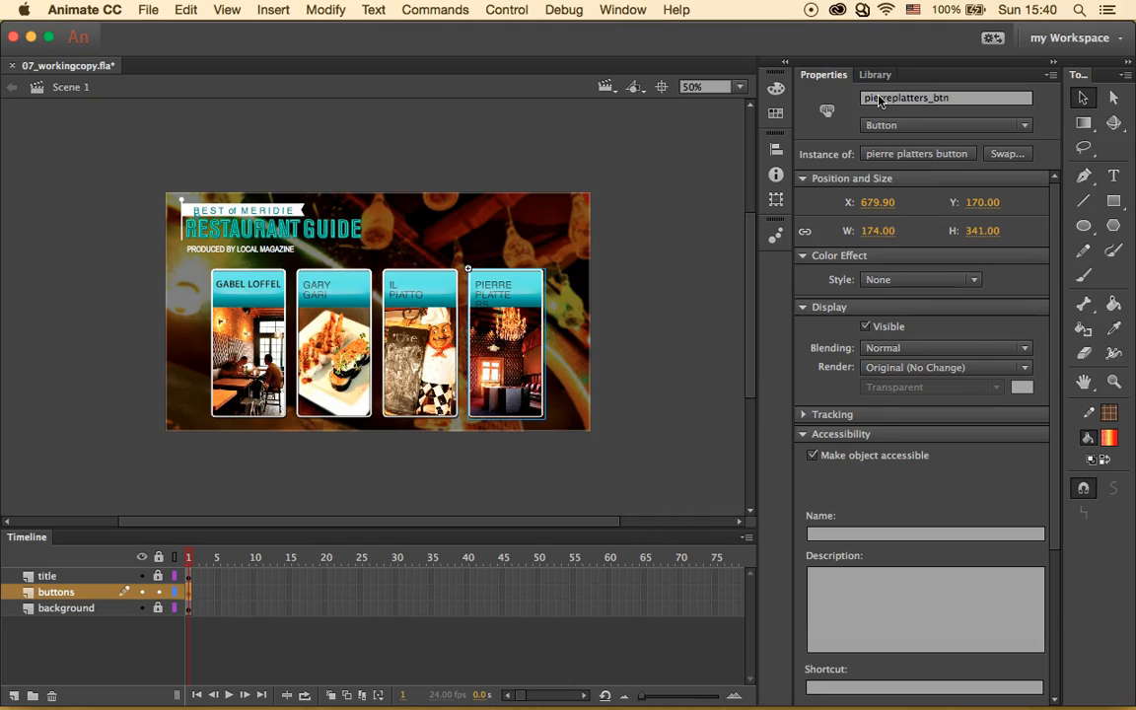
Lock the buttons layer and extend the title, buttons and background layers to frame 50 with inserted frames.
{"action": "left_click", "coordinate": [158, 592]}
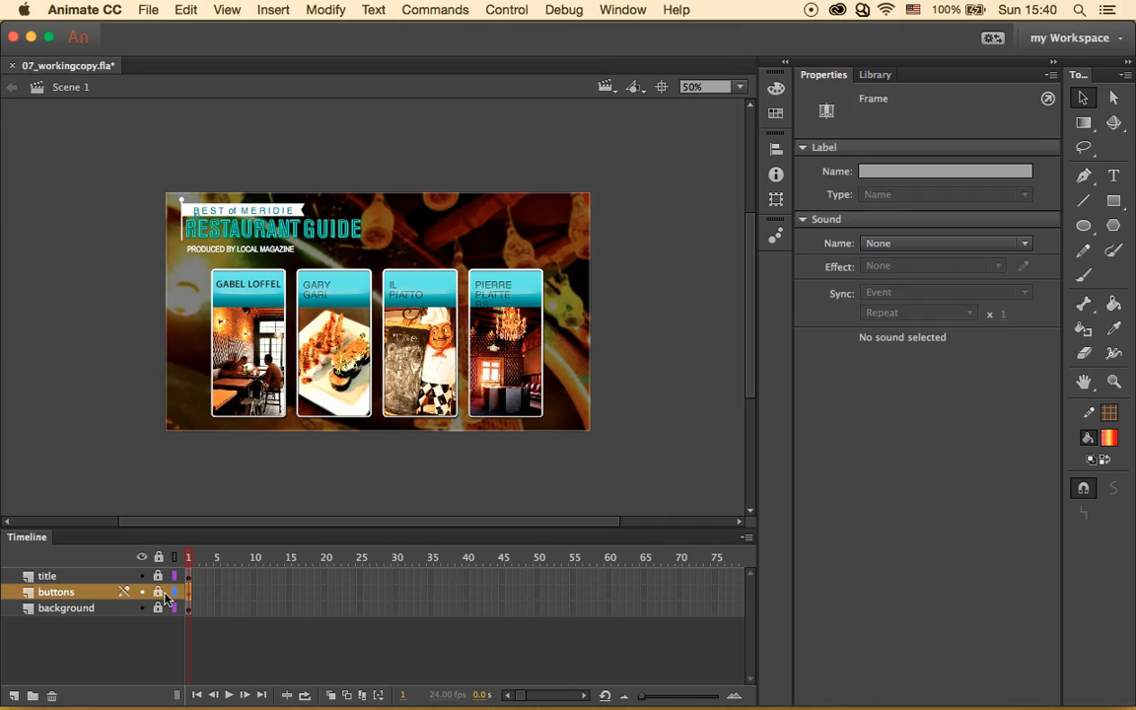
{"action": "left_click", "coordinate": [538, 578]}
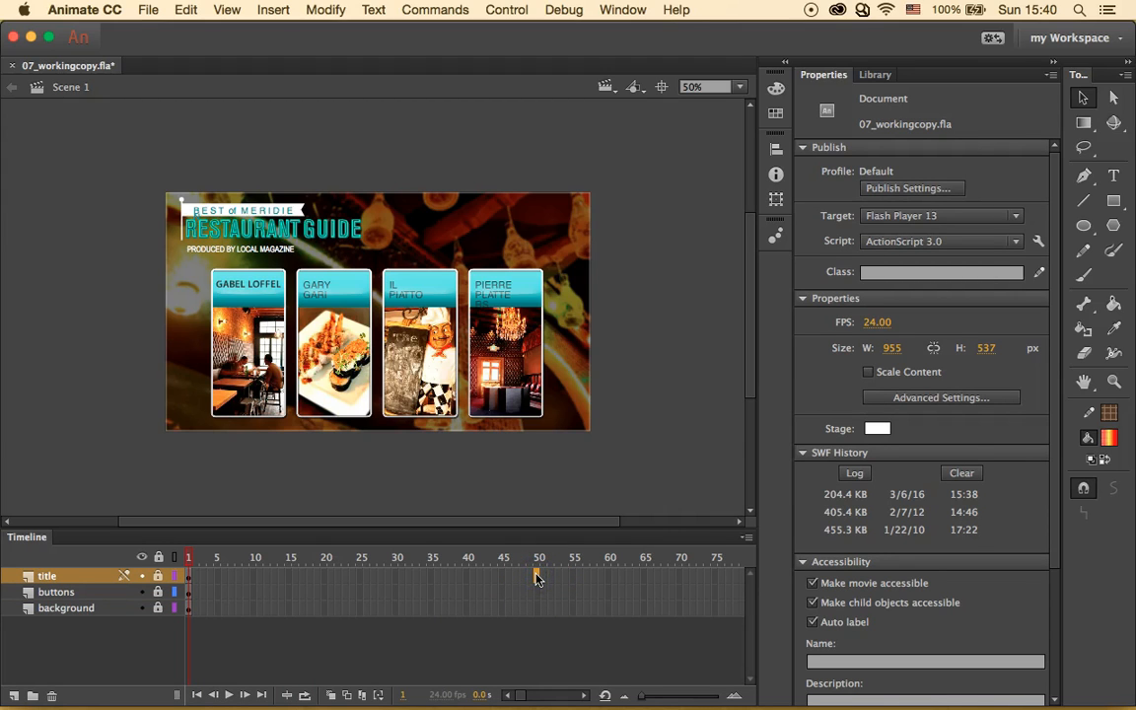
{"action": "right_click", "coordinate": [537, 578]}
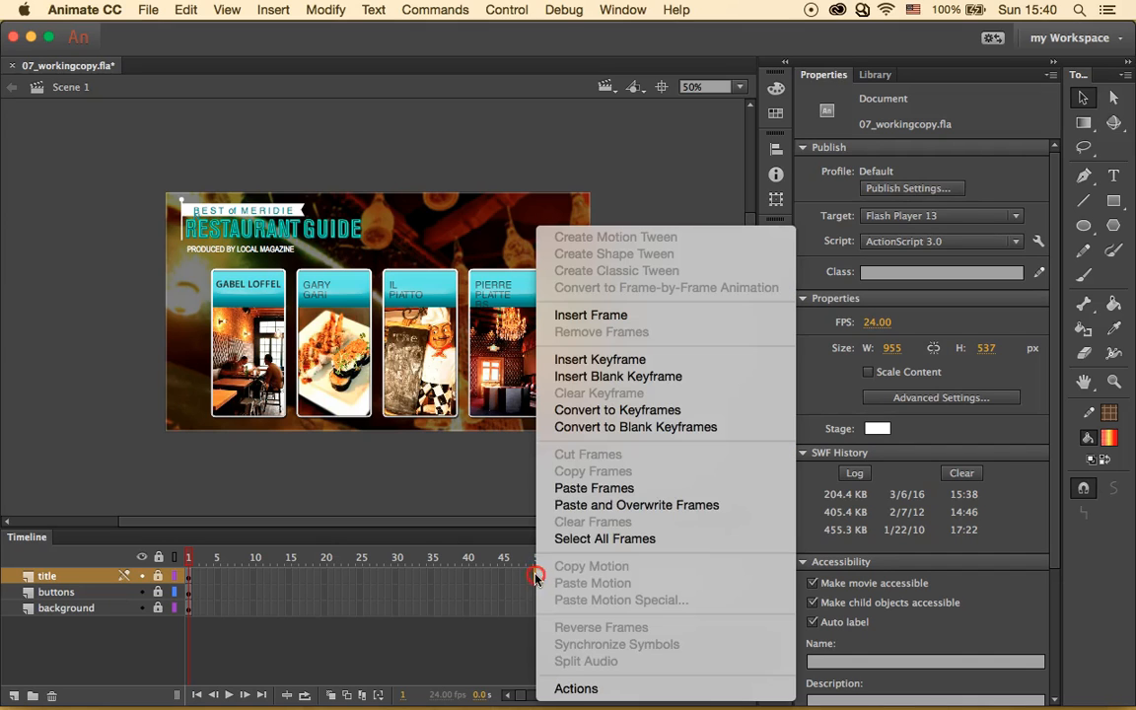
{"action": "left_click", "coordinate": [641, 315]}
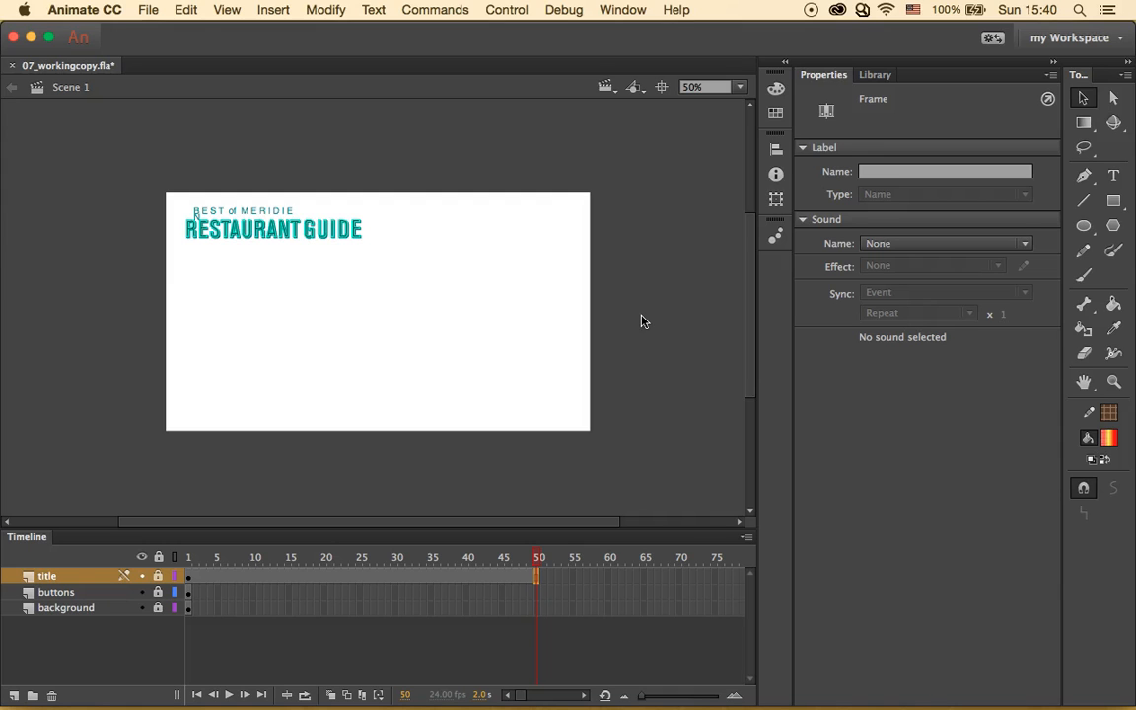
{"action": "left_click", "coordinate": [535, 591]}
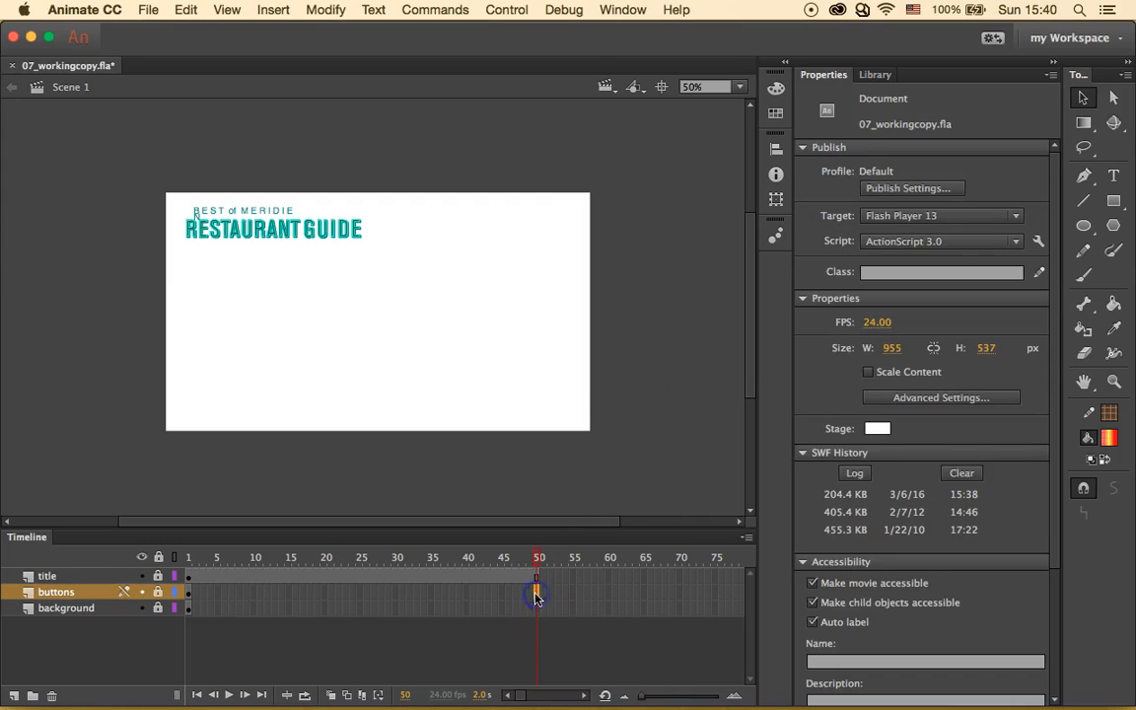
{"action": "right_click", "coordinate": [535, 609]}
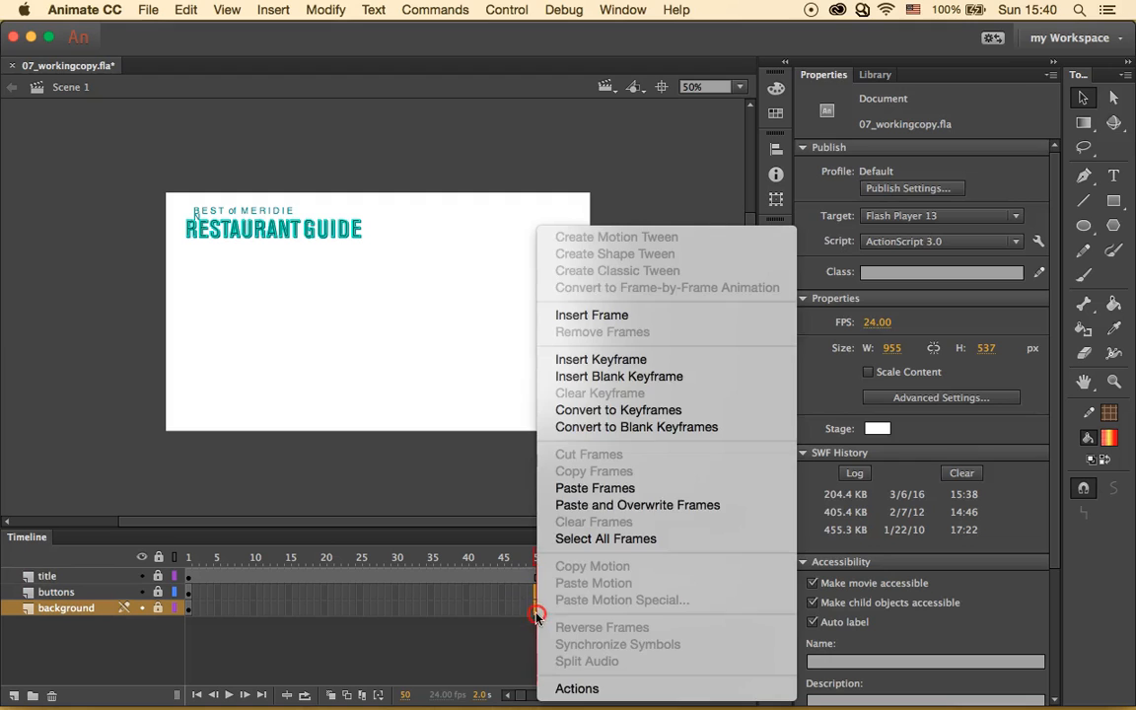
{"action": "left_click", "coordinate": [592, 315]}
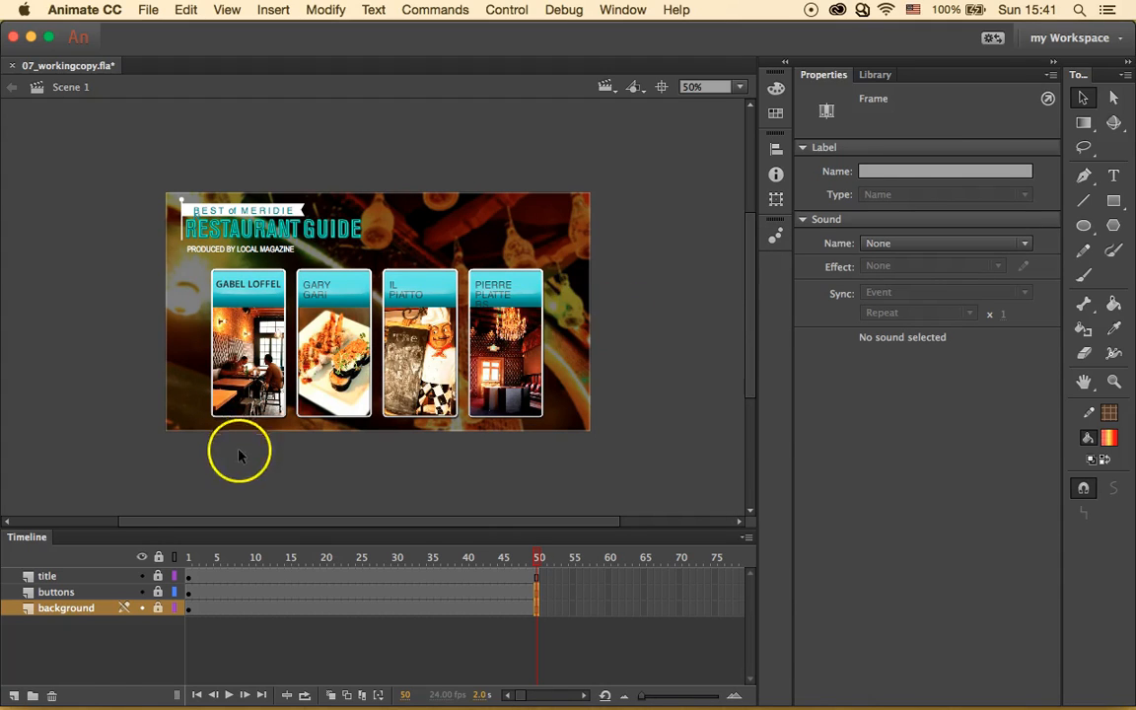
Add a new layer above the title layer and name it "actions".
{"action": "left_click", "coordinate": [14, 695]}
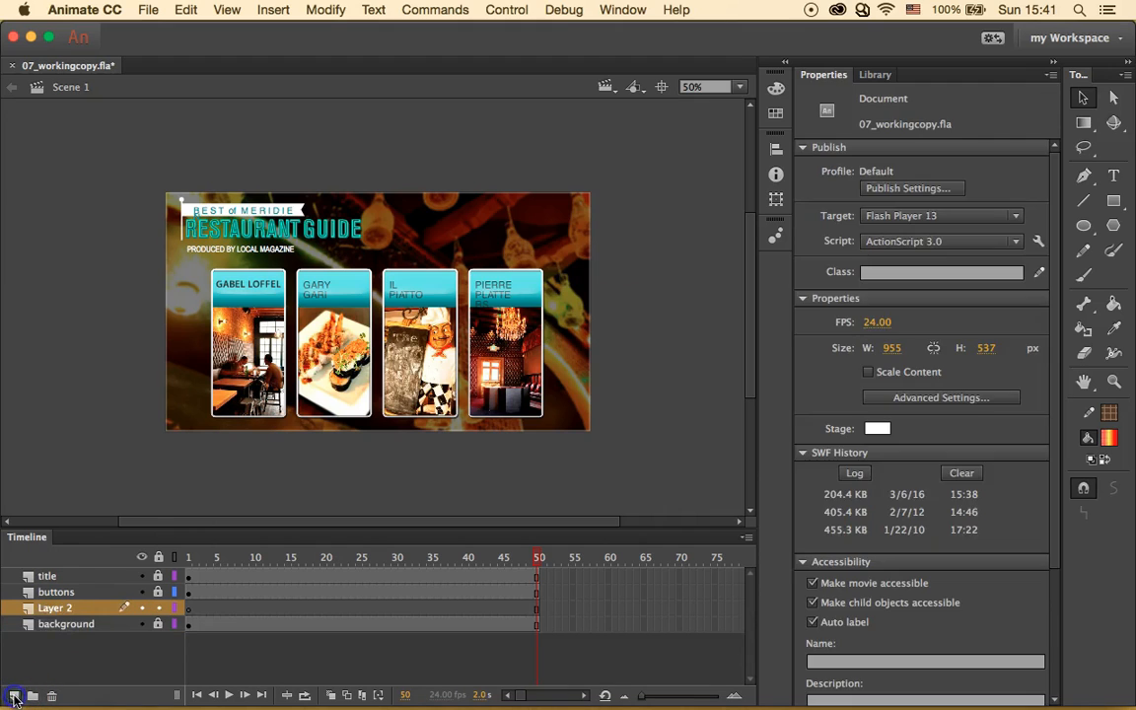
{"action": "left_click", "coordinate": [71, 612]}
{"action": "left_click_drag", "start_coordinate": [71, 612], "coordinate": [76, 576]}
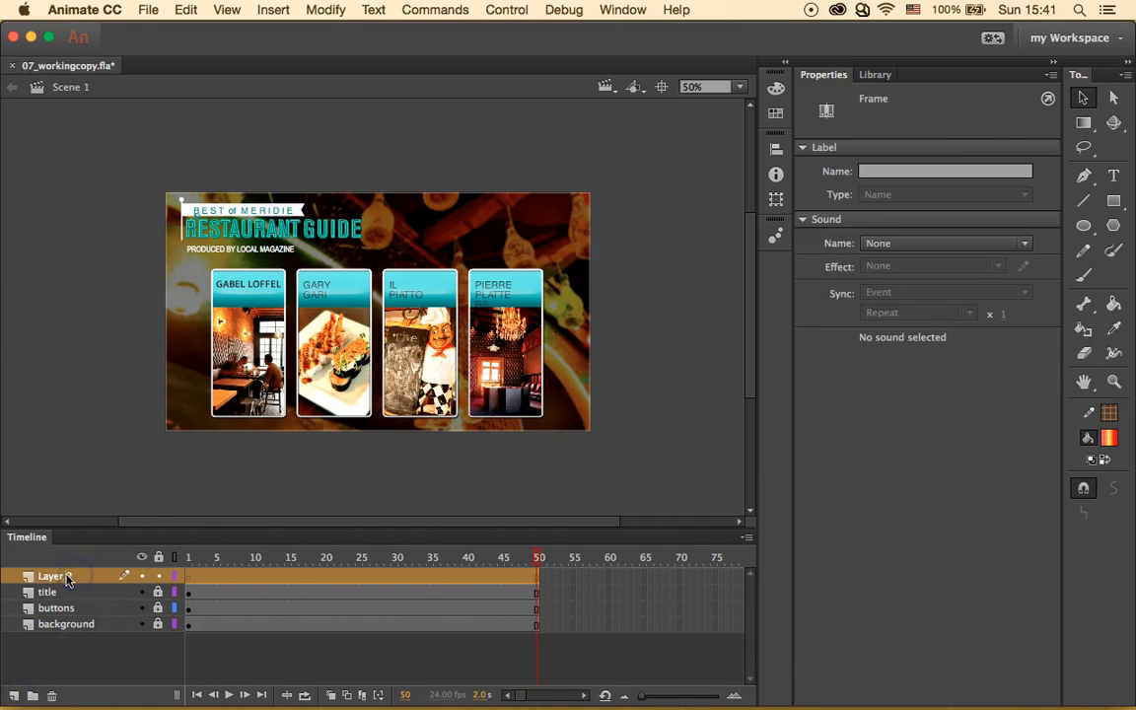
{"action": "double_click", "coordinate": [61, 577]}
{"action": "type", "text": "a"}
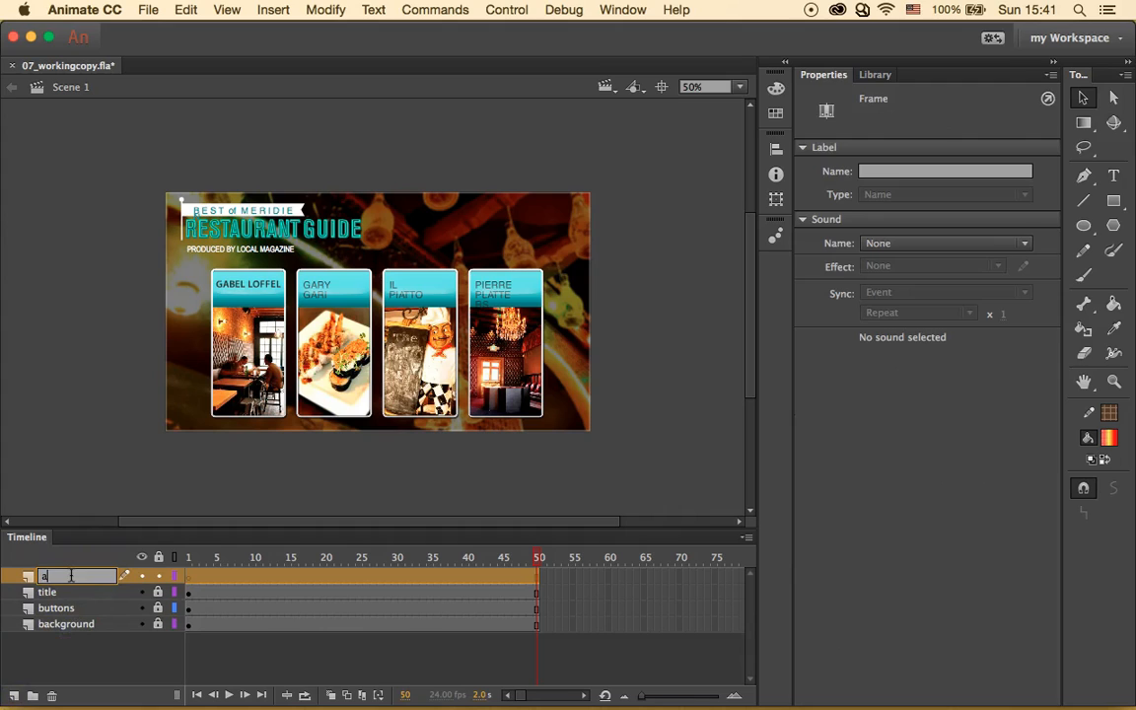
{"action": "type", "text": "ctions"}
{"action": "key", "text": "Return"}
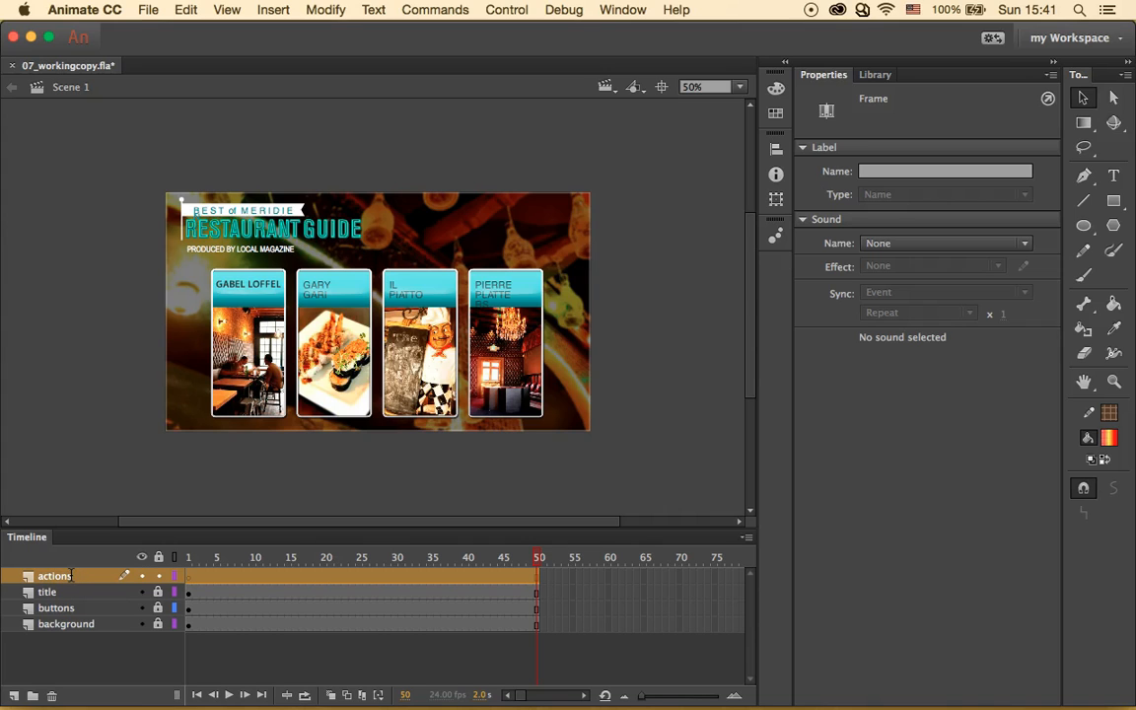
Open the script editor for frame 1 of the actions layer and write "stop();" on the first line.
{"action": "left_click", "coordinate": [188, 576]}
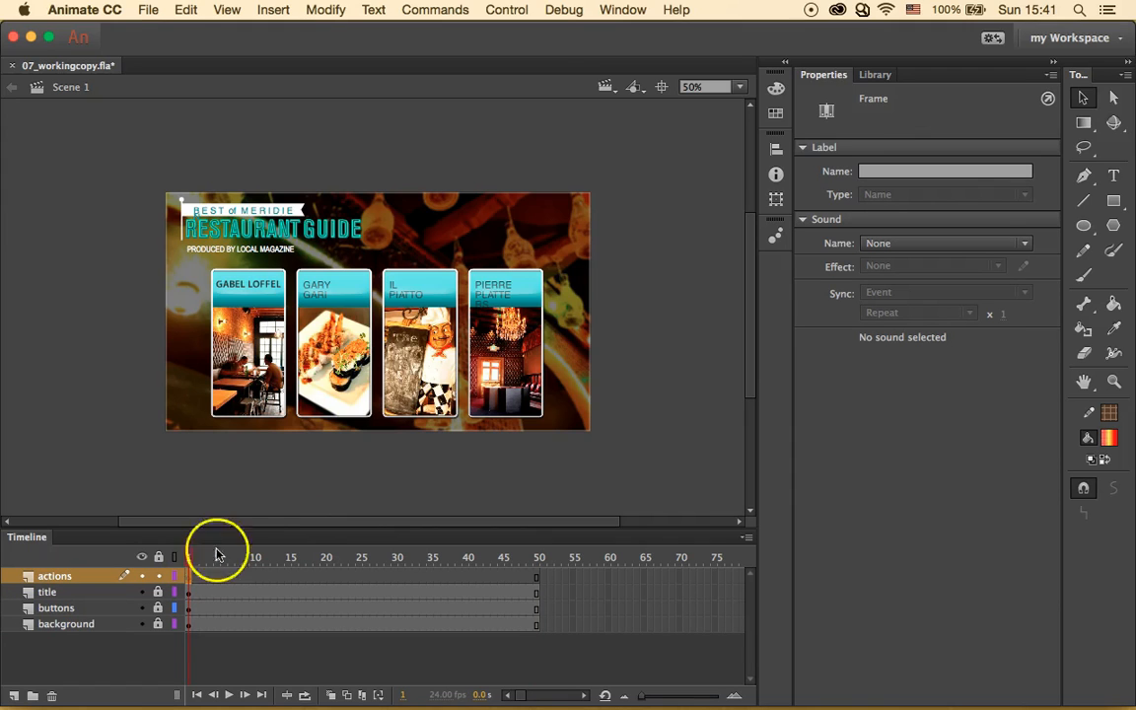
{"action": "left_click", "coordinate": [622, 10]}
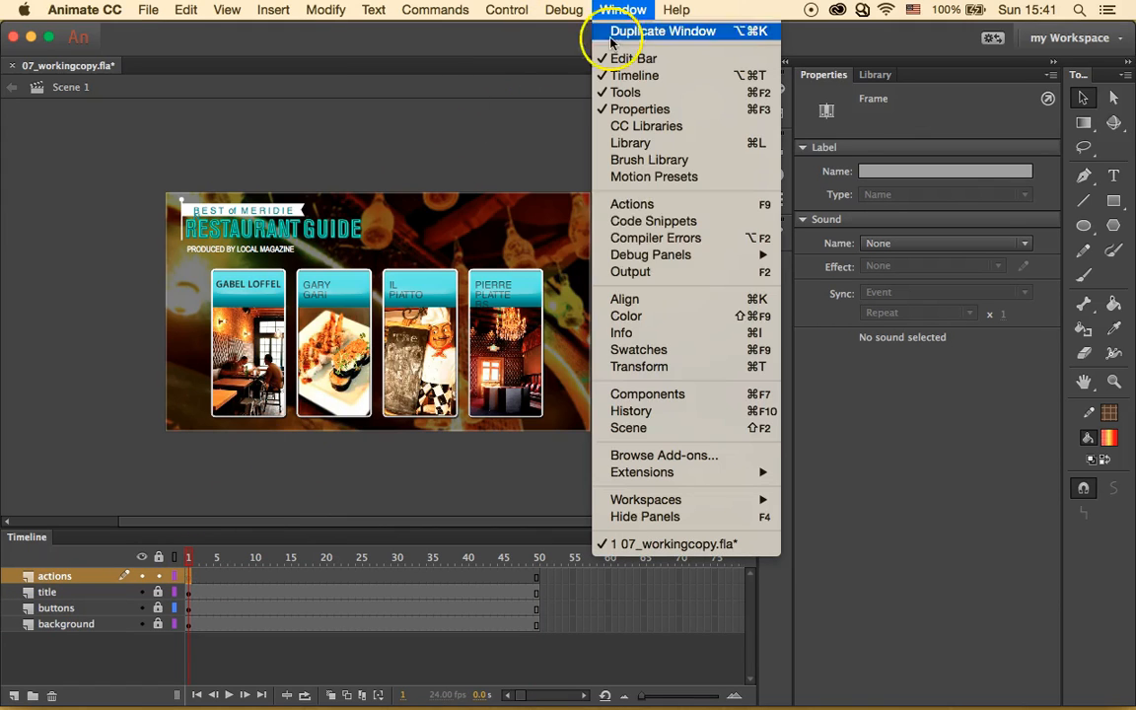
{"action": "left_click", "coordinate": [708, 209]}
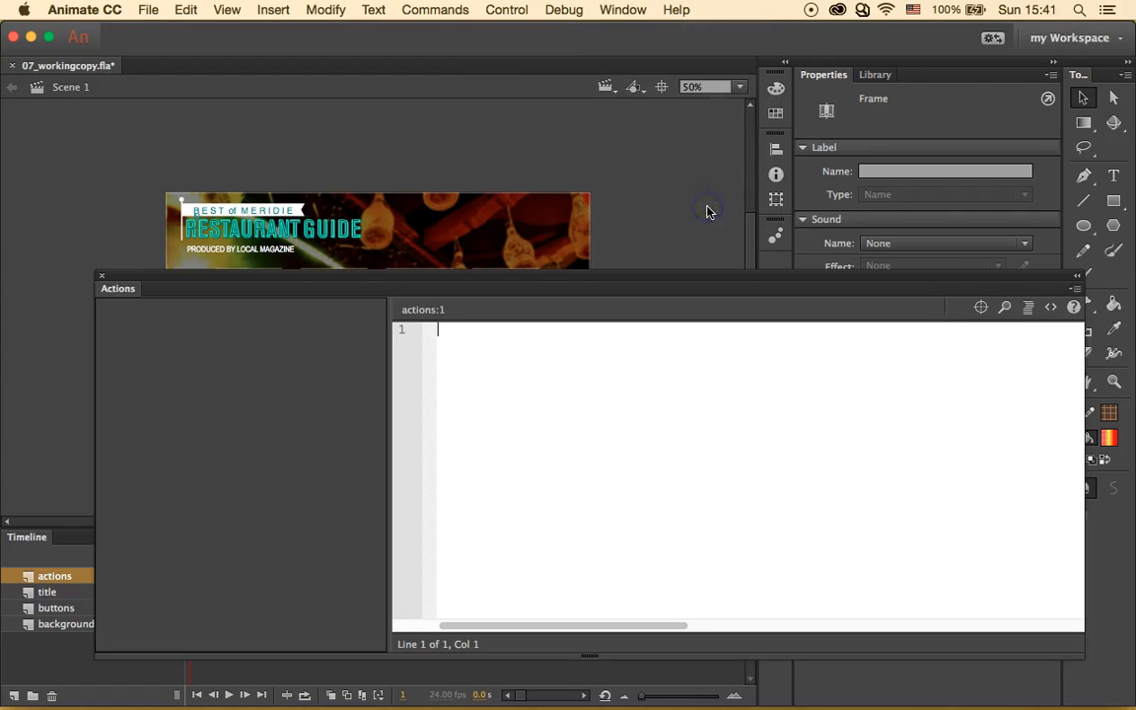
{"action": "left_click", "coordinate": [498, 363]}
{"action": "type", "text": "s"}
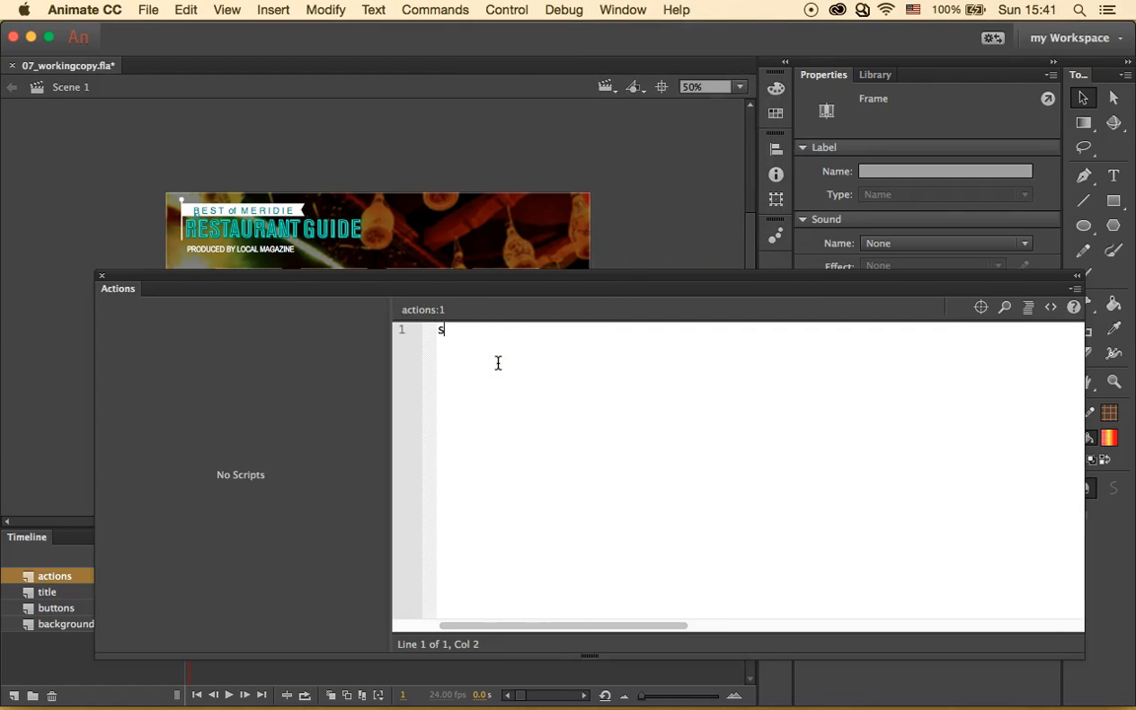
{"action": "type", "text": "top();"}
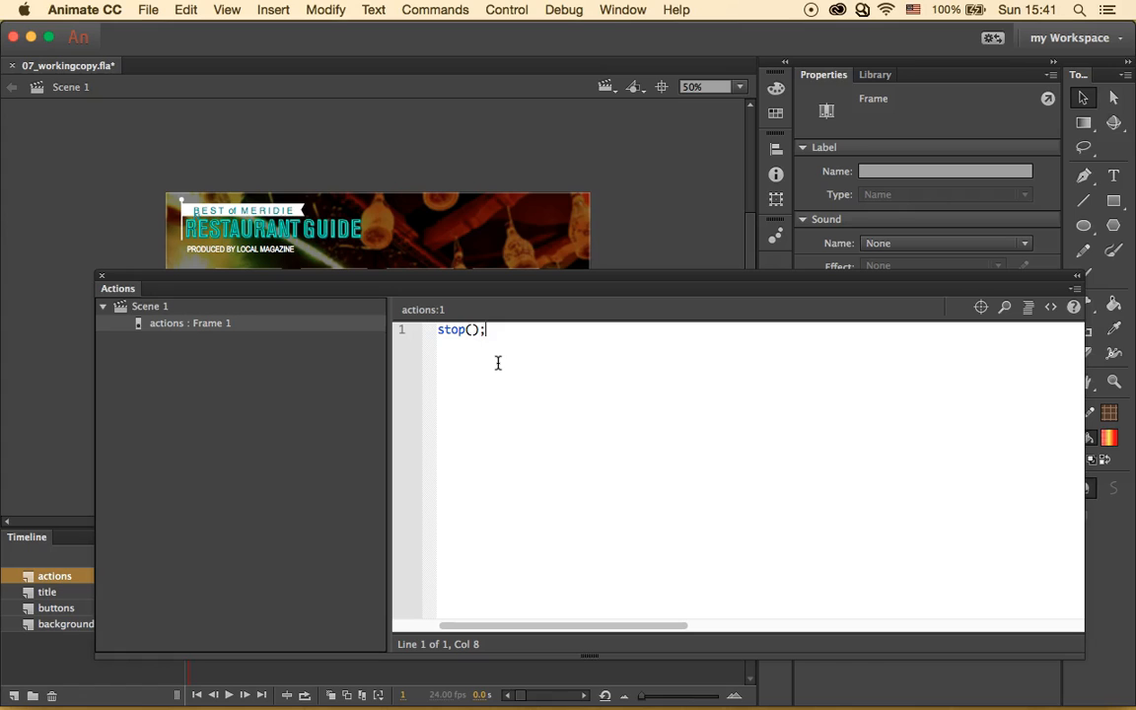
Add the line "gabelloffel_btn.addEventListener(MouseEvent.CLICK, restaurant1);" below the stop command in the frame 1 script.
{"action": "left_click", "coordinate": [424, 392]}
{"action": "left_click_drag", "start_coordinate": [566, 297], "coordinate": [585, 97]}
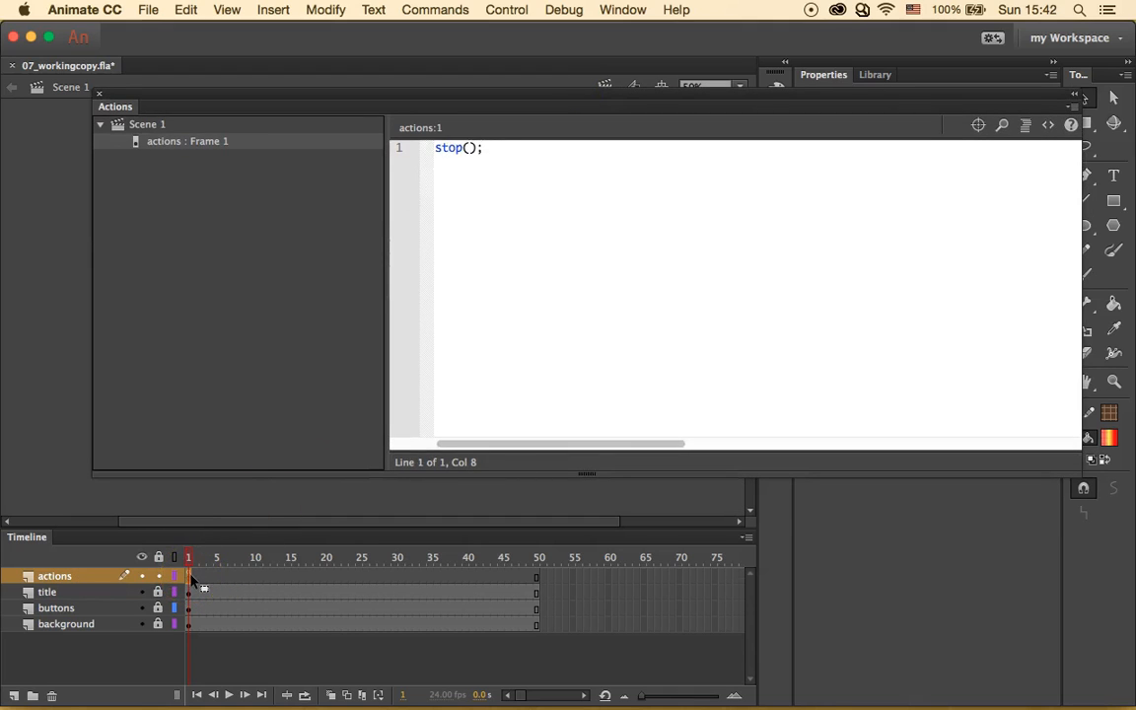
{"action": "left_click", "coordinate": [400, 288]}
{"action": "left_click_drag", "start_coordinate": [611, 105], "coordinate": [462, 134]}
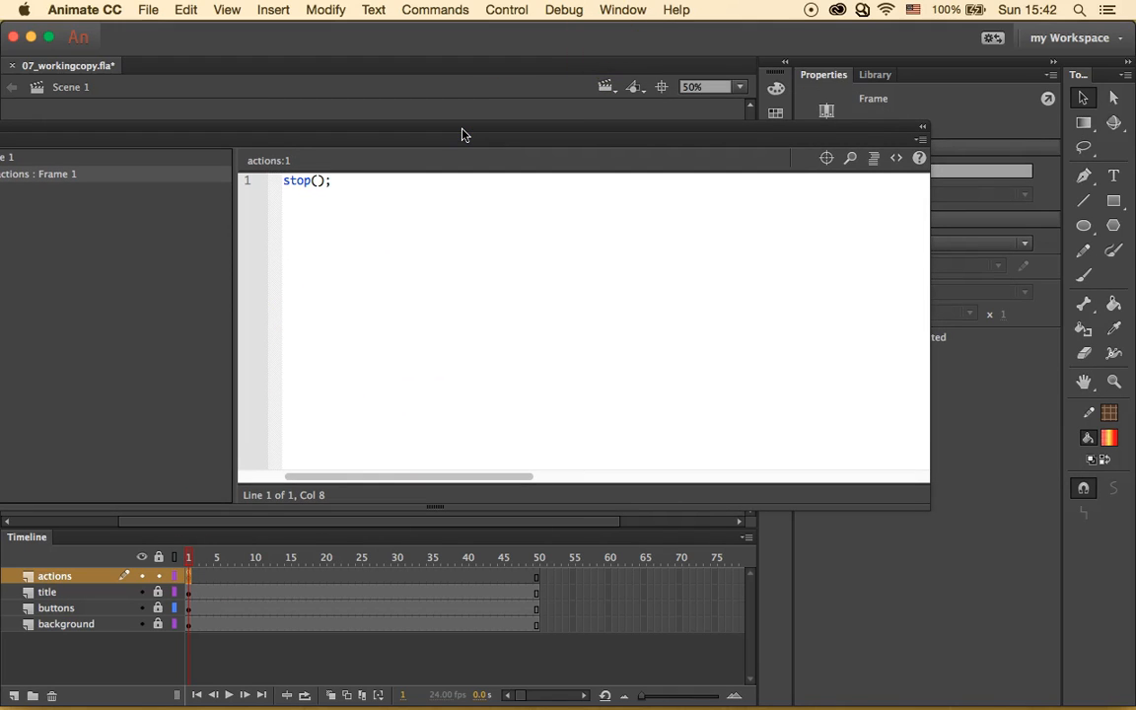
{"action": "left_click", "coordinate": [476, 205]}
{"action": "key", "text": "Return"}
{"action": "type", "text": "gabelloffel_btn"}
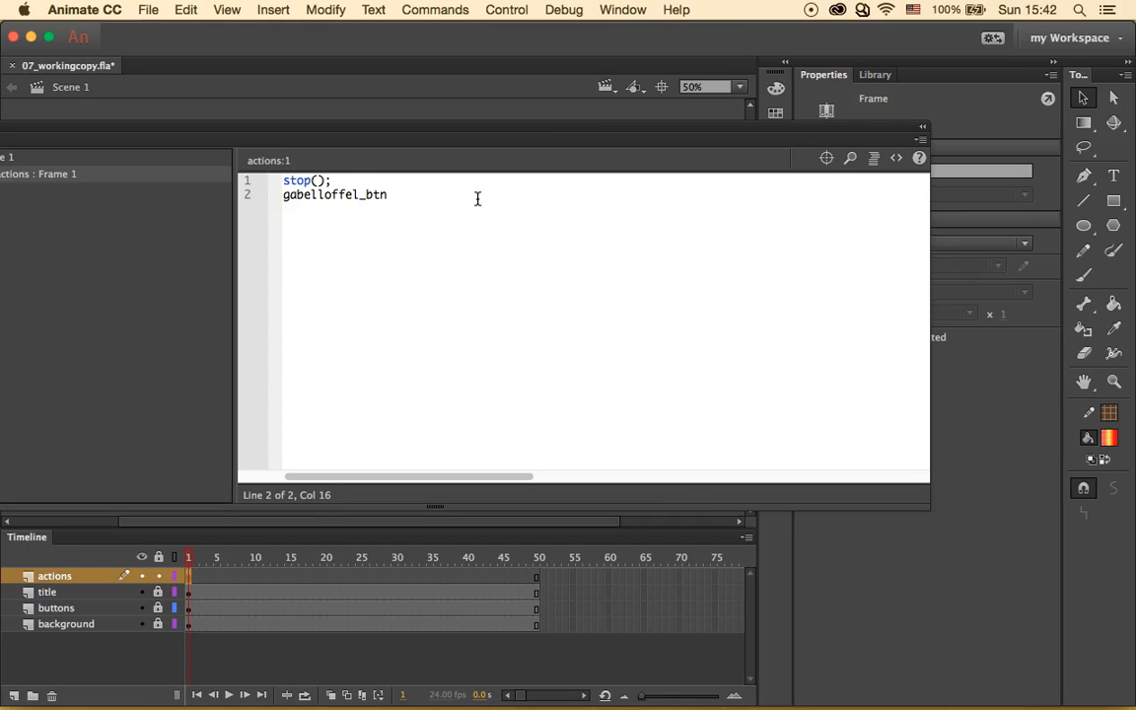
{"action": "type", "text": ".addEventListener(mou"}
{"action": "key", "text": "BackSpace"}
{"action": "key", "text": "BackSpace"}
{"action": "key", "text": "BackSpace"}
{"action": "type", "text": "Mouse"}
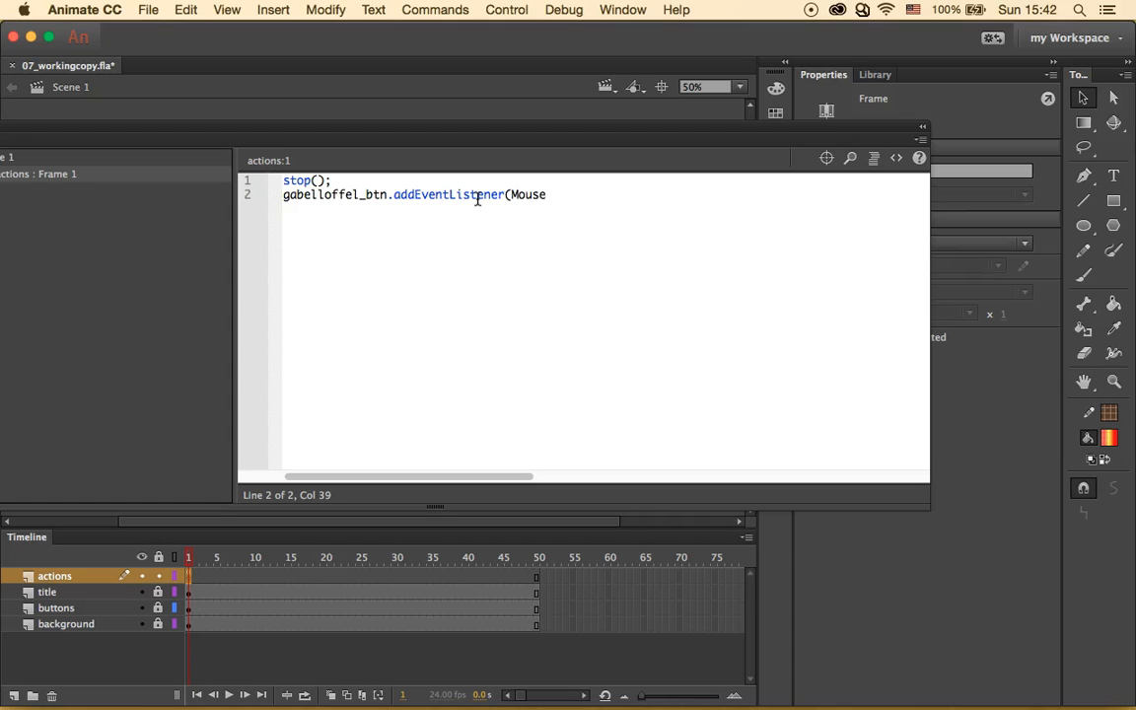
{"action": "type", "text": "Event.CLICK"}
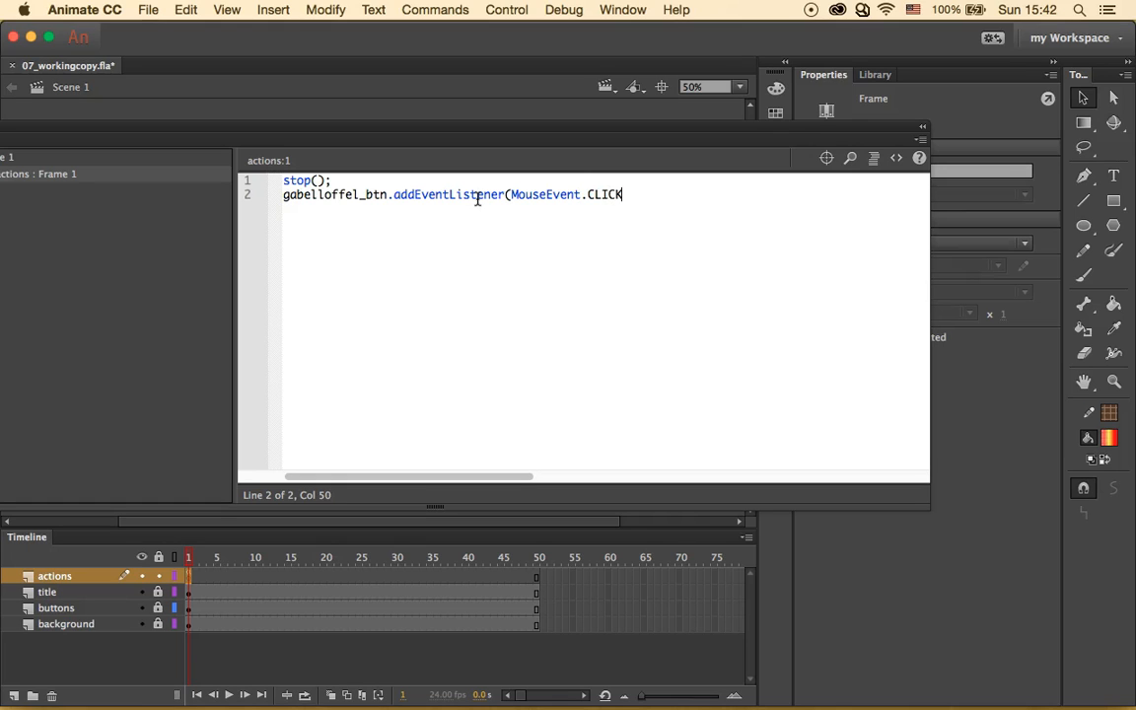
{"action": "type", "text": ", restaurant1"}
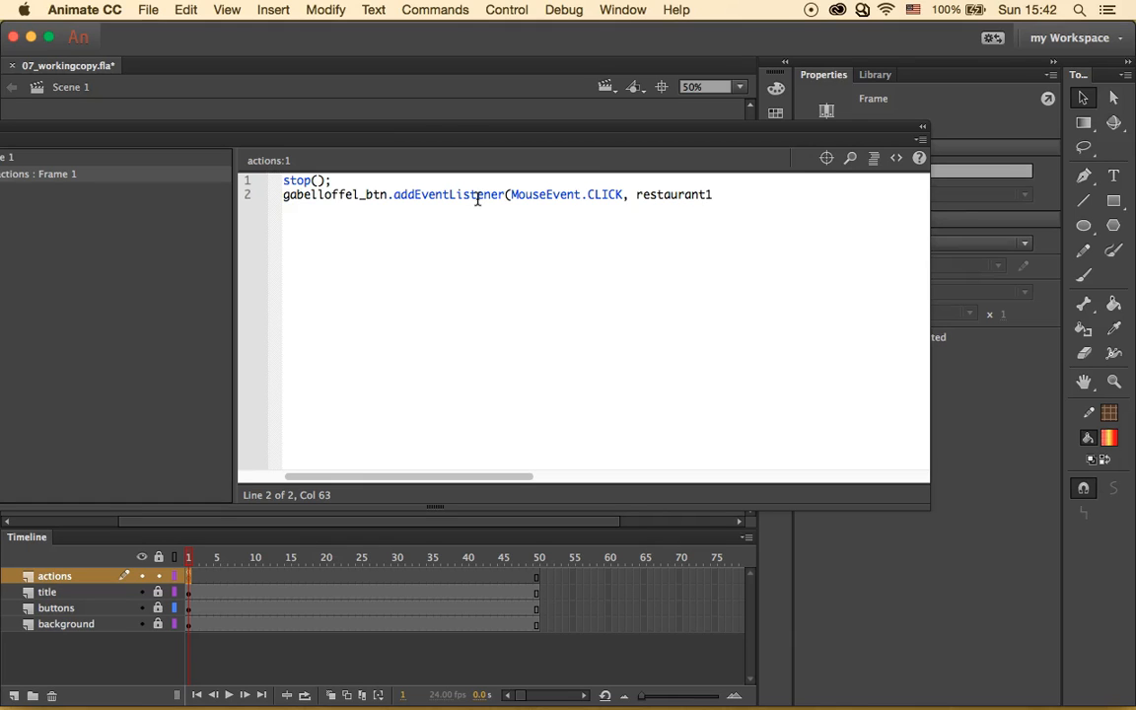
{"action": "type", "text": ");"}
Below the listener line, write the handler header "function restaurant1(event:MouseEvent:void", accepting the MouseEvent code suggestion.
{"action": "key", "text": "Return"}
{"action": "type", "text": "function resta"}
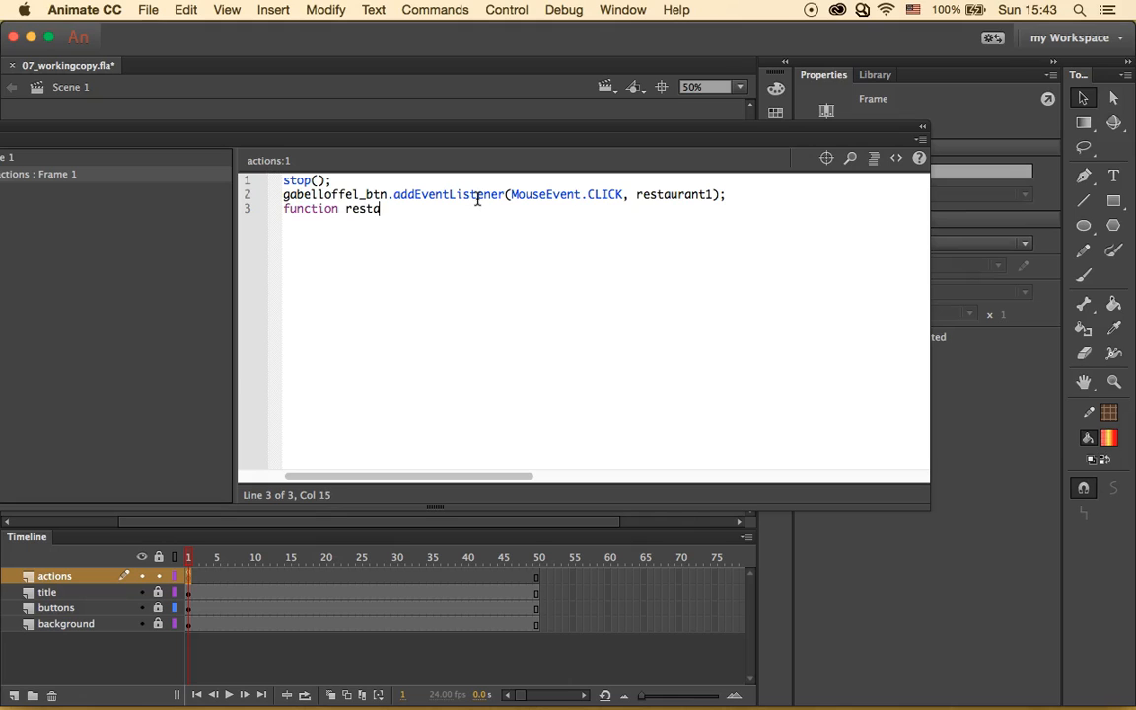
{"action": "type", "text": "urant1"}
{"action": "type", "text": "()"}
{"action": "type", "text": "event"}
{"action": "type", "text": ":"}
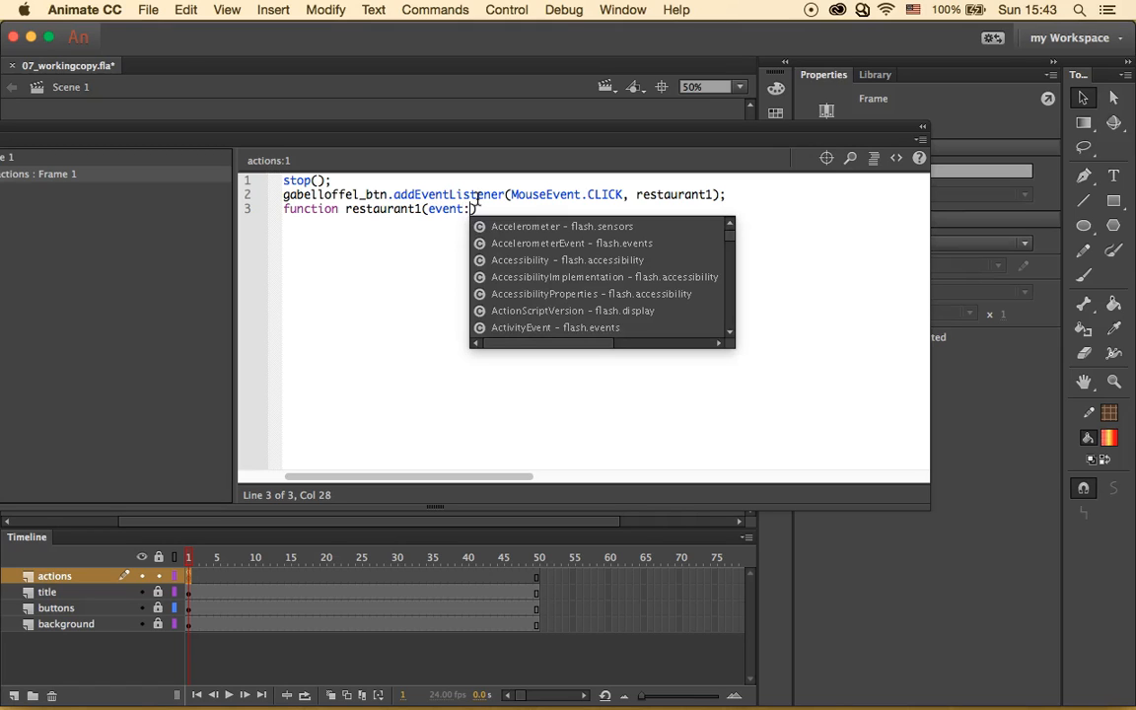
{"action": "type", "text": "Mourse"}
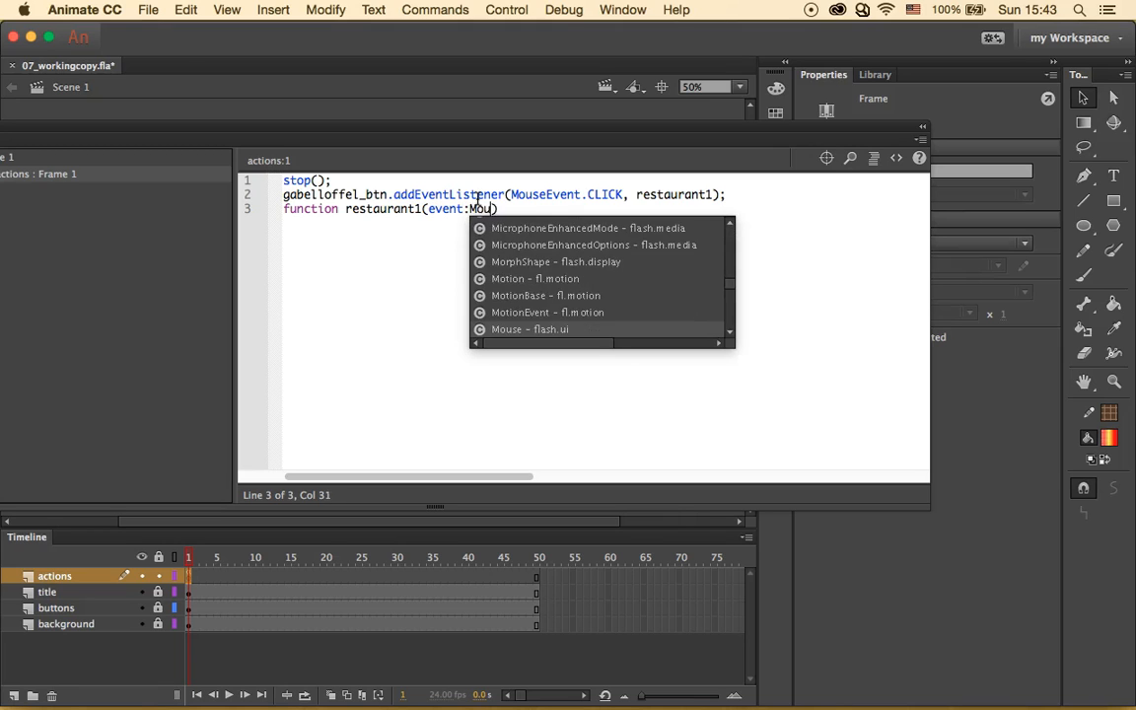
{"action": "key", "text": "BackSpace"}
{"action": "key", "text": "BackSpace"}
{"action": "key", "text": "BackSpace"}
{"action": "type", "text": "seEvent"}
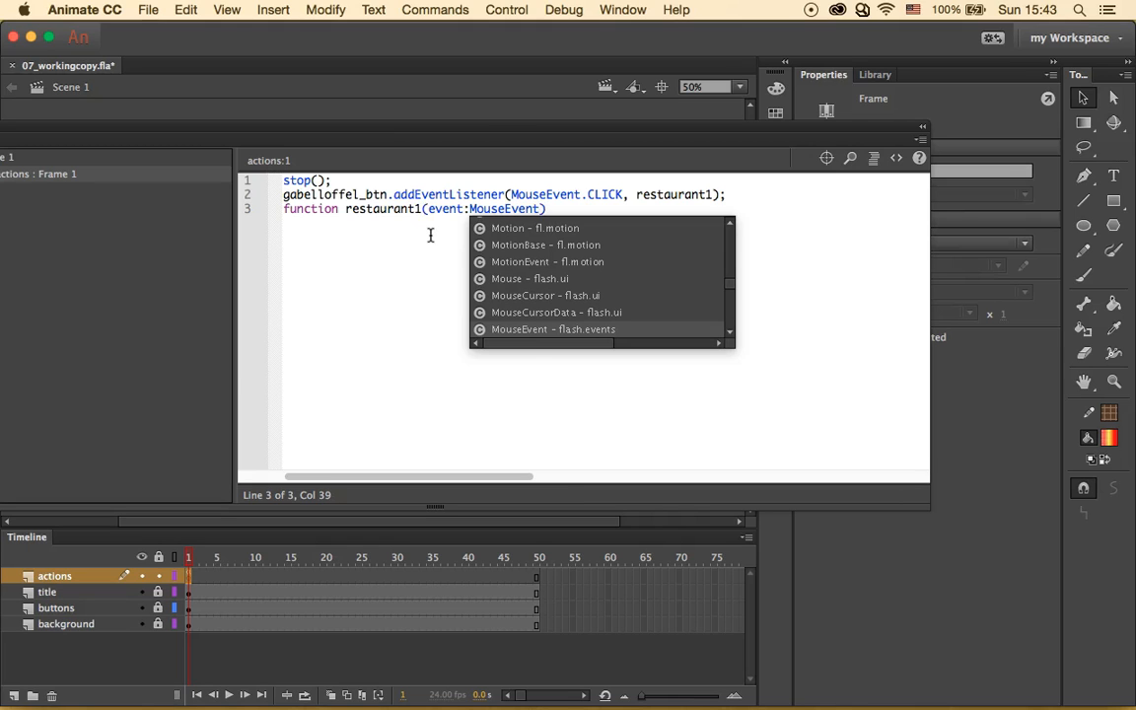
{"action": "key", "text": "Return"}
{"action": "type", "text": ":void"}
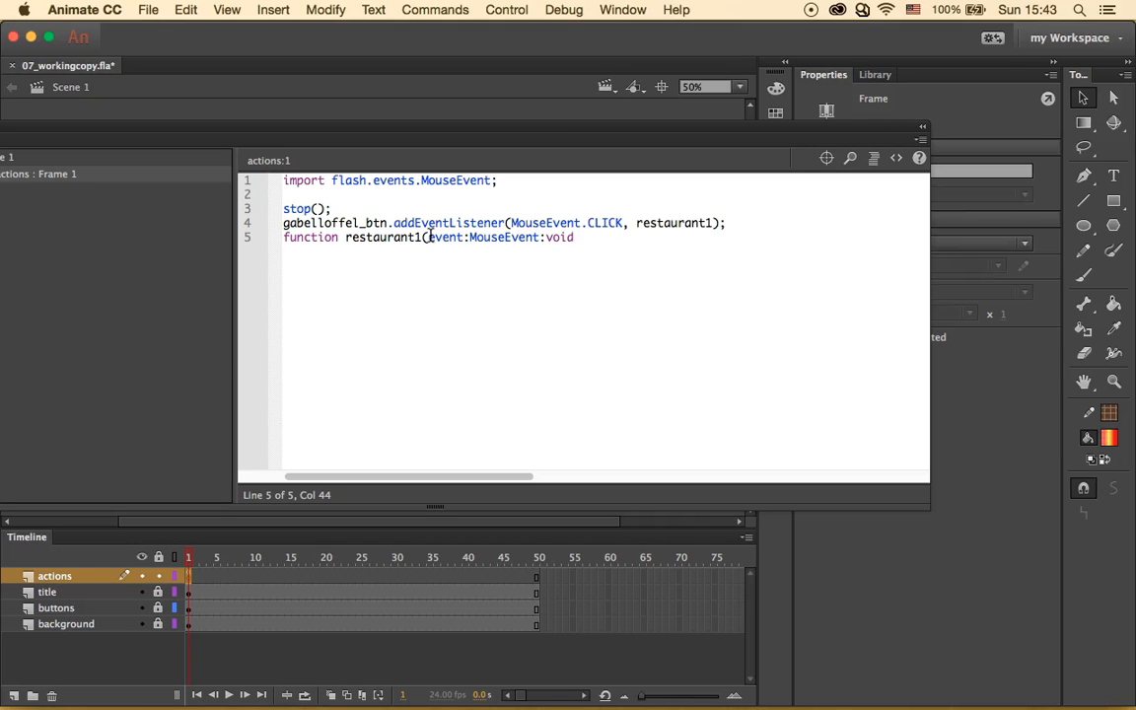
Add curly braces after the restaurant1 function header and put "gotoAndStop(10);" inside as its body.
{"action": "type", "text": " {}"}
{"action": "key", "text": "Return"}
{"action": "type", "text": "gotoAndStop"}
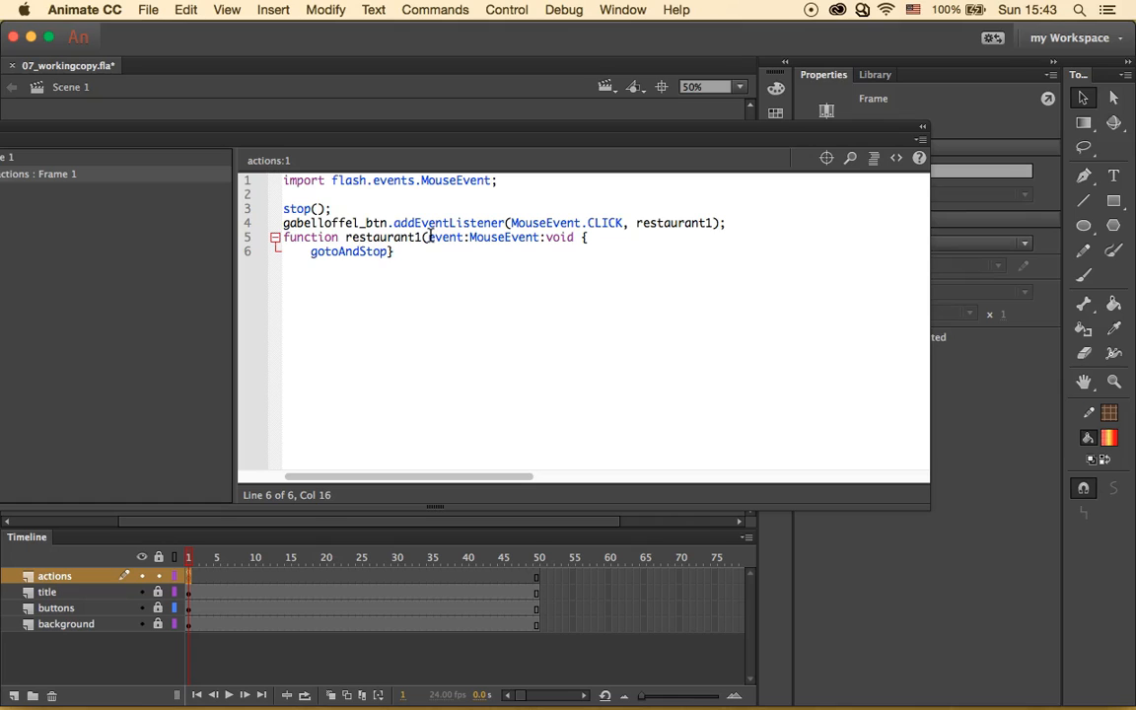
{"action": "type", "text": "(10"}
{"action": "key", "text": "Right"}
{"action": "type", "text": ";"}
{"action": "key", "text": "Return"}
Duplicate the code from "stop();" through the closing brace of restaurant1 directly below the original block.
{"action": "left_click", "coordinate": [335, 268]}
{"action": "key", "text": "Return"}
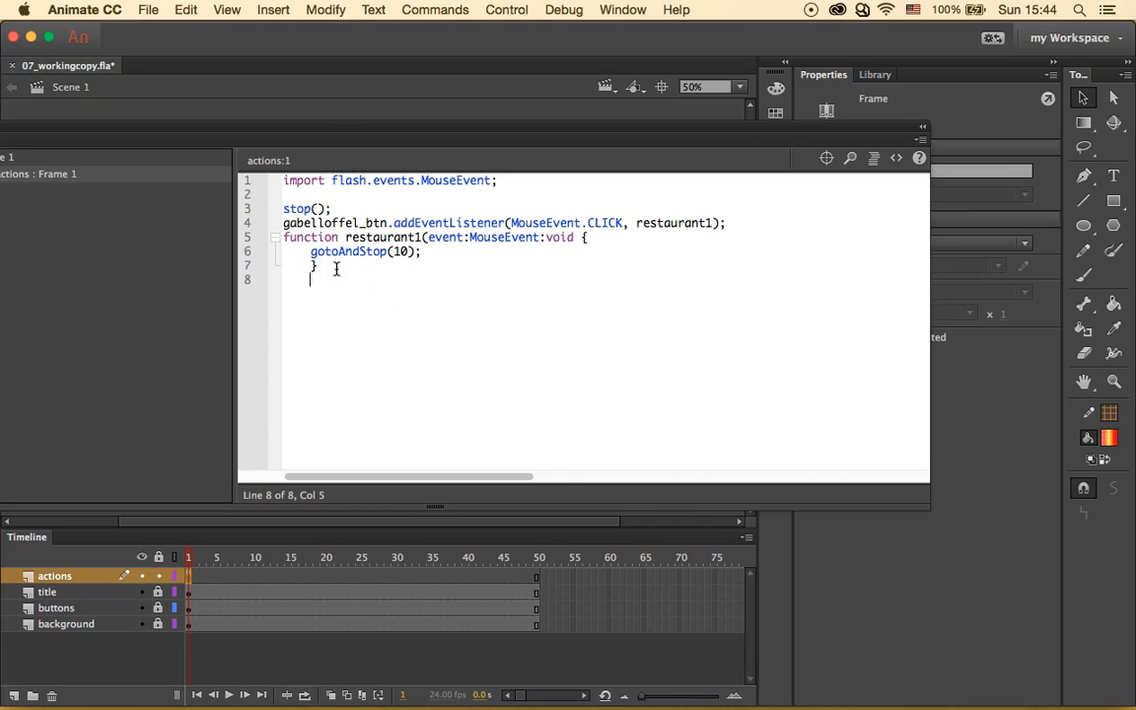
{"action": "left_click_drag", "start_coordinate": [319, 267], "coordinate": [284, 208]}
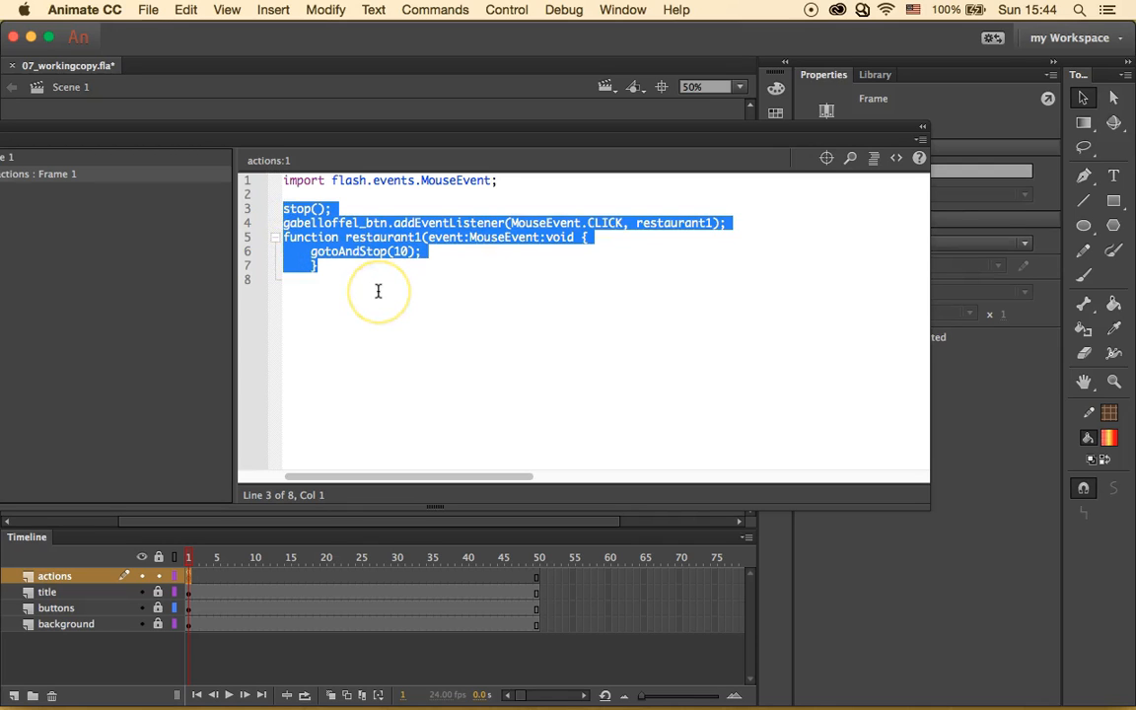
{"action": "left_click", "coordinate": [292, 286]}
{"action": "left_click", "coordinate": [332, 266]}
{"action": "key", "text": "Return"}
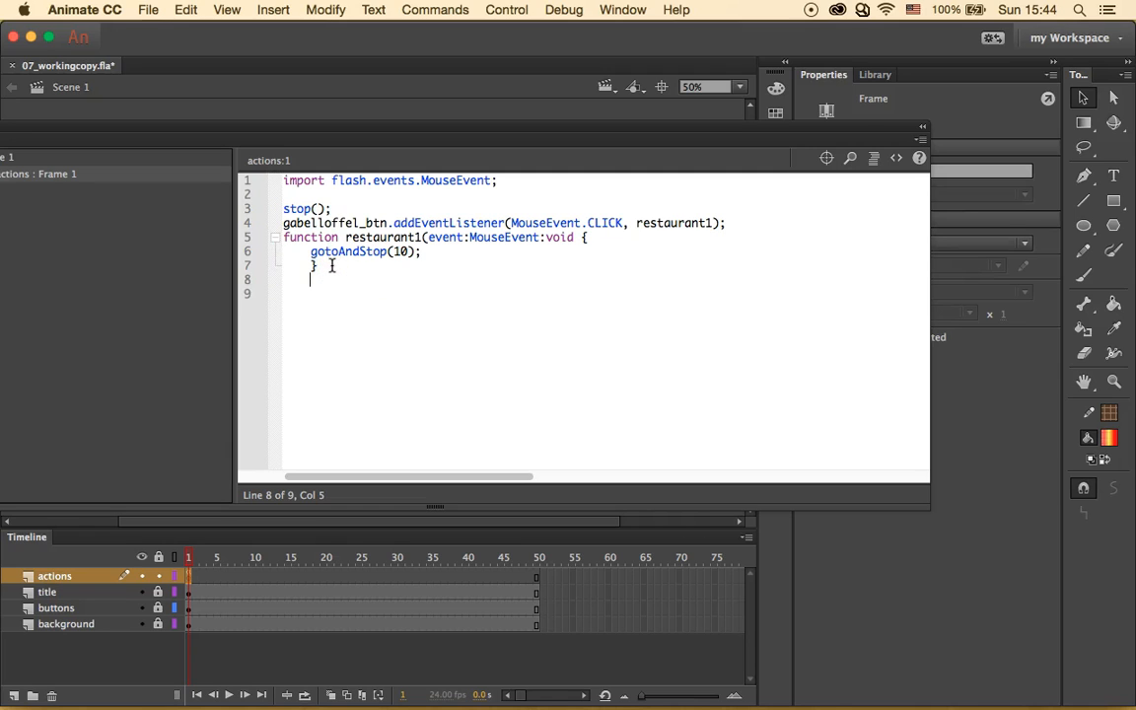
{"action": "type", "text": "stop(); gabelloffel_btn.addEventListener(MouseEvent.CLICK, restaurant1); function restaurant1(event:MouseEvent):void {     gotoAndStop(10);     }"}
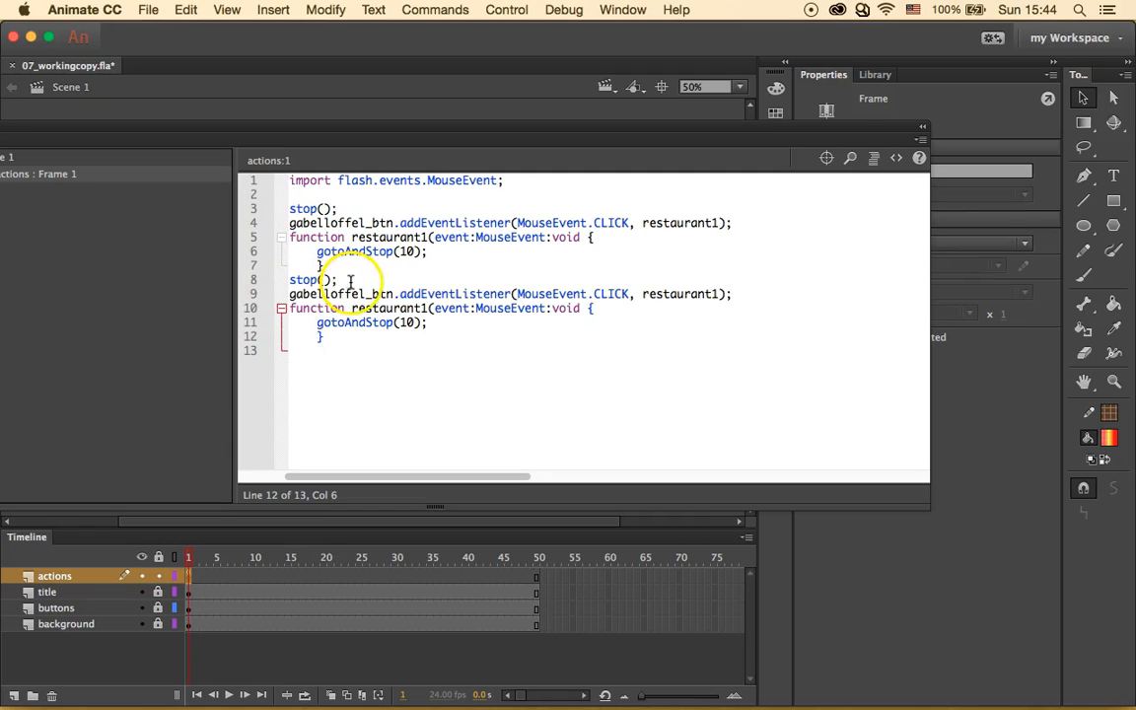
Change the button instance name in the duplicated listener line to "garygari_btn".
{"action": "left_click_drag", "start_coordinate": [393, 293], "coordinate": [287, 294]}
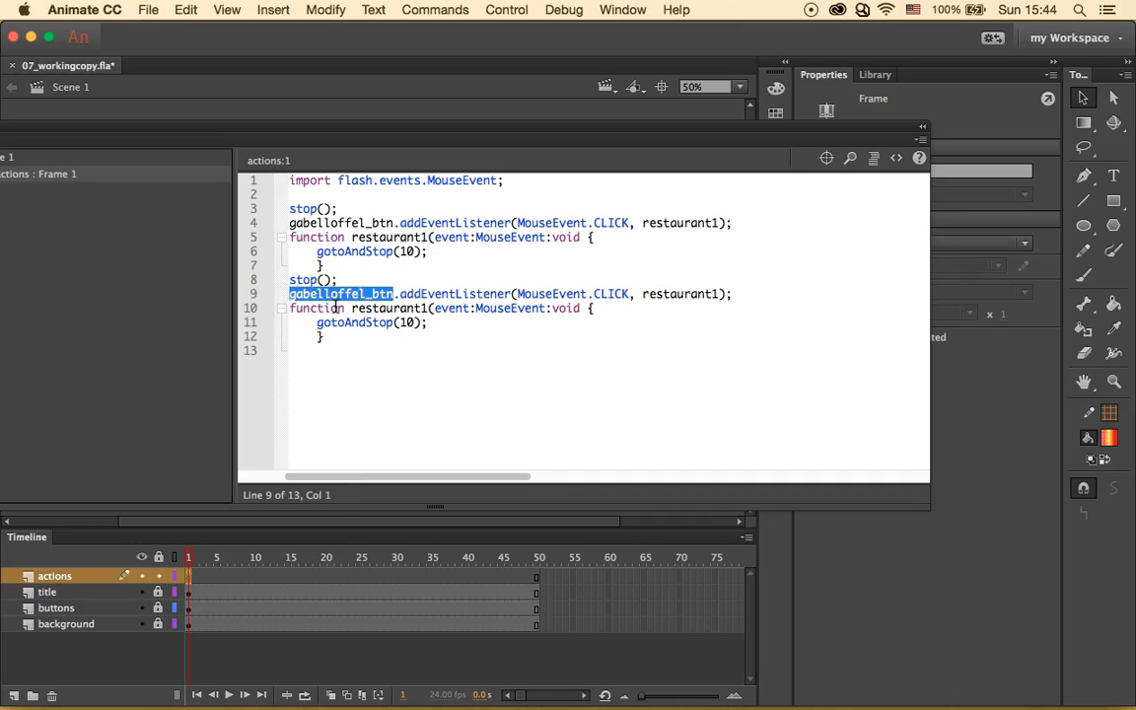
{"action": "type", "text": "gary"}
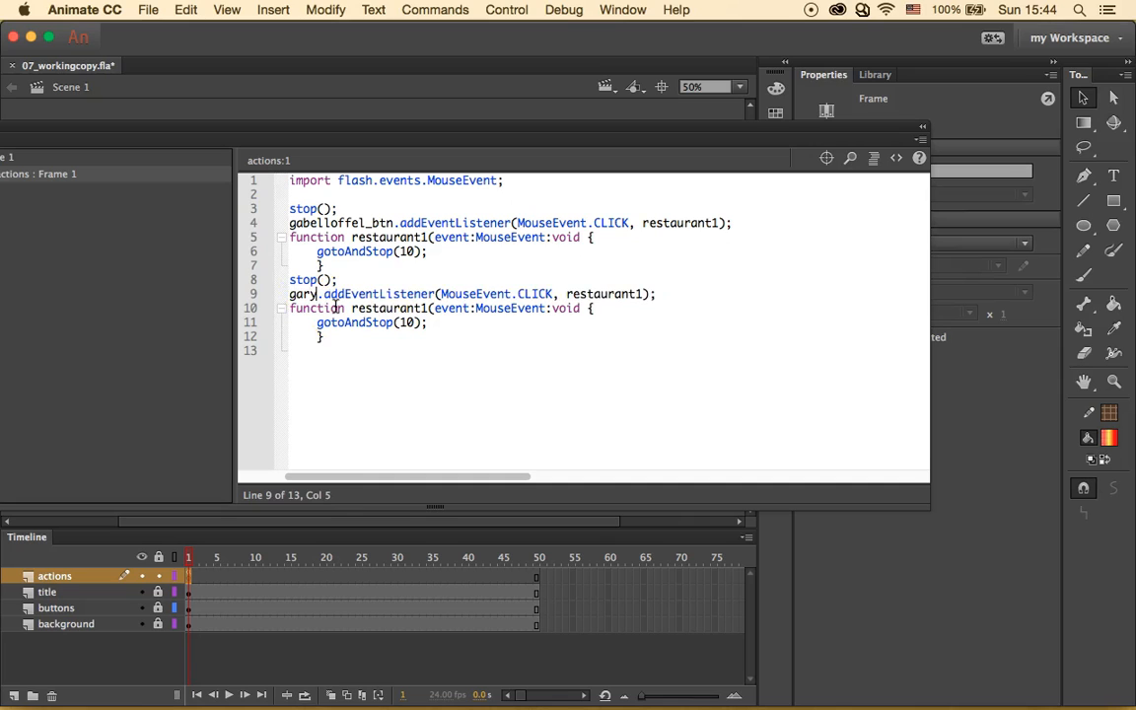
{"action": "type", "text": "gd"}
{"action": "type", "text": "rli"}
{"action": "type", "text": "btn"}
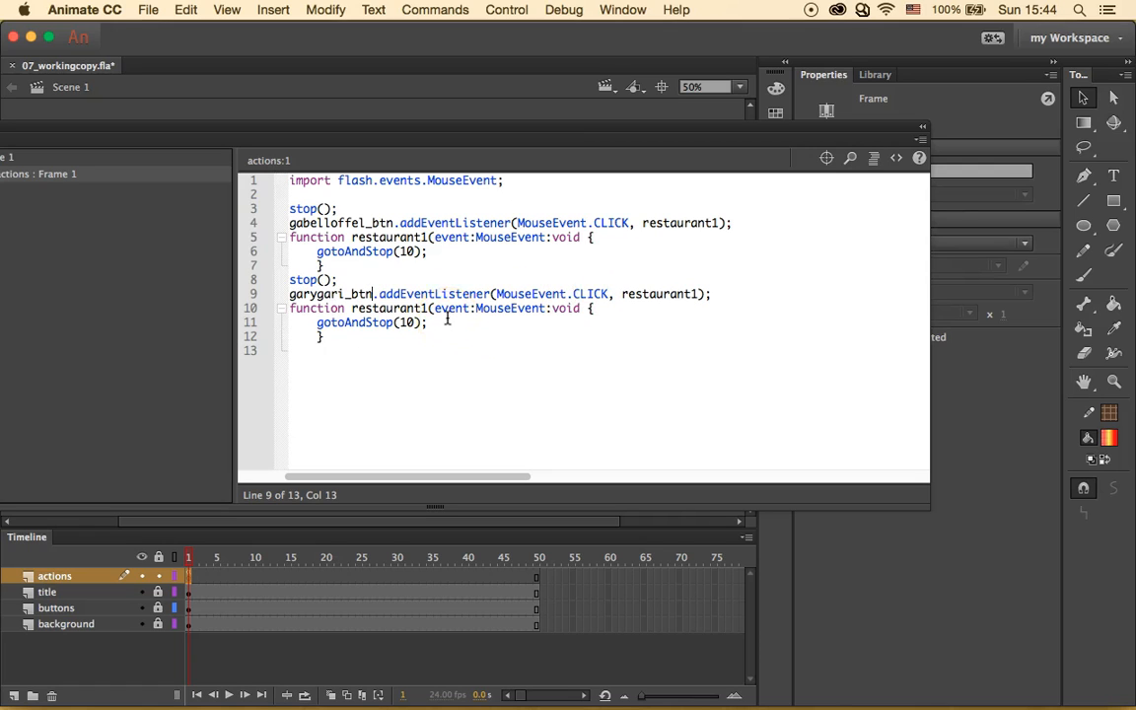
Rename the function to restaurant2 in the garygari_btn listener and its function header, and set its gotoAndStop frame to 20.
{"action": "left_click", "coordinate": [697, 294]}
{"action": "key", "text": "BackSpace"}
{"action": "type", "text": "2"}
{"action": "left_click", "coordinate": [426, 308]}
{"action": "key", "text": "BackSpace"}
{"action": "type", "text": "2"}
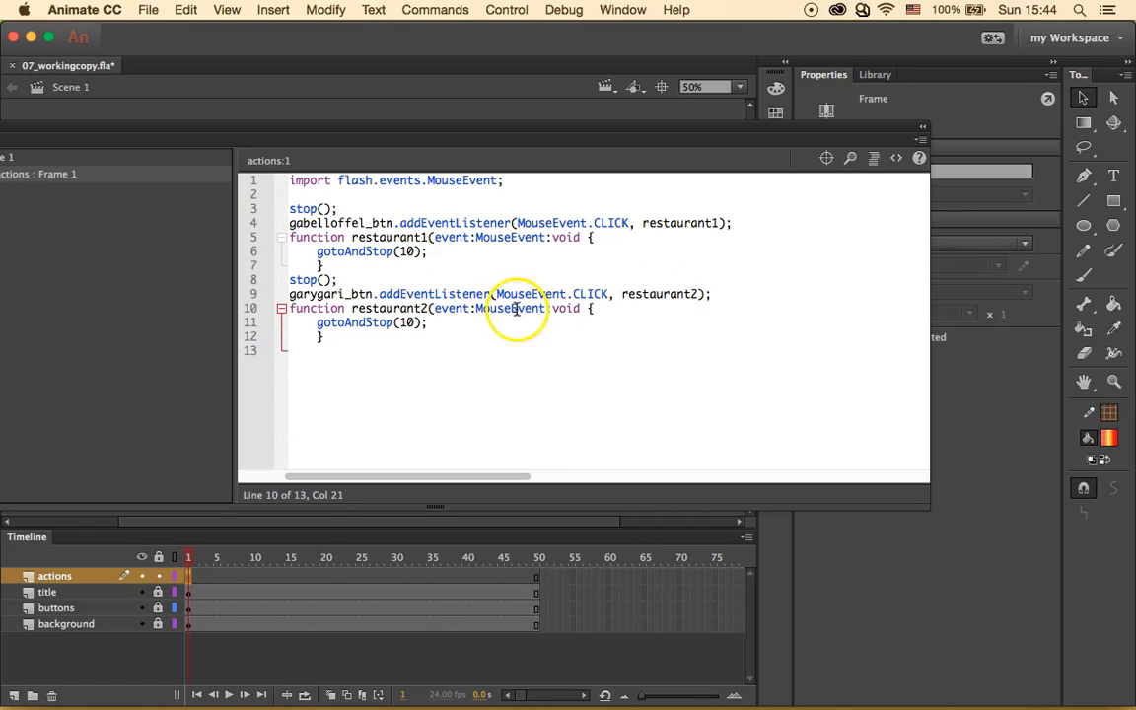
{"action": "left_click", "coordinate": [408, 323]}
{"action": "key", "text": "BackSpace"}
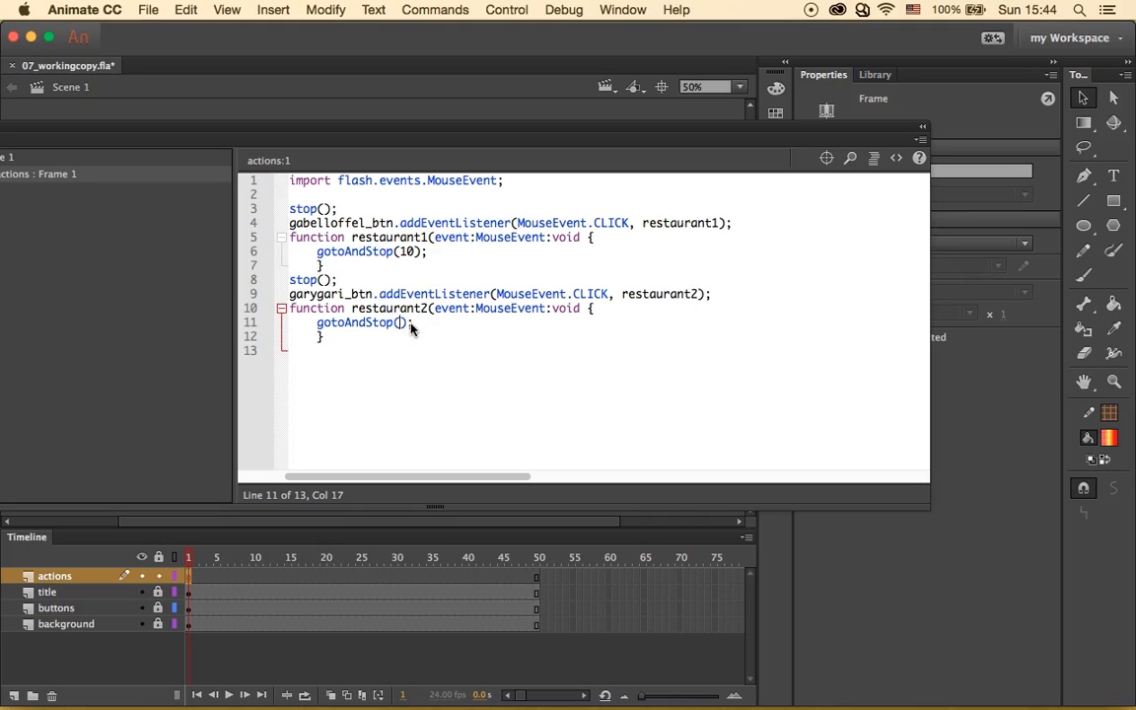
{"action": "type", "text": "20"}
Delete the duplicate "stop();" line above the garygari_btn listener.
{"action": "left_click_drag", "start_coordinate": [335, 340], "coordinate": [289, 280]}
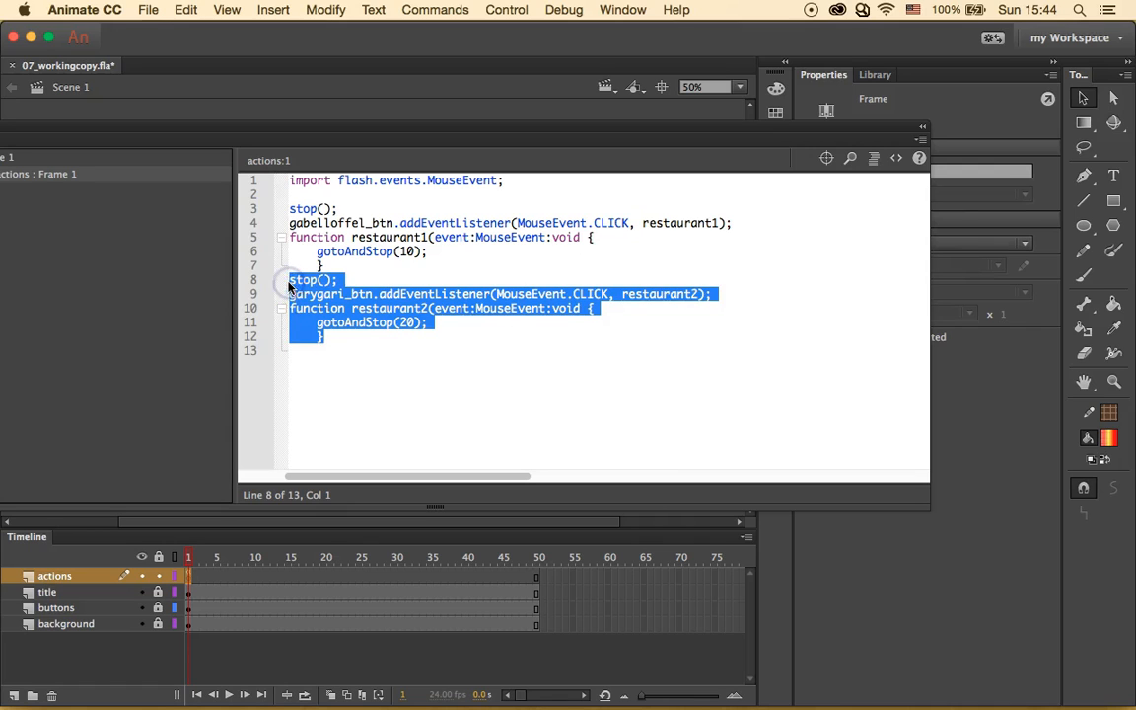
{"action": "left_click", "coordinate": [343, 269]}
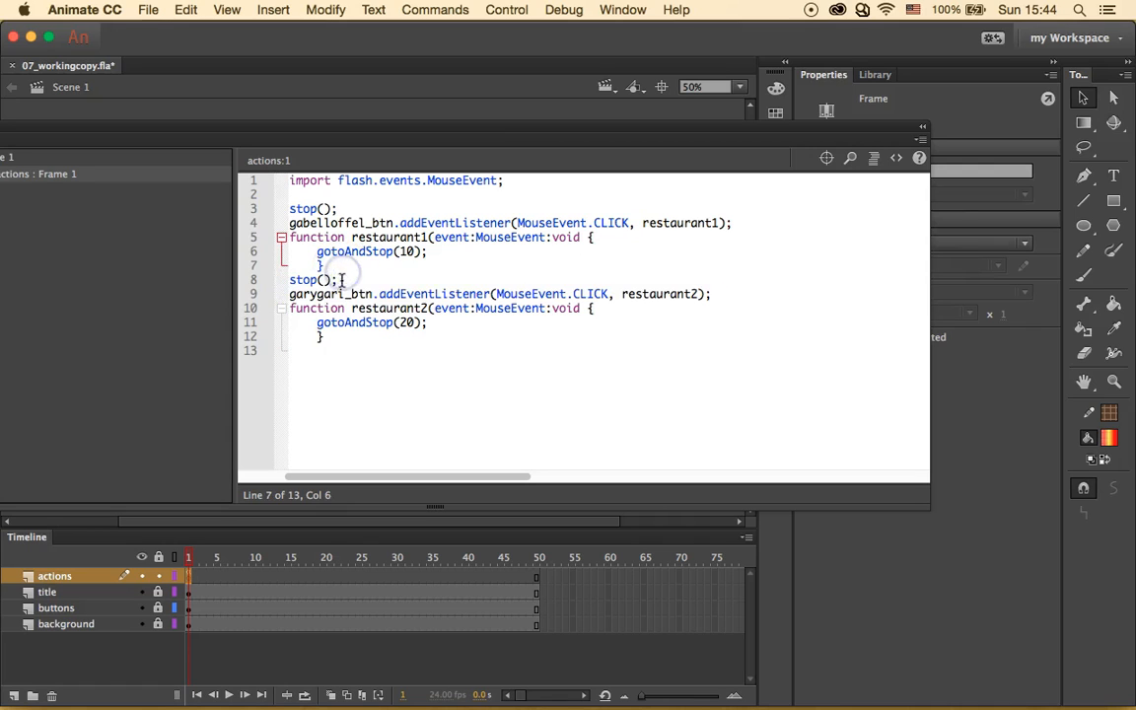
{"action": "left_click_drag", "start_coordinate": [340, 281], "coordinate": [290, 283]}
{"action": "key", "text": "BackSpace"}
{"action": "key", "text": "BackSpace"}
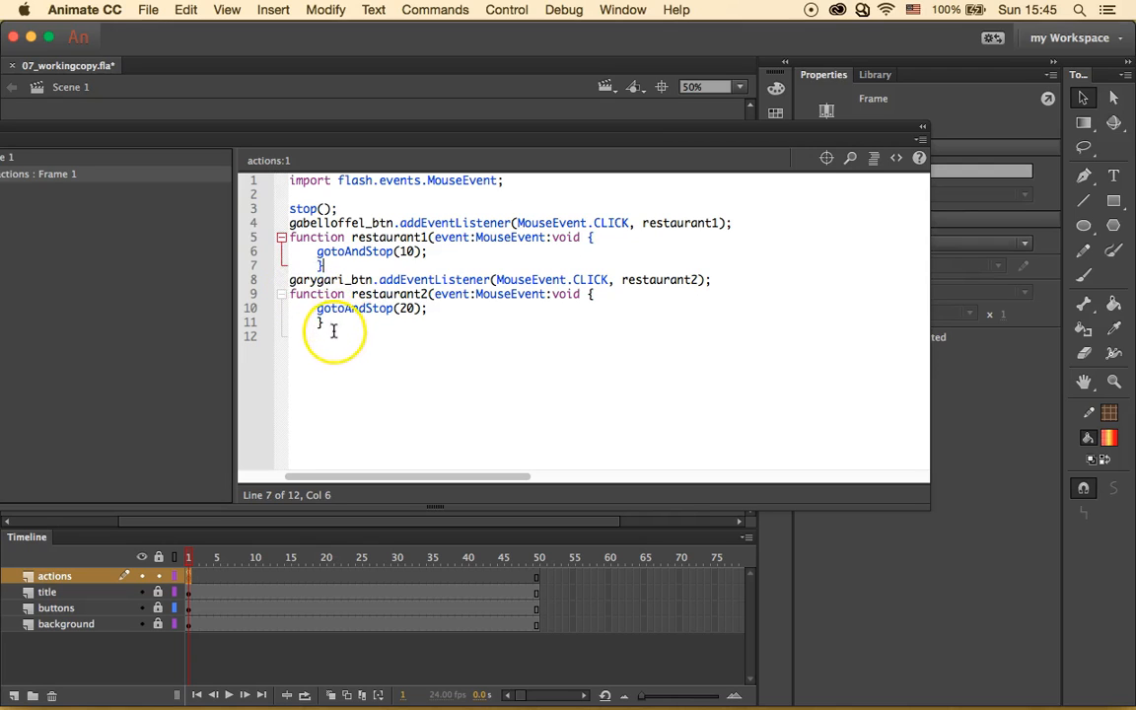
Duplicate the garygari_btn listener and its restaurant2 function directly below the existing block.
{"action": "left_click", "coordinate": [329, 325]}
{"action": "left_click_drag", "start_coordinate": [330, 325], "coordinate": [284, 286]}
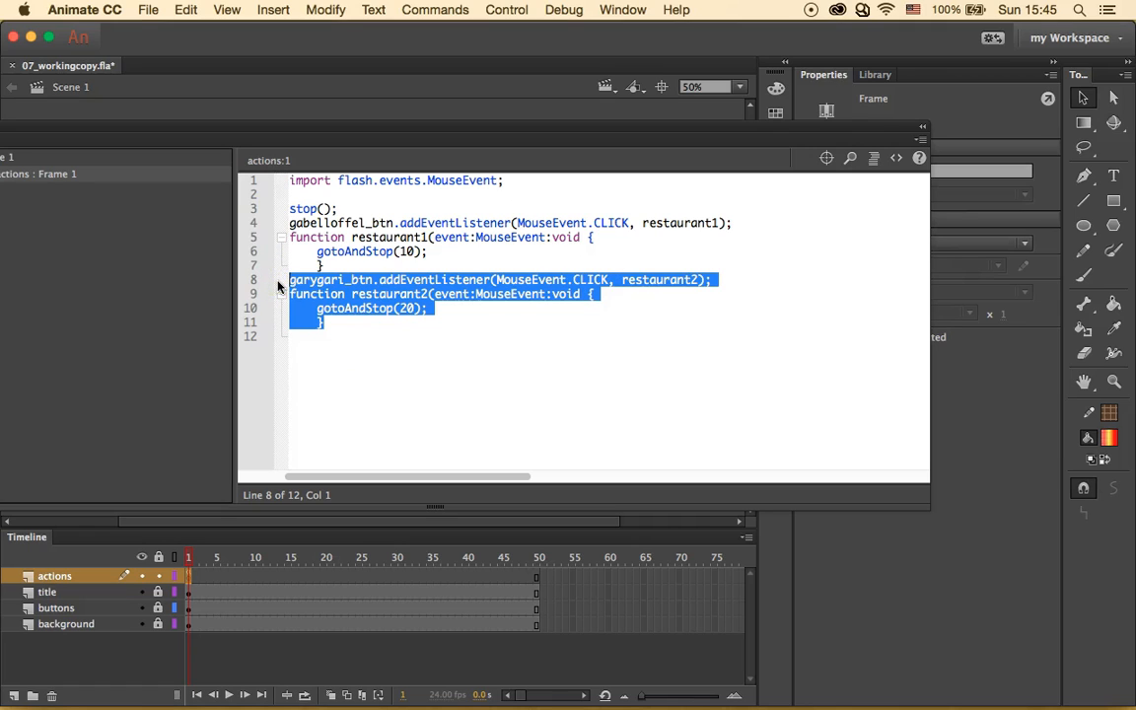
{"action": "left_click", "coordinate": [329, 322]}
{"action": "key", "text": "Return"}
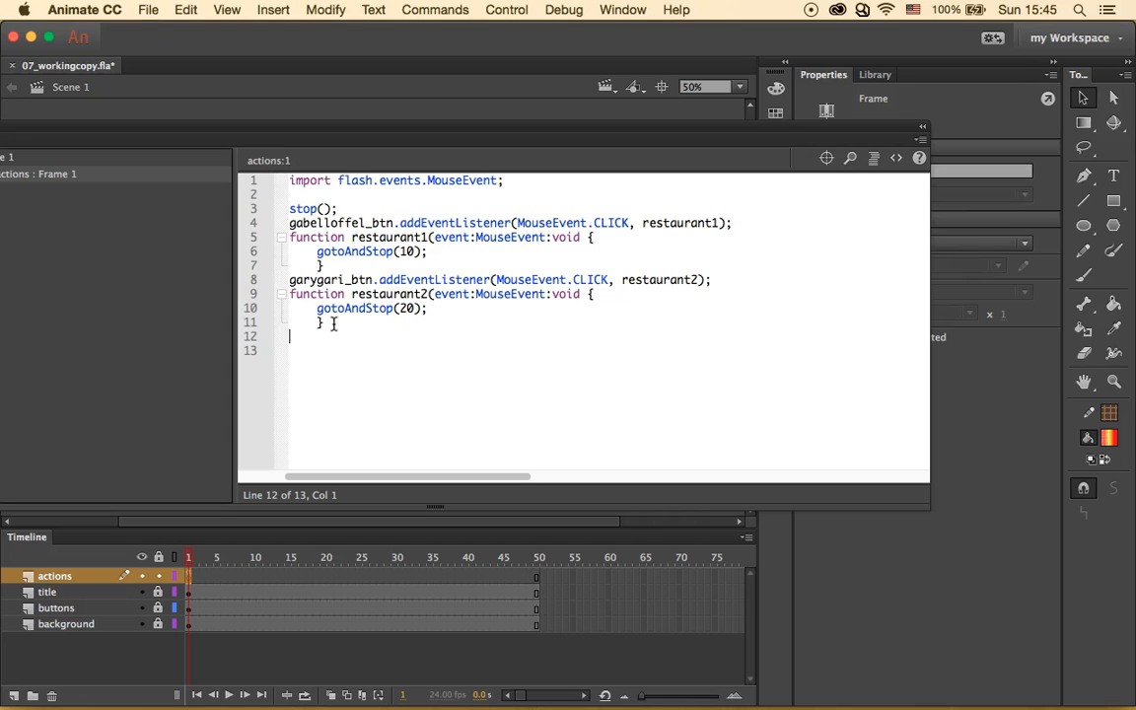
{"action": "type", "text": "garygari_btn.addEventListener(MouseEvent.CLICK, restaurant2); function restaurant2(event:MouseEvent:void {     gotoAndStop(20);     }"}
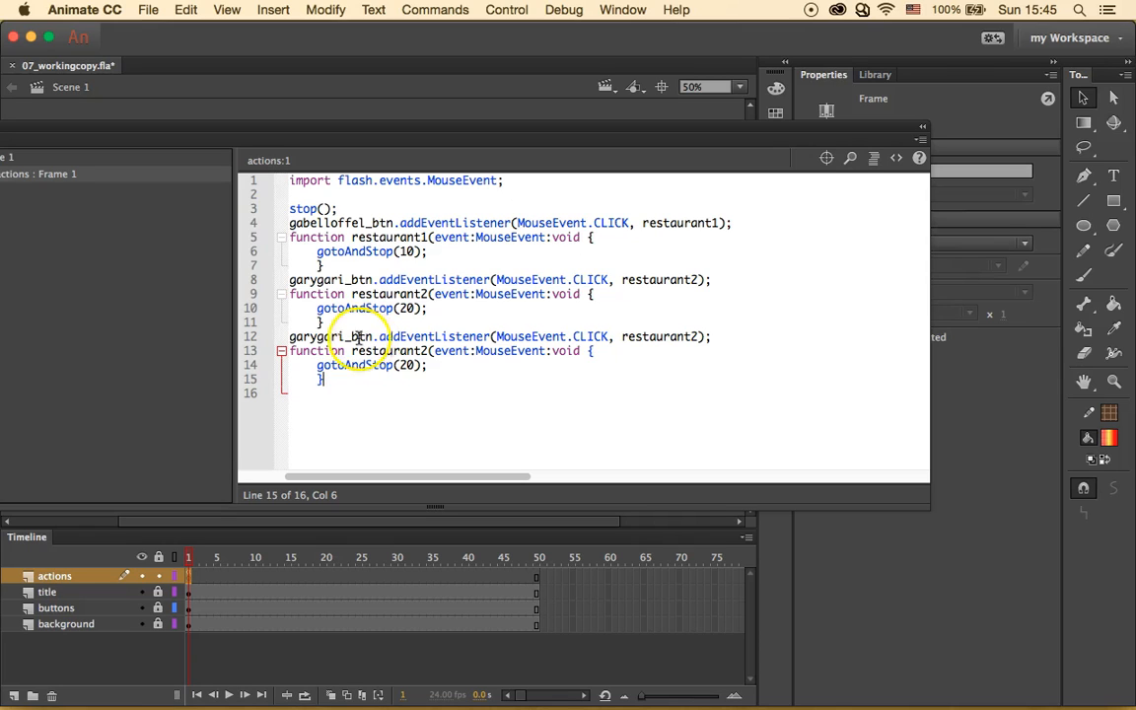
Change the button instance name in the second garygari_btn listener line to "ilpiatto_btn".
{"action": "left_click_drag", "start_coordinate": [344, 336], "coordinate": [286, 332]}
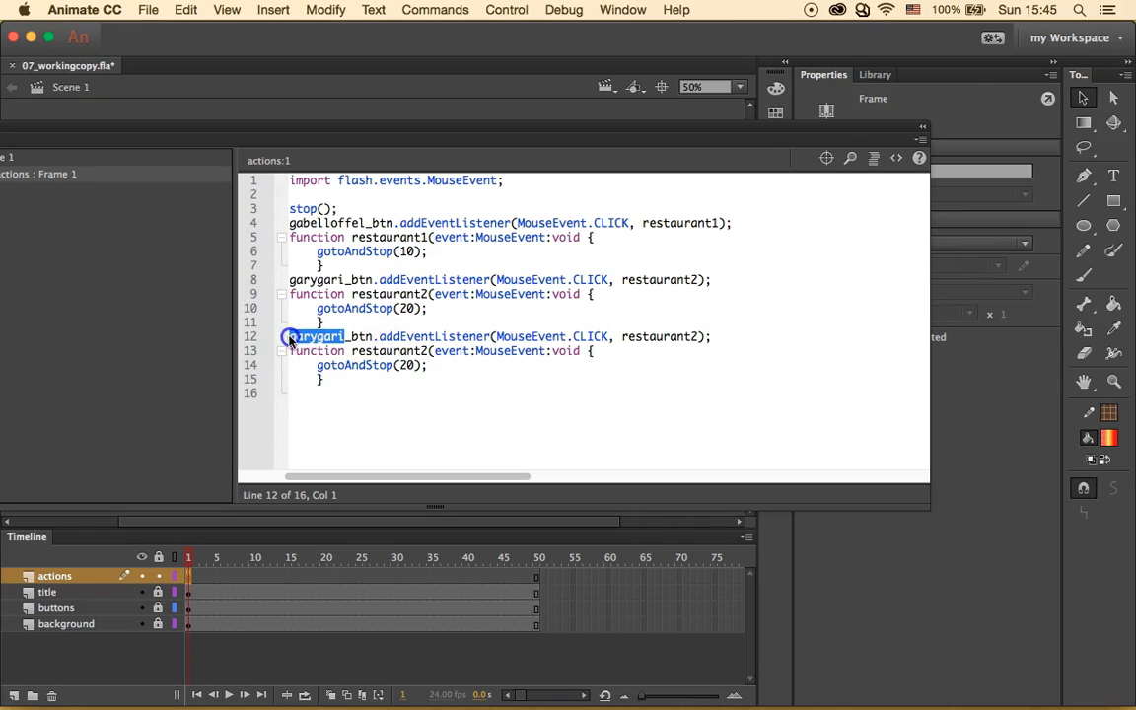
{"action": "type", "text": "il"}
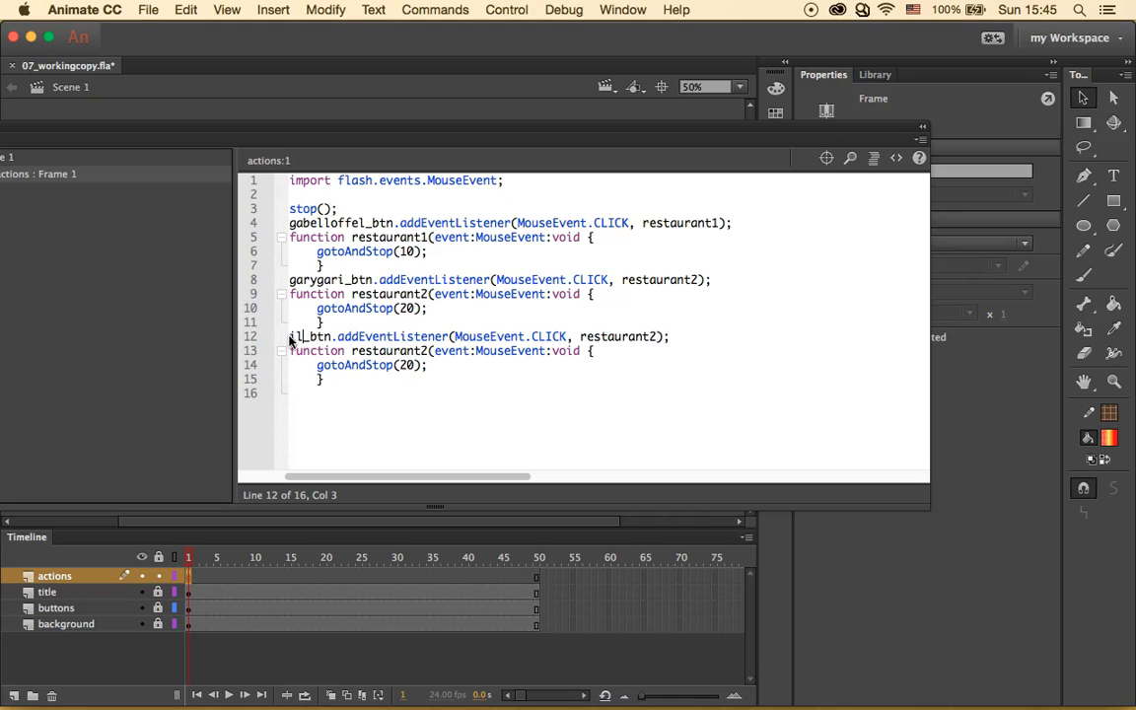
{"action": "type", "text": "pio"}
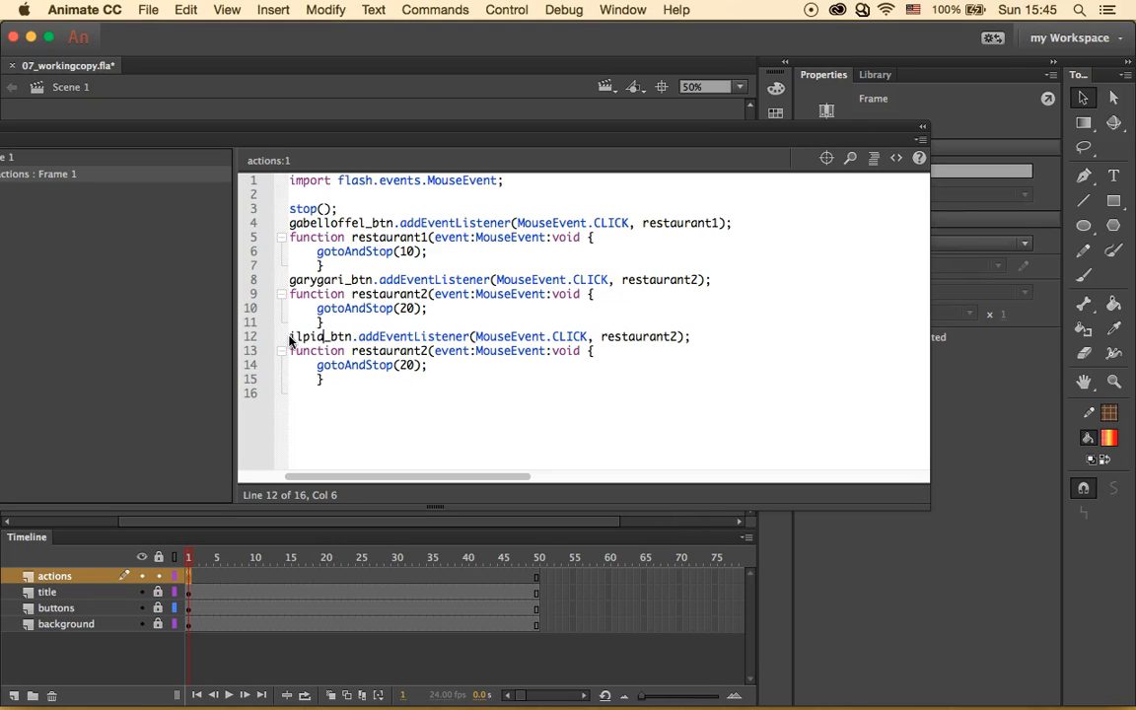
{"action": "key", "text": "BackSpace"}
{"action": "type", "text": "atto"}
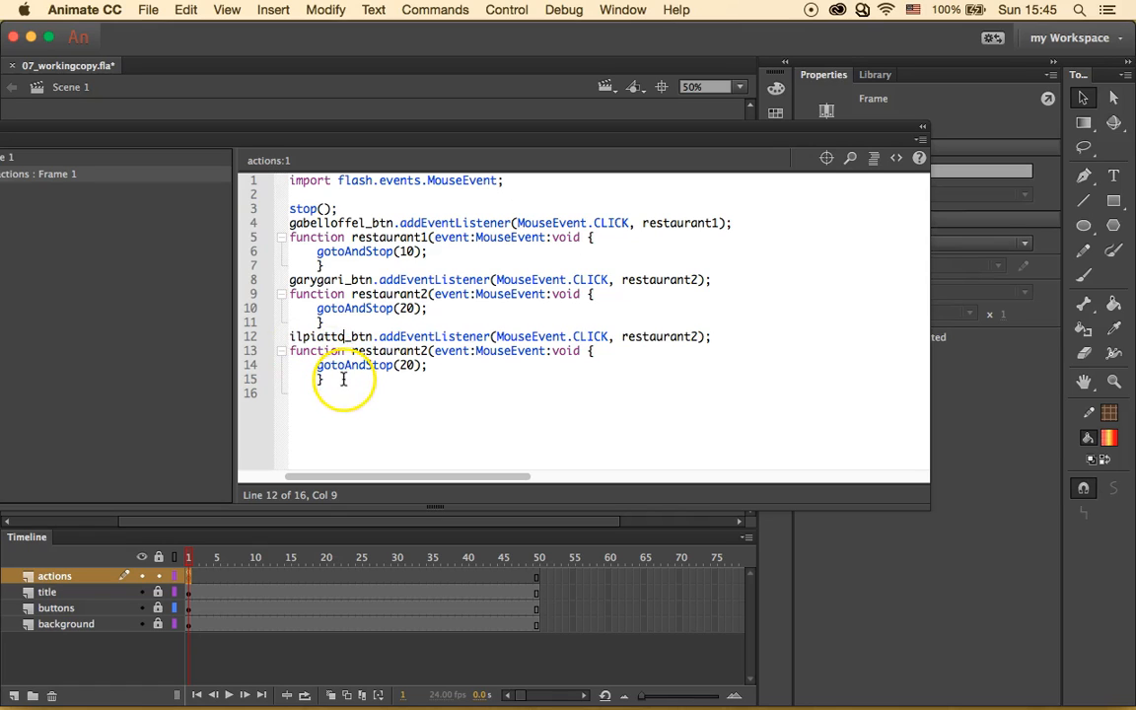
Rename the function to restaurant3 in the ilpiatto_btn listener and its function header, and set its gotoAndStop frame to 30.
{"action": "left_click", "coordinate": [696, 336]}
{"action": "key", "text": "BackSpace"}
{"action": "type", "text": "3"}
{"action": "left_click", "coordinate": [430, 351]}
{"action": "type", "text": "3"}
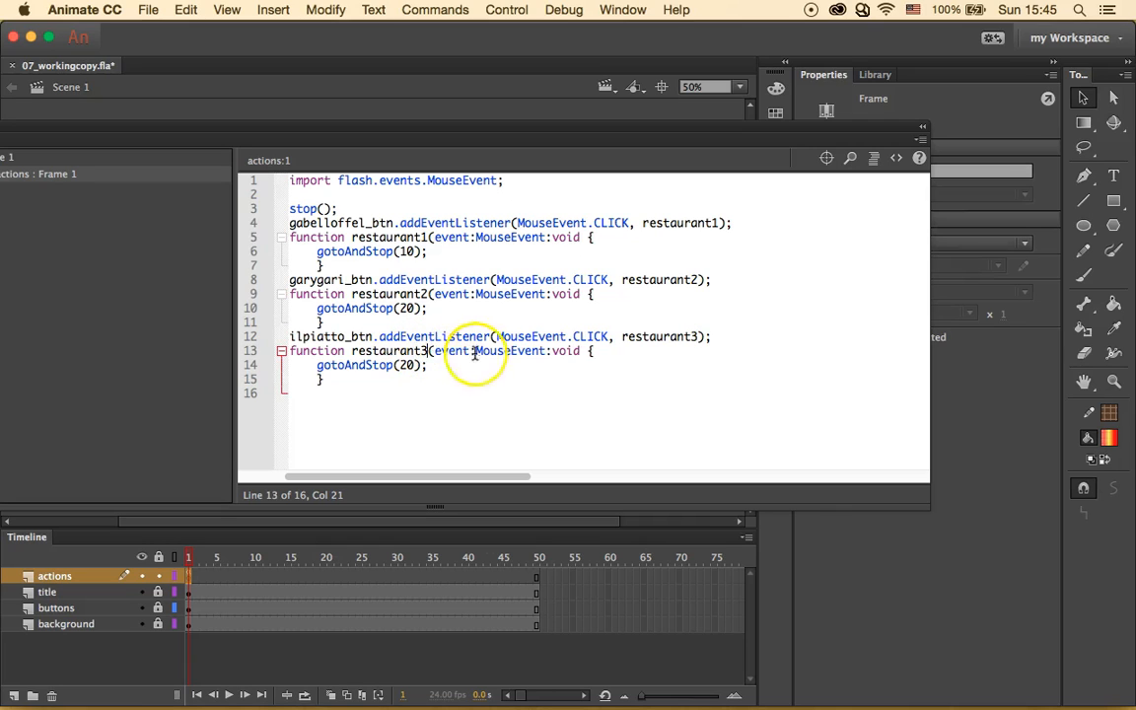
{"action": "left_click", "coordinate": [410, 366]}
{"action": "key", "text": "BackSpace"}
{"action": "type", "text": "3"}
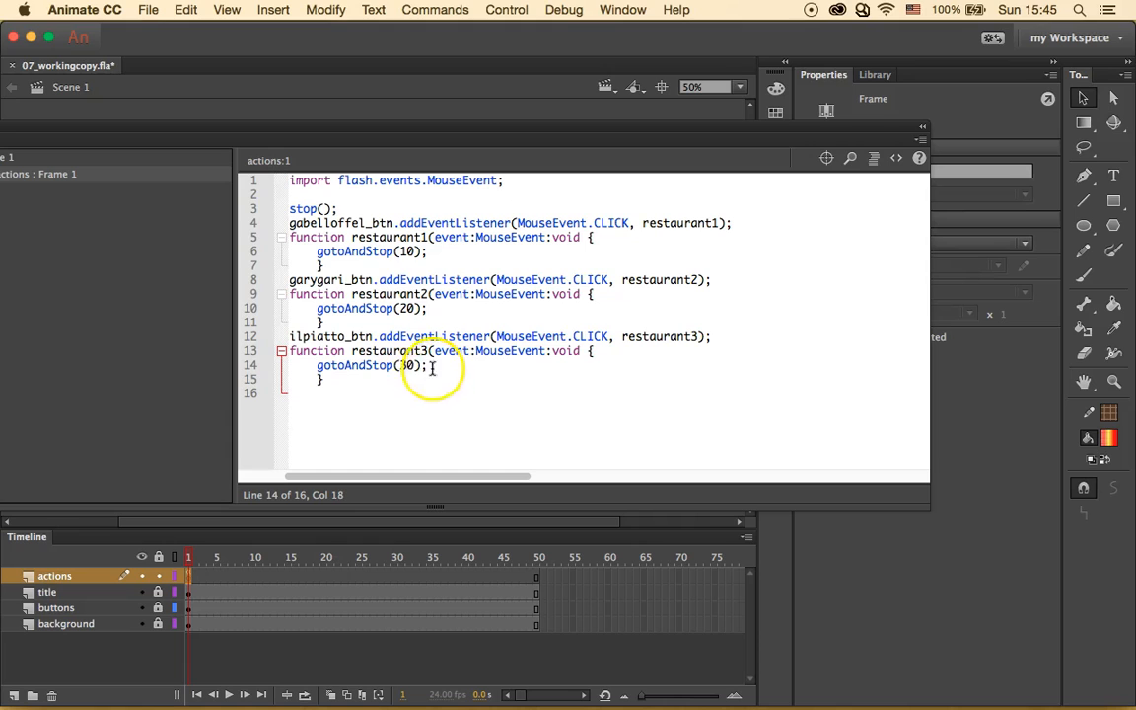
Duplicate the ilpiatto_btn listener and its restaurant3 function on a new line below the block.
{"action": "left_click_drag", "start_coordinate": [324, 381], "coordinate": [291, 338]}
{"action": "key", "text": "super+c"}
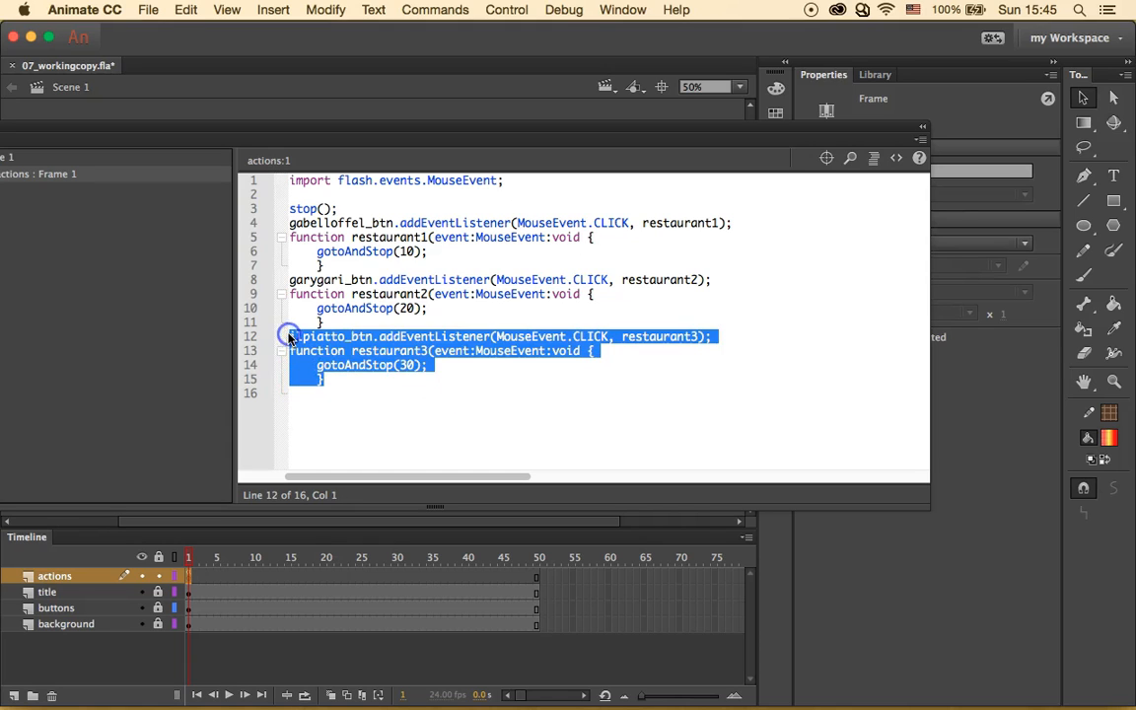
{"action": "left_click", "coordinate": [338, 377]}
{"action": "key", "text": "Return"}
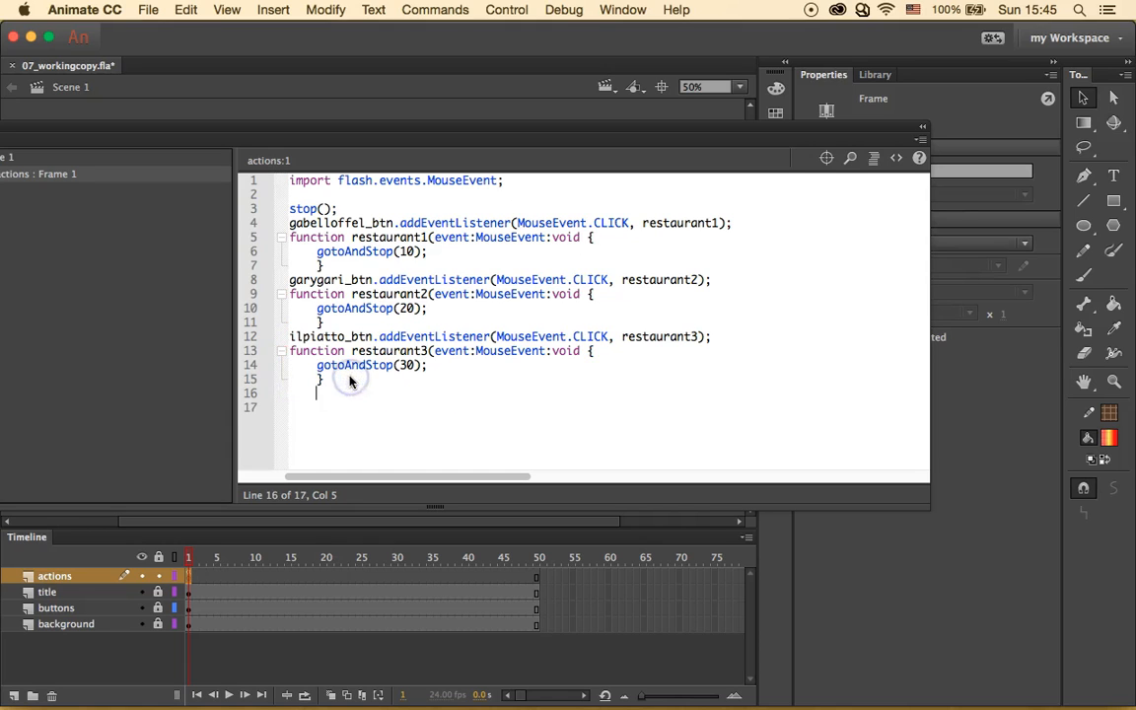
{"action": "key", "text": "super+v"}
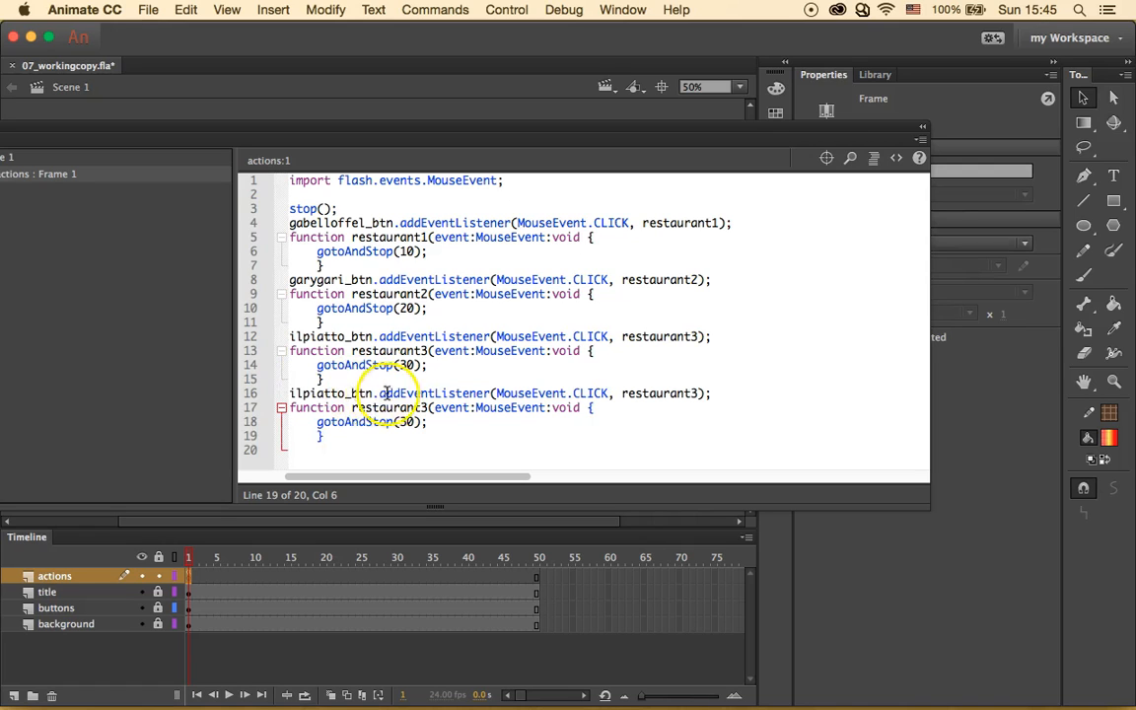
Change the button instance name in the last listener line to "pierreplatters_btn".
{"action": "left_click_drag", "start_coordinate": [344, 392], "coordinate": [293, 399]}
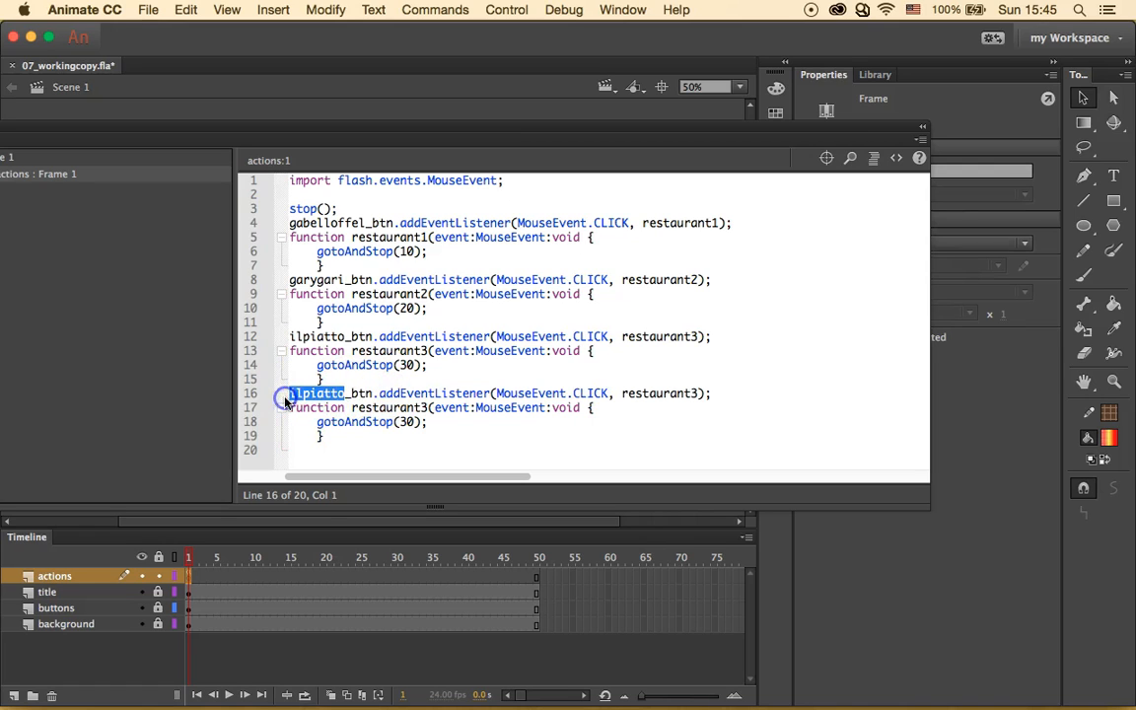
{"action": "type", "text": "pie"}
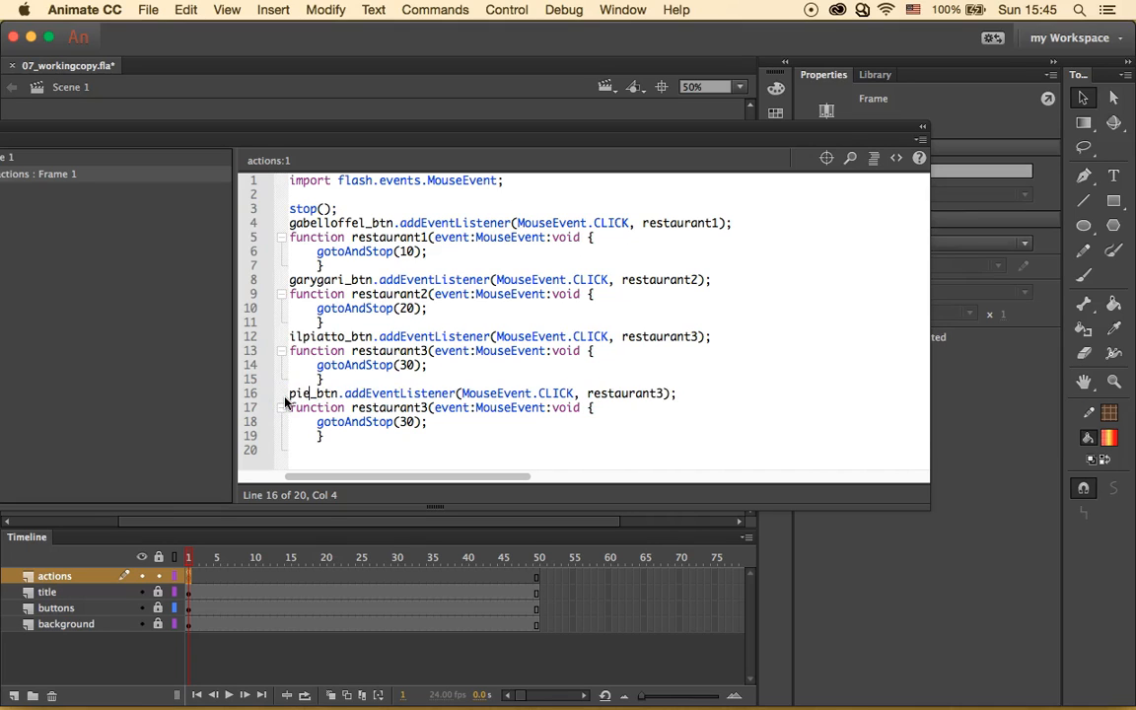
{"action": "type", "text": "rre"}
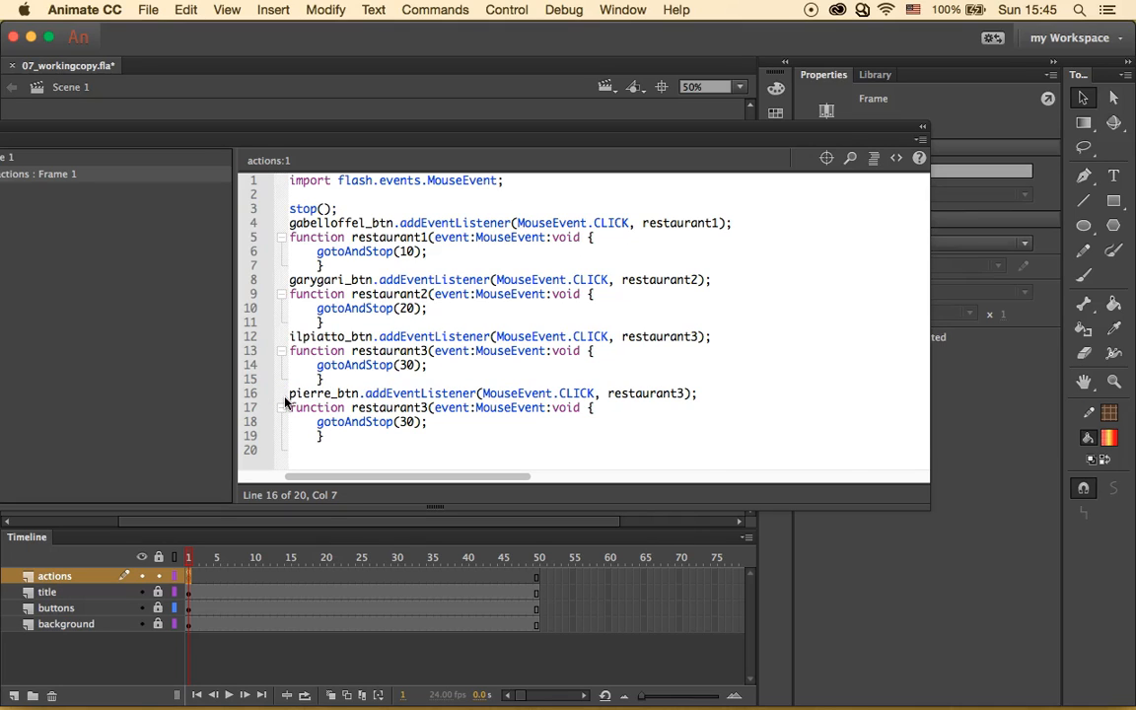
{"action": "type", "text": "platters"}
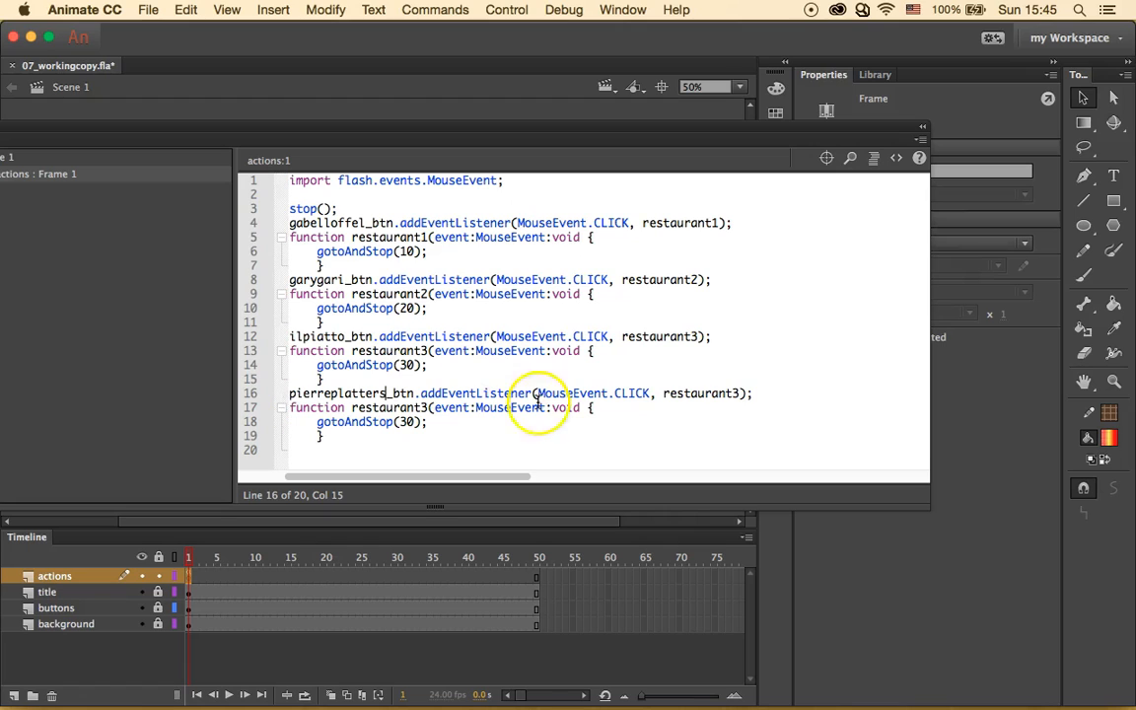
Rename the function to restaurant4 in the pierreplatters_btn listener and its function header, and set its gotoAndStop frame to 40.
{"action": "left_click", "coordinate": [737, 398]}
{"action": "key", "text": "BackSpace"}
{"action": "type", "text": "4"}
{"action": "left_click", "coordinate": [426, 410]}
{"action": "key", "text": "BackSpace"}
{"action": "type", "text": "4"}
{"action": "left_click", "coordinate": [408, 424]}
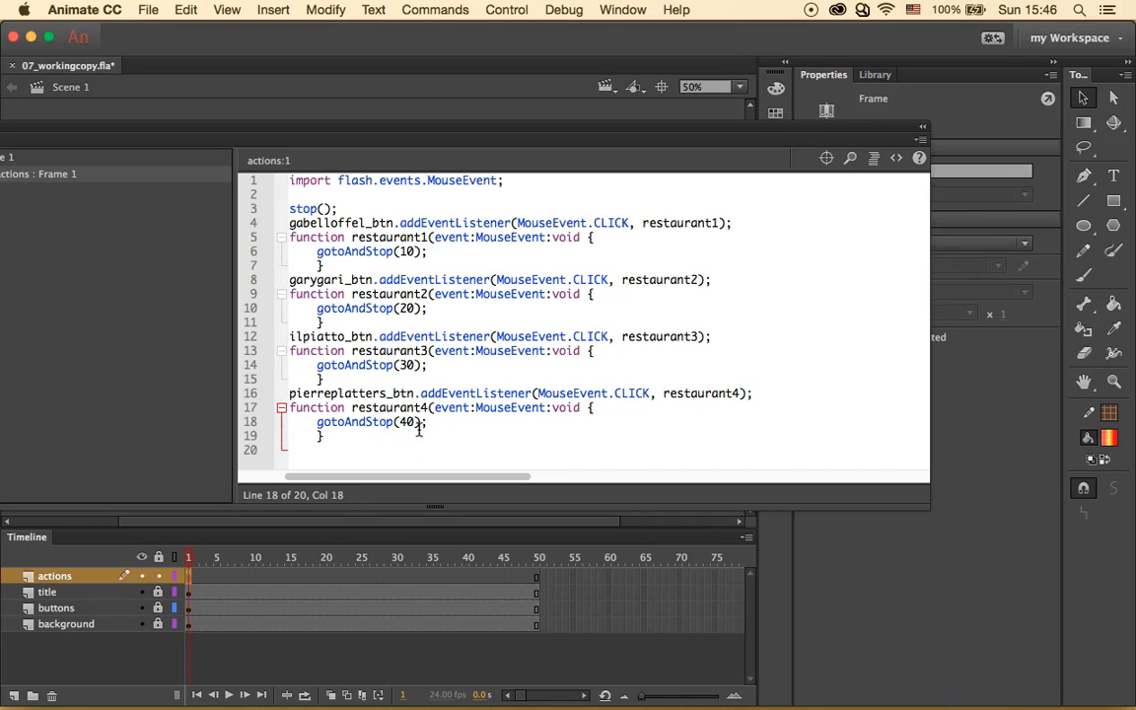
Close the finished script on the actions layer and test the movie.
{"action": "type", "text": "4"}
{"action": "left_click", "coordinate": [404, 438]}
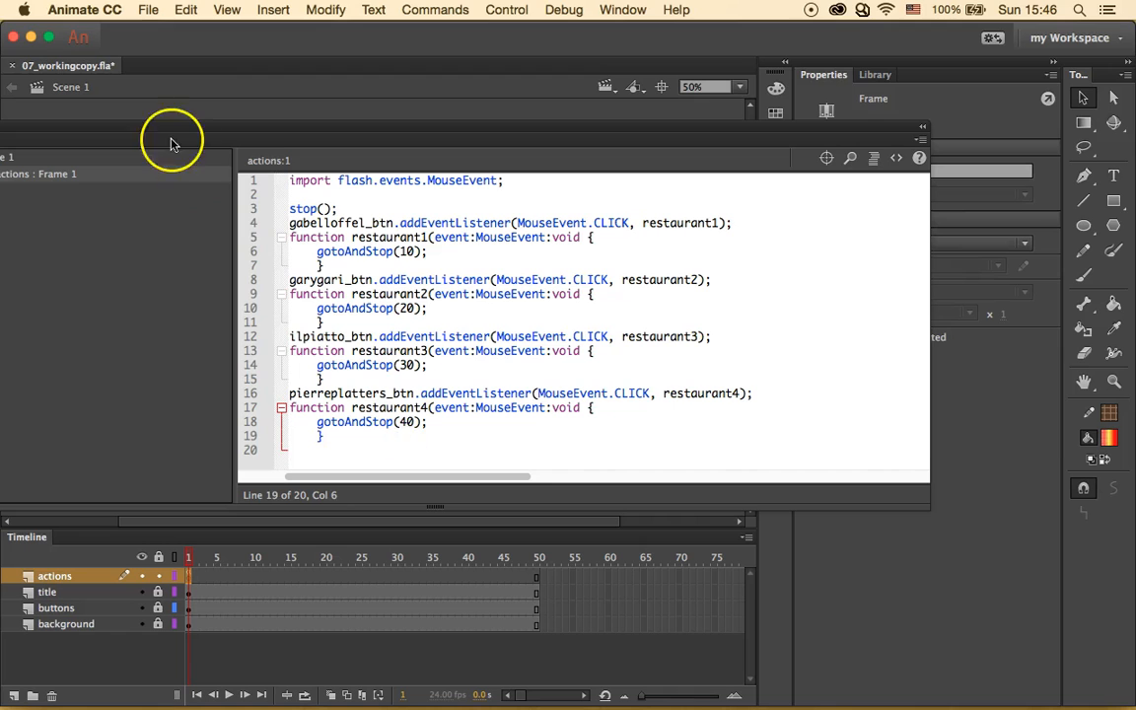
{"action": "left_click_drag", "start_coordinate": [84, 119], "coordinate": [139, 114]}
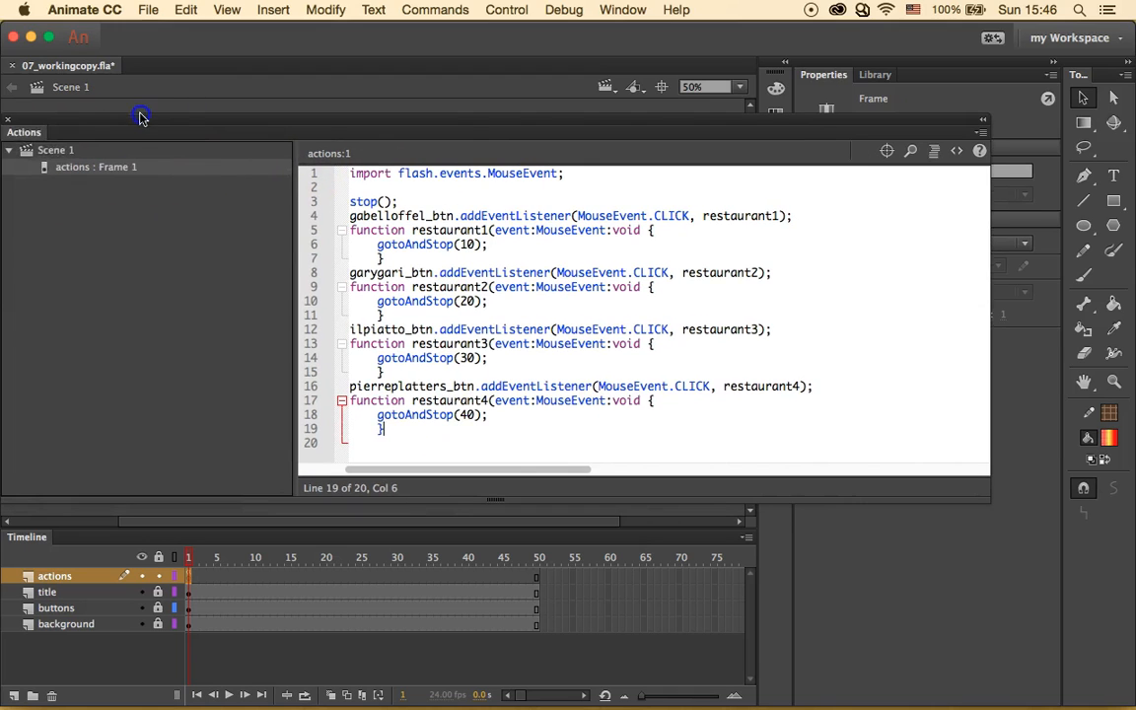
{"action": "left_click", "coordinate": [10, 121]}
{"action": "left_click", "coordinate": [284, 151]}
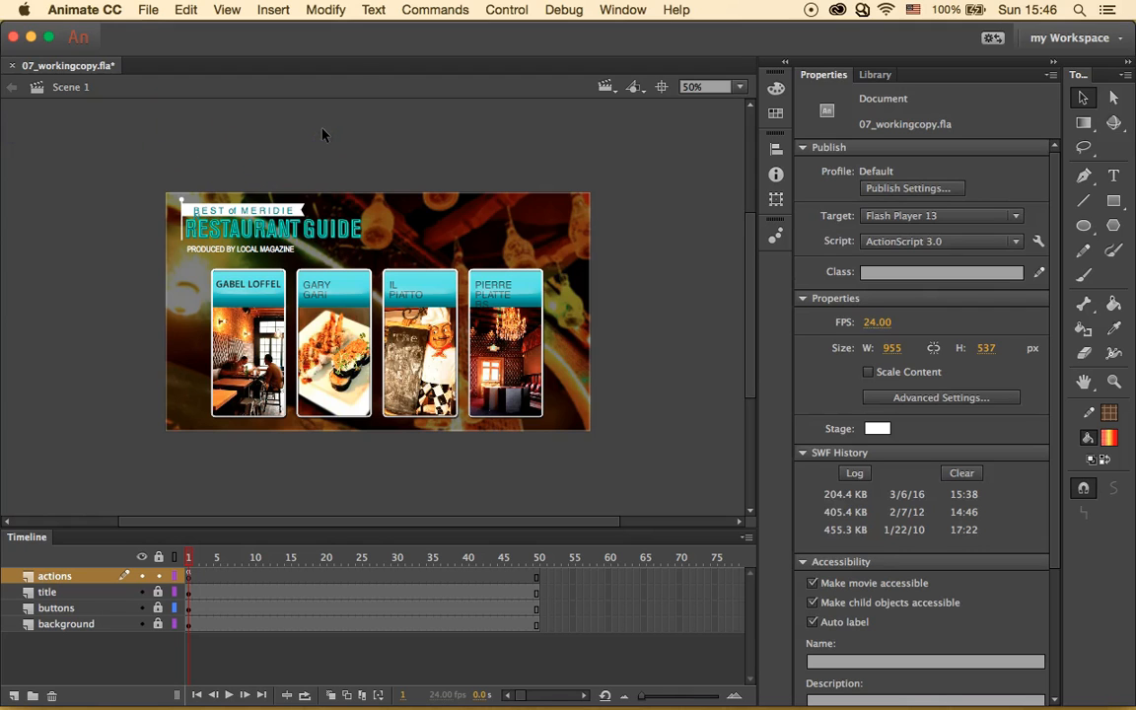
{"action": "left_click", "coordinate": [506, 9]}
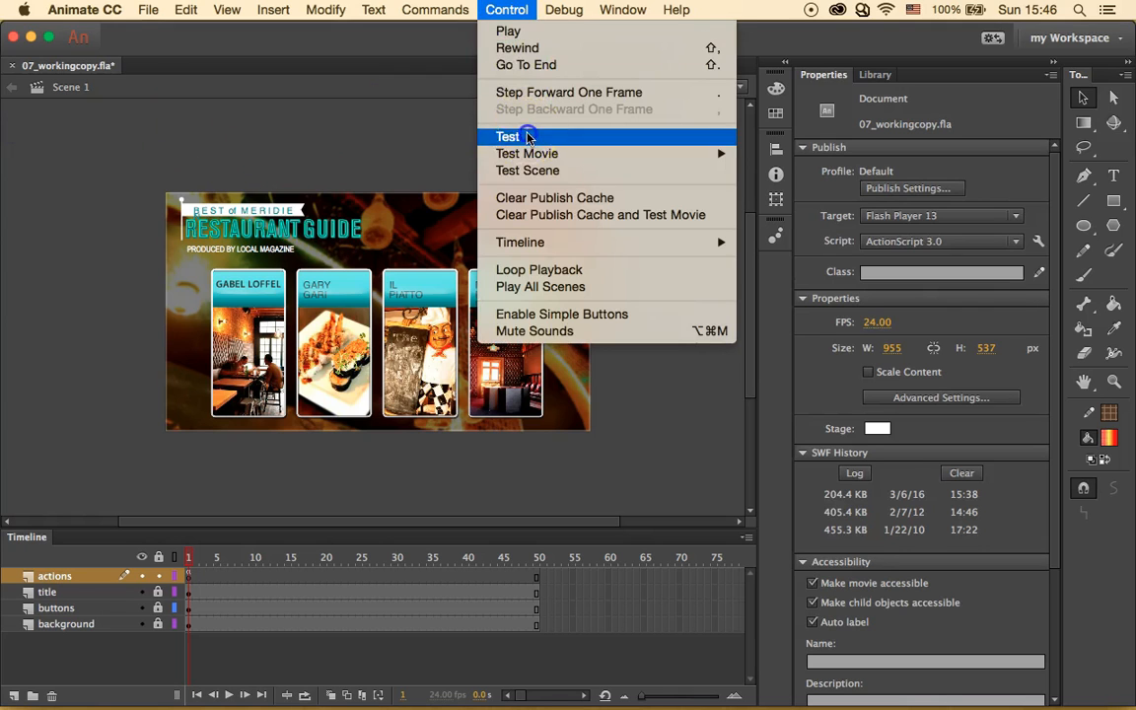
{"action": "left_click", "coordinate": [525, 134]}
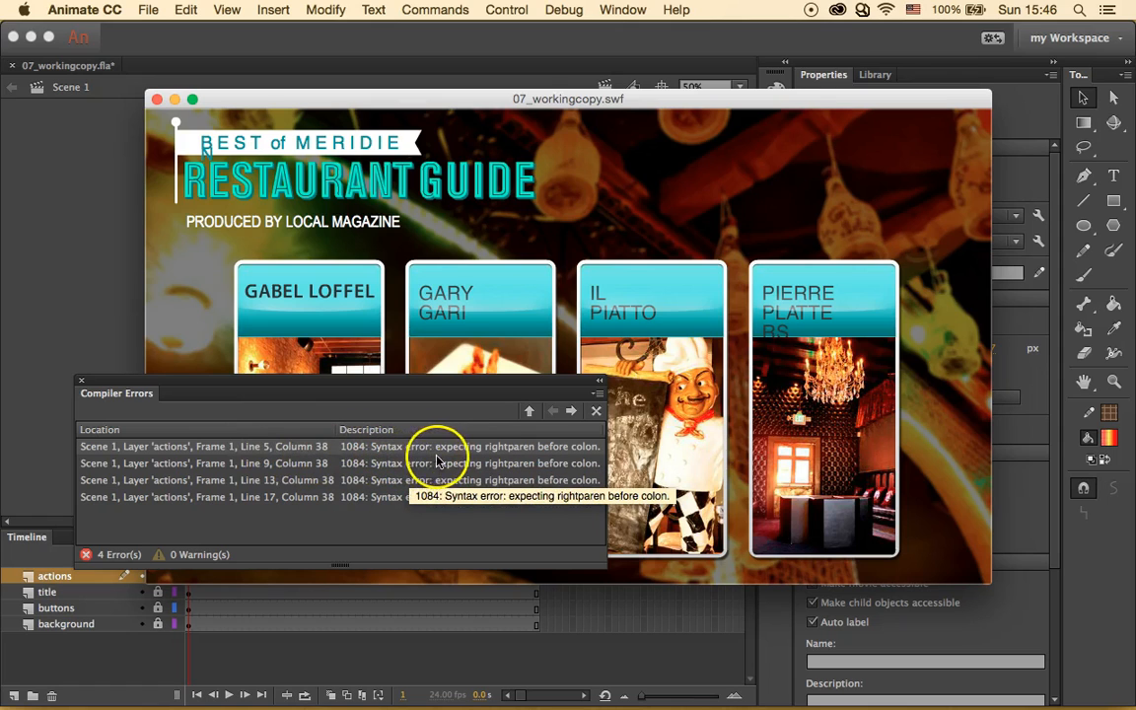
Open the script at the first compiler error and add the missing closing parenthesis after MouseEvent in the restaurant1 to restaurant4 function headers.
{"action": "double_click", "coordinate": [500, 452]}
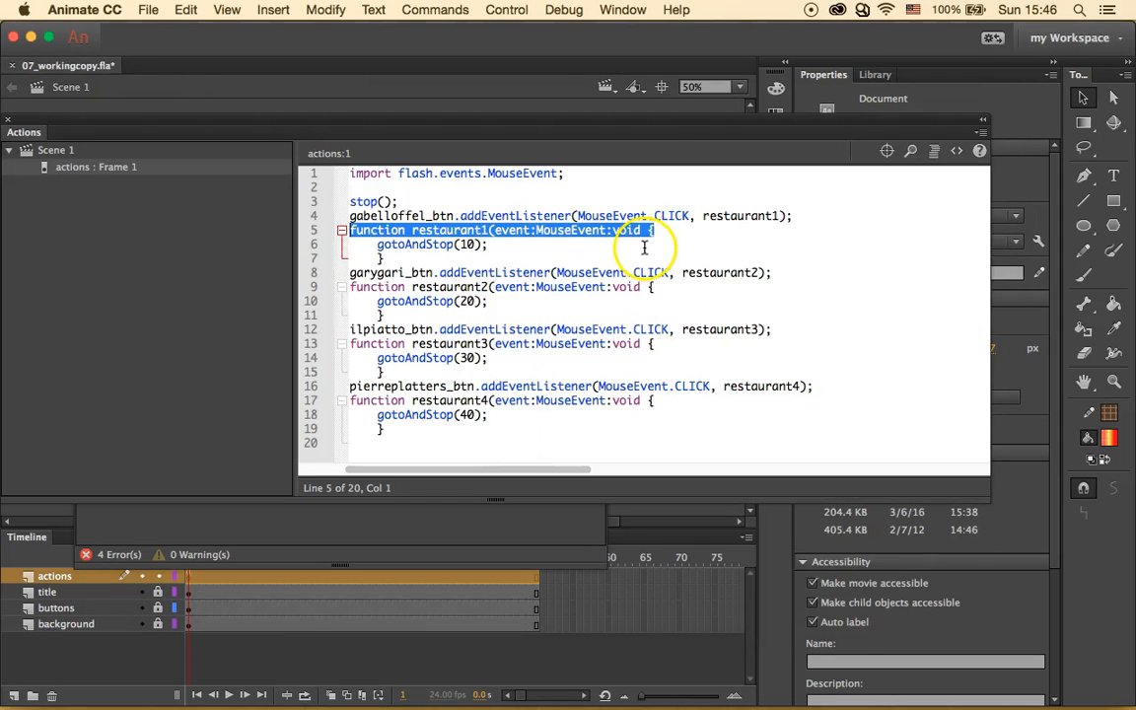
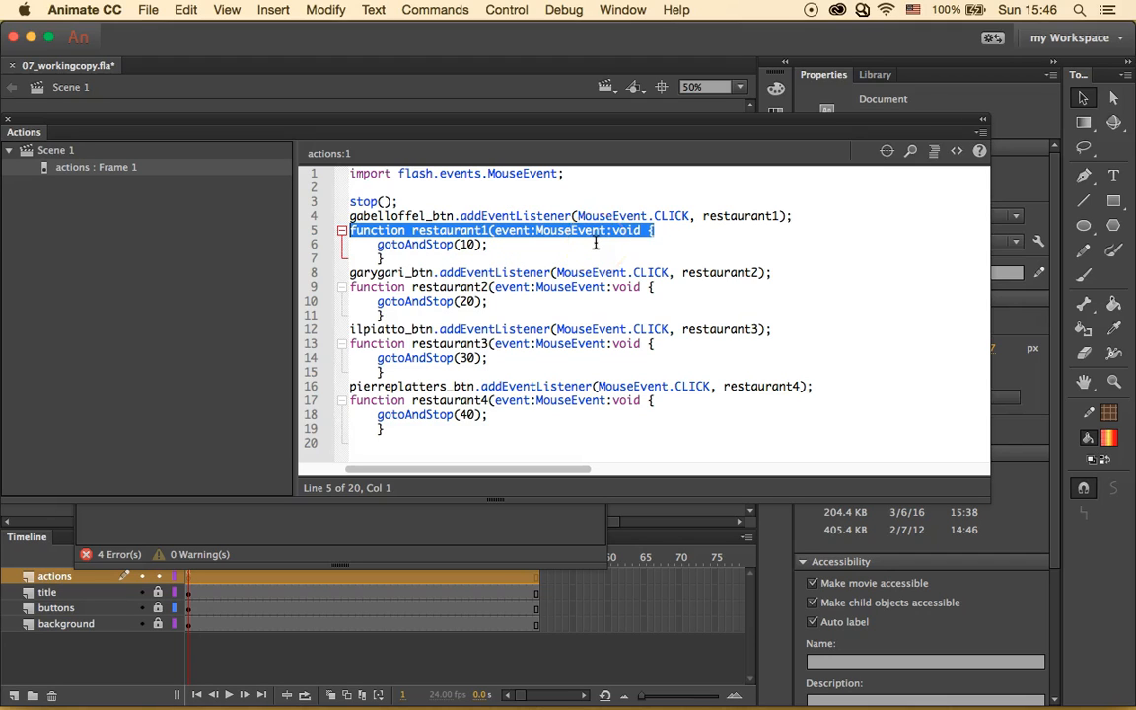
{"action": "left_click", "coordinate": [606, 231]}
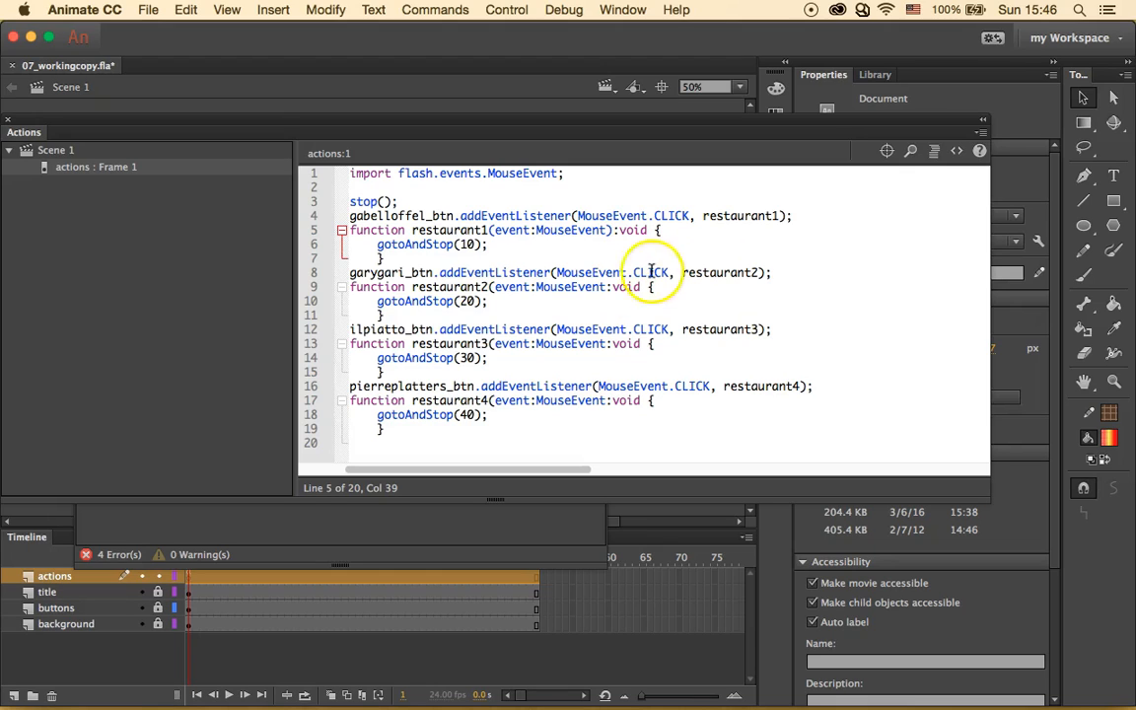
{"action": "left_click", "coordinate": [604, 287]}
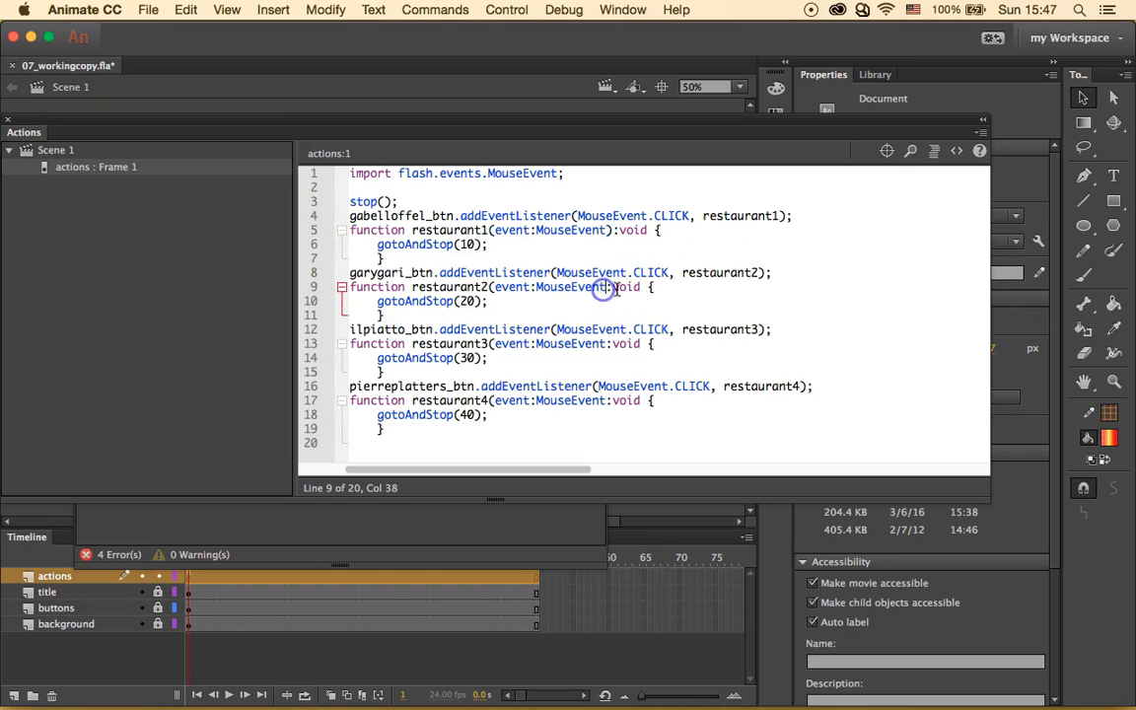
{"action": "type", "text": ")"}
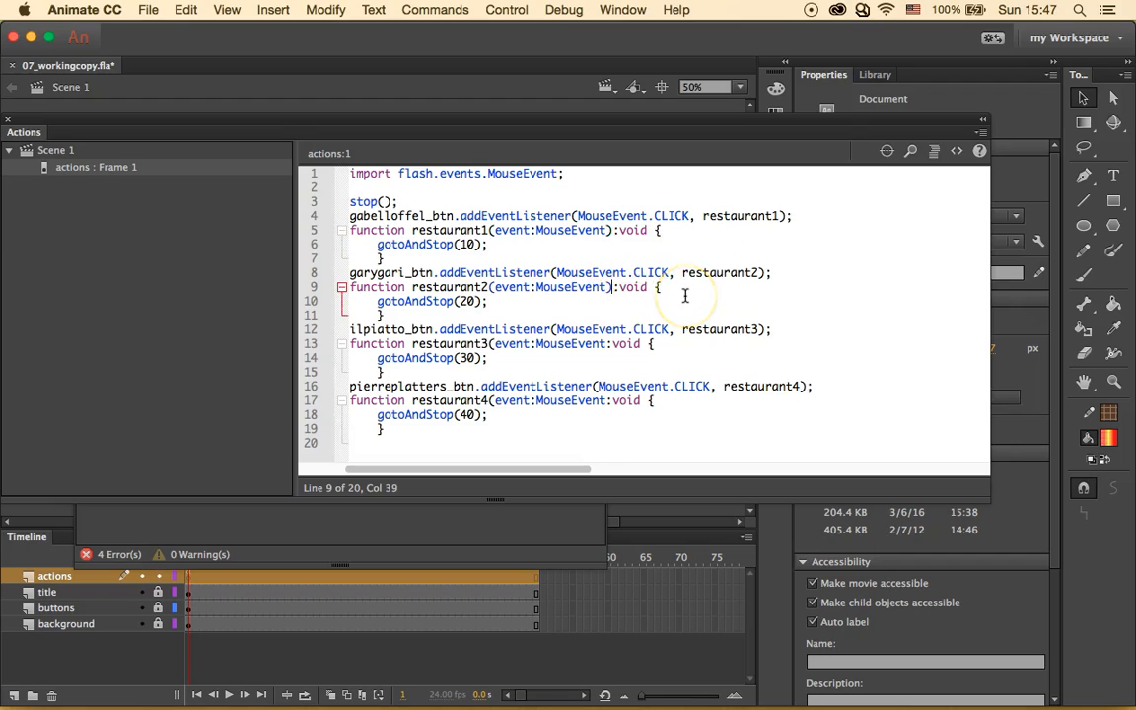
{"action": "left_click", "coordinate": [611, 343]}
{"action": "type", "text": ")"}
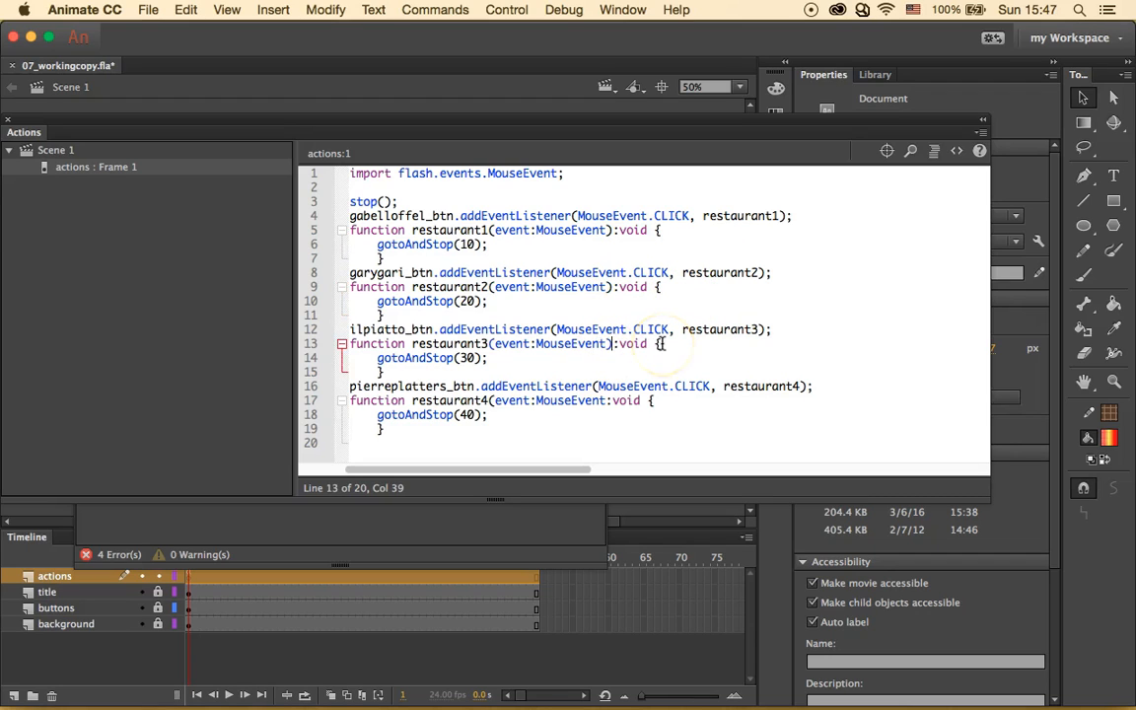
{"action": "left_click", "coordinate": [605, 402]}
{"action": "type", "text": ")"}
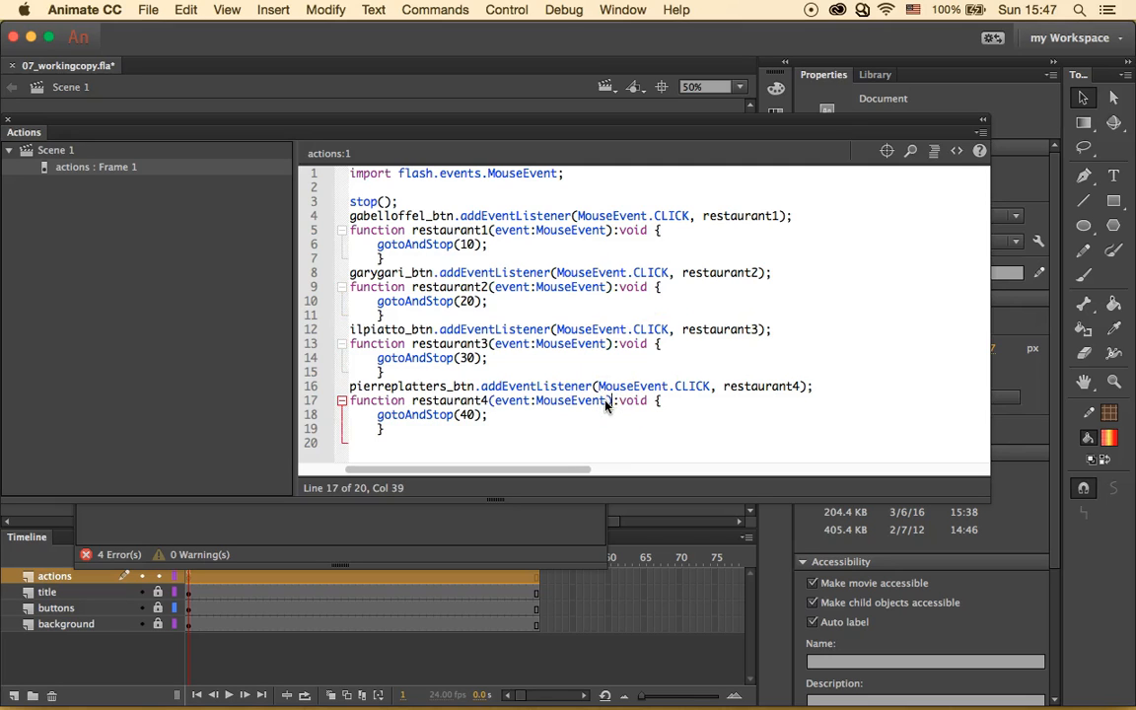
Close the script and the compiler error list, retest the movie, and check the restaurant buttons' rollover states.
{"action": "left_click", "coordinate": [8, 122]}
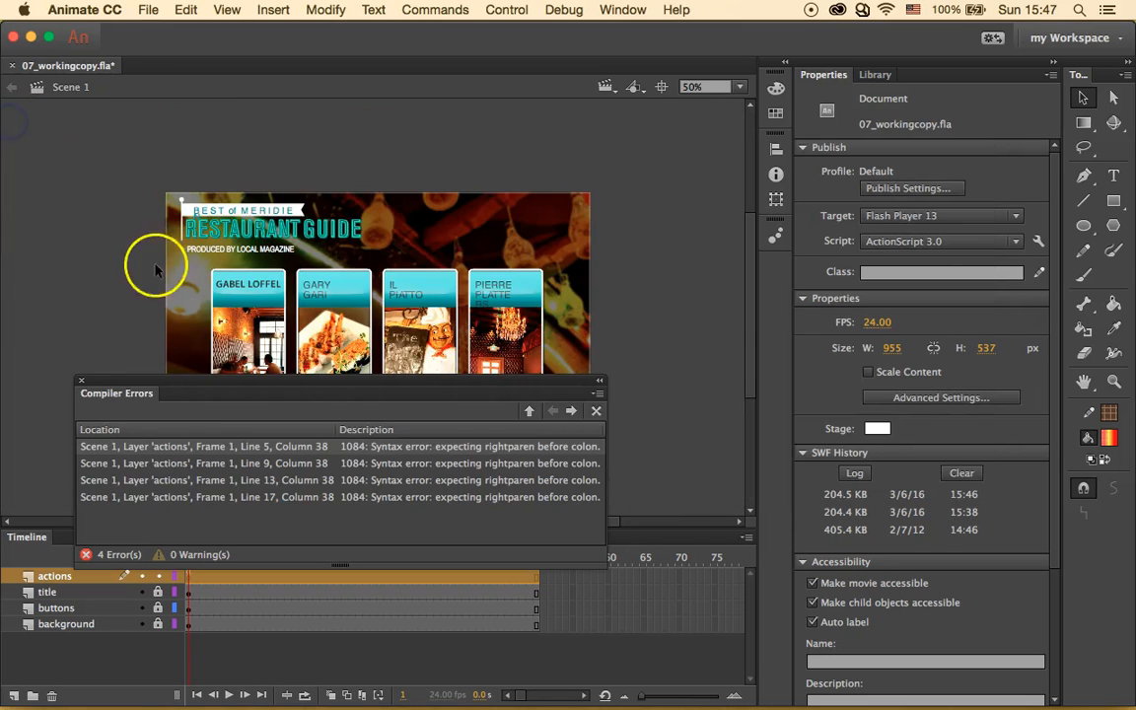
{"action": "left_click", "coordinate": [83, 388]}
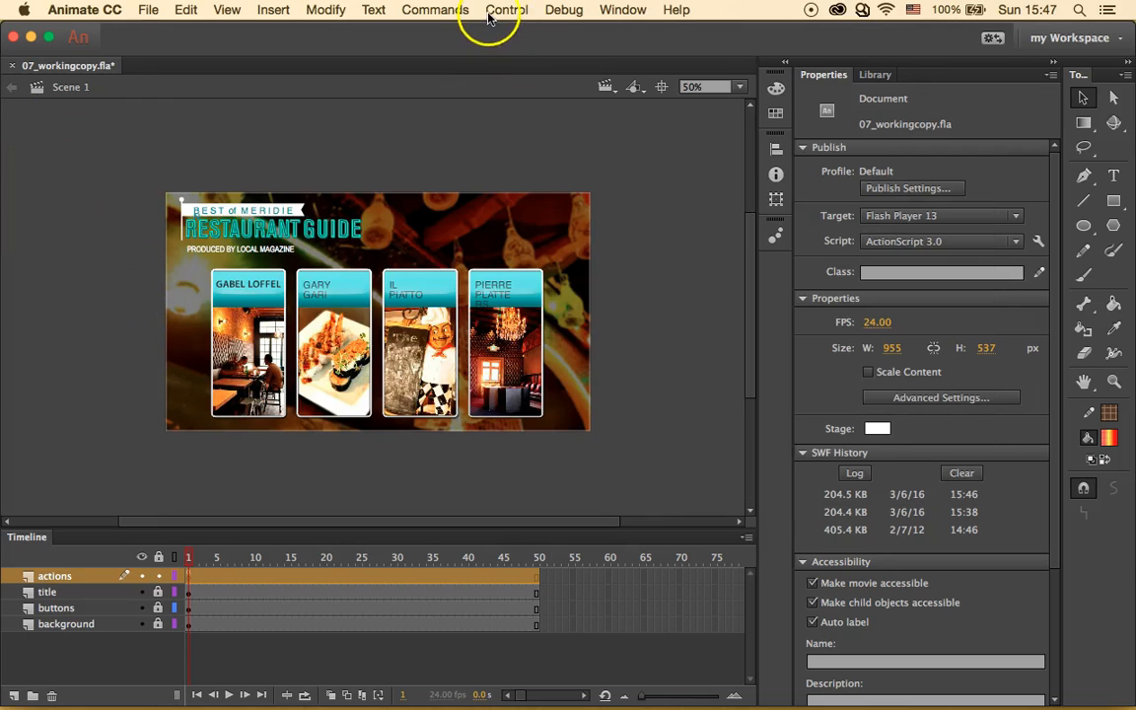
{"action": "left_click", "coordinate": [505, 10]}
{"action": "left_click", "coordinate": [530, 138]}
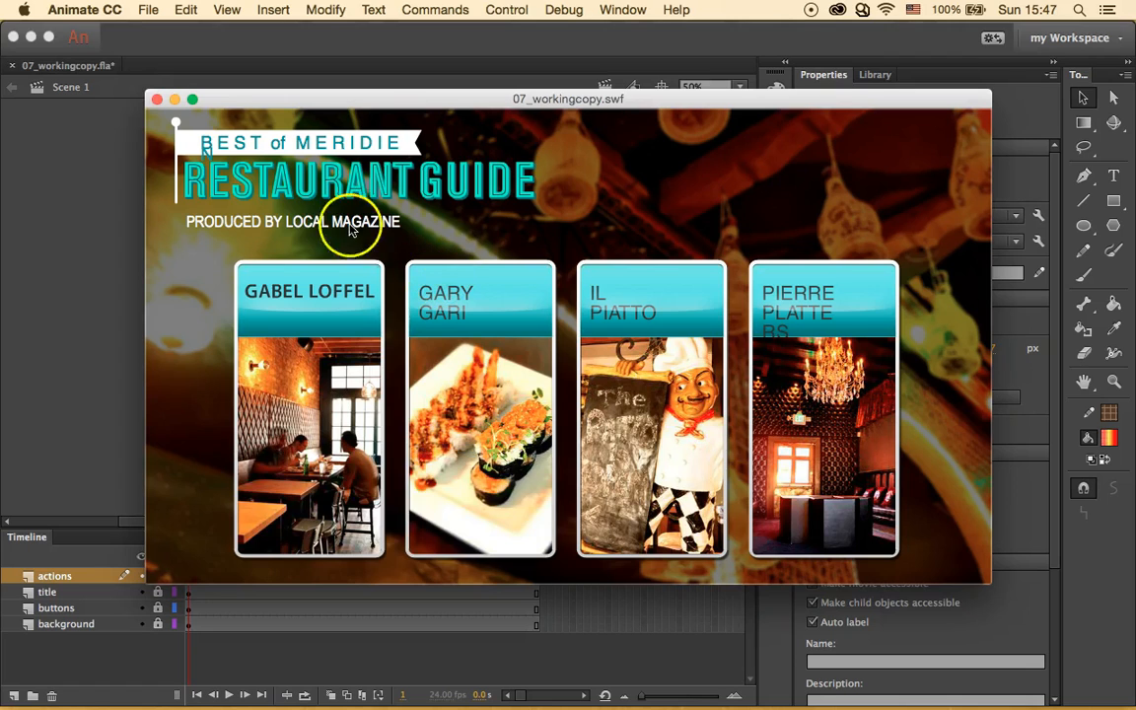
{"action": "mouse_move", "coordinate": [373, 343]}
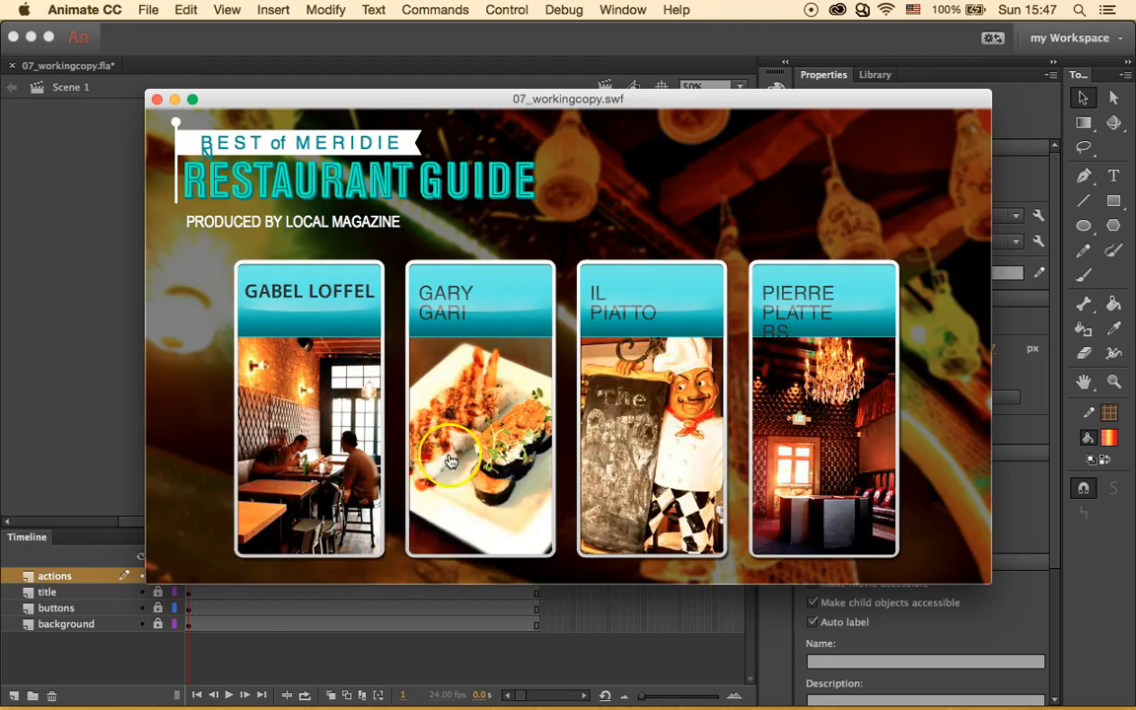
{"action": "mouse_move", "coordinate": [712, 308]}
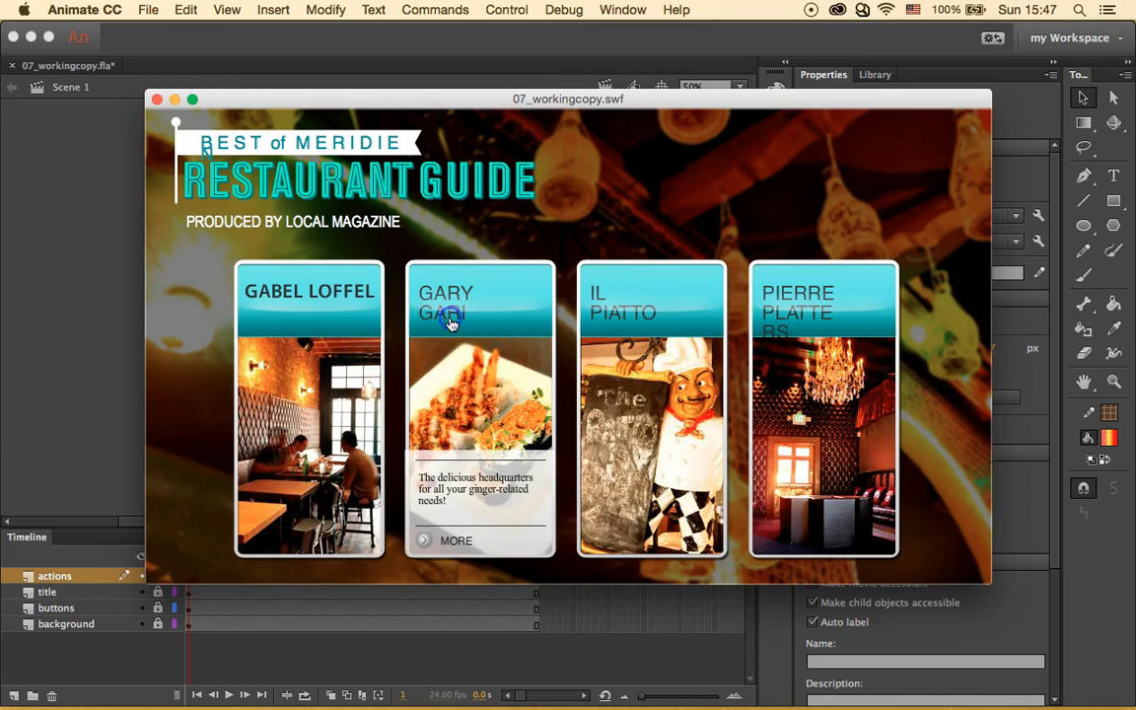
{"action": "left_click", "coordinate": [161, 102]}
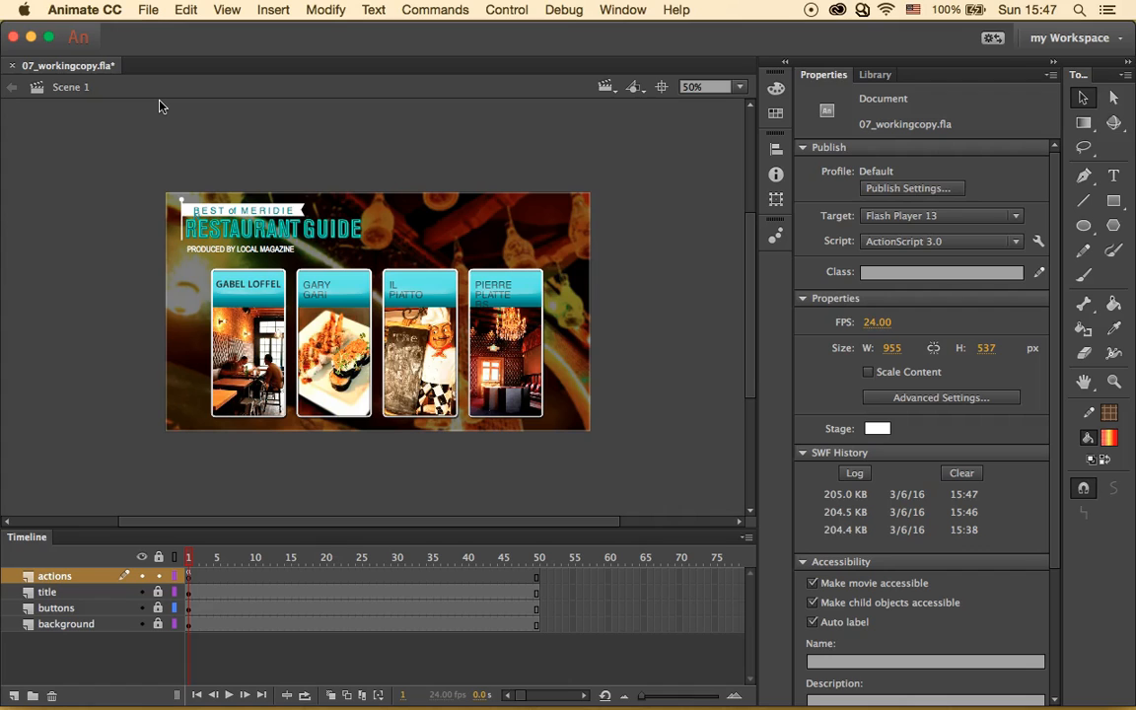
Add a new layer above the title layer and name it "content".
{"action": "left_click", "coordinate": [111, 592]}
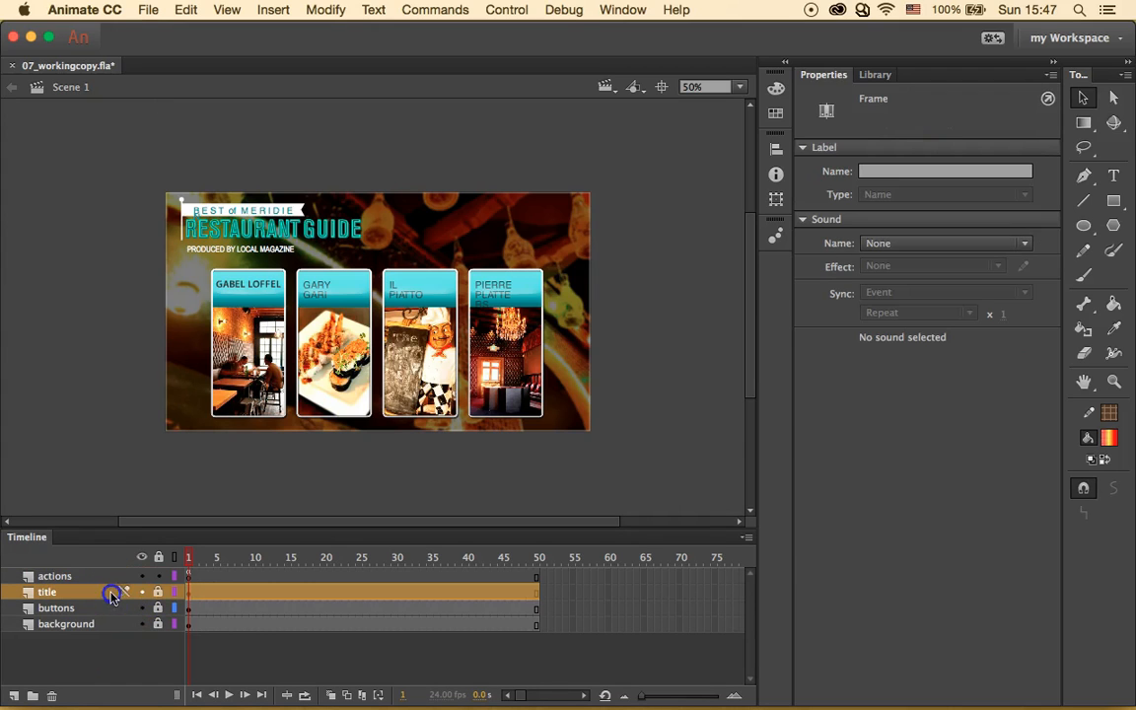
{"action": "left_click", "coordinate": [14, 698]}
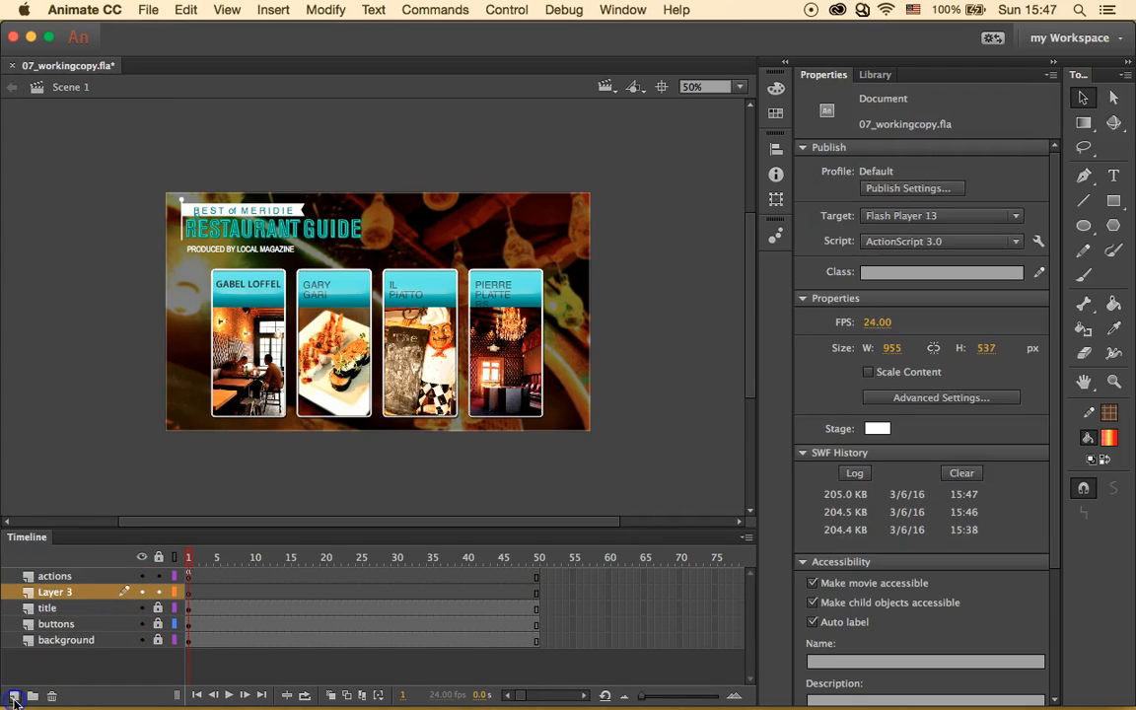
{"action": "left_click", "coordinate": [61, 592]}
{"action": "double_click", "coordinate": [61, 593]}
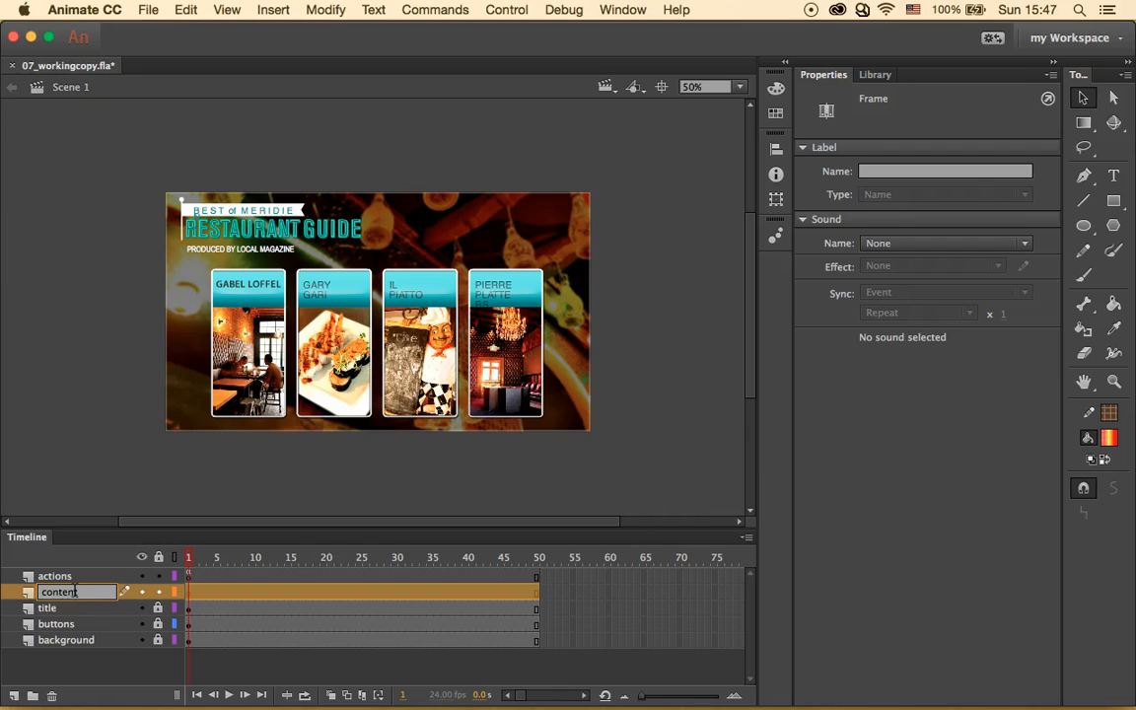
{"action": "key", "text": "Return"}
{"action": "left_click", "coordinate": [225, 596]}
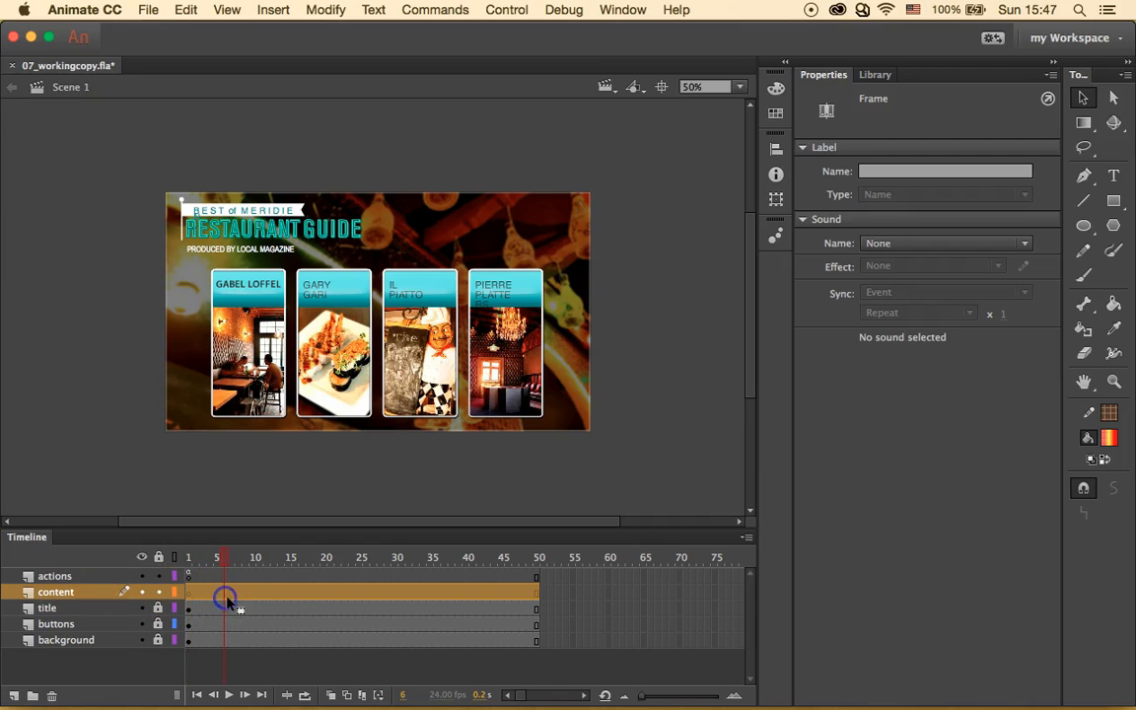
{"action": "left_click", "coordinate": [277, 578]}
{"action": "left_click", "coordinate": [470, 660]}
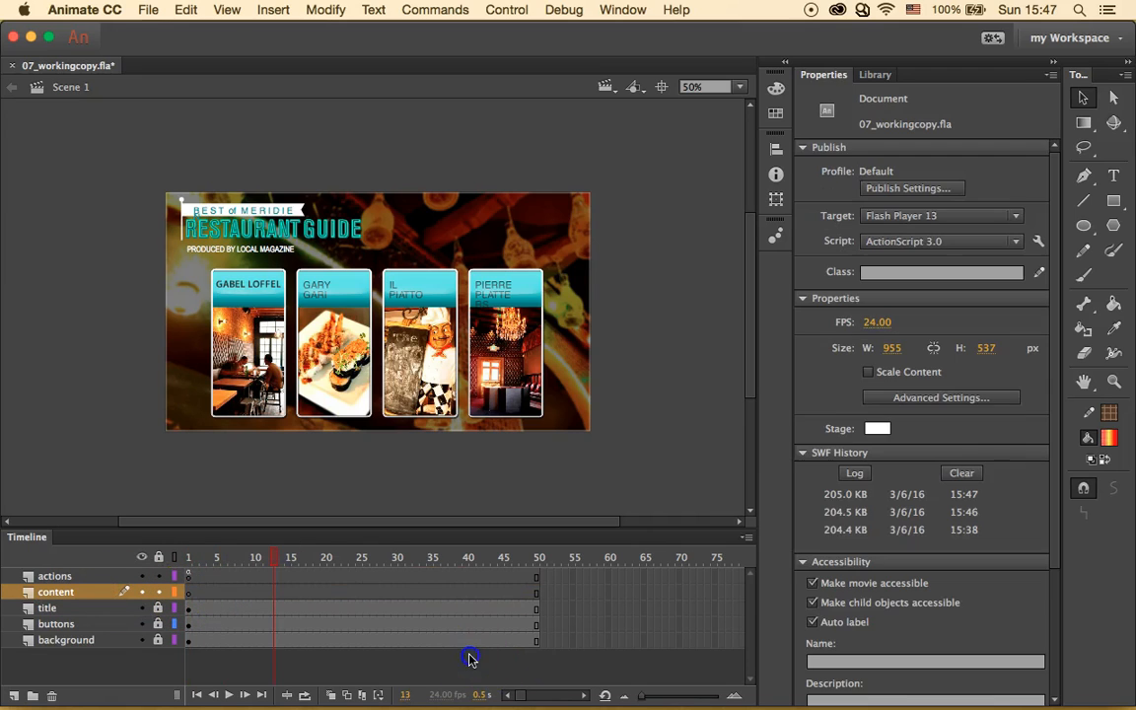
{"action": "left_click", "coordinate": [254, 608]}
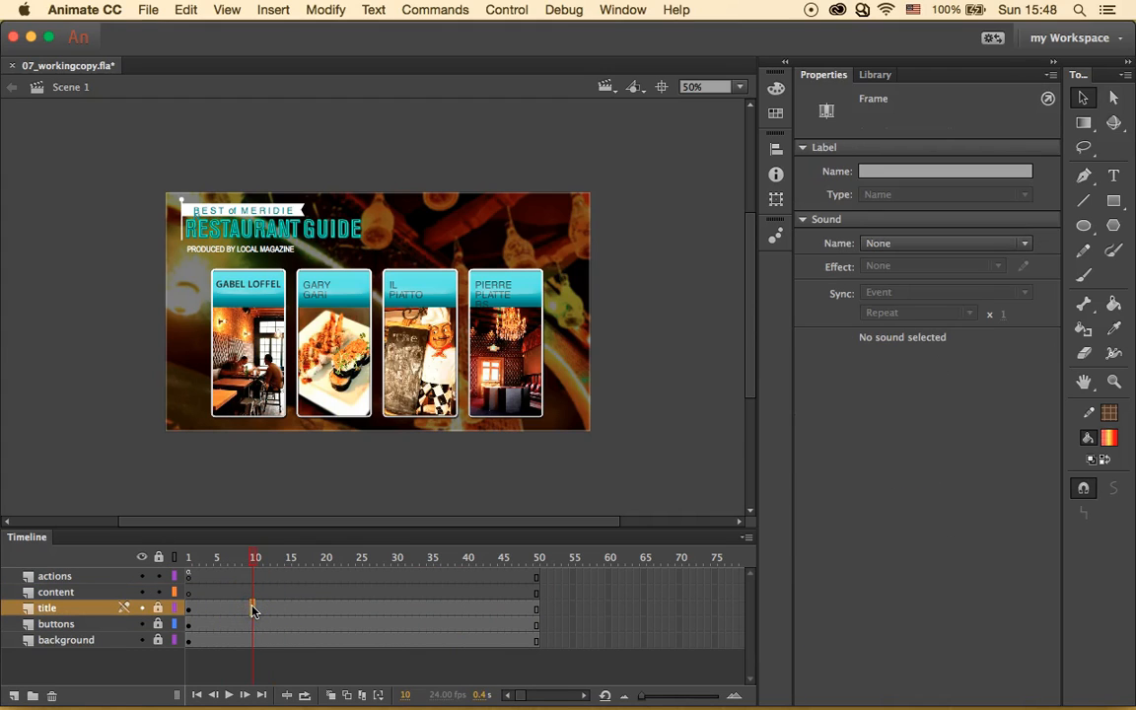
{"action": "right_click", "coordinate": [252, 608]}
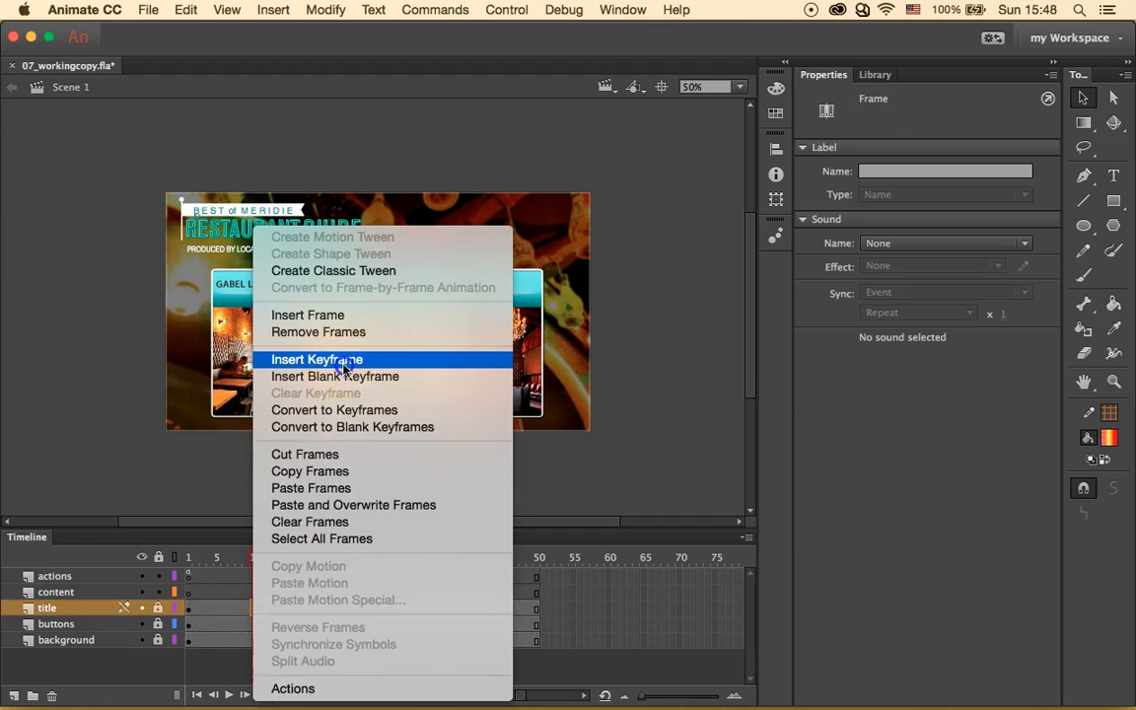
{"action": "left_click", "coordinate": [296, 361]}
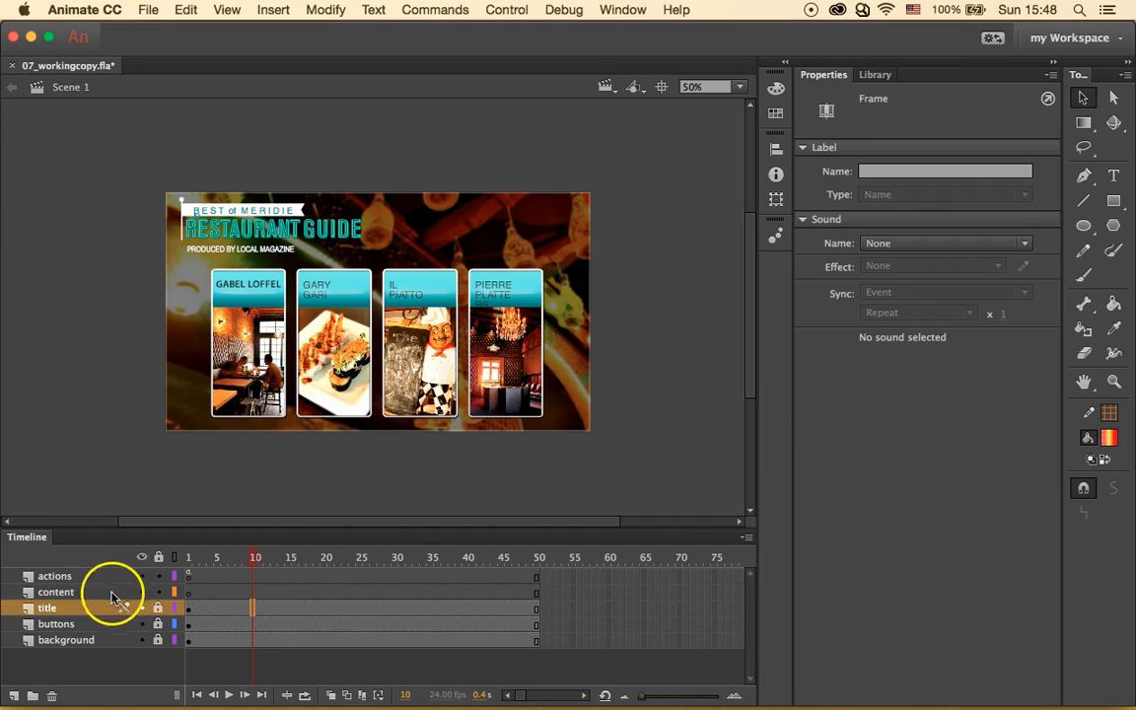
{"action": "left_click", "coordinate": [221, 660]}
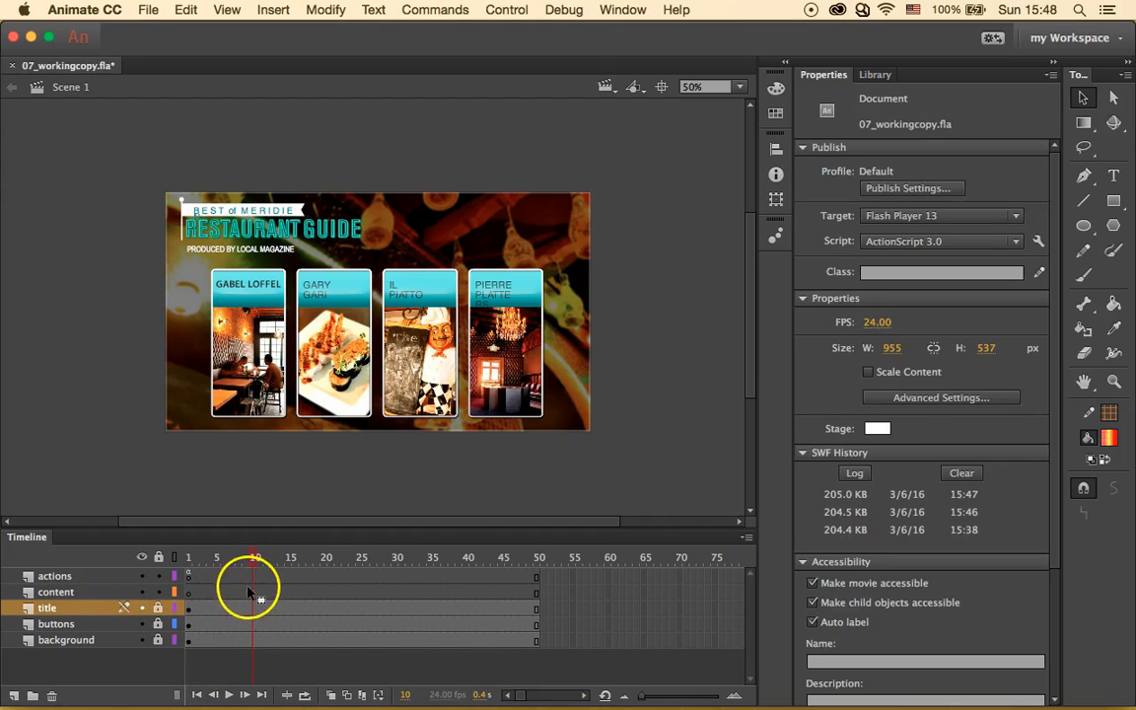
Insert keyframes at frames 10 and 20 of the content layer.
{"action": "left_click", "coordinate": [254, 592]}
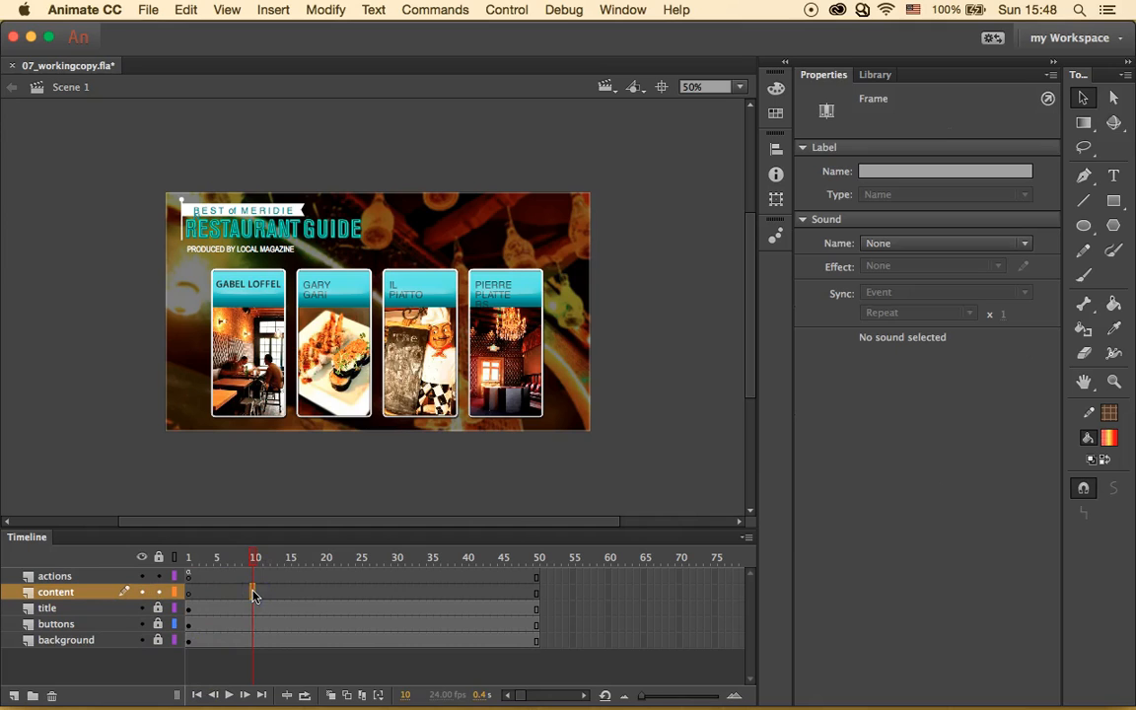
{"action": "right_click", "coordinate": [253, 593]}
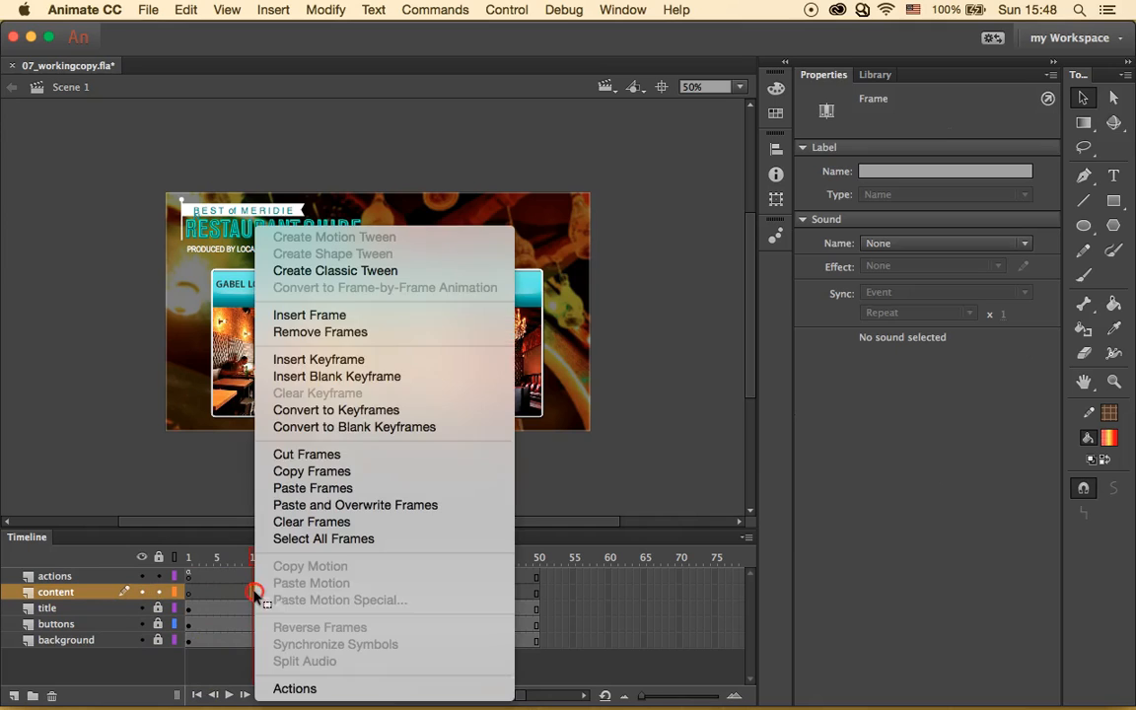
{"action": "left_click", "coordinate": [399, 360]}
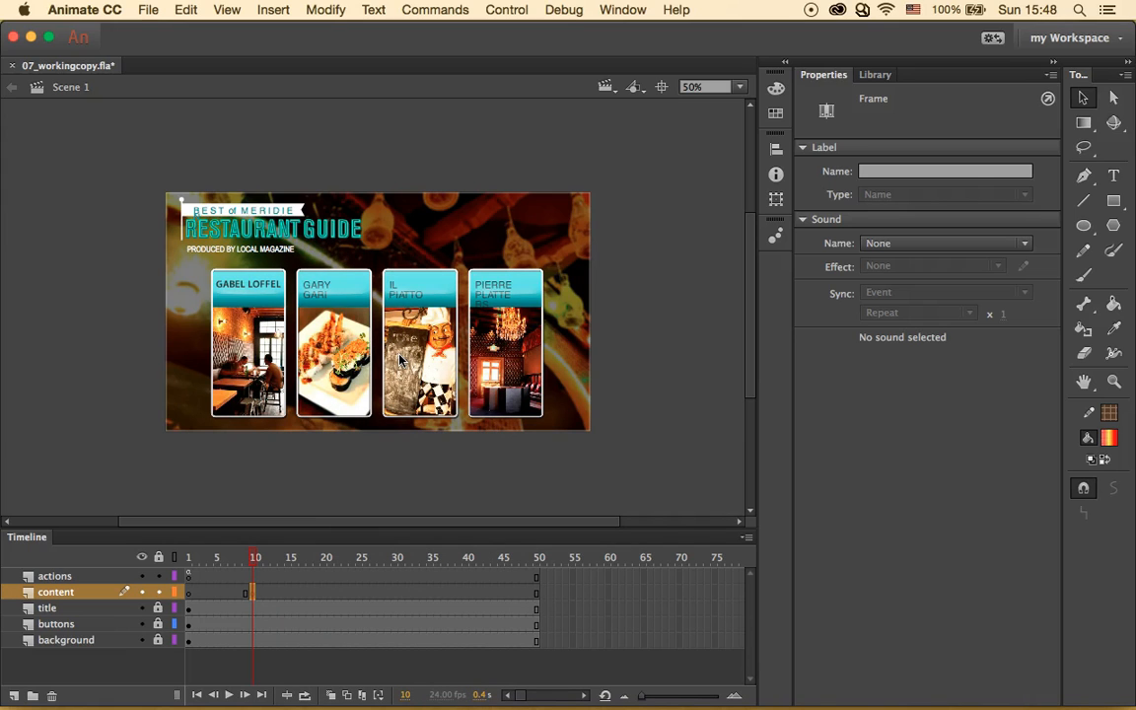
{"action": "left_click", "coordinate": [300, 668]}
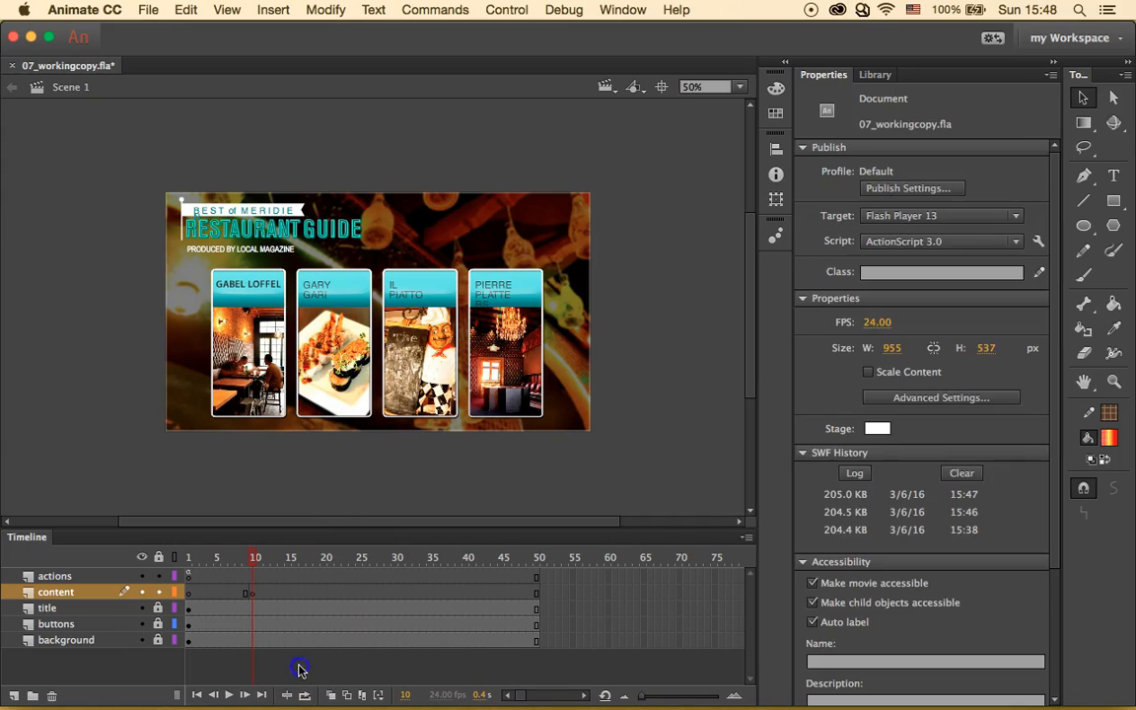
{"action": "left_click", "coordinate": [323, 592]}
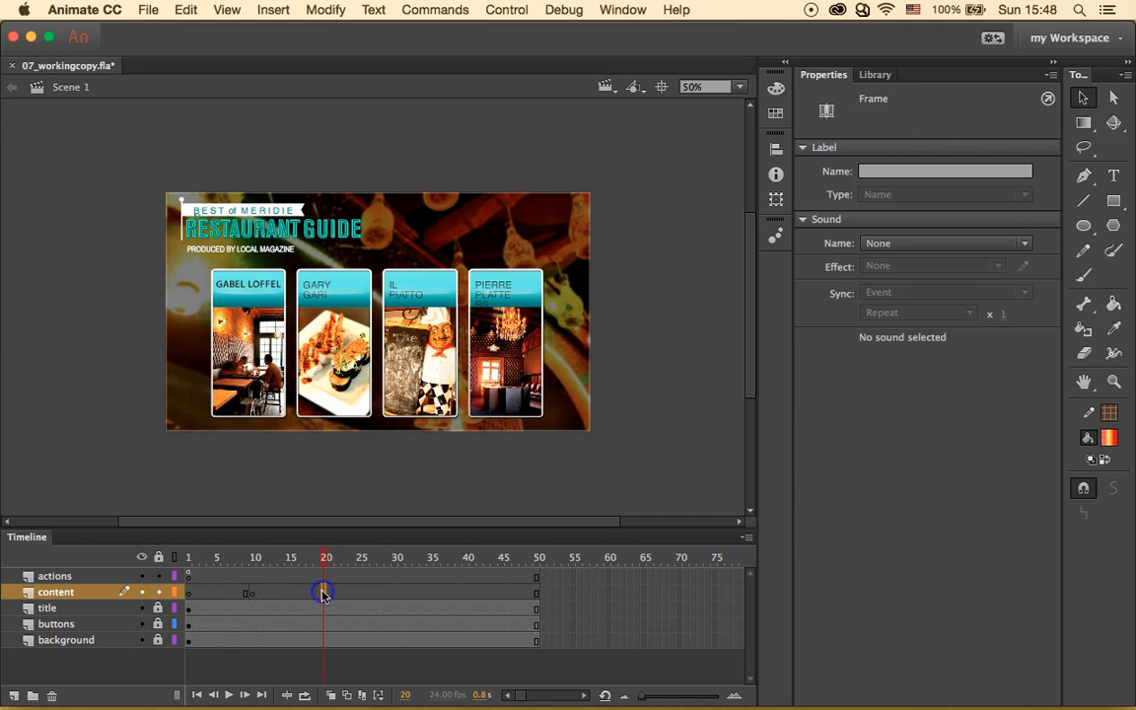
{"action": "right_click", "coordinate": [324, 594]}
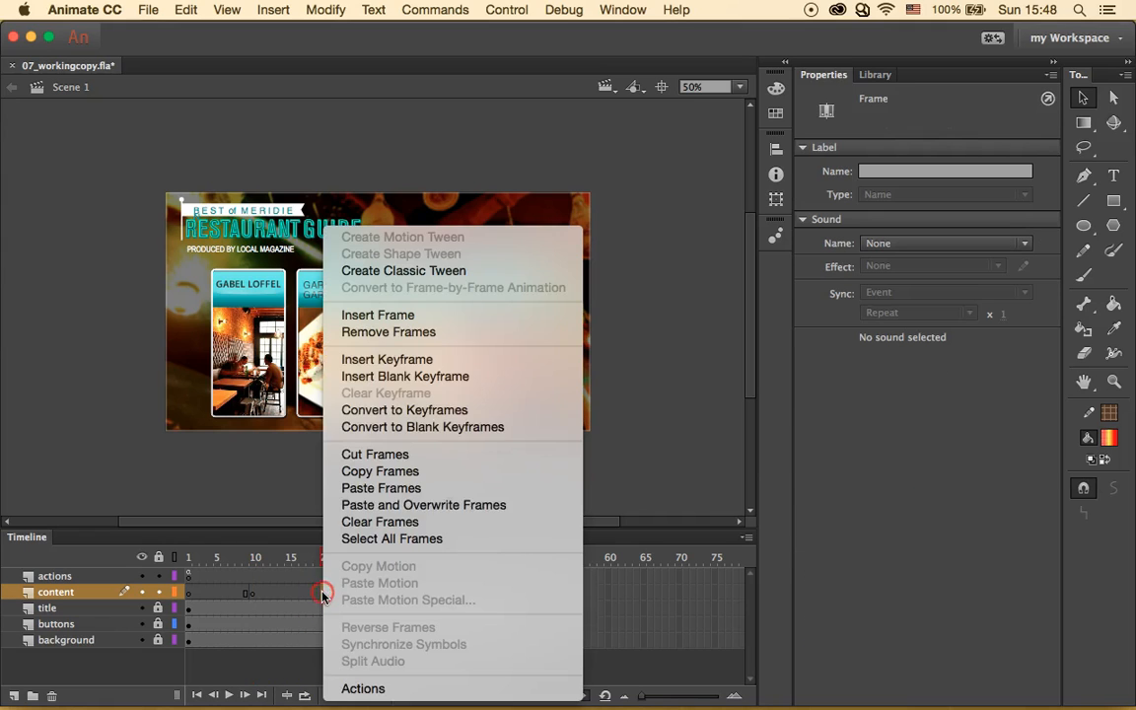
{"action": "left_click", "coordinate": [422, 357]}
{"action": "left_click", "coordinate": [387, 643]}
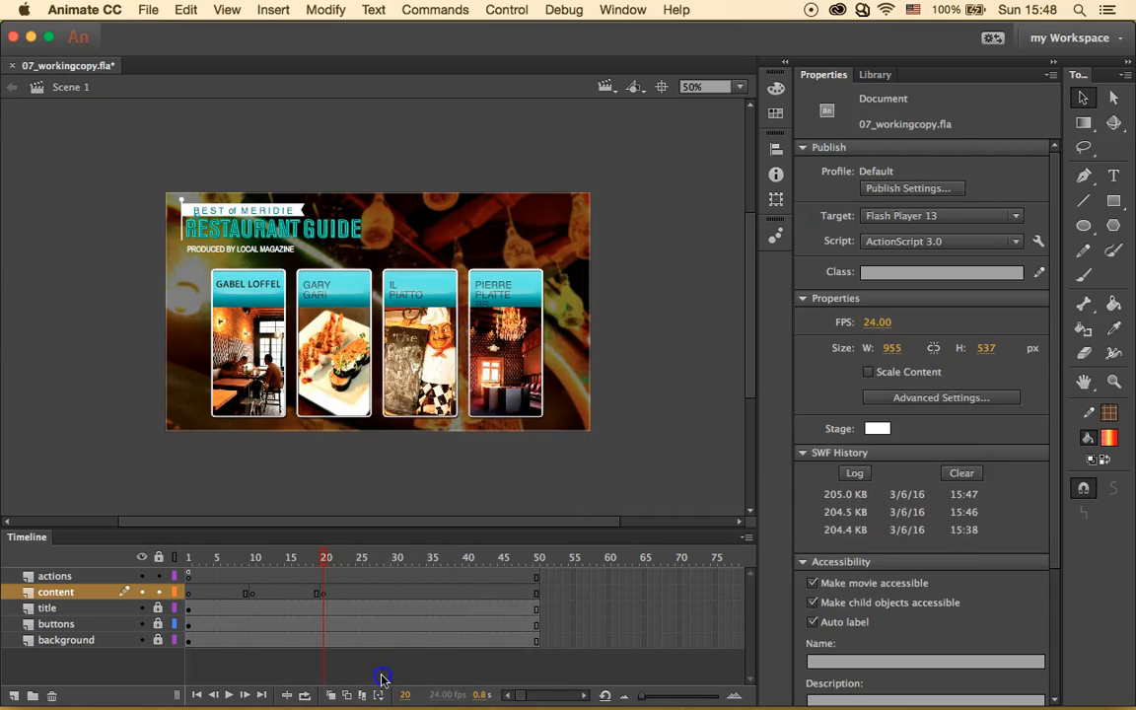
Insert keyframes at frames 30 and 40 of the content layer.
{"action": "left_click", "coordinate": [396, 593]}
{"action": "right_click", "coordinate": [396, 595]}
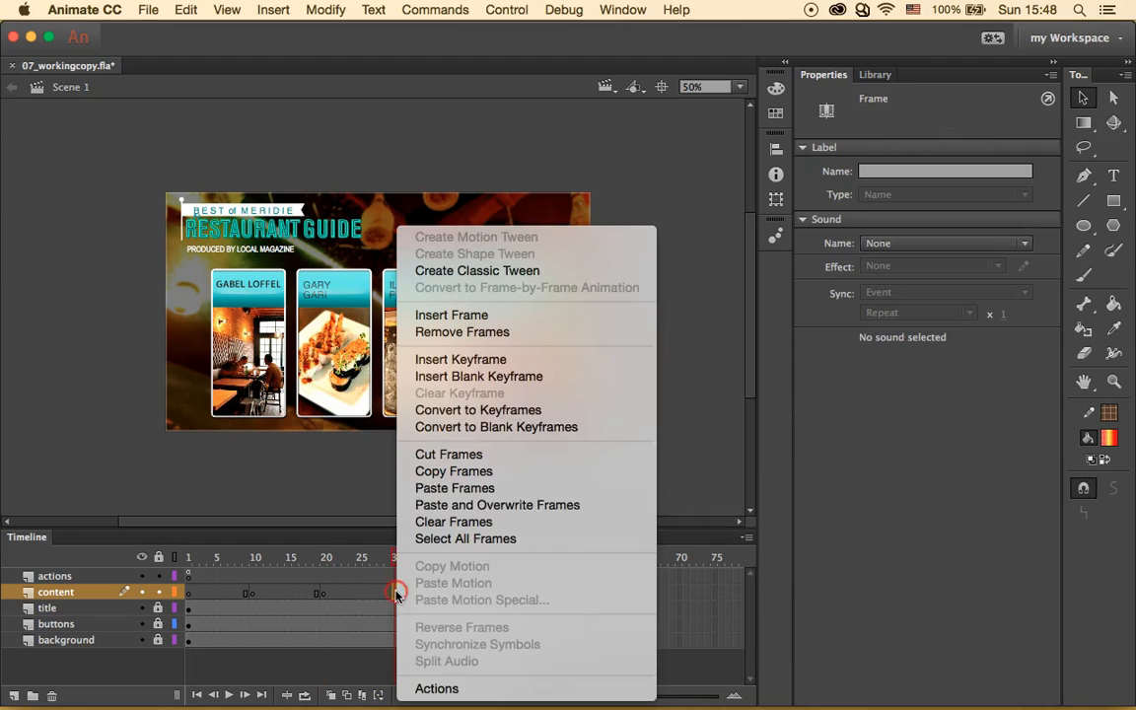
{"action": "left_click", "coordinate": [498, 359]}
{"action": "left_click", "coordinate": [442, 670]}
{"action": "left_click", "coordinate": [464, 593]}
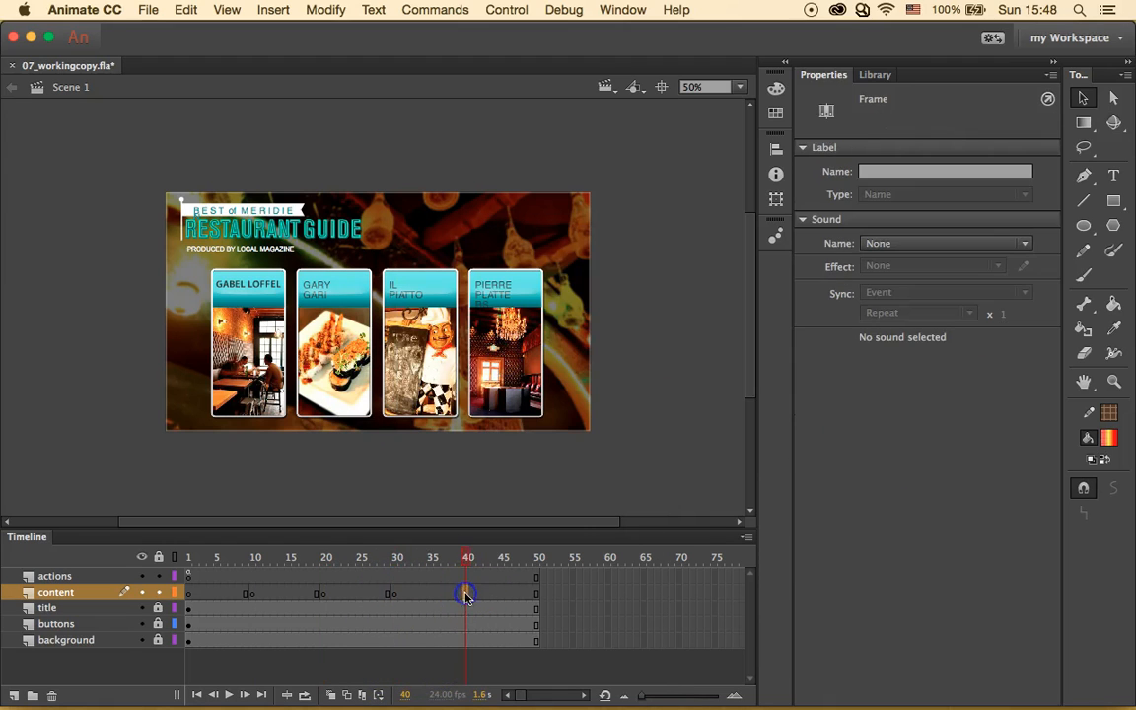
{"action": "right_click", "coordinate": [464, 593]}
{"action": "left_click", "coordinate": [560, 359]}
Place the gabel and loffel symbol from the restaurant content folder on the stage at frame 10 of the content layer.
{"action": "left_click", "coordinate": [251, 593]}
{"action": "left_click", "coordinate": [877, 75]}
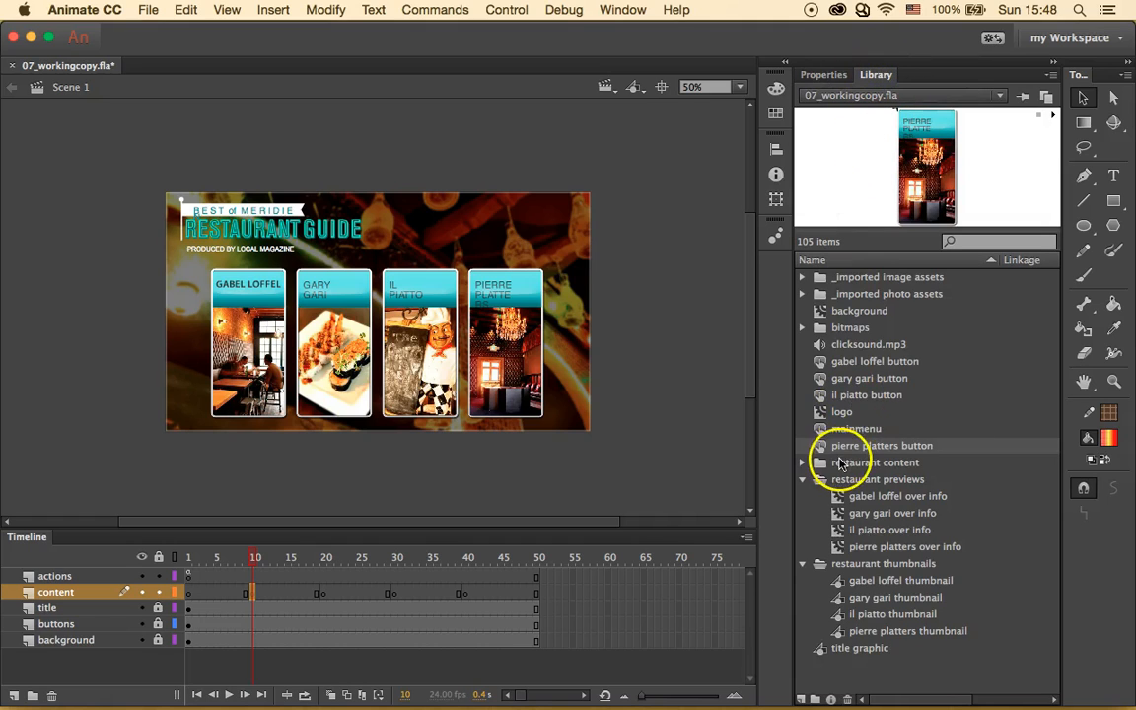
{"action": "left_click", "coordinate": [802, 464]}
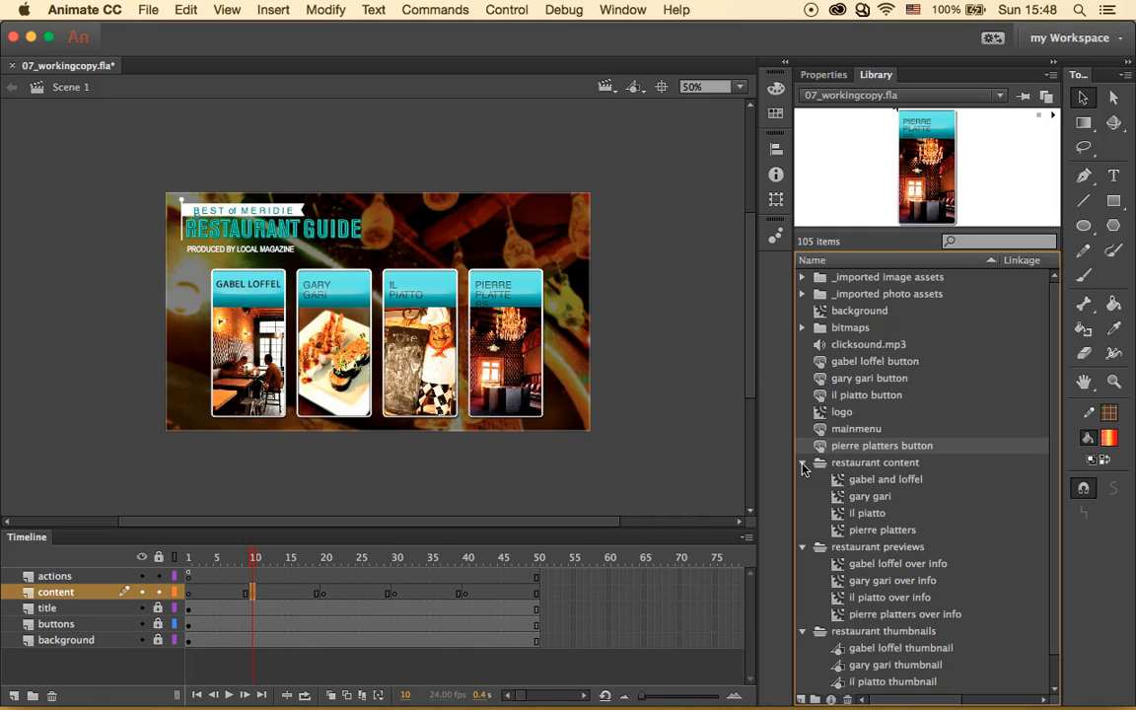
{"action": "left_click", "coordinate": [916, 481]}
{"action": "left_click_drag", "start_coordinate": [916, 481], "coordinate": [401, 289]}
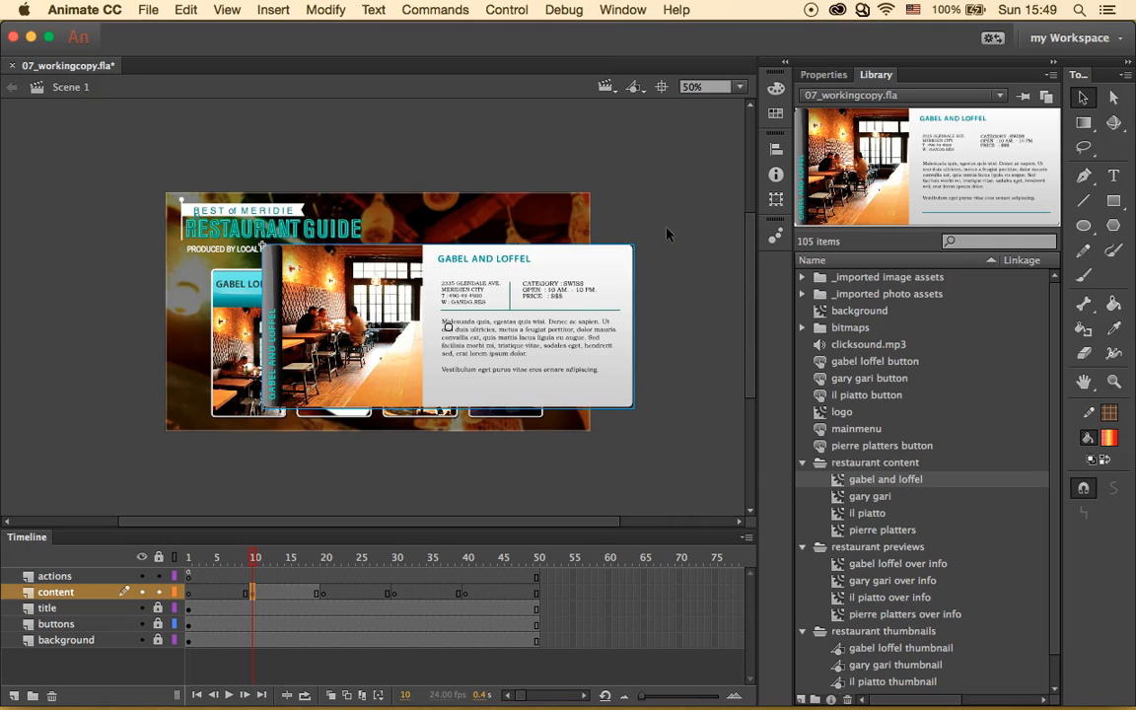
Set the gabel and loffel instance's position to X 60 and Y 150.
{"action": "left_click", "coordinate": [823, 74]}
{"action": "left_click", "coordinate": [876, 202]}
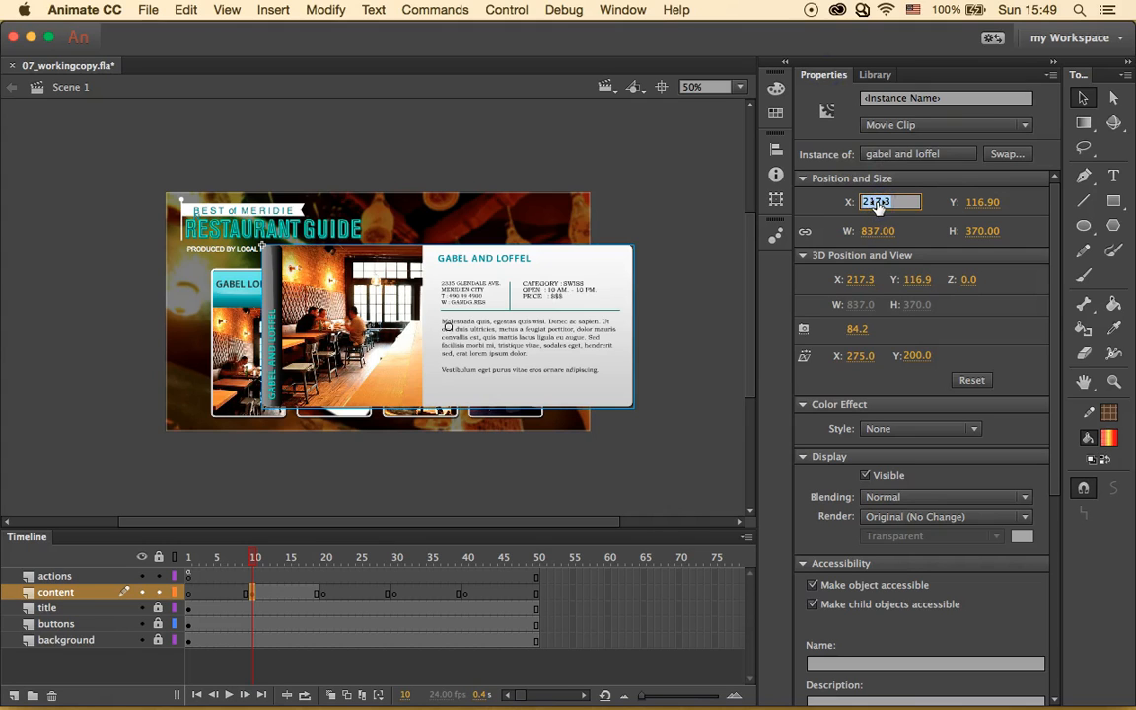
{"action": "type", "text": "60"}
{"action": "key", "text": "Return"}
{"action": "left_click", "coordinate": [989, 202]}
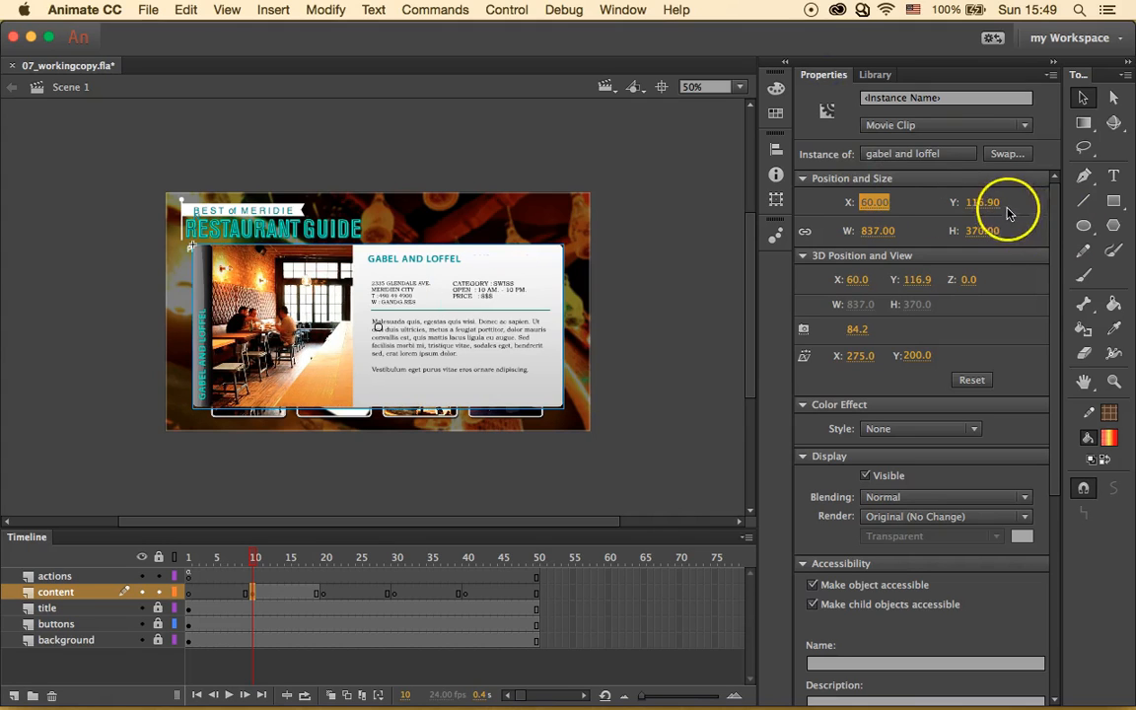
{"action": "type", "text": "150"}
{"action": "key", "text": "Return"}
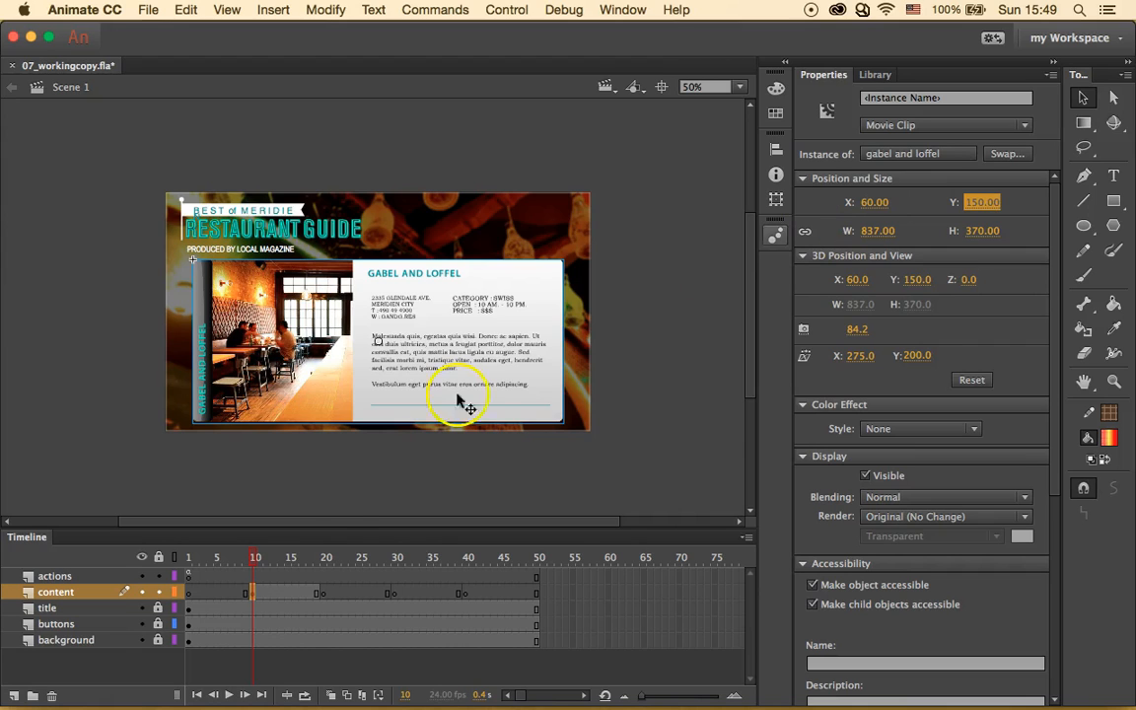
Place the gary gari restaurant content symbol at frame 20 of the content layer, positioned at X 60 and Y 150.
{"action": "left_click", "coordinate": [321, 592]}
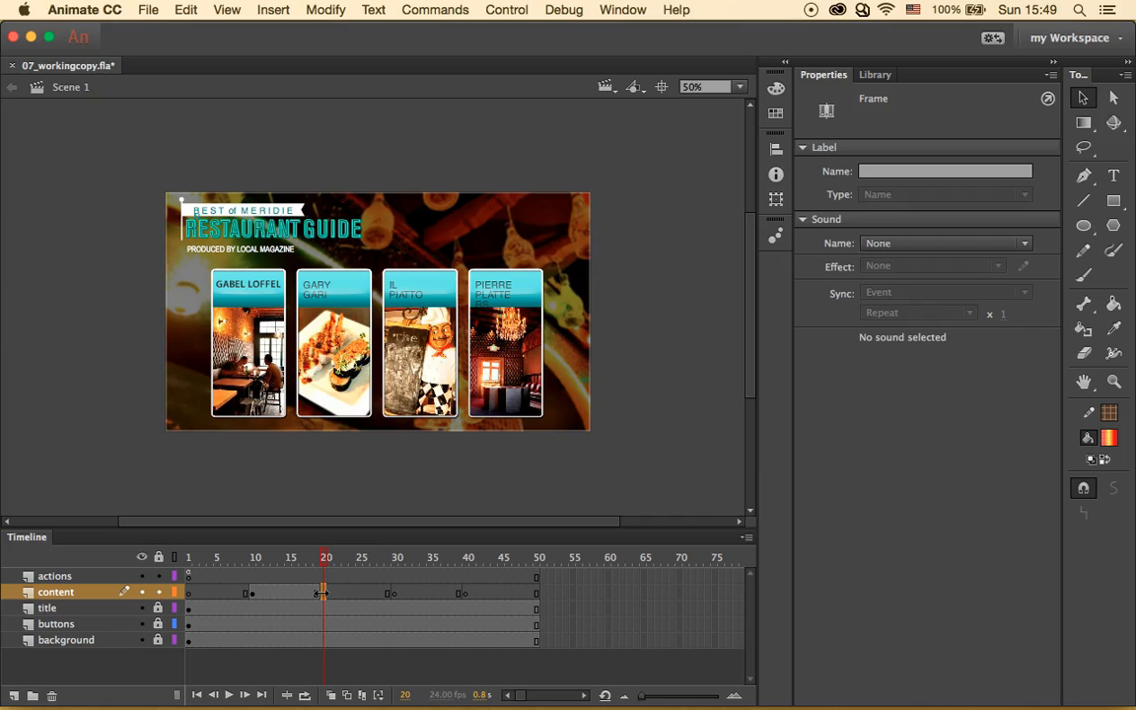
{"action": "left_click", "coordinate": [874, 74]}
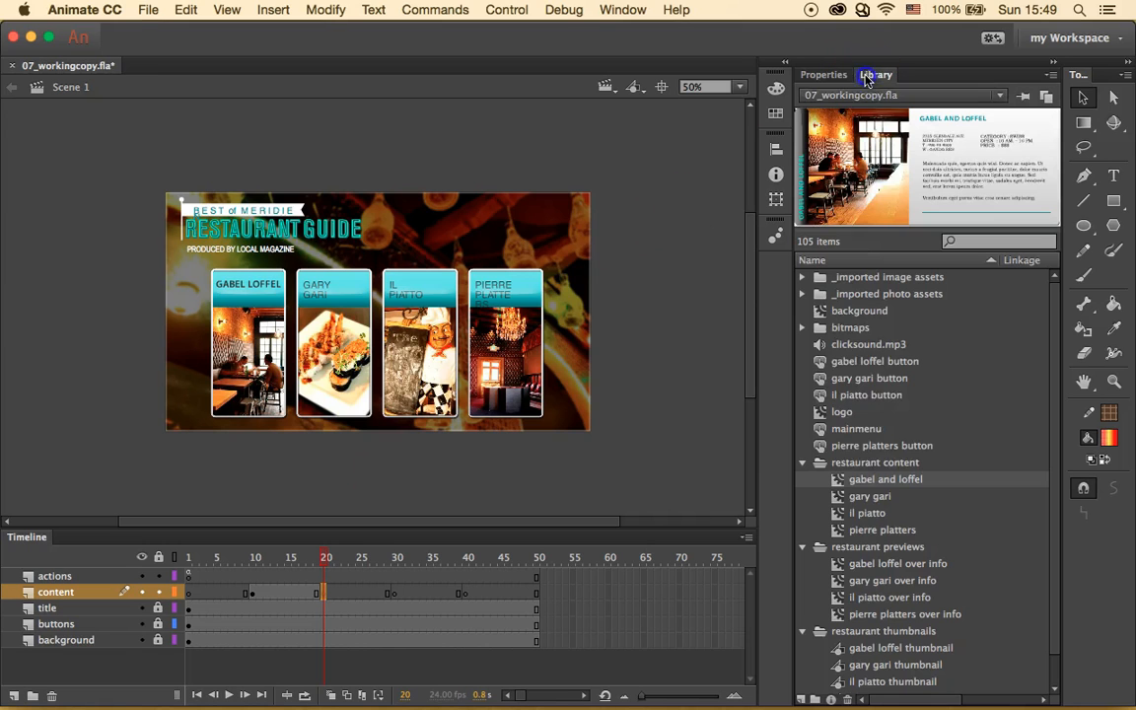
{"action": "left_click_drag", "start_coordinate": [871, 496], "coordinate": [569, 395]}
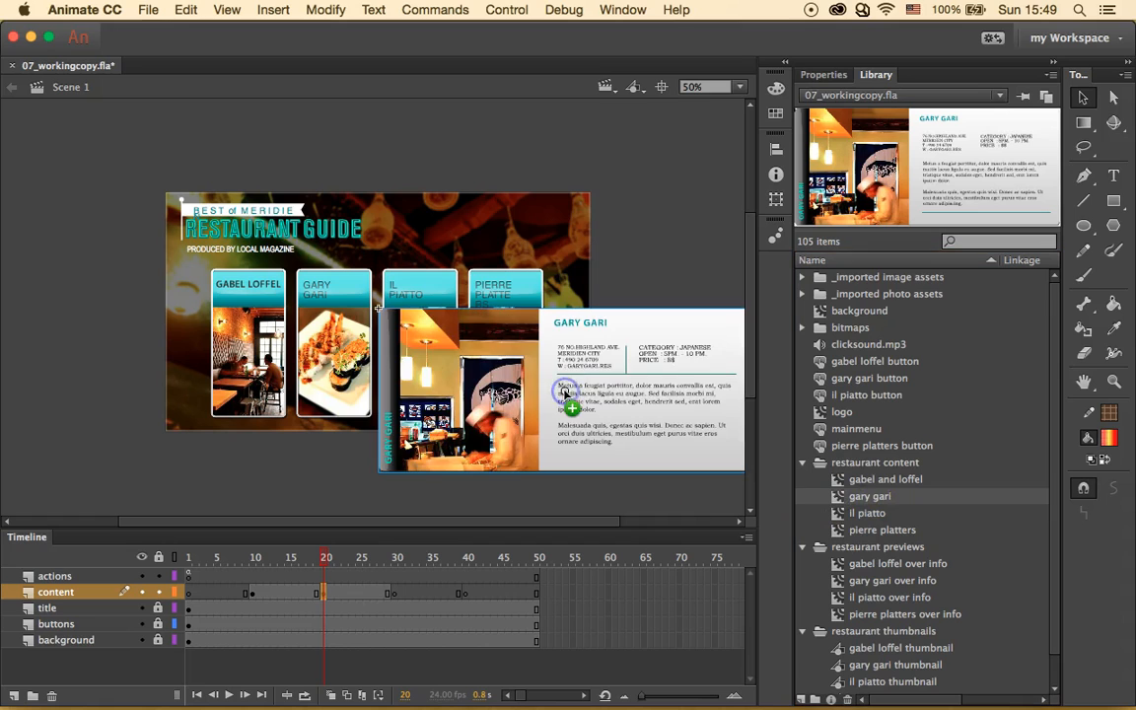
{"action": "left_click", "coordinate": [837, 74]}
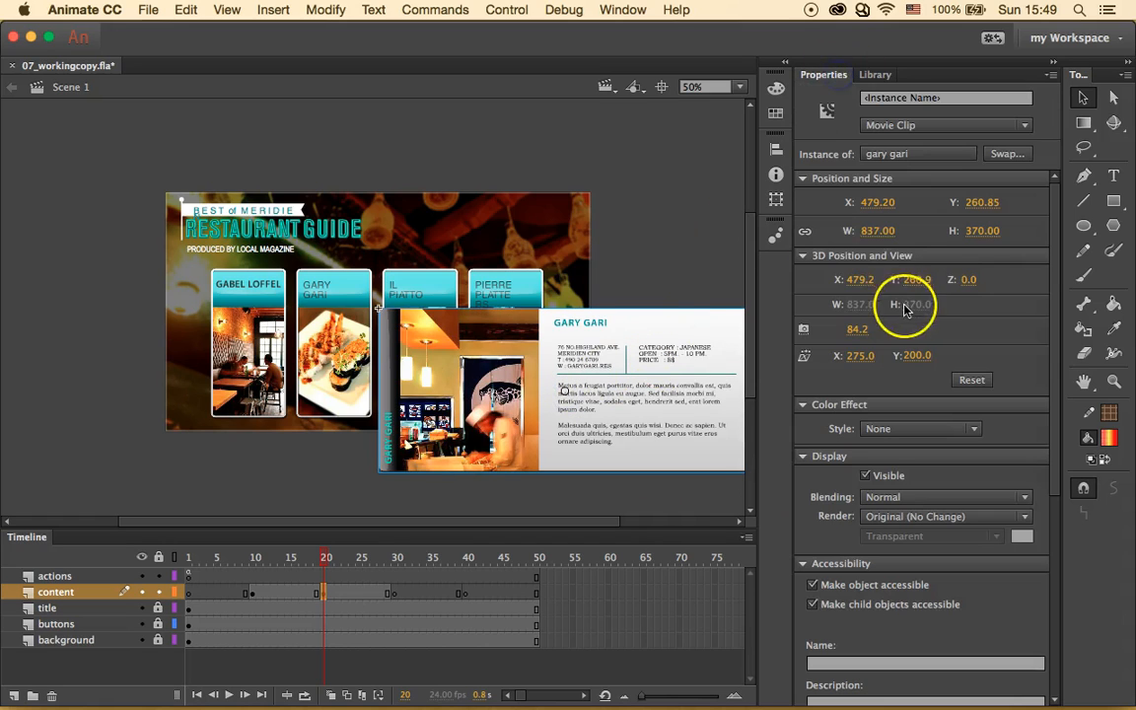
{"action": "left_click", "coordinate": [879, 201]}
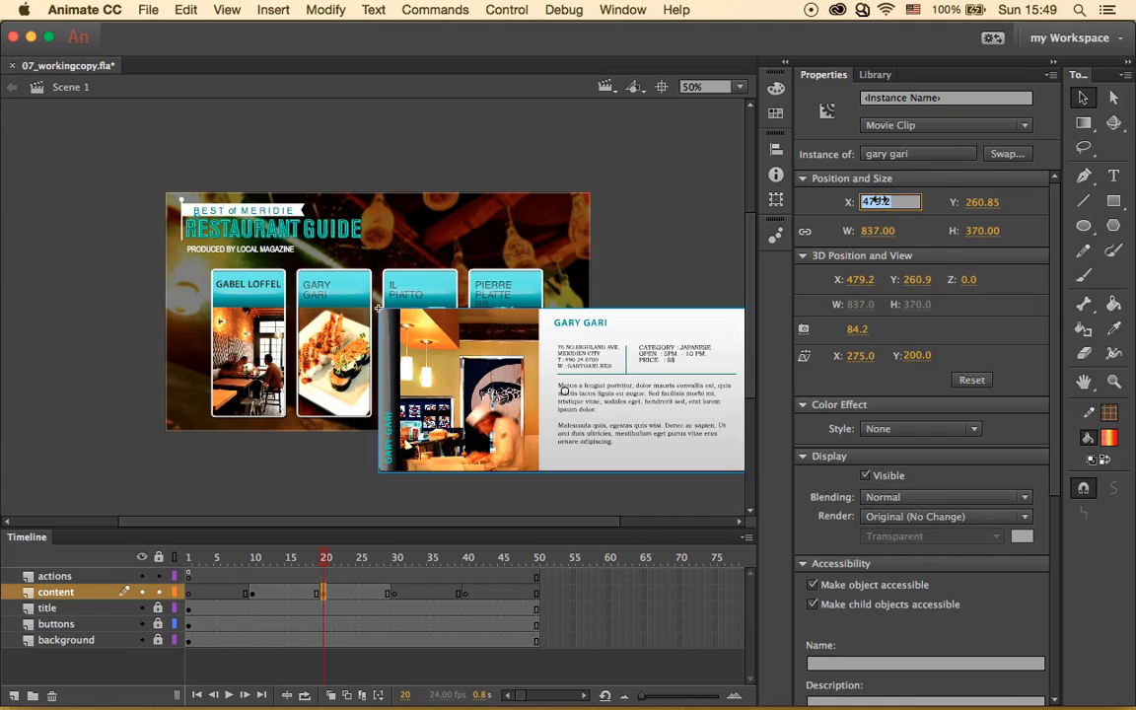
{"action": "type", "text": "60"}
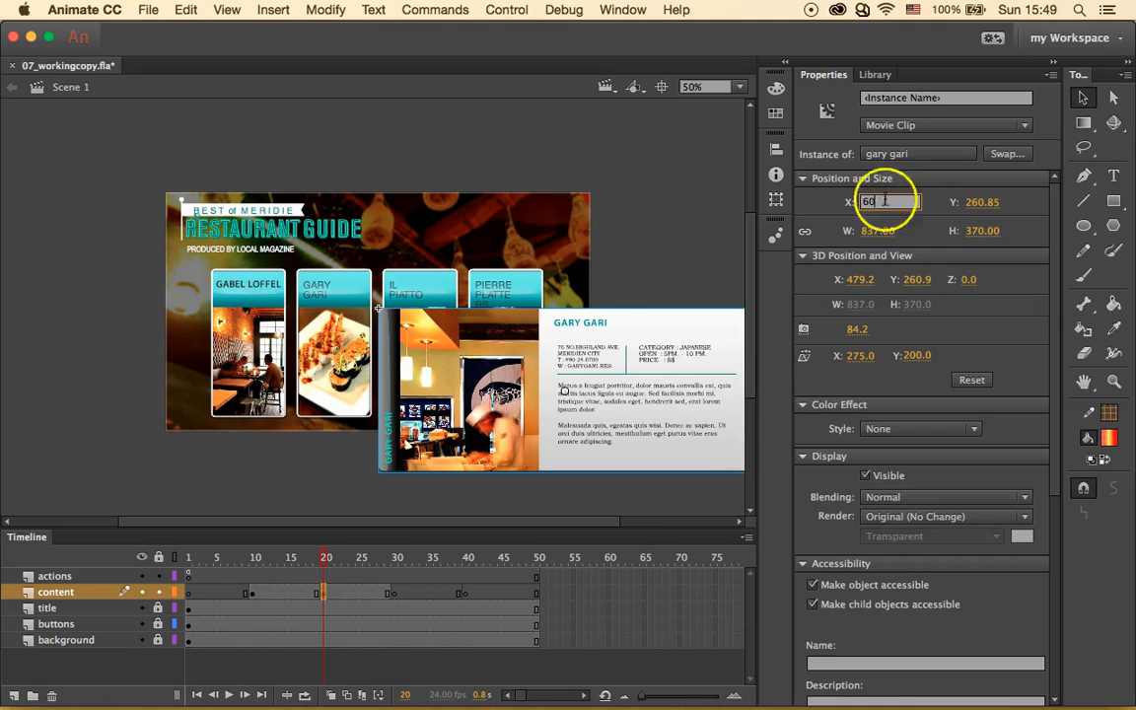
{"action": "left_click", "coordinate": [991, 201]}
{"action": "type", "text": "1"}
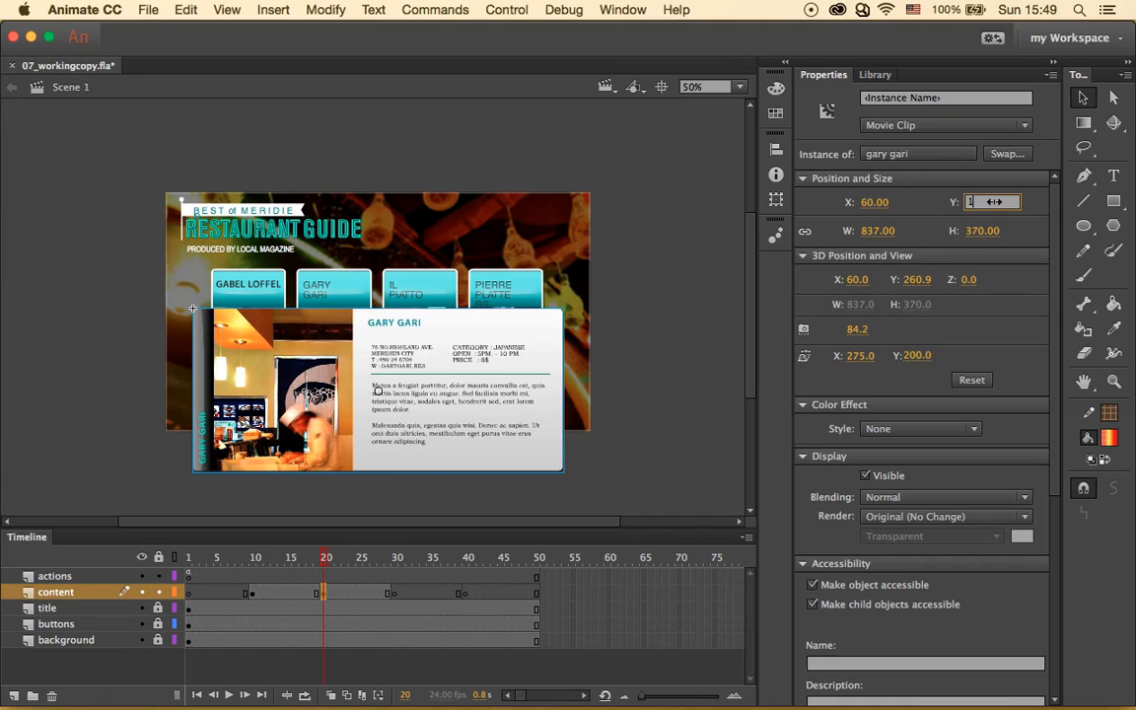
{"action": "type", "text": "50"}
{"action": "key", "text": "Return"}
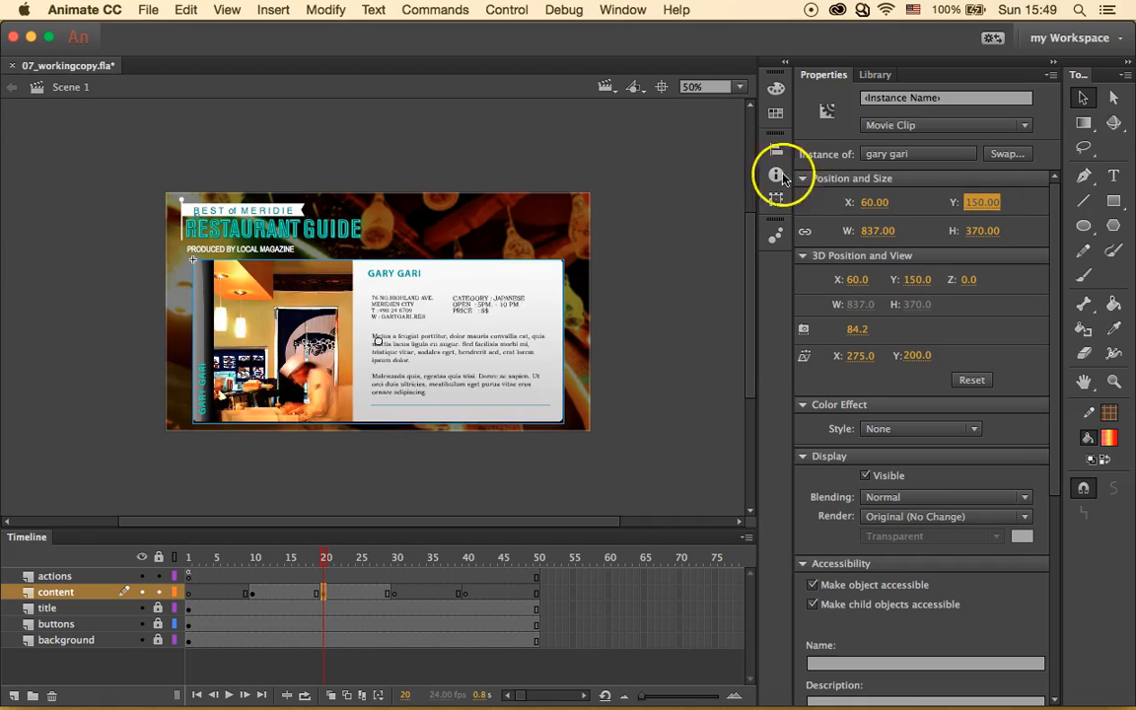
Place the il piatto restaurant content symbol at frame 30 of the content layer, positioned at X 60 and Y 150.
{"action": "left_click", "coordinate": [393, 592]}
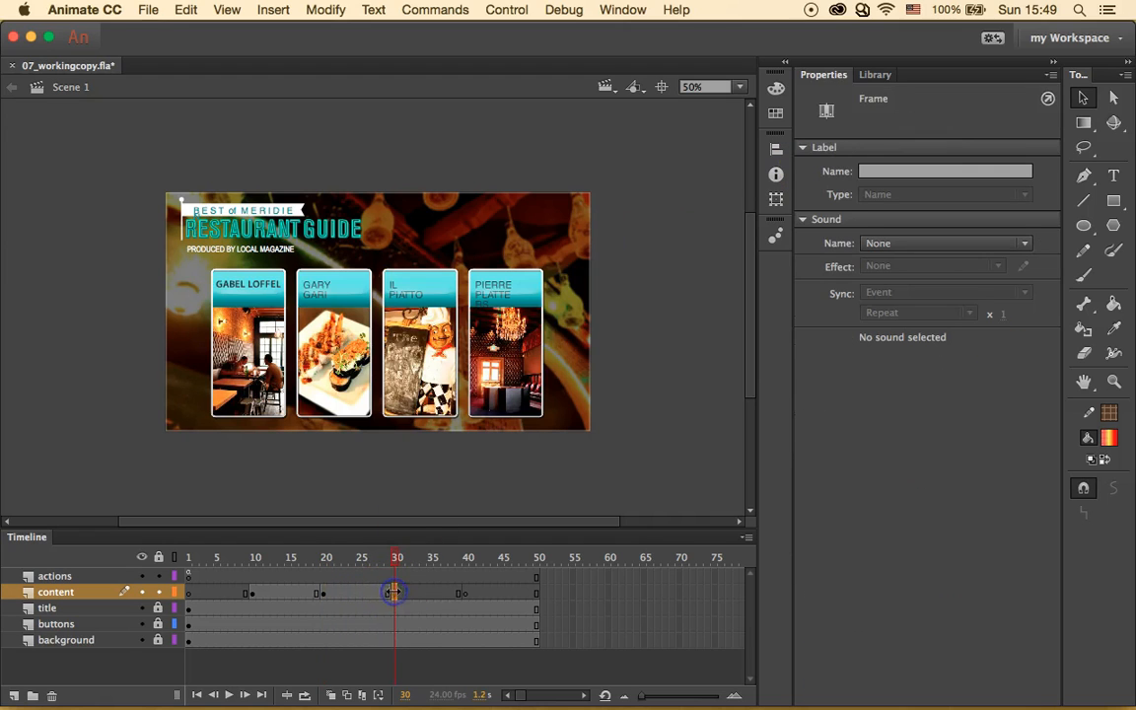
{"action": "left_click", "coordinate": [866, 79]}
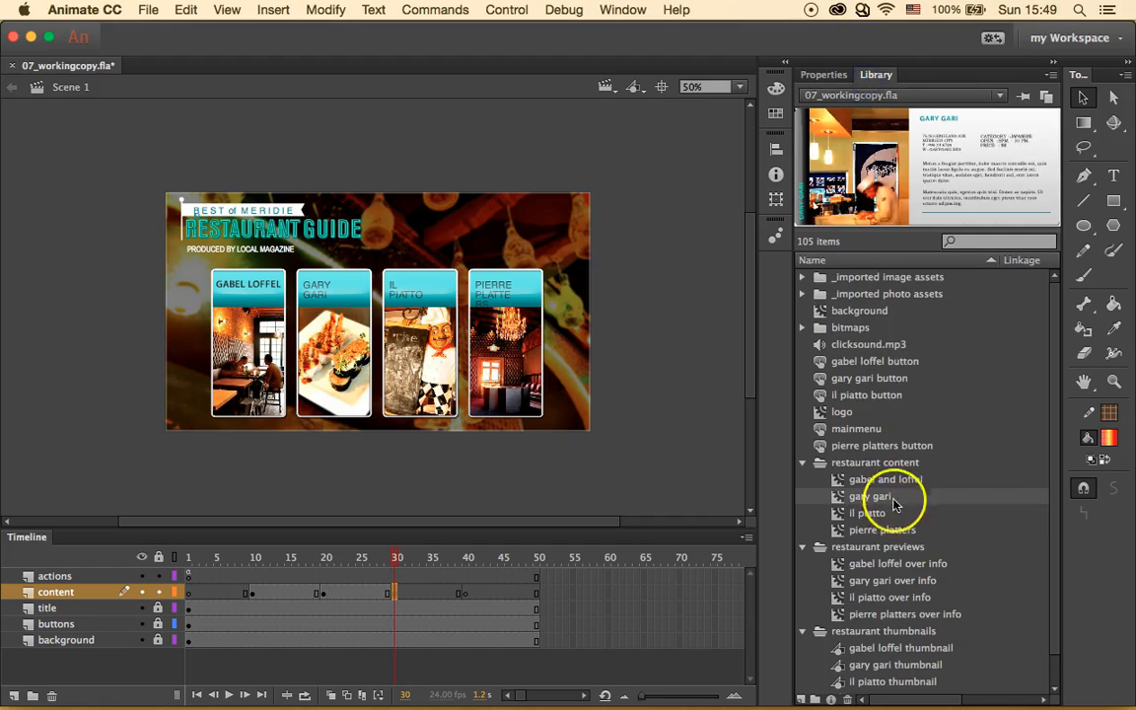
{"action": "left_click", "coordinate": [905, 514]}
{"action": "left_click_drag", "start_coordinate": [906, 514], "coordinate": [462, 330]}
{"action": "left_click", "coordinate": [820, 75]}
{"action": "left_click", "coordinate": [877, 202]}
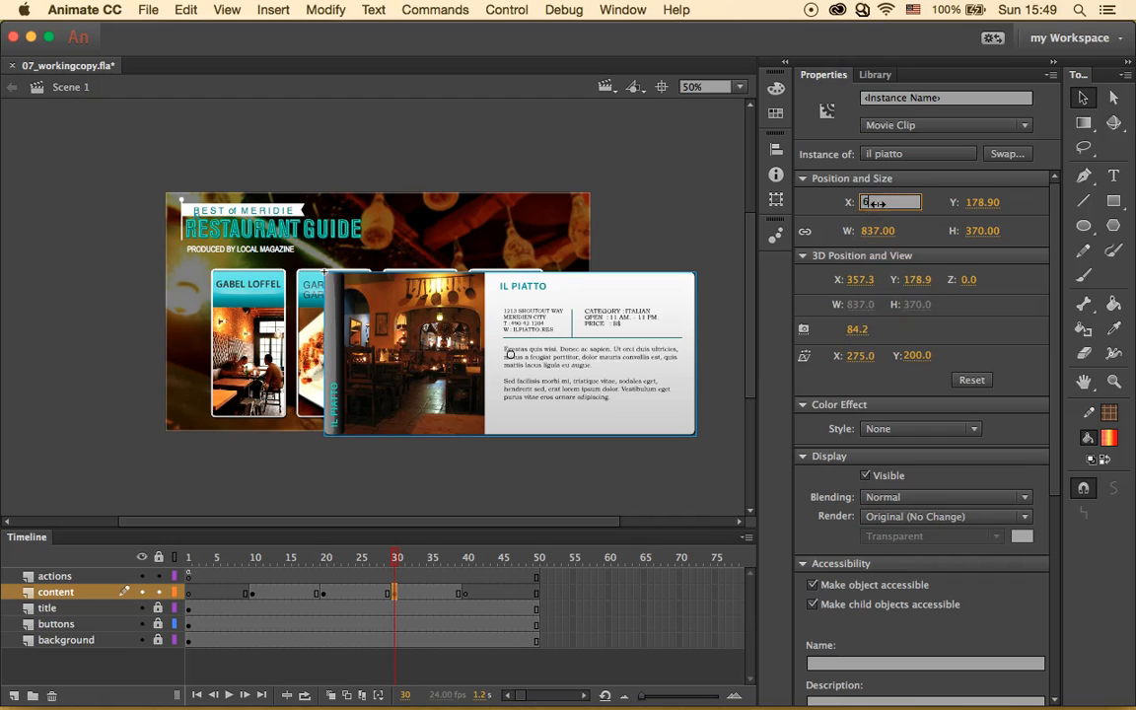
{"action": "type", "text": "60"}
{"action": "left_click", "coordinate": [986, 207]}
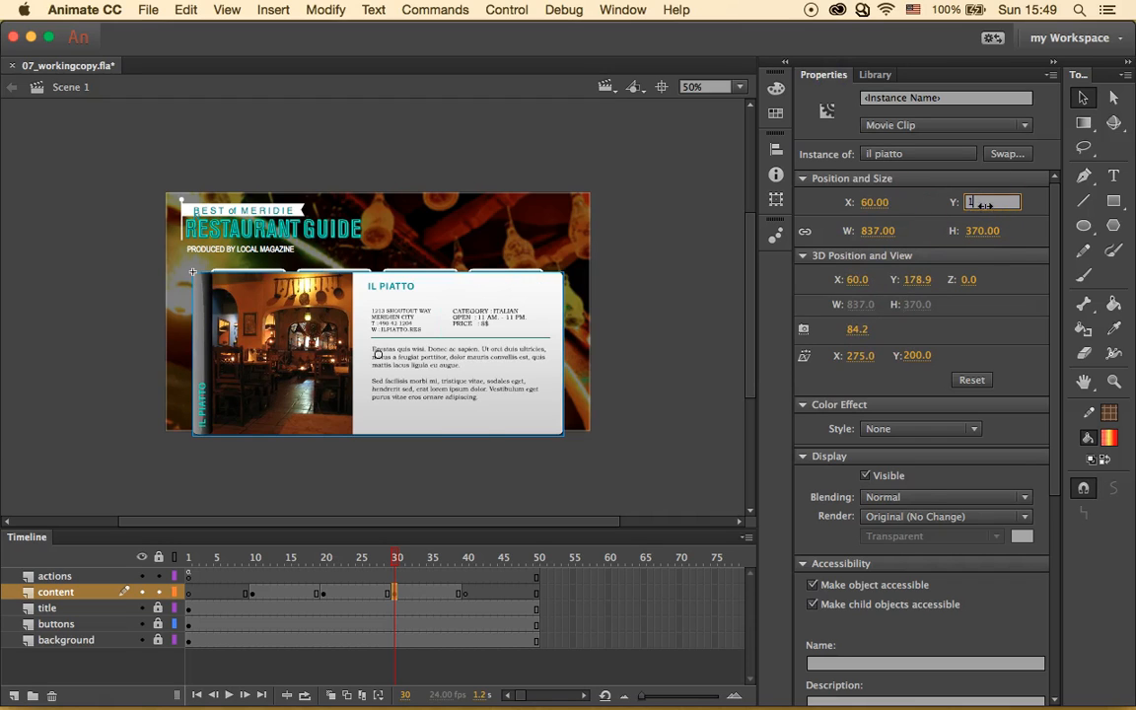
{"action": "type", "text": "15"}
{"action": "key", "text": "Return"}
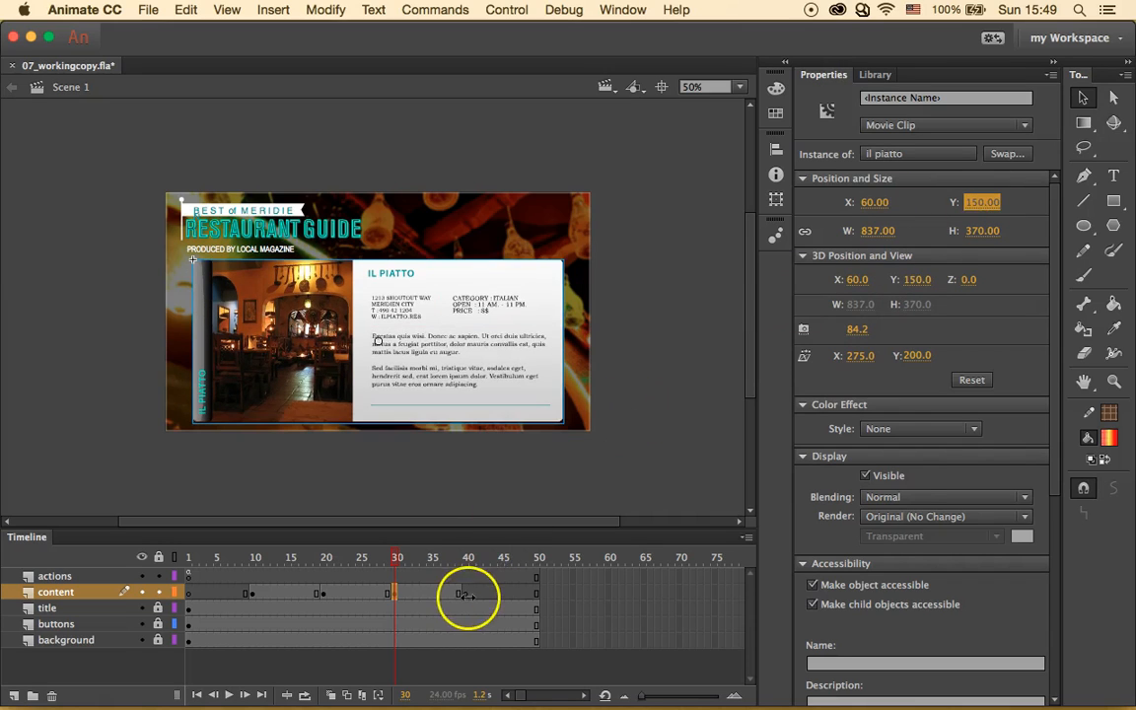
Place the pierre platters restaurant content symbol at frame 40 of the content layer, positioned at X 60 and Y 150.
{"action": "left_click", "coordinate": [467, 593]}
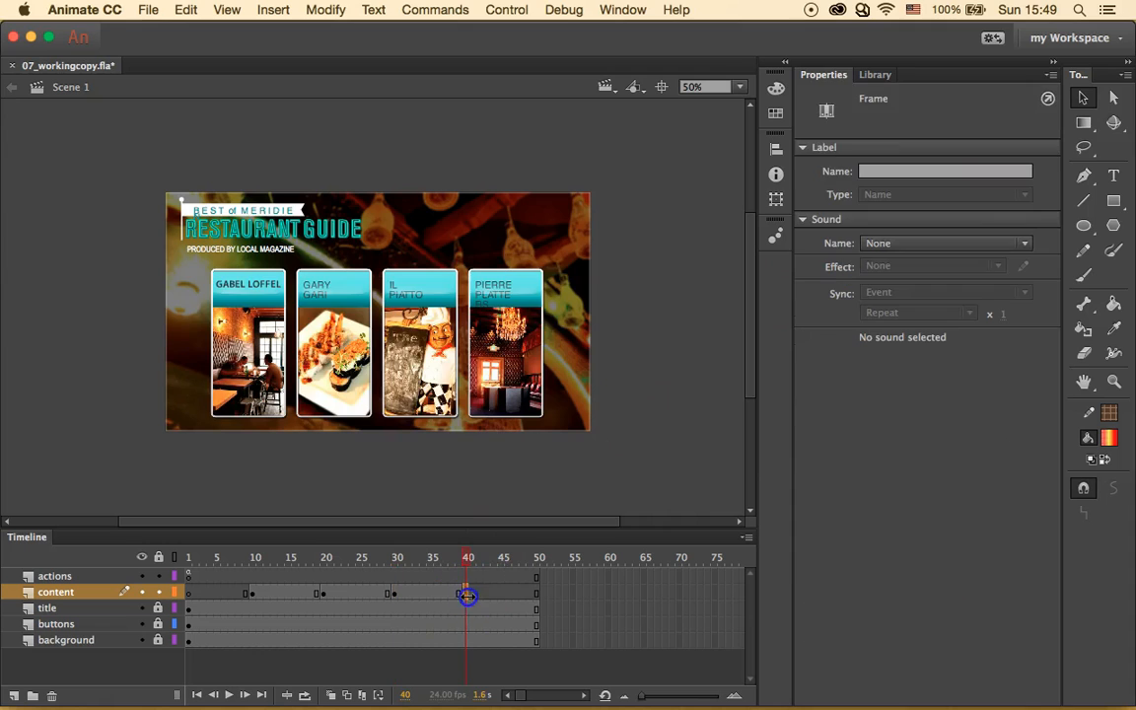
{"action": "left_click", "coordinate": [875, 74]}
{"action": "left_click_drag", "start_coordinate": [883, 529], "coordinate": [483, 345]}
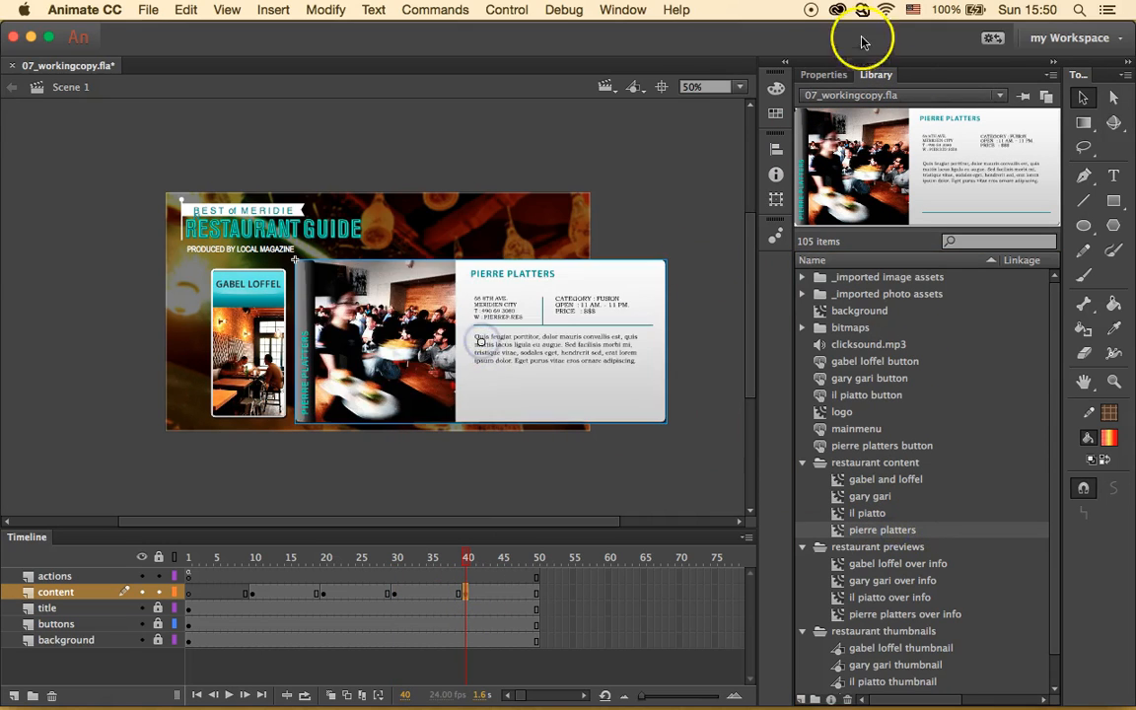
{"action": "left_click", "coordinate": [823, 77]}
{"action": "left_click", "coordinate": [883, 202]}
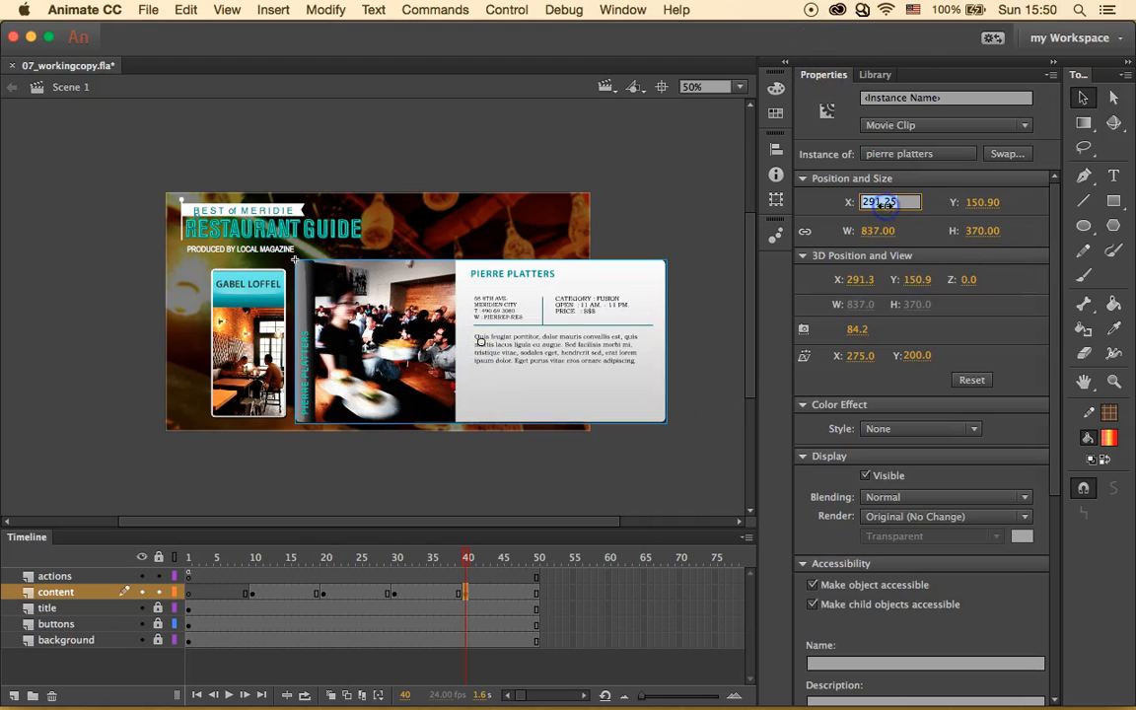
{"action": "type", "text": "60"}
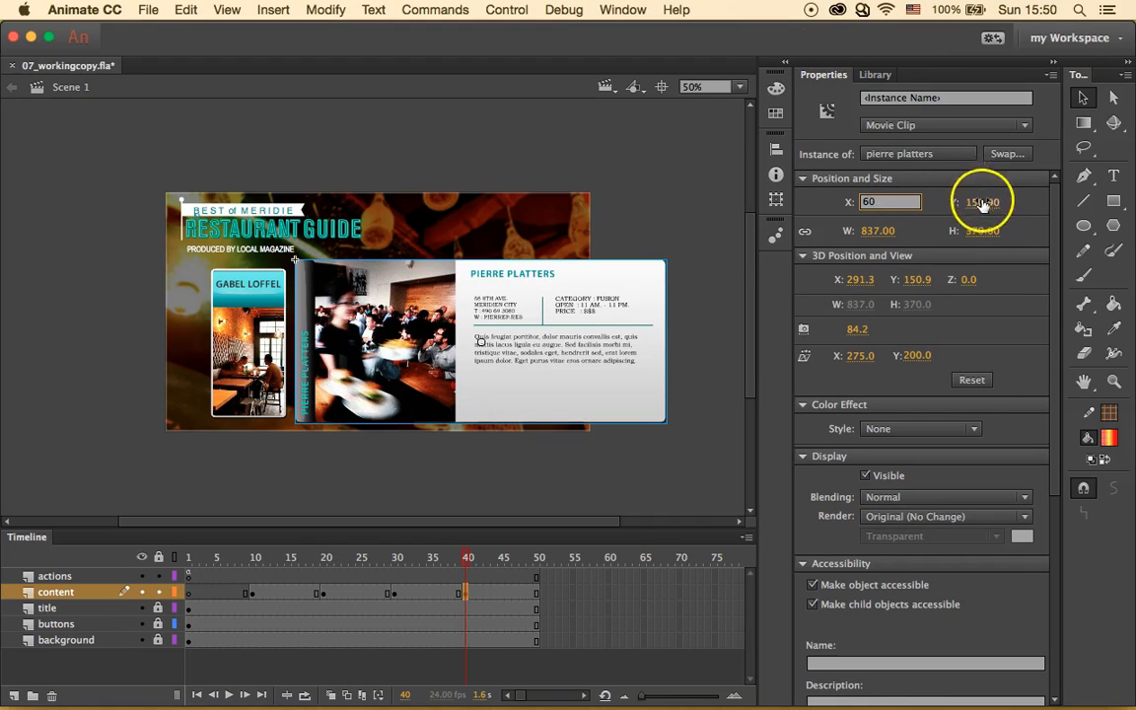
{"action": "left_click", "coordinate": [982, 201]}
{"action": "type", "text": "15"}
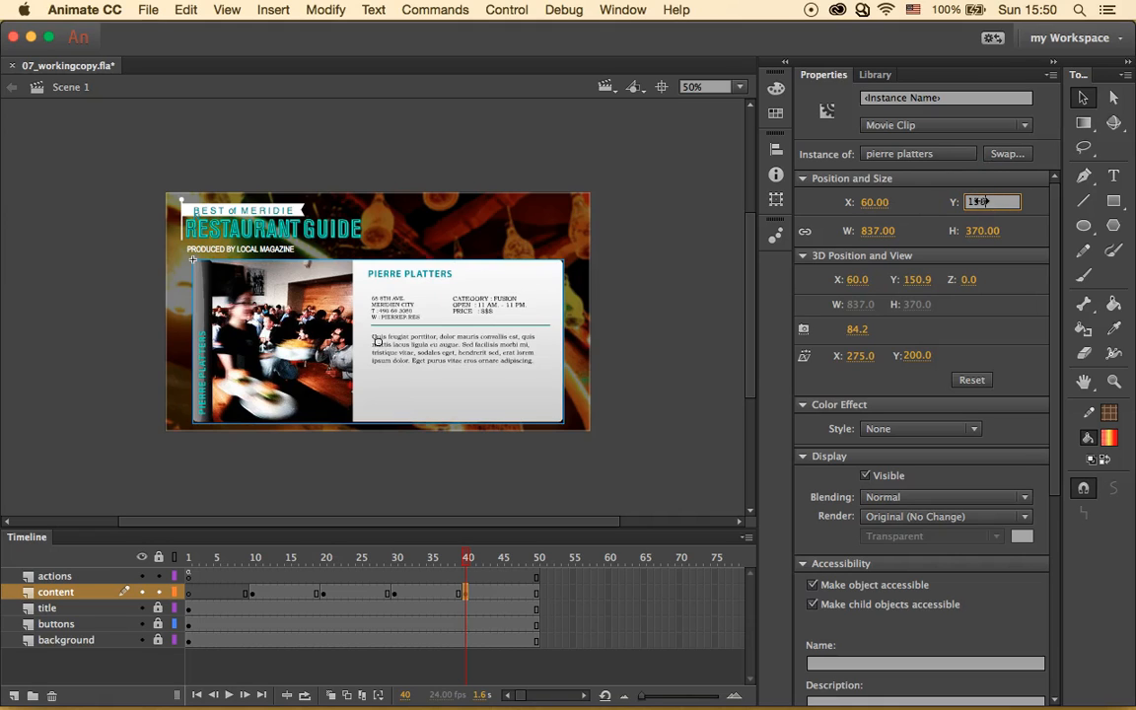
{"action": "type", "text": "0"}
{"action": "key", "text": "Return"}
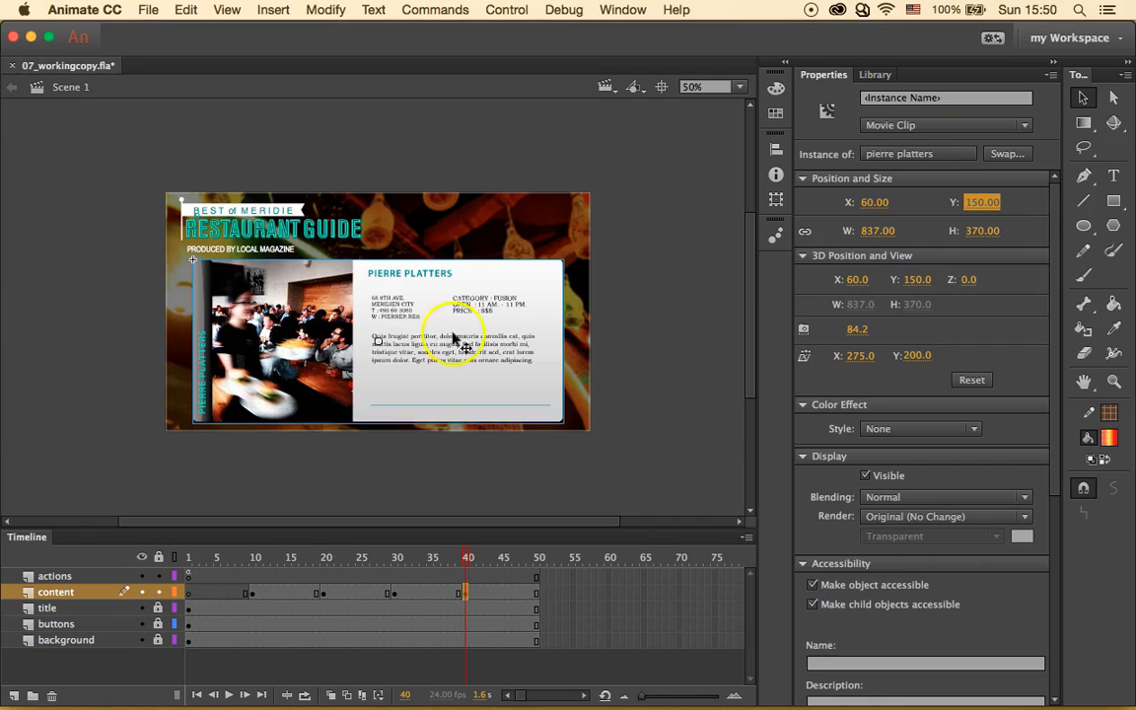
Give the content layer's keyframe at frame 10 the frame label "label1".
{"action": "left_click", "coordinate": [250, 593]}
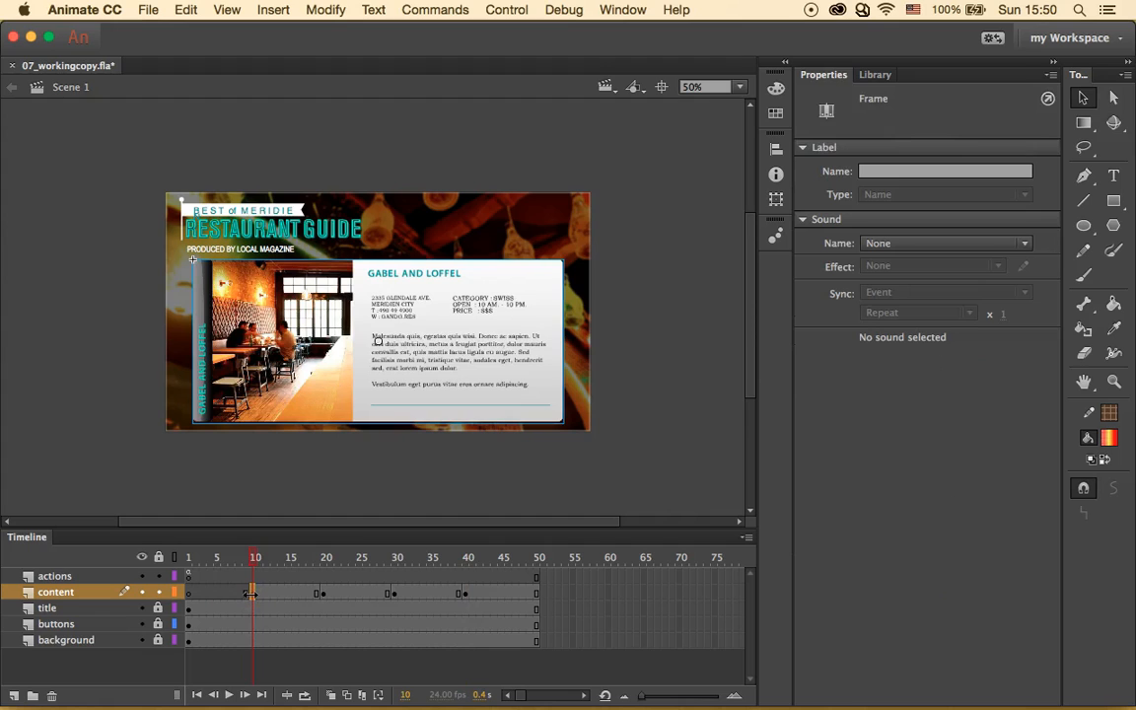
{"action": "left_click", "coordinate": [878, 173]}
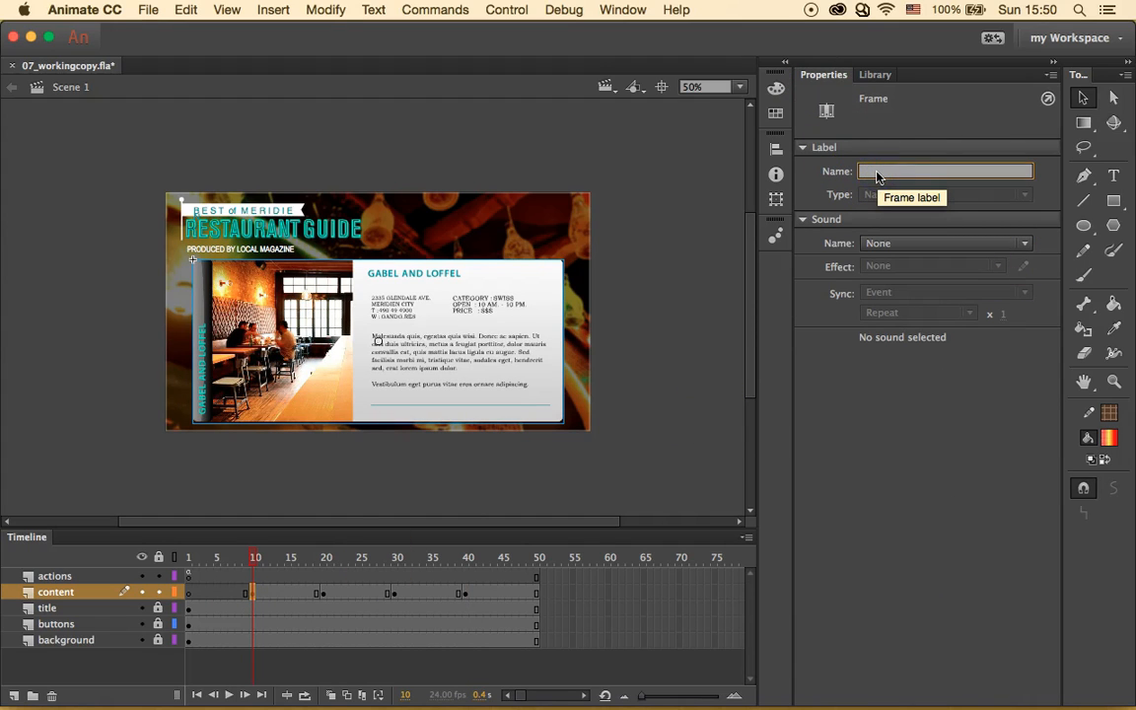
{"action": "type", "text": "label1"}
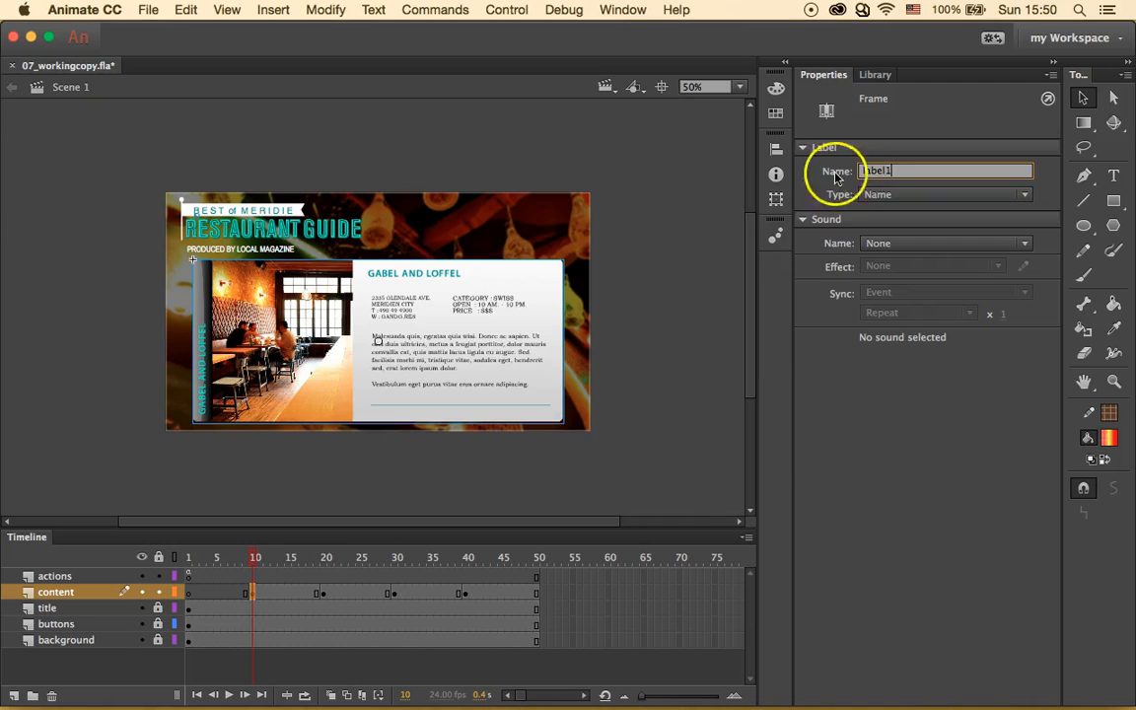
{"action": "left_click", "coordinate": [676, 373]}
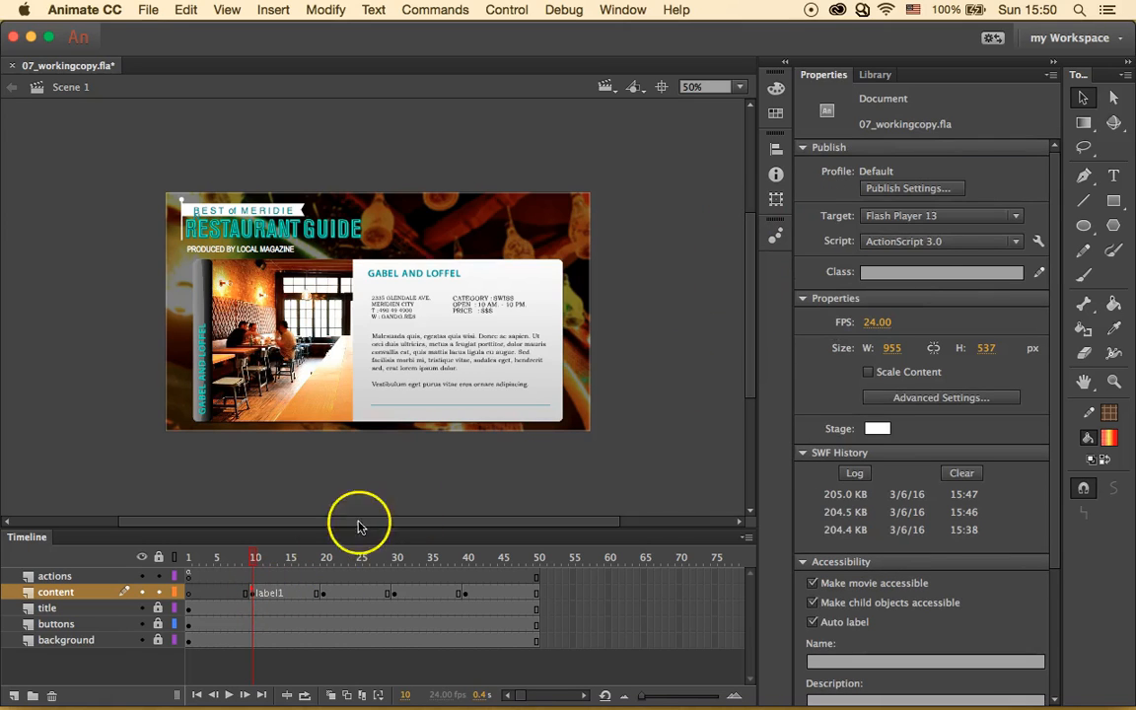
{"action": "left_click", "coordinate": [467, 557]}
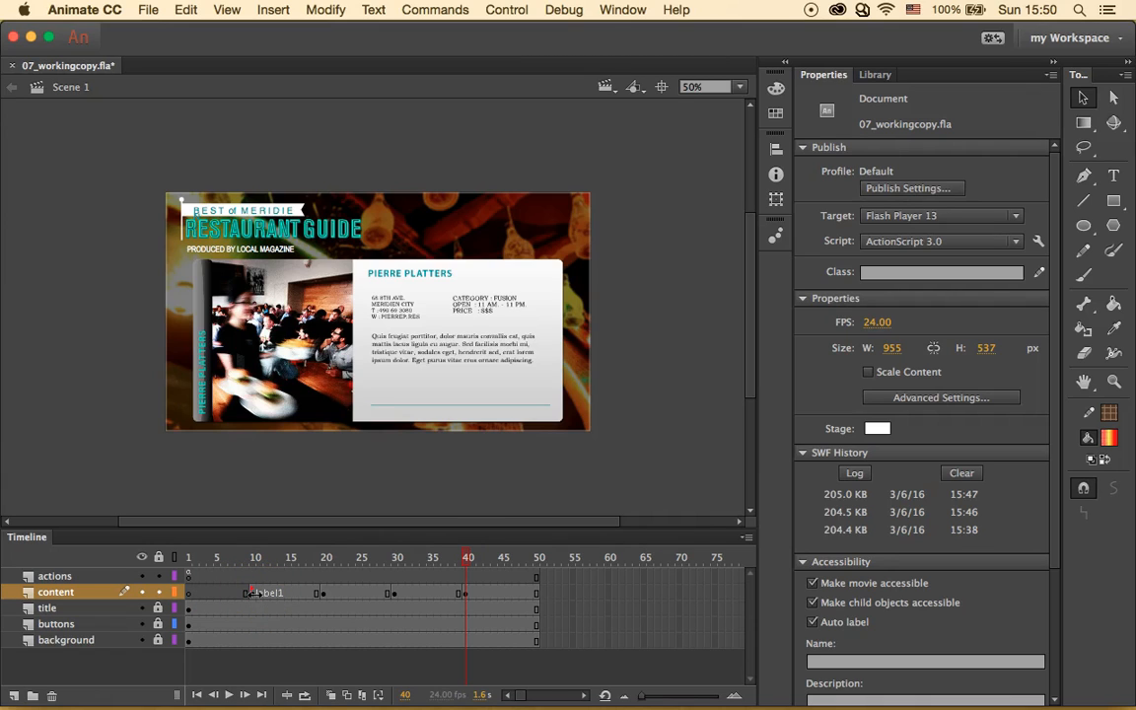
Label the content layer's keyframes at frames 20 and 30 "label2" and "label3".
{"action": "left_click", "coordinate": [324, 592]}
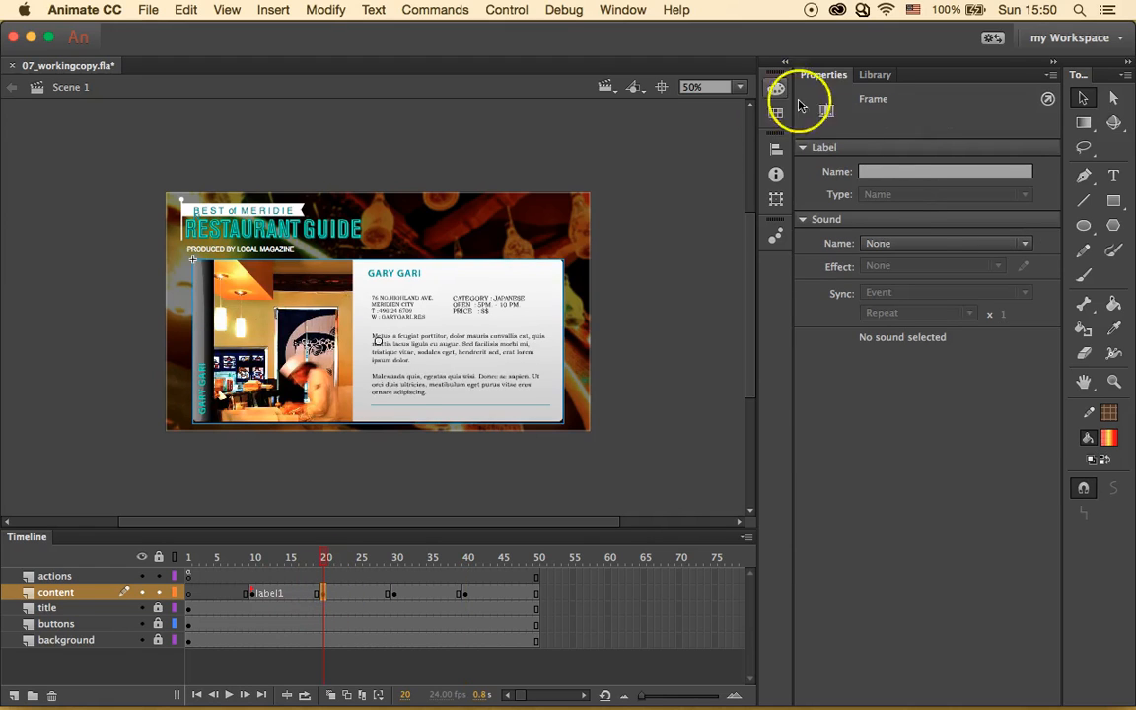
{"action": "left_click", "coordinate": [898, 173]}
{"action": "type", "text": "label2"}
{"action": "key", "text": "Return"}
{"action": "left_click", "coordinate": [391, 592]}
{"action": "left_click", "coordinate": [919, 170]}
{"action": "type", "text": "label"}
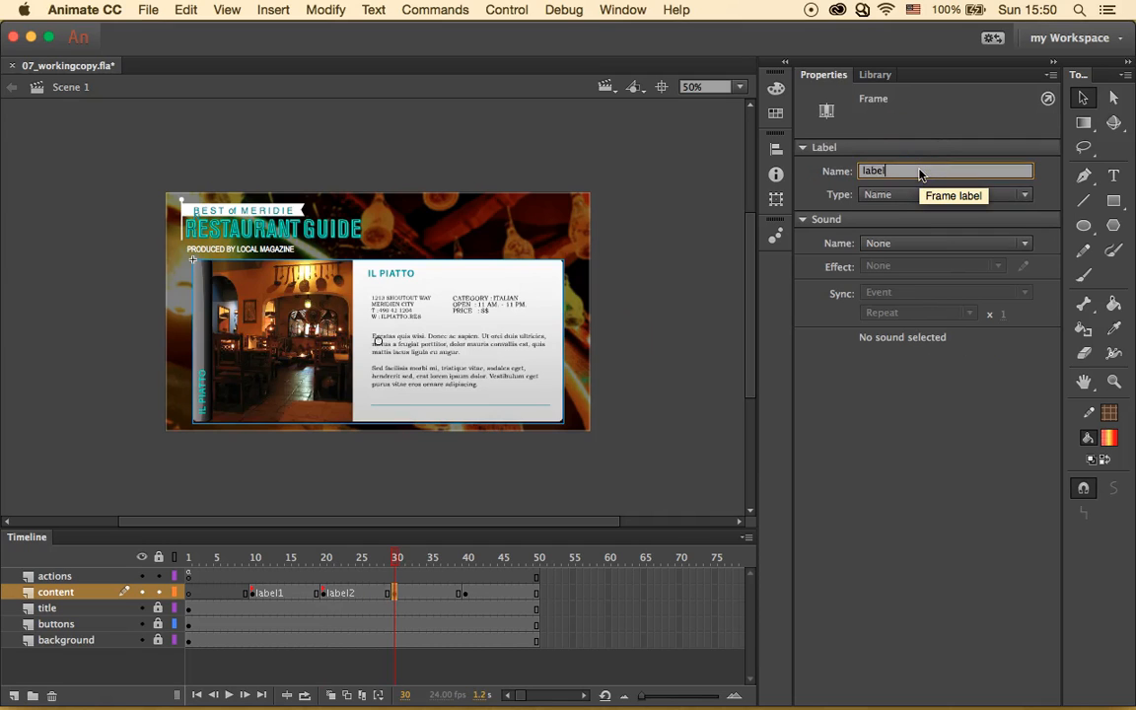
{"action": "type", "text": "3"}
{"action": "key", "text": "Return"}
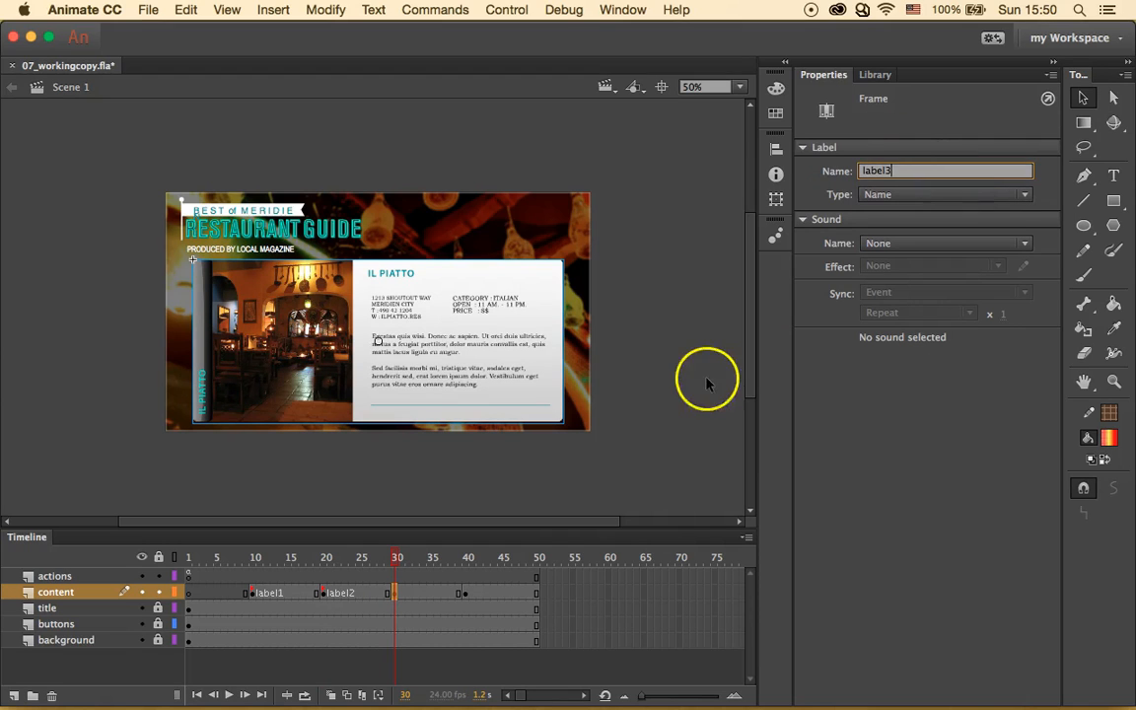
Enter a frame label for the content layer's keyframe at frame 40.
{"action": "left_click", "coordinate": [465, 592]}
{"action": "left_click", "coordinate": [903, 171]}
{"action": "type", "text": "la"}
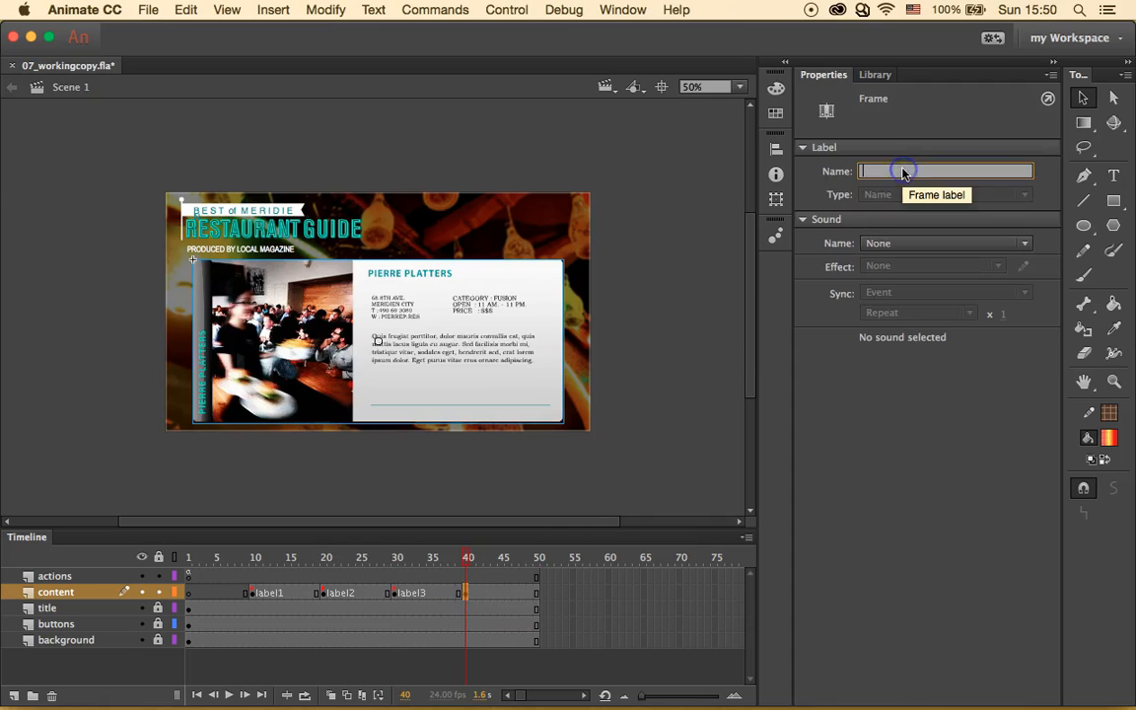
Name the content layer's keyframe at frame 40 label4.
{"action": "type", "text": "bel4"}
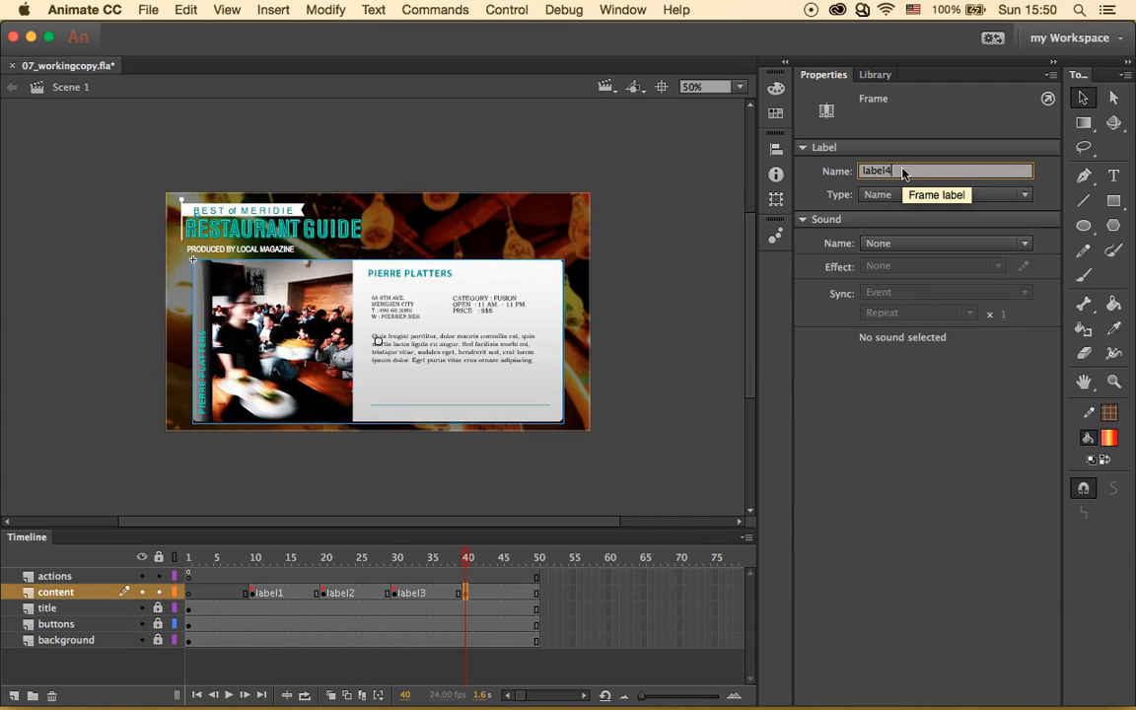
{"action": "key", "text": "Return"}
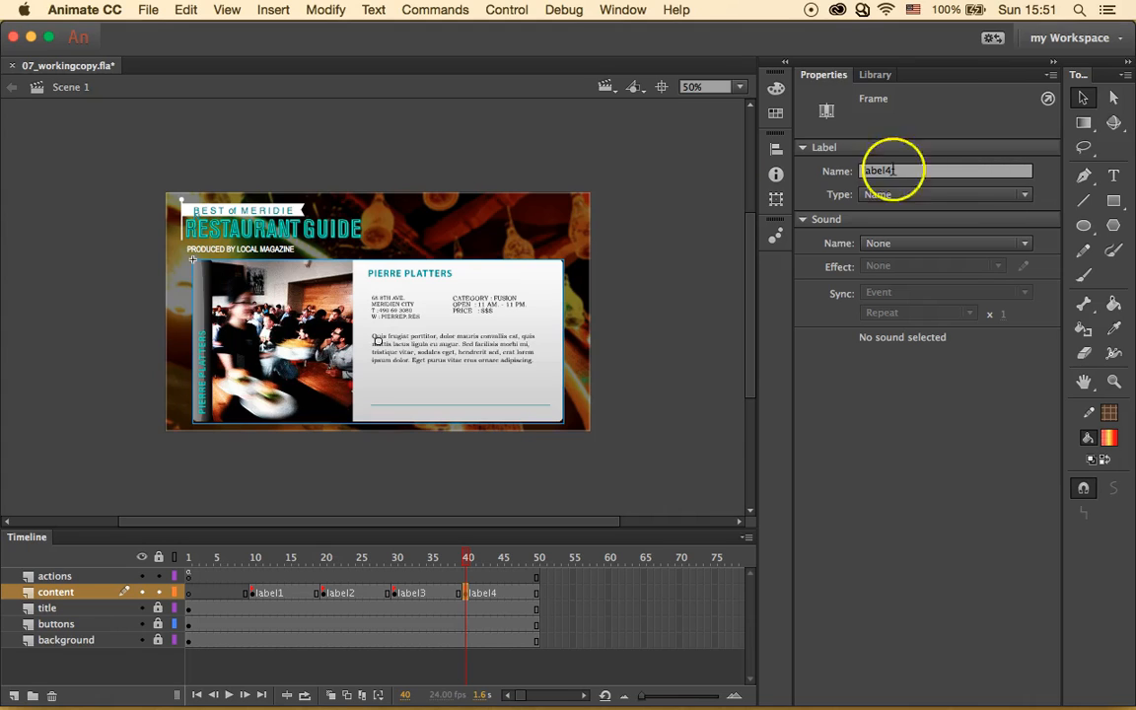
In the script on frame 1 of the actions layer, change the gotoAndStop argument in the restaurant1 function to "label1".
{"action": "left_click", "coordinate": [189, 576]}
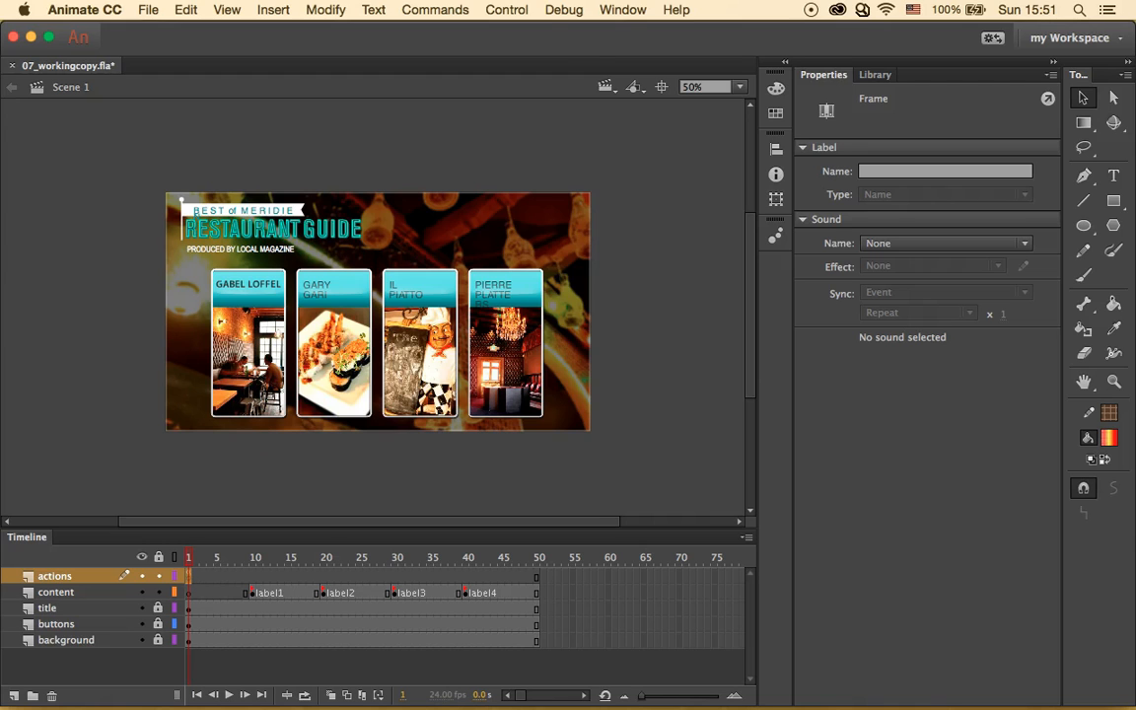
{"action": "left_click", "coordinate": [622, 9]}
{"action": "left_click", "coordinate": [631, 203]}
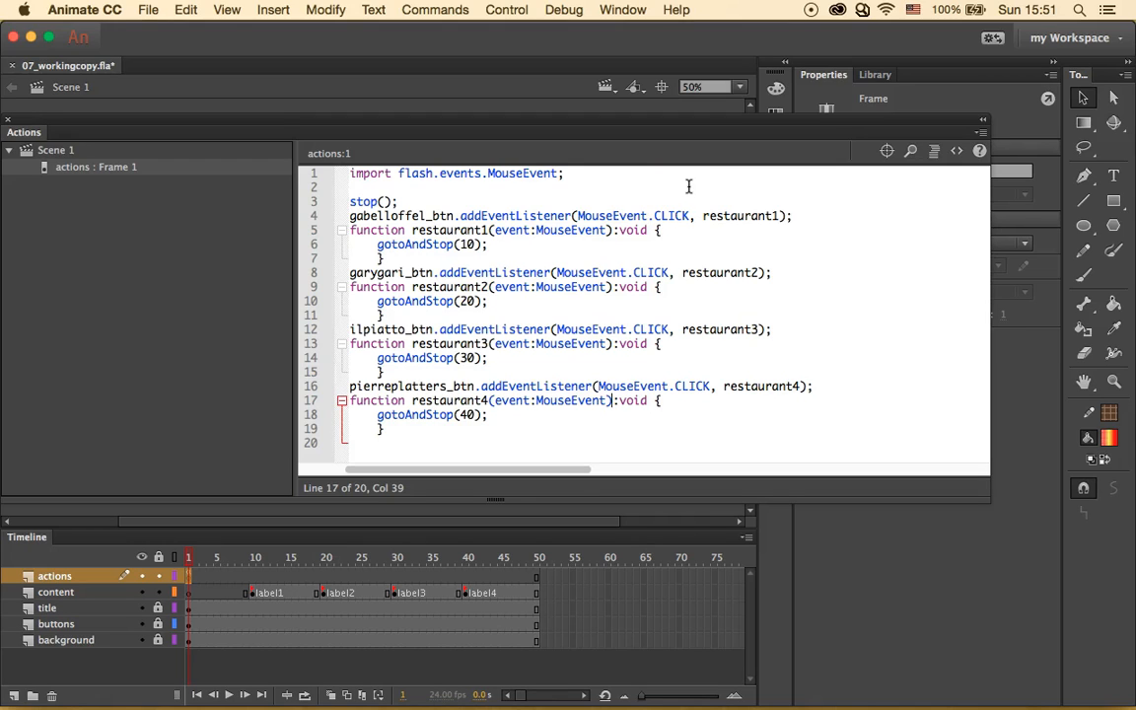
{"action": "left_click", "coordinate": [473, 242]}
{"action": "key", "text": "BackSpace"}
{"action": "key", "text": "BackSpace"}
{"action": "type", "text": "\"\""}
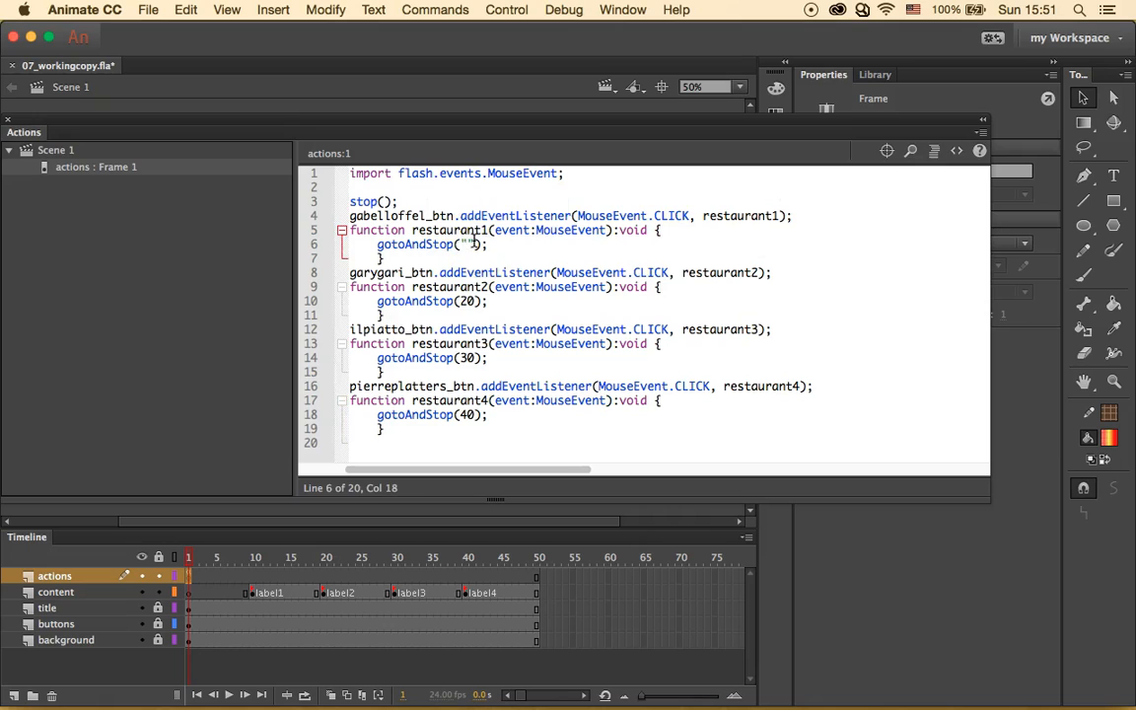
{"action": "type", "text": "label2"}
{"action": "key", "text": "BackSpace"}
{"action": "type", "text": "1"}
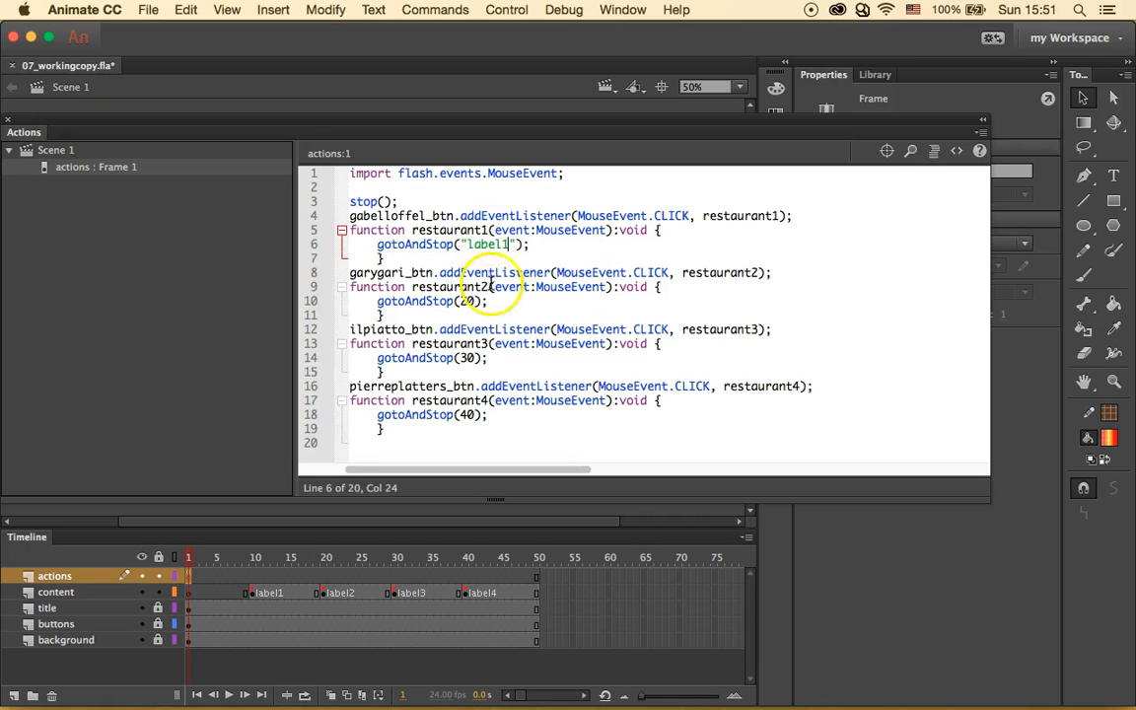
Replace the frame number in the restaurant2 function's gotoAndStop call with "label2".
{"action": "left_click", "coordinate": [469, 298]}
{"action": "double_click", "coordinate": [461, 300]}
{"action": "key", "text": "BackSpace"}
{"action": "type", "text": "\"\""}
{"action": "type", "text": "label"}
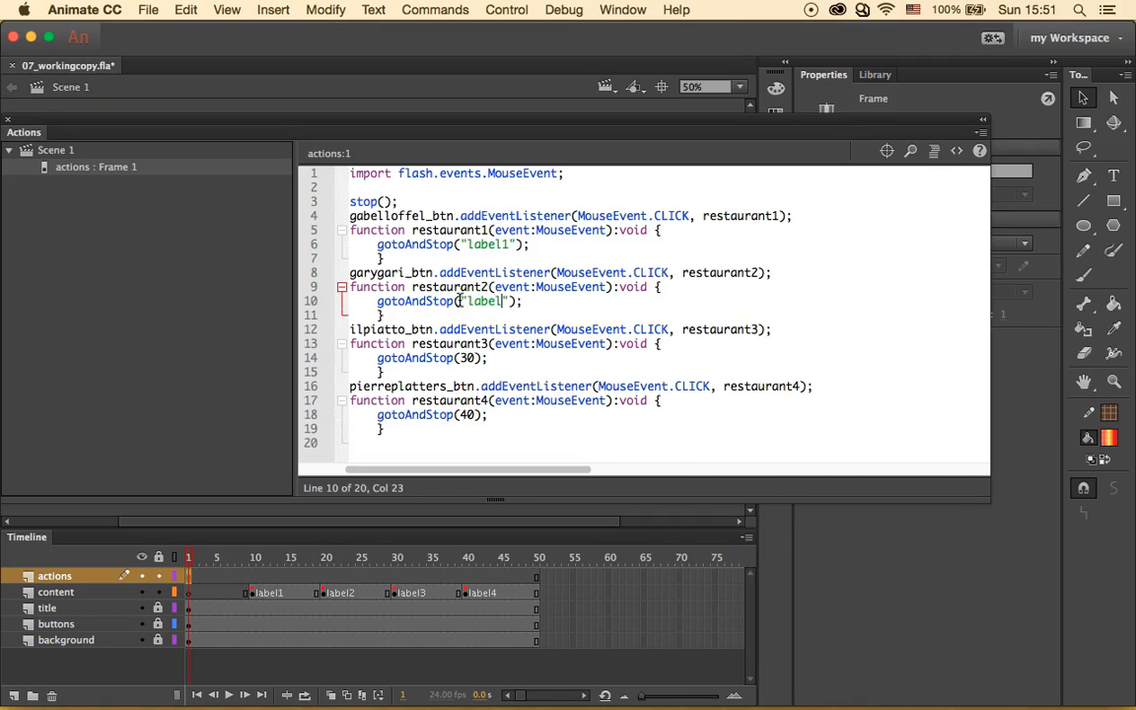
{"action": "type", "text": "2"}
Replace the frame number in the restaurant3 function's gotoAndStop call with "label3".
{"action": "double_click", "coordinate": [467, 358]}
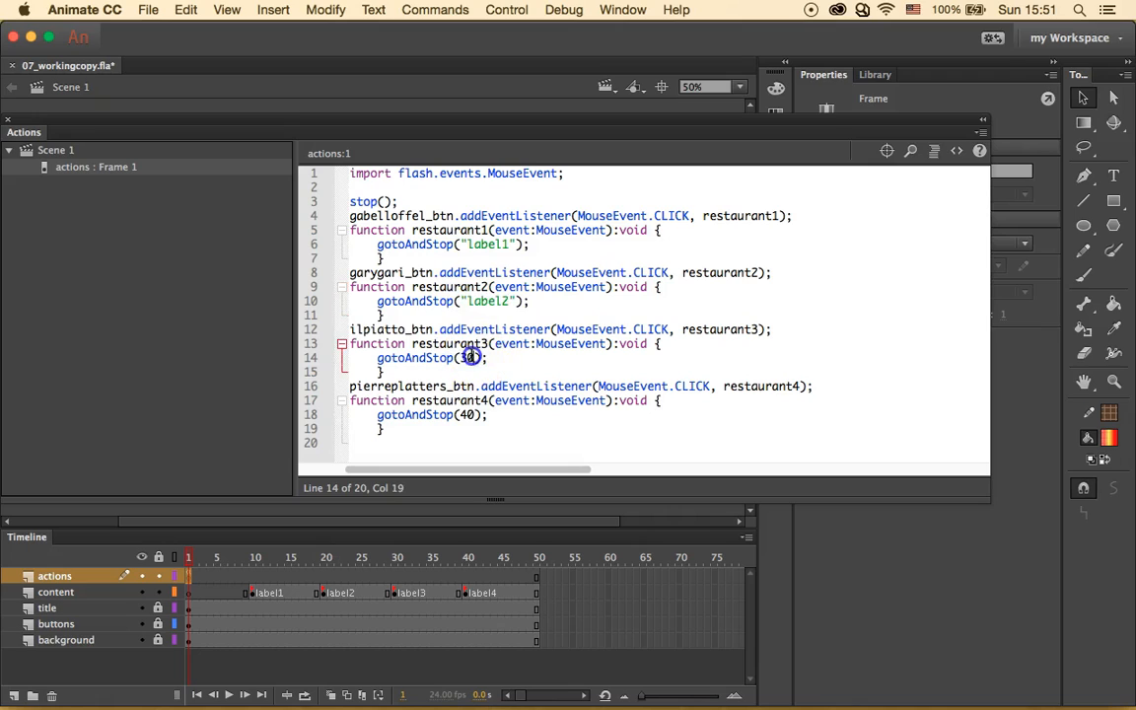
{"action": "key", "text": "BackSpace"}
{"action": "type", "text": "\"\""}
{"action": "type", "text": "label"}
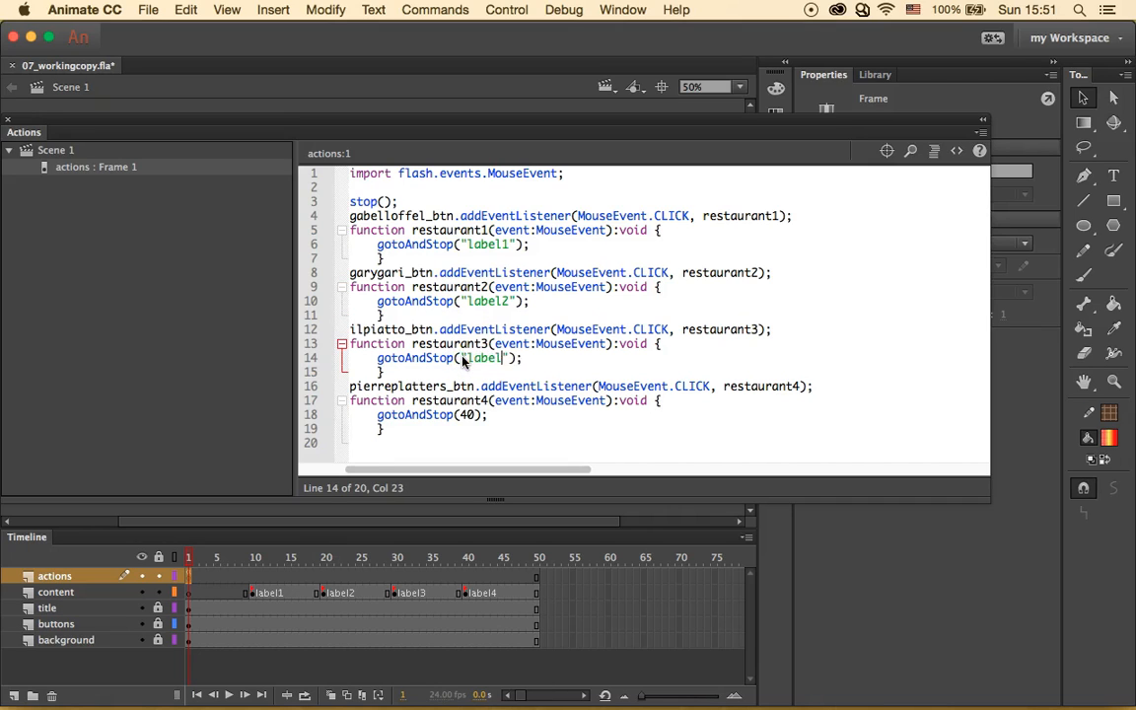
{"action": "type", "text": "2"}
{"action": "key", "text": "BackSpace"}
{"action": "type", "text": "3"}
Replace the frame number in the restaurant4 function's gotoAndStop call with "label4" and close the script editor.
{"action": "left_click", "coordinate": [473, 414]}
{"action": "double_click", "coordinate": [465, 415]}
{"action": "type", "text": "\"\""}
{"action": "type", "text": "l"}
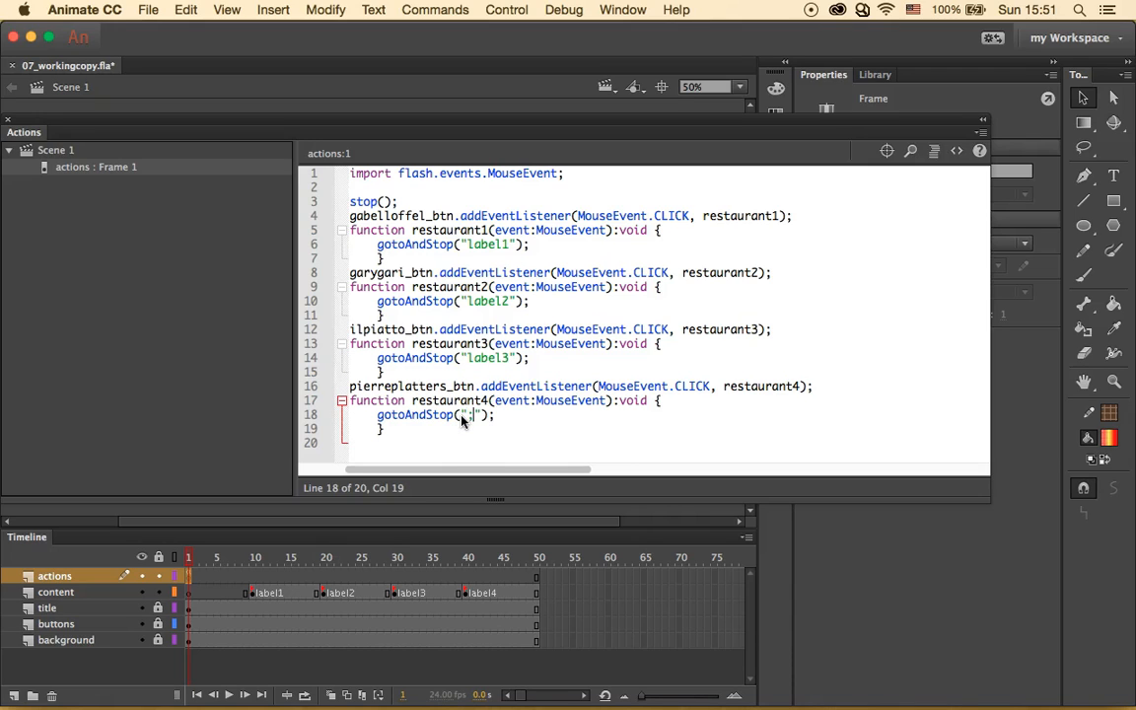
{"action": "type", "text": "abel4"}
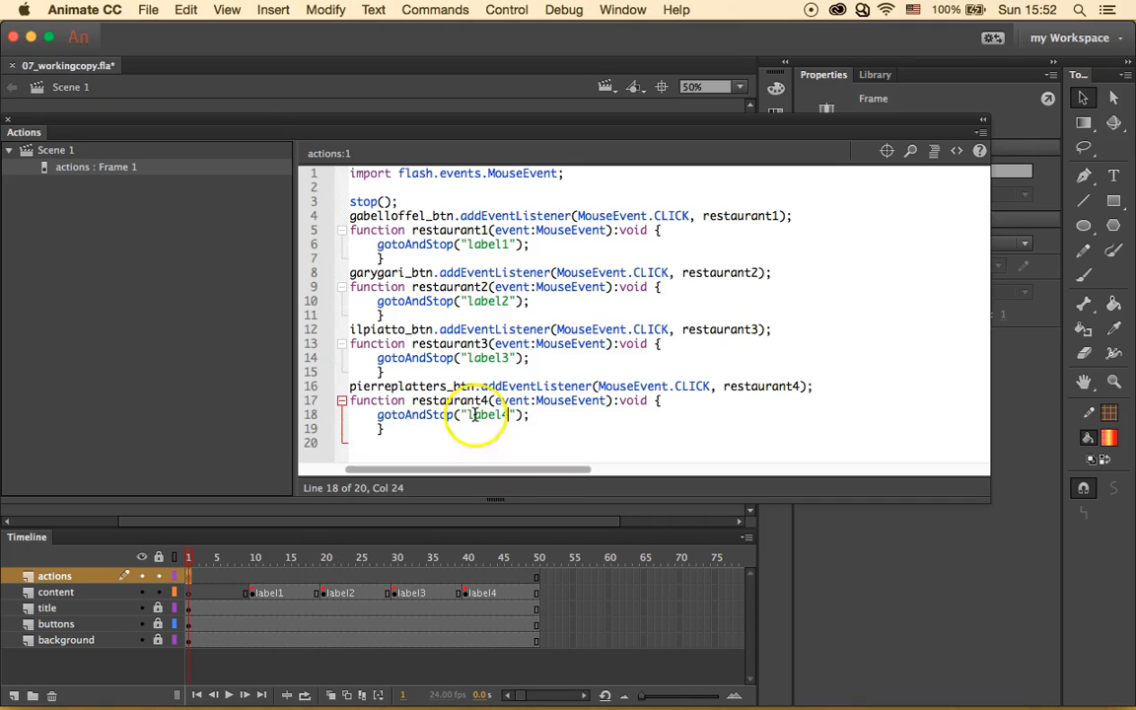
{"action": "left_click", "coordinate": [155, 214]}
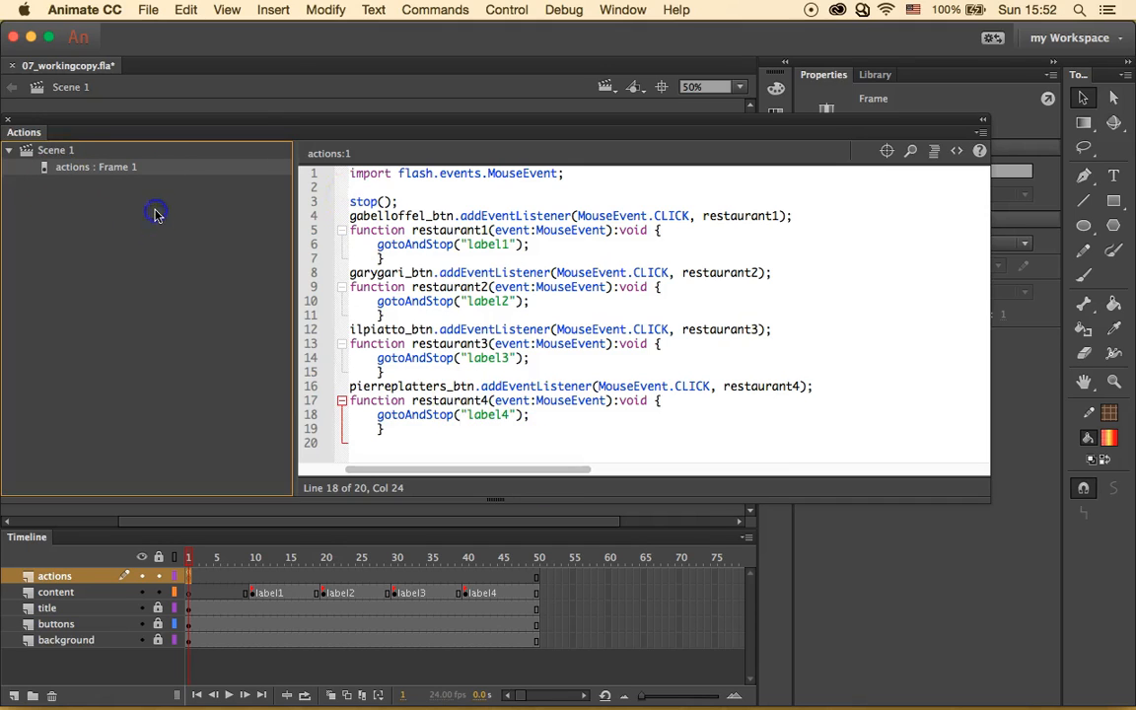
{"action": "left_click", "coordinate": [9, 119]}
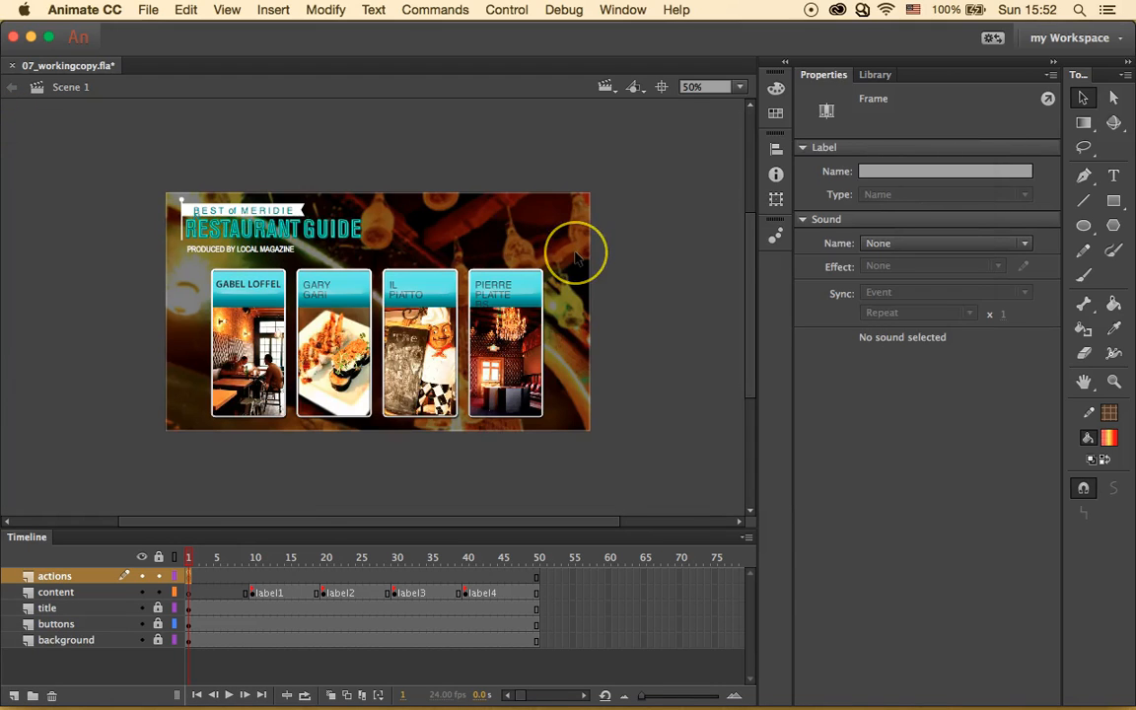
Test the movie by opening the Gabel Loffel restaurant's page from its thumbnail, and close the preview.
{"action": "left_click", "coordinate": [506, 10]}
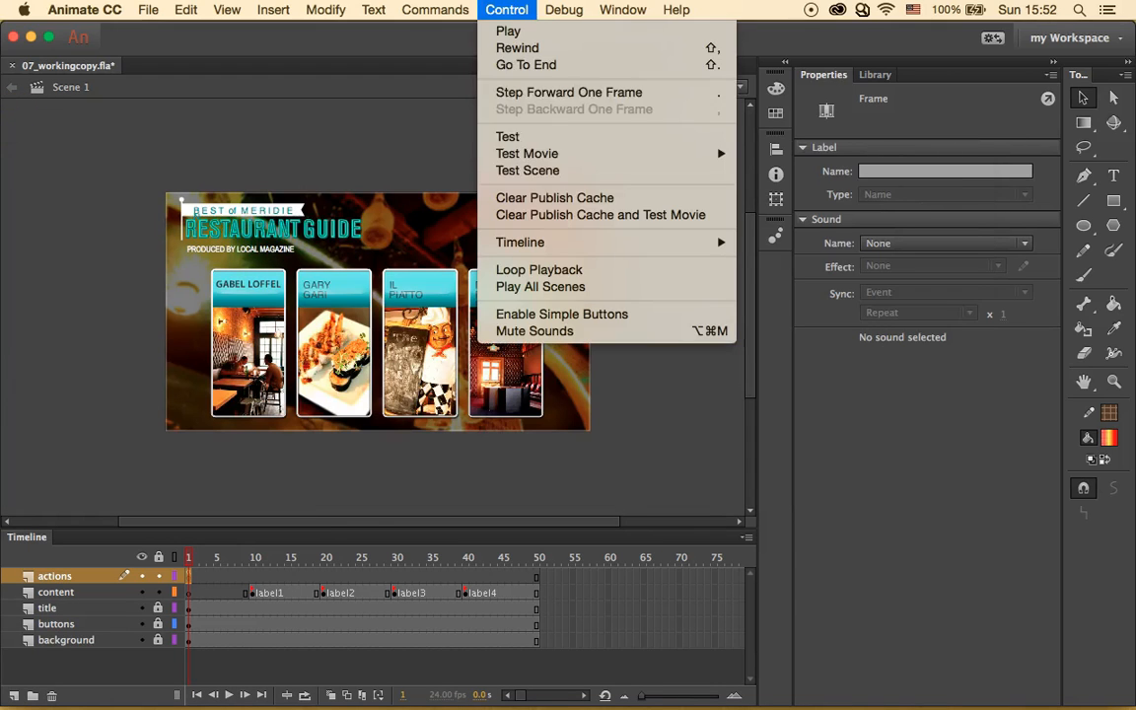
{"action": "left_click", "coordinate": [550, 144]}
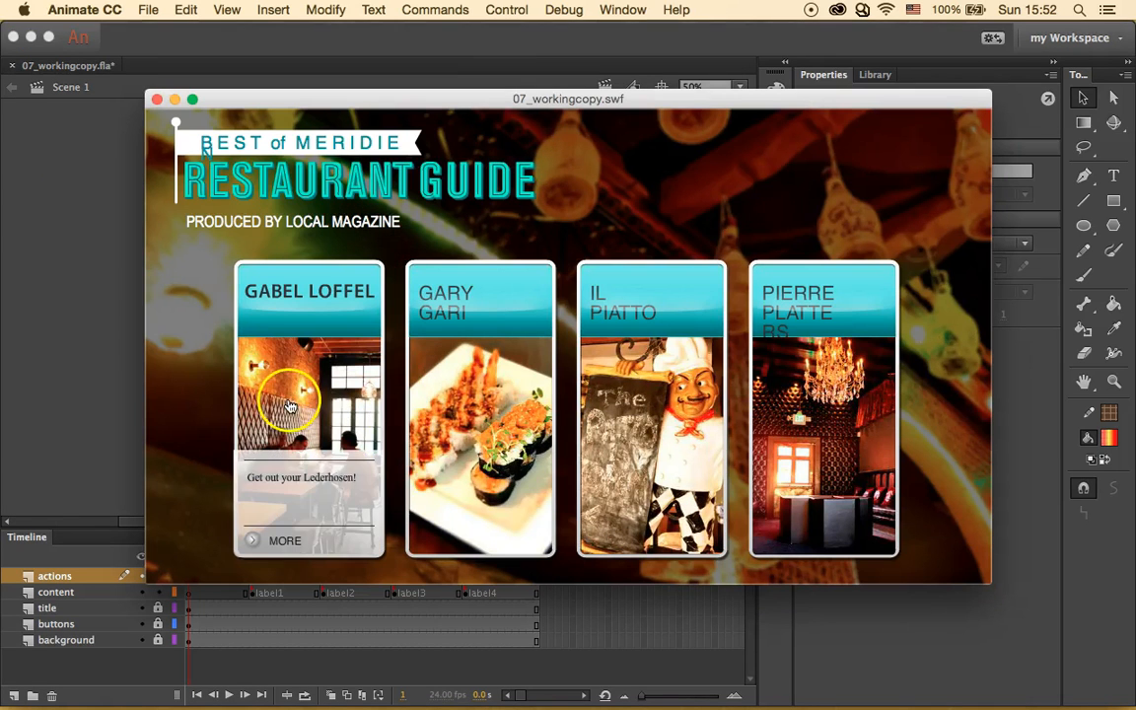
{"action": "left_click", "coordinate": [352, 313]}
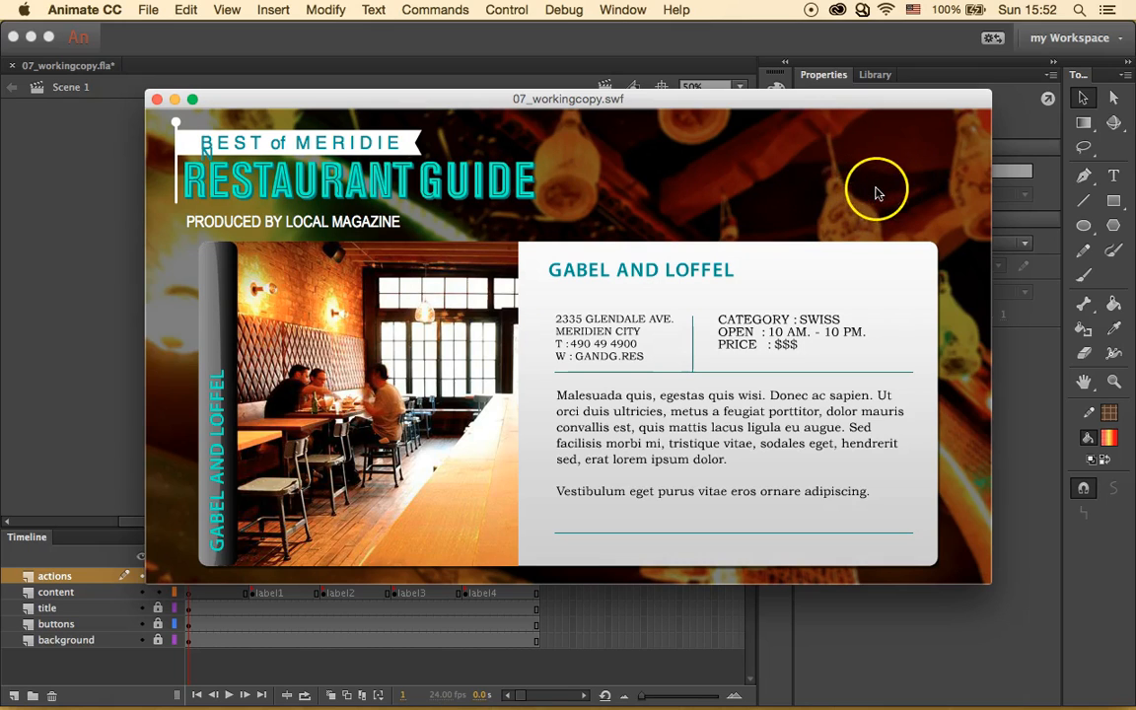
{"action": "left_click", "coordinate": [156, 101]}
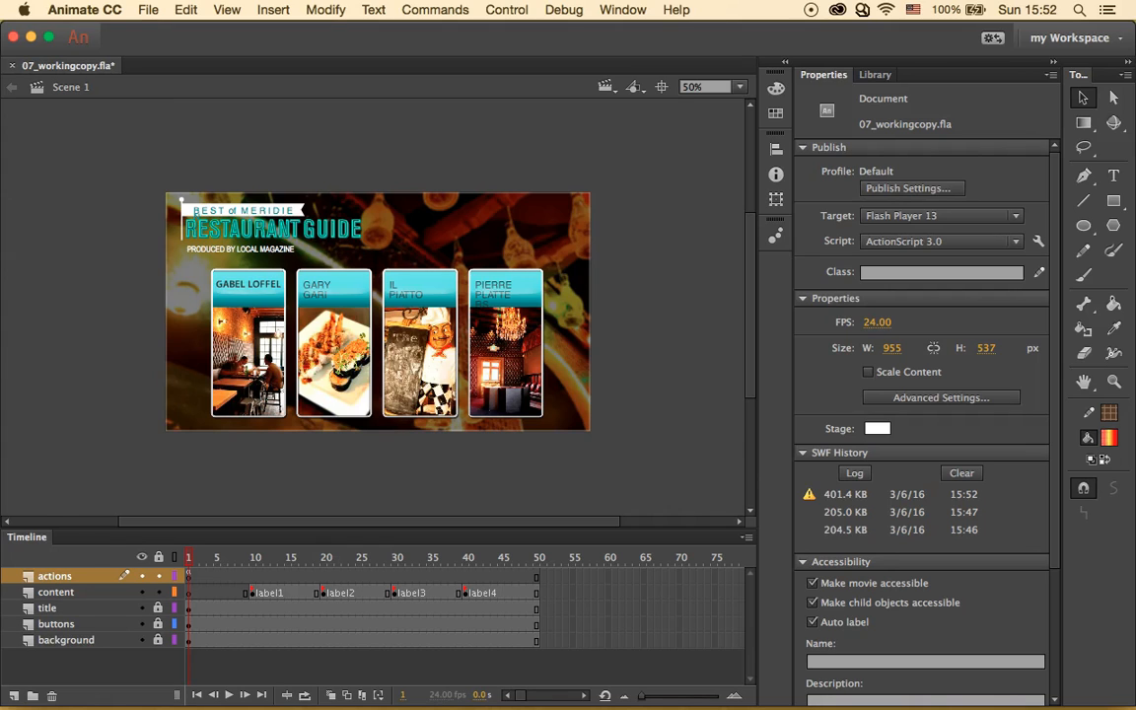
Unlock the buttons layer and place an instance of the mainmenu library button above the Pierre Platters thumbnail.
{"action": "left_click", "coordinate": [99, 624]}
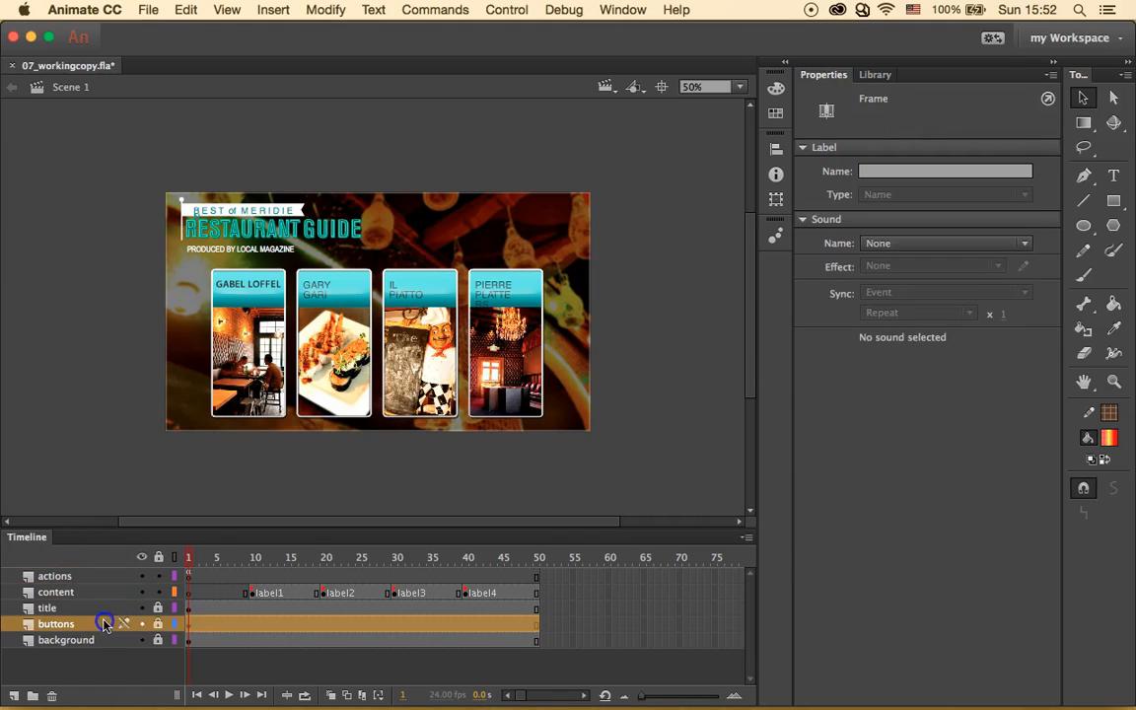
{"action": "left_click", "coordinate": [157, 624]}
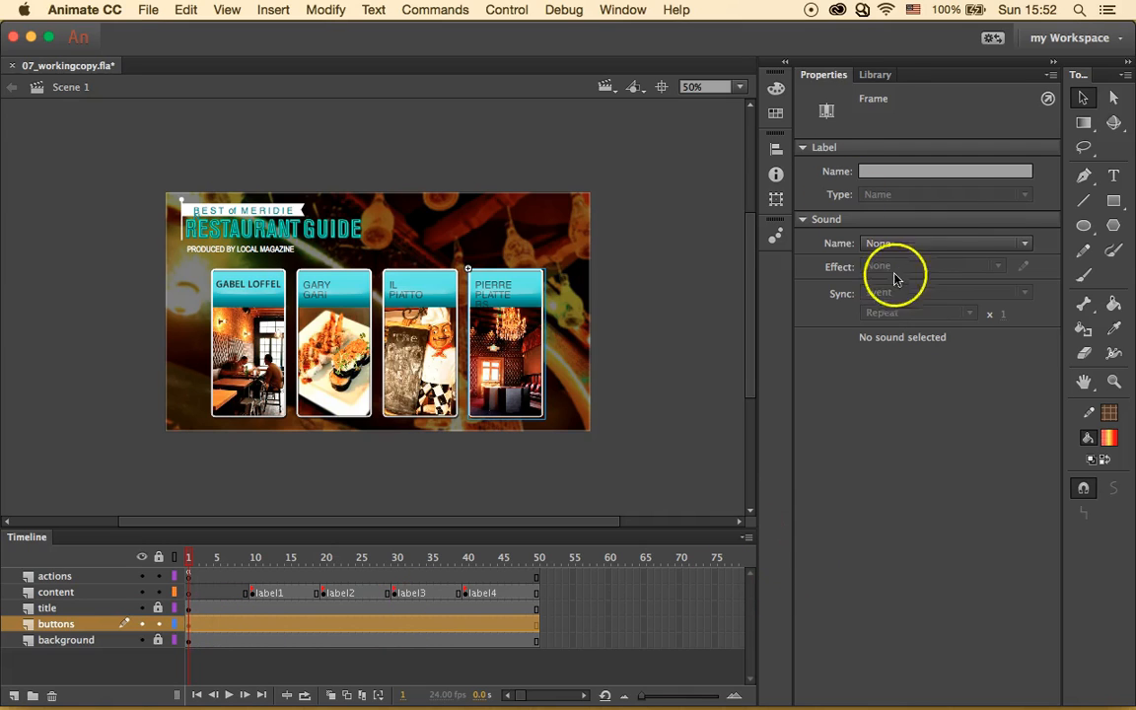
{"action": "left_click", "coordinate": [875, 74]}
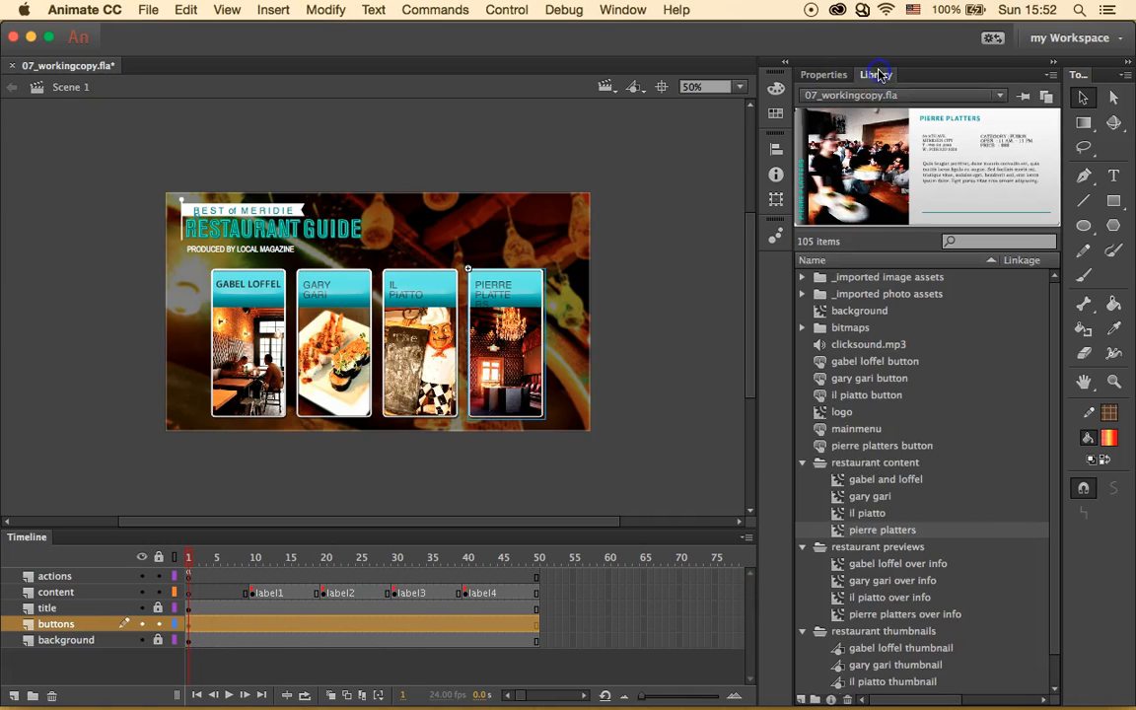
{"action": "left_click", "coordinate": [867, 431]}
{"action": "left_click_drag", "start_coordinate": [868, 434], "coordinate": [509, 259]}
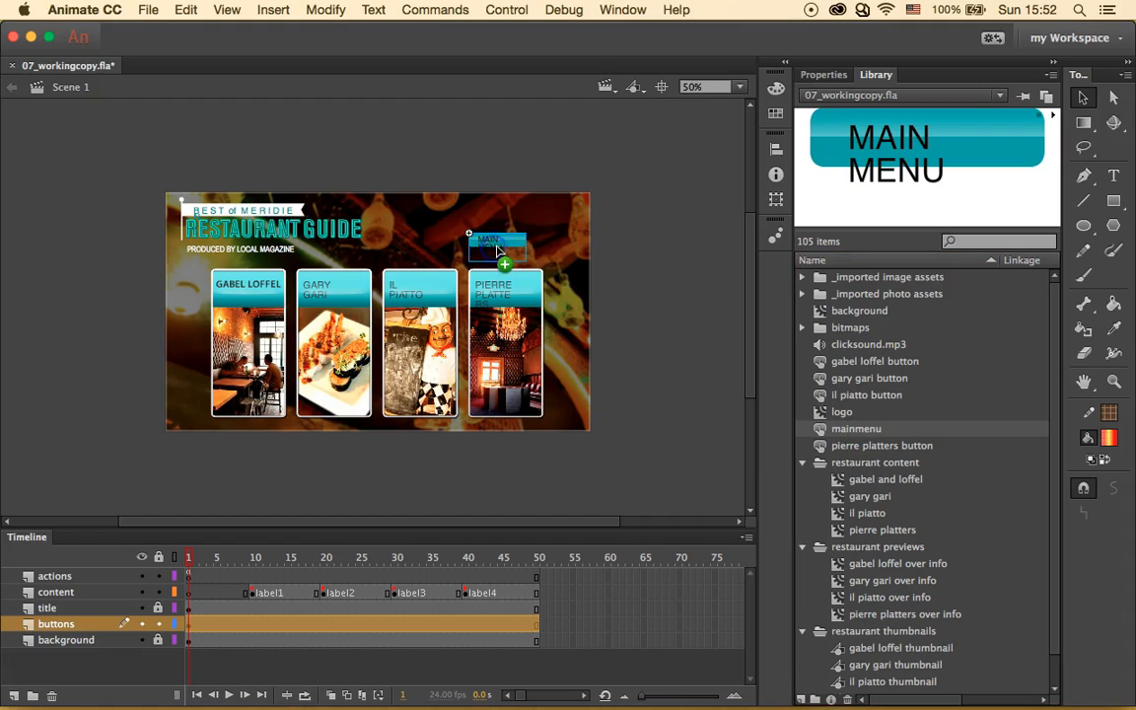
Edit the mainmenu button symbol and widen its text box so MAIN MENU fits on one line.
{"action": "left_click", "coordinate": [739, 86]}
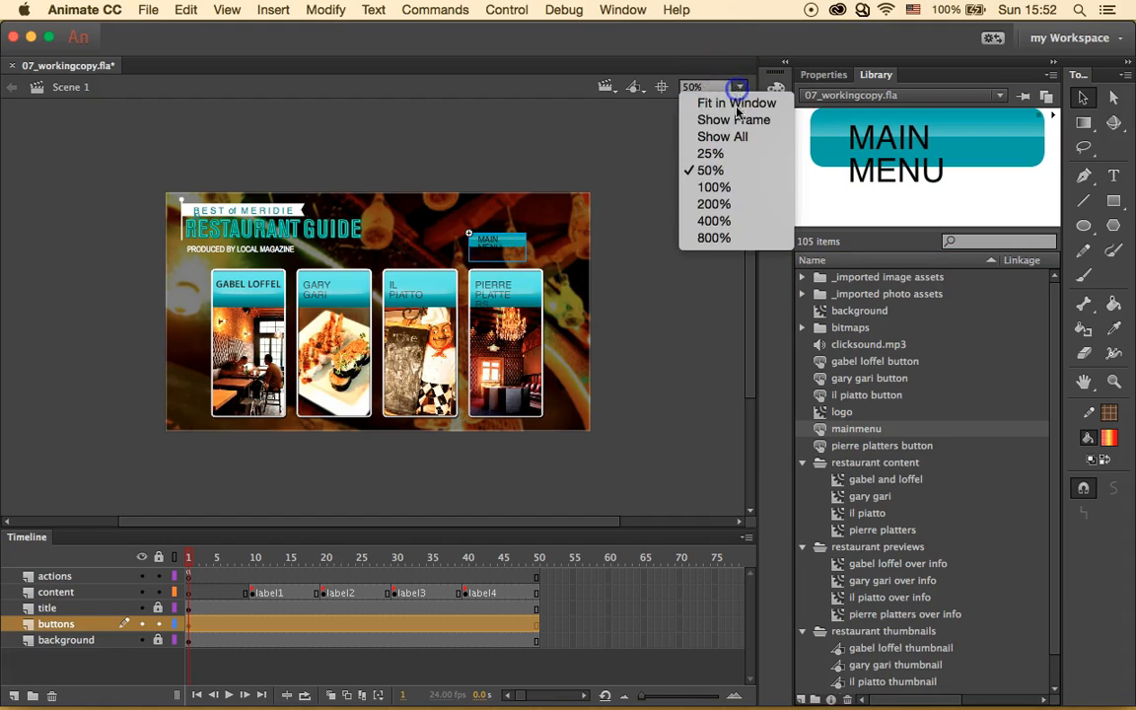
{"action": "left_click", "coordinate": [725, 203]}
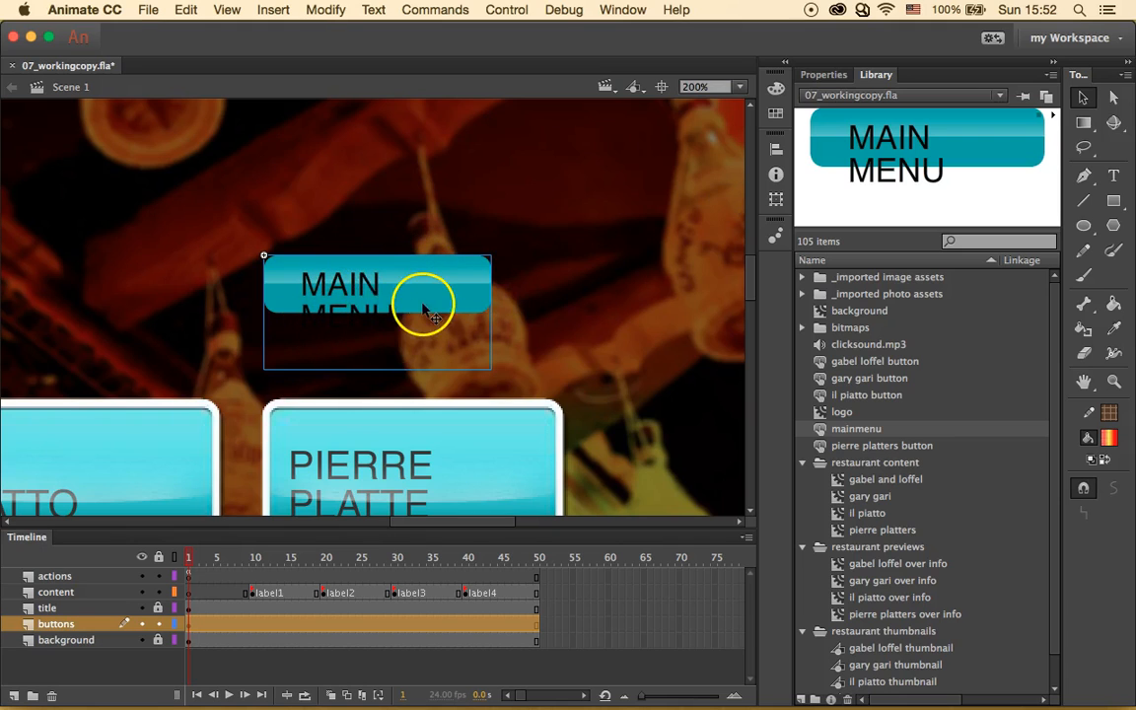
{"action": "double_click", "coordinate": [823, 430]}
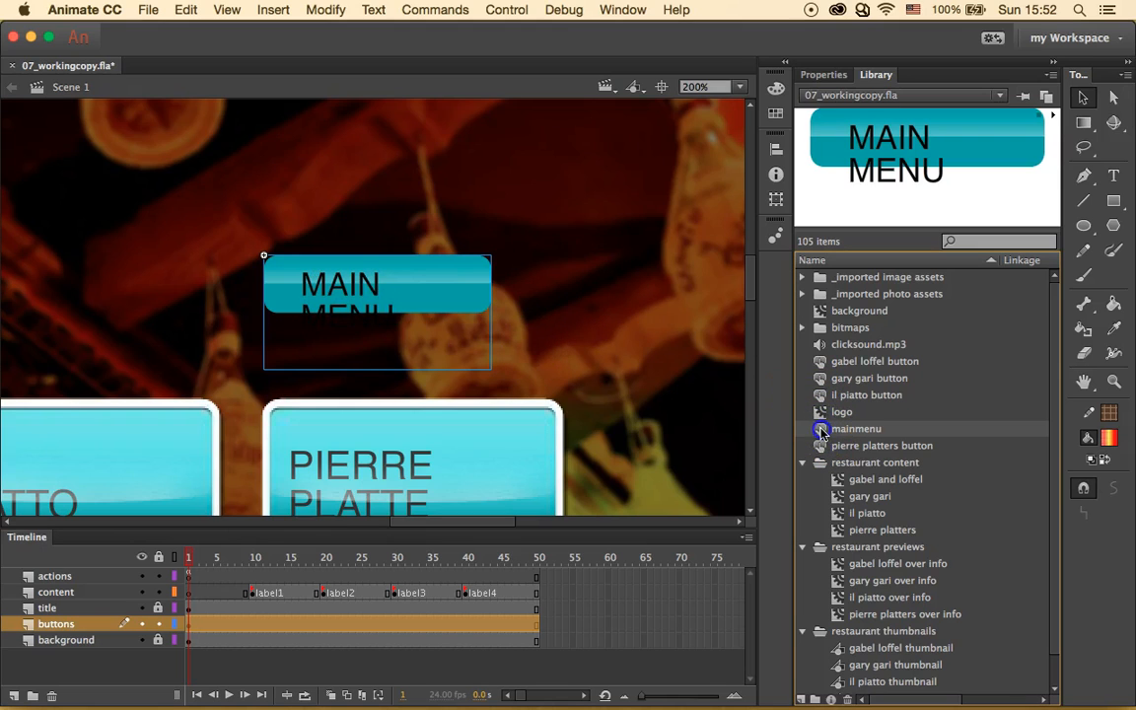
{"action": "left_click", "coordinate": [432, 345]}
{"action": "left_click_drag", "start_coordinate": [462, 361], "coordinate": [497, 363]}
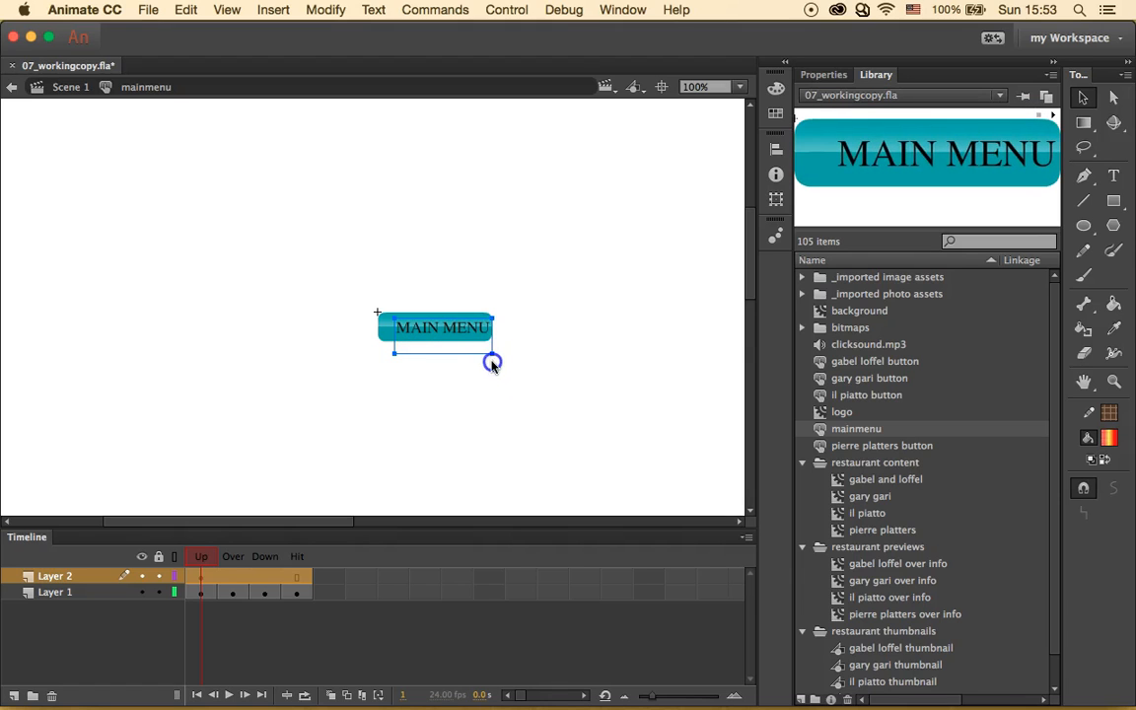
Nudge the MAIN MENU text left to centre it on the button shape and return to Scene 1.
{"action": "key", "text": "Left"}
{"action": "key", "text": "Left"}
{"action": "key", "text": "Left"}
{"action": "key", "text": "Left"}
{"action": "key", "text": "Left"}
{"action": "key", "text": "Left"}
{"action": "key", "text": "Left"}
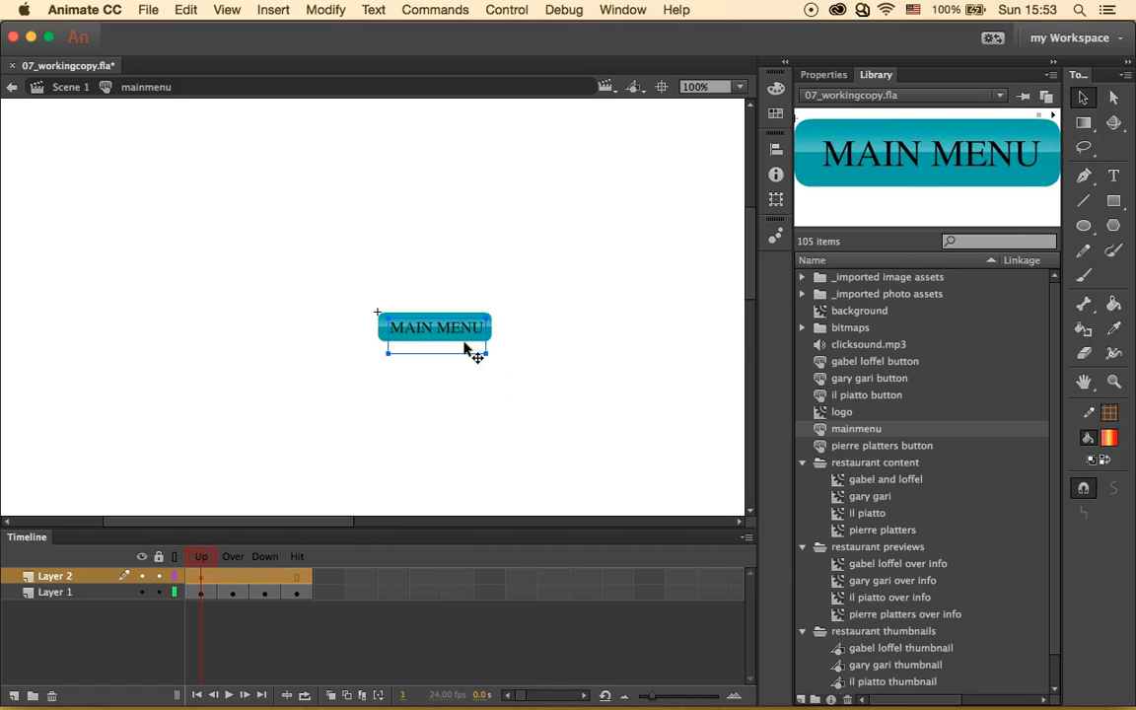
{"action": "left_click", "coordinate": [67, 86]}
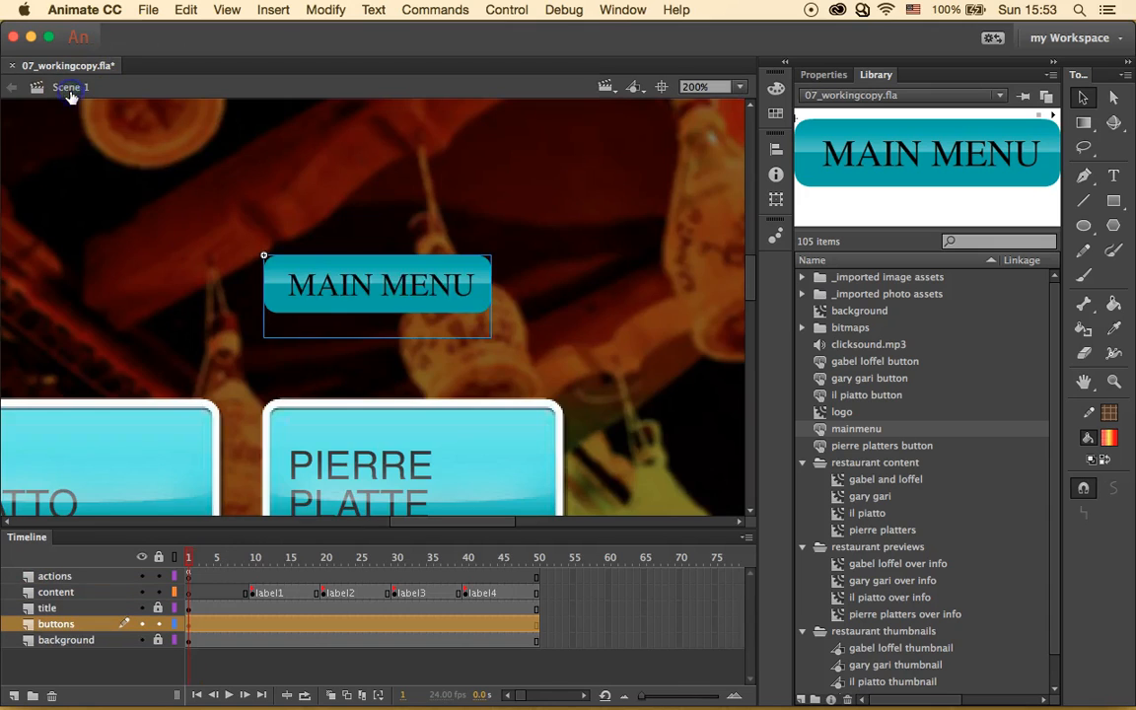
Position the mainmenu button instance at X 726 and Y 60.
{"action": "left_click", "coordinate": [712, 87]}
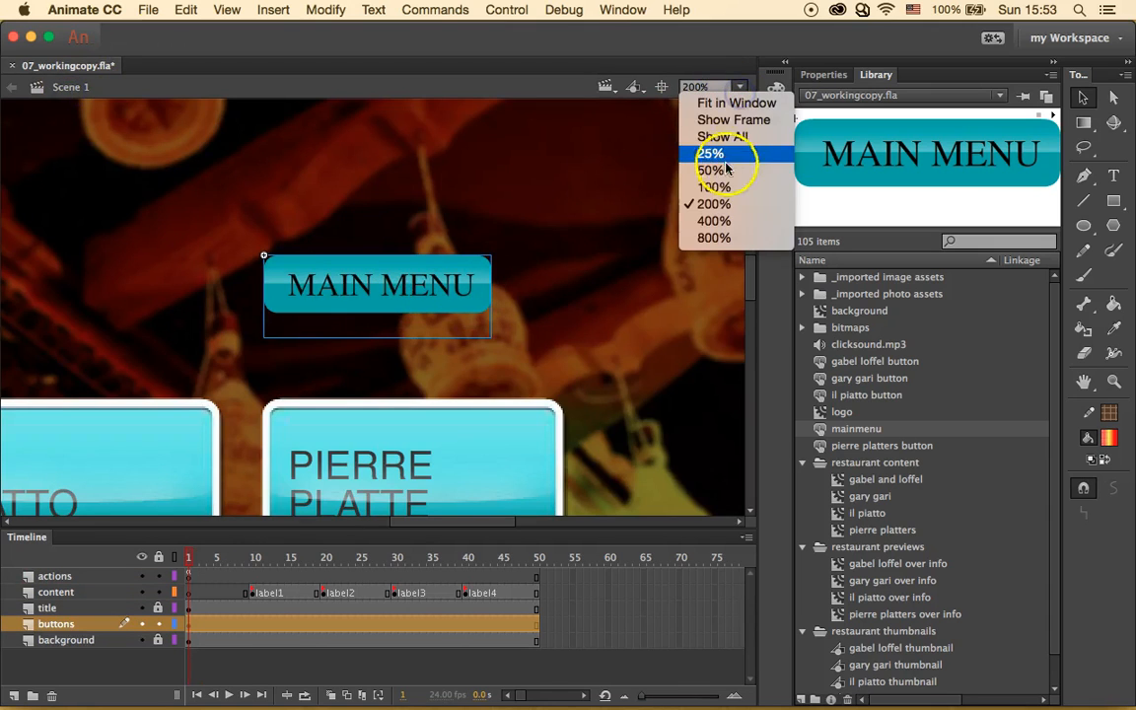
{"action": "left_click", "coordinate": [710, 187]}
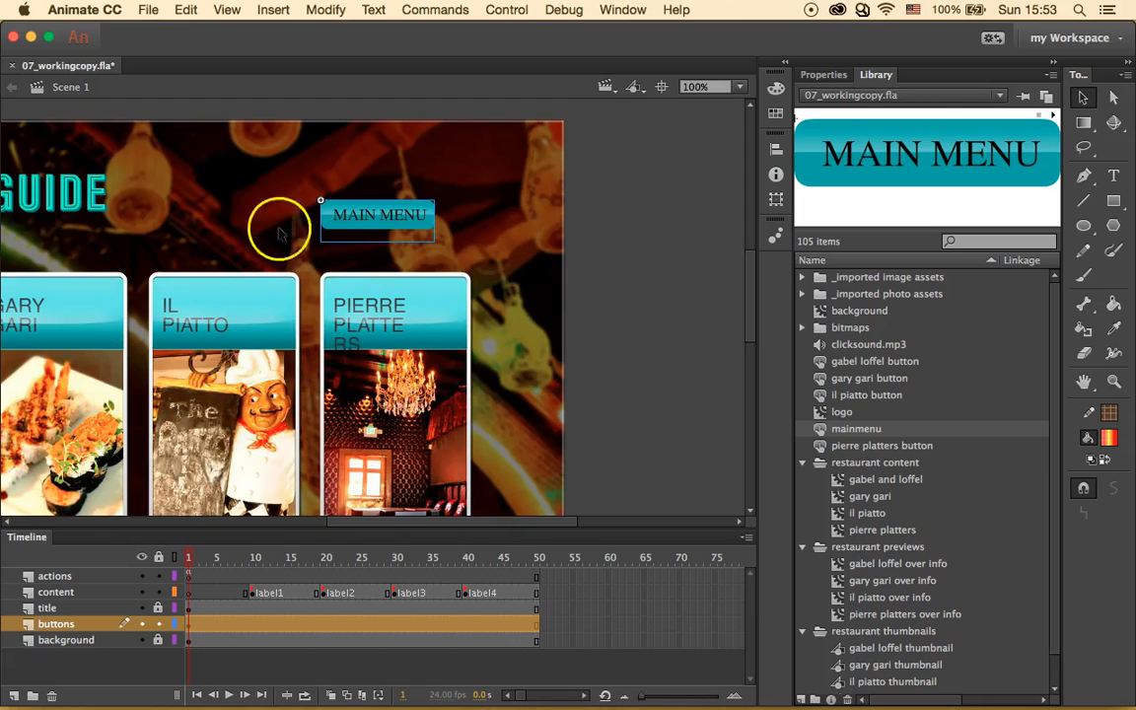
{"action": "left_click", "coordinate": [825, 75]}
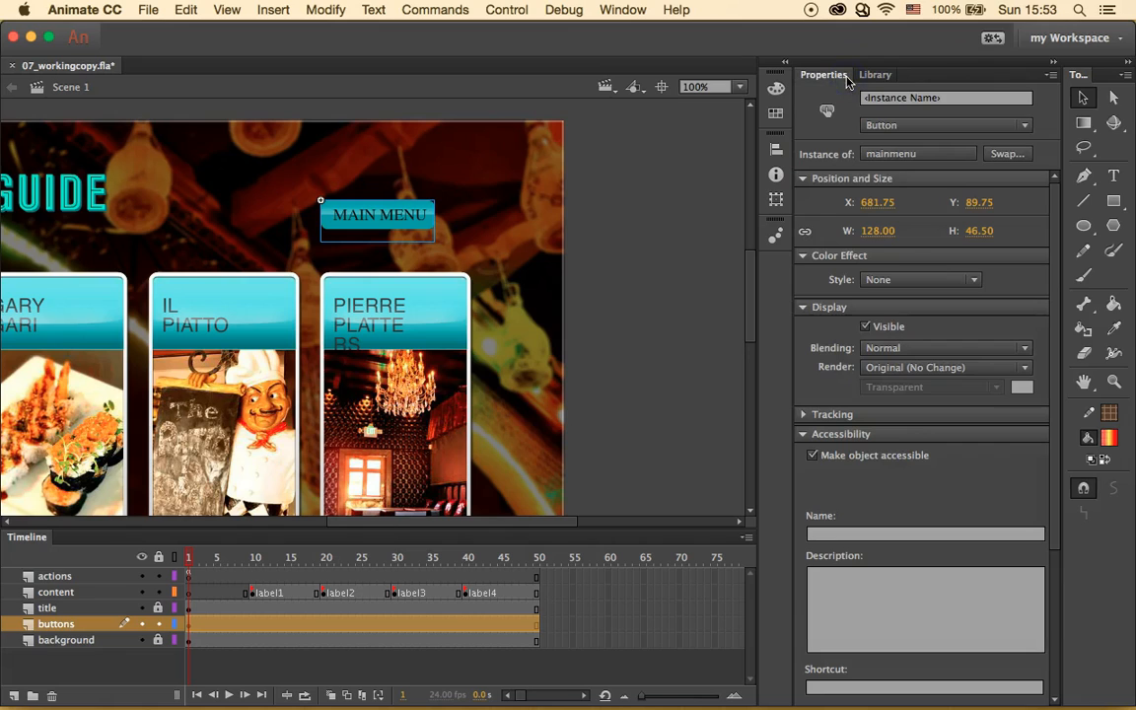
{"action": "left_click", "coordinate": [887, 203]}
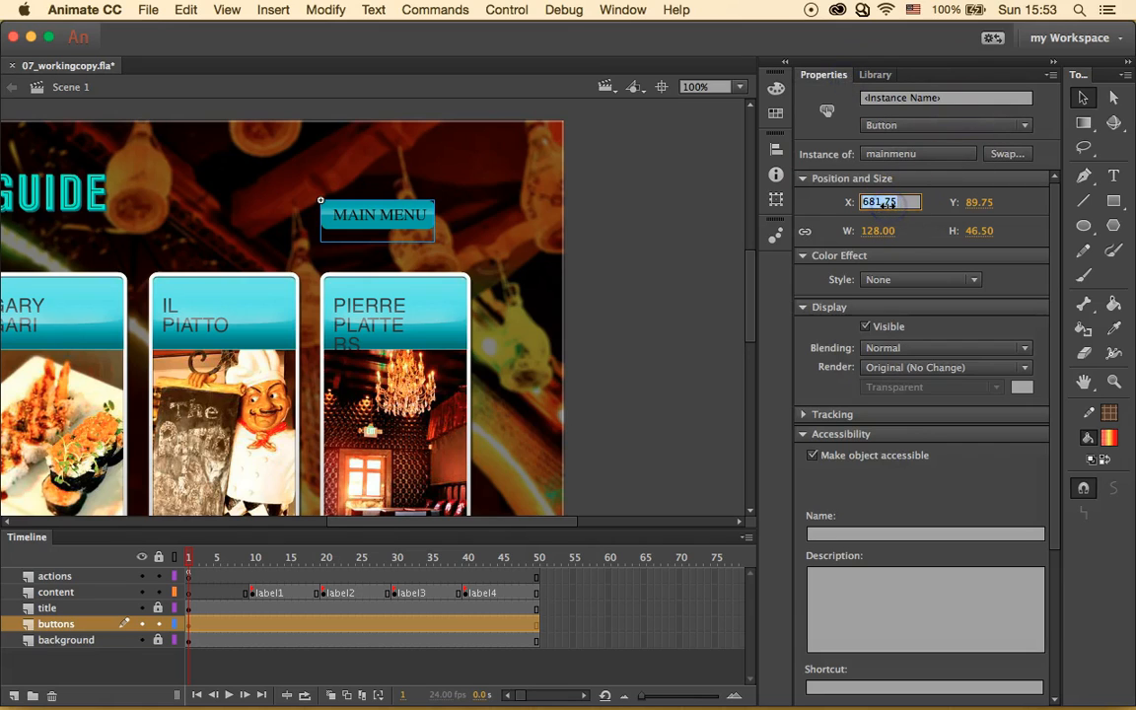
{"action": "type", "text": "726"}
{"action": "key", "text": "Return"}
{"action": "left_click", "coordinate": [979, 204]}
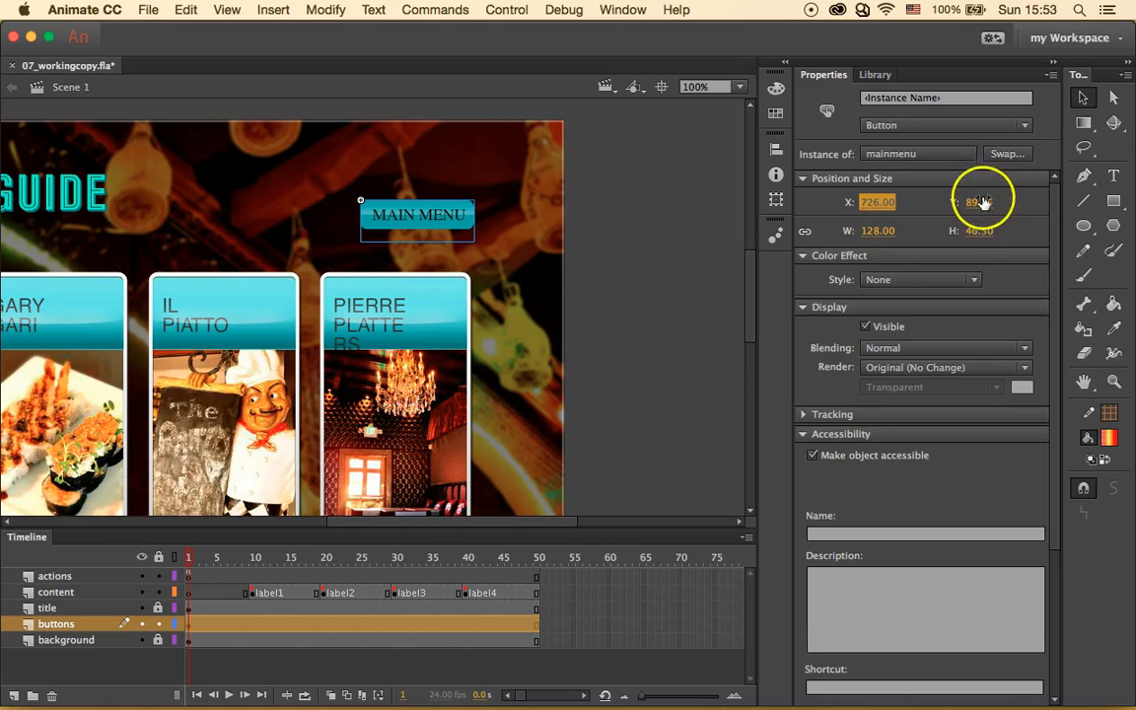
{"action": "left_click", "coordinate": [980, 203]}
{"action": "type", "text": "6"}
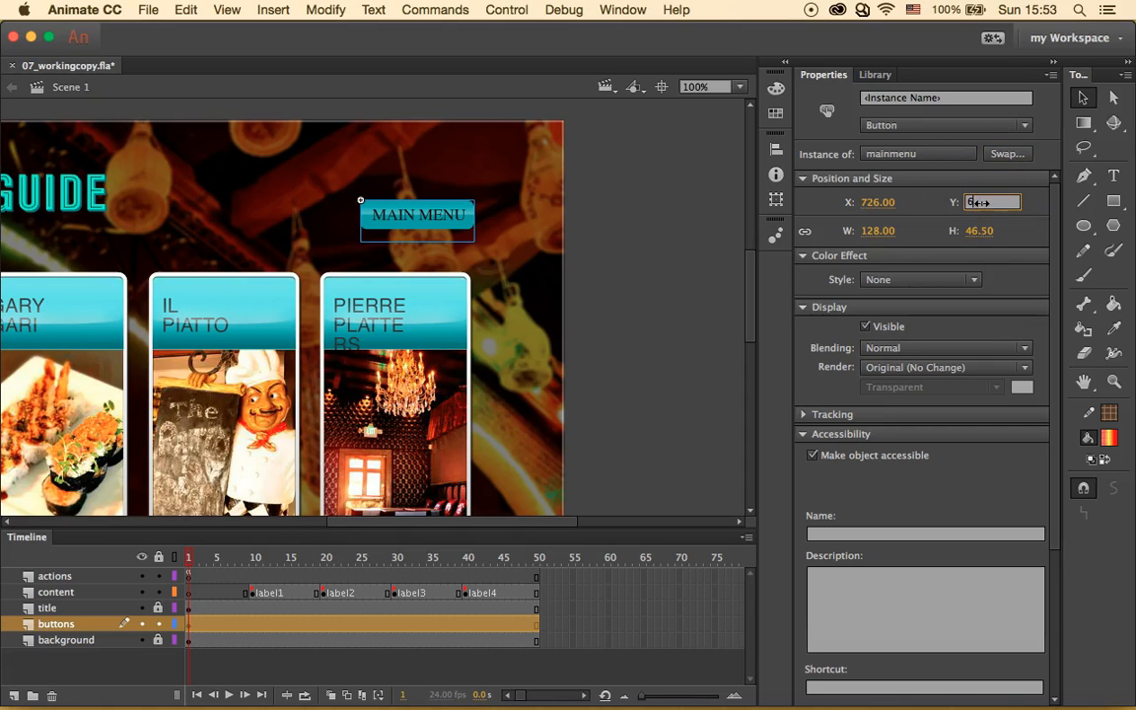
{"action": "type", "text": "0"}
{"action": "key", "text": "Return"}
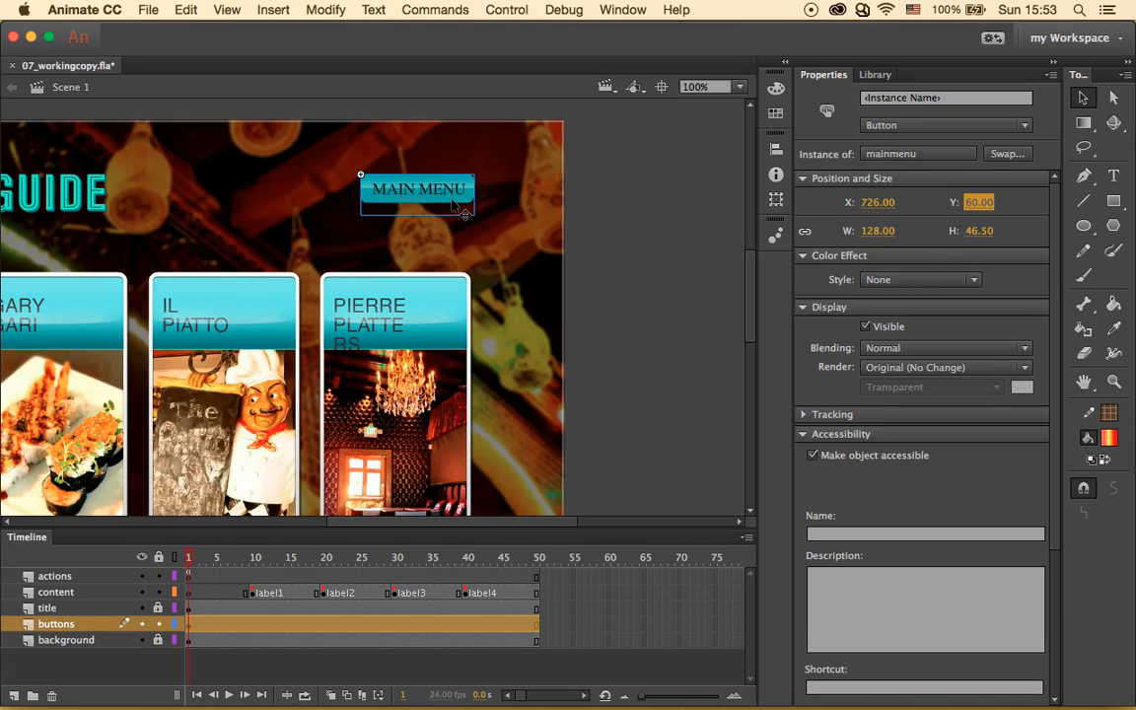
Apply the ActionScript timeline navigation snippet Click to Go to Frame and Stop to the mainmenu button, accepting an automatic instance name.
{"action": "left_click", "coordinate": [619, 10]}
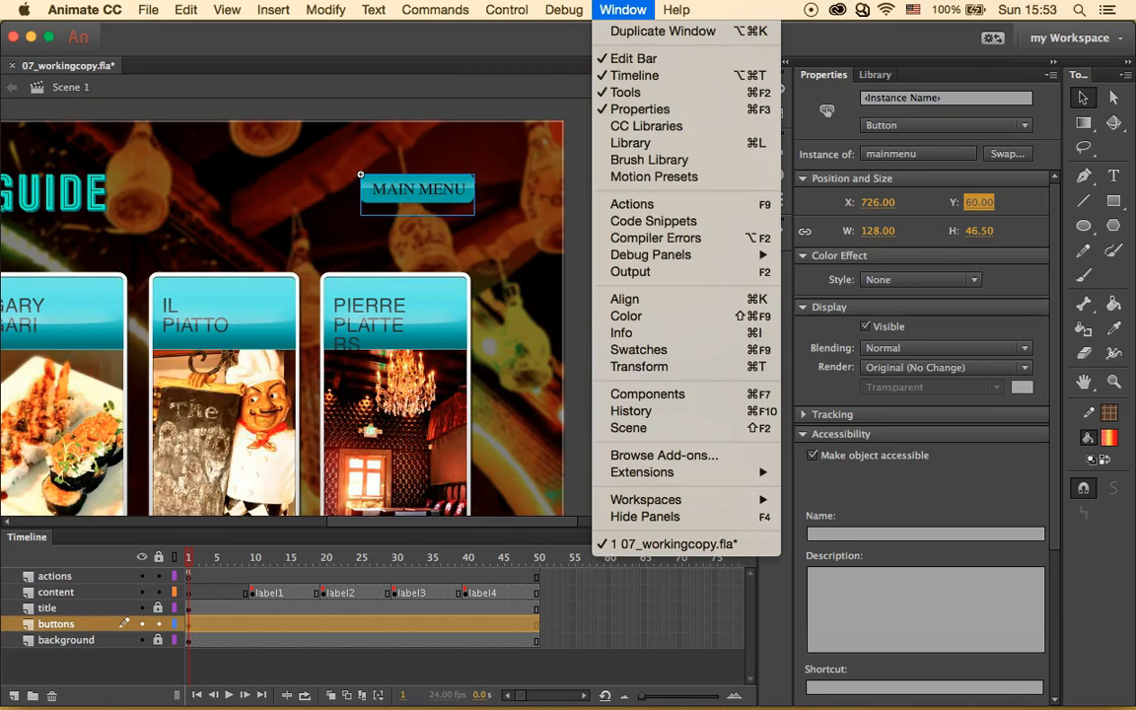
{"action": "left_click", "coordinate": [678, 221]}
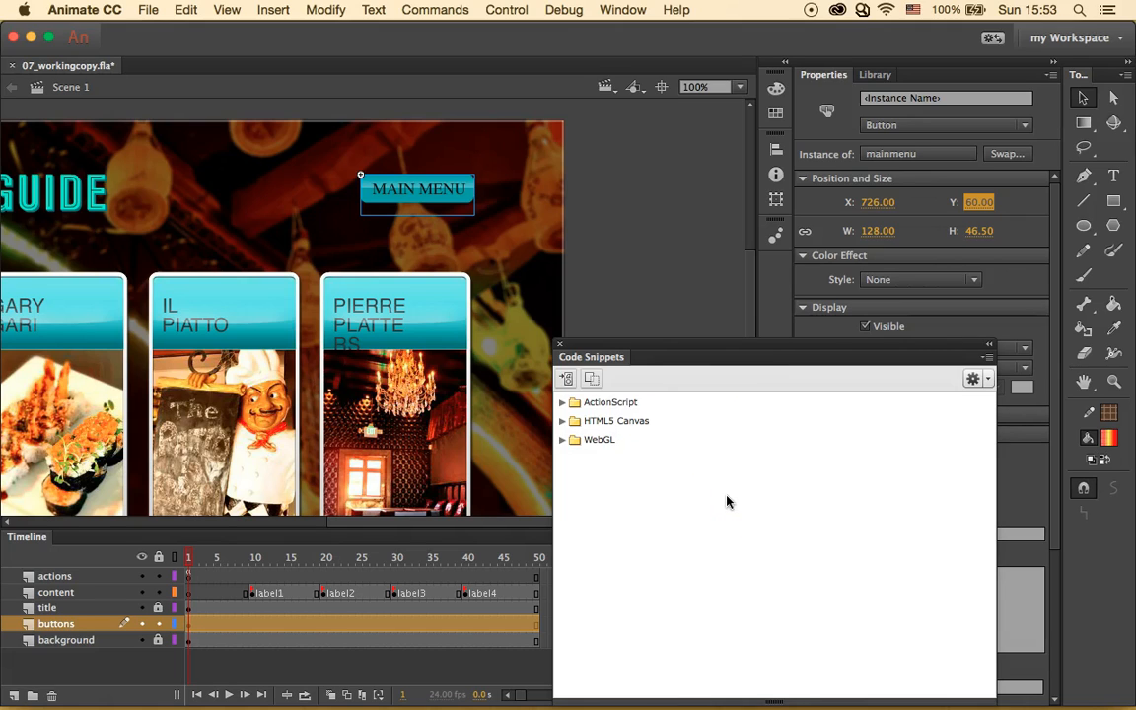
{"action": "left_click", "coordinate": [562, 402]}
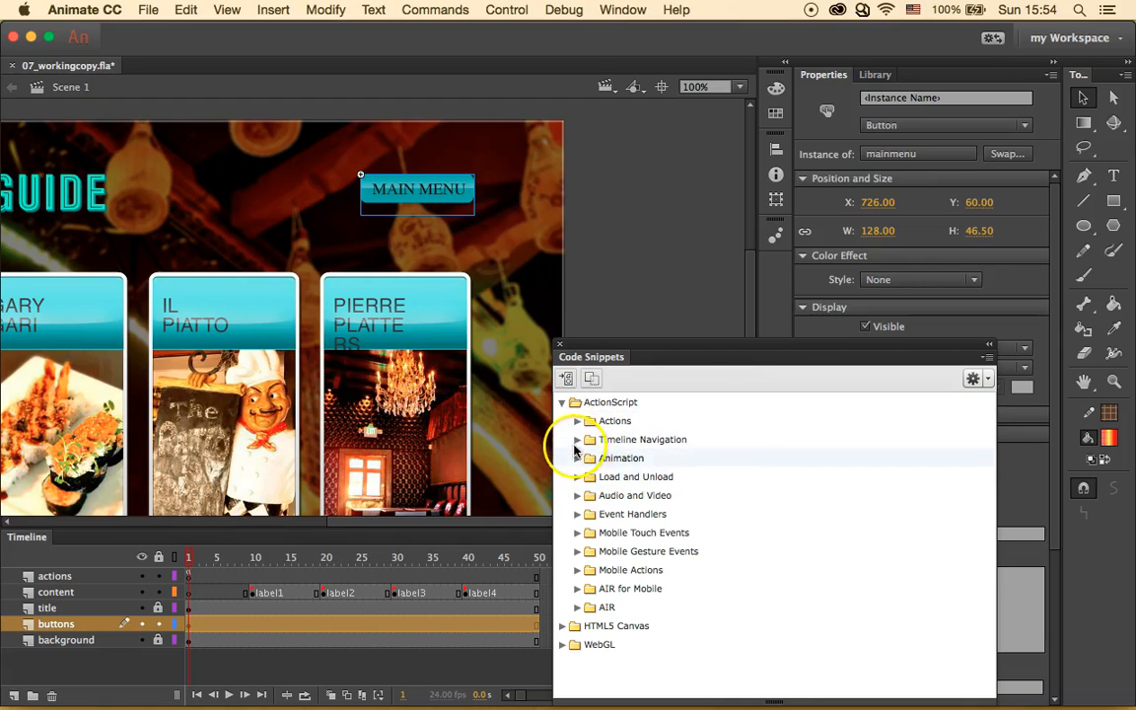
{"action": "left_click", "coordinate": [578, 439]}
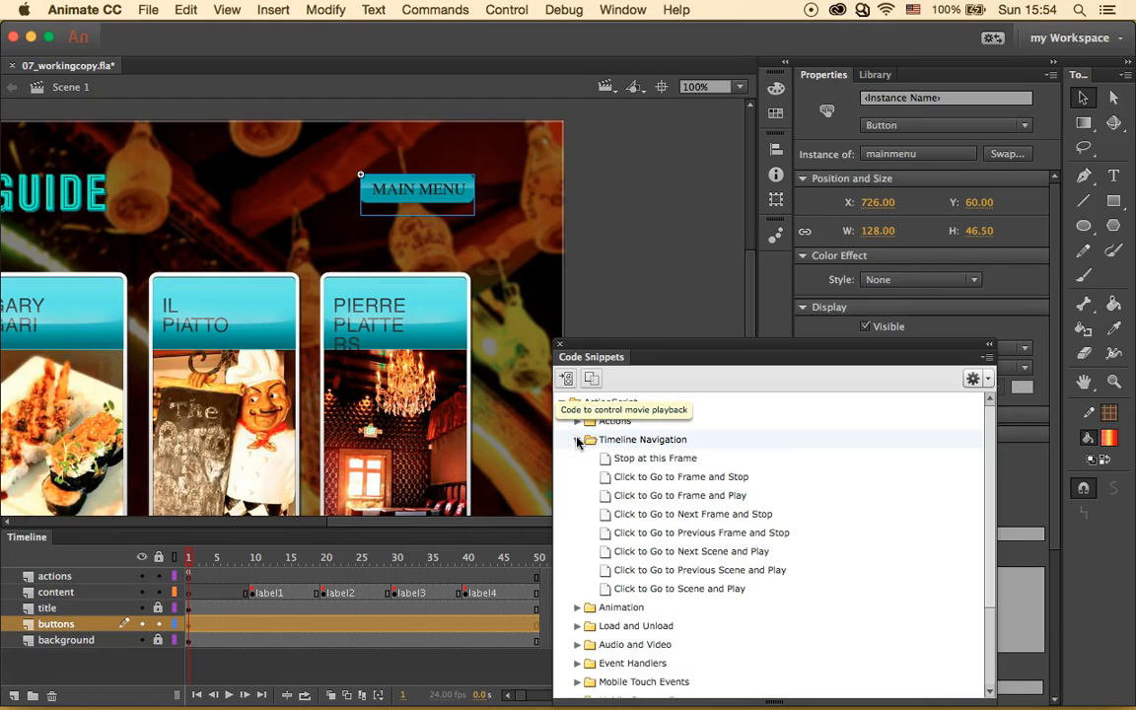
{"action": "double_click", "coordinate": [667, 478]}
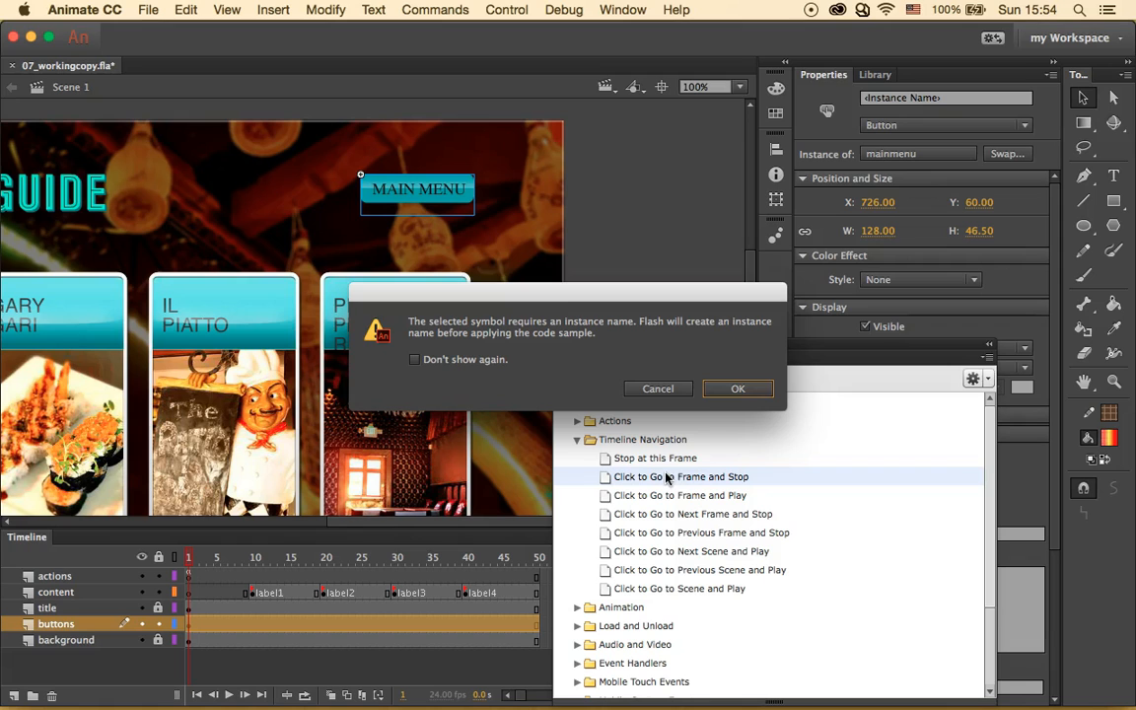
{"action": "left_click", "coordinate": [744, 389]}
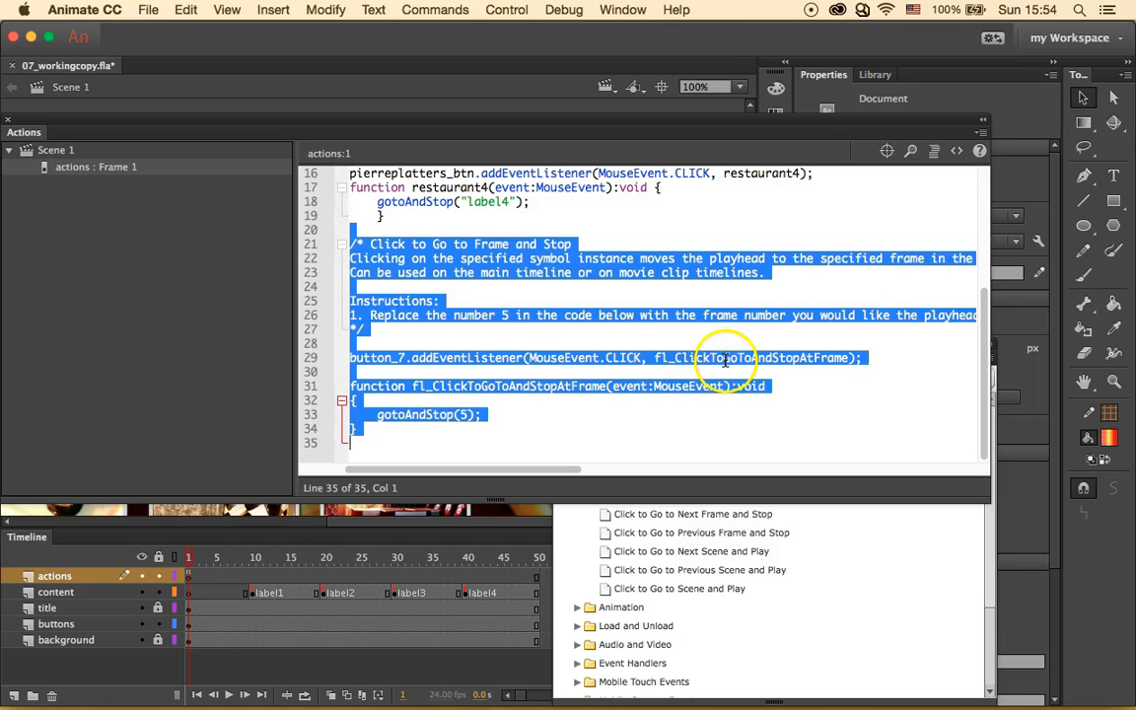
Set the gotoAndStop frame number in the new main menu function to 1 and close the script editor.
{"action": "left_click", "coordinate": [795, 374]}
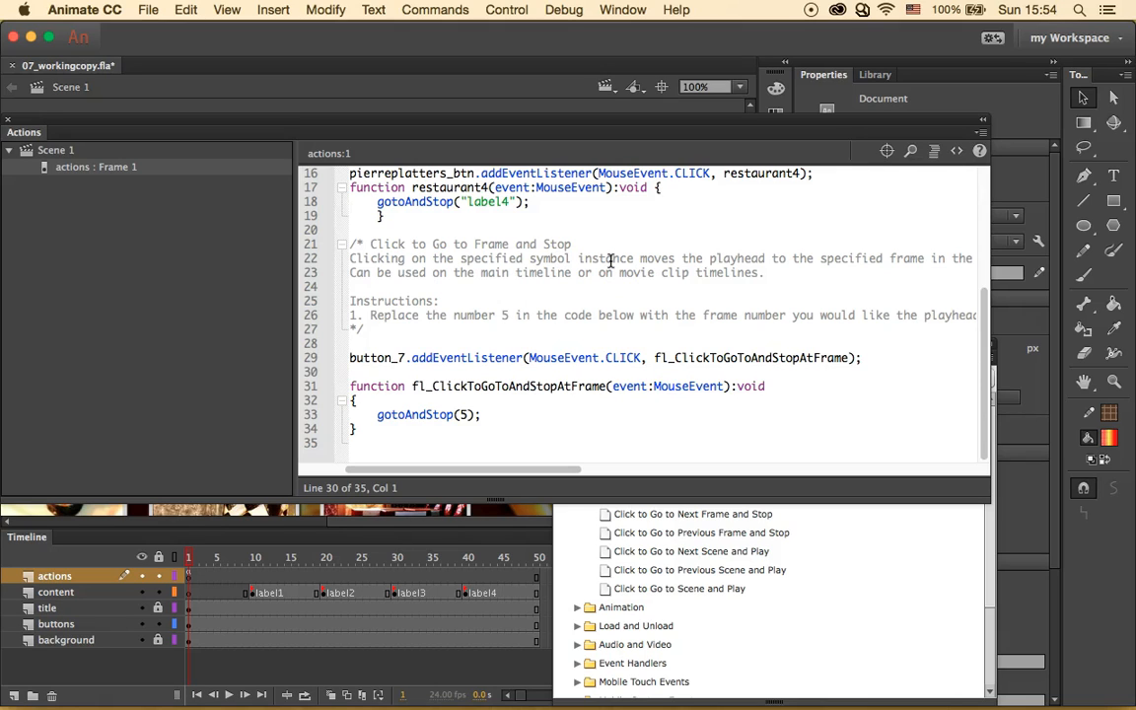
{"action": "left_click", "coordinate": [469, 416]}
{"action": "key", "text": "BackSpace"}
{"action": "type", "text": "1"}
{"action": "left_click", "coordinate": [467, 426]}
{"action": "left_click", "coordinate": [266, 436]}
{"action": "left_click", "coordinate": [205, 364]}
{"action": "left_click", "coordinate": [7, 122]}
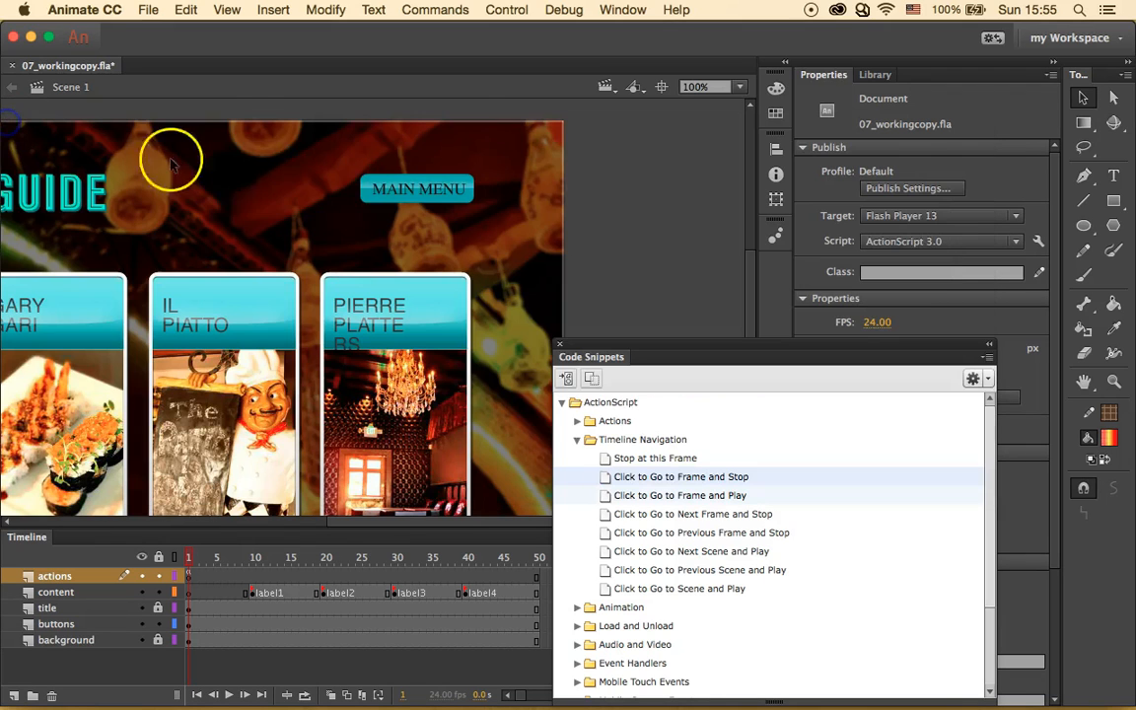
Test the movie by opening the Pierre Platters, Il Piatto and Gary Gari pages, returning through MAIN MENU each time, and close the preview.
{"action": "left_click", "coordinate": [506, 10]}
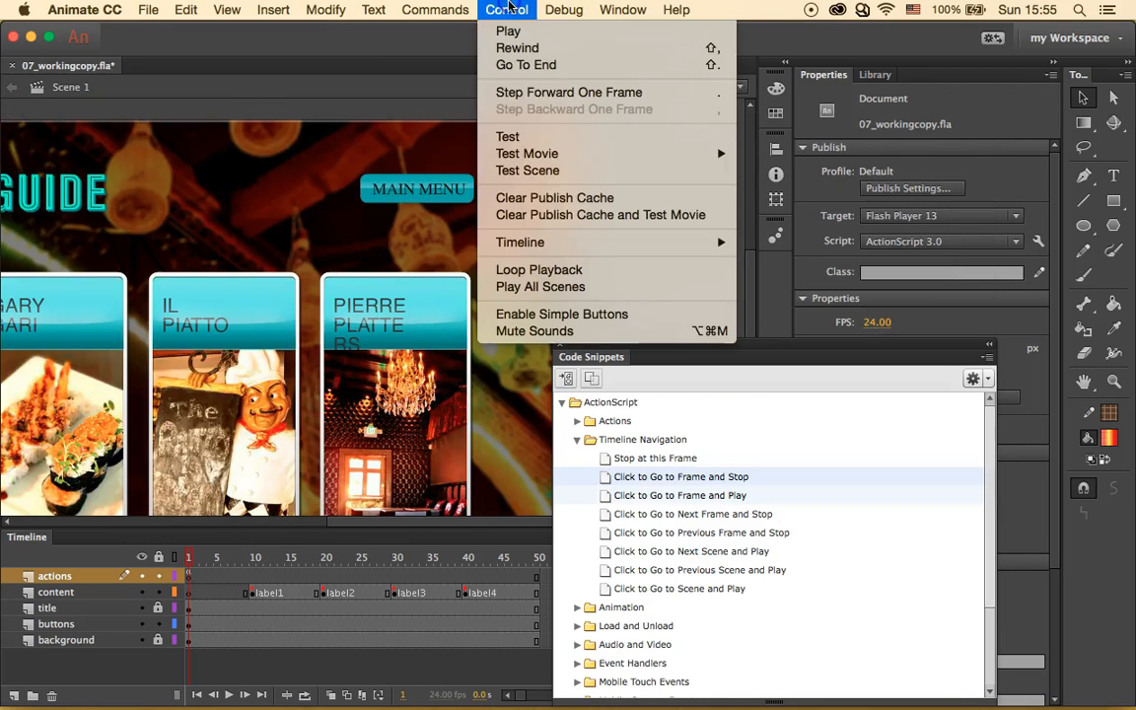
{"action": "left_click", "coordinate": [538, 136]}
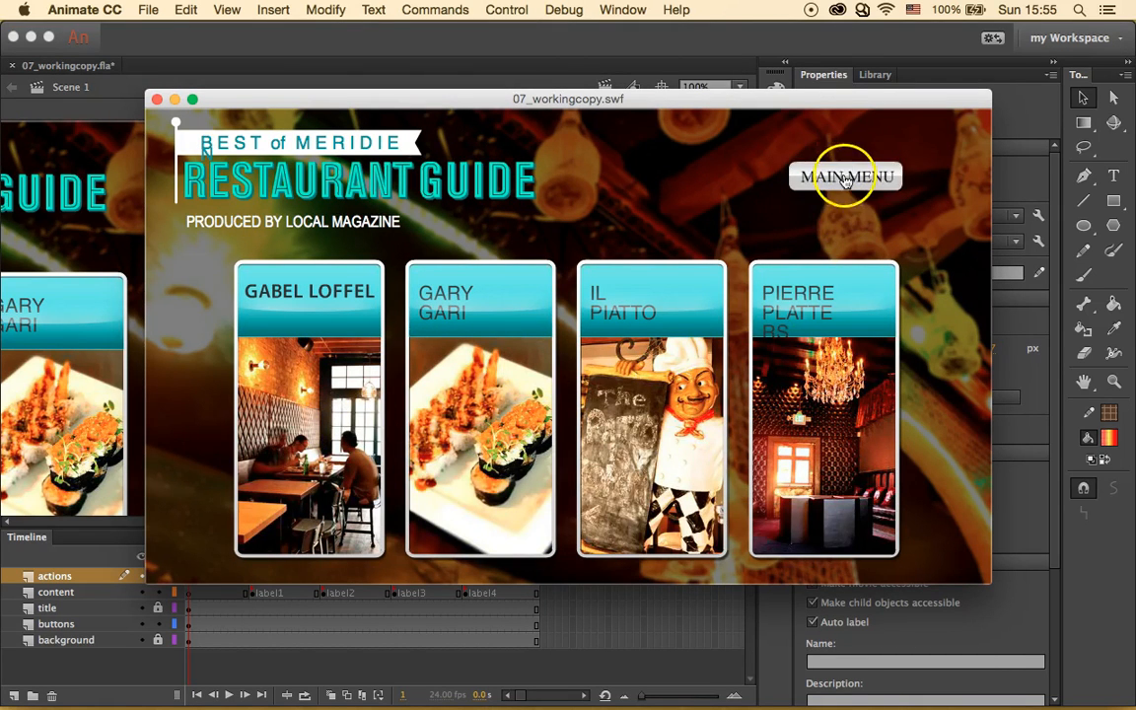
{"action": "left_click", "coordinate": [781, 325]}
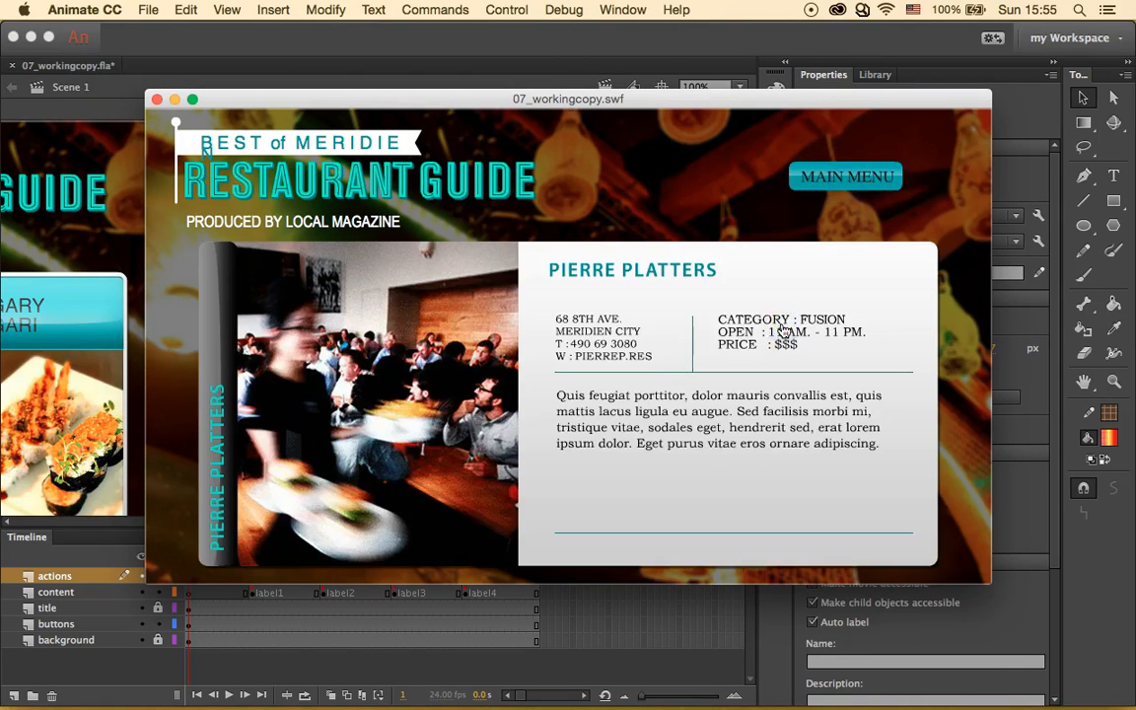
{"action": "left_click", "coordinate": [844, 176]}
{"action": "left_click", "coordinate": [663, 335]}
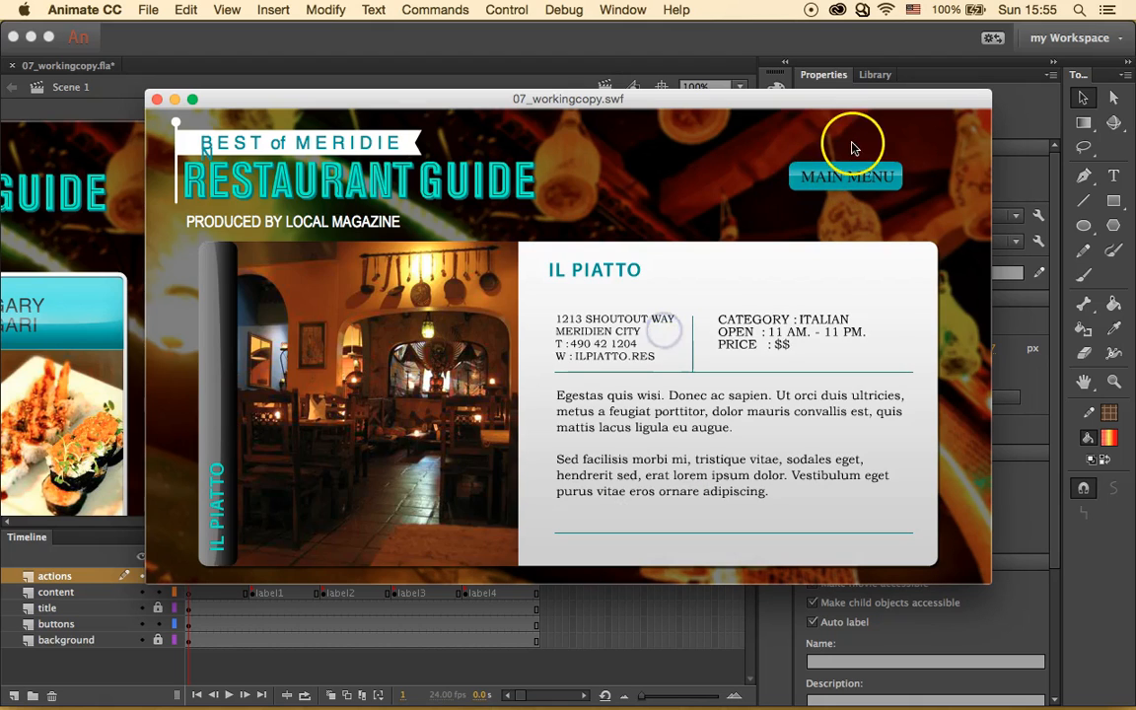
{"action": "left_click", "coordinate": [831, 177]}
{"action": "left_click", "coordinate": [449, 394]}
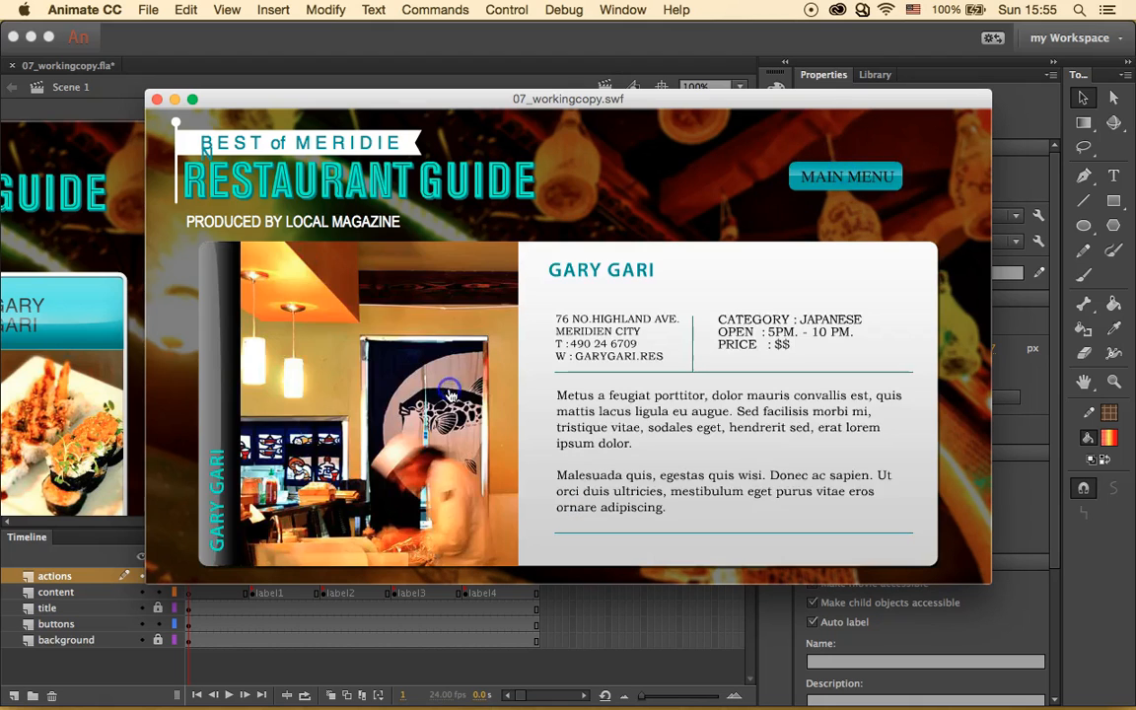
{"action": "left_click", "coordinate": [846, 177]}
{"action": "left_click", "coordinate": [156, 100]}
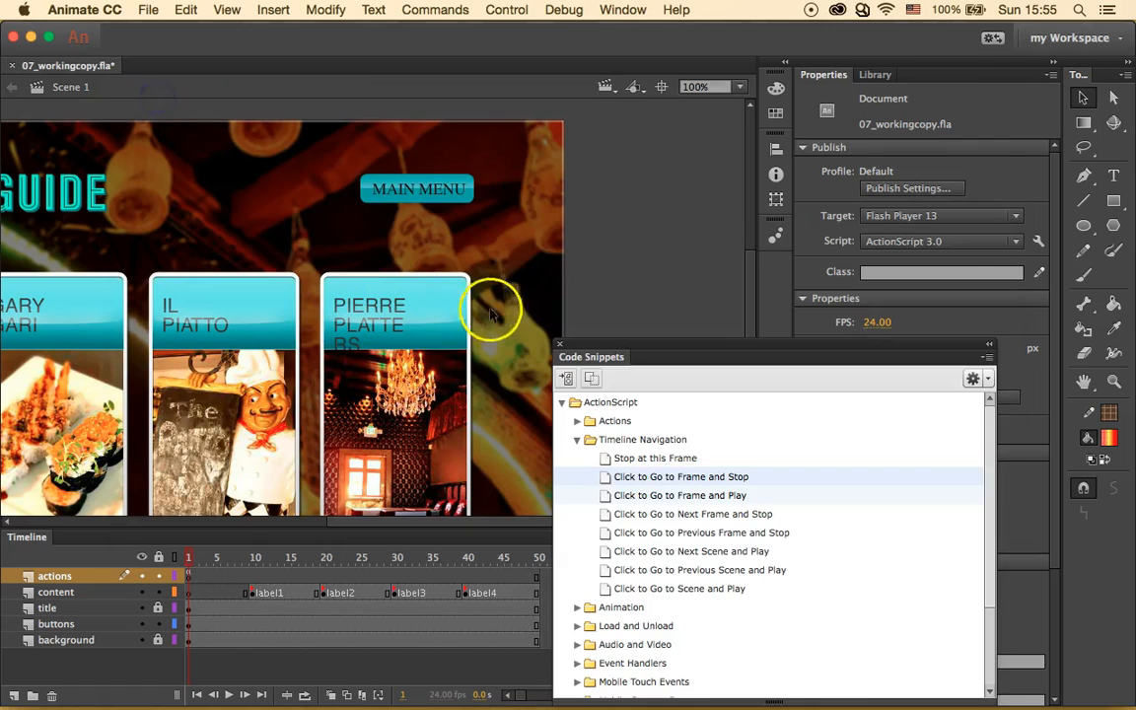
Reopen the Code Snippets panel, review its options for creating, importing and exporting snippets, and close it.
{"action": "left_click", "coordinate": [559, 345]}
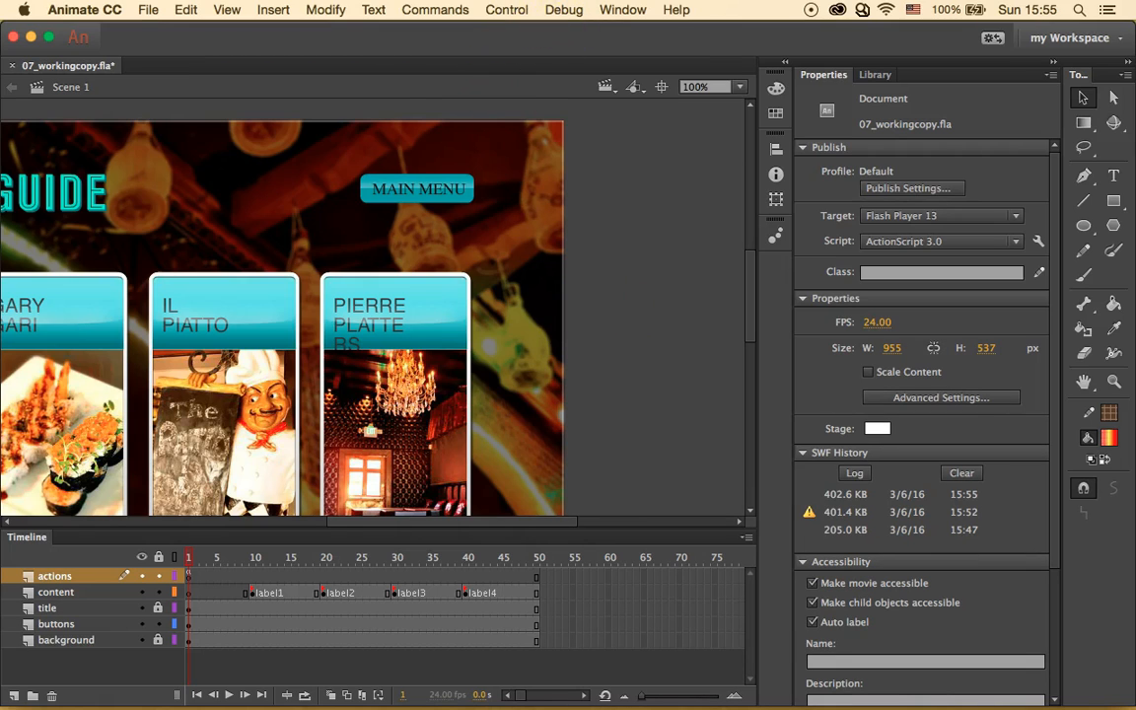
{"action": "left_click", "coordinate": [622, 10]}
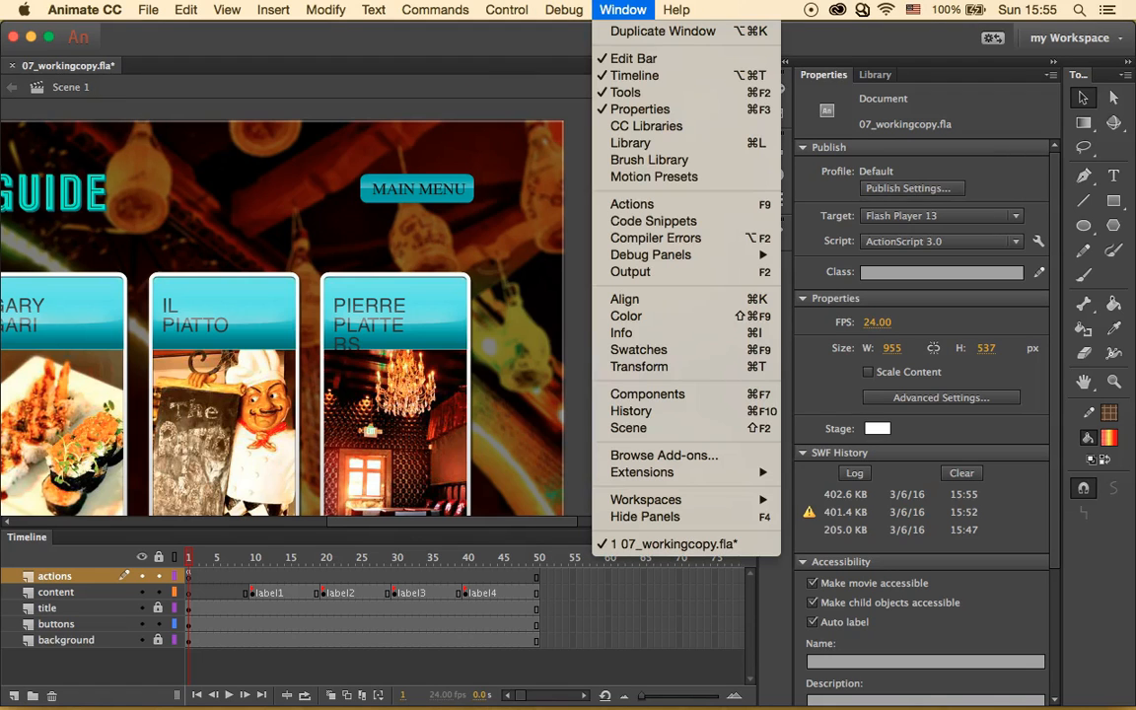
{"action": "left_click", "coordinate": [687, 223]}
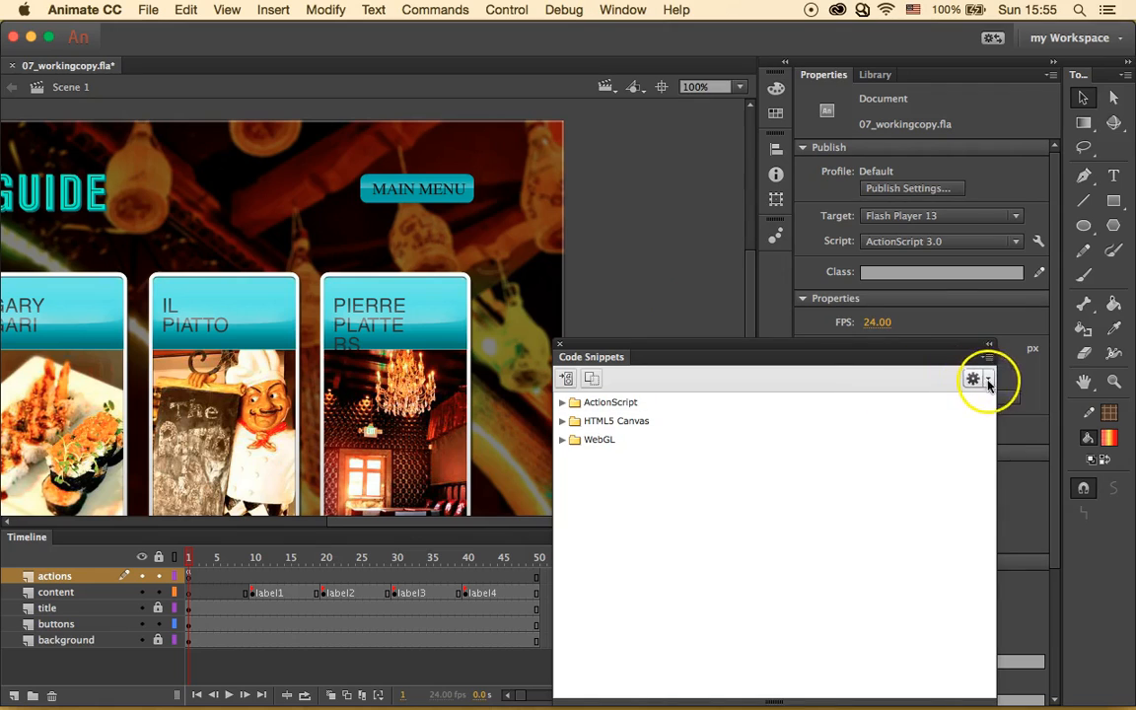
{"action": "left_click", "coordinate": [988, 382]}
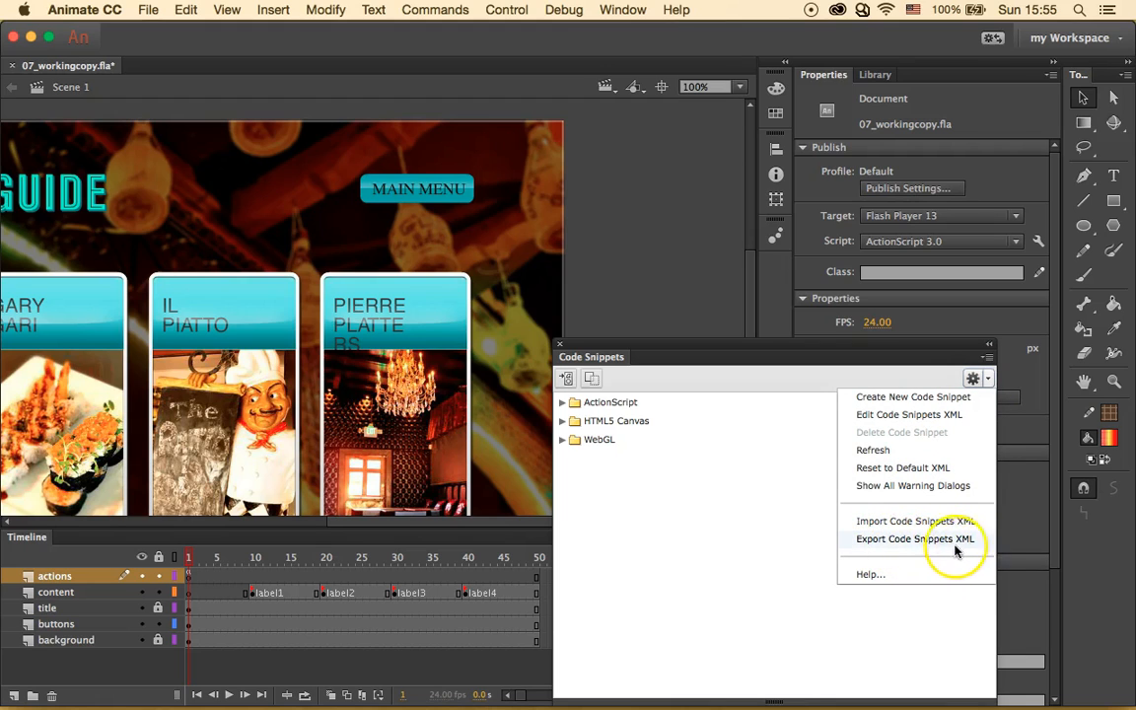
{"action": "left_click", "coordinate": [562, 344]}
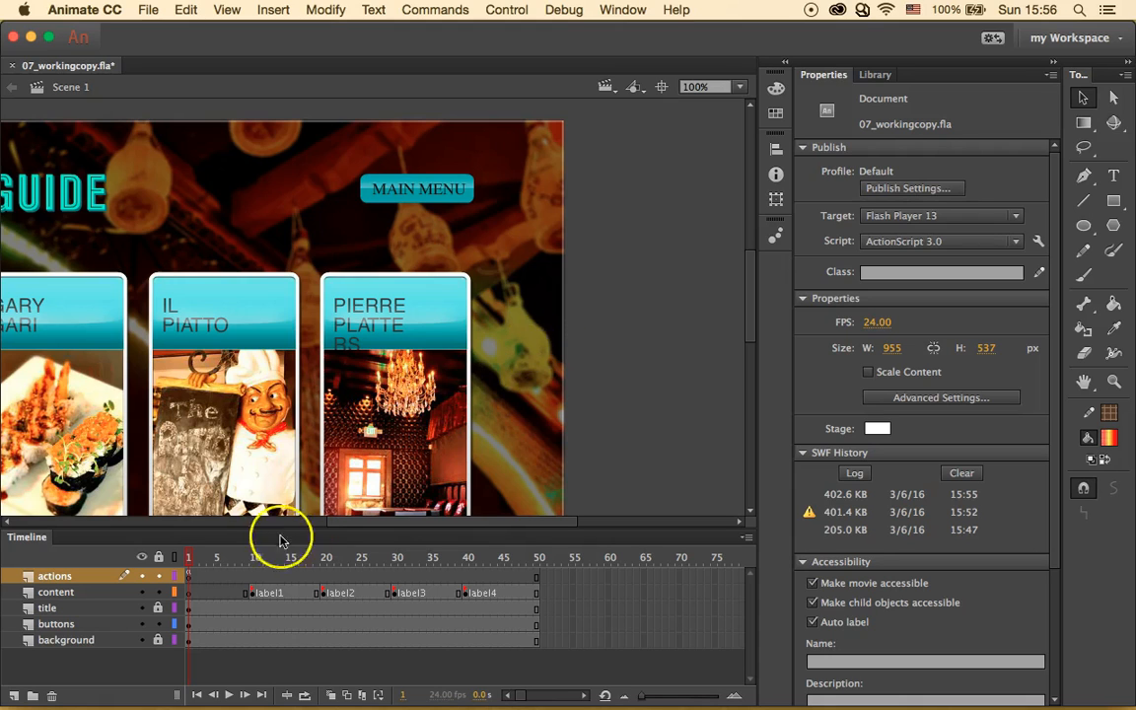
Create a motion tween on the gabel and loffel movie clip at frame 10.
{"action": "left_click", "coordinate": [253, 558]}
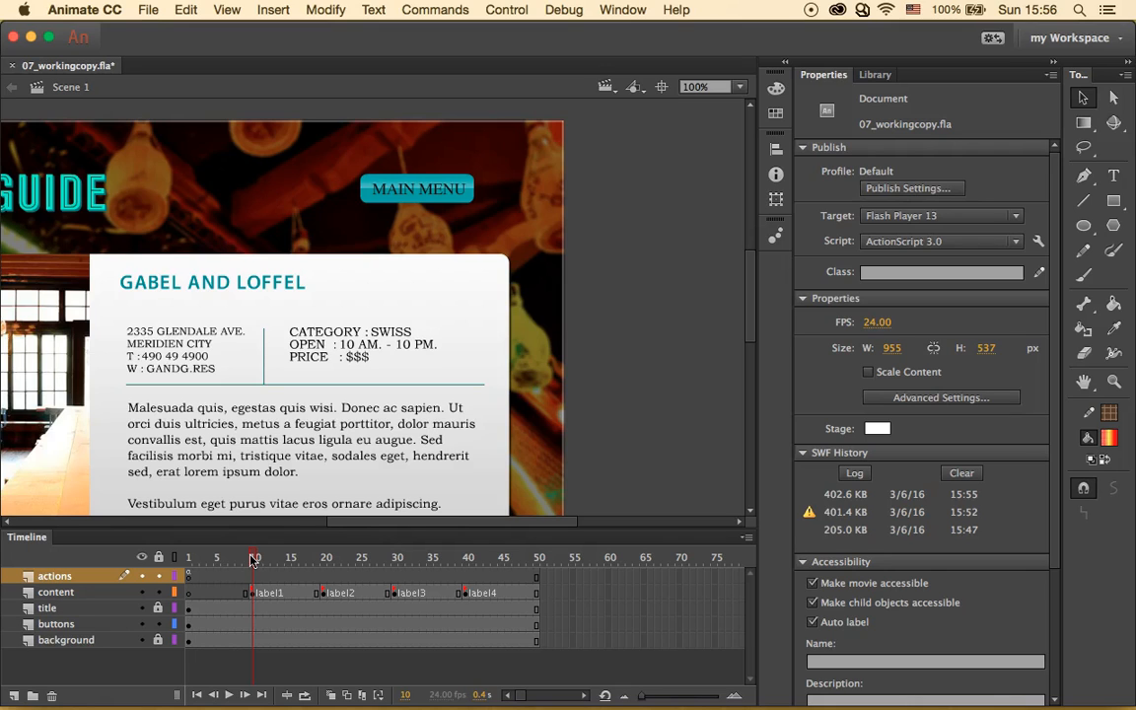
{"action": "scroll", "coordinate": [374, 251], "scroll_direction": "left", "scroll_amount": 10}
{"action": "scroll", "coordinate": [375, 251], "scroll_direction": "down", "scroll_amount": 3}
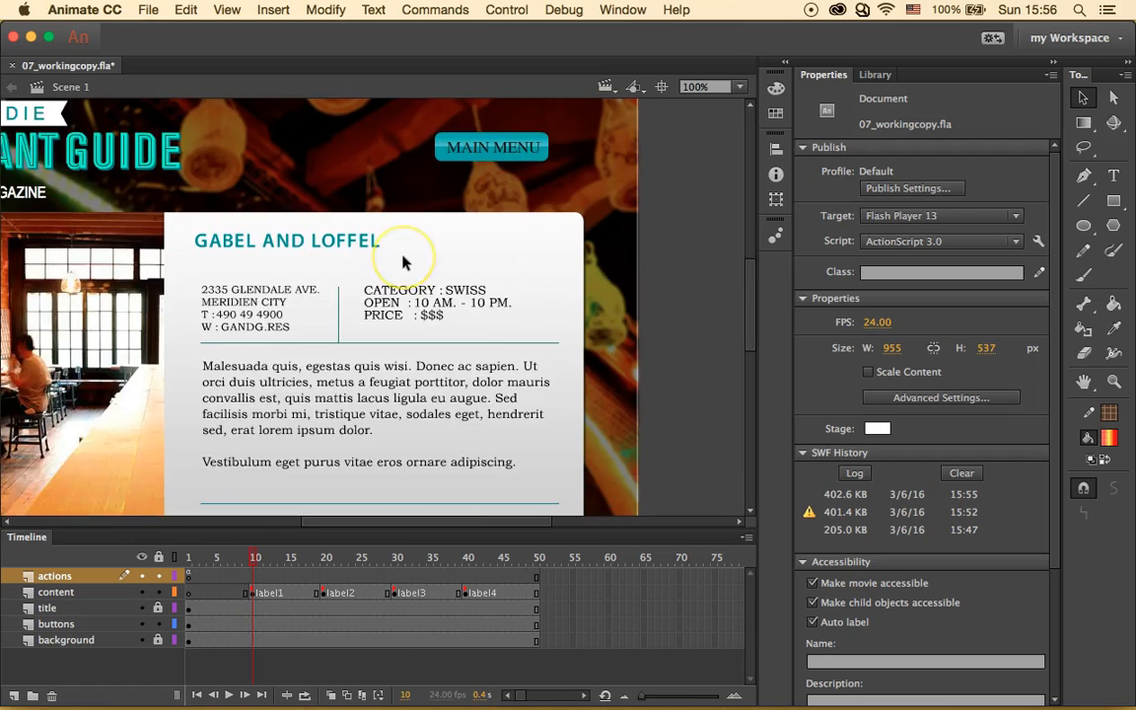
{"action": "left_click", "coordinate": [352, 283]}
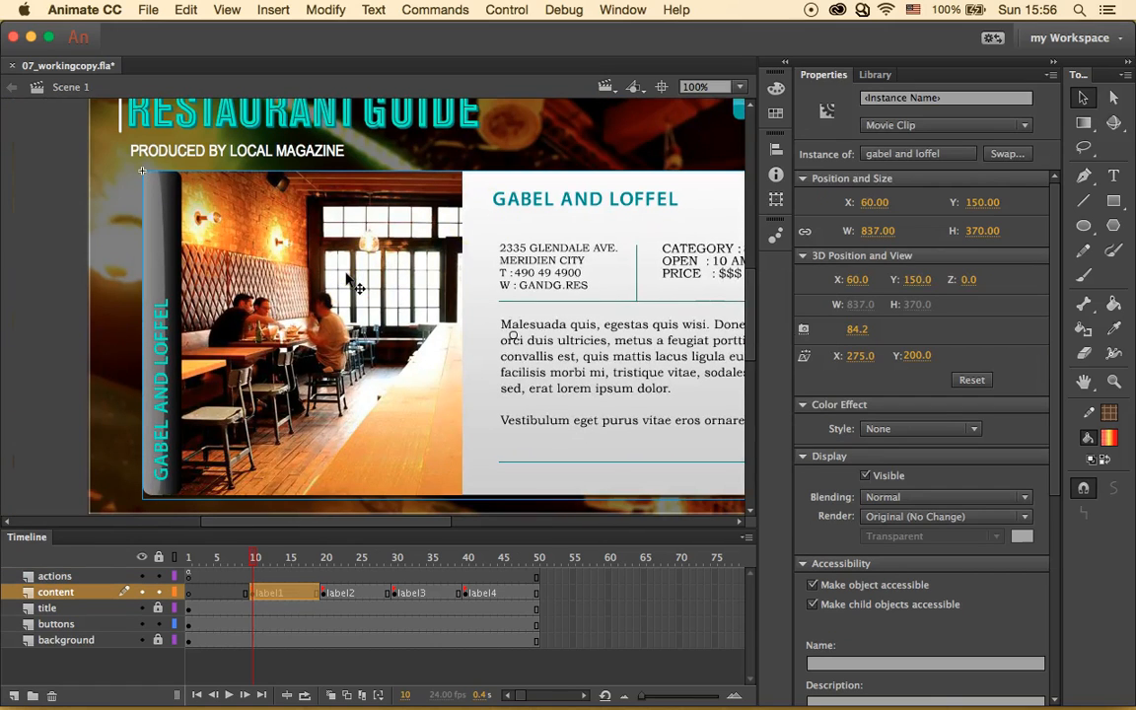
{"action": "right_click", "coordinate": [346, 277]}
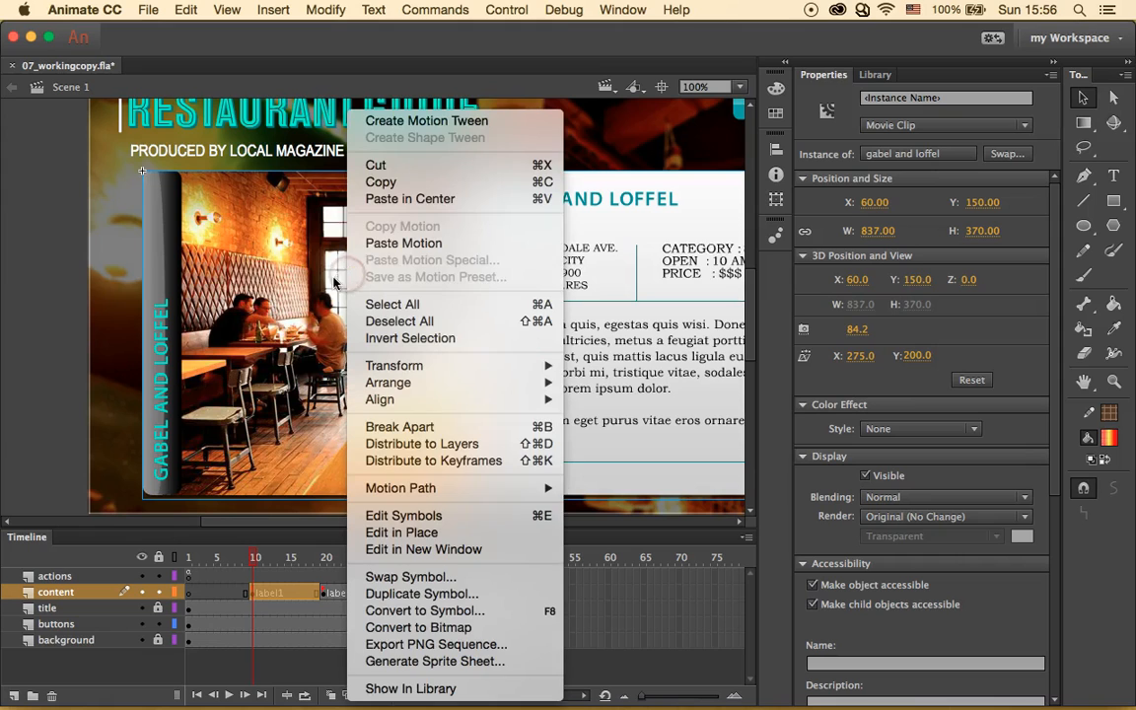
{"action": "left_click", "coordinate": [454, 122]}
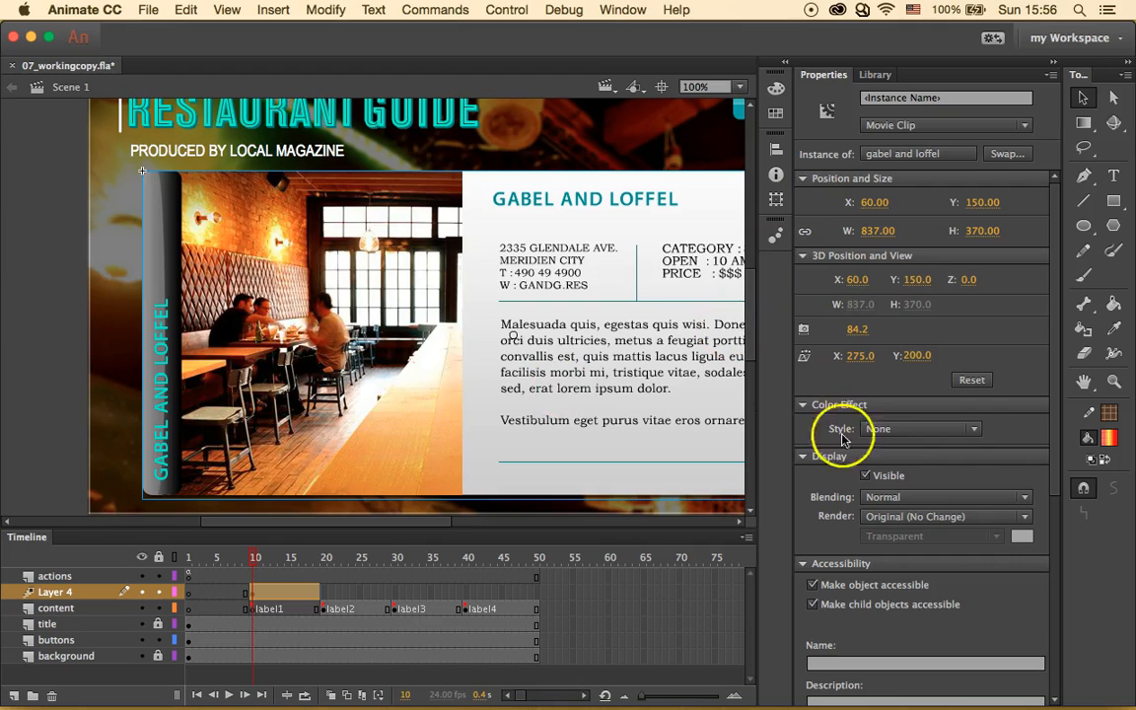
Apply an Alpha colour effect of 0% to the gabel and loffel movie clip at frame 10.
{"action": "left_click", "coordinate": [918, 429]}
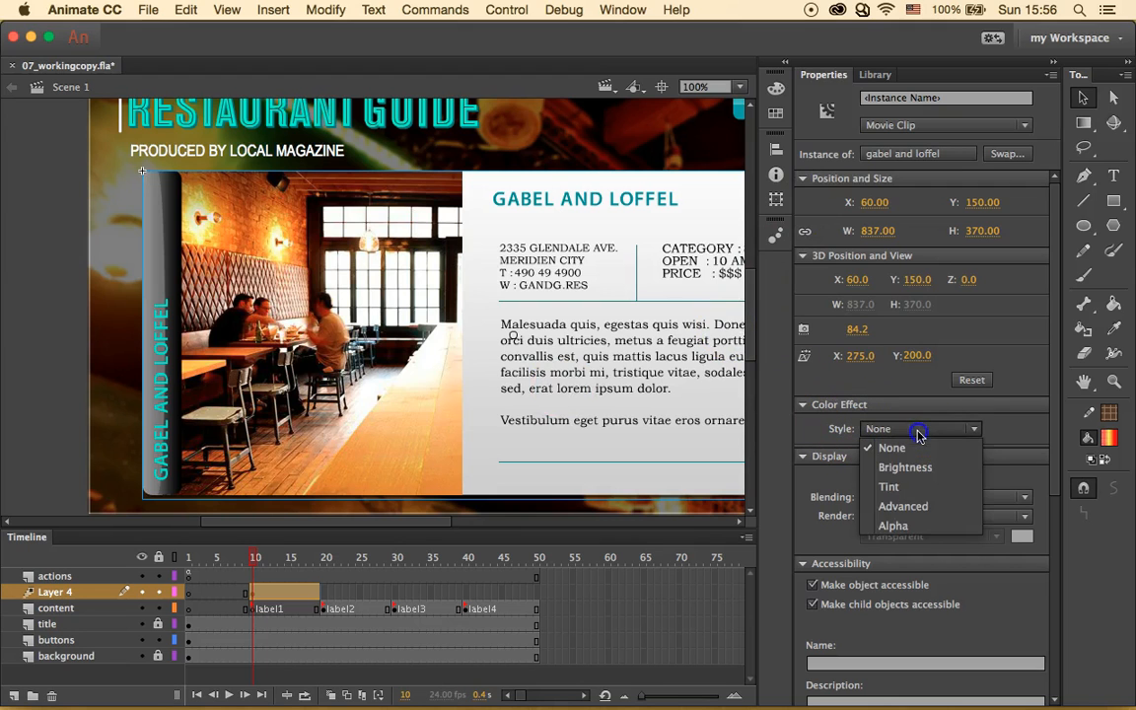
{"action": "left_click", "coordinate": [909, 522]}
{"action": "mouse_move", "coordinate": [865, 457]}
{"action": "left_mouse_down"}
{"action": "mouse_move", "coordinate": [908, 460]}
{"action": "mouse_move", "coordinate": [847, 456]}
{"action": "left_mouse_up"}
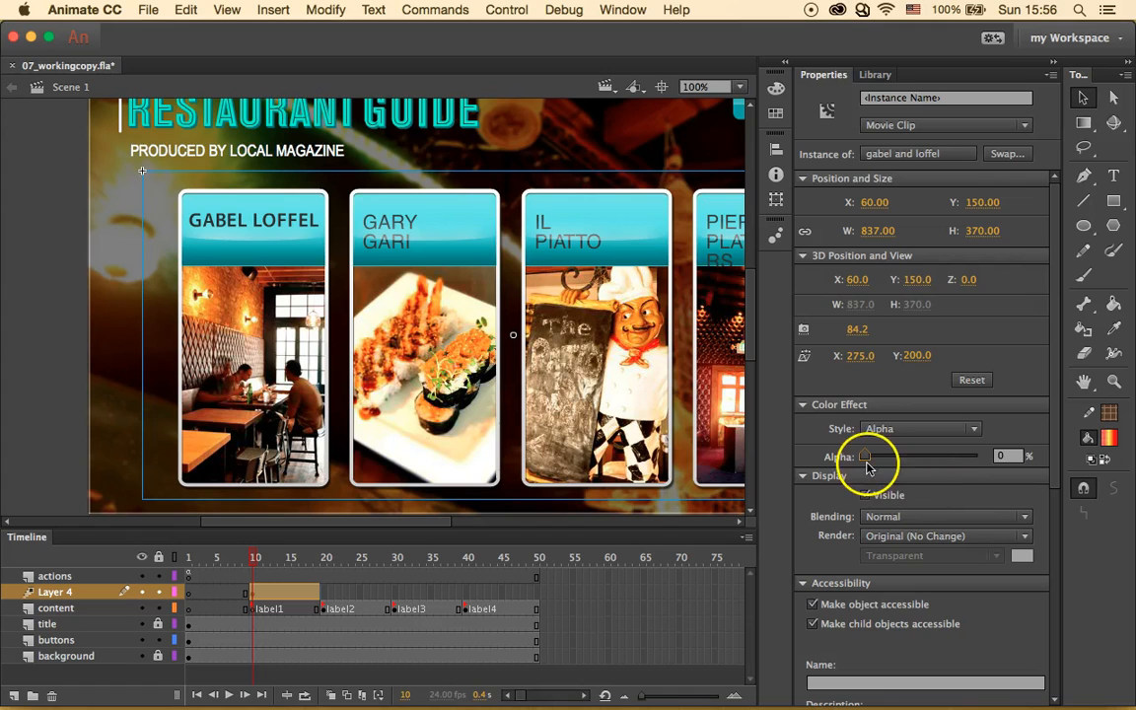
Set the gabel and loffel movie clip's alpha to 100% at frame 19 and scrub back through the fade-in.
{"action": "left_click_drag", "start_coordinate": [255, 562], "coordinate": [290, 567]}
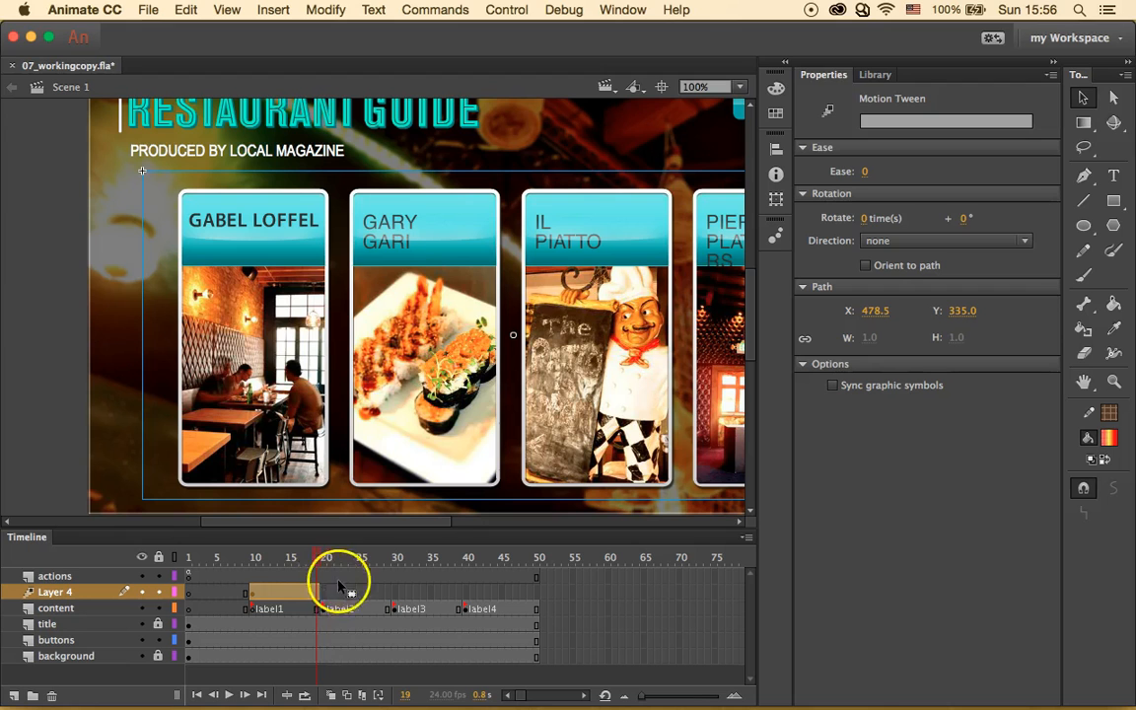
{"action": "left_click", "coordinate": [332, 179]}
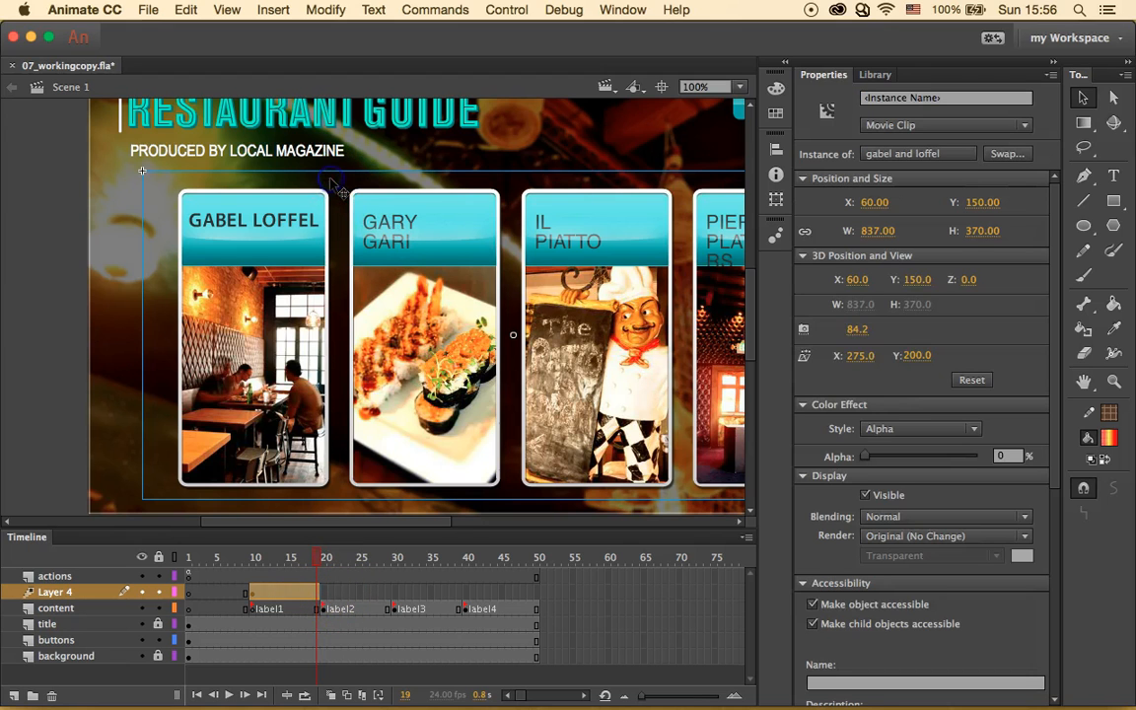
{"action": "left_click_drag", "start_coordinate": [868, 458], "coordinate": [991, 460]}
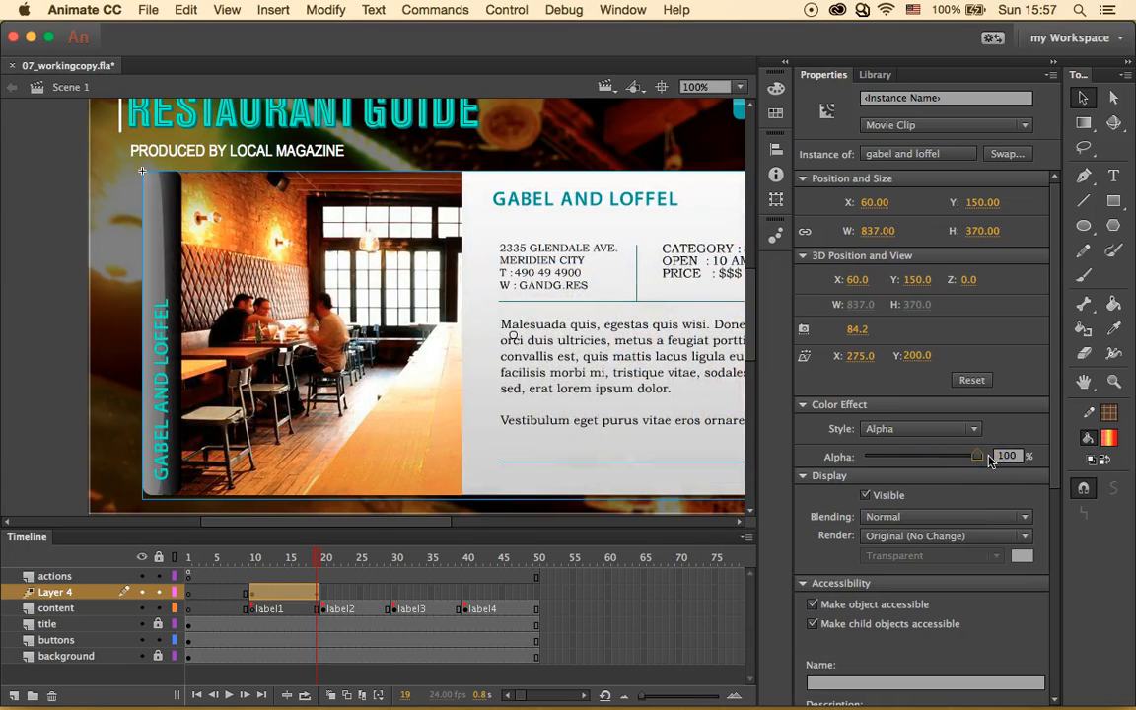
{"action": "left_click_drag", "start_coordinate": [324, 558], "coordinate": [295, 562]}
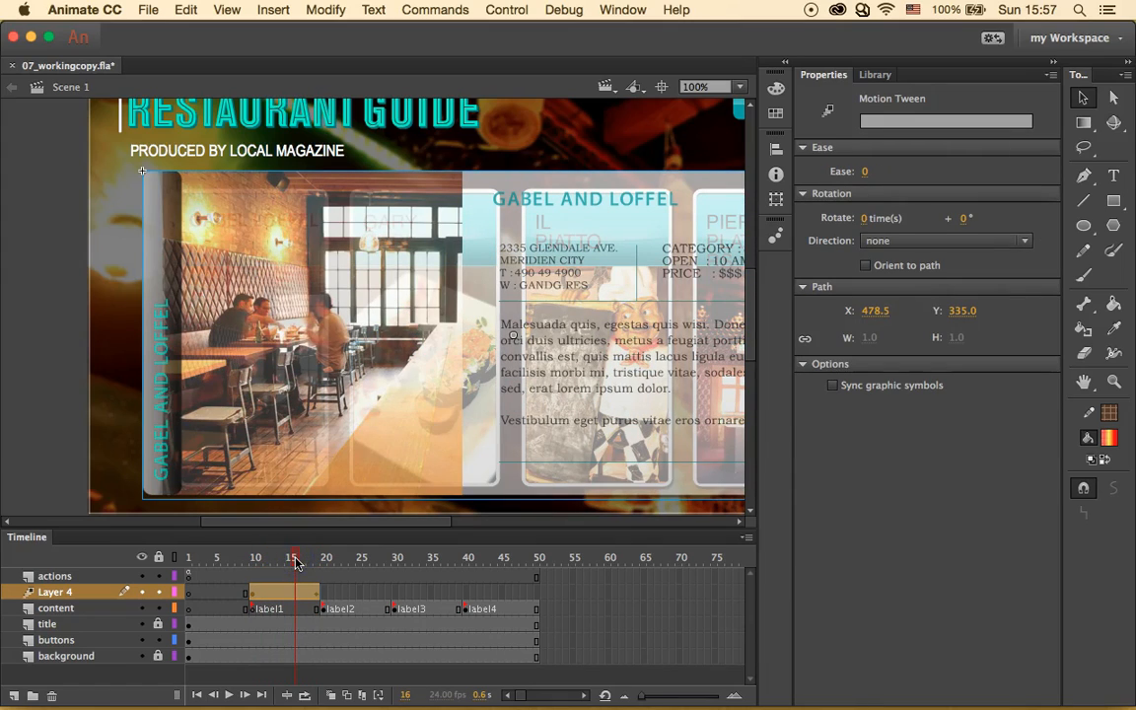
Apply an Alpha colour effect of 0% to the gary gari movie clip at frame 20.
{"action": "left_click_drag", "start_coordinate": [330, 608], "coordinate": [323, 579]}
{"action": "left_click", "coordinate": [323, 580]}
{"action": "left_click", "coordinate": [323, 559]}
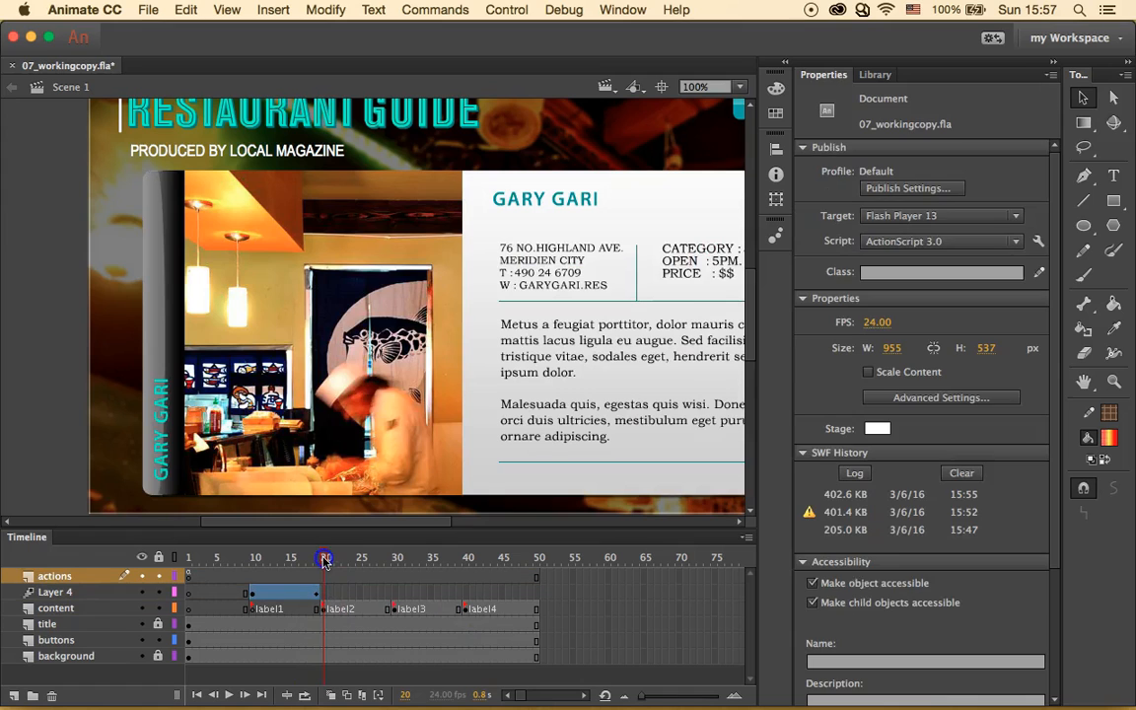
{"action": "left_click", "coordinate": [400, 302]}
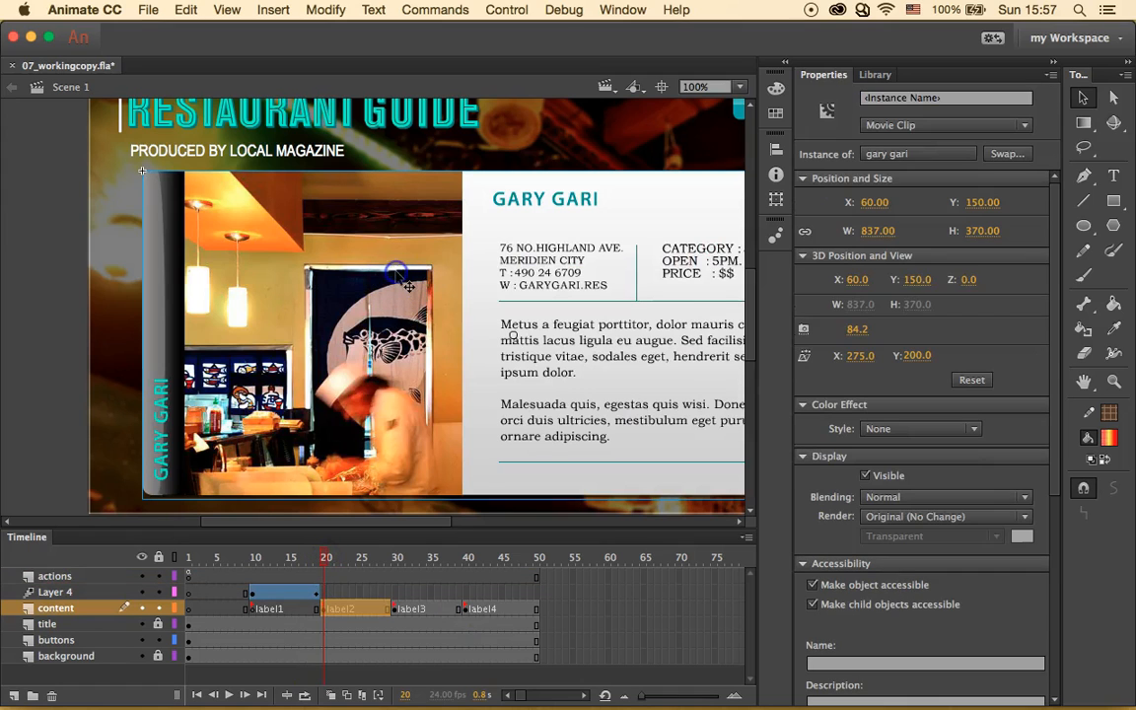
{"action": "left_click", "coordinate": [934, 429]}
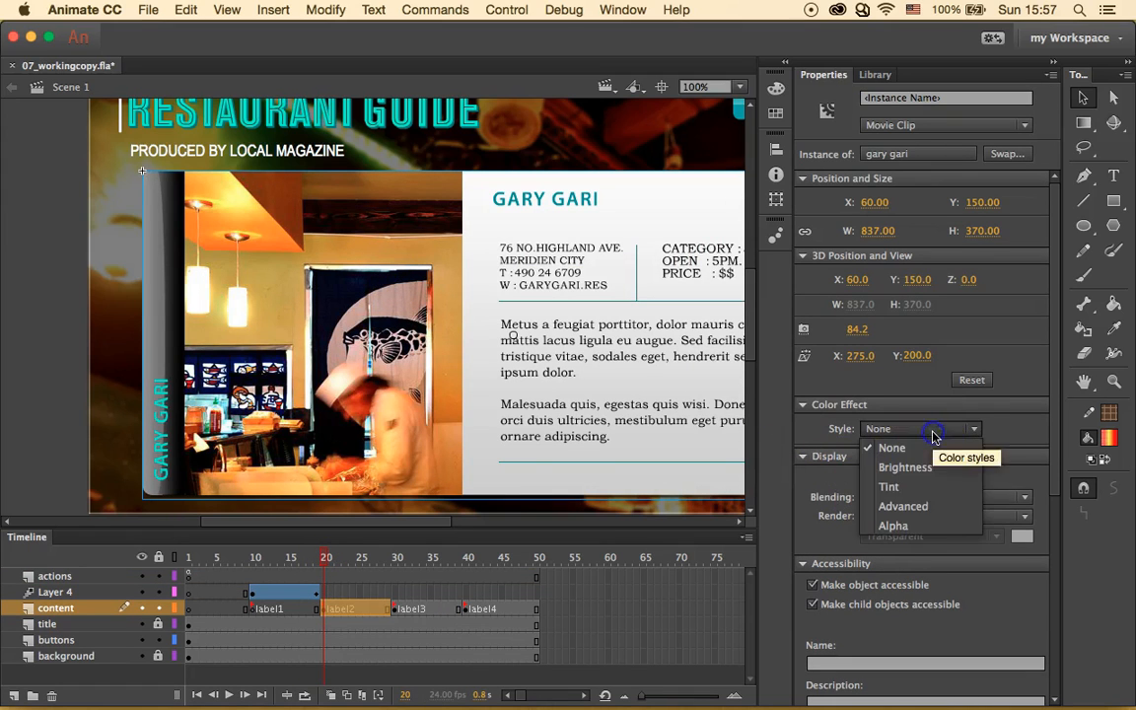
{"action": "left_click", "coordinate": [931, 523]}
{"action": "left_click_drag", "start_coordinate": [981, 462], "coordinate": [868, 456]}
{"action": "left_click", "coordinate": [326, 559]}
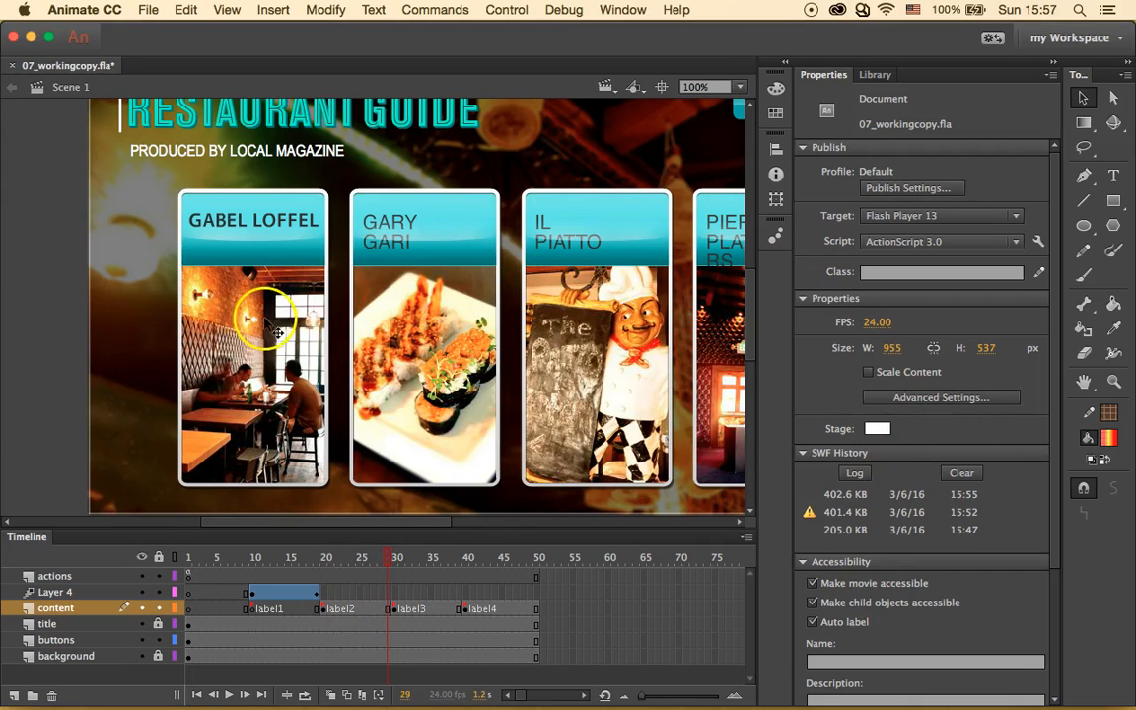
{"action": "left_click", "coordinate": [162, 223]}
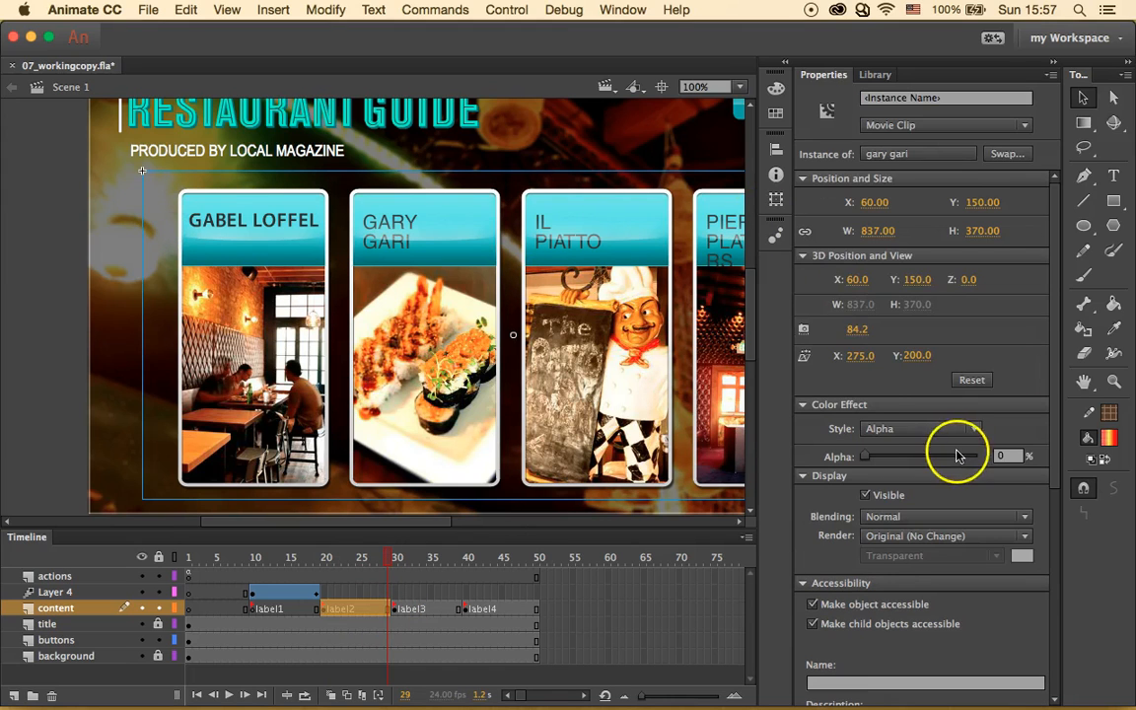
{"action": "left_click_drag", "start_coordinate": [867, 456], "coordinate": [976, 456]}
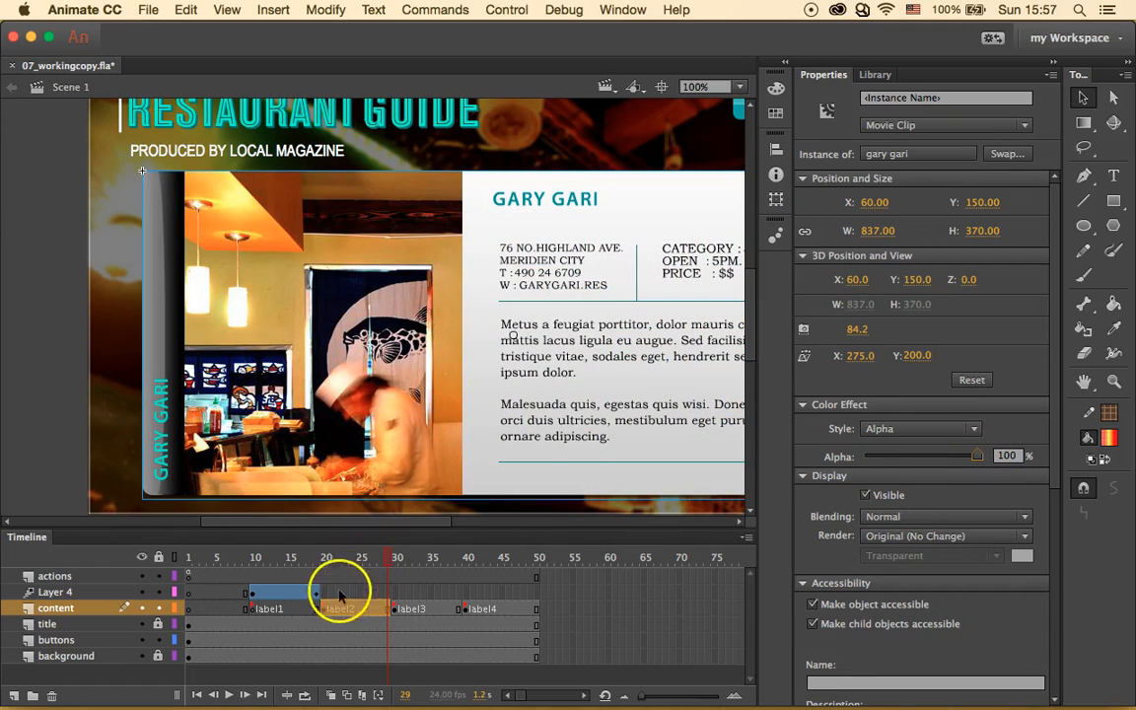
{"action": "key", "text": "super+z"}
{"action": "key", "text": "super+z"}
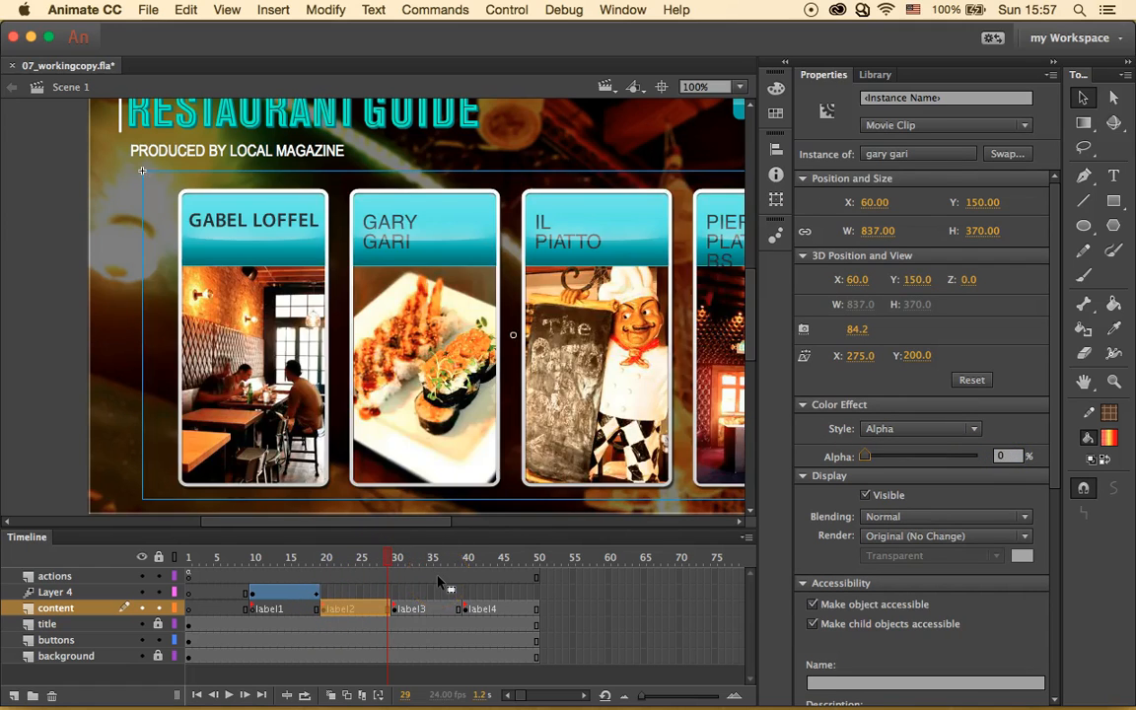
Create a motion tween on the gary gari movie clip at frame 20.
{"action": "left_click", "coordinate": [327, 593]}
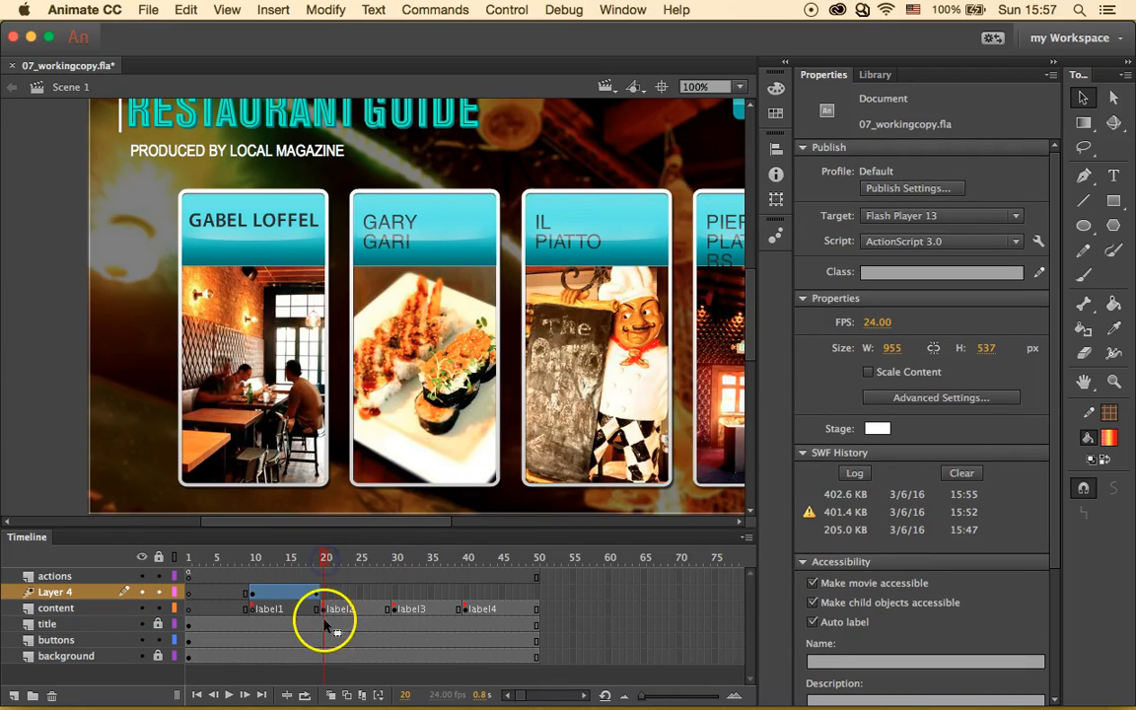
{"action": "left_click", "coordinate": [323, 608]}
{"action": "left_click", "coordinate": [147, 376]}
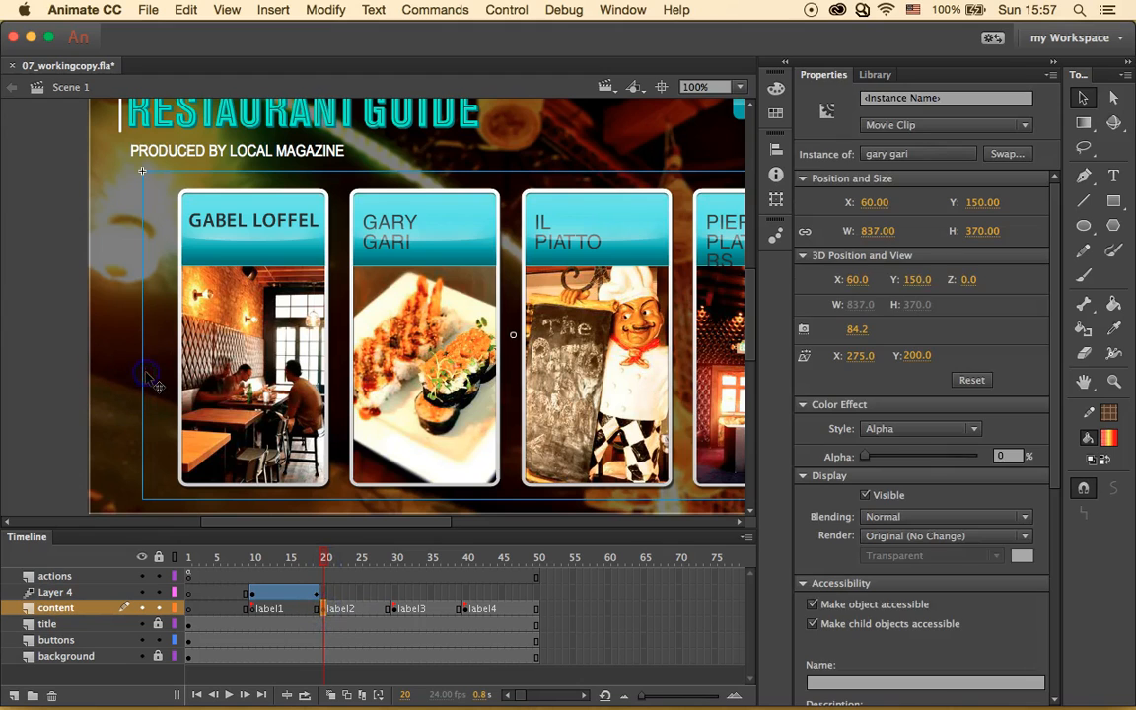
{"action": "right_click", "coordinate": [173, 238]}
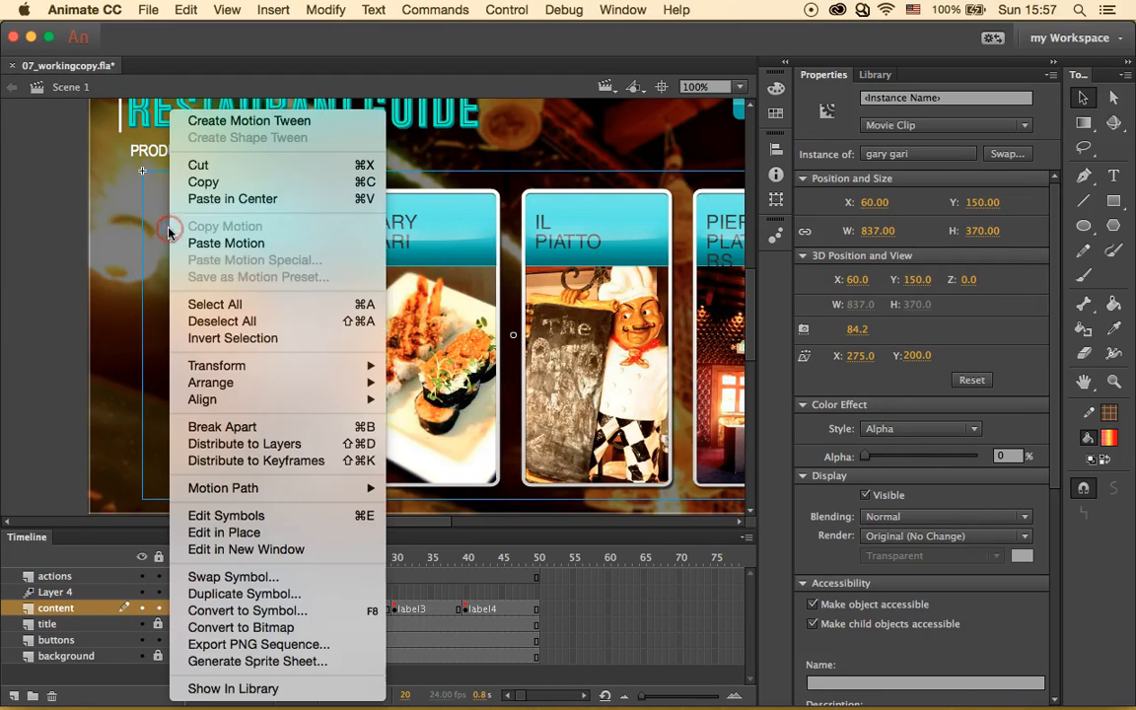
{"action": "left_click", "coordinate": [274, 123]}
Set the gary gari movie clip's alpha to 100% at frame 29, the end of its motion tween.
{"action": "left_click", "coordinate": [324, 608]}
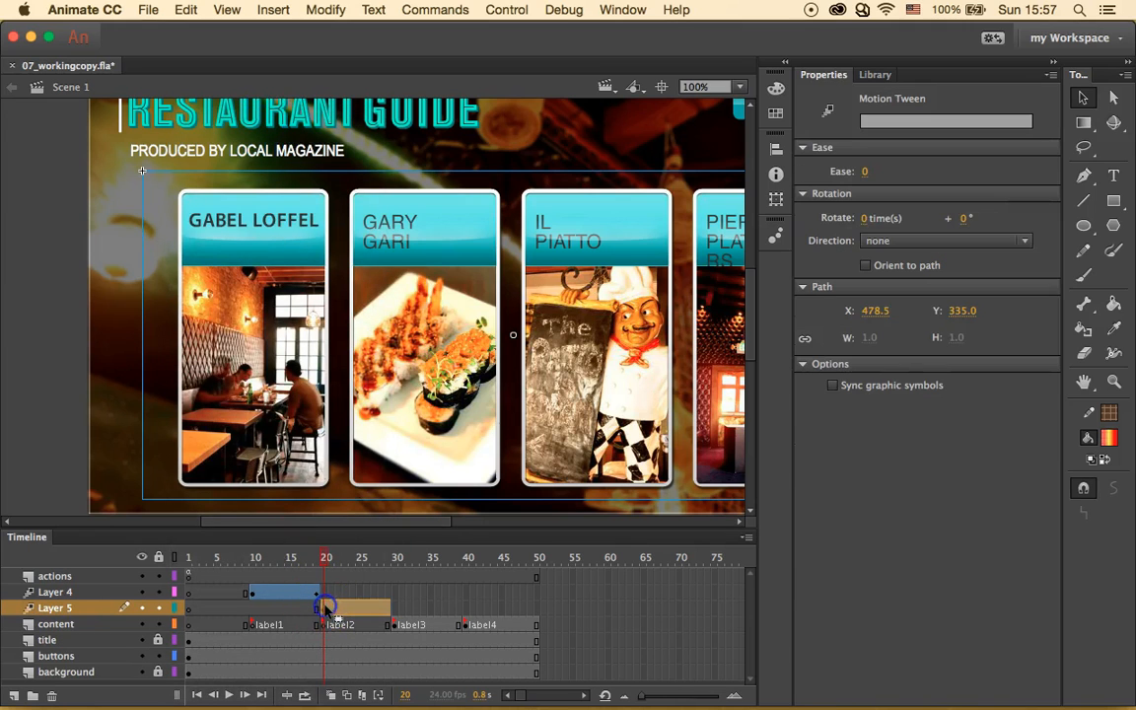
{"action": "left_click", "coordinate": [320, 608]}
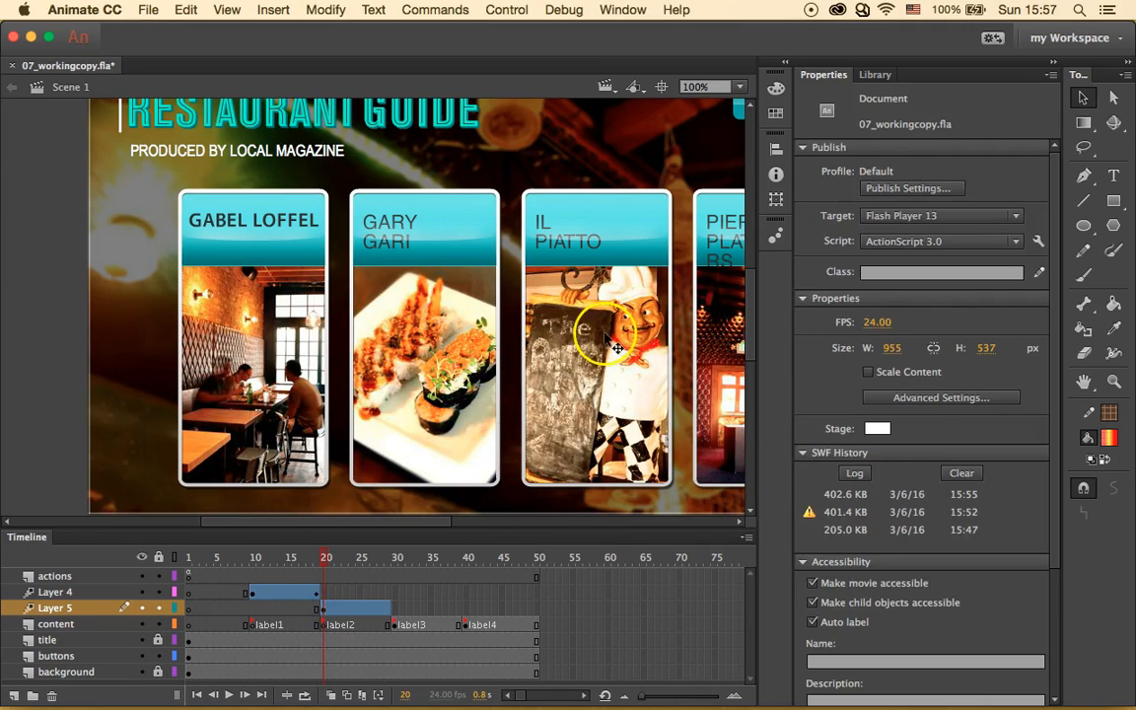
{"action": "left_click", "coordinate": [166, 205]}
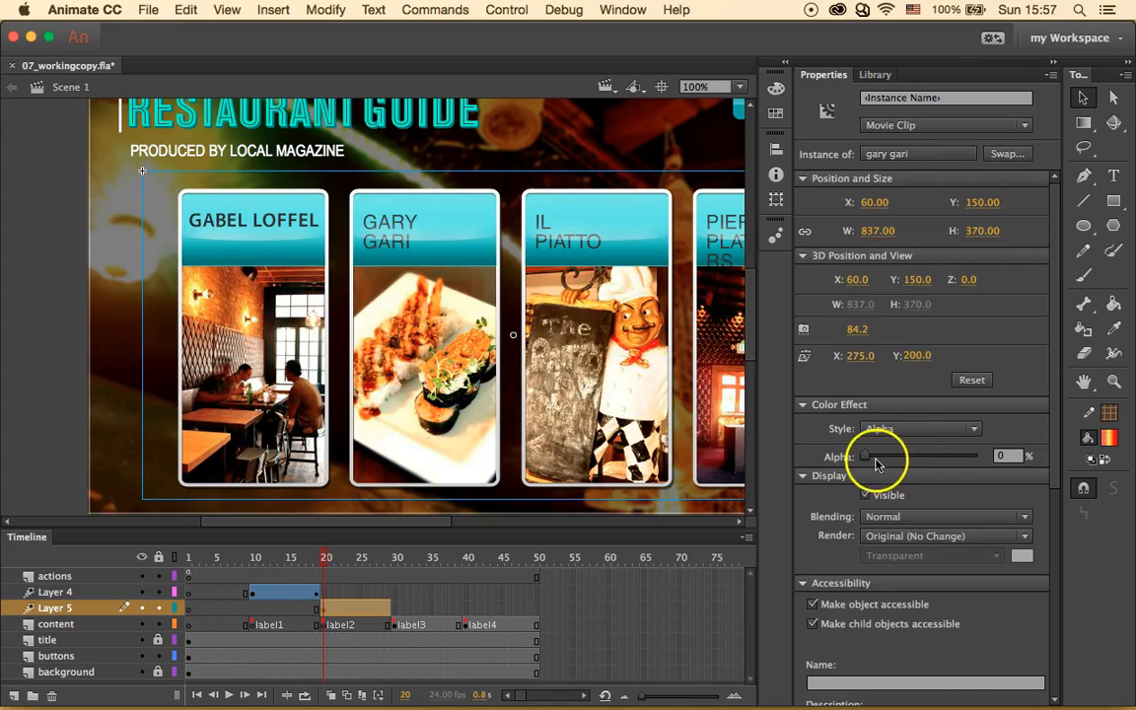
{"action": "left_click_drag", "start_coordinate": [326, 558], "coordinate": [346, 558]}
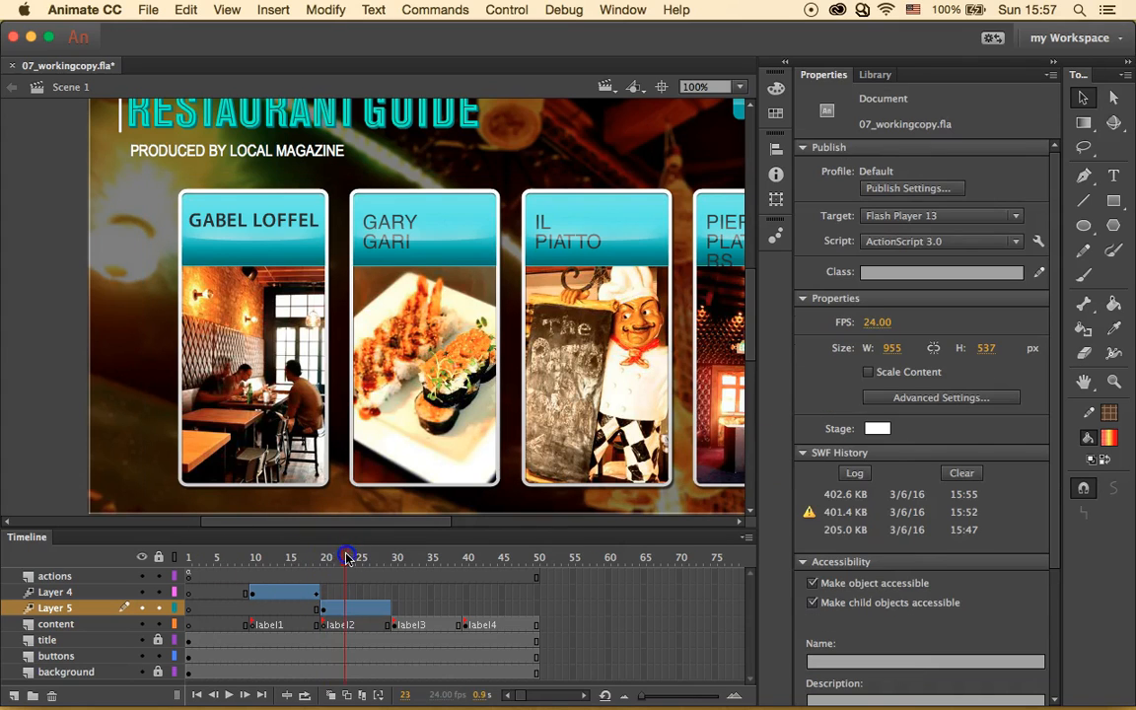
{"action": "left_click", "coordinate": [390, 559]}
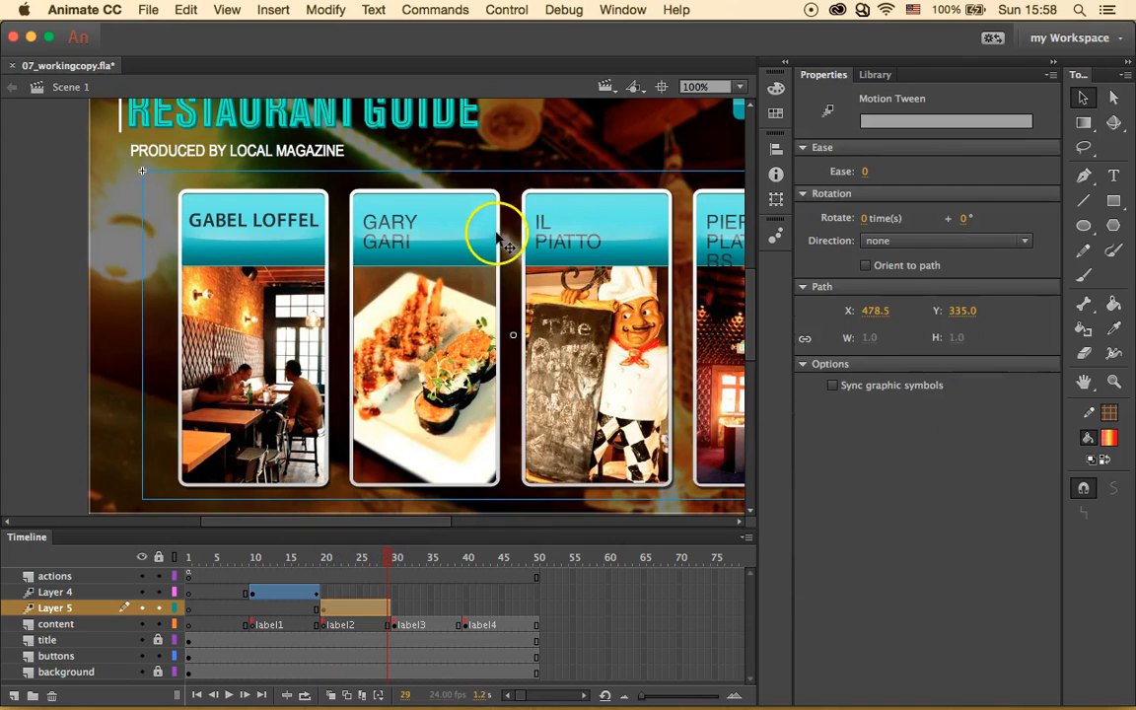
{"action": "left_click", "coordinate": [434, 185]}
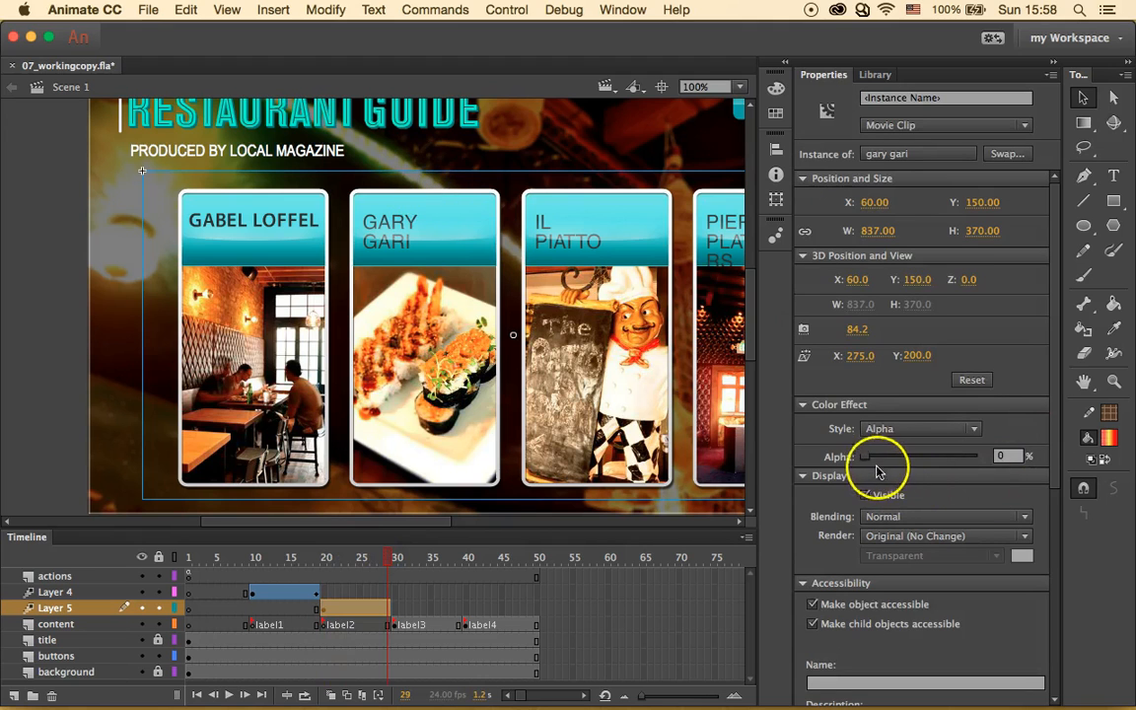
{"action": "left_click_drag", "start_coordinate": [865, 458], "coordinate": [999, 465]}
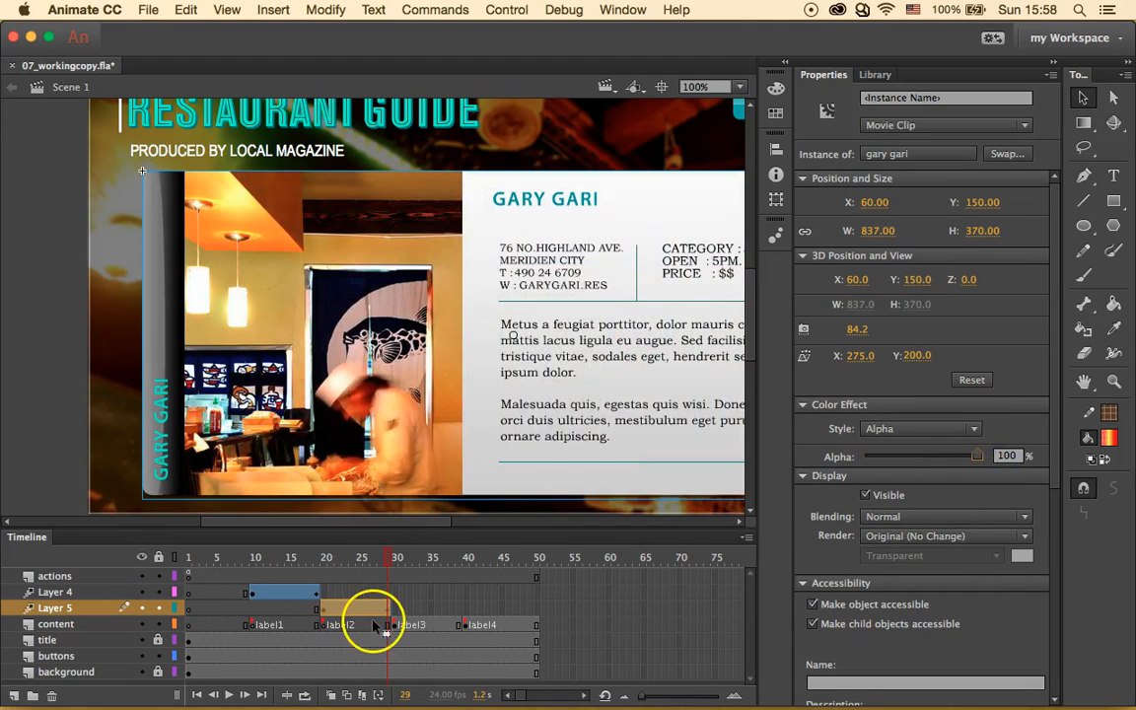
Create a motion tween on the il piatto movie clip at frame 30.
{"action": "left_click", "coordinate": [397, 579]}
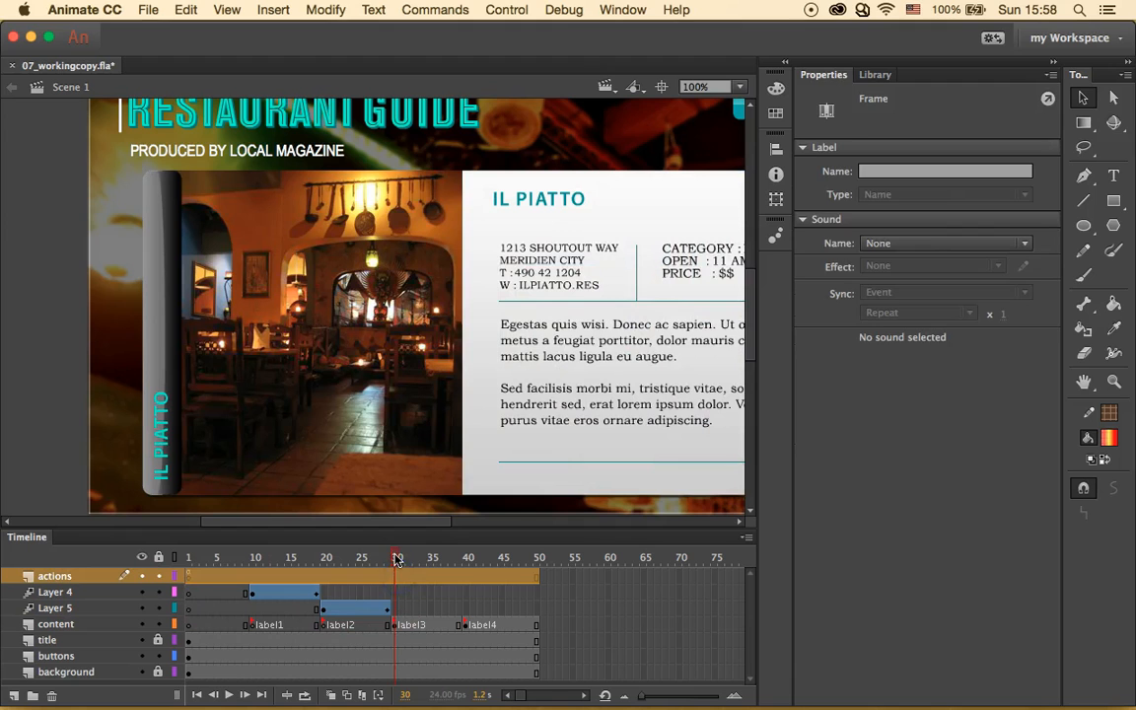
{"action": "left_click", "coordinate": [397, 559]}
{"action": "left_click", "coordinate": [330, 237]}
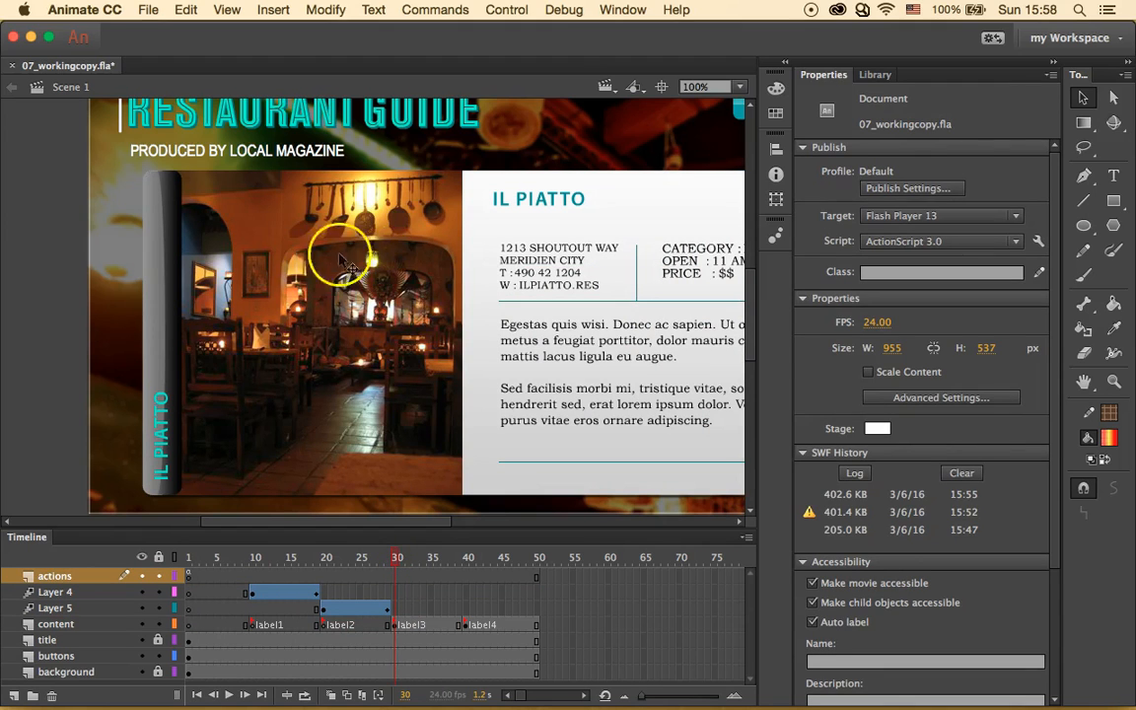
{"action": "right_click", "coordinate": [272, 232]}
{"action": "left_click", "coordinate": [390, 119]}
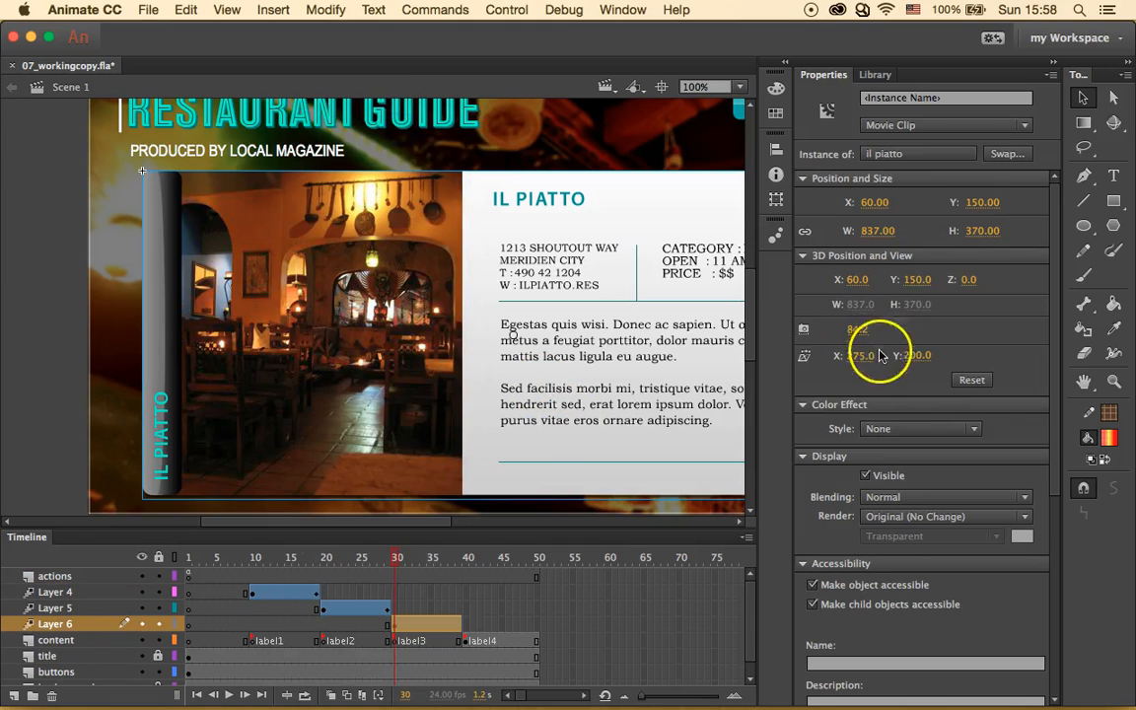
Apply an Alpha colour effect of 0% to the il piatto movie clip at frame 30.
{"action": "left_click", "coordinate": [912, 428]}
{"action": "left_click", "coordinate": [921, 523]}
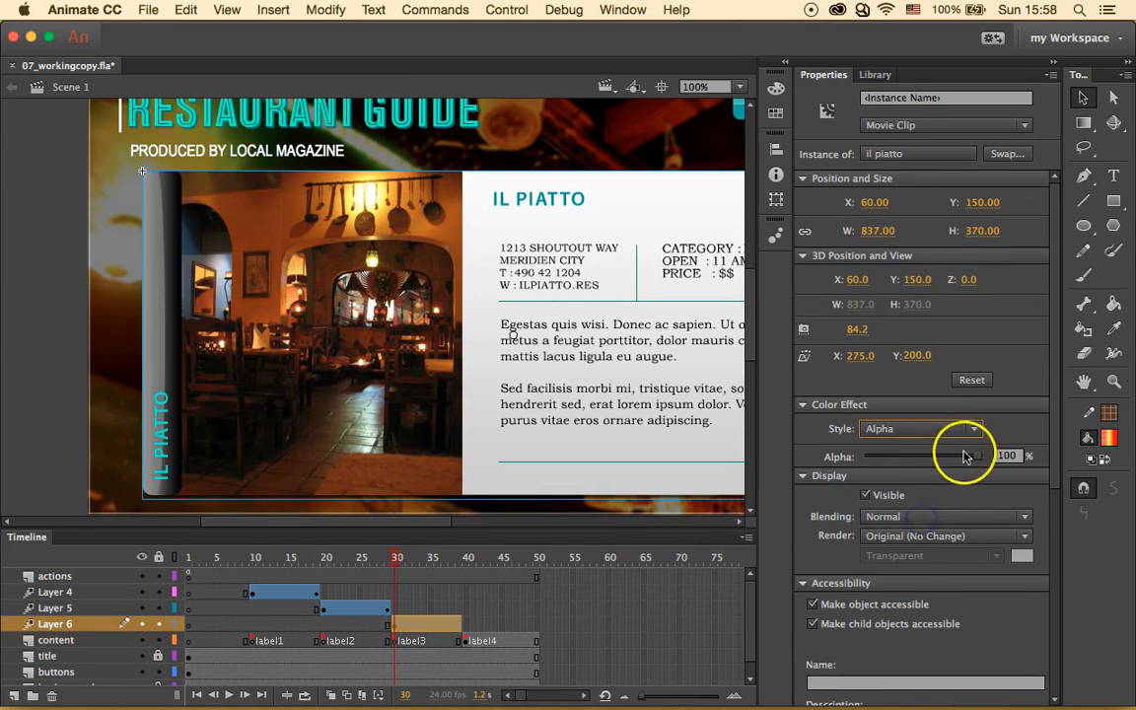
{"action": "left_click_drag", "start_coordinate": [979, 455], "coordinate": [831, 457]}
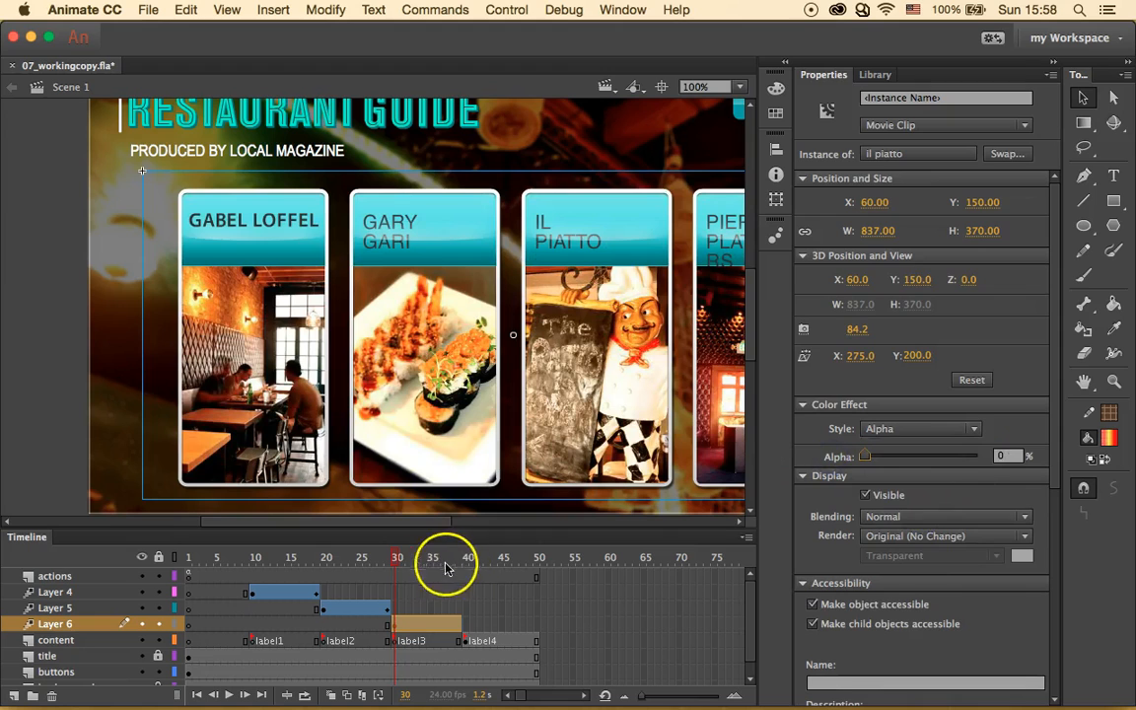
Set the il piatto movie clip's alpha to 100% at frame 39.
{"action": "left_click_drag", "start_coordinate": [396, 557], "coordinate": [456, 561]}
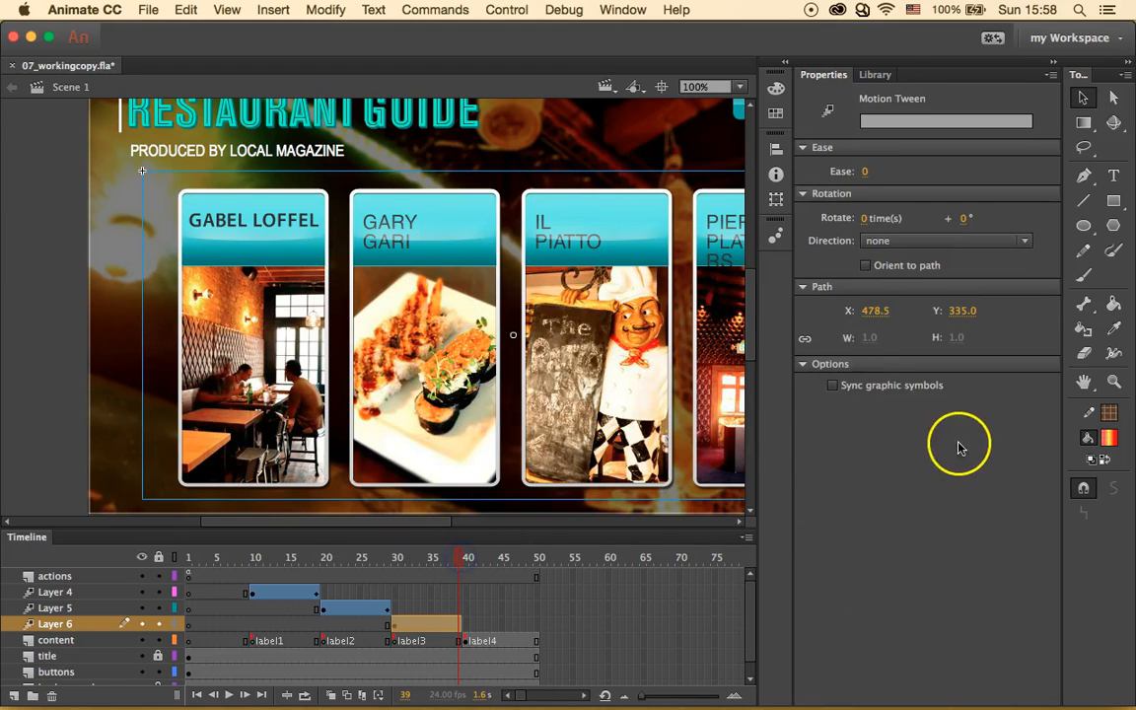
{"action": "left_click", "coordinate": [659, 183]}
{"action": "left_click_drag", "start_coordinate": [865, 456], "coordinate": [996, 458]}
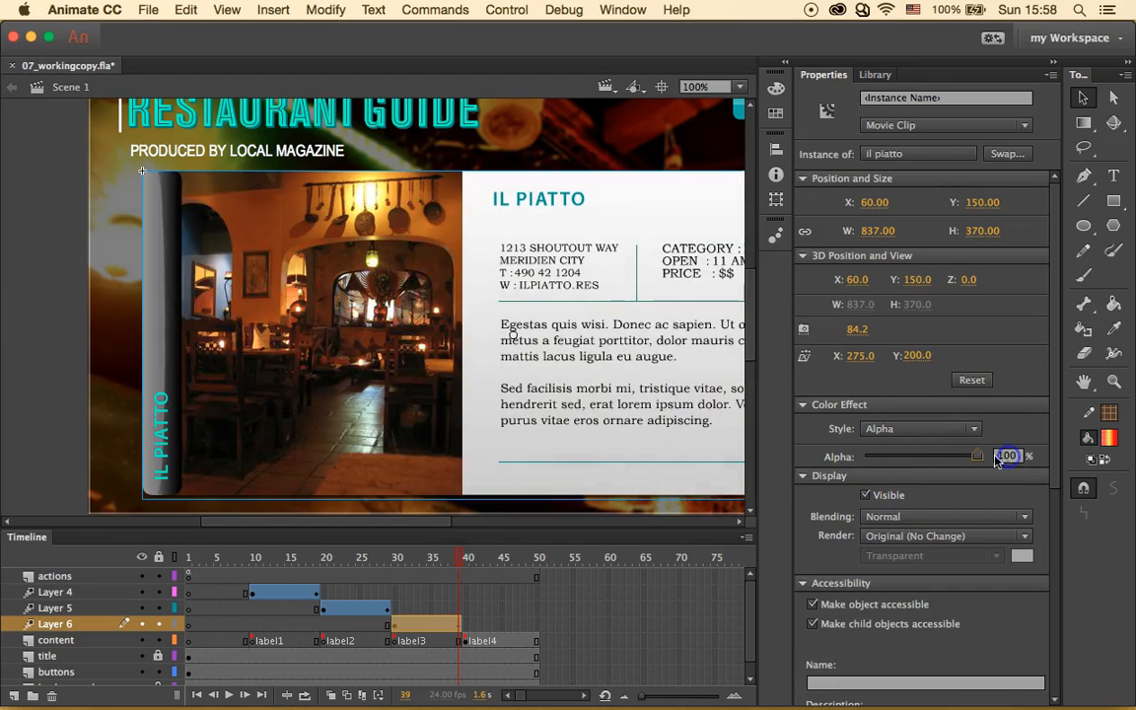
Create a motion tween on the pierre platters movie clip at frame 40.
{"action": "left_click", "coordinate": [469, 559]}
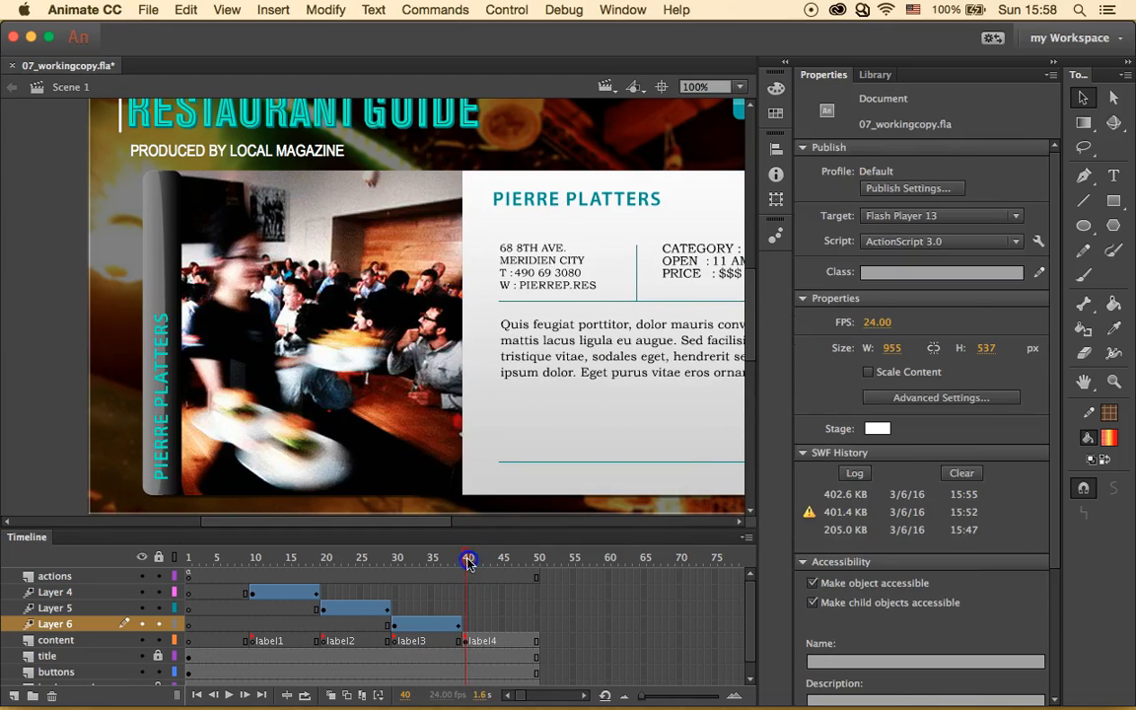
{"action": "left_click", "coordinate": [457, 367]}
{"action": "right_click", "coordinate": [456, 367]}
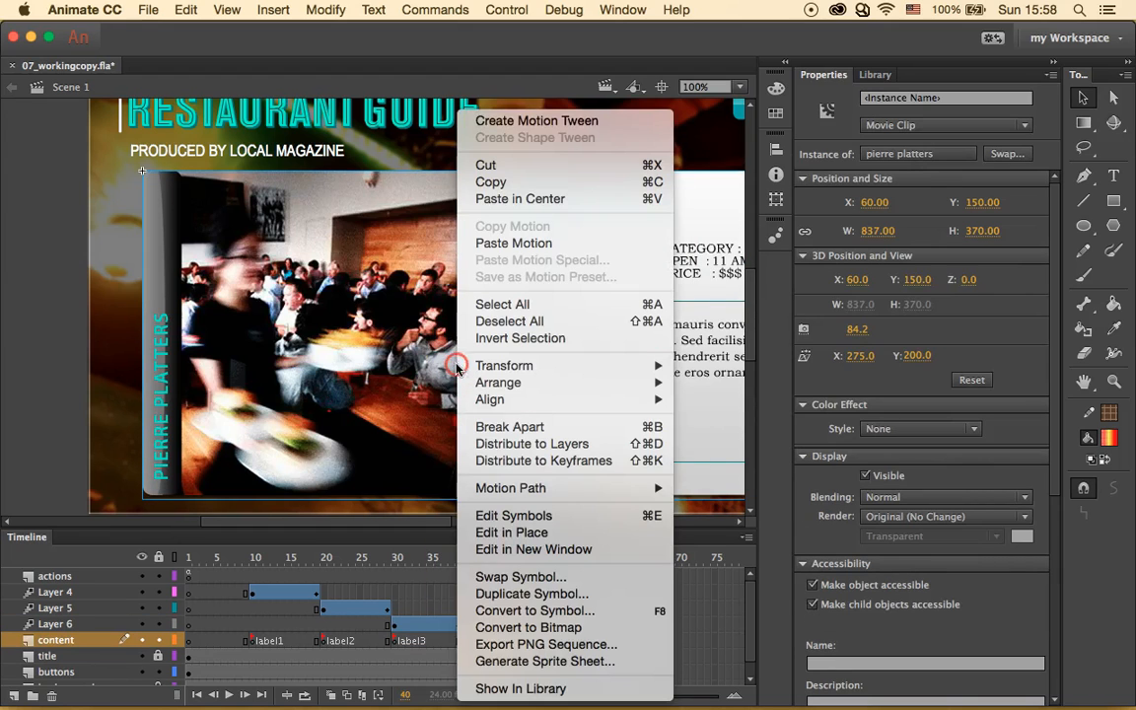
{"action": "left_click", "coordinate": [550, 120]}
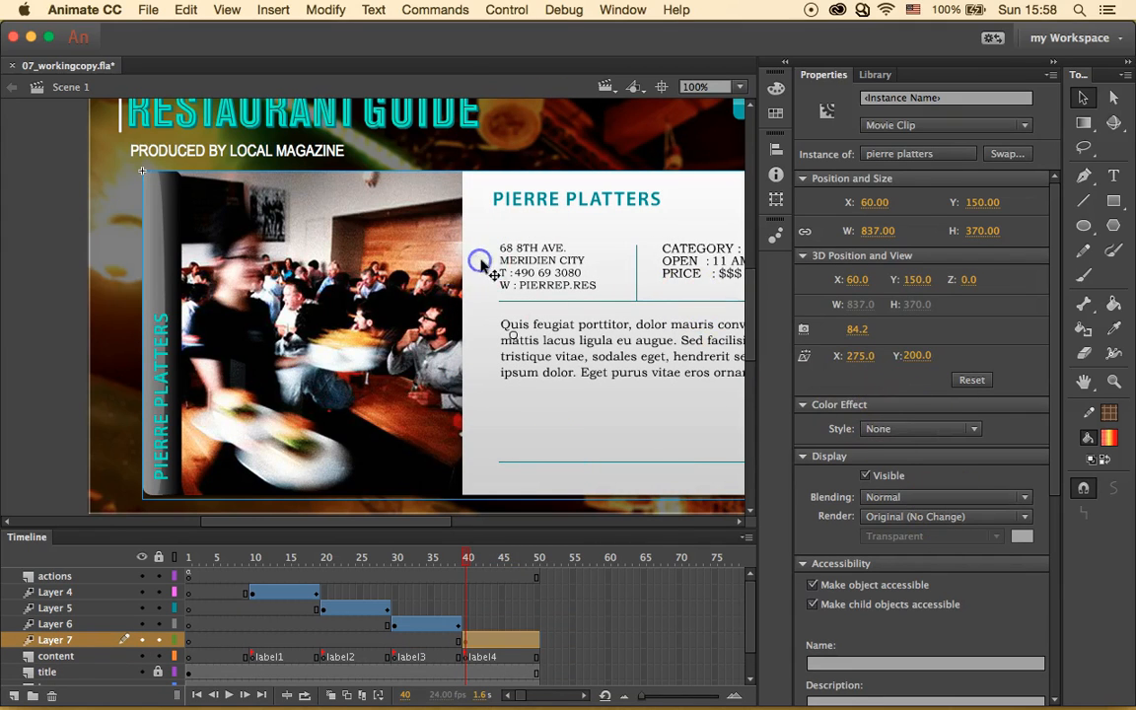
Apply an Alpha colour effect of 0% to the pierre platters movie clip at frame 40.
{"action": "left_click", "coordinate": [974, 426]}
{"action": "left_click", "coordinate": [934, 521]}
{"action": "left_click_drag", "start_coordinate": [976, 460], "coordinate": [810, 460]}
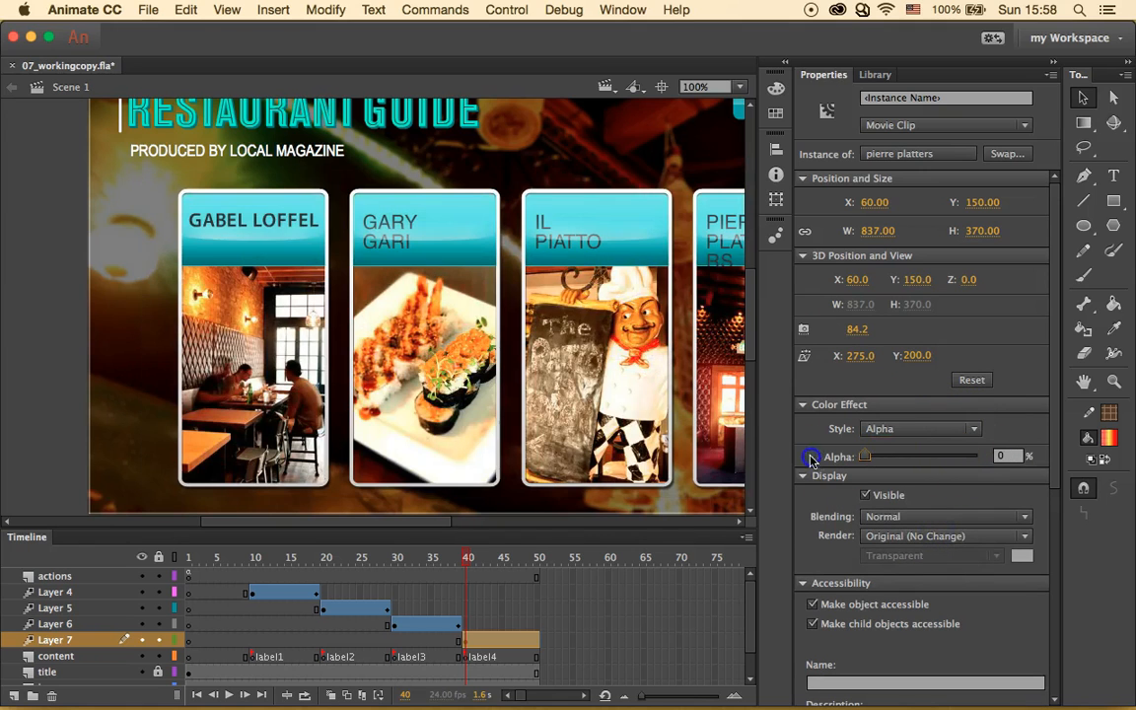
Set the pierre platters movie clip's alpha to 100% at frame 50 and scrub back through all the fade-ins.
{"action": "left_click", "coordinate": [533, 560]}
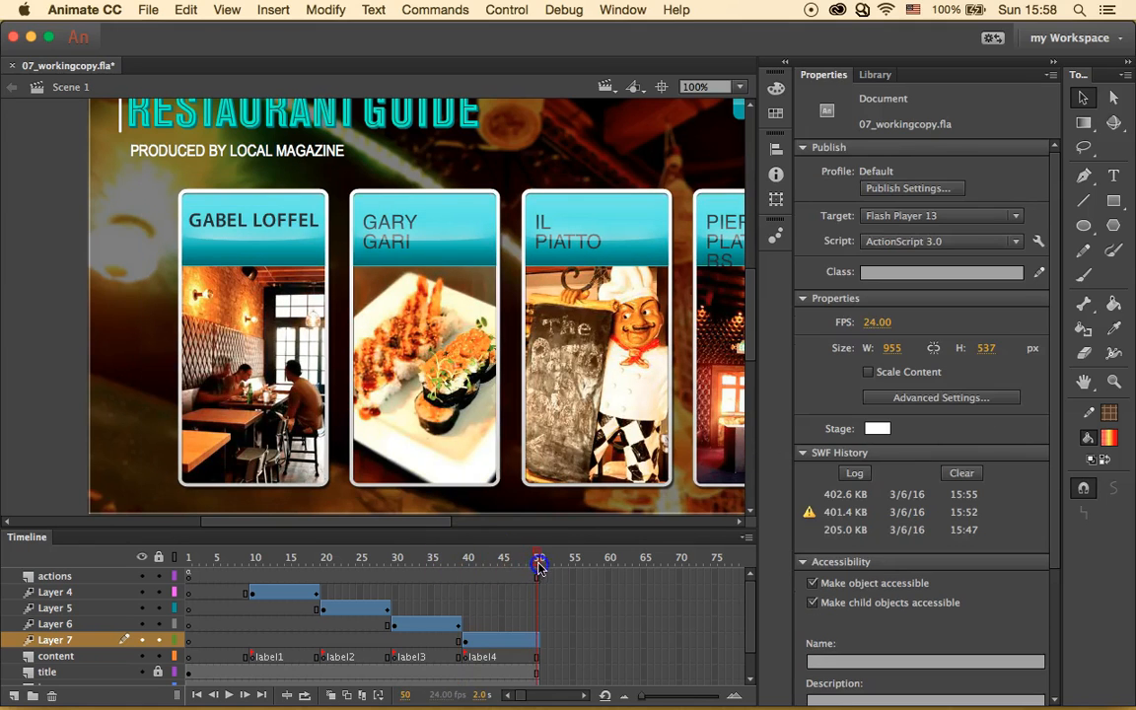
{"action": "left_click", "coordinate": [516, 372]}
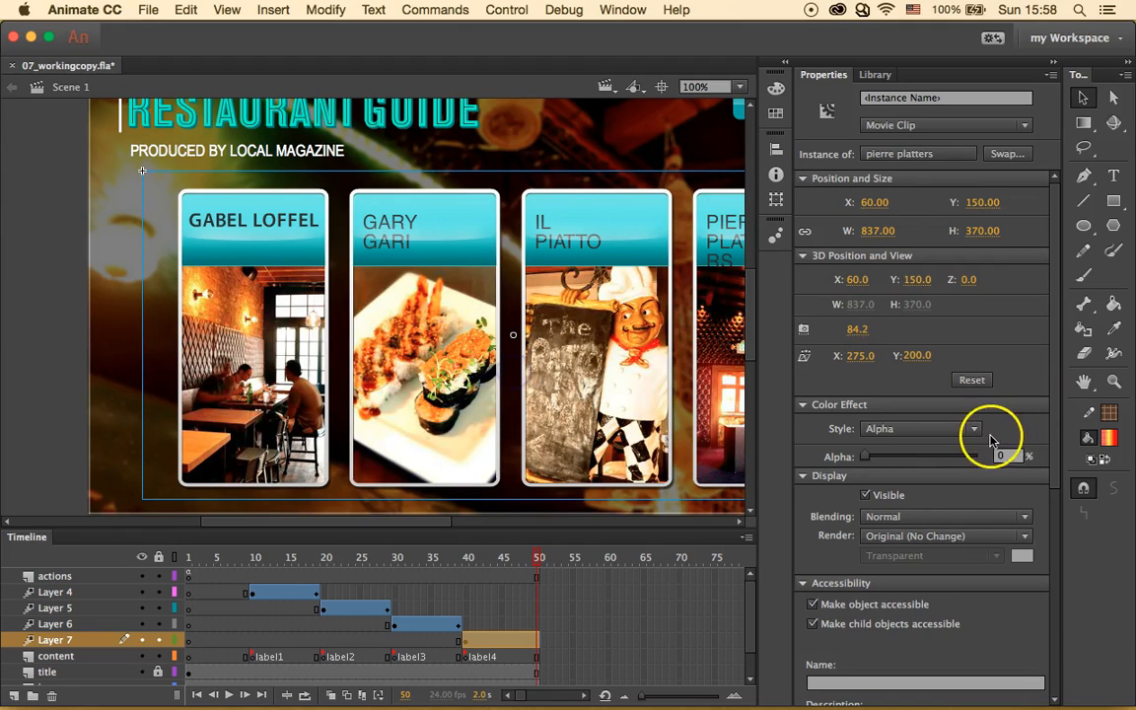
{"action": "left_click_drag", "start_coordinate": [872, 457], "coordinate": [999, 460]}
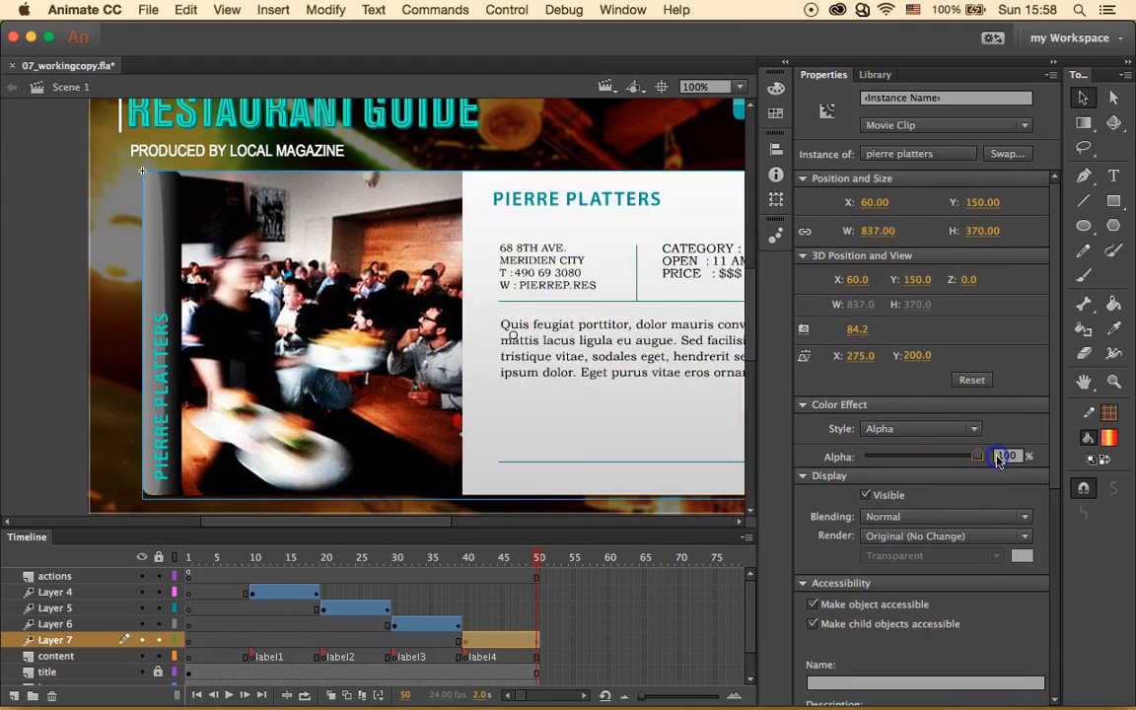
{"action": "left_click_drag", "start_coordinate": [538, 560], "coordinate": [259, 562]}
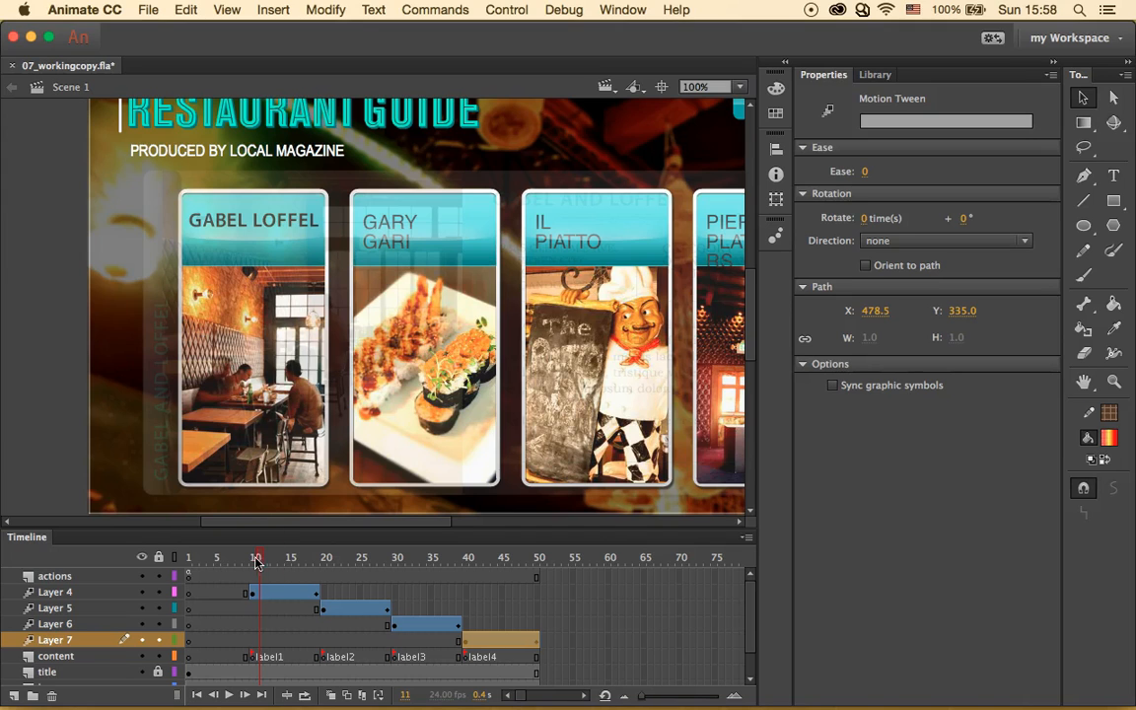
In the script on frame 1 of the actions layer, change gotoAndStop to gotoAndPlay for "label1" in the restaurant1 function.
{"action": "left_click", "coordinate": [188, 575]}
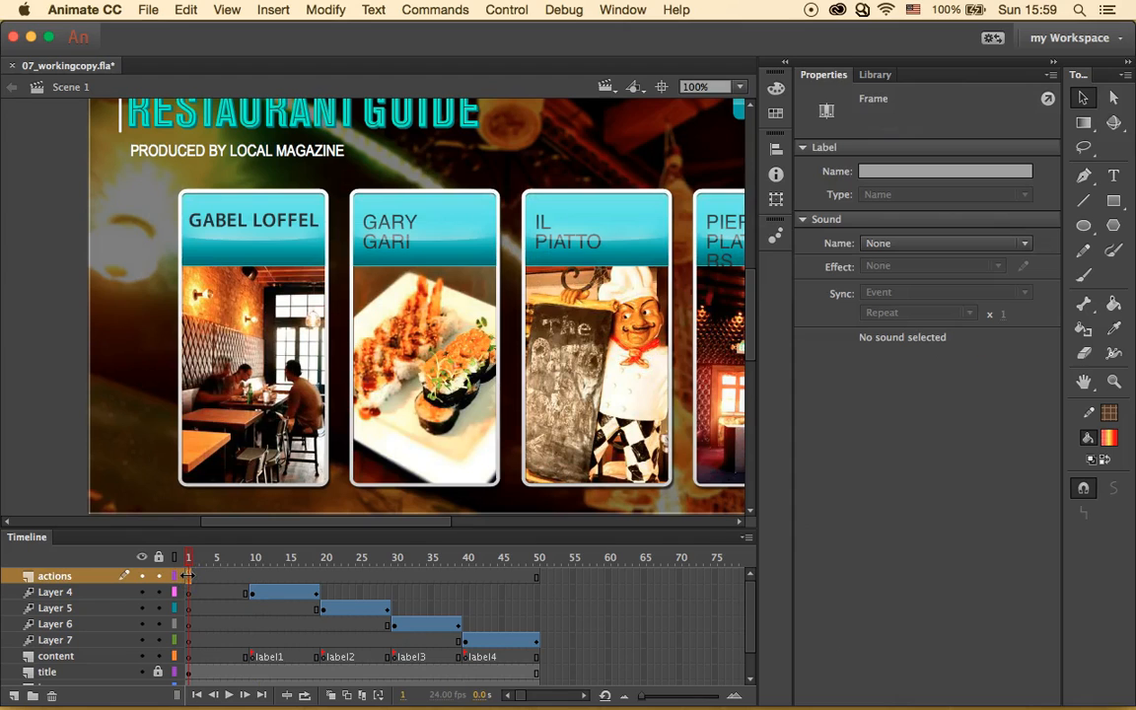
{"action": "left_click", "coordinate": [622, 10]}
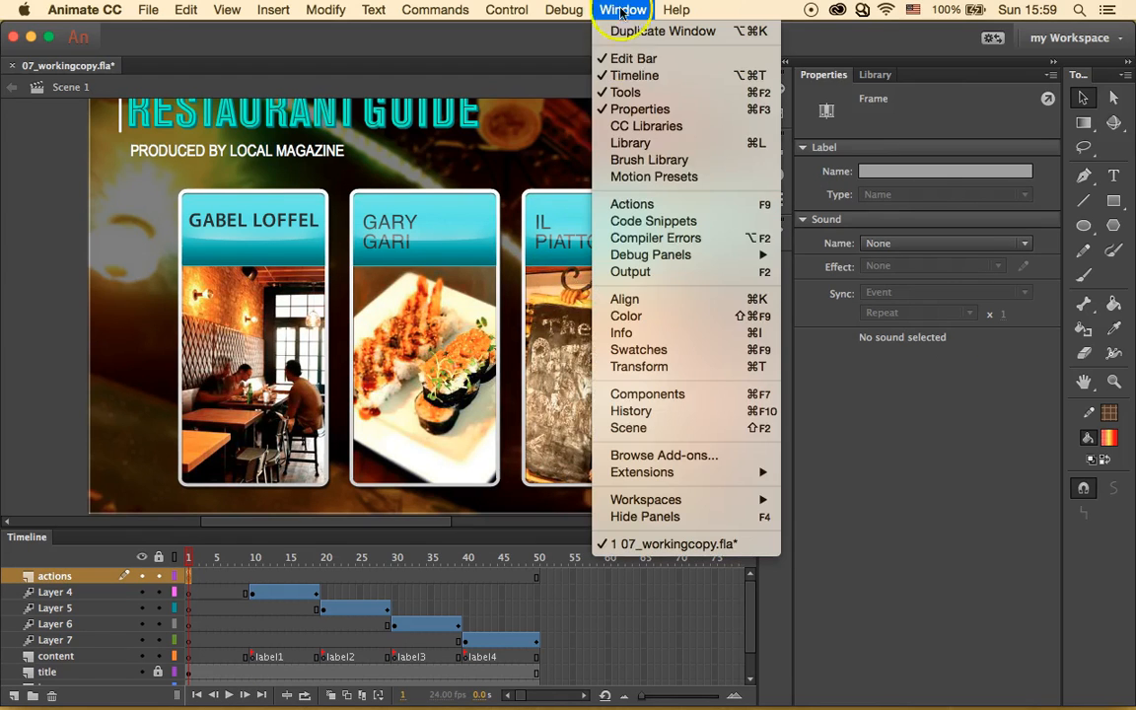
{"action": "left_click", "coordinate": [701, 216]}
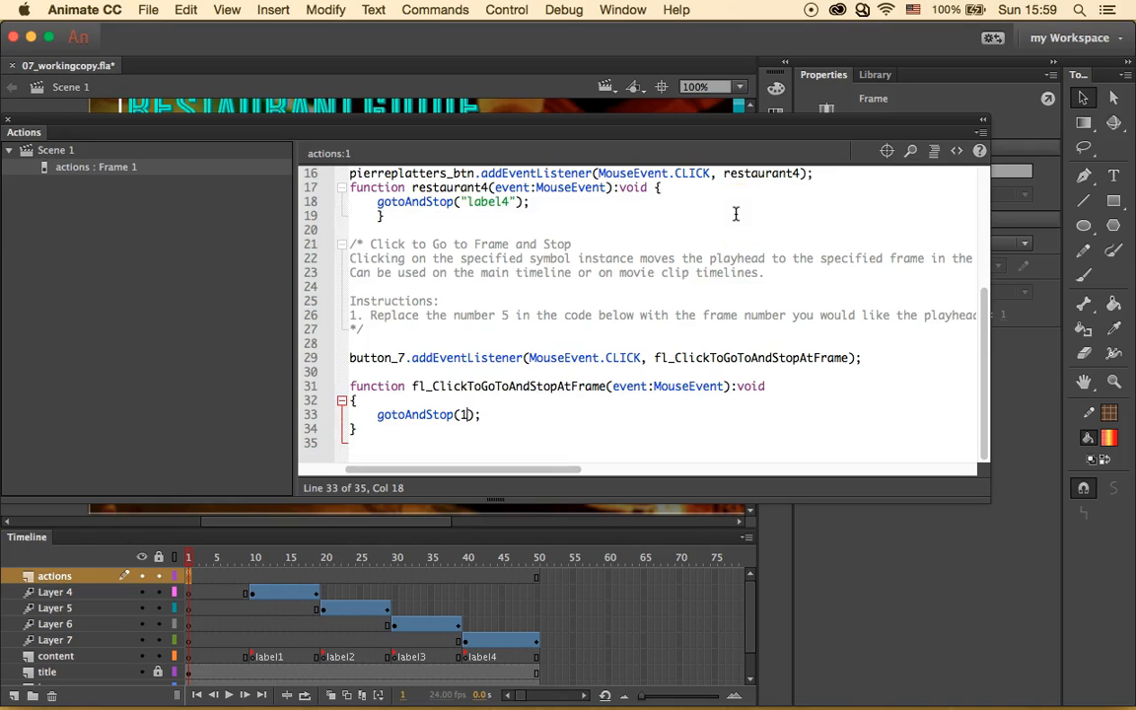
{"action": "scroll", "coordinate": [563, 250], "scroll_direction": "up", "scroll_amount": 5}
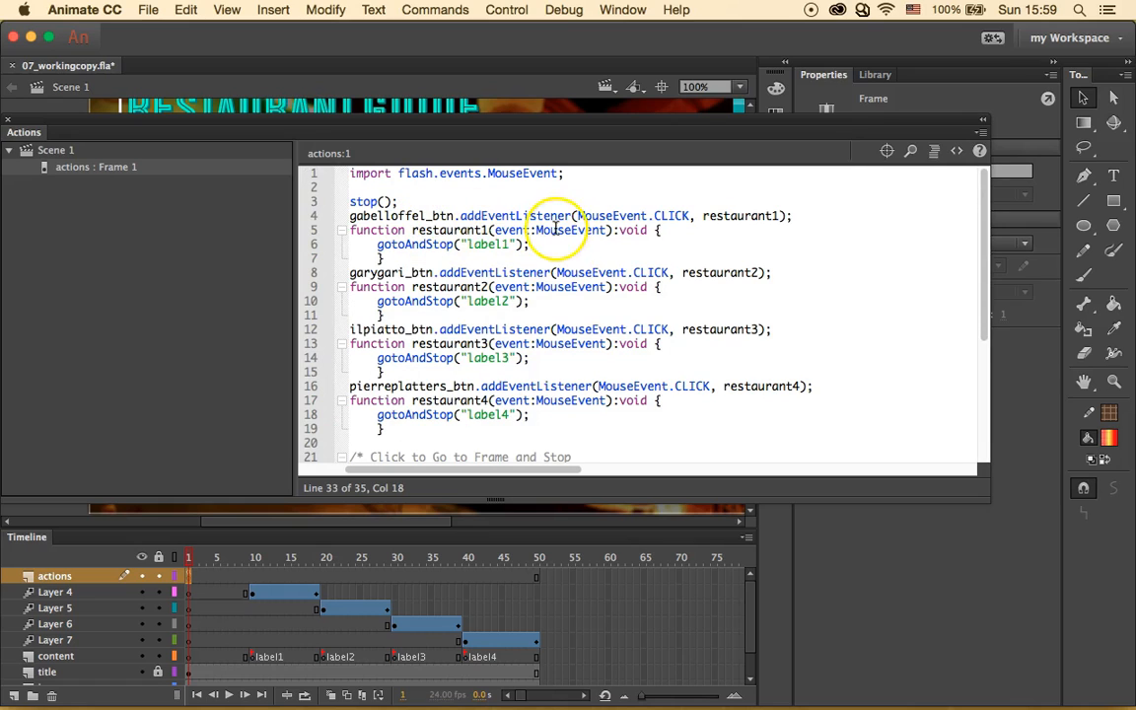
{"action": "left_click", "coordinate": [456, 244]}
{"action": "key", "text": "BackSpace"}
{"action": "key", "text": "BackSpace"}
{"action": "key", "text": "BackSpace"}
{"action": "key", "text": "BackSpace"}
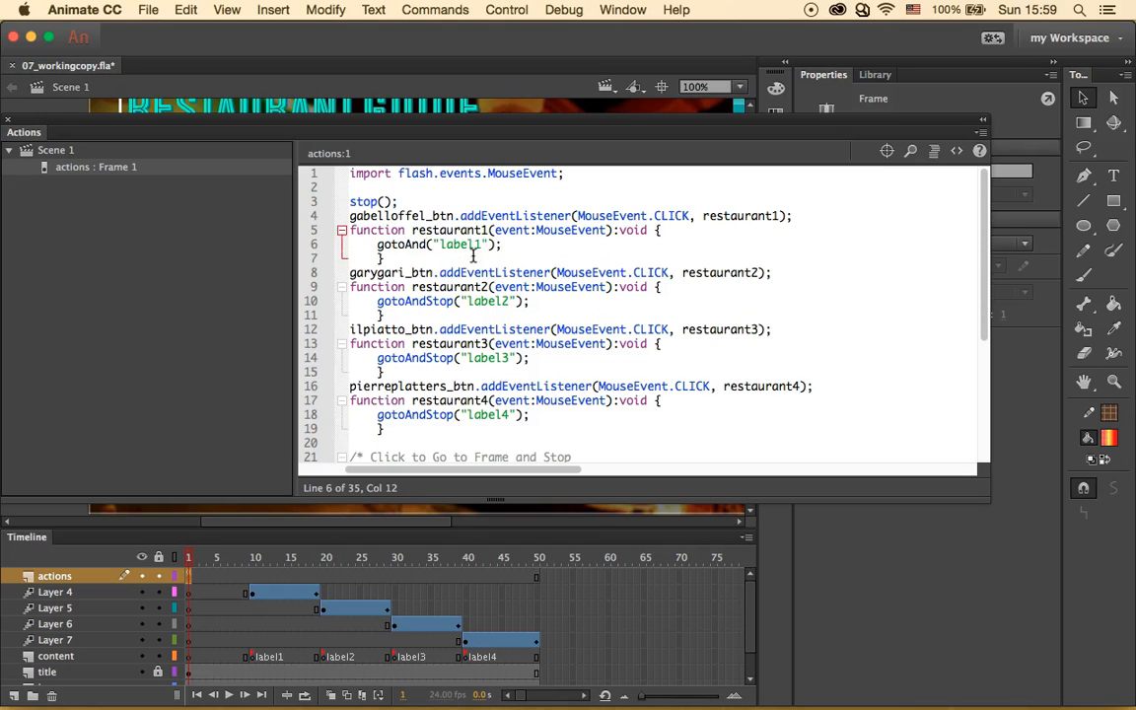
{"action": "type", "text": "Play"}
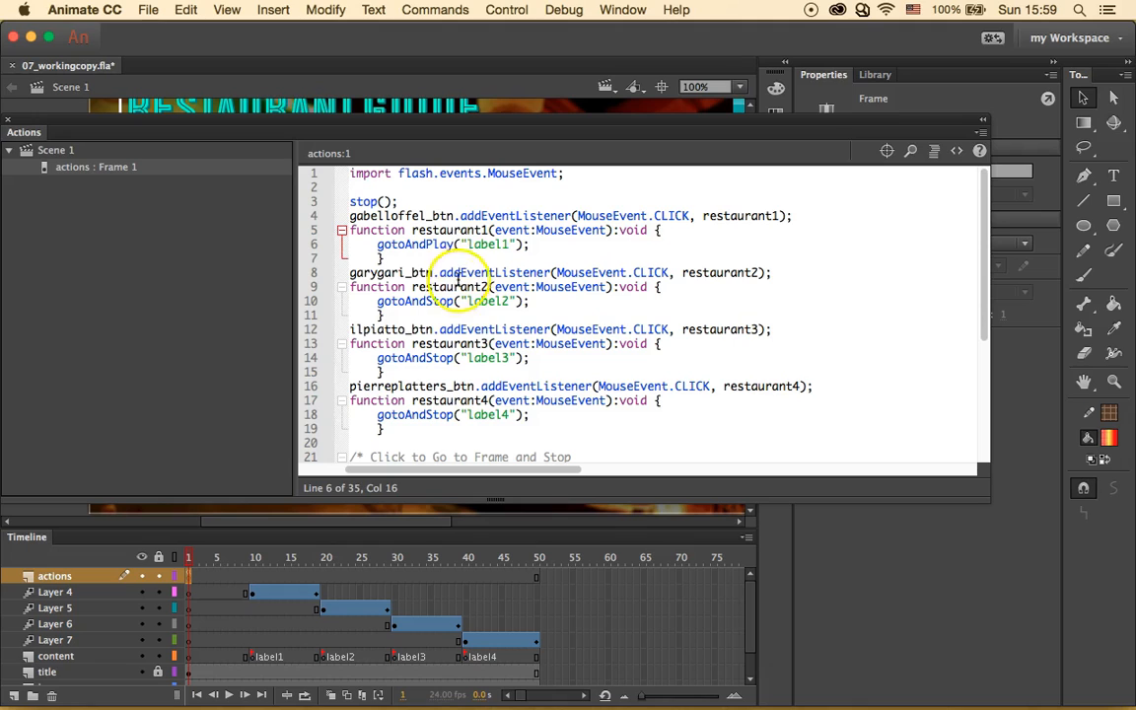
Change gotoAndStop to gotoAndPlay for "label2" in the restaurant2 function.
{"action": "left_click", "coordinate": [456, 301]}
{"action": "key", "text": "BackSpace"}
{"action": "key", "text": "BackSpace"}
{"action": "key", "text": "BackSpace"}
{"action": "key", "text": "BackSpace"}
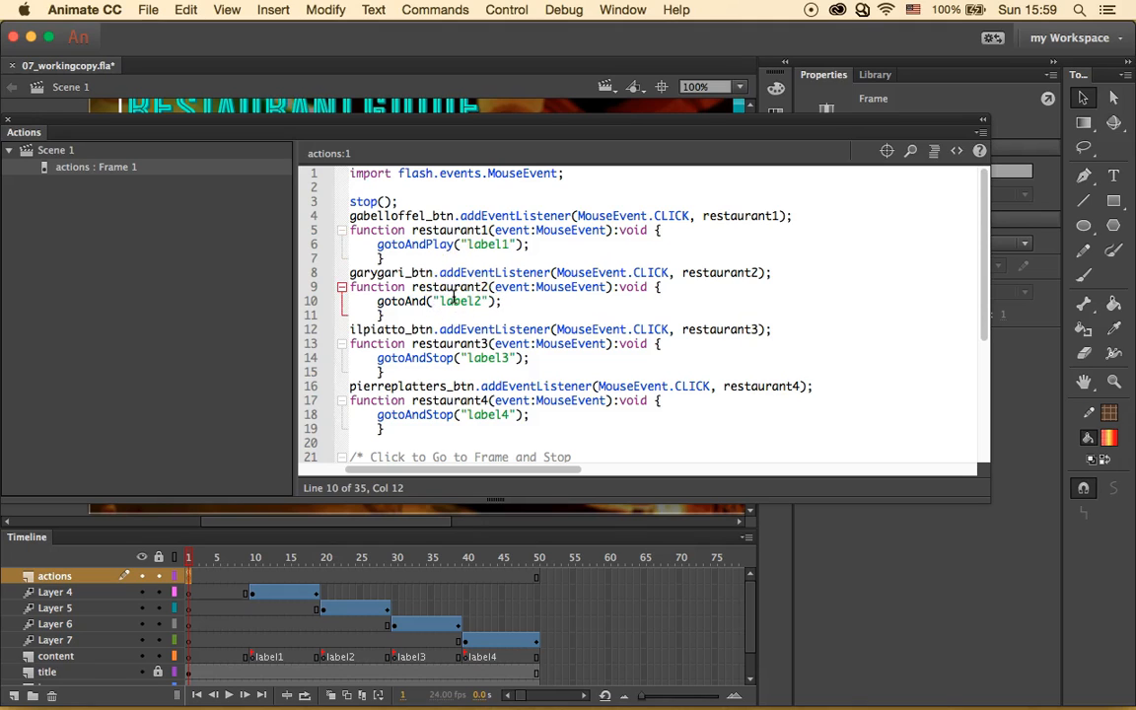
{"action": "type", "text": "pLAY"}
{"action": "key", "text": "BackSpace"}
{"action": "key", "text": "BackSpace"}
{"action": "key", "text": "BackSpace"}
{"action": "key", "text": "BackSpace"}
{"action": "type", "text": "Play"}
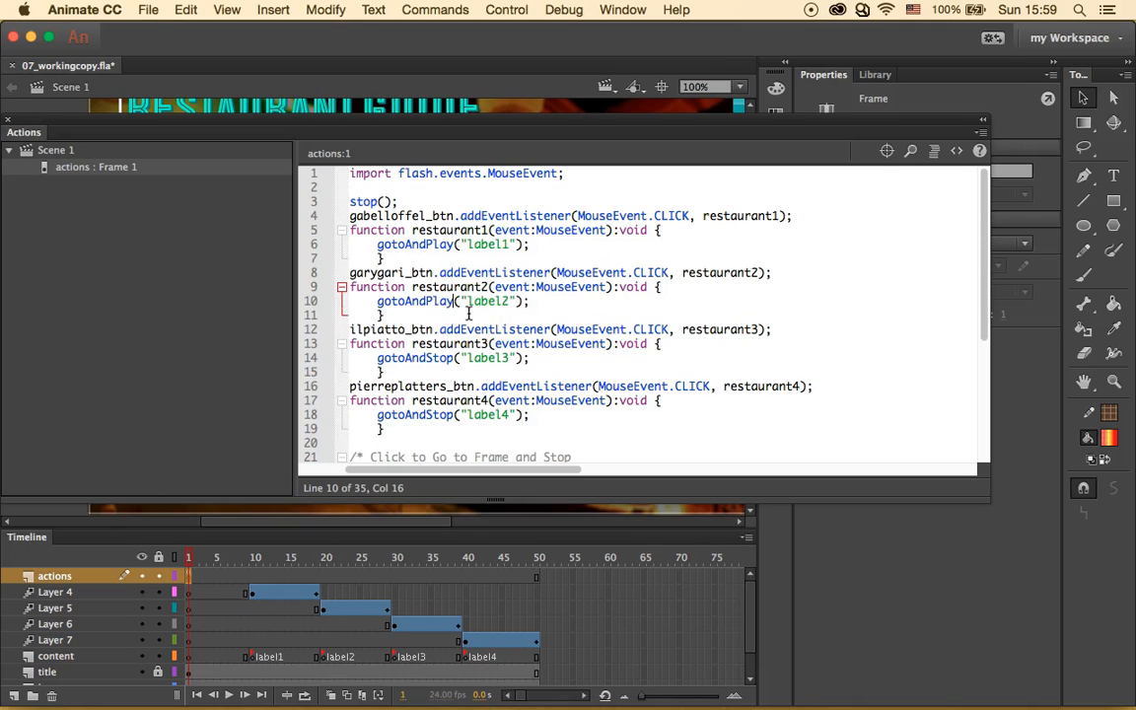
Change gotoAndStop to gotoAndPlay for "label3" in the restaurant3 function.
{"action": "left_click", "coordinate": [456, 359]}
{"action": "key", "text": "BackSpace"}
{"action": "key", "text": "BackSpace"}
{"action": "key", "text": "BackSpace"}
{"action": "key", "text": "BackSpace"}
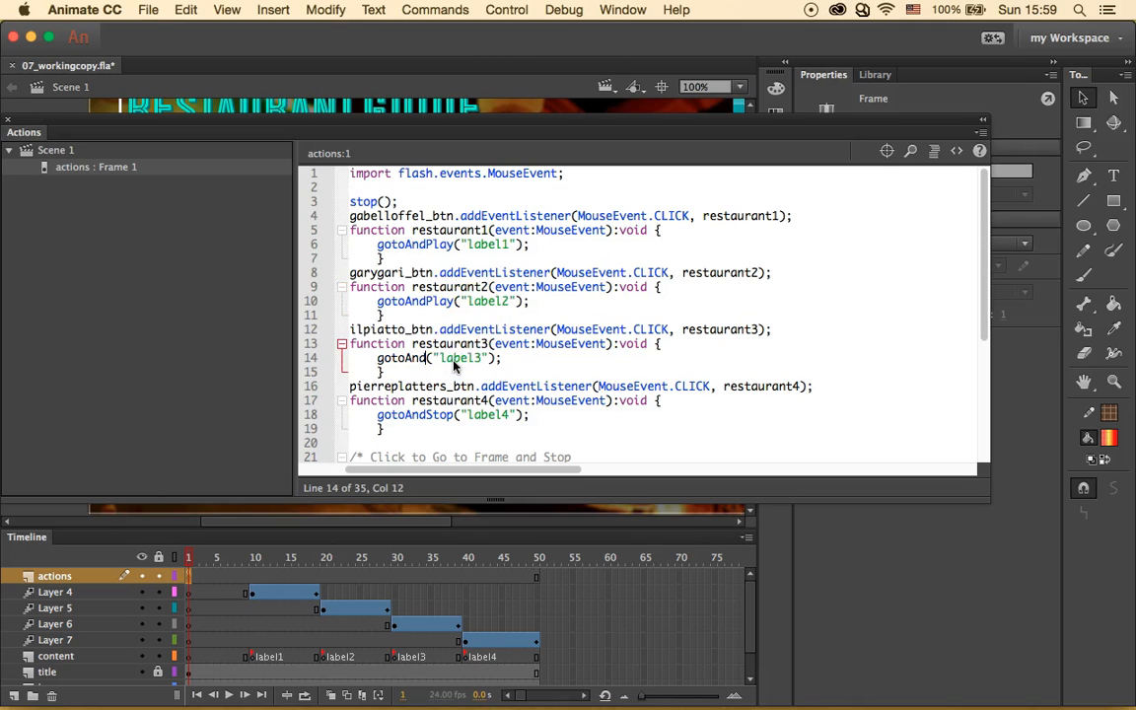
{"action": "type", "text": "Play"}
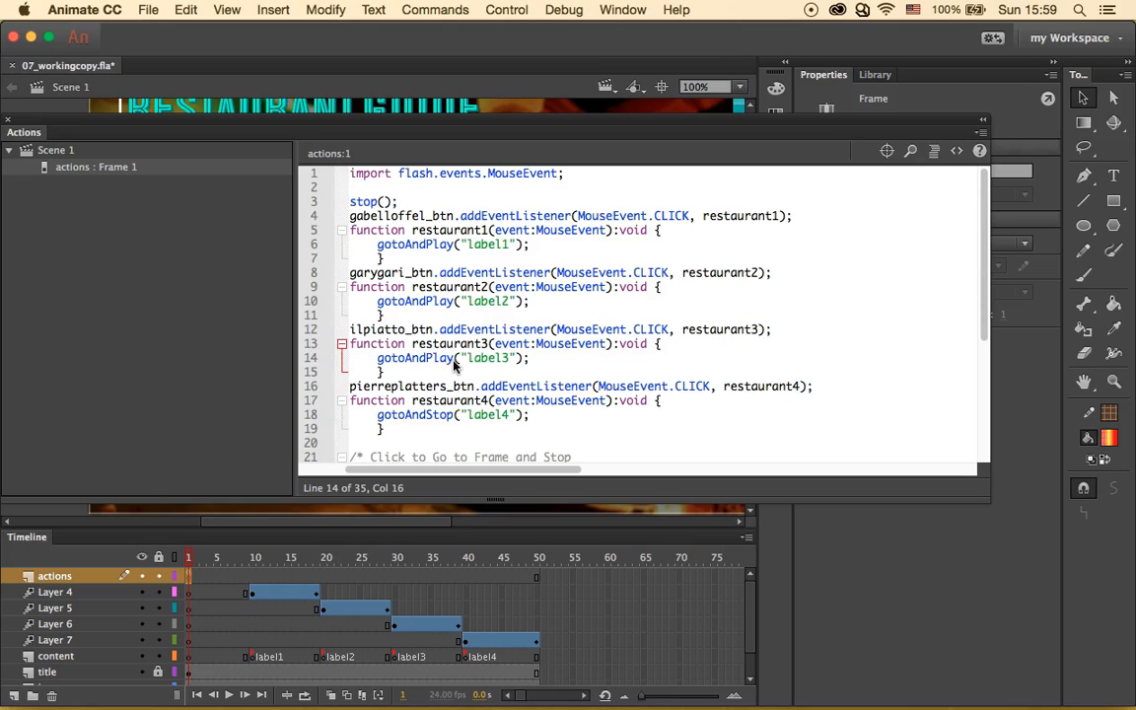
Change gotoAndStop to gotoAndPlay for "label4" in the restaurant4 function, review the rest of the script and close the script editor.
{"action": "left_click", "coordinate": [452, 414]}
{"action": "key", "text": "BackSpace"}
{"action": "key", "text": "BackSpace"}
{"action": "key", "text": "BackSpace"}
{"action": "key", "text": "BackSpace"}
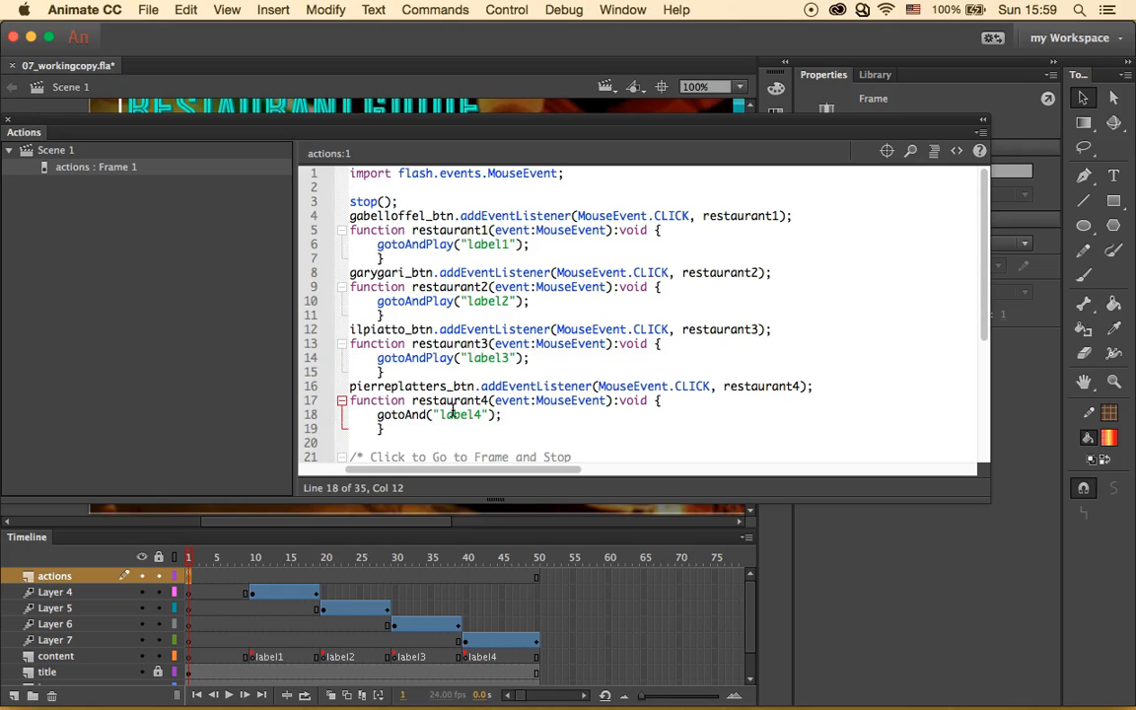
{"action": "type", "text": "Play"}
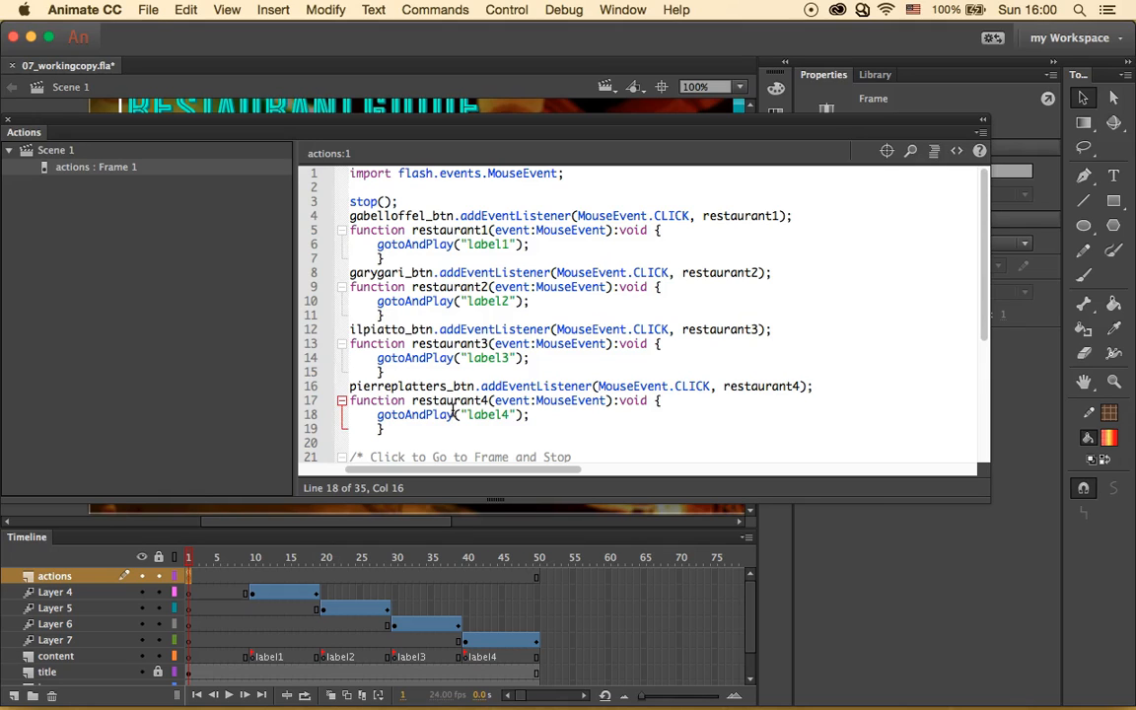
{"action": "scroll", "coordinate": [454, 414], "scroll_direction": "down", "scroll_amount": 5}
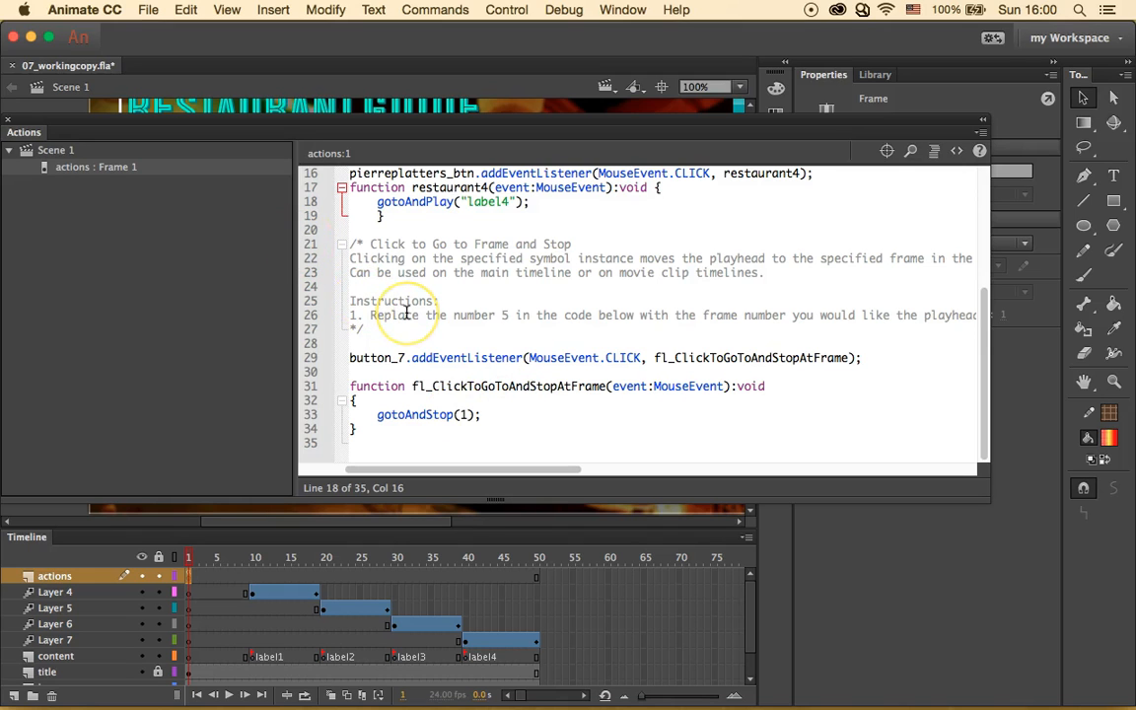
{"action": "left_click", "coordinate": [8, 121]}
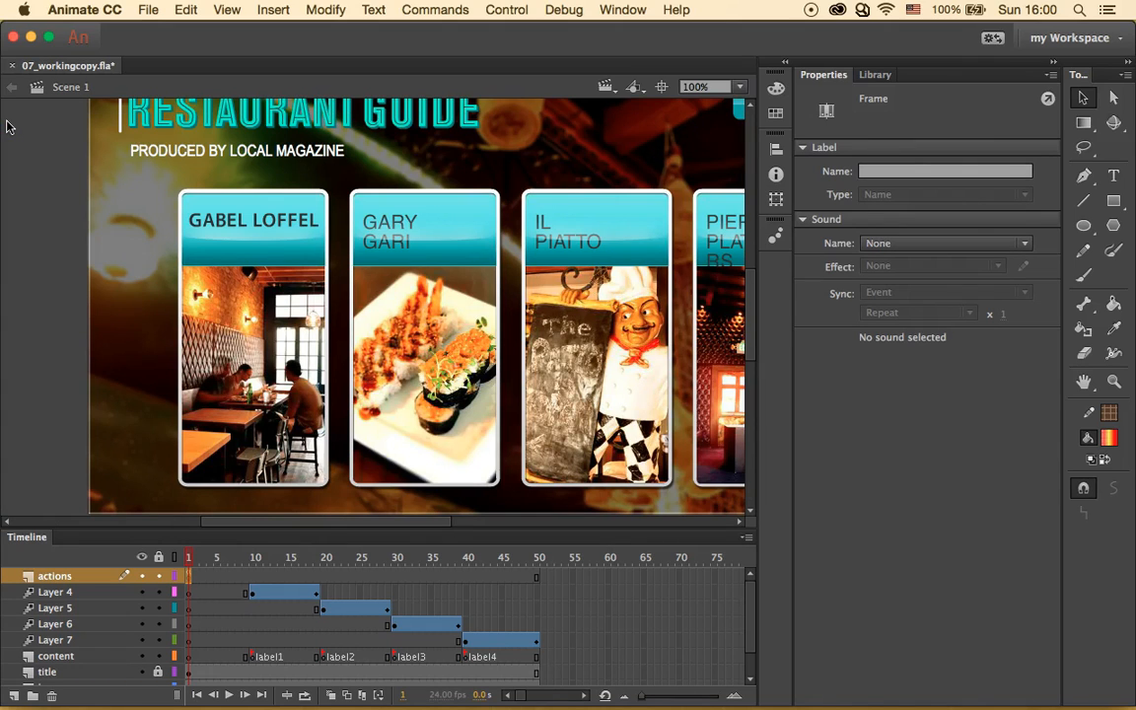
Insert a keyframe at frame 19 of the actions layer, where the gabel loffel fade-in ends.
{"action": "left_click", "coordinate": [317, 578]}
{"action": "left_click_drag", "start_coordinate": [315, 557], "coordinate": [295, 558]}
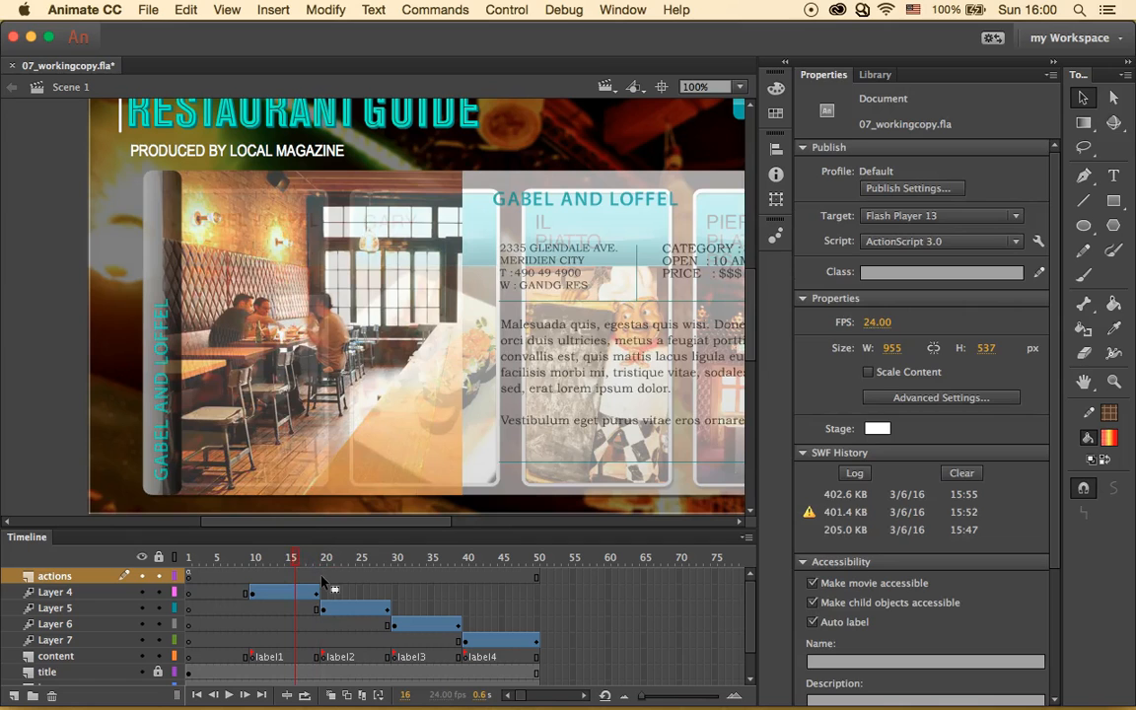
{"action": "left_click", "coordinate": [321, 579]}
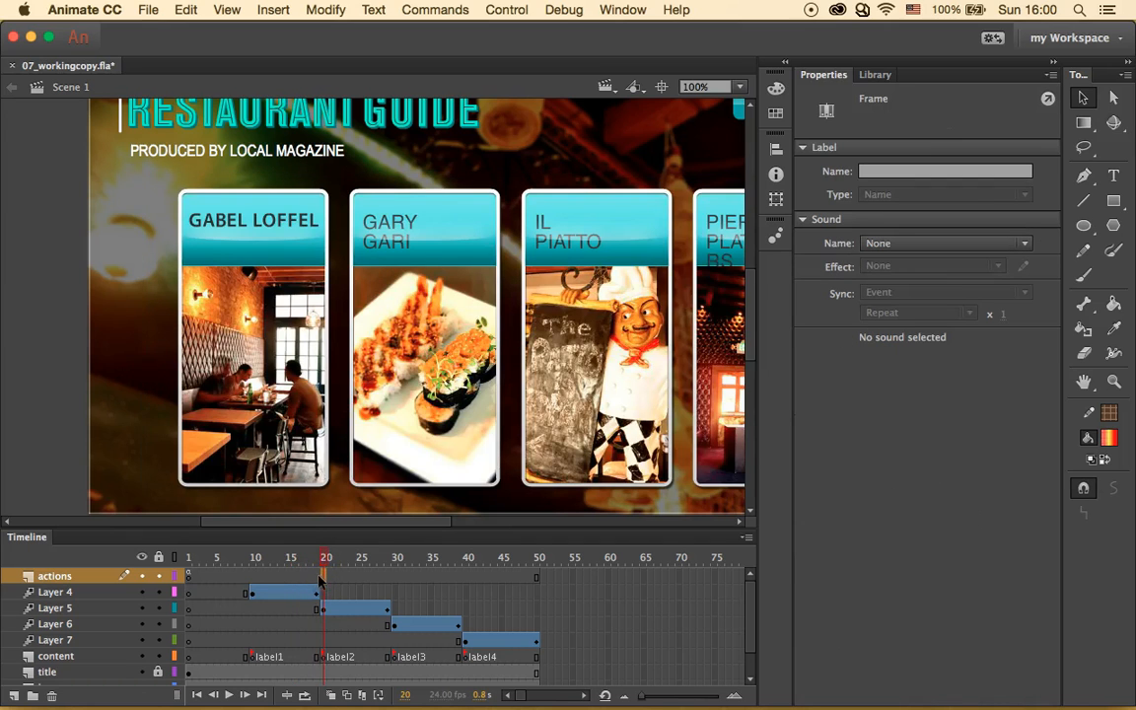
{"action": "left_click", "coordinate": [316, 579]}
{"action": "left_click", "coordinate": [328, 580]}
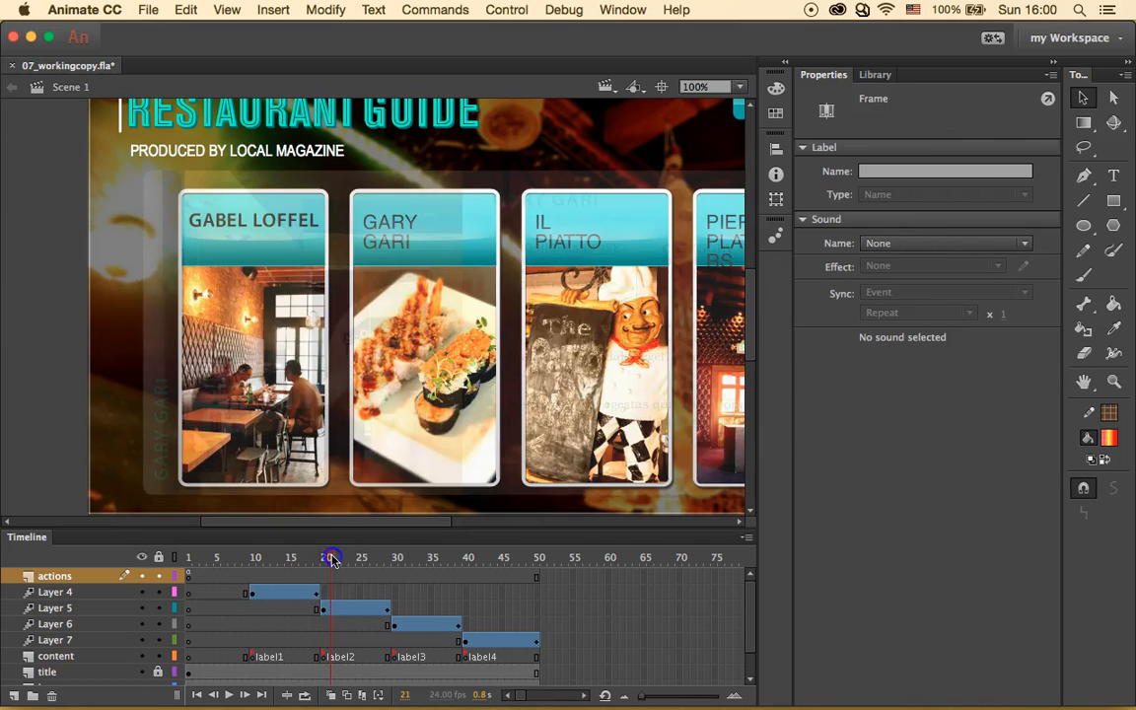
{"action": "left_click", "coordinate": [317, 578]}
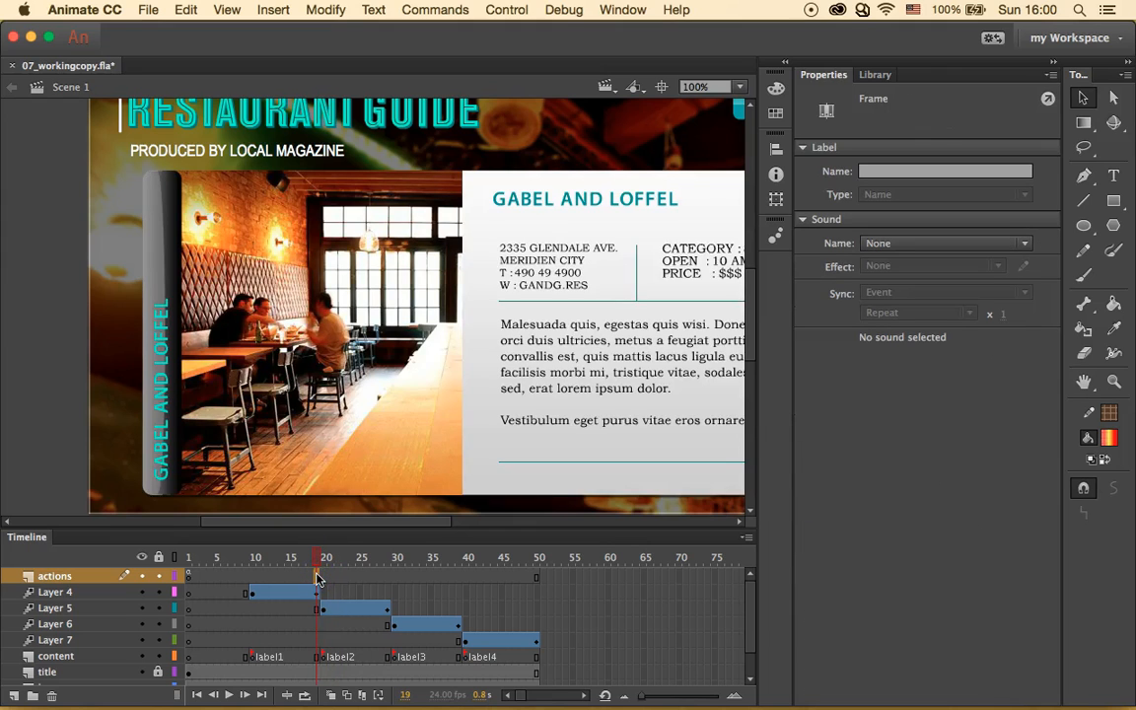
{"action": "left_click", "coordinate": [316, 580]}
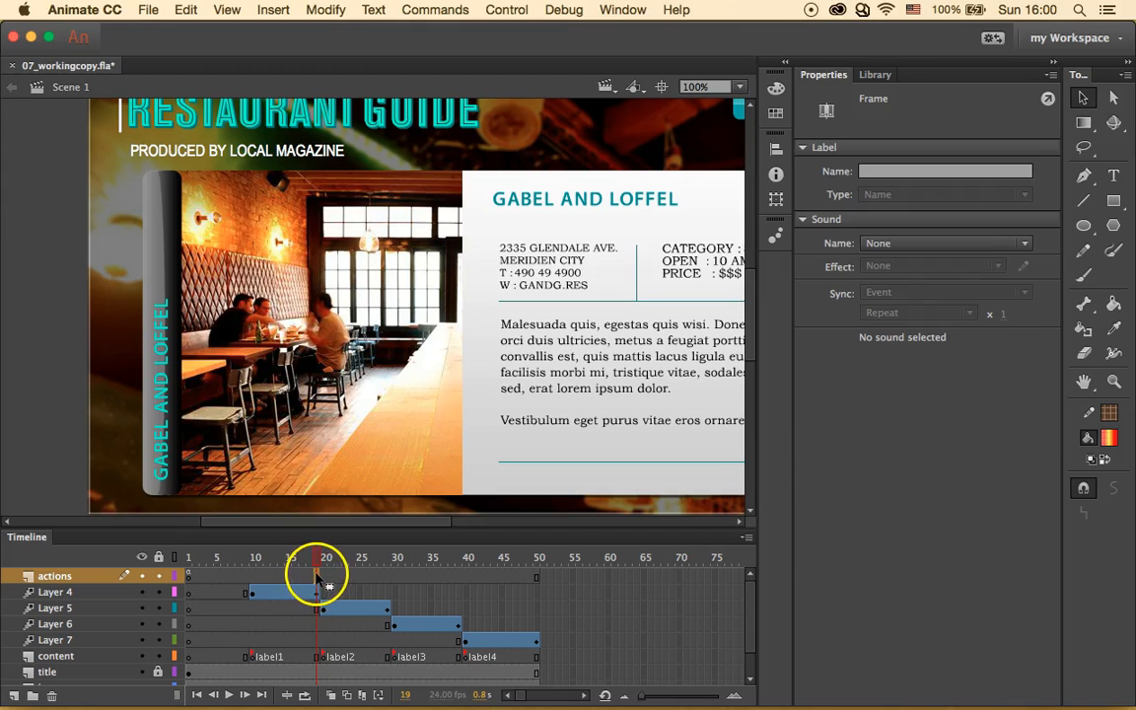
{"action": "right_click", "coordinate": [315, 582]}
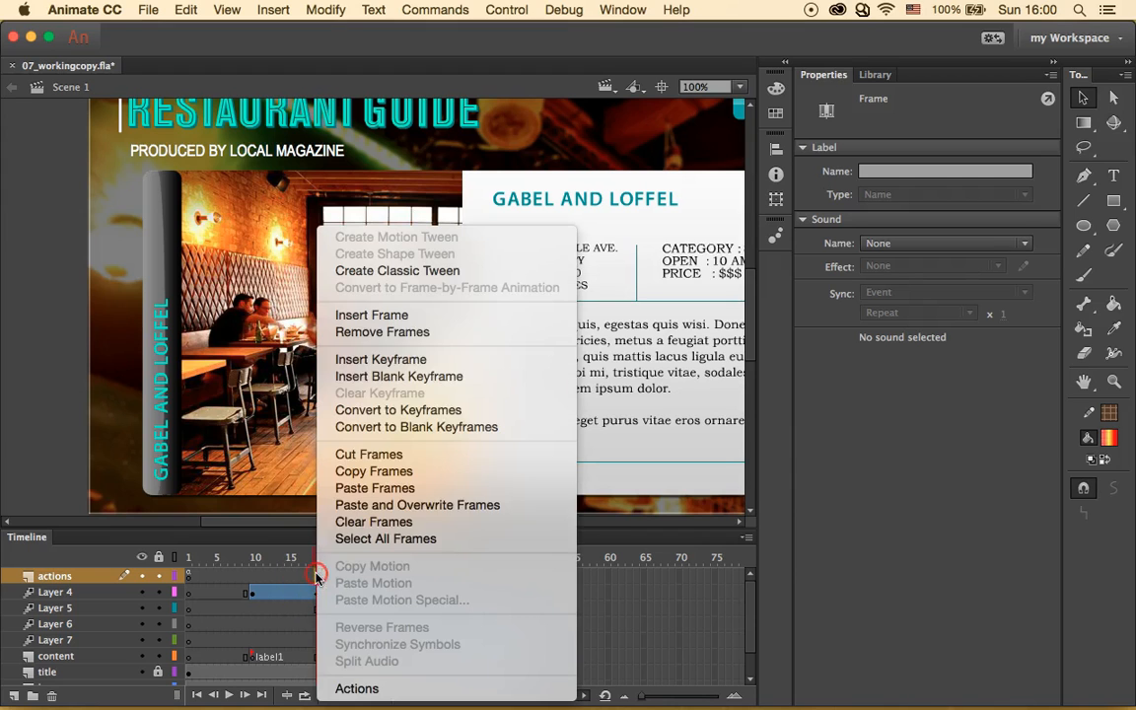
{"action": "left_click", "coordinate": [467, 361]}
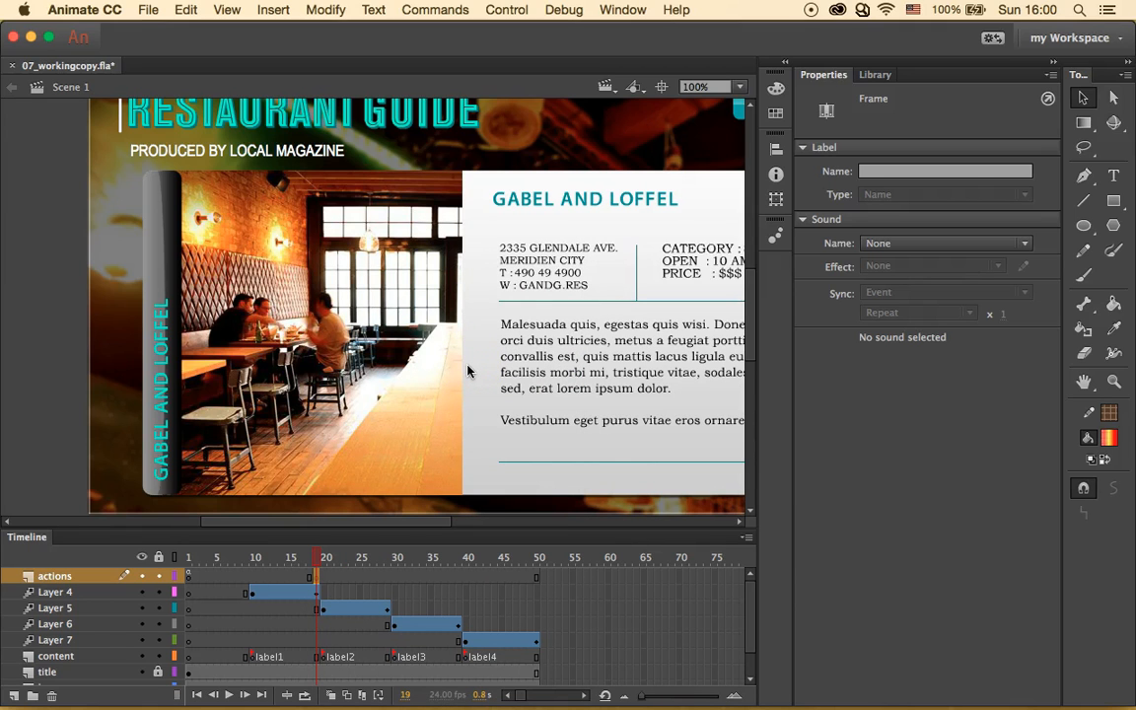
Open the script editor for frame 19 of the actions layer and add the script stop();.
{"action": "left_click", "coordinate": [611, 9]}
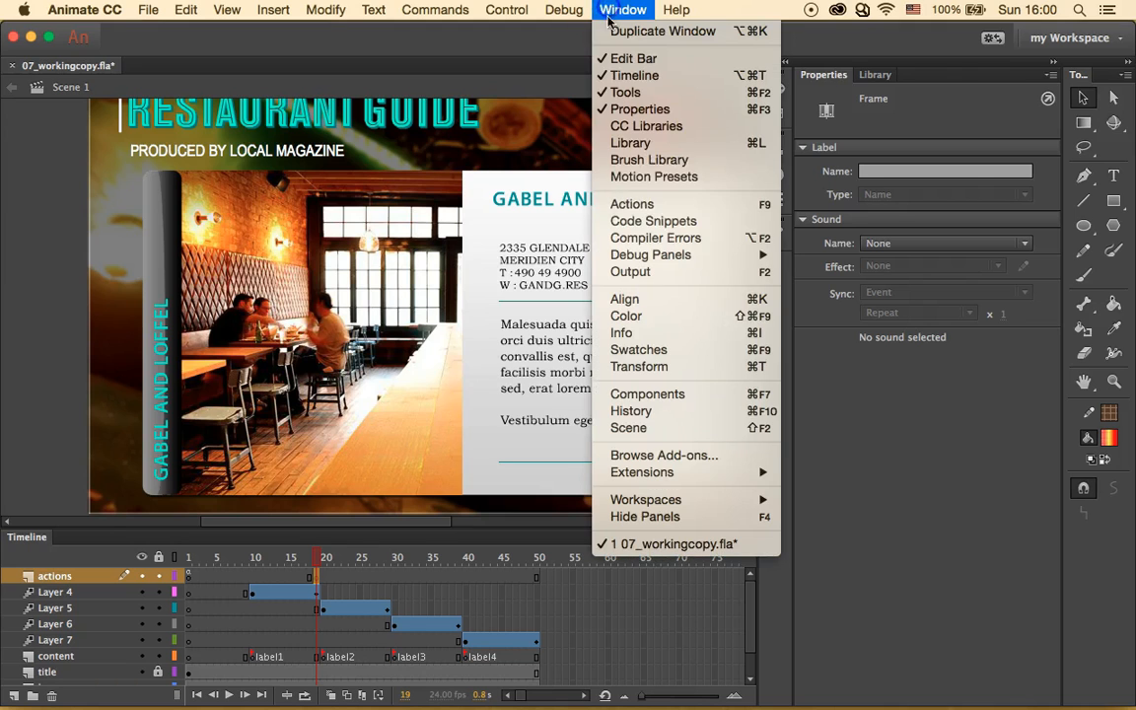
{"action": "left_click", "coordinate": [631, 204]}
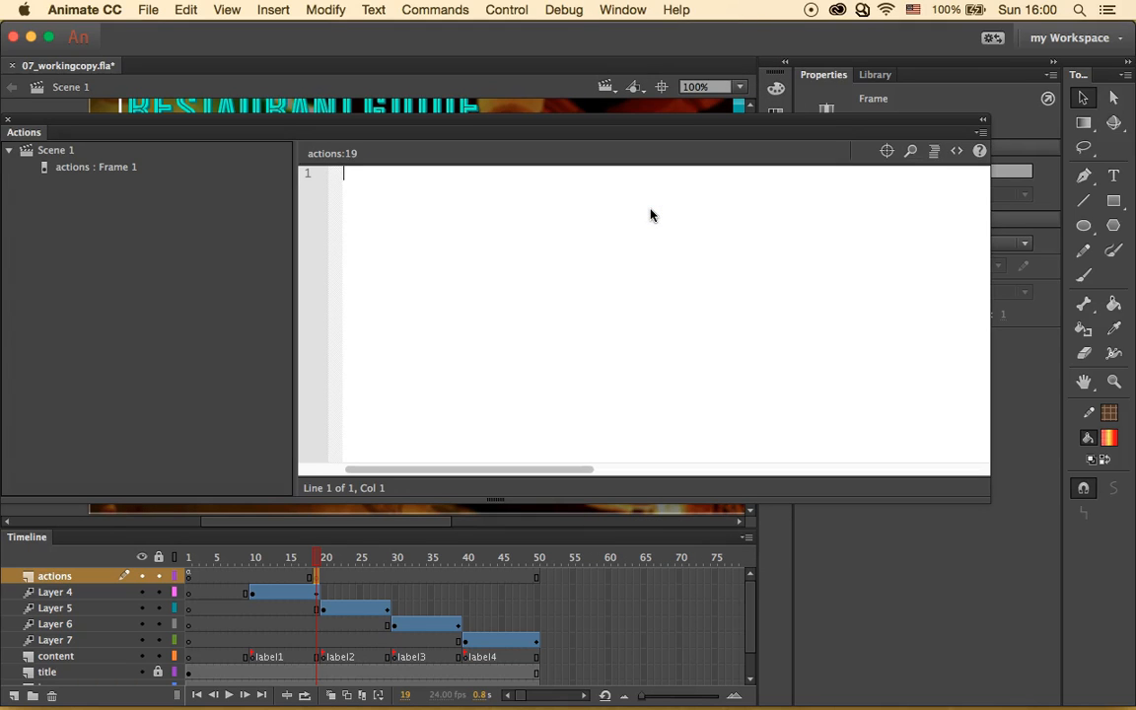
{"action": "left_click", "coordinate": [489, 244]}
{"action": "type", "text": "stop();"}
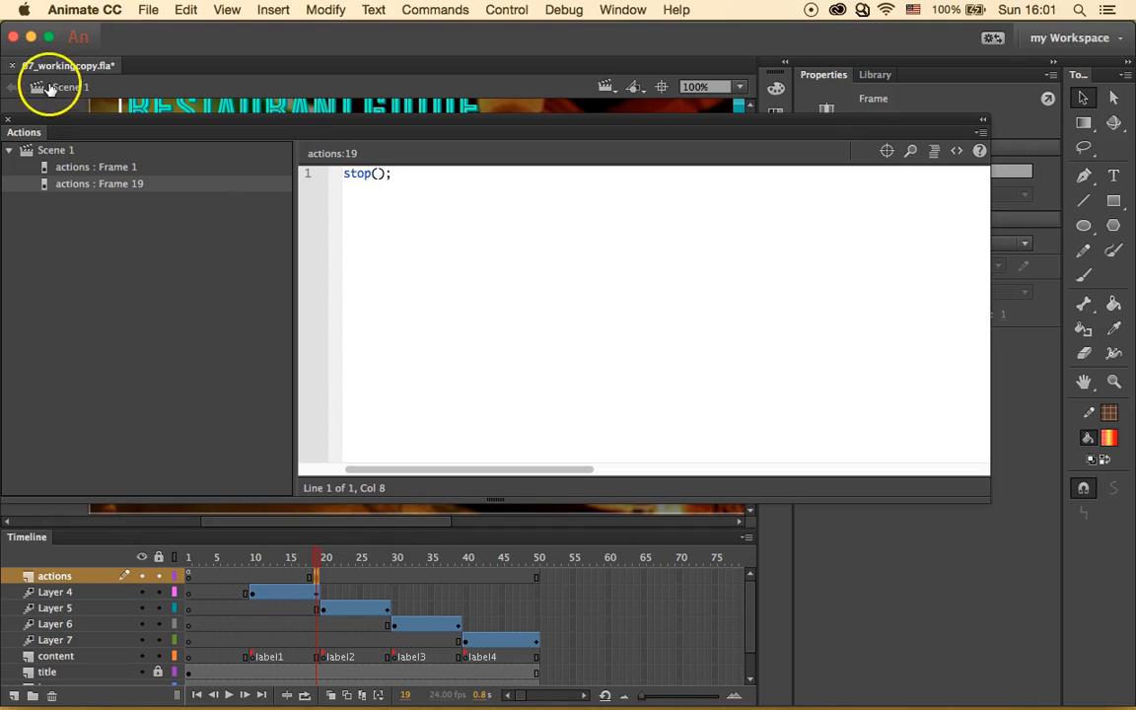
Insert a keyframe at frame 29 of the actions layer and add the script stop(); to it.
{"action": "left_click", "coordinate": [381, 579]}
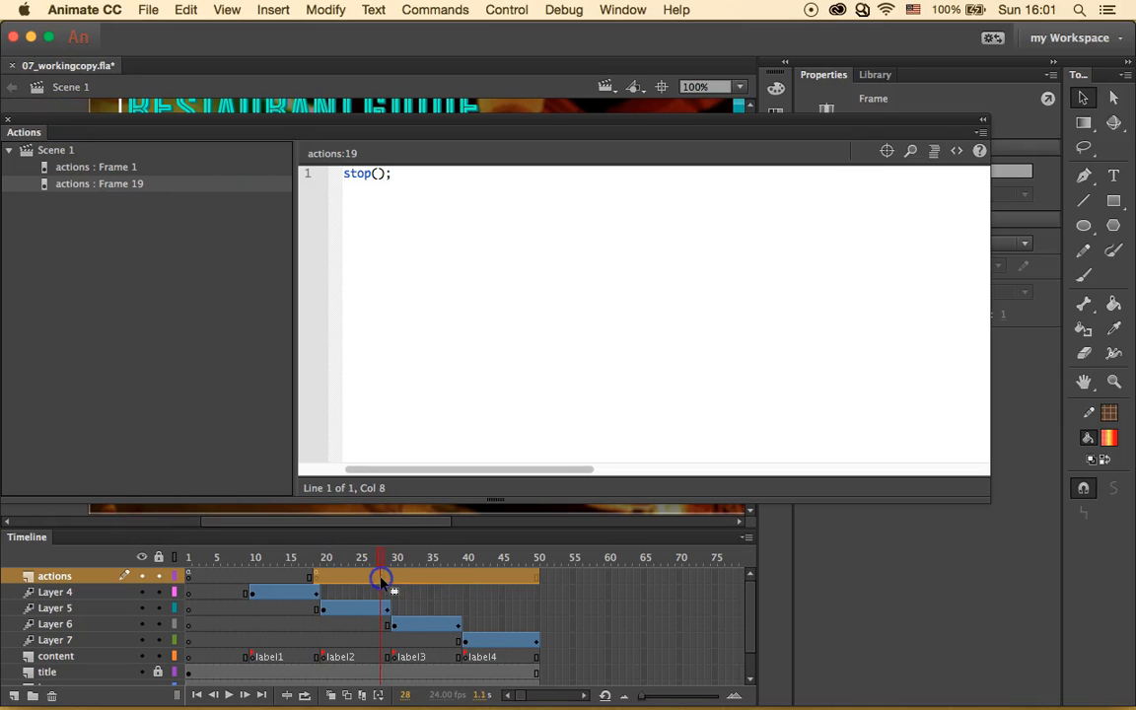
{"action": "left_click", "coordinate": [447, 558]}
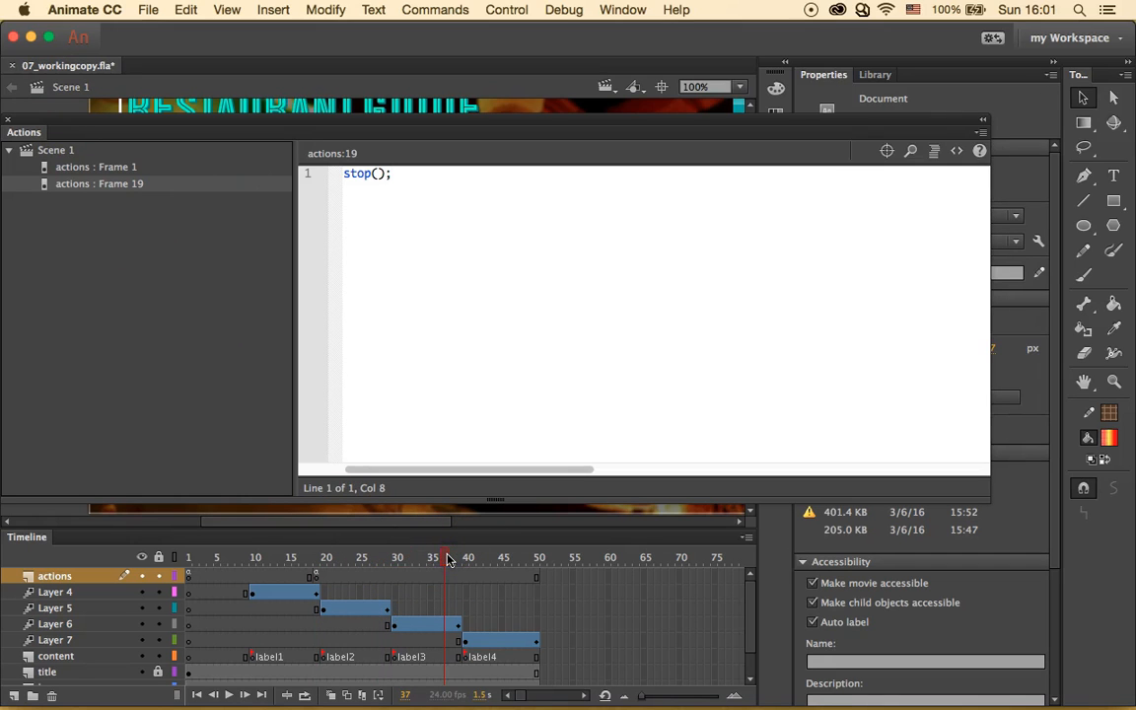
{"action": "left_click", "coordinate": [388, 592]}
{"action": "left_click", "coordinate": [390, 579]}
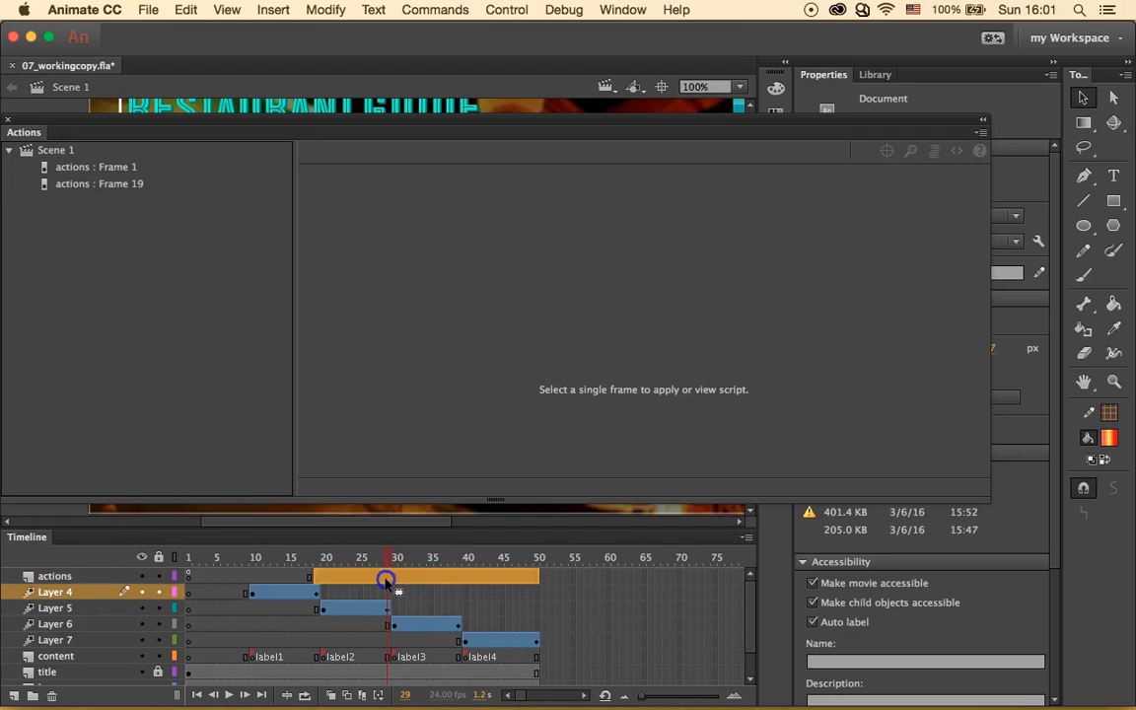
{"action": "left_click", "coordinate": [387, 578]}
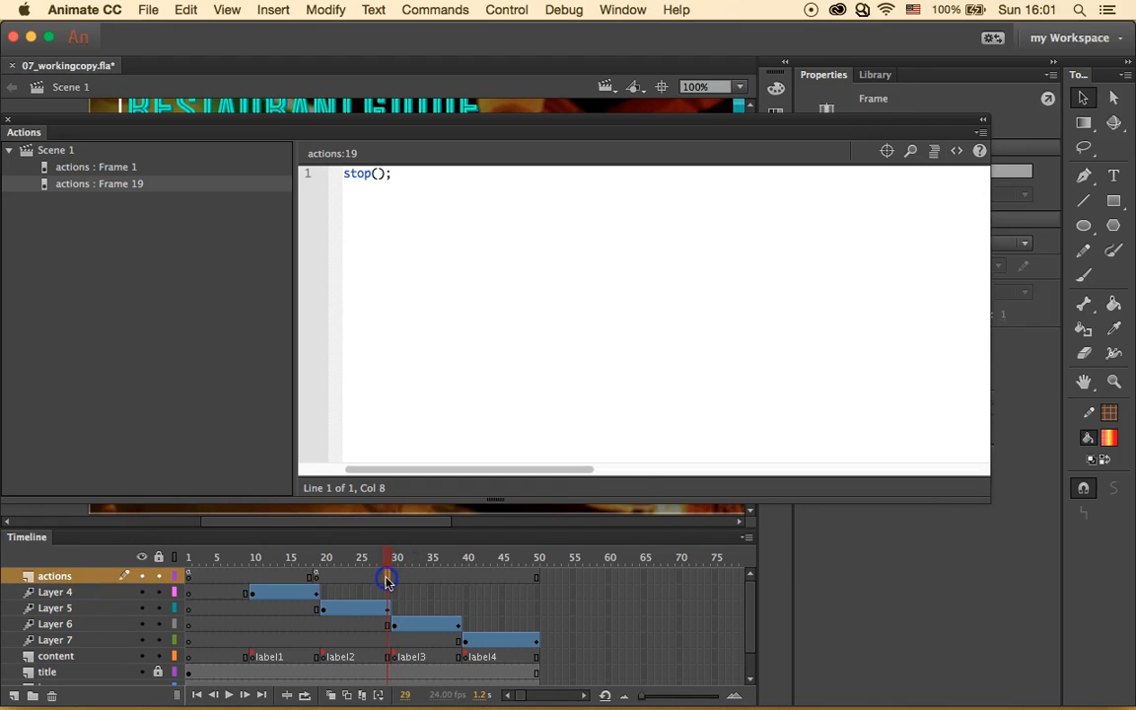
{"action": "right_click", "coordinate": [387, 580]}
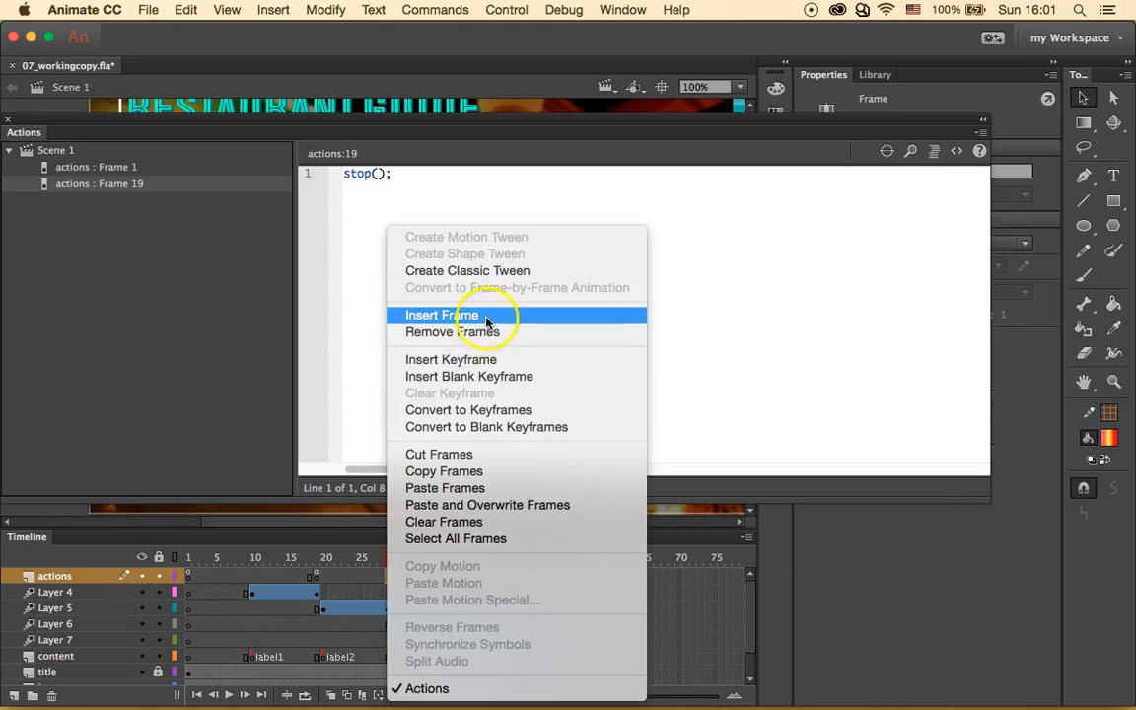
{"action": "left_click", "coordinate": [443, 359]}
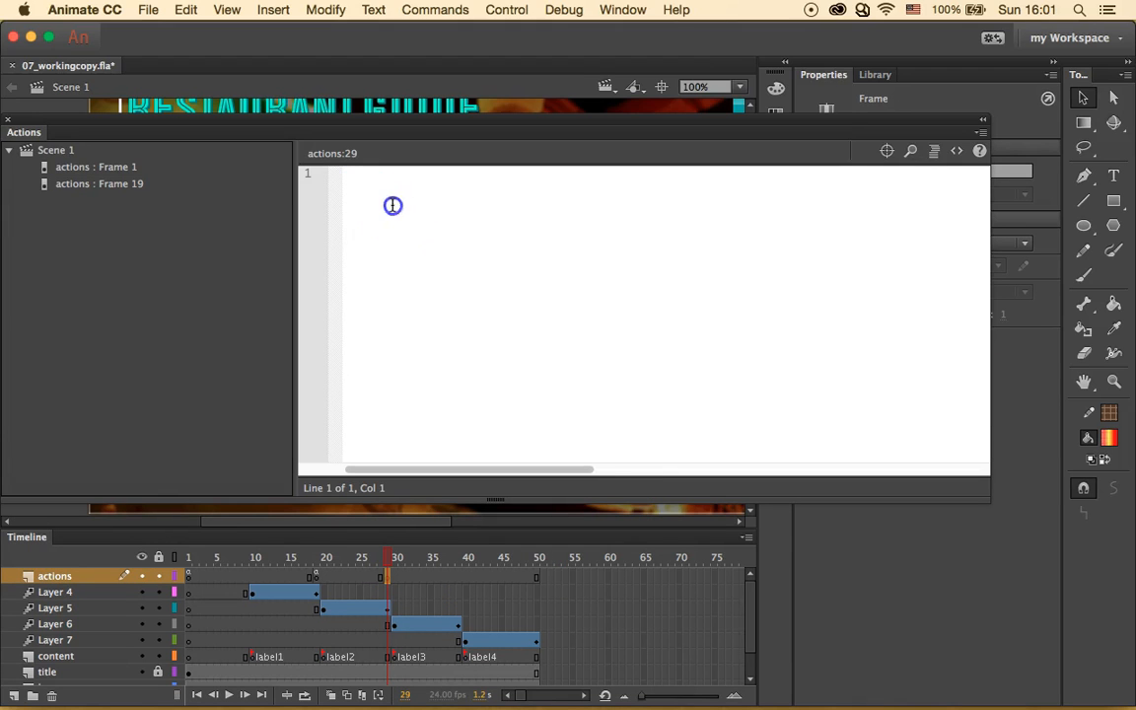
{"action": "type", "text": "stop"}
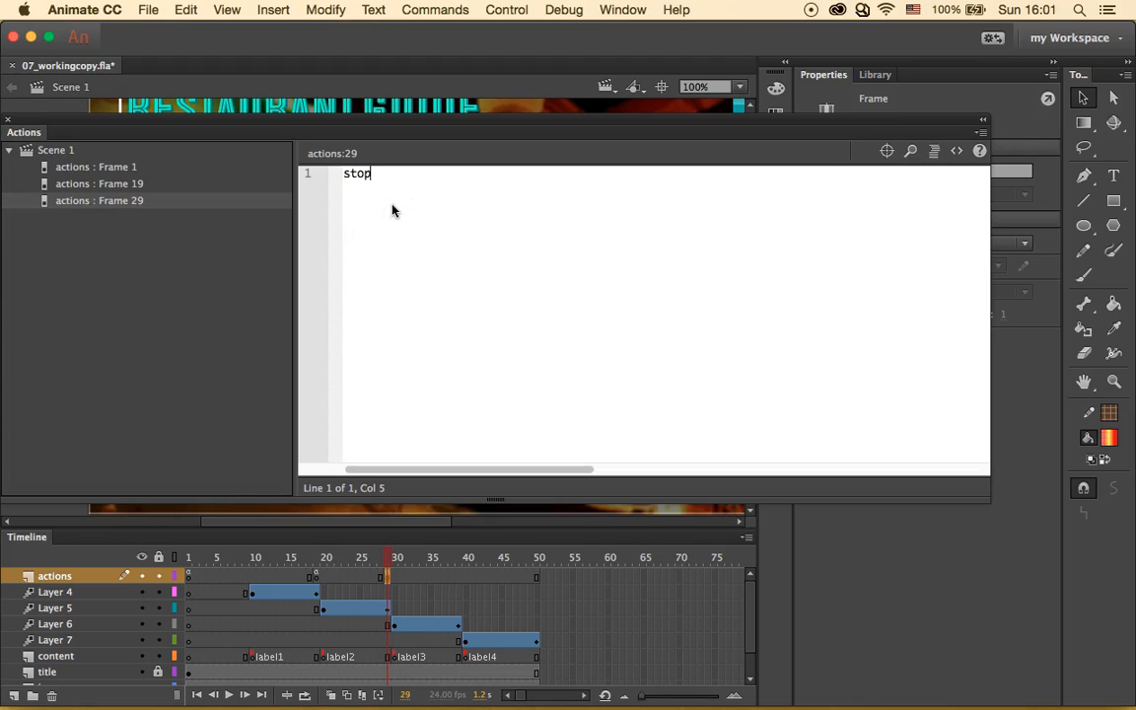
{"action": "type", "text": "();"}
Insert a keyframe at frame 39 of the actions layer and add the script stop(); to it.
{"action": "left_click", "coordinate": [446, 562]}
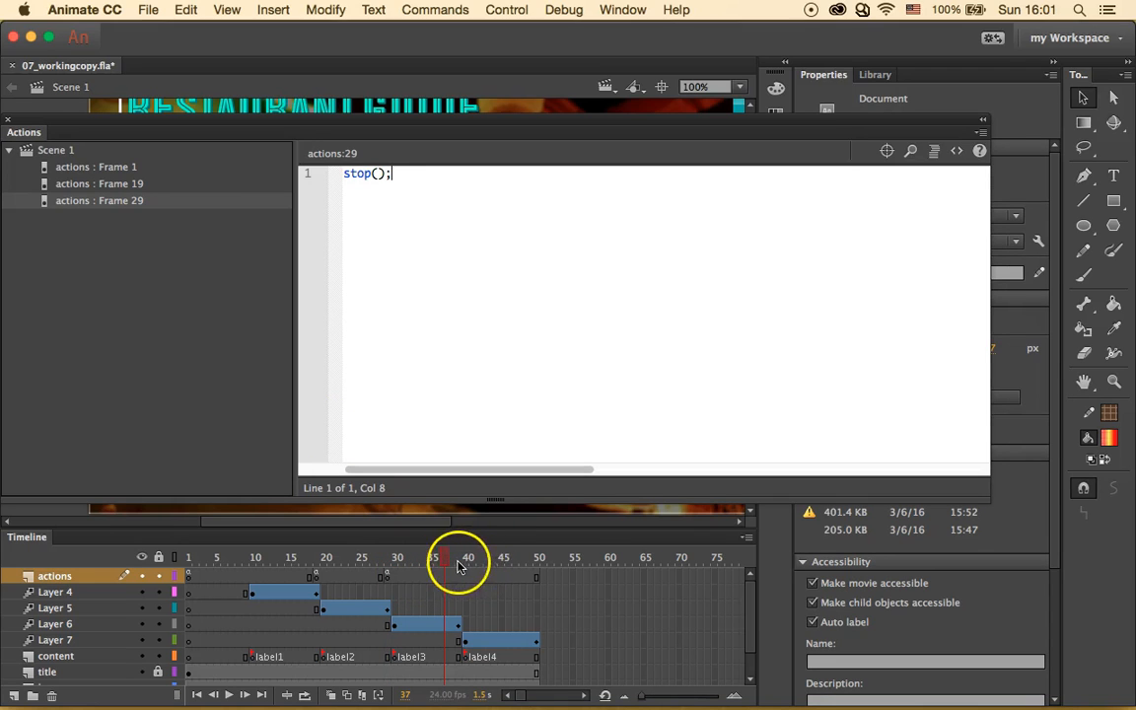
{"action": "left_click", "coordinate": [456, 580]}
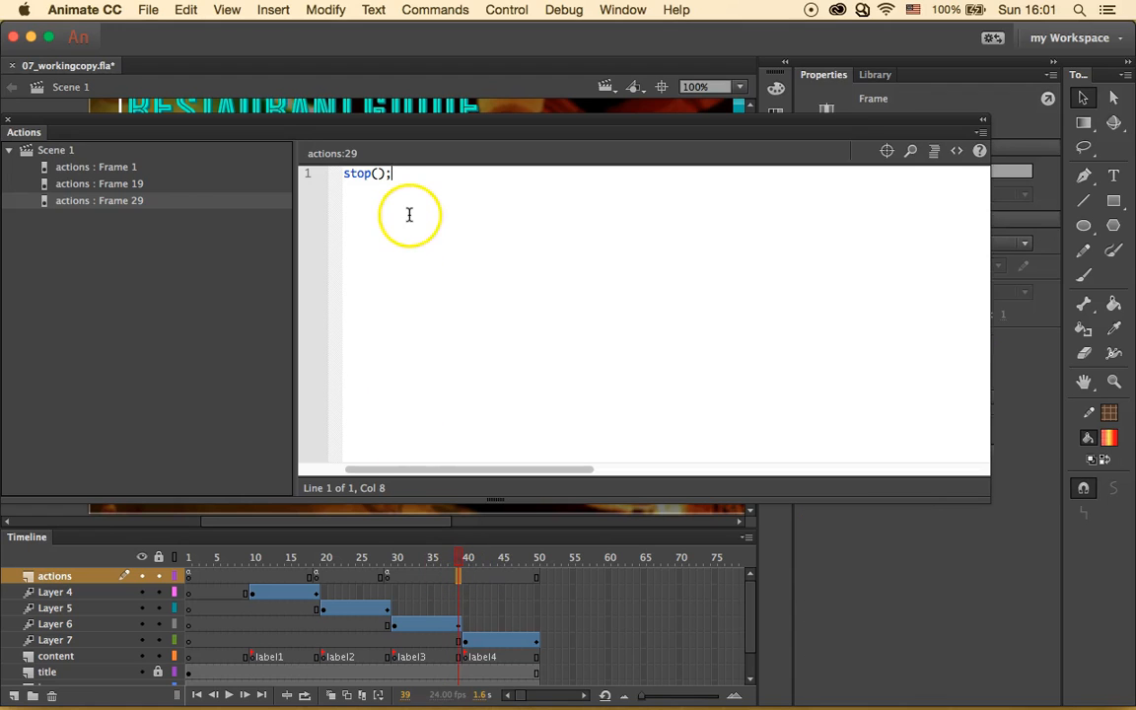
{"action": "right_click", "coordinate": [459, 579]}
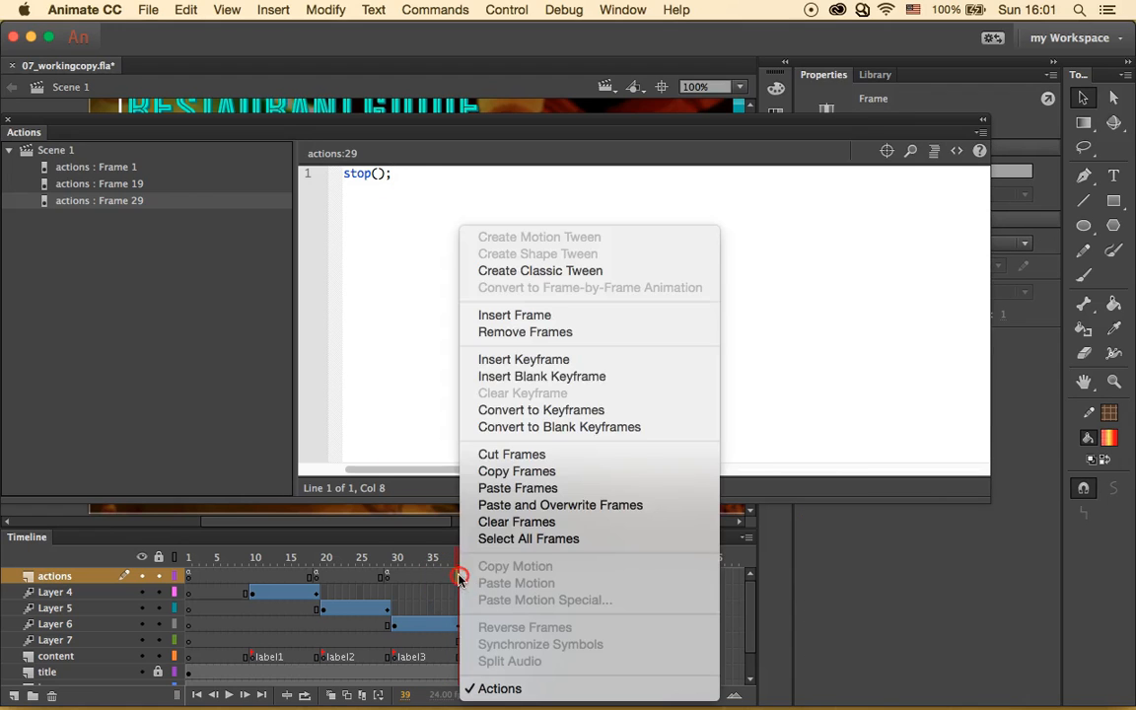
{"action": "left_click", "coordinate": [523, 360]}
{"action": "left_click", "coordinate": [385, 182]}
{"action": "type", "text": "st"}
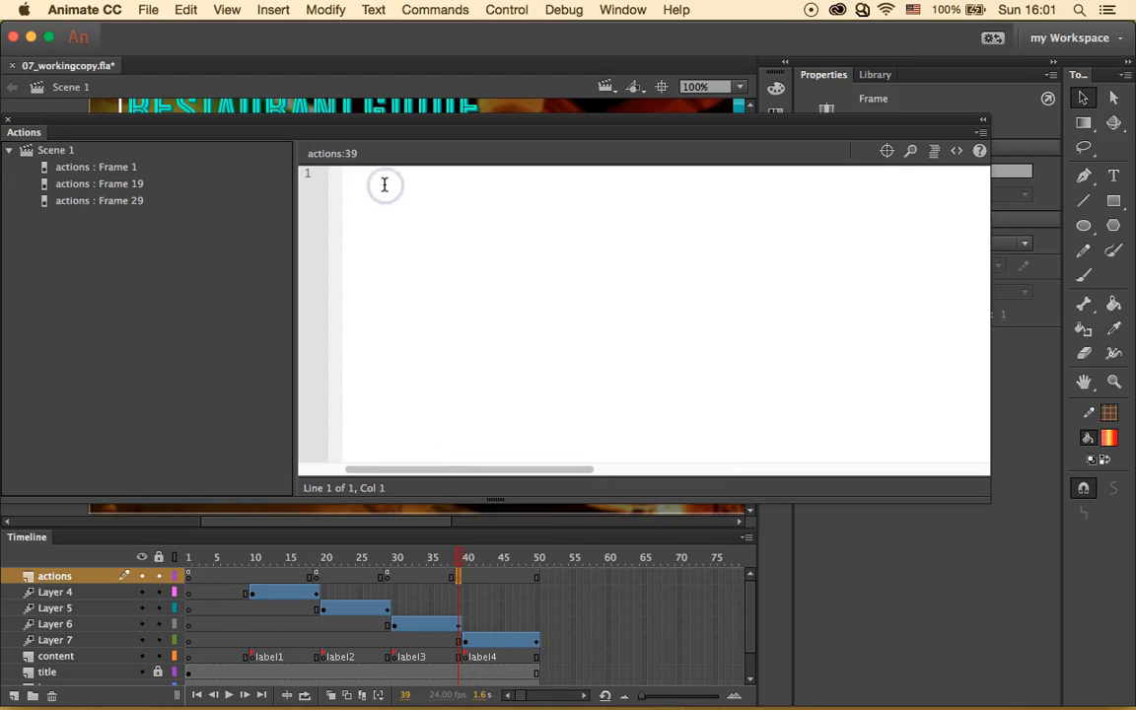
{"action": "type", "text": "op();"}
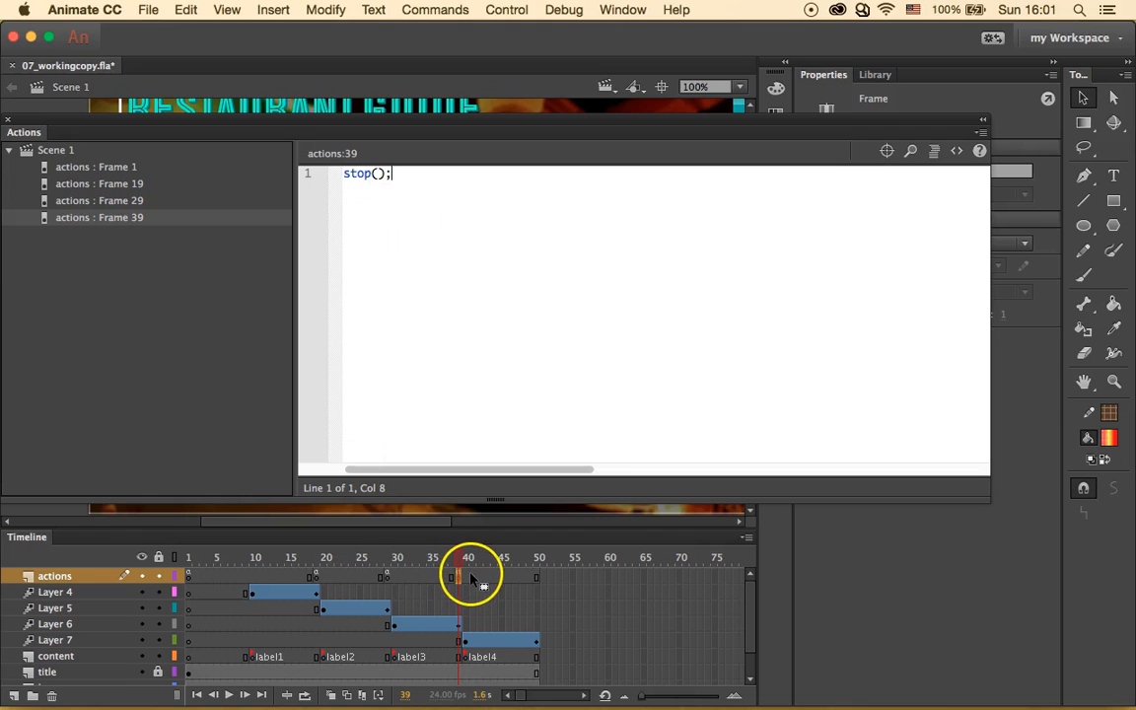
Insert a frame at frame 50 of the actions layer.
{"action": "left_click", "coordinate": [536, 577]}
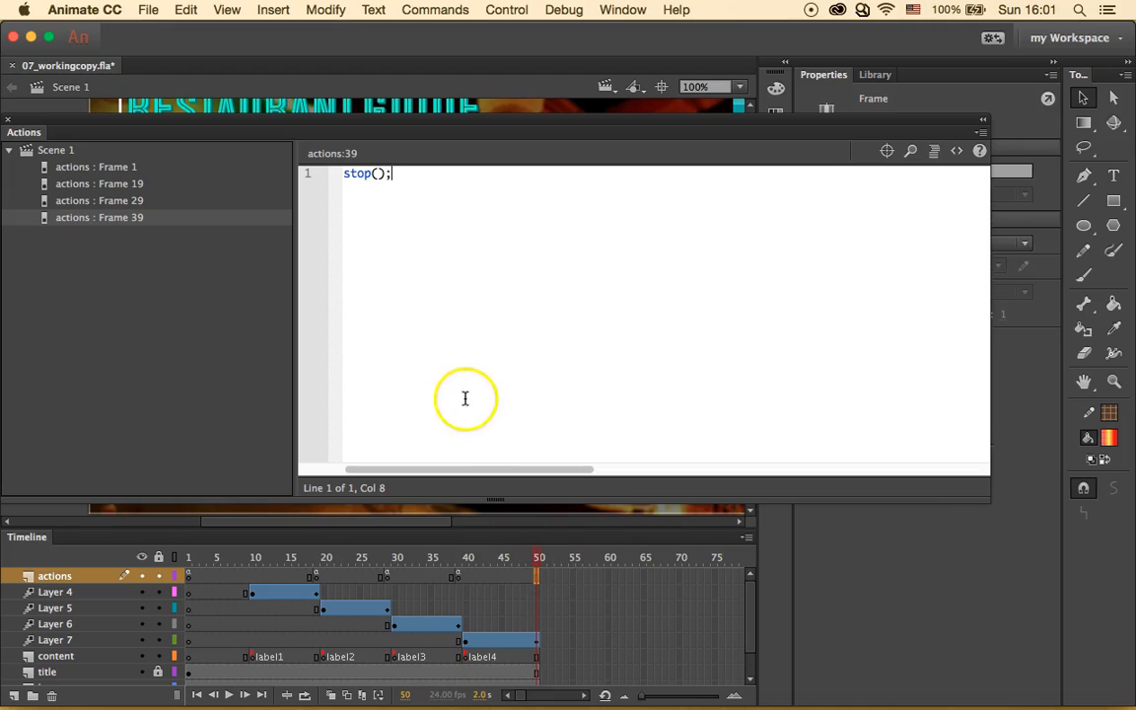
{"action": "right_click", "coordinate": [537, 575]}
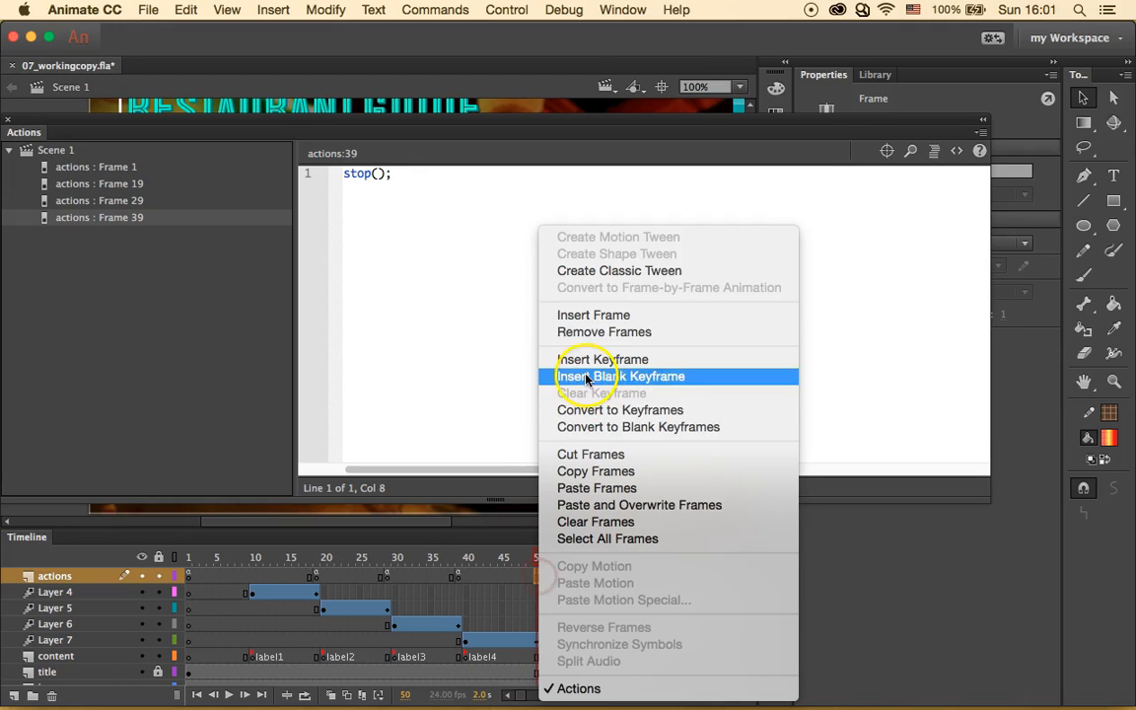
{"action": "left_click", "coordinate": [616, 316]}
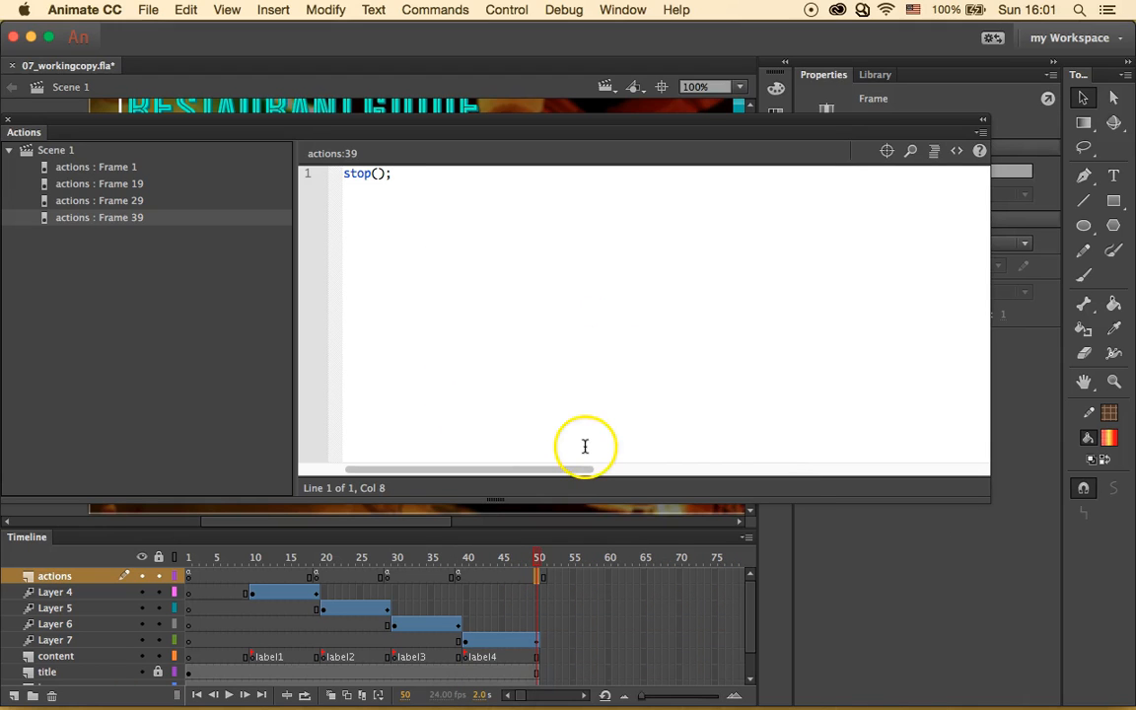
{"action": "left_click", "coordinate": [459, 578]}
{"action": "left_click", "coordinate": [542, 576]}
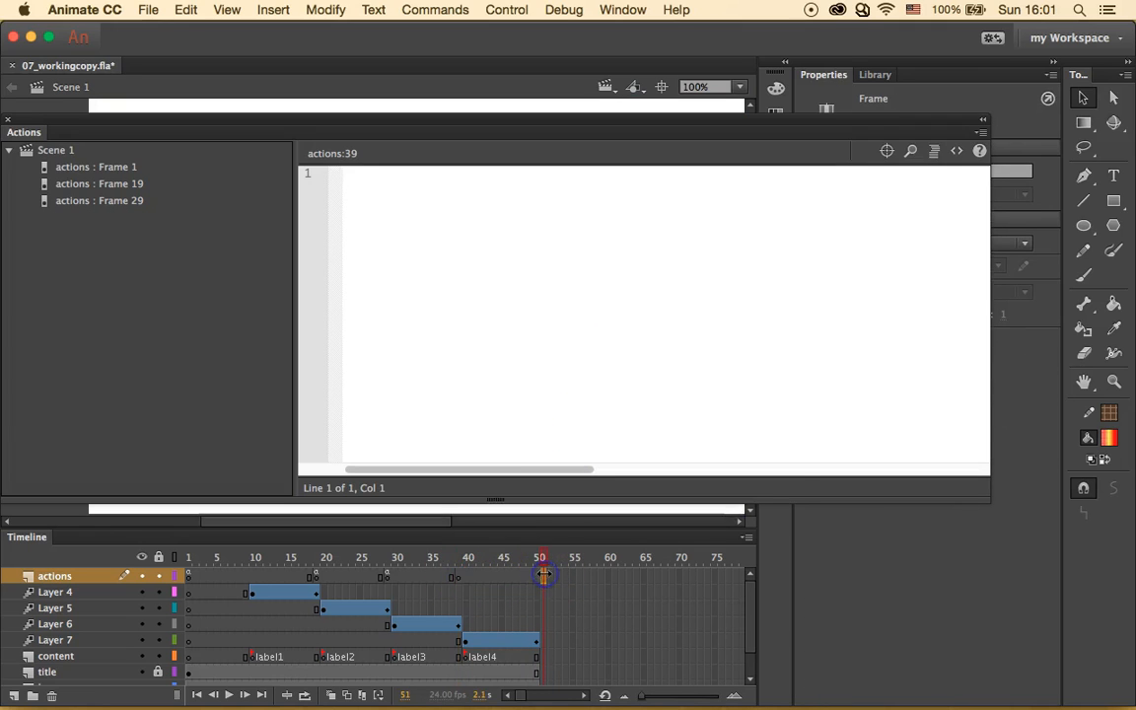
{"action": "right_click", "coordinate": [543, 576]}
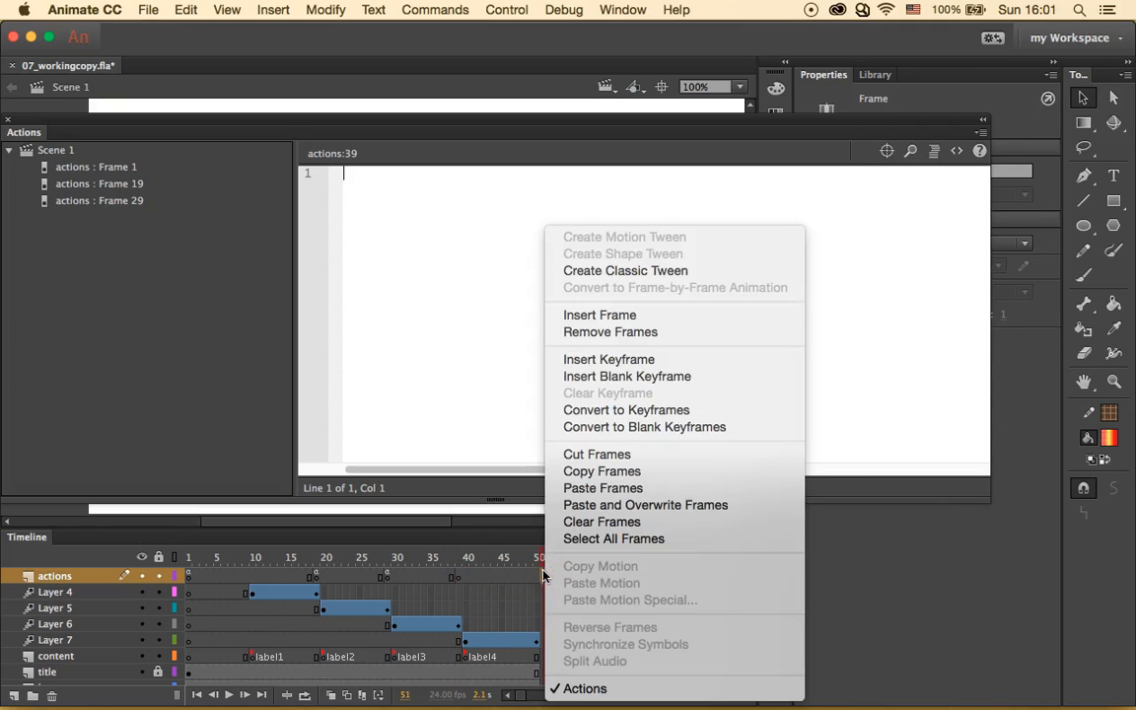
{"action": "left_click", "coordinate": [526, 580]}
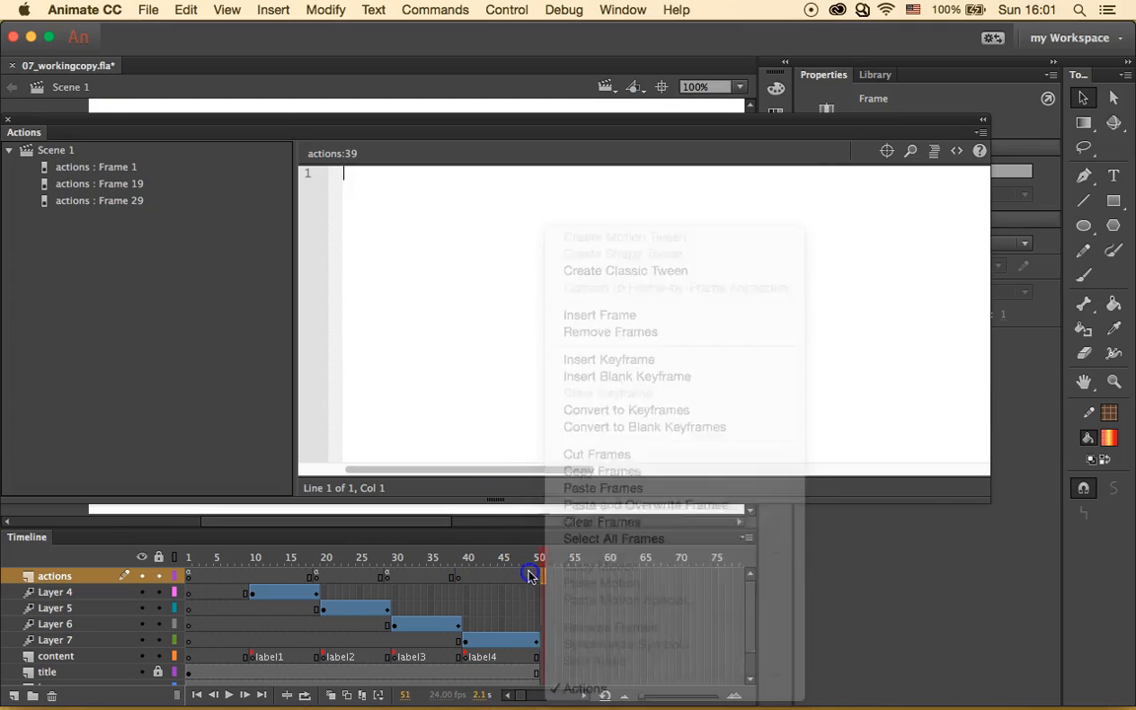
{"action": "left_click", "coordinate": [523, 576]}
{"action": "left_click", "coordinate": [545, 576]}
Re-enter the script stop(); on the keyframe at frame 39 of the actions layer.
{"action": "left_click", "coordinate": [457, 577]}
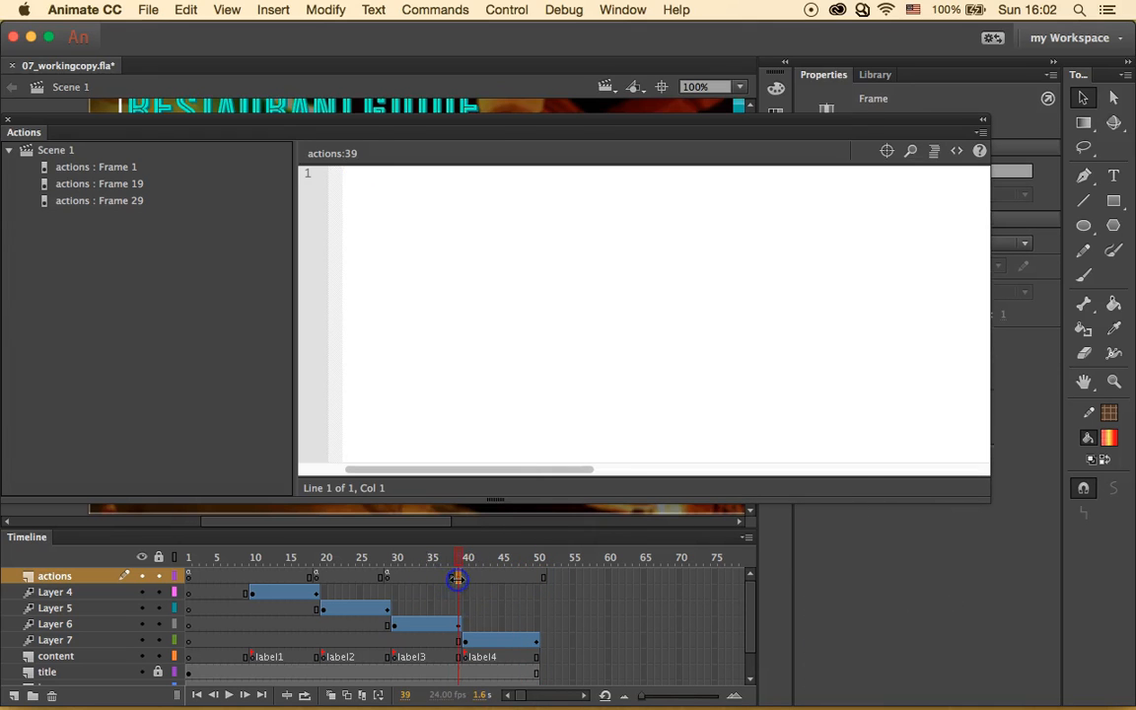
{"action": "right_click", "coordinate": [457, 577]}
{"action": "left_click", "coordinate": [385, 245]}
{"action": "key", "text": "p"}
{"action": "type", "text": "stop();"}
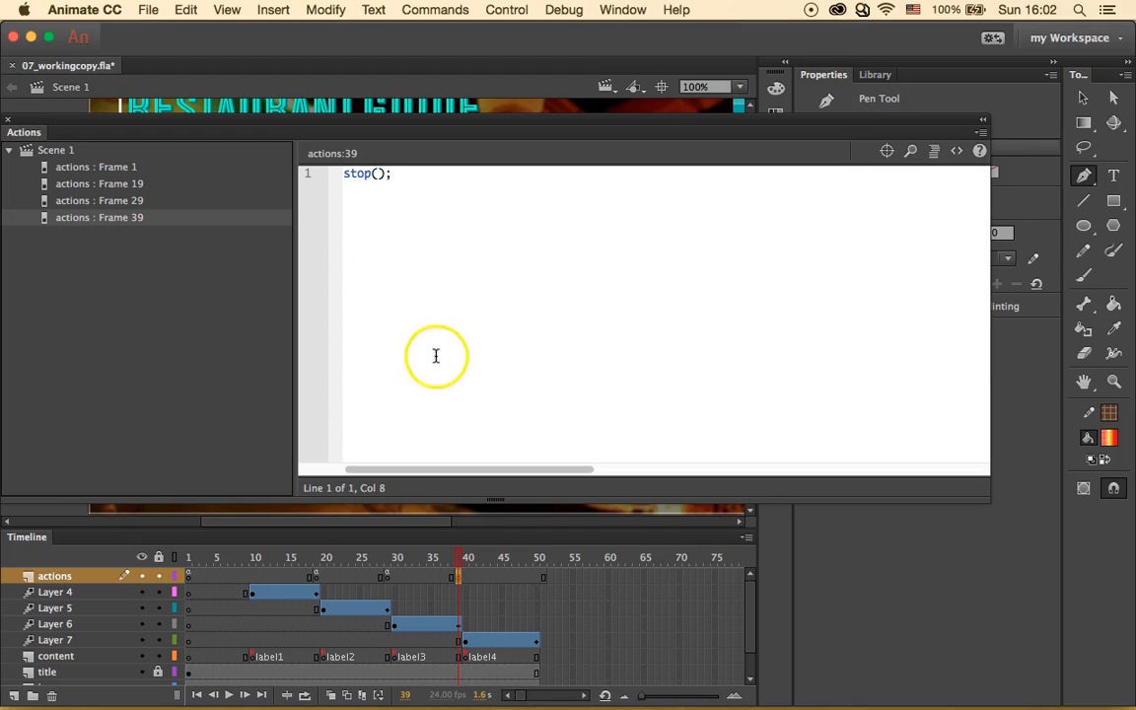
{"action": "left_click", "coordinate": [519, 576]}
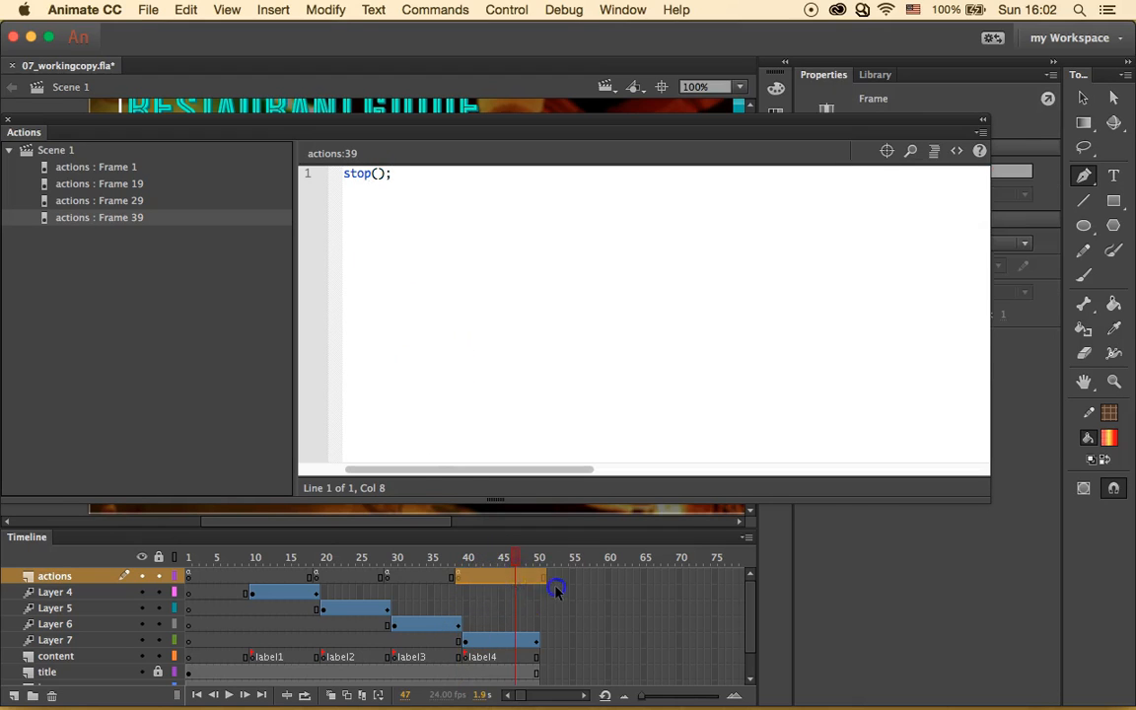
{"action": "left_click", "coordinate": [553, 590]}
{"action": "left_click", "coordinate": [537, 577]}
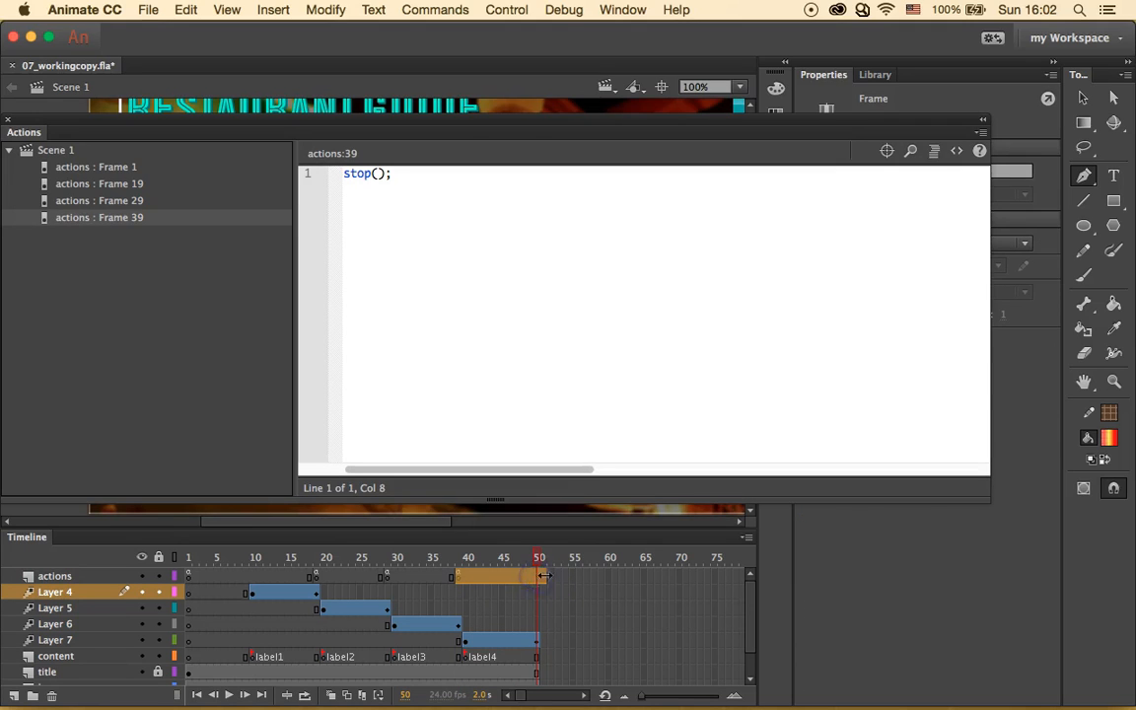
{"action": "left_click", "coordinate": [566, 580]}
{"action": "left_click", "coordinate": [568, 559]}
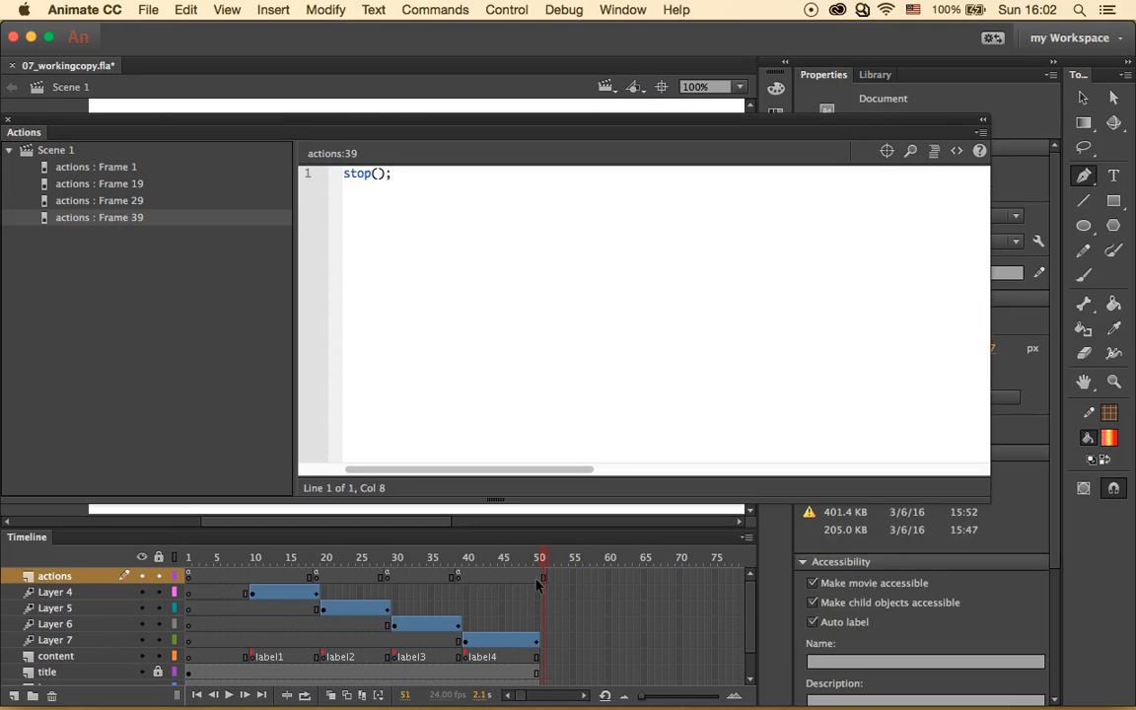
Insert a keyframe at frame 50 of the actions layer and add the script stop(); to it.
{"action": "left_click", "coordinate": [538, 578]}
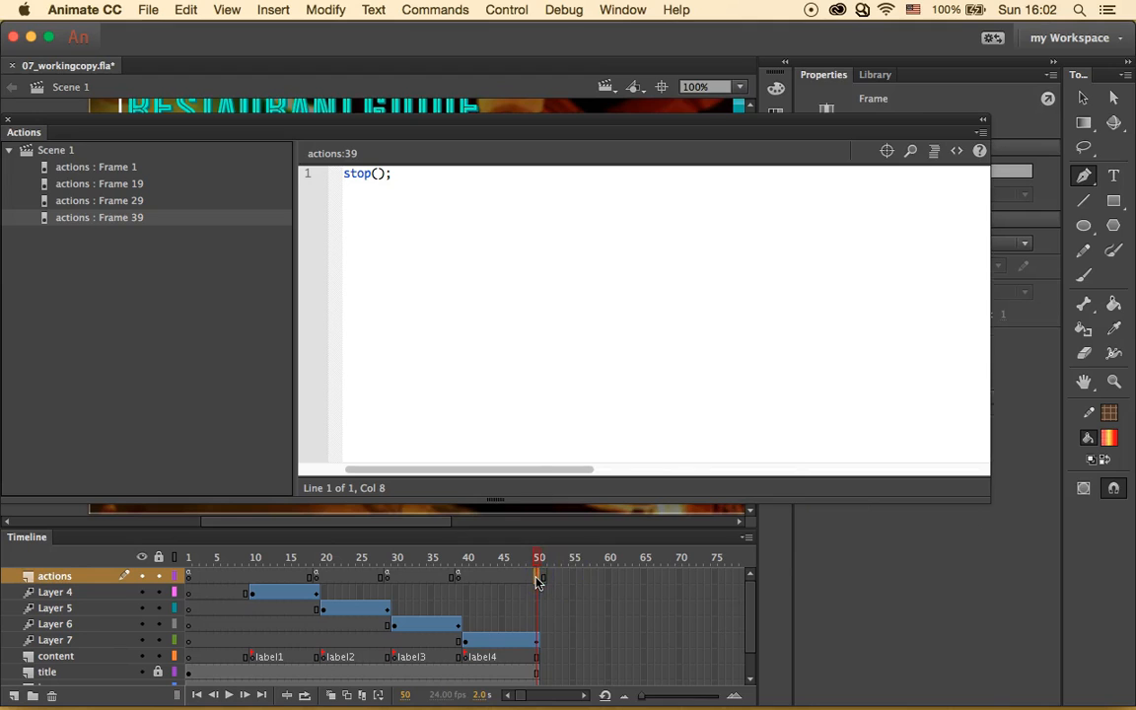
{"action": "right_click", "coordinate": [537, 582]}
{"action": "left_click", "coordinate": [609, 375]}
{"action": "left_click", "coordinate": [363, 223]}
{"action": "type", "text": "st"}
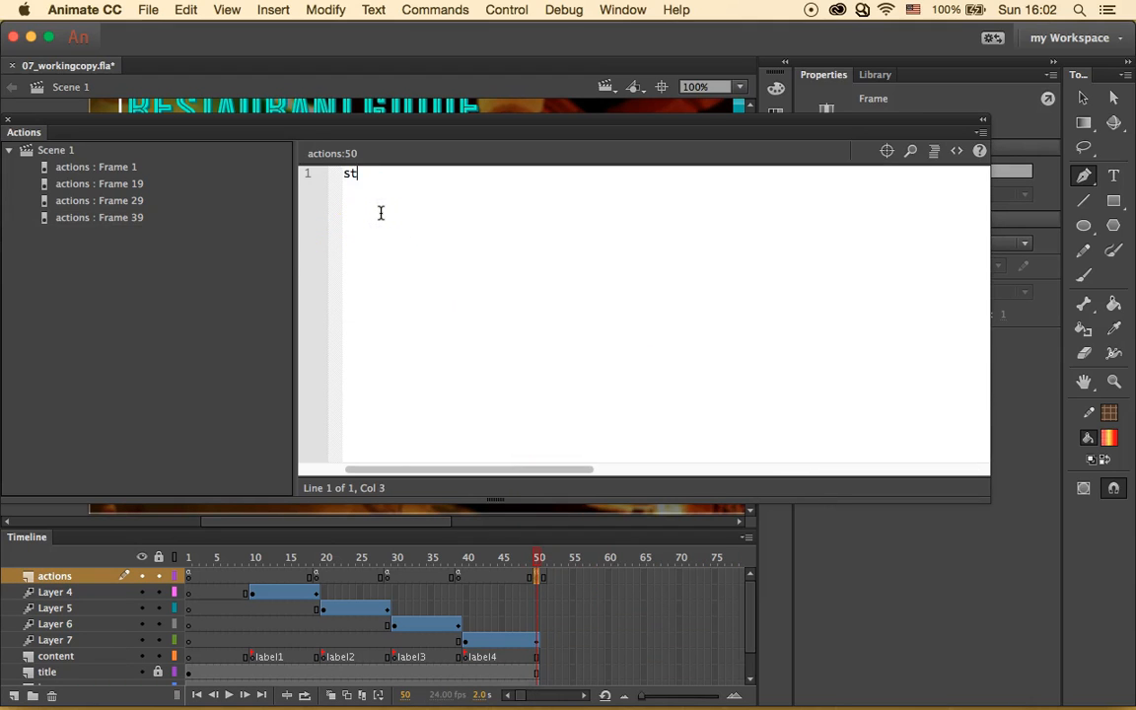
{"action": "type", "text": "op();"}
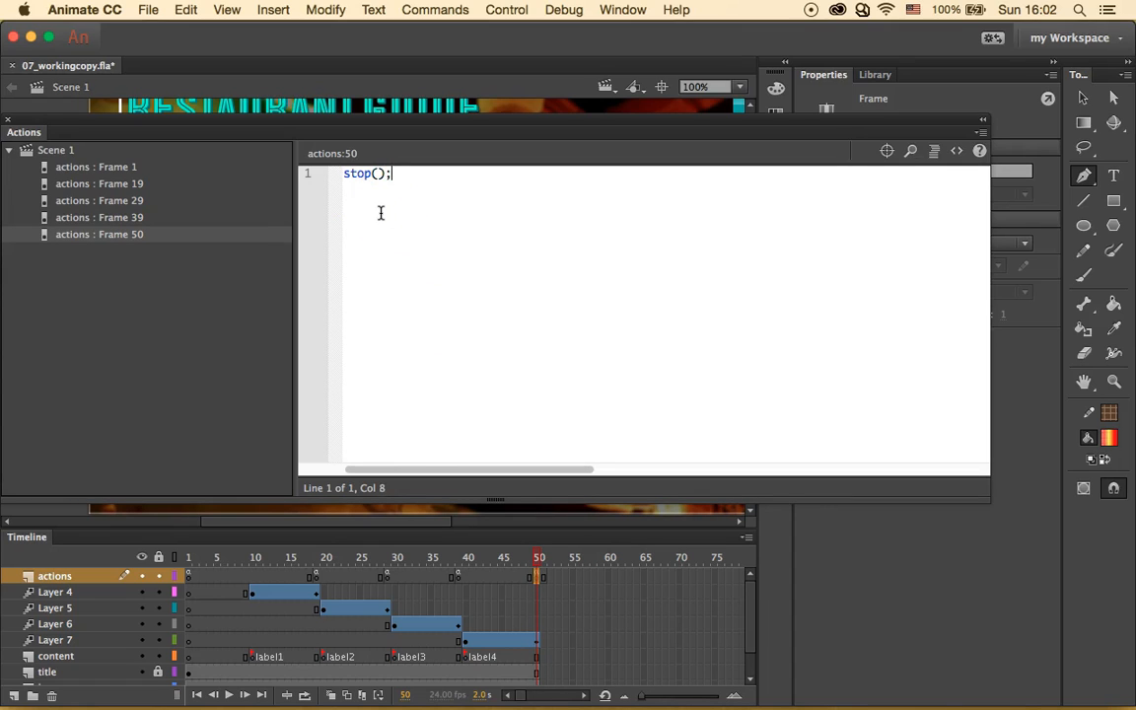
{"action": "left_click", "coordinate": [418, 238]}
Close the script editor and return to the Selection tool.
{"action": "left_click", "coordinate": [9, 120]}
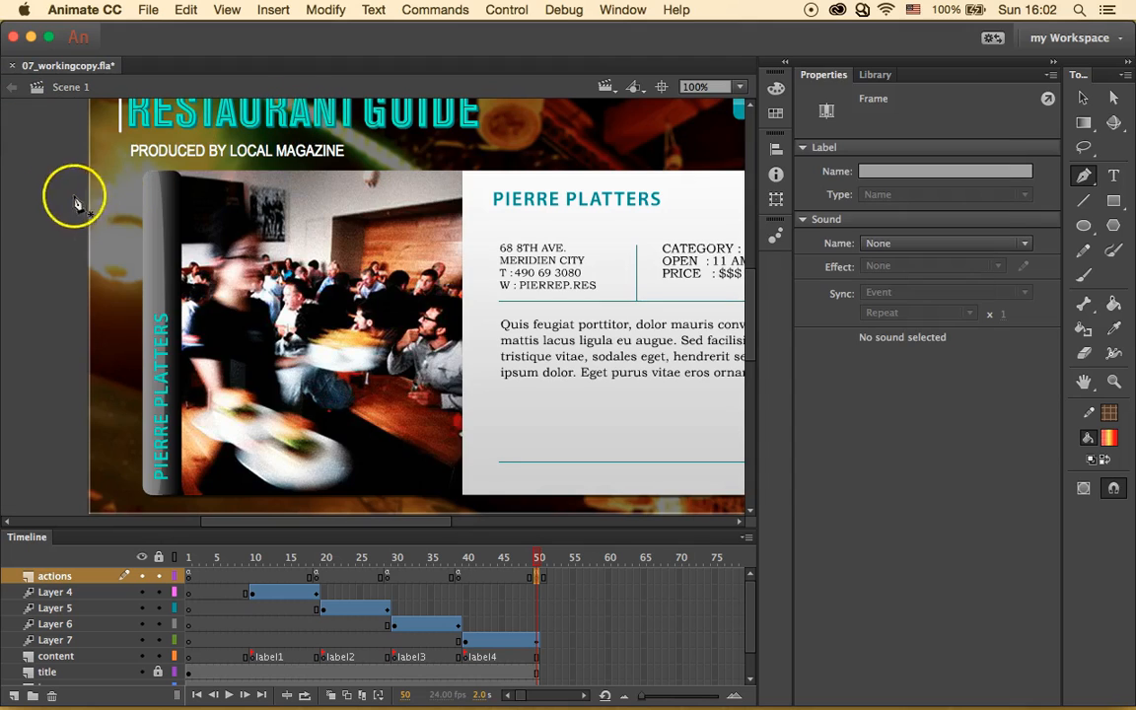
{"action": "left_click", "coordinate": [696, 116]}
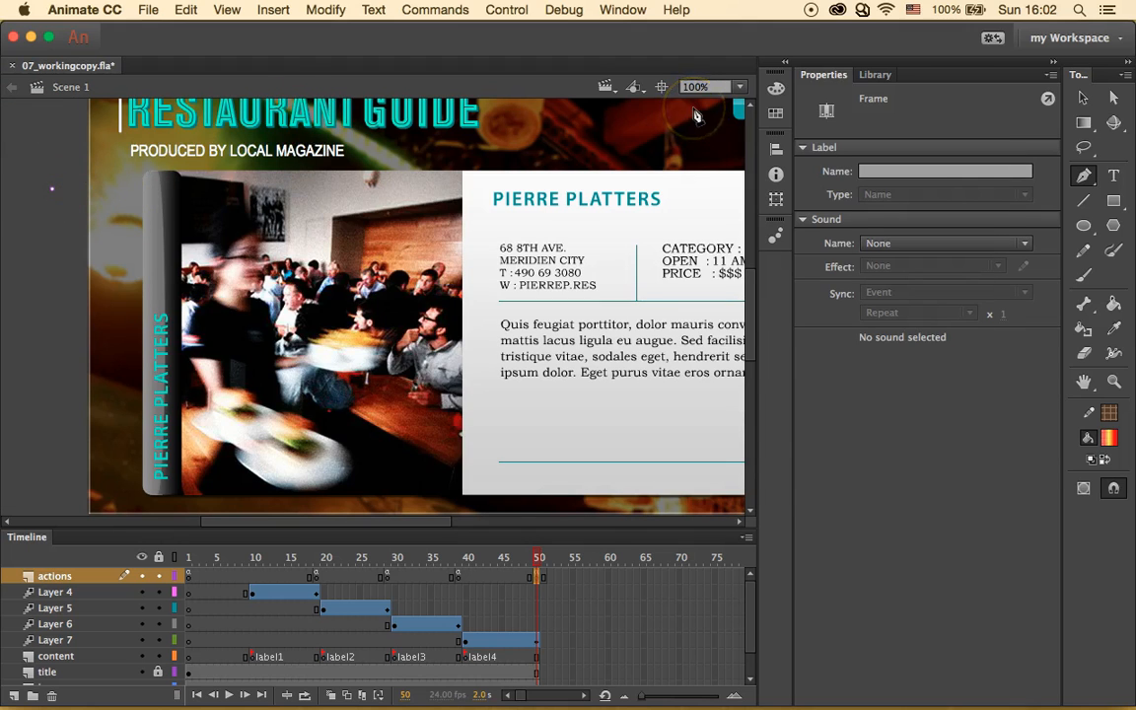
{"action": "left_click", "coordinate": [1082, 98]}
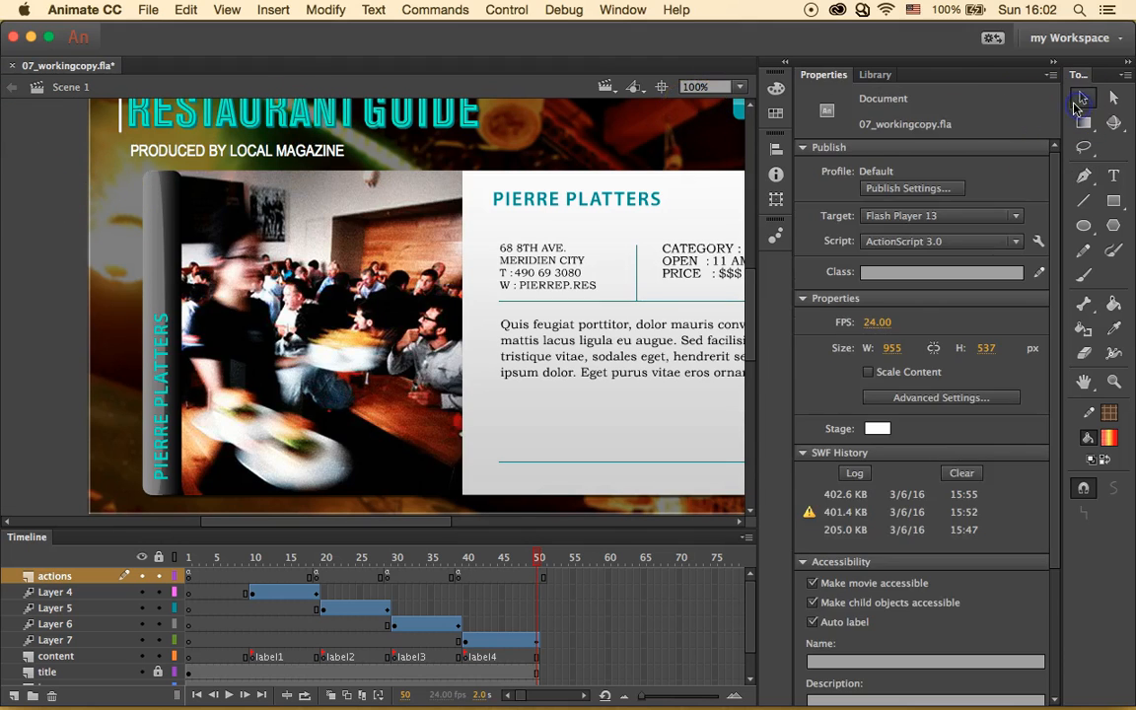
Test the movie, open the Gabel Loffel page and return to the main menu.
{"action": "left_click", "coordinate": [507, 11]}
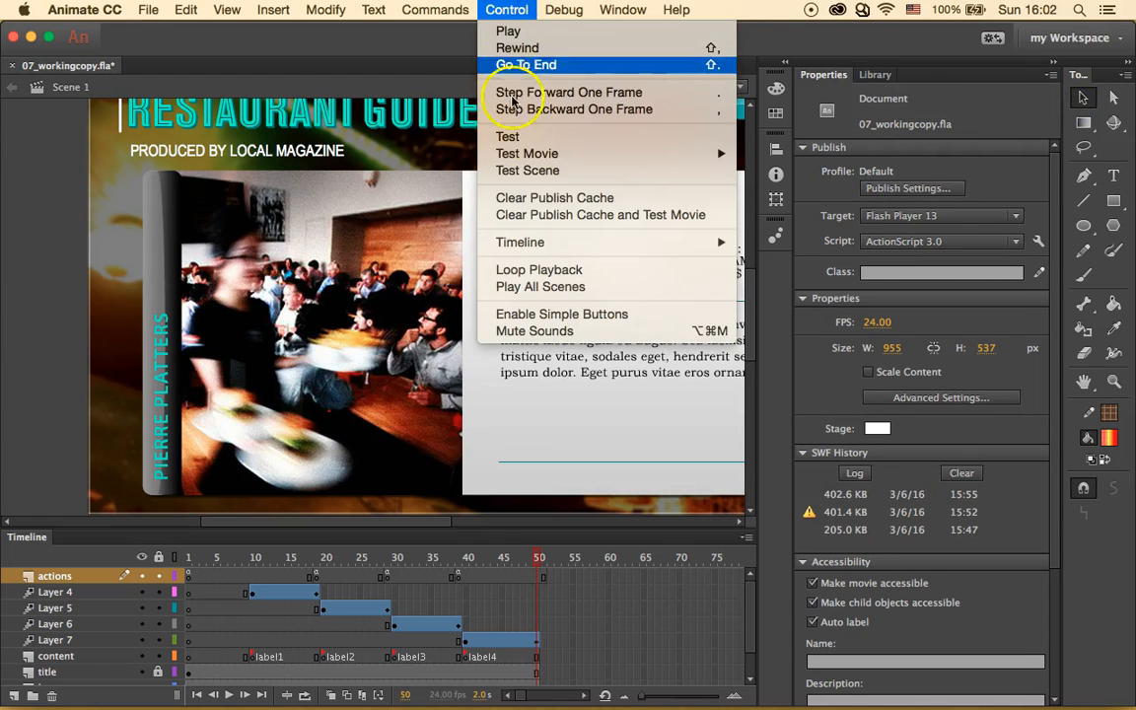
{"action": "left_click", "coordinate": [538, 144]}
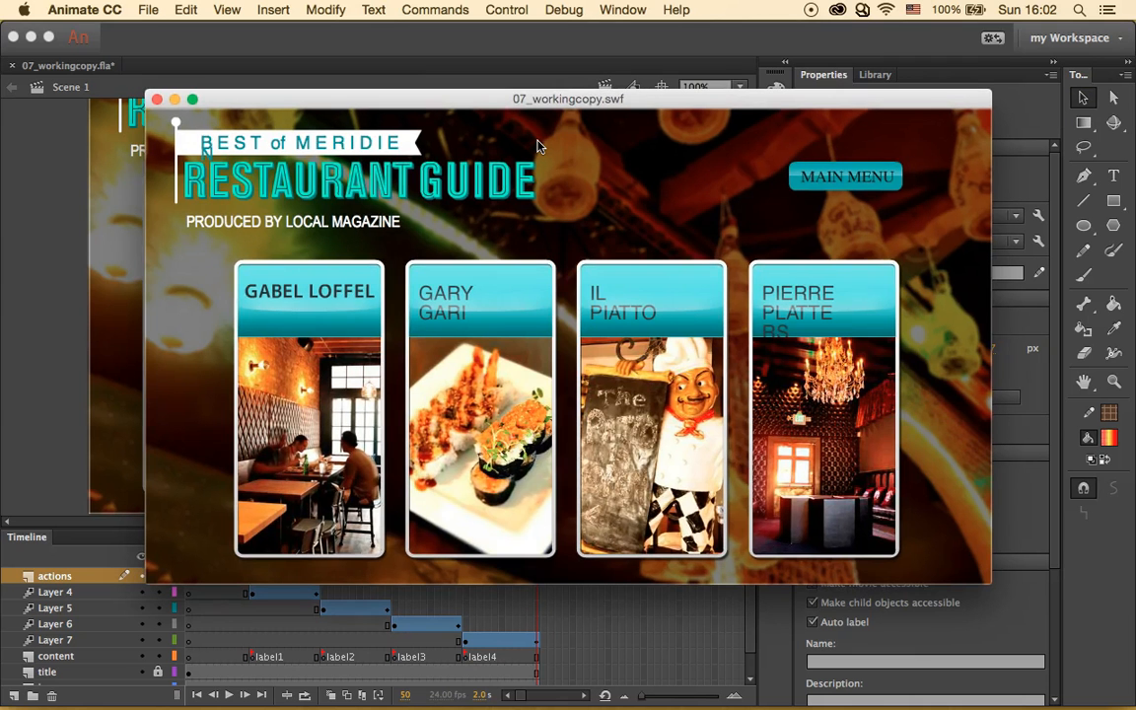
{"action": "mouse_move", "coordinate": [492, 385]}
{"action": "left_click", "coordinate": [293, 341]}
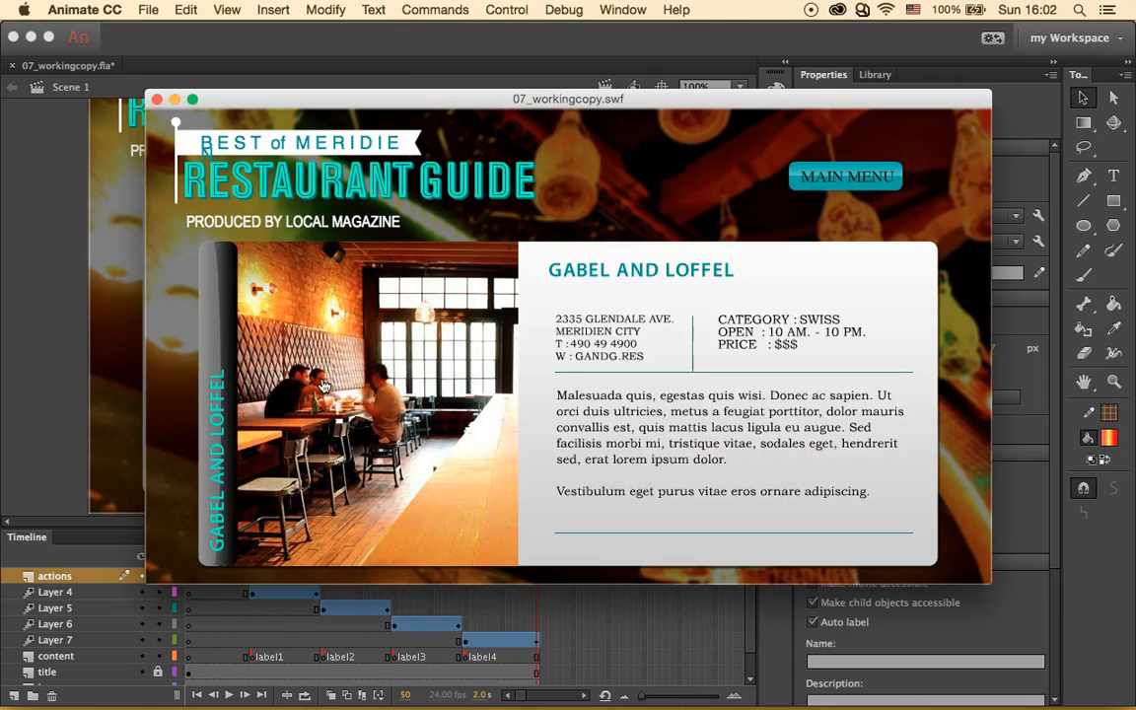
{"action": "left_click", "coordinate": [837, 184]}
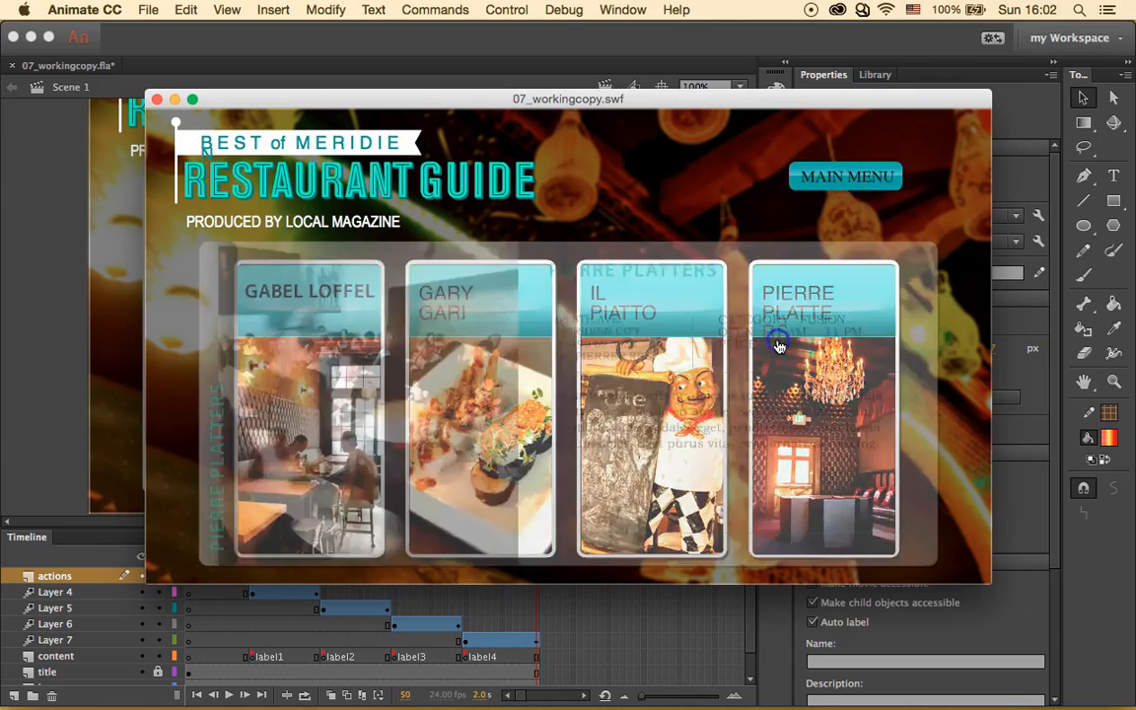
Check the Il Piatto and Gary Gari pages and their main menu return, try the Pierre Platters button, and close the test movie.
{"action": "left_click", "coordinate": [671, 354]}
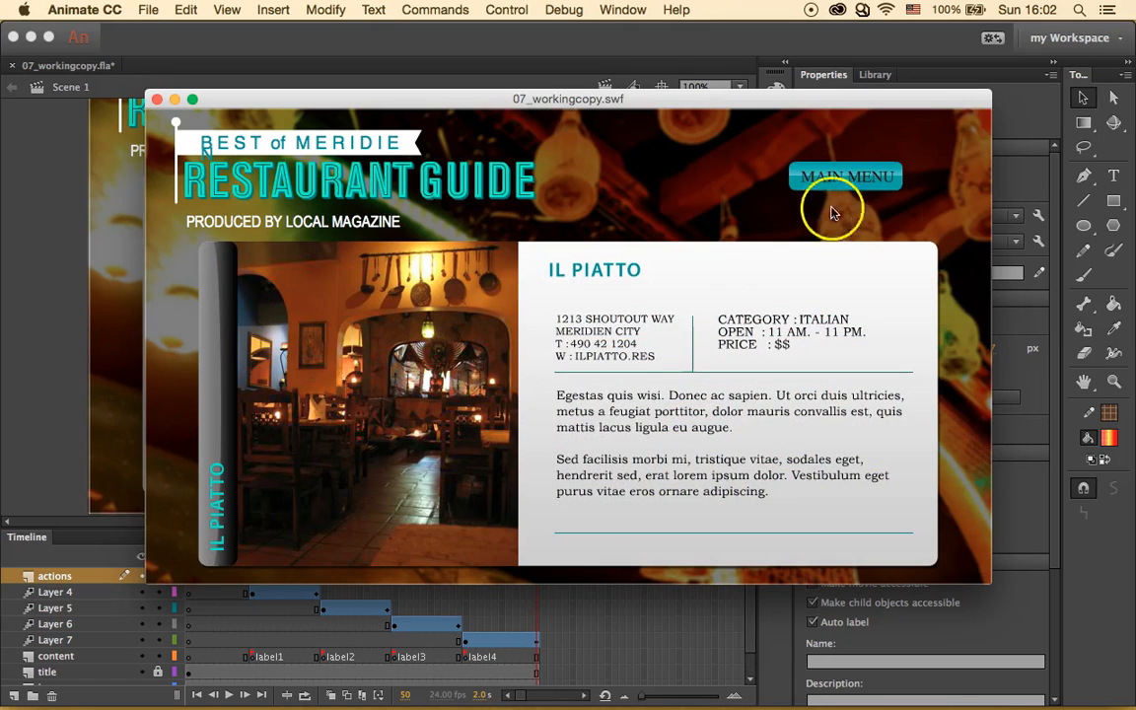
{"action": "left_click", "coordinate": [854, 183]}
{"action": "left_click", "coordinate": [518, 361]}
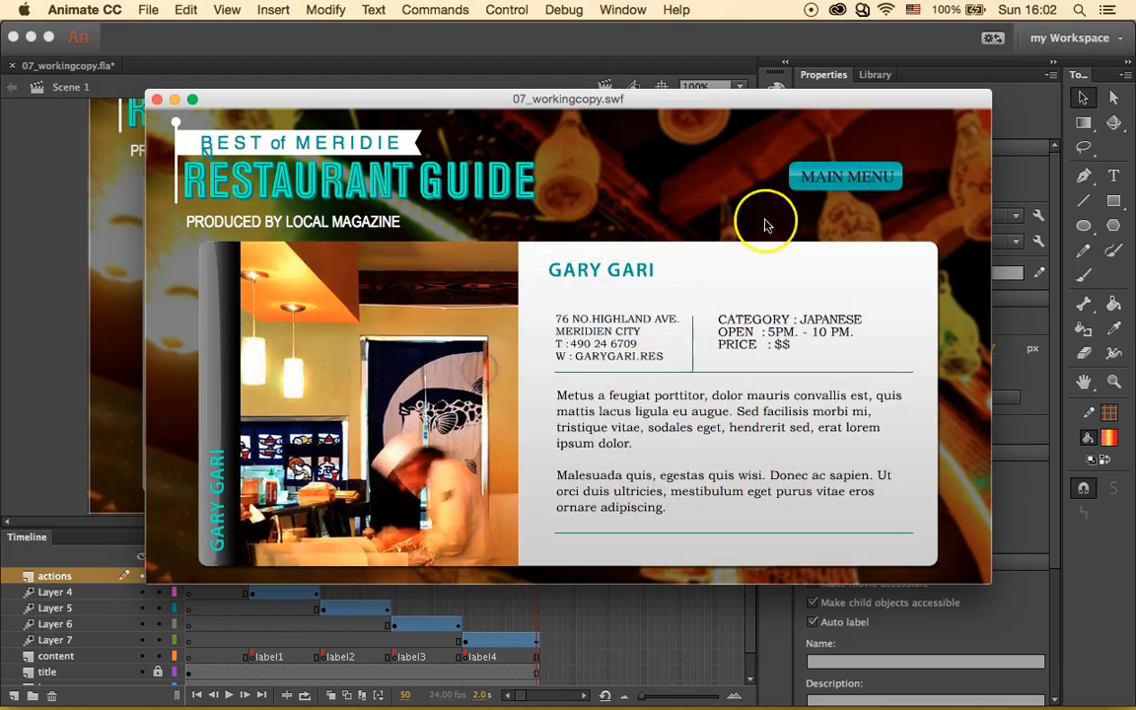
{"action": "left_click", "coordinate": [826, 177]}
{"action": "mouse_move", "coordinate": [773, 355]}
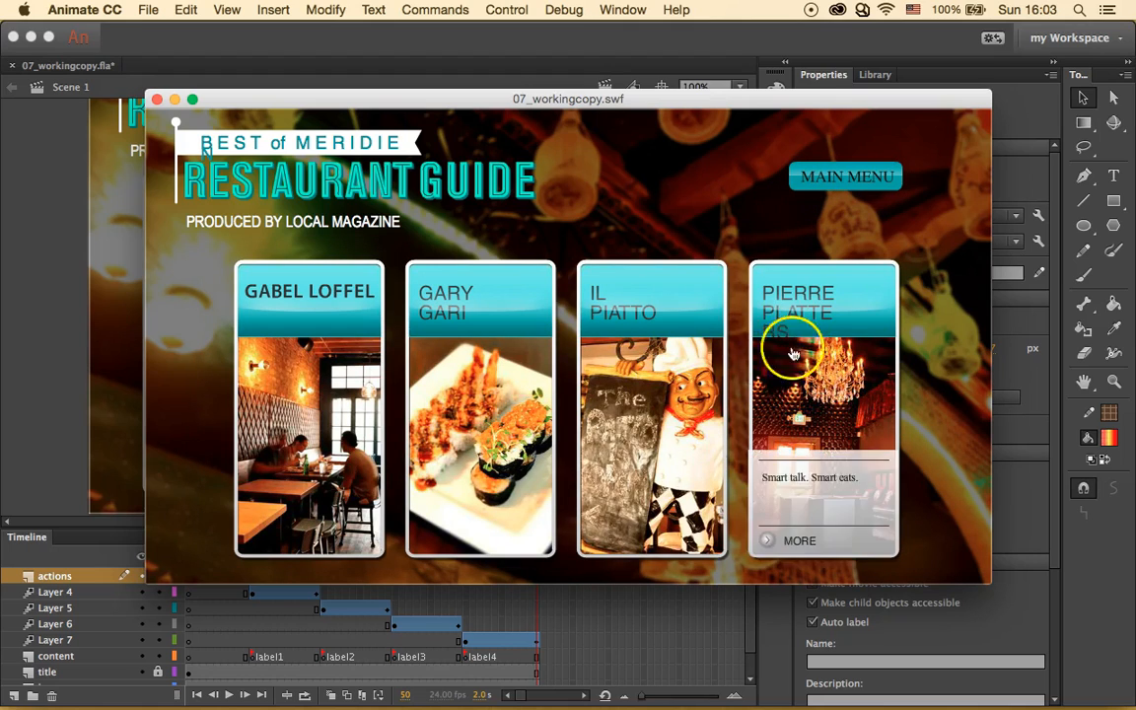
{"action": "mouse_move", "coordinate": [811, 325]}
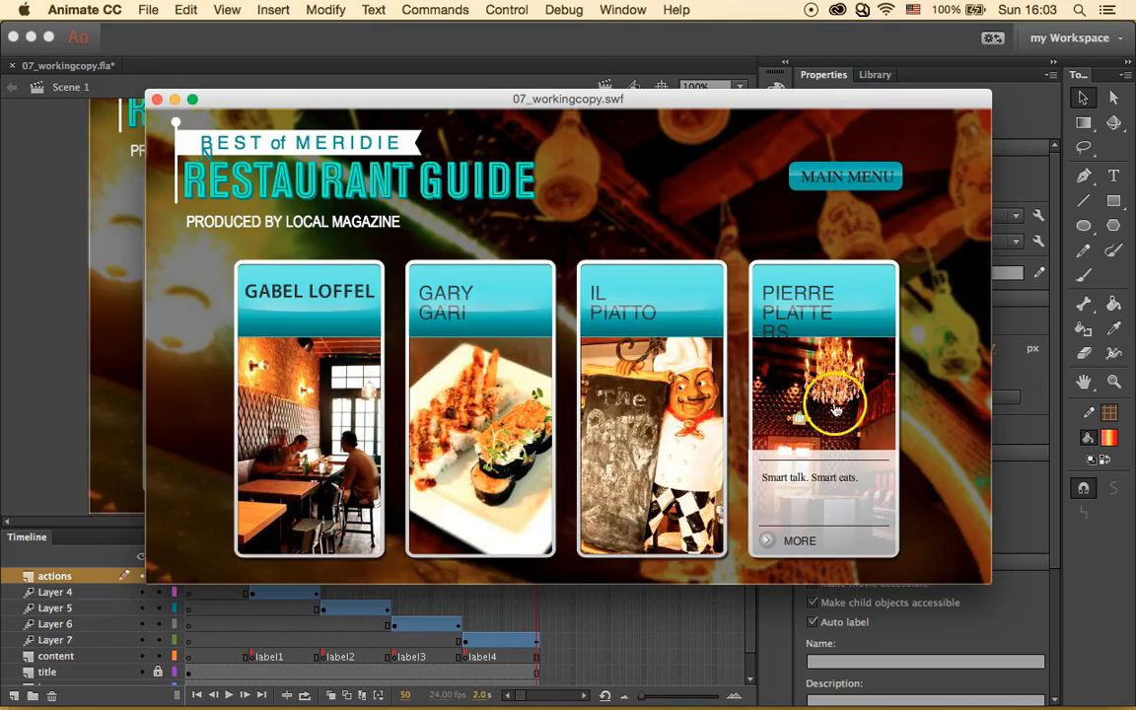
{"action": "left_click", "coordinate": [755, 350]}
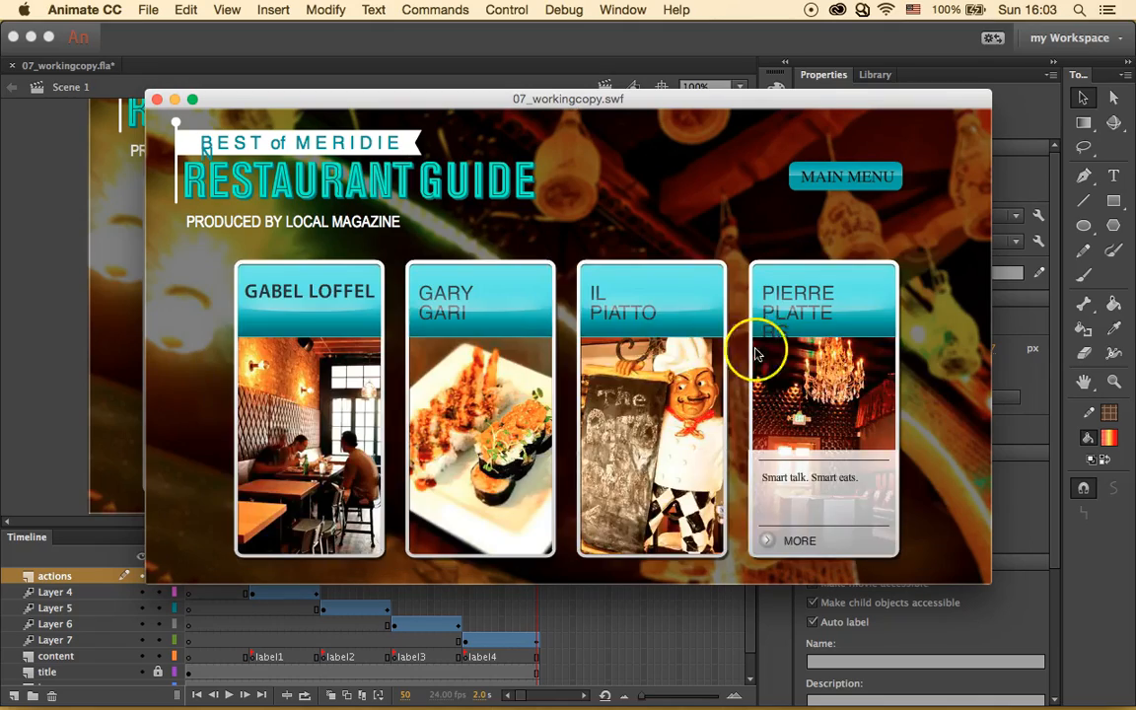
{"action": "left_click", "coordinate": [157, 100]}
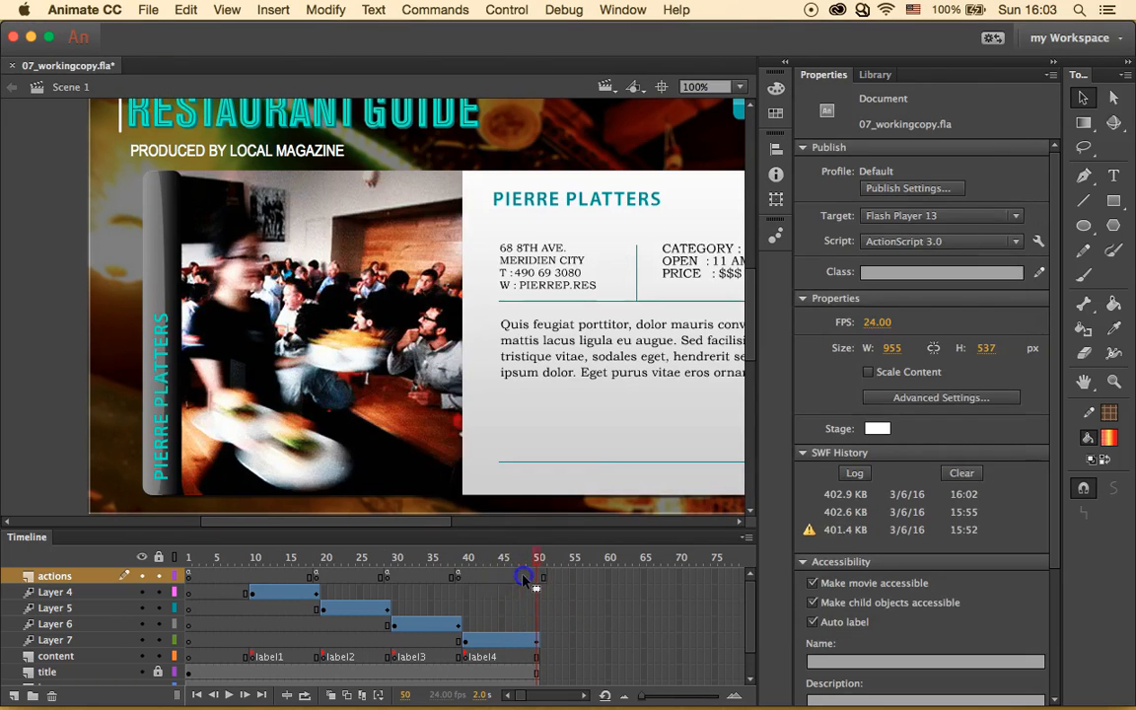
{"action": "left_click", "coordinate": [522, 577]}
{"action": "left_click", "coordinate": [490, 579]}
{"action": "left_click", "coordinate": [506, 619]}
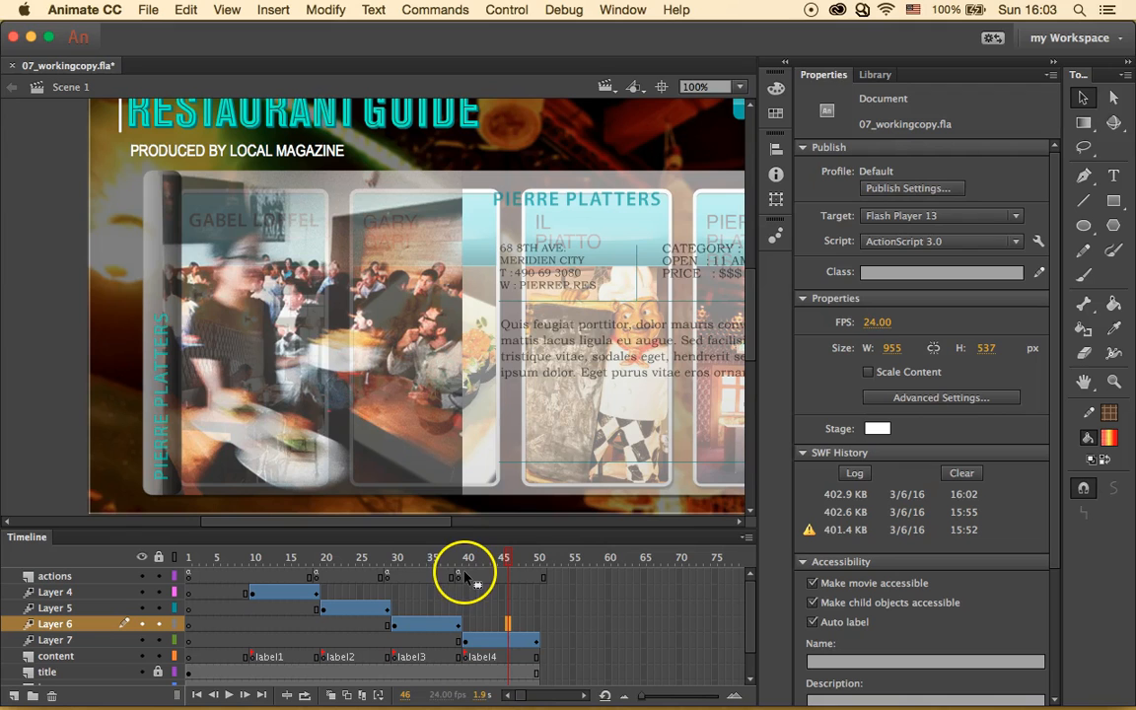
{"action": "left_click", "coordinate": [539, 584]}
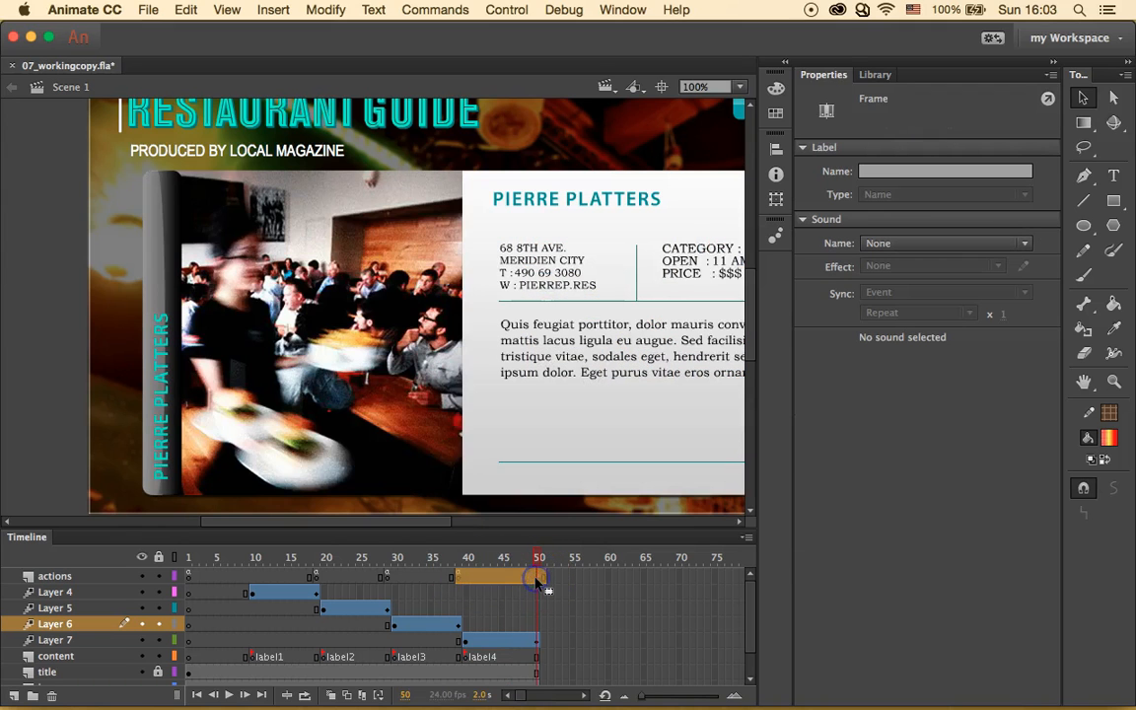
{"action": "left_click", "coordinate": [565, 592]}
{"action": "left_click", "coordinate": [538, 576]}
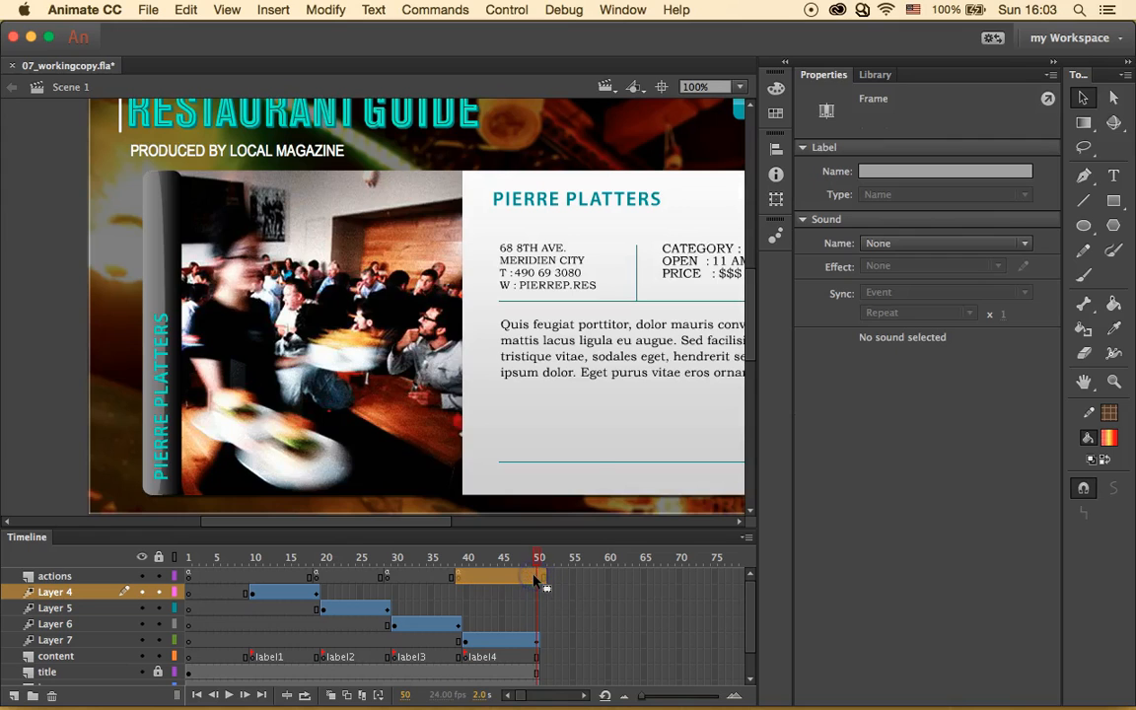
{"action": "left_click", "coordinate": [532, 578]}
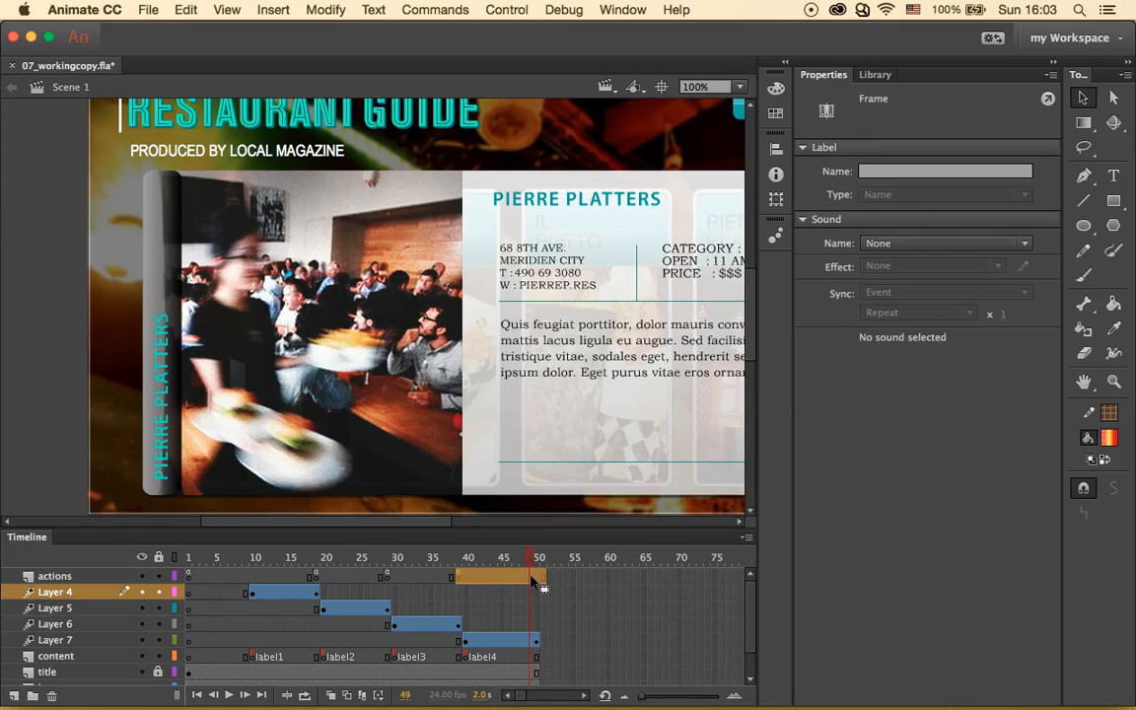
{"action": "left_click", "coordinate": [537, 584]}
{"action": "left_click", "coordinate": [558, 566]}
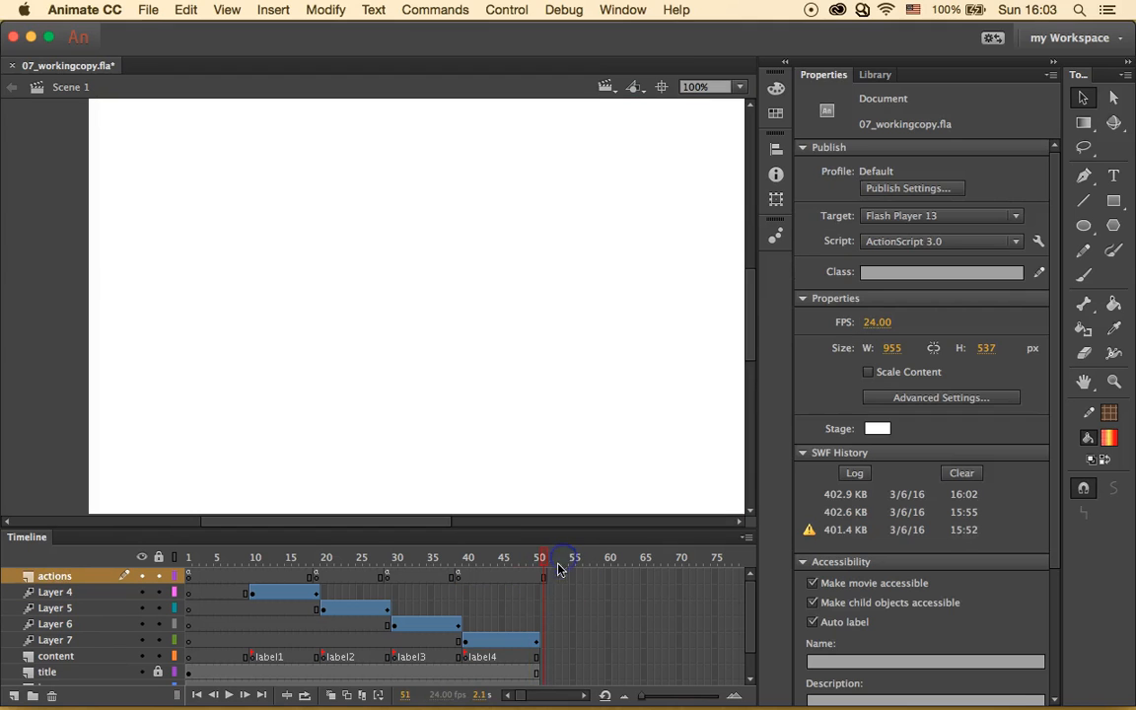
{"action": "left_click", "coordinate": [536, 579]}
{"action": "left_click", "coordinate": [551, 562]}
Insert a keyframe at frame 50 of the actions layer, add the script stop(); to it and close the script editor.
{"action": "left_click", "coordinate": [537, 580]}
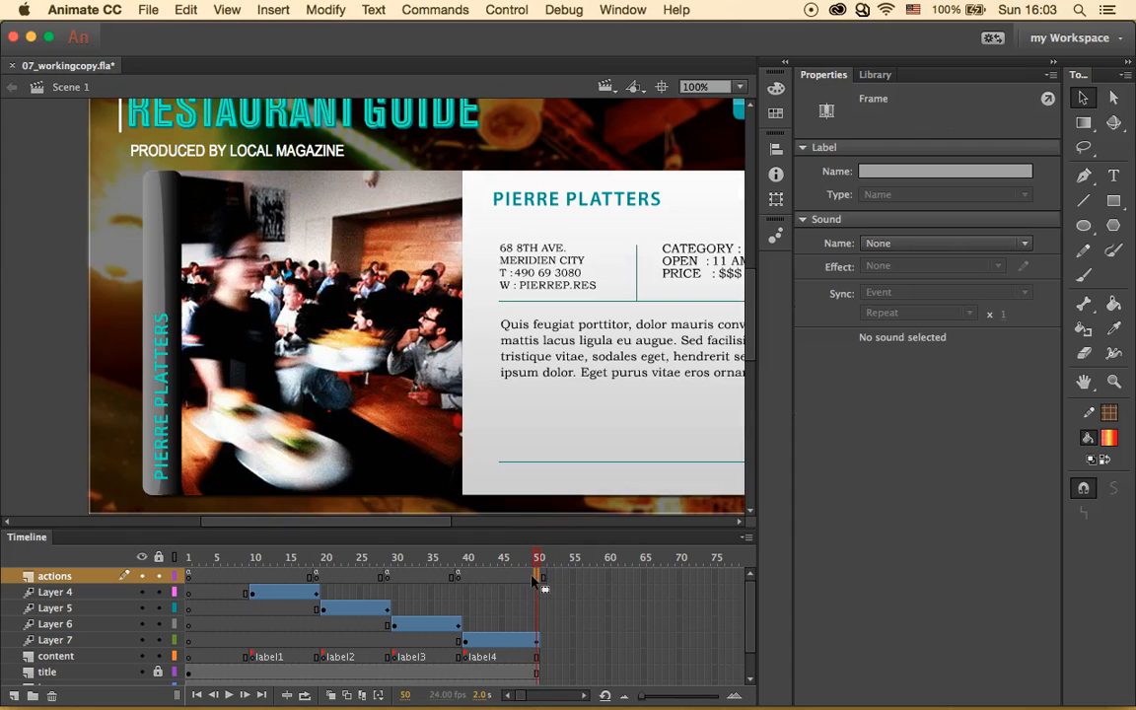
{"action": "right_click", "coordinate": [538, 580]}
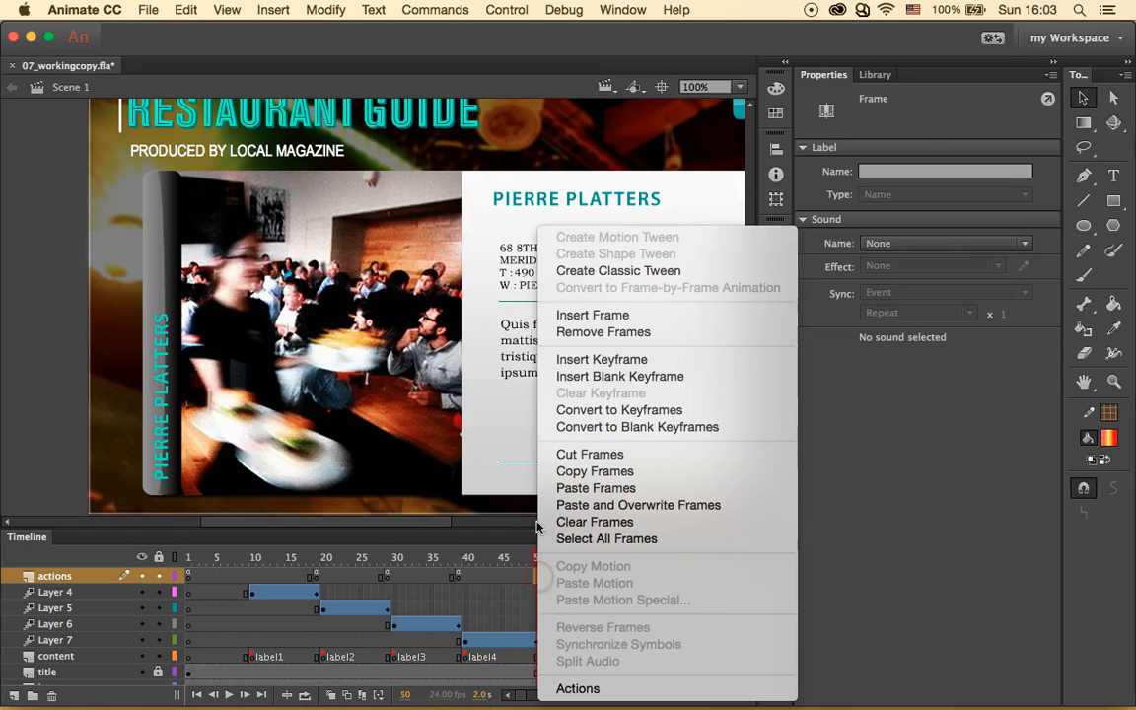
{"action": "left_click", "coordinate": [636, 364]}
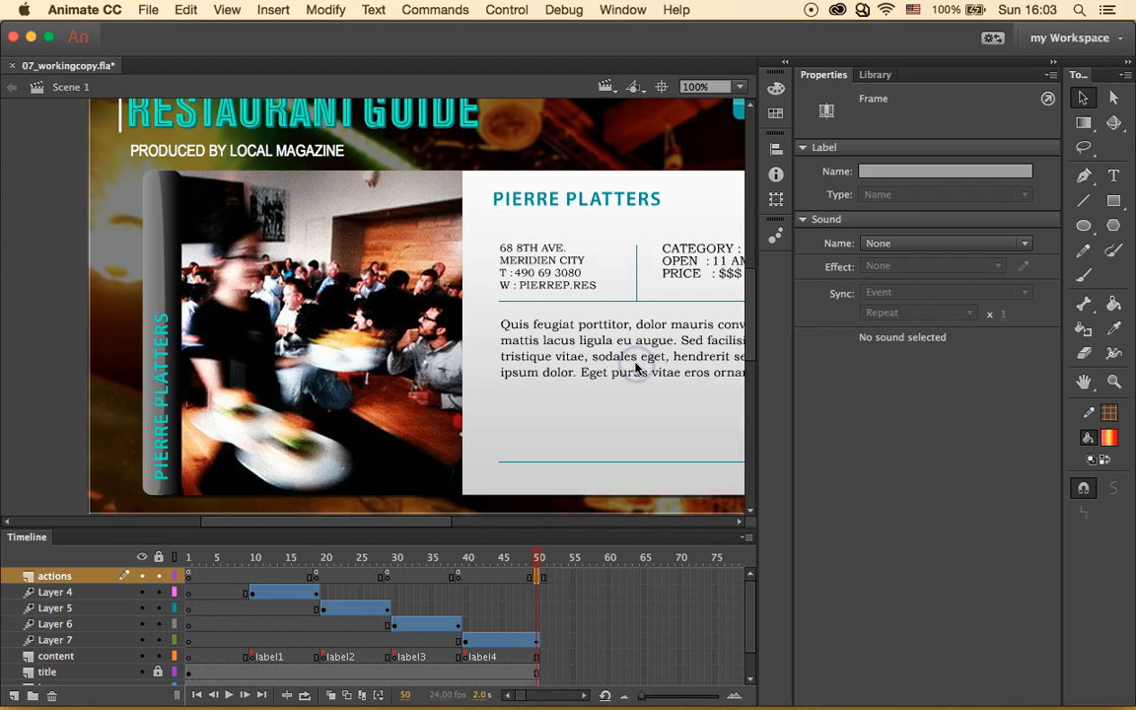
{"action": "left_click", "coordinate": [608, 11]}
{"action": "left_click", "coordinate": [660, 205]}
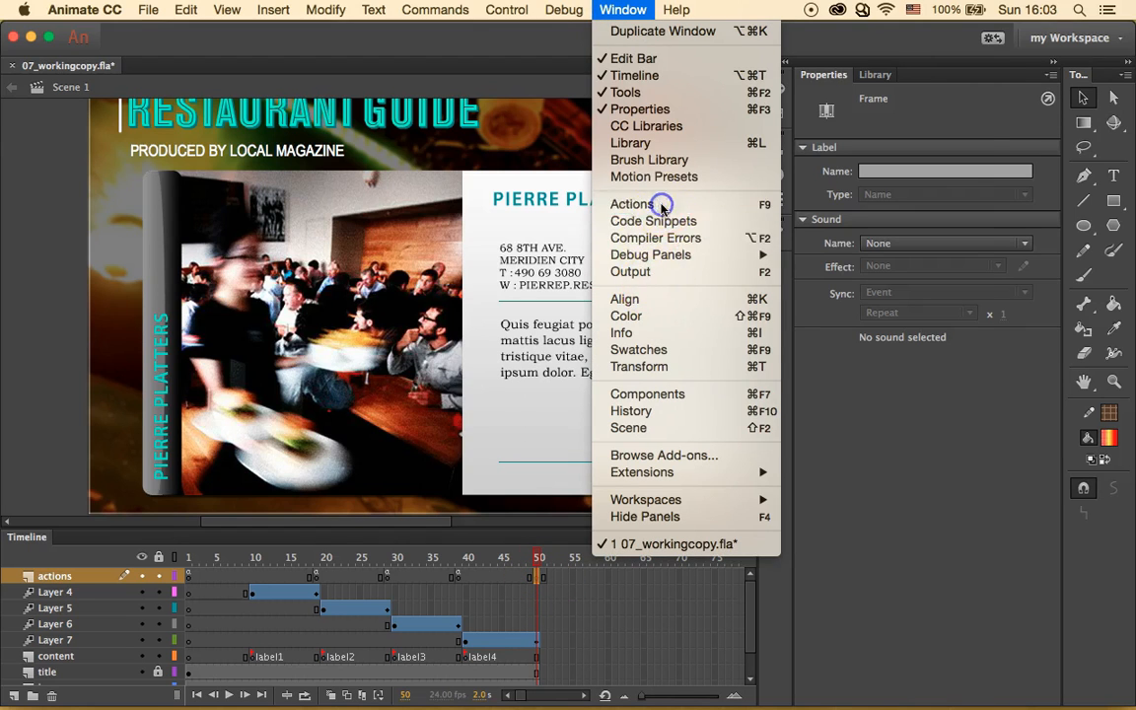
{"action": "type", "text": "stop();"}
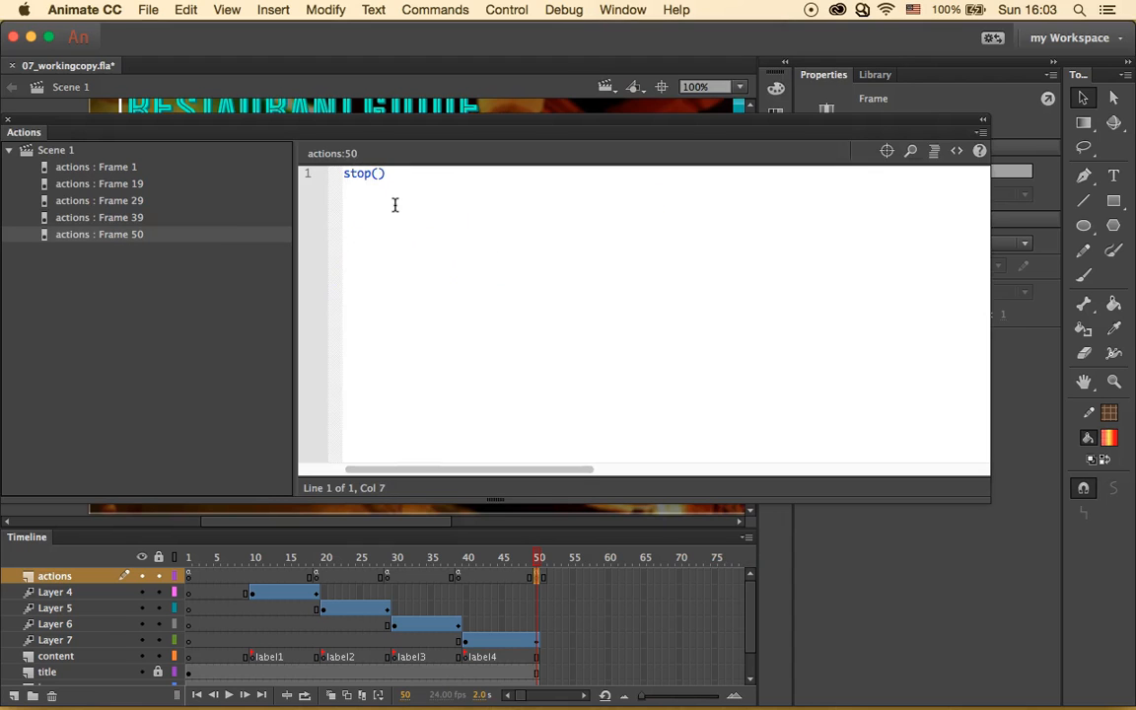
{"action": "left_click", "coordinate": [11, 119]}
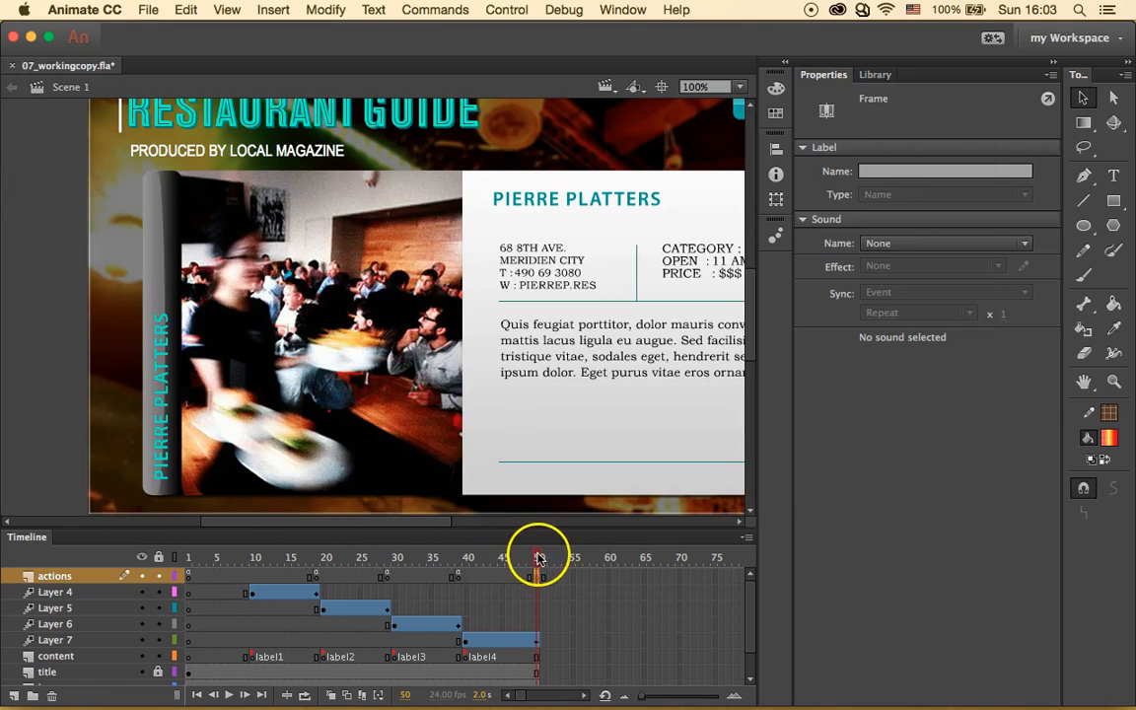
Test the movie, check the Pierre Platters and Il Piatto pages with their main menu return, and close the test movie.
{"action": "left_click", "coordinate": [503, 10]}
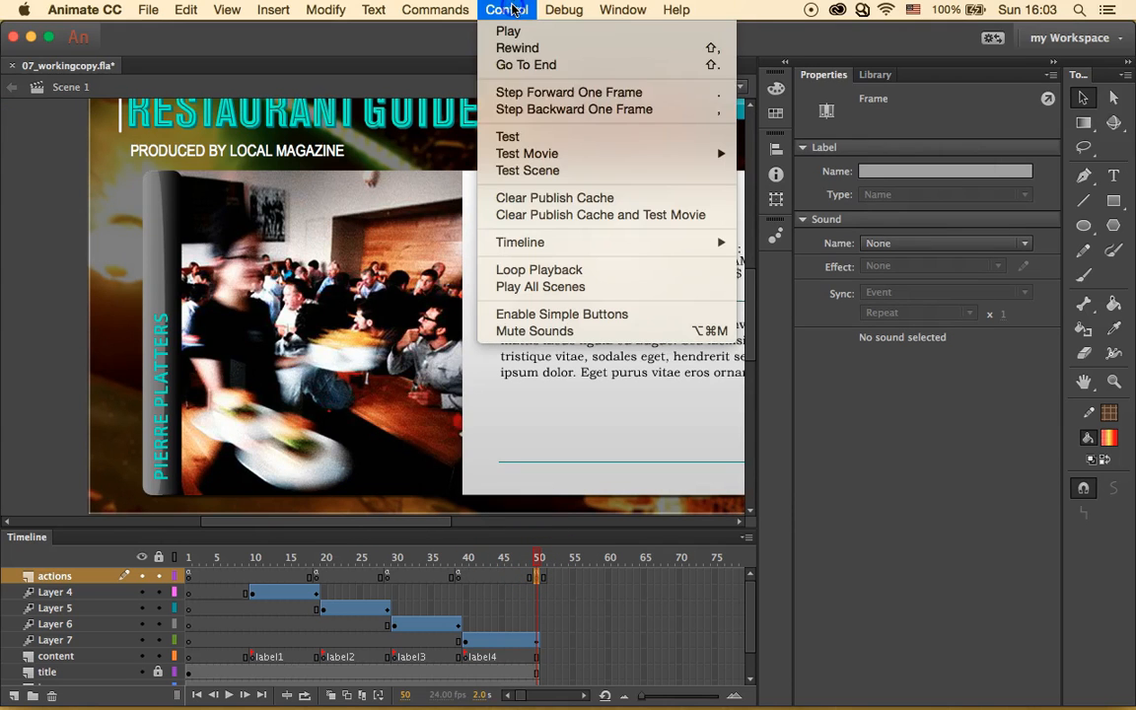
{"action": "left_click", "coordinate": [541, 136]}
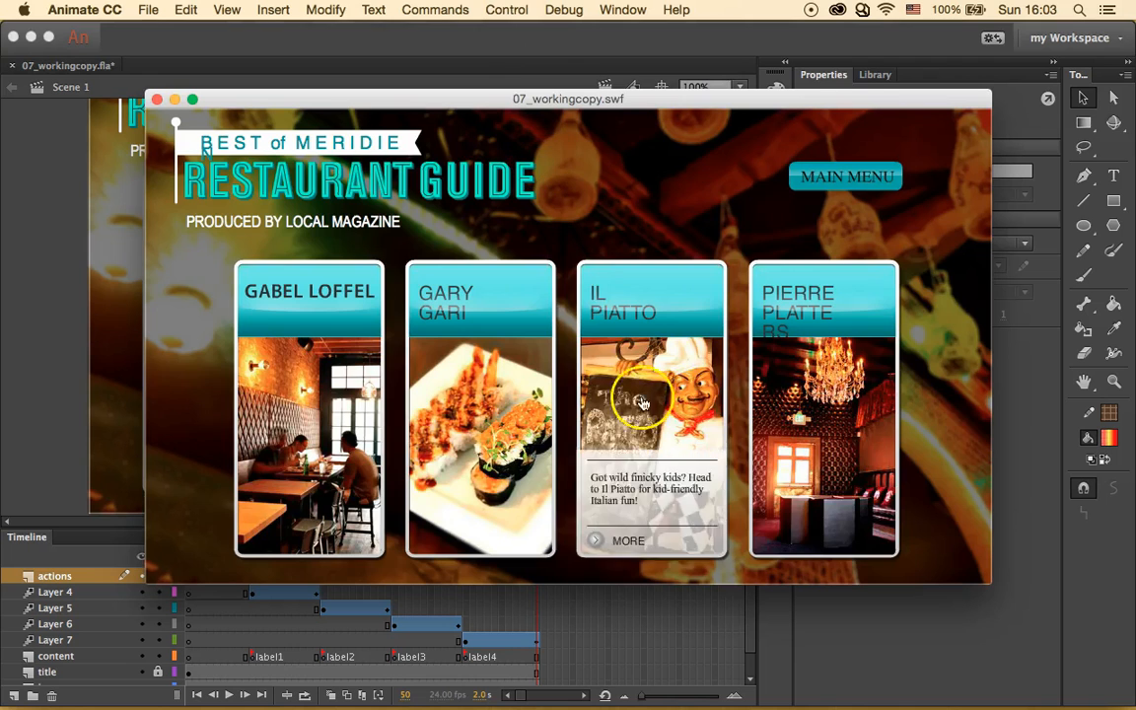
{"action": "left_click", "coordinate": [796, 384]}
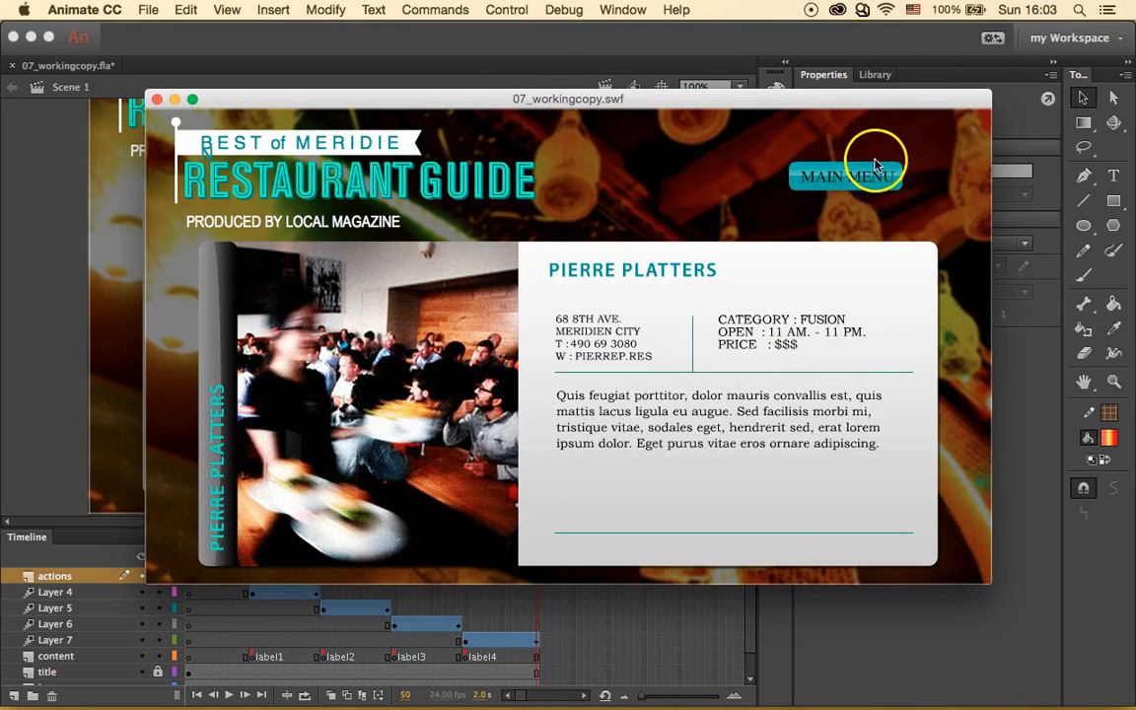
{"action": "left_click", "coordinate": [854, 189]}
{"action": "left_click", "coordinate": [604, 286]}
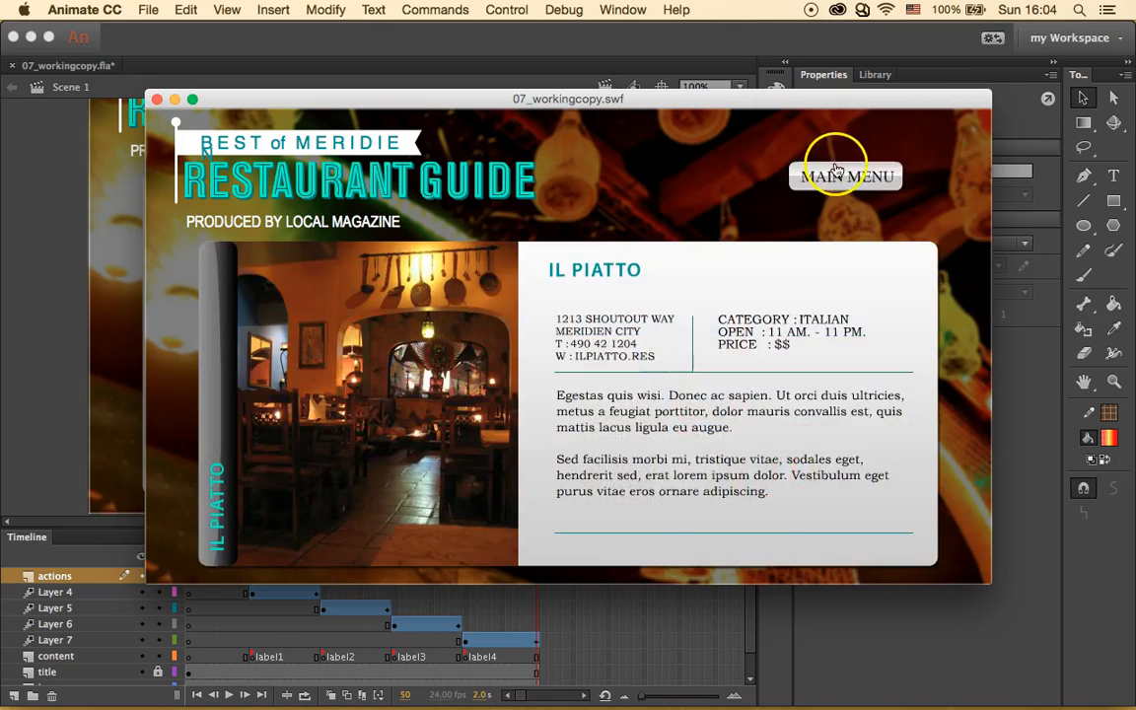
{"action": "left_click", "coordinate": [836, 171]}
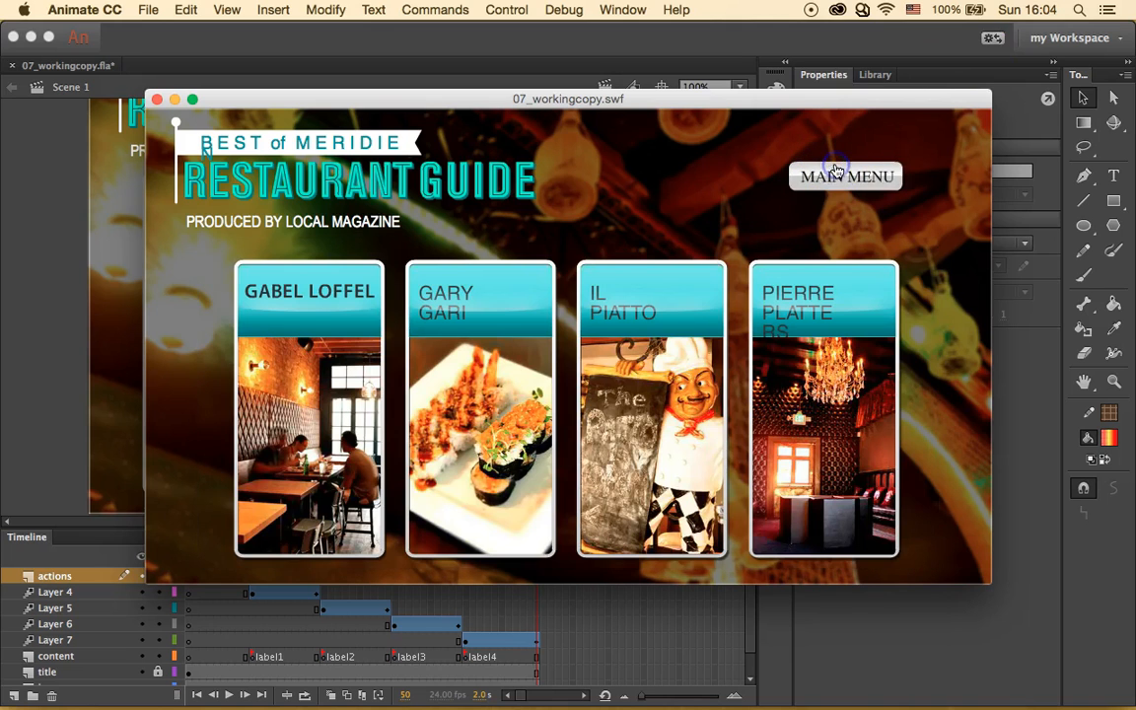
{"action": "left_click", "coordinate": [157, 101]}
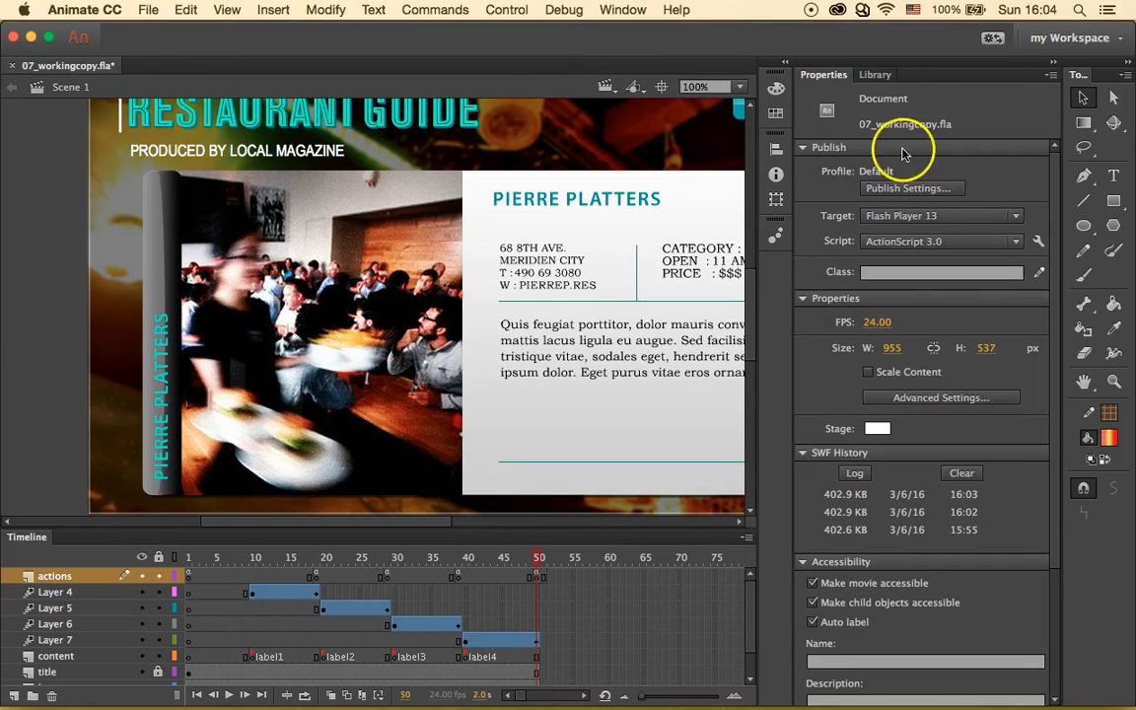
Collapse the restaurant content folder in the library and open the gabel loffel over info movie clip for editing.
{"action": "left_click", "coordinate": [881, 76]}
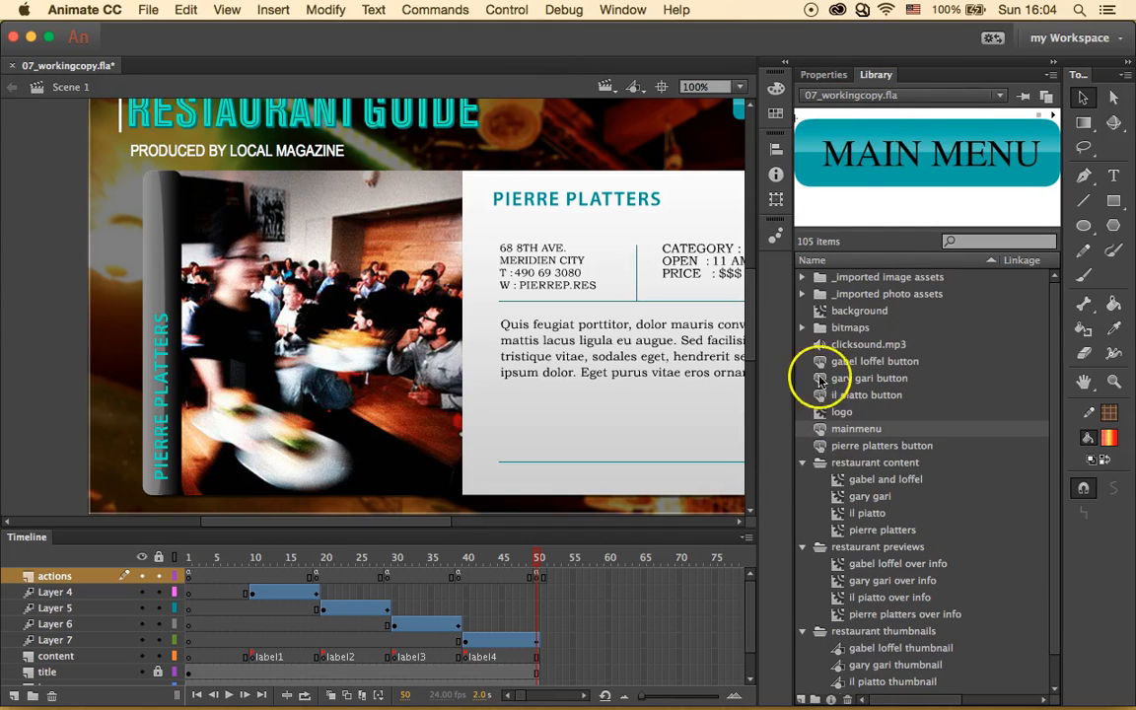
{"action": "left_click", "coordinate": [802, 464]}
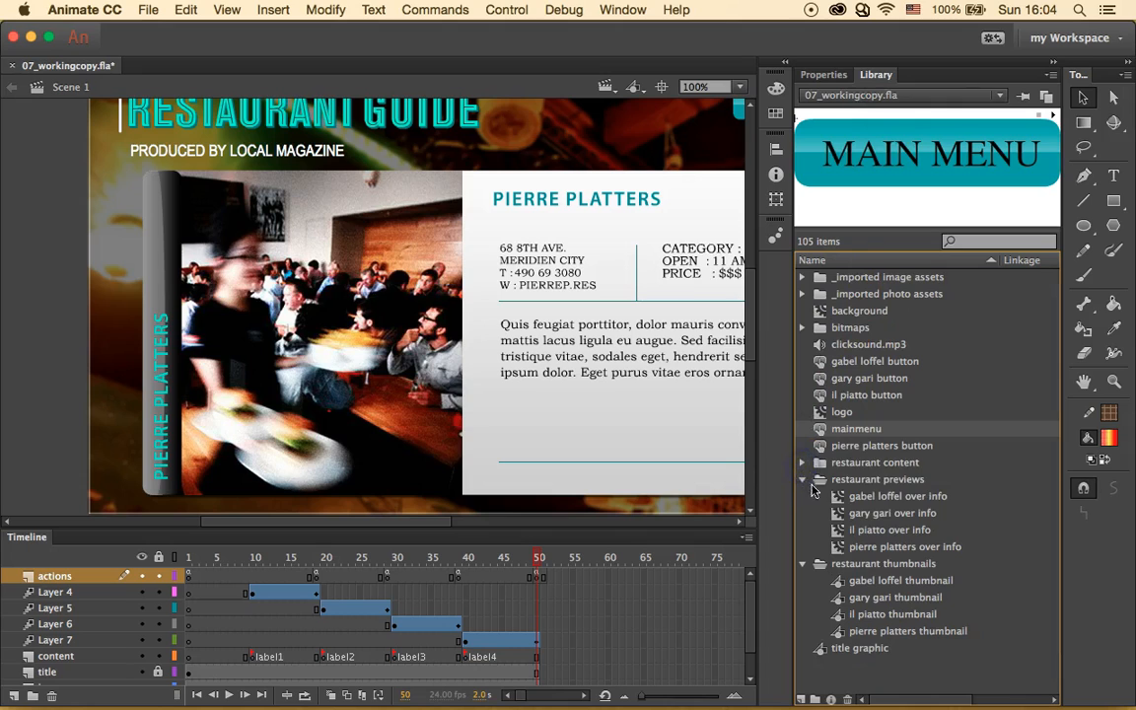
{"action": "left_click", "coordinate": [903, 495]}
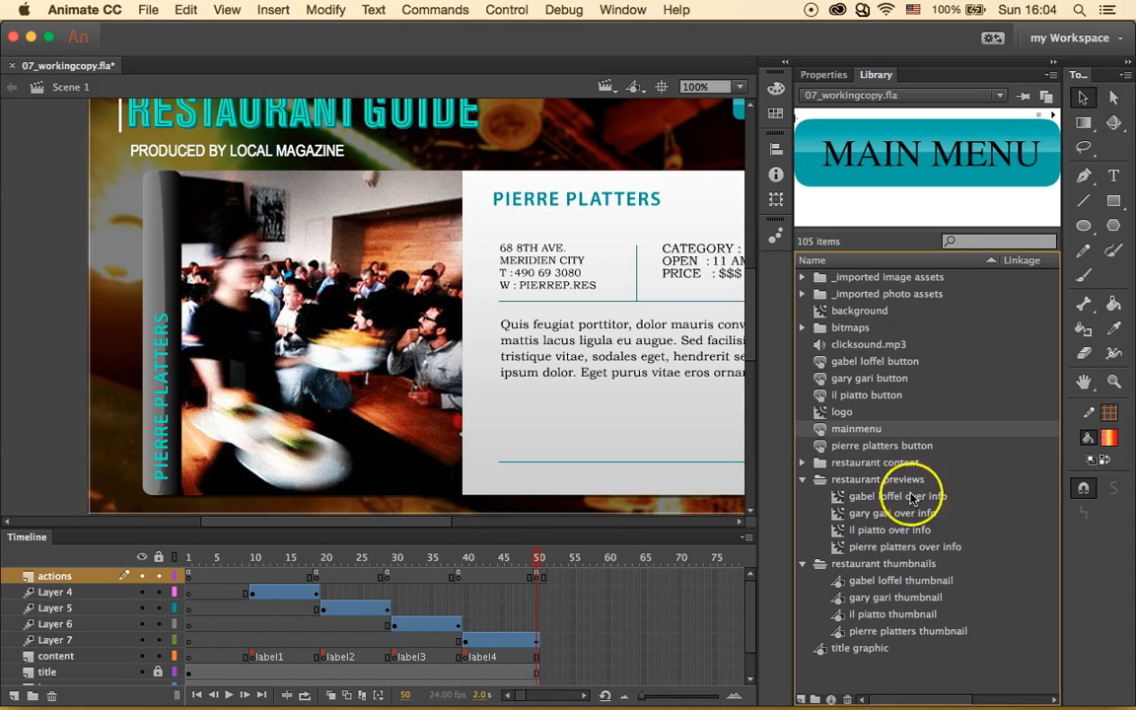
{"action": "double_click", "coordinate": [838, 499]}
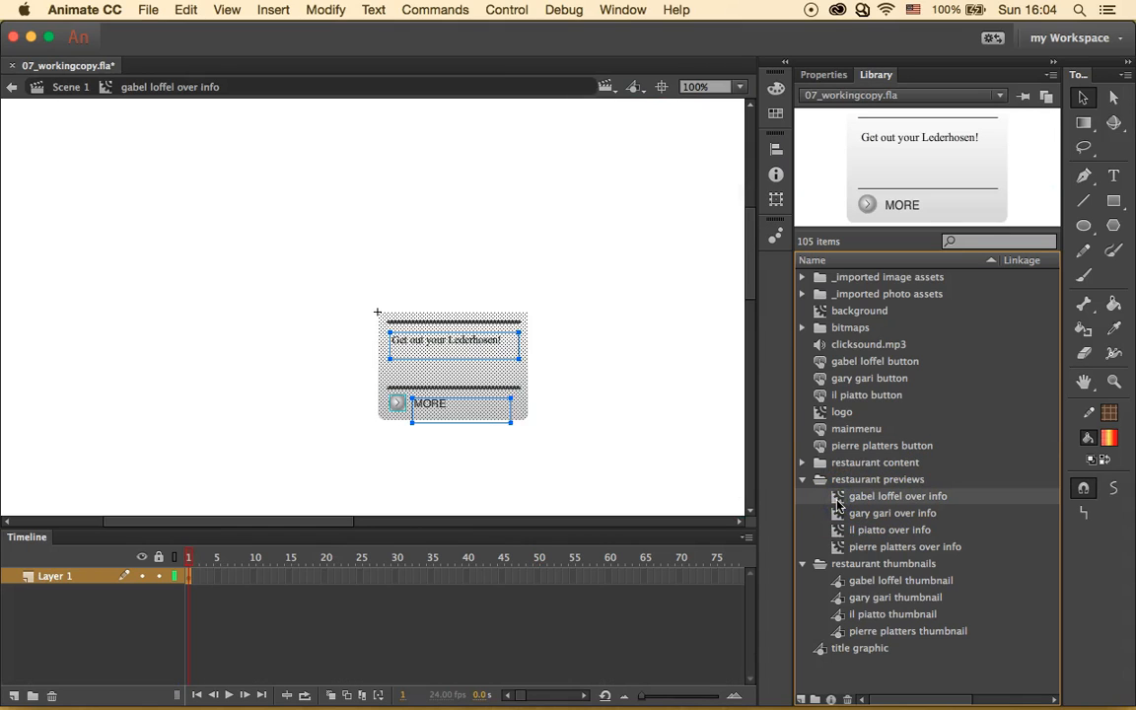
Select all contents of the gabel loffel over info clip and create a motion tween, converting them to a symbol.
{"action": "left_click", "coordinate": [619, 497]}
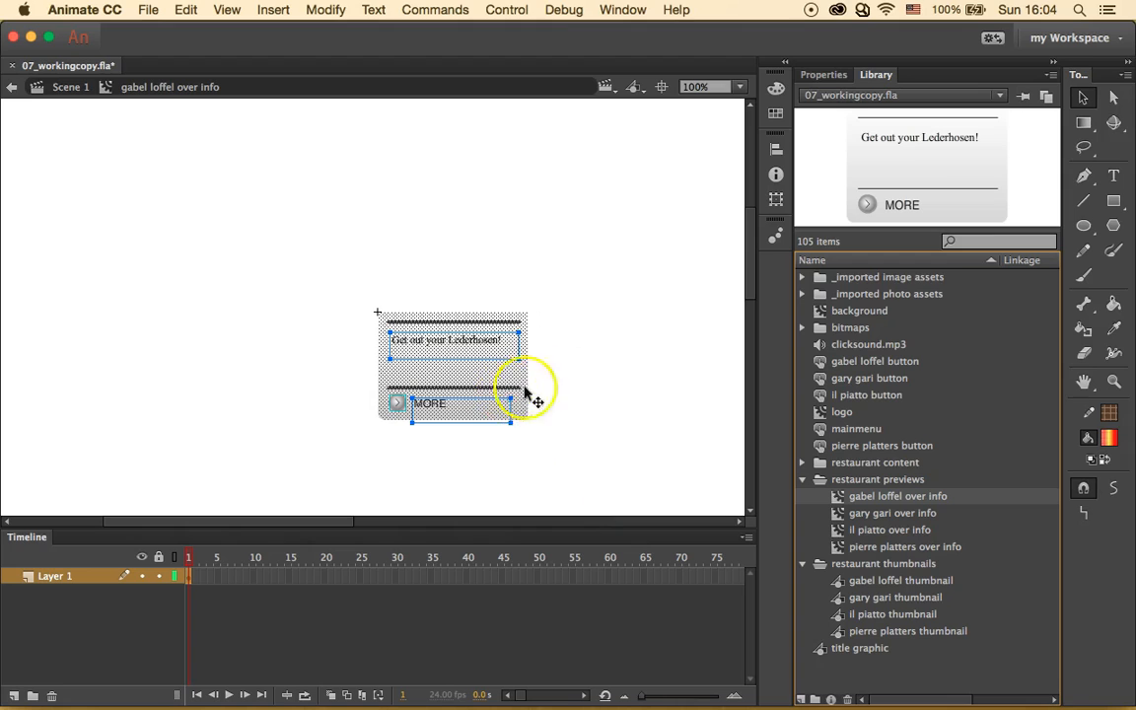
{"action": "left_click", "coordinate": [580, 382]}
{"action": "left_click_drag", "start_coordinate": [343, 276], "coordinate": [617, 534]}
{"action": "left_click", "coordinate": [580, 389]}
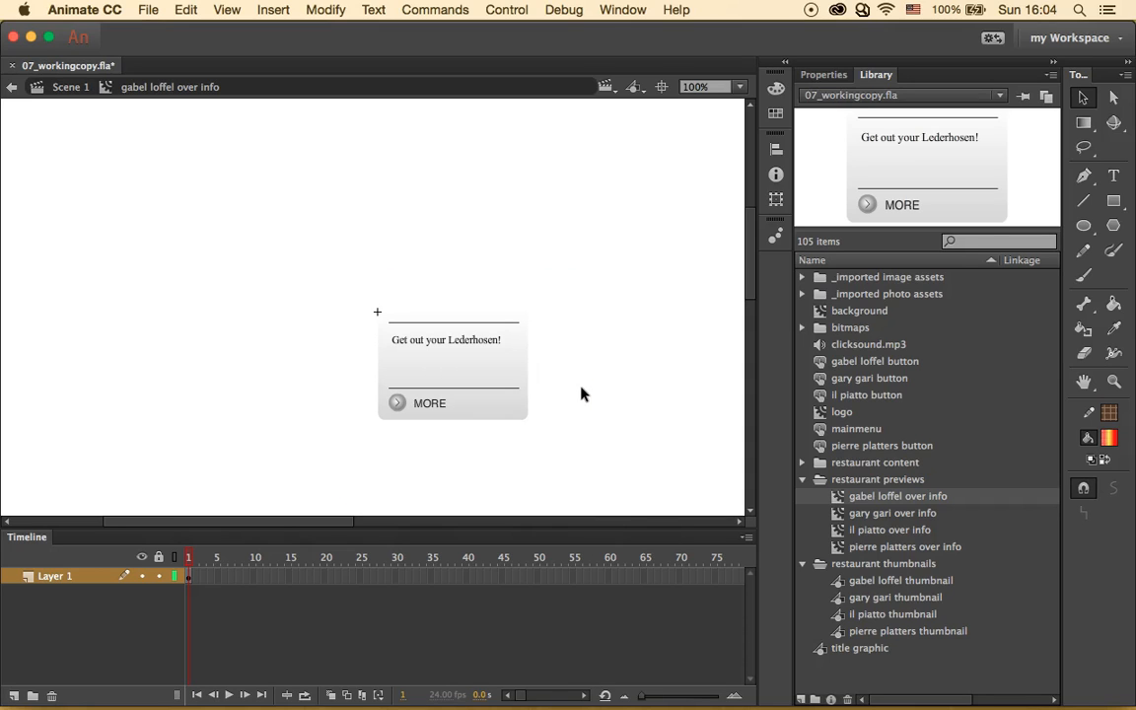
{"action": "left_click", "coordinate": [559, 437]}
{"action": "key", "text": "super+a"}
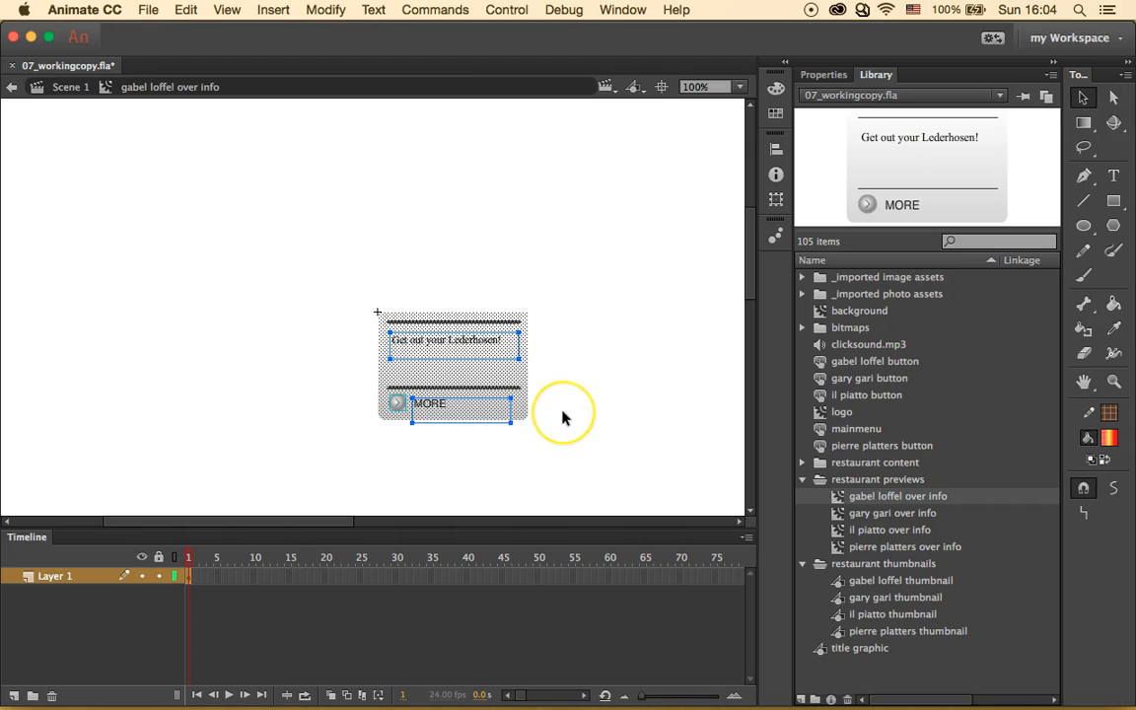
{"action": "left_click", "coordinate": [498, 399]}
{"action": "right_click", "coordinate": [468, 384]}
{"action": "left_click", "coordinate": [563, 224]}
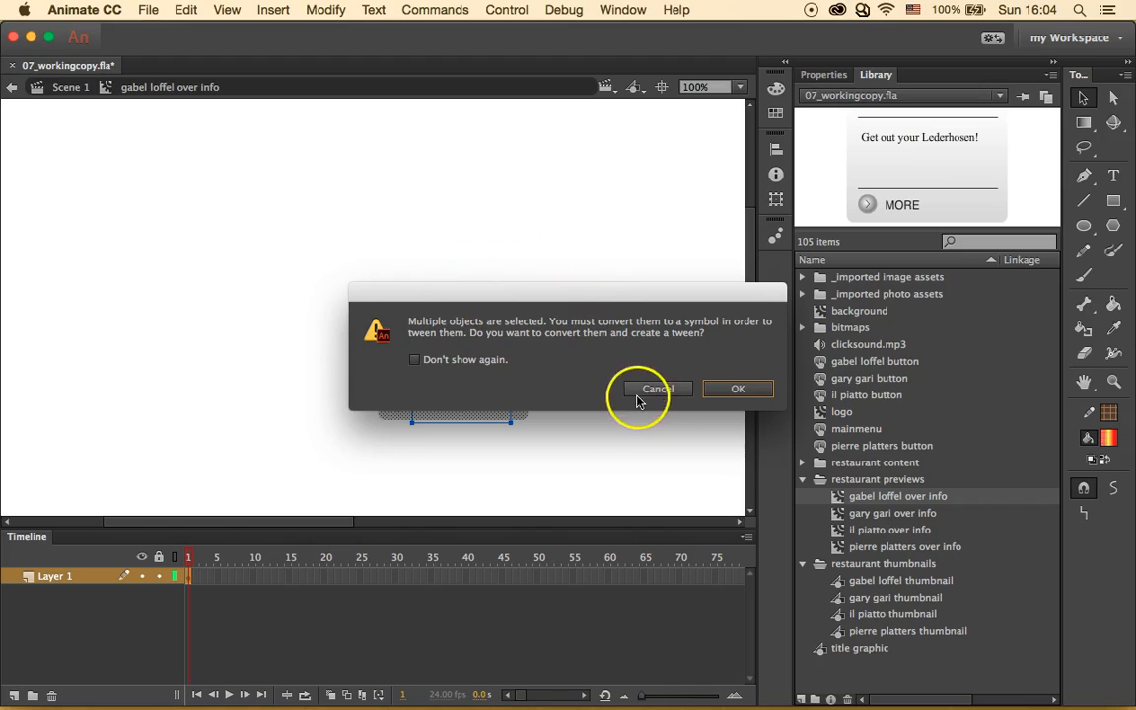
{"action": "left_click", "coordinate": [739, 390]}
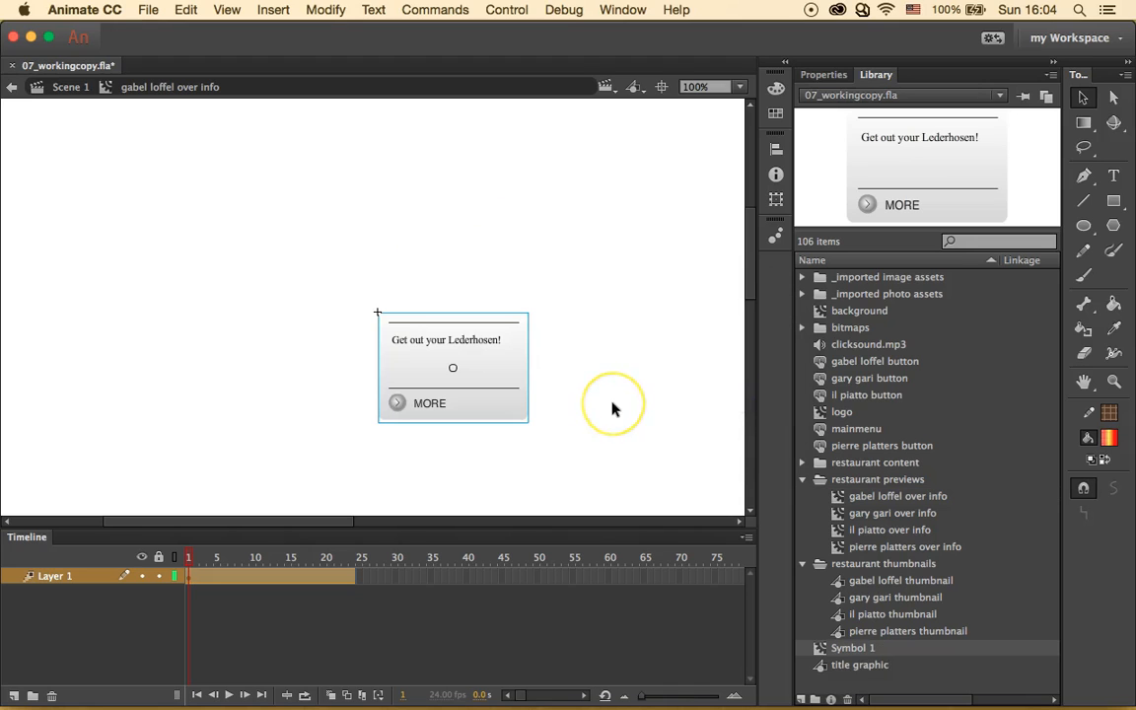
Shorten the motion tween on Layer 1 so that it ends at frame 10.
{"action": "left_click", "coordinate": [328, 602]}
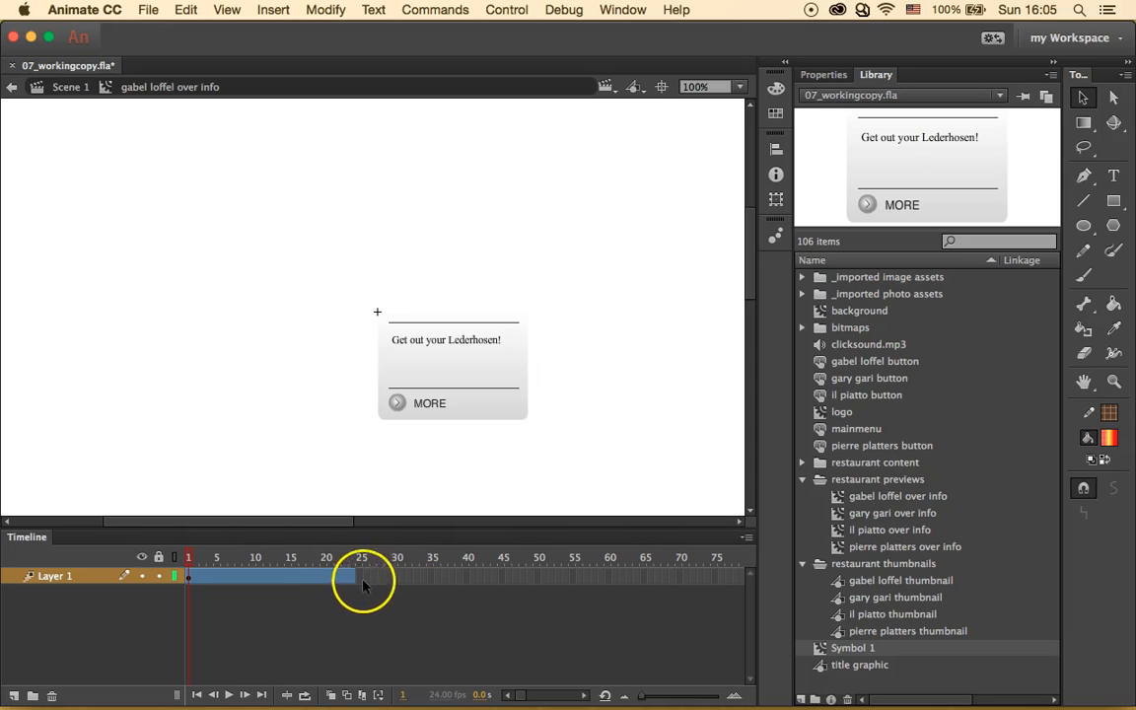
{"action": "left_click", "coordinate": [354, 573]}
{"action": "left_click_drag", "start_coordinate": [354, 573], "coordinate": [252, 577]}
{"action": "left_click", "coordinate": [265, 595]}
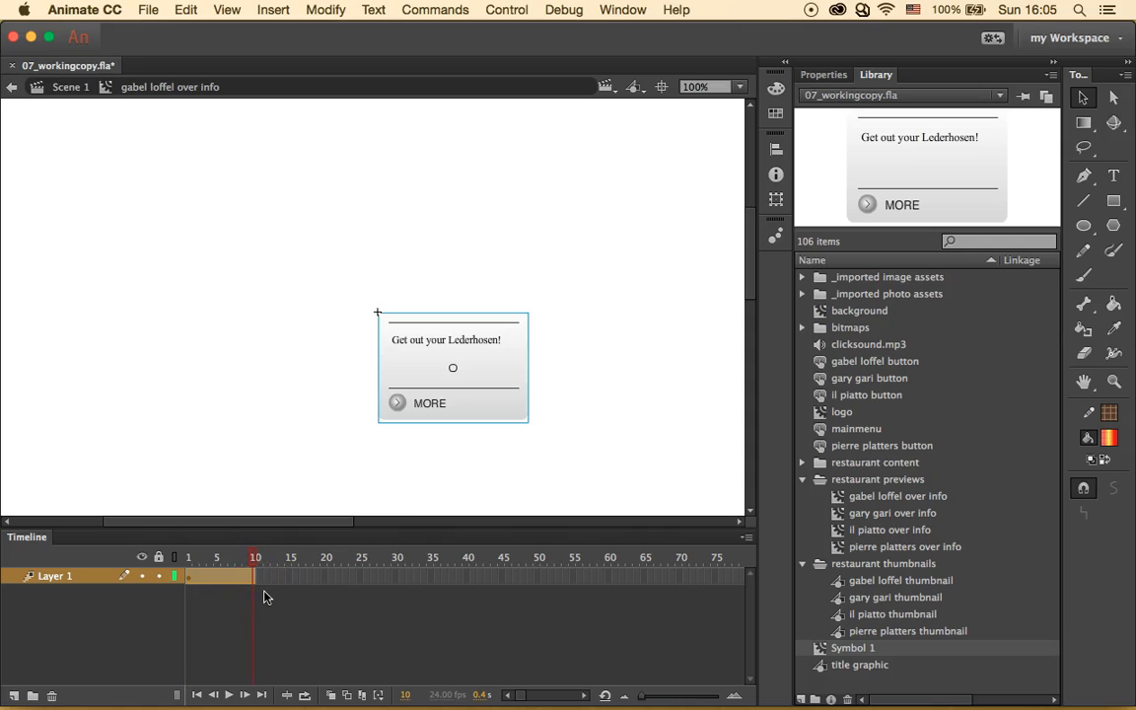
{"action": "left_click", "coordinate": [253, 577]}
At frame 1, give the preview info instance an Alpha color effect of 0%.
{"action": "left_click", "coordinate": [252, 559]}
{"action": "left_click_drag", "start_coordinate": [252, 559], "coordinate": [159, 559]}
{"action": "left_click", "coordinate": [473, 369]}
{"action": "left_click", "coordinate": [824, 75]}
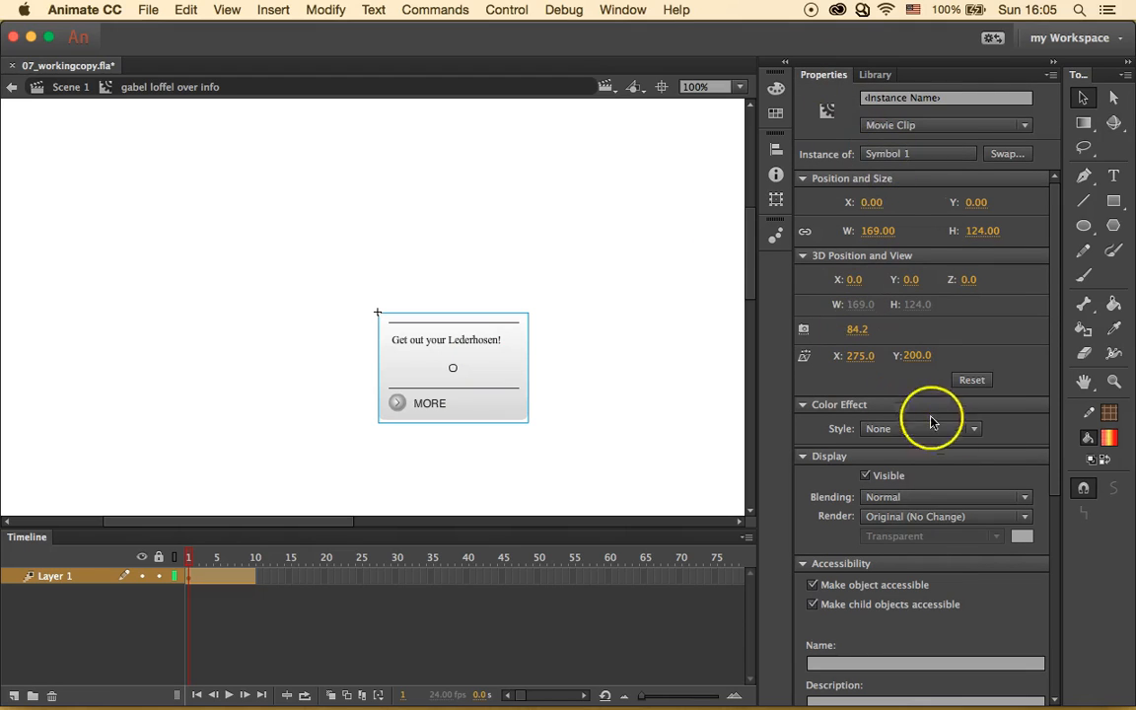
{"action": "left_click", "coordinate": [955, 433]}
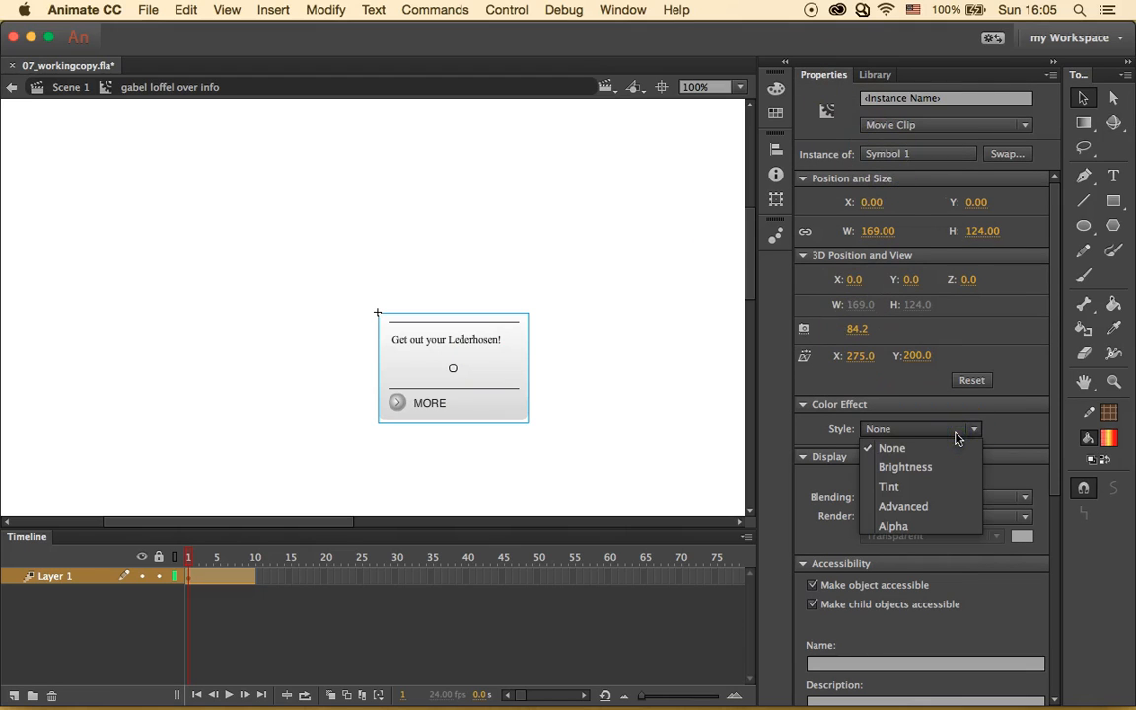
{"action": "left_click", "coordinate": [908, 520]}
{"action": "left_click_drag", "start_coordinate": [965, 464], "coordinate": [840, 459]}
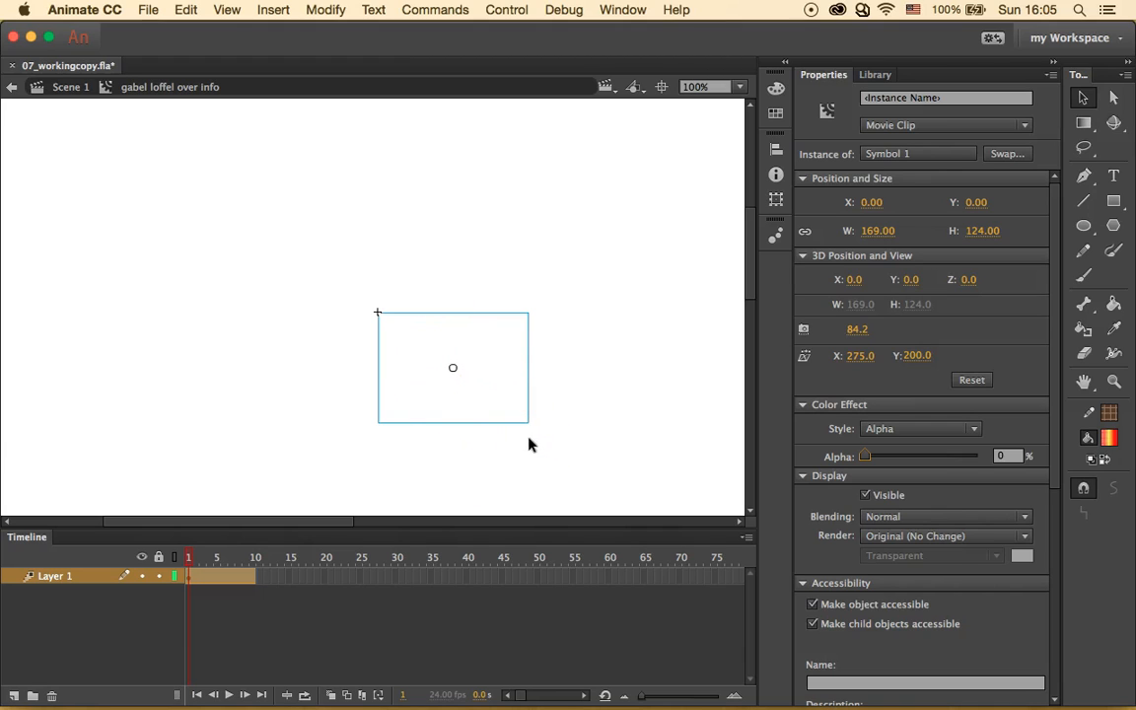
At frame 10, set the preview info instance's alpha to 100%, and scrub back to frame 1 to preview the fade.
{"action": "left_click", "coordinate": [198, 566]}
{"action": "left_click", "coordinate": [255, 573]}
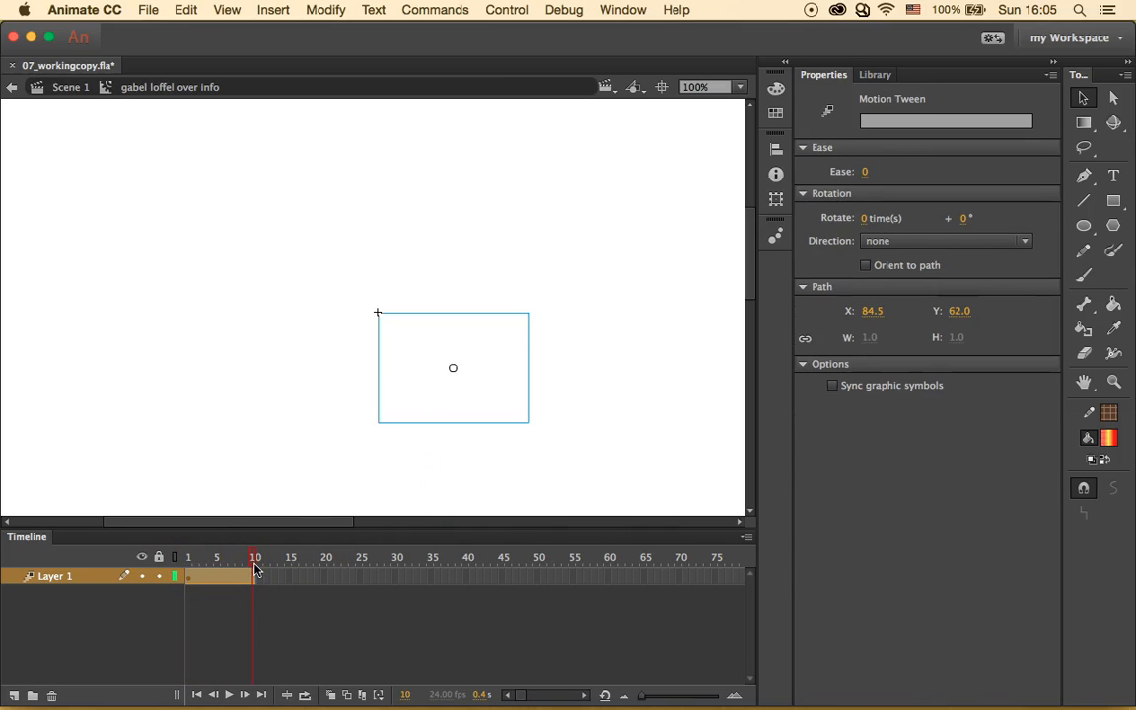
{"action": "left_click", "coordinate": [420, 363]}
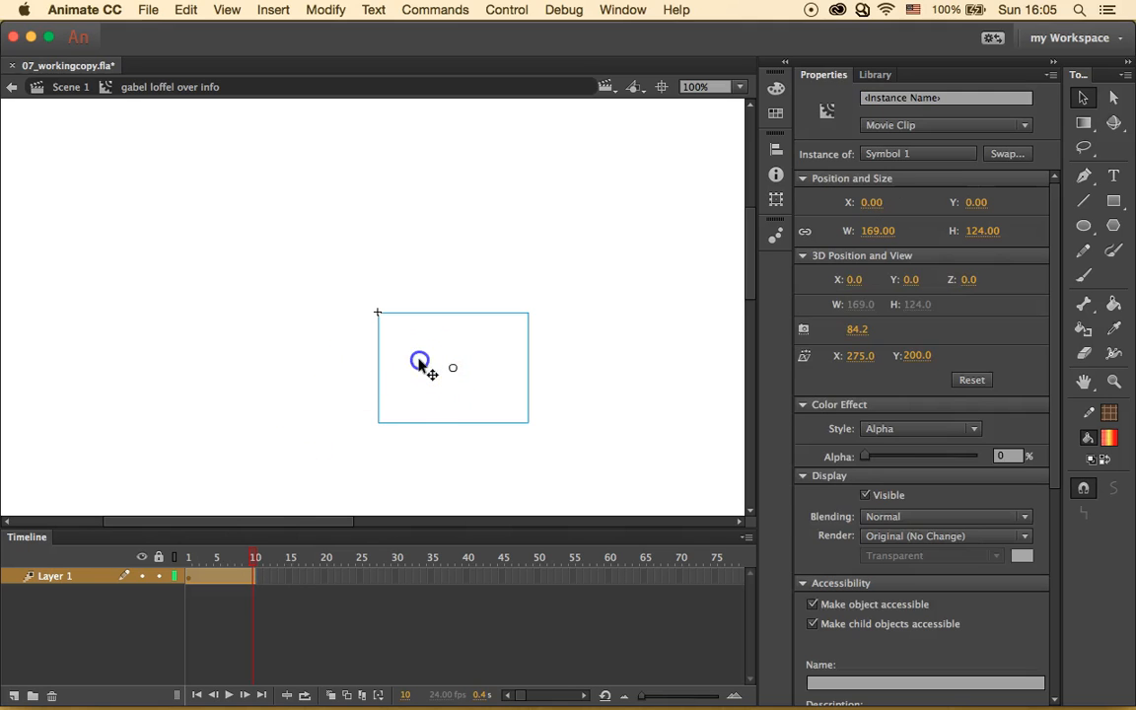
{"action": "left_click_drag", "start_coordinate": [871, 462], "coordinate": [984, 458]}
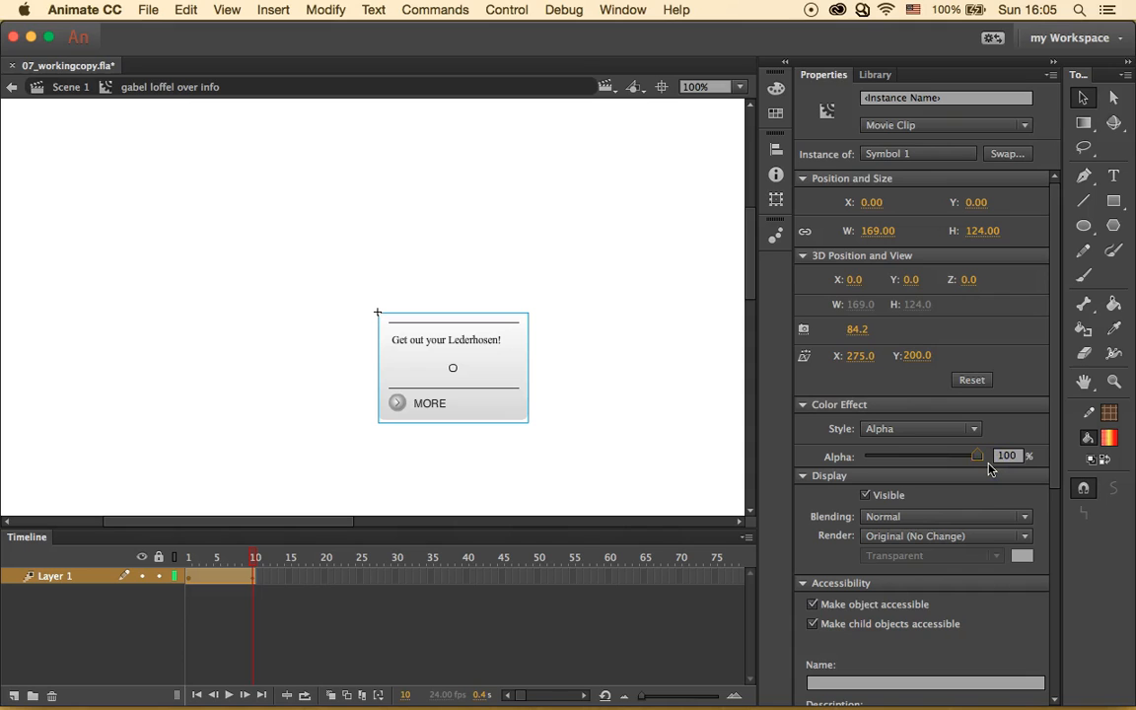
{"action": "left_click_drag", "start_coordinate": [255, 558], "coordinate": [174, 570]}
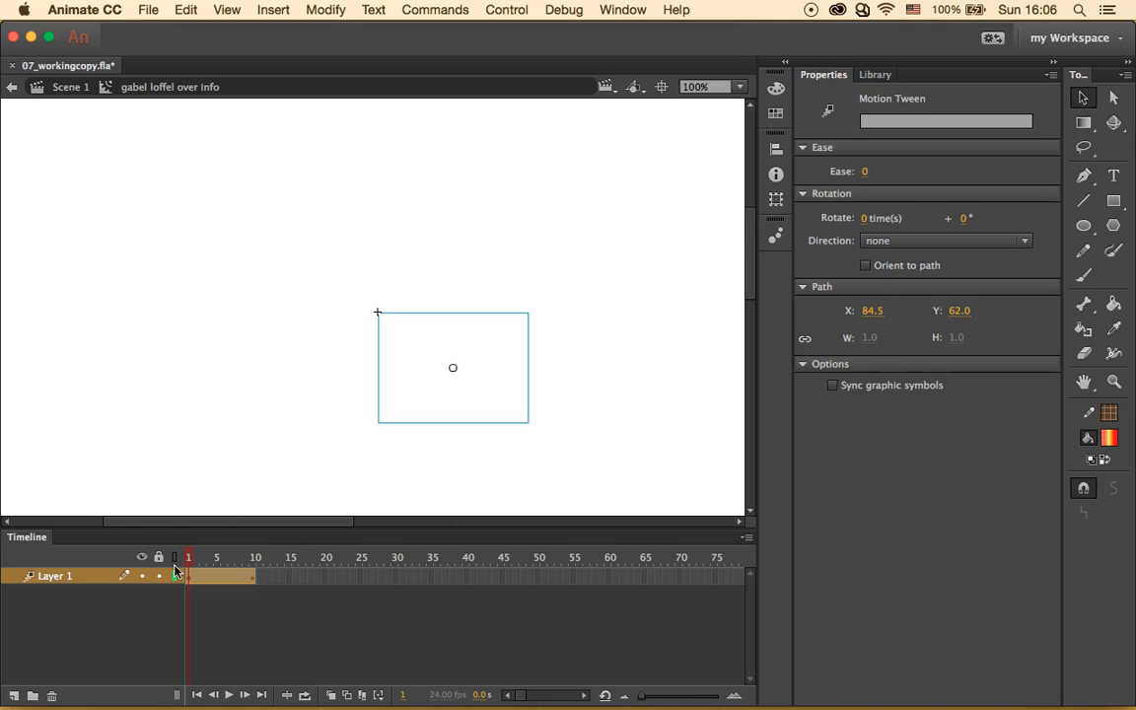
Add a new layer above Layer 1 and name it actions.
{"action": "left_click", "coordinate": [14, 698]}
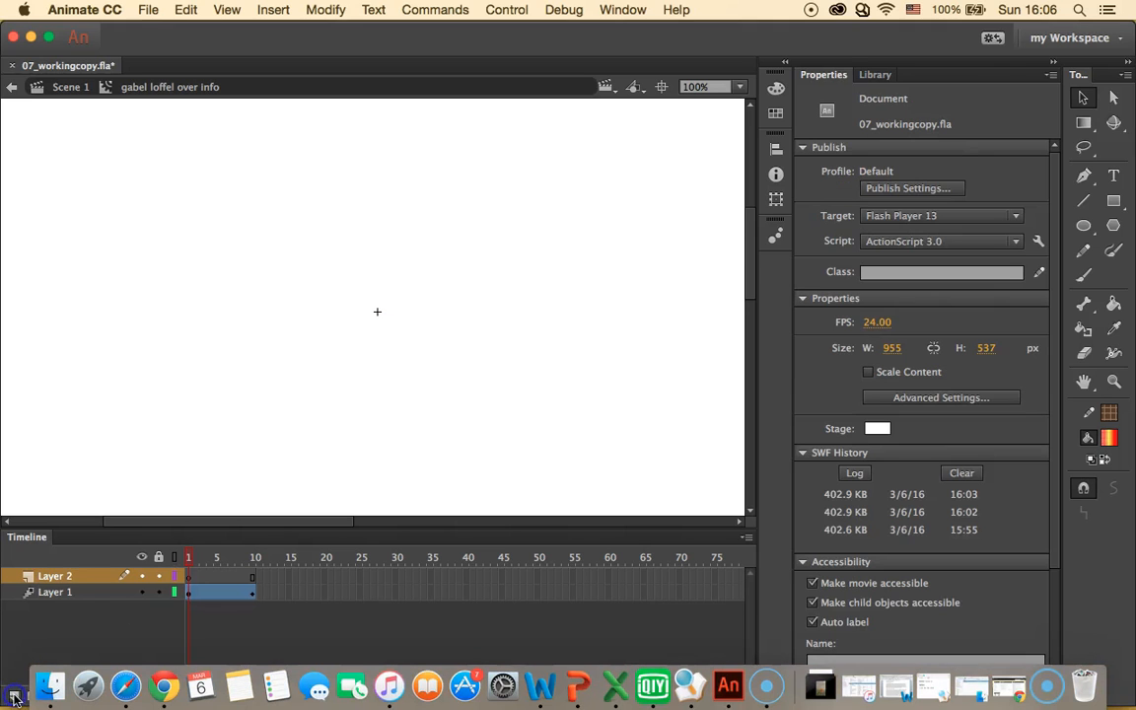
{"action": "double_click", "coordinate": [59, 578]}
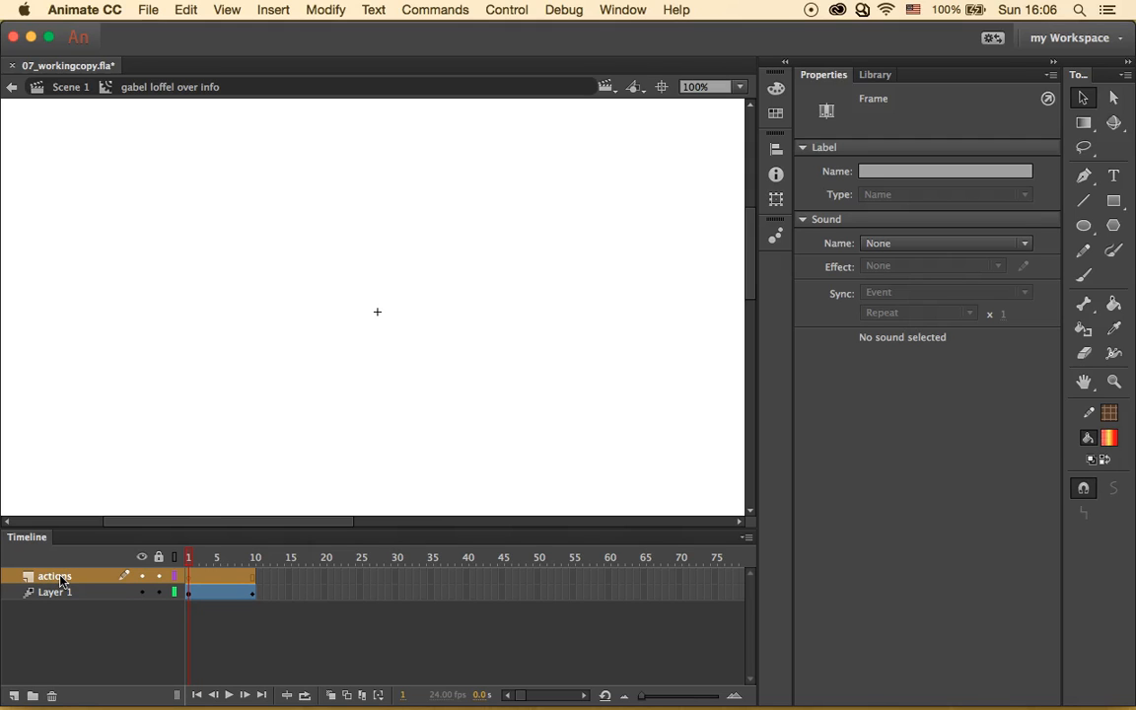
{"action": "left_click", "coordinate": [208, 583]}
Insert a keyframe at frame 10 of the actions layer, add the script stop(); to it and close the script editor.
{"action": "left_click", "coordinate": [253, 575]}
{"action": "right_click", "coordinate": [252, 574]}
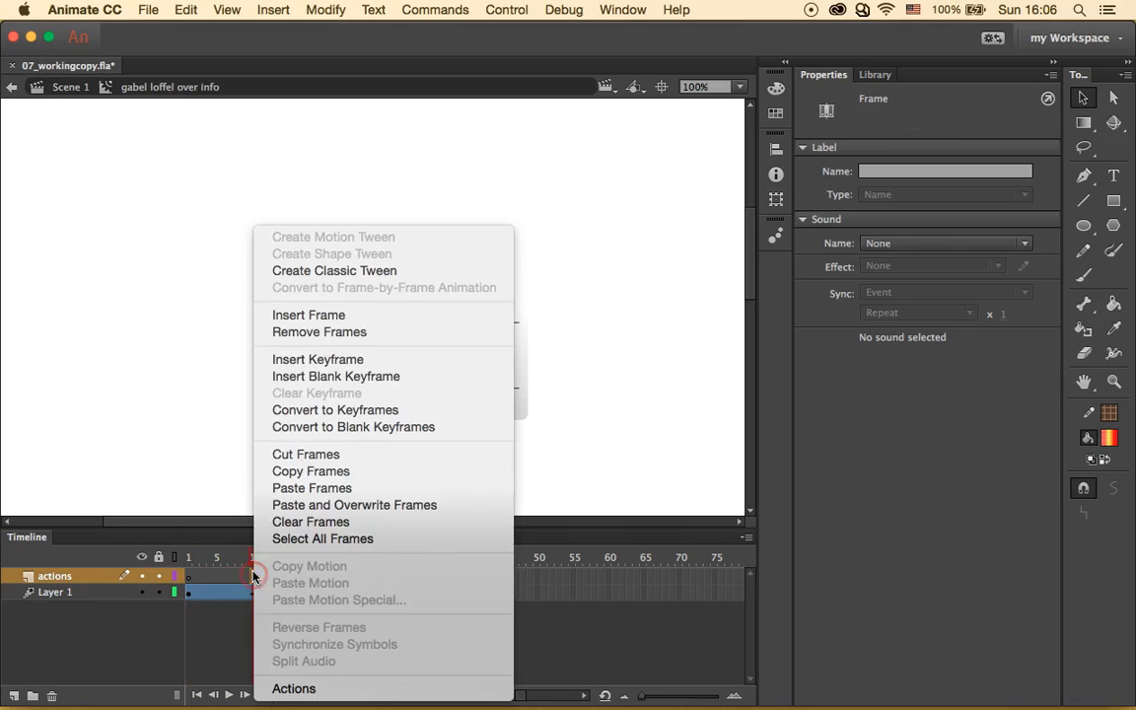
{"action": "left_click", "coordinate": [351, 359]}
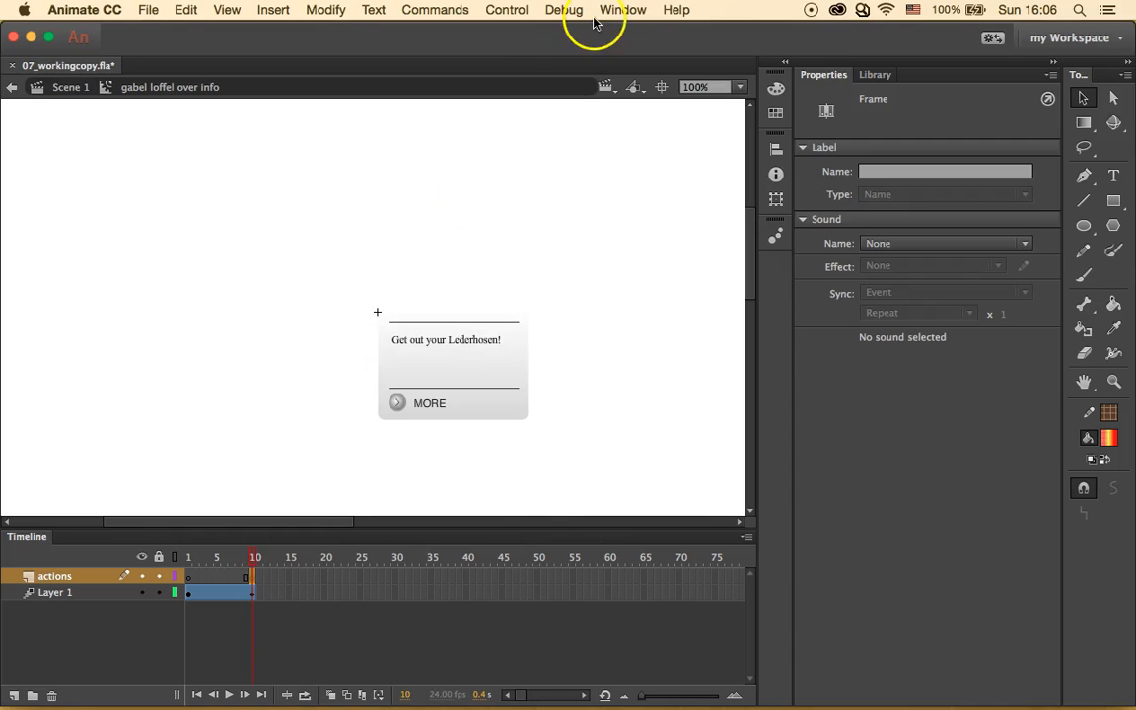
{"action": "left_click", "coordinate": [622, 9]}
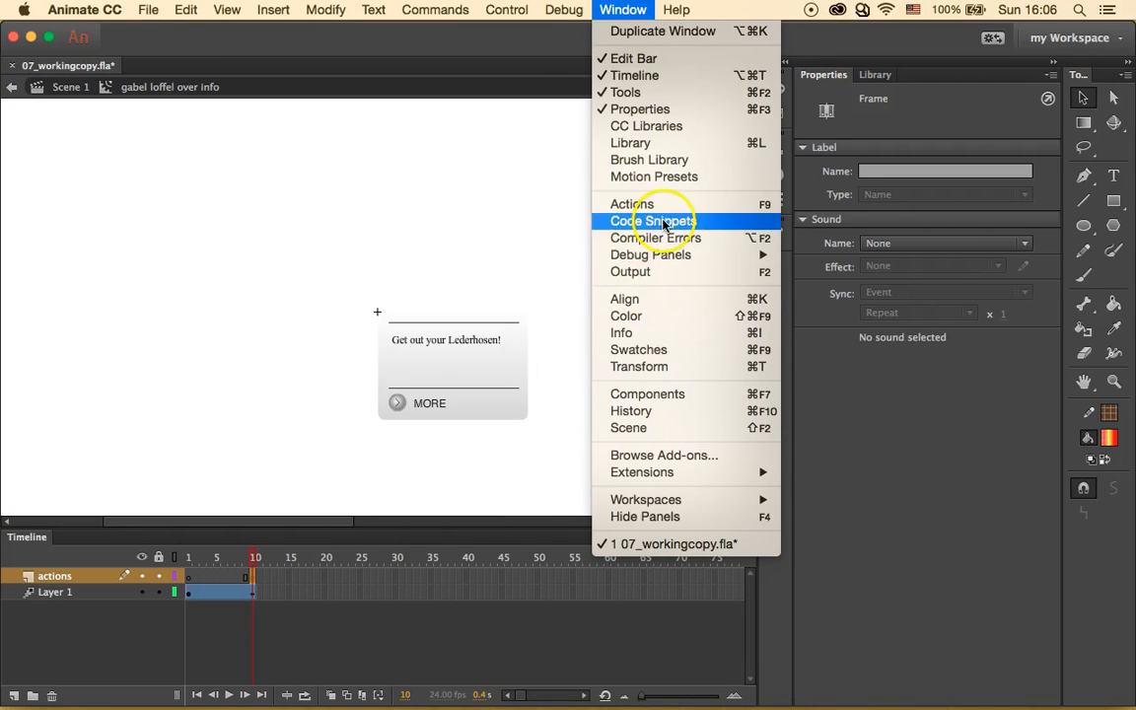
{"action": "left_click", "coordinate": [632, 205]}
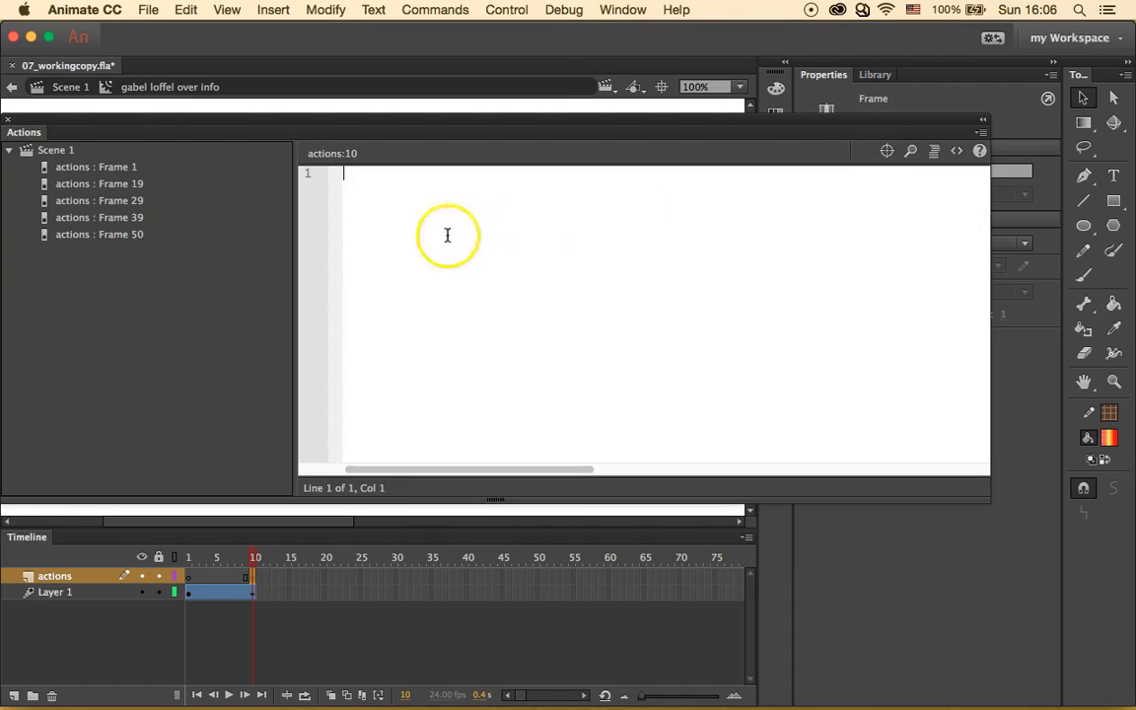
{"action": "left_click", "coordinate": [407, 215]}
{"action": "type", "text": "stop();"}
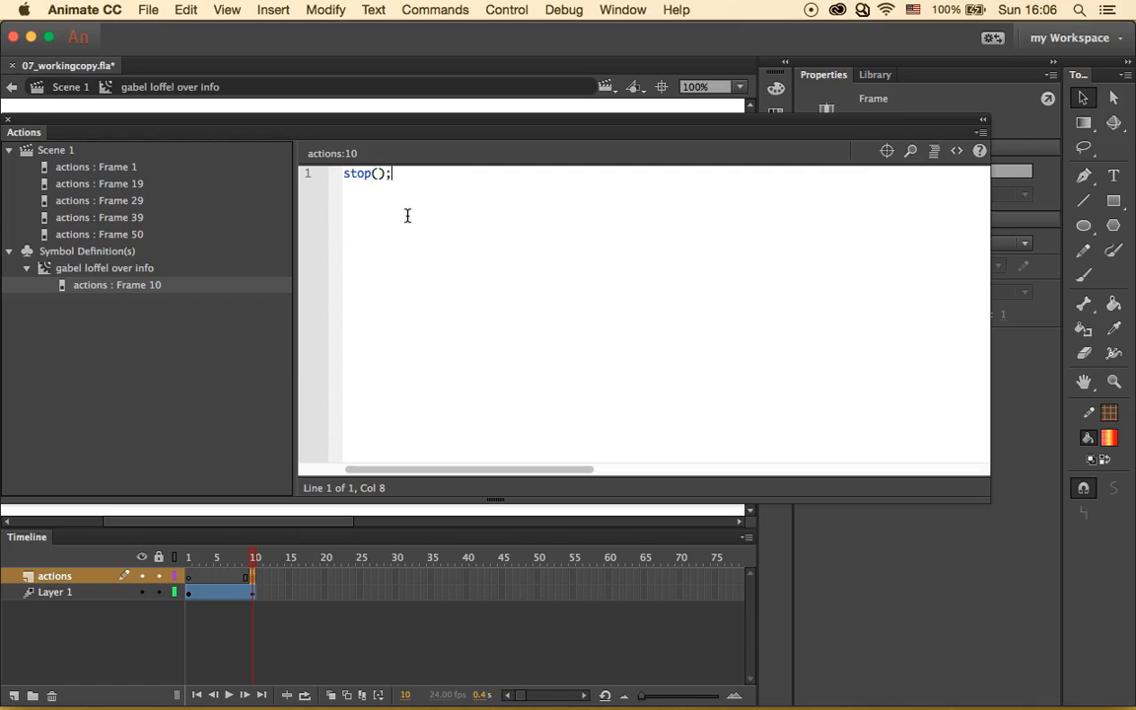
{"action": "left_click", "coordinate": [10, 120]}
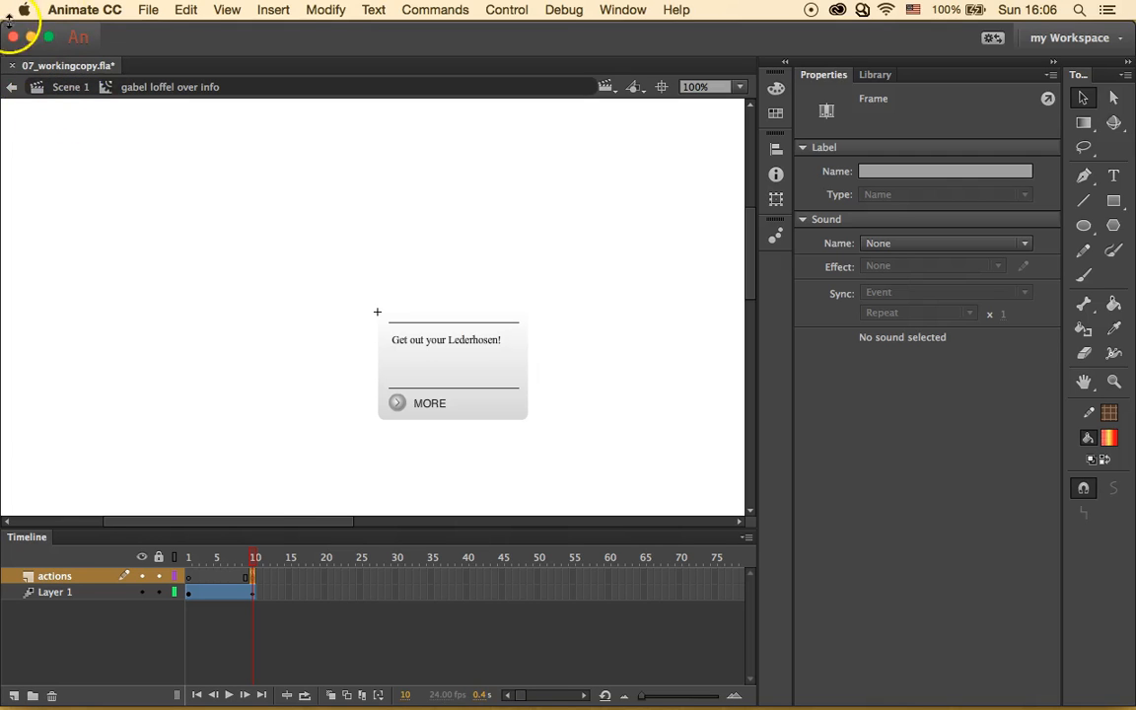
Return to Scene 1 and test the movie.
{"action": "left_click", "coordinate": [60, 87]}
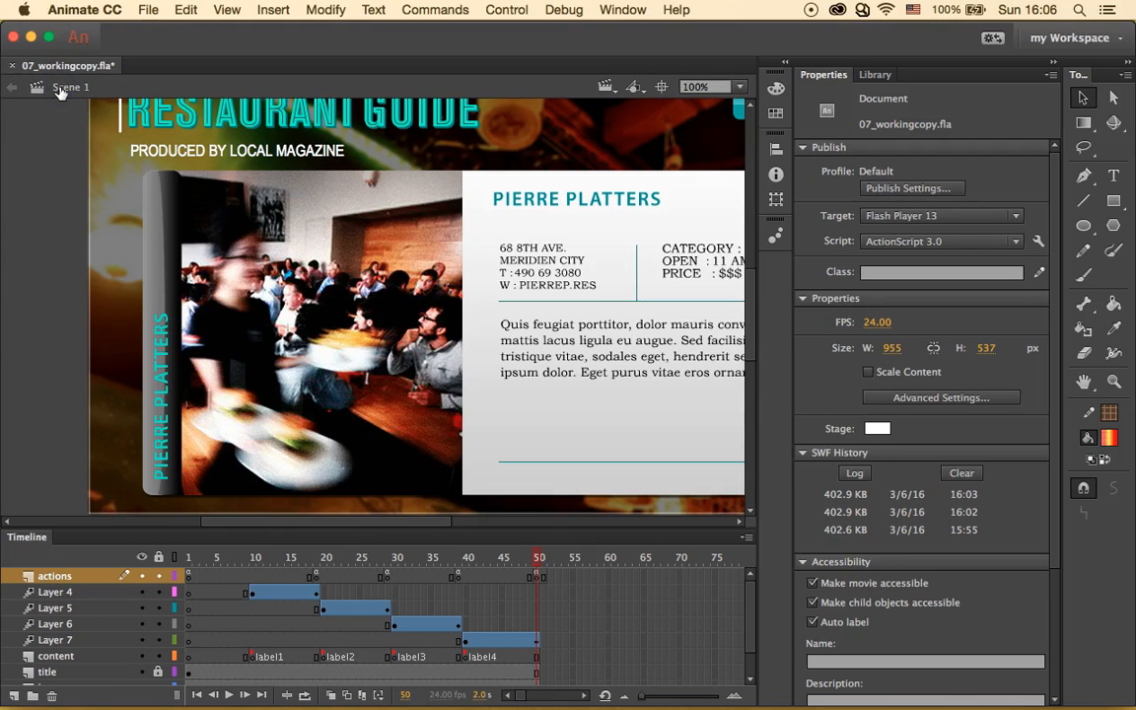
{"action": "left_click", "coordinate": [506, 9]}
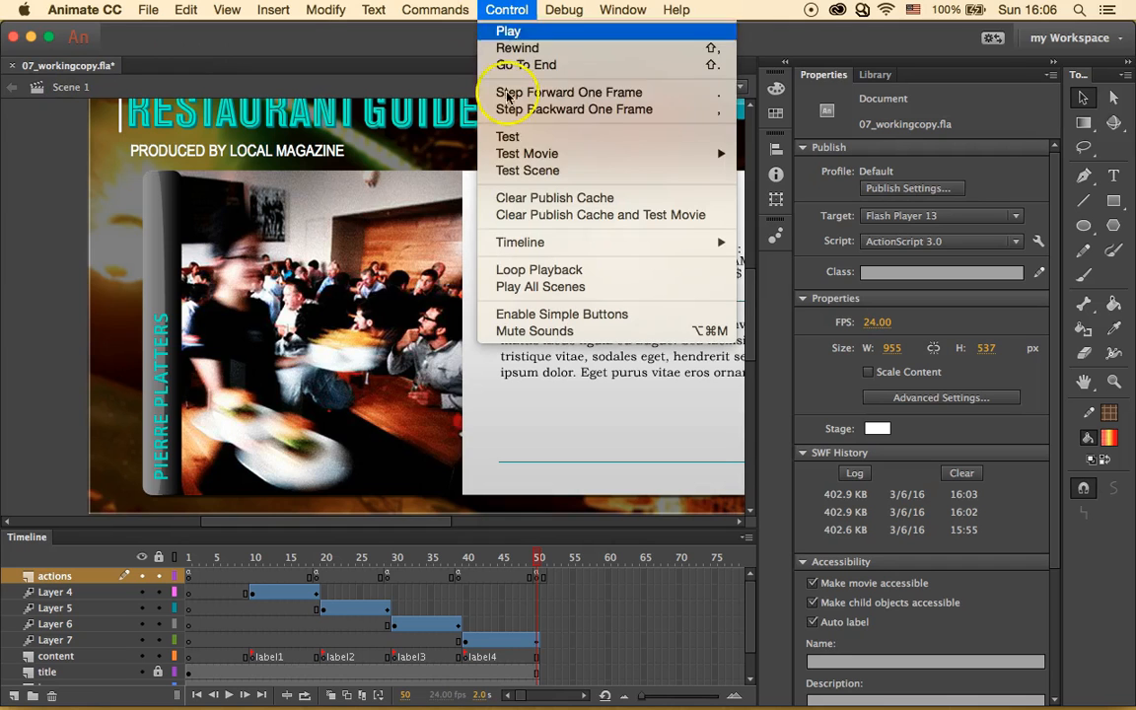
{"action": "left_click", "coordinate": [522, 136]}
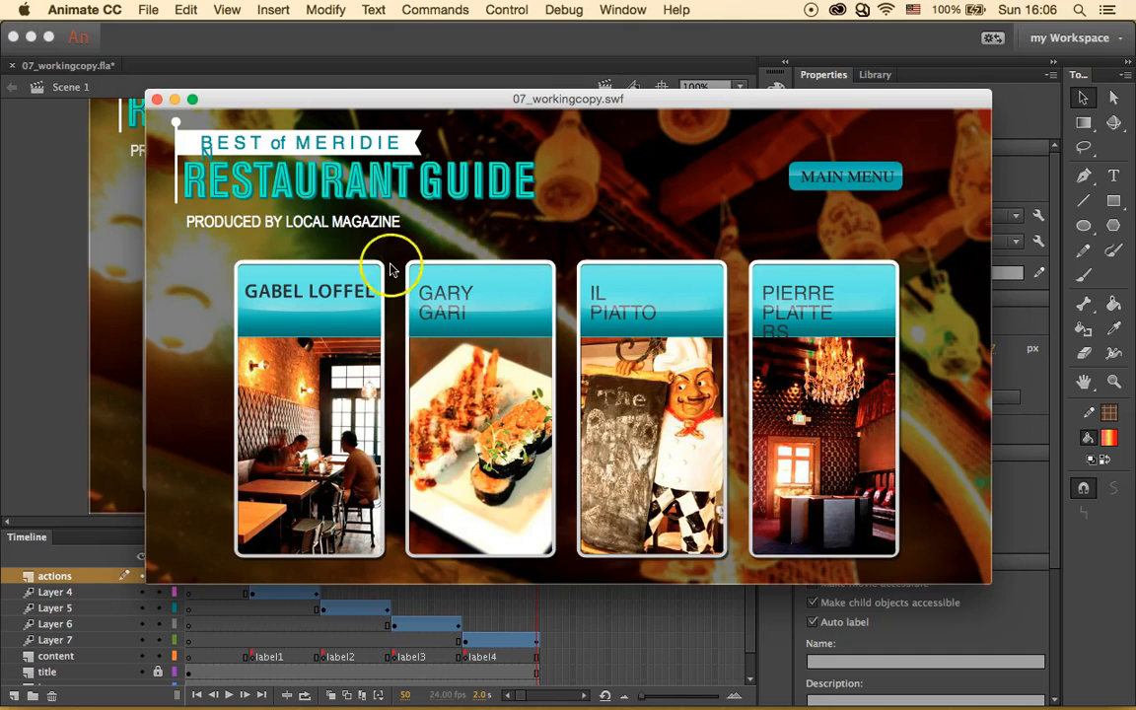
Check the rollover previews of the Gary Gari and Gabel Loffel buttons in the test movie, and close it.
{"action": "mouse_move", "coordinate": [474, 357]}
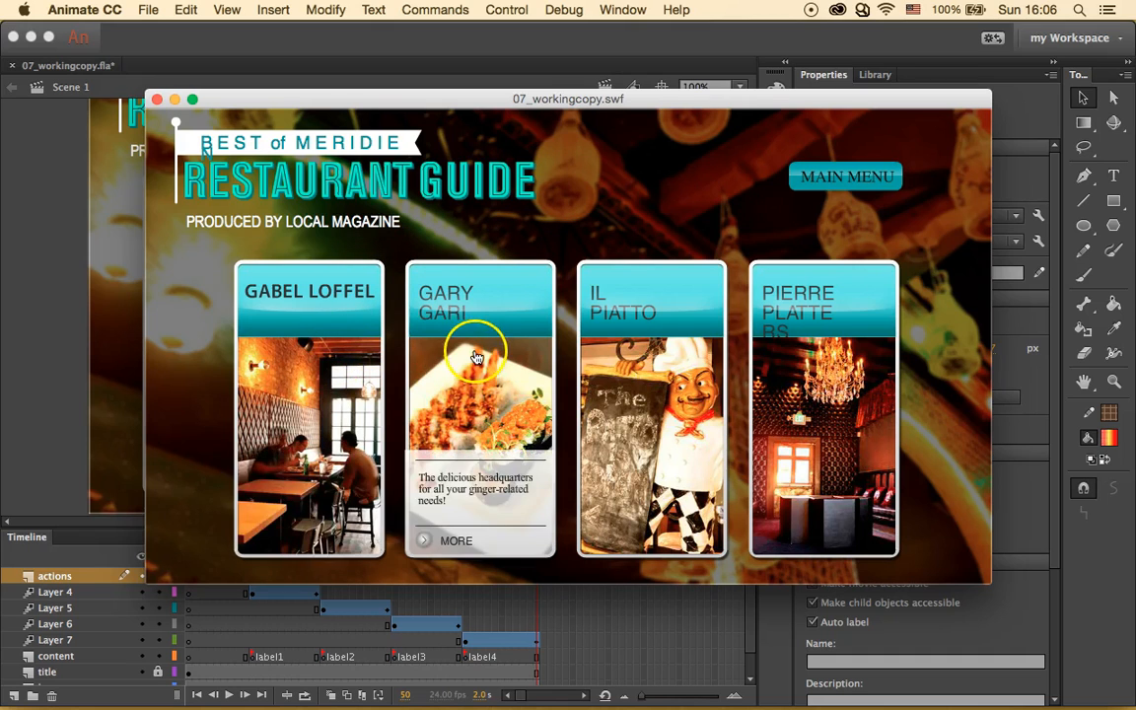
{"action": "mouse_move", "coordinate": [271, 329]}
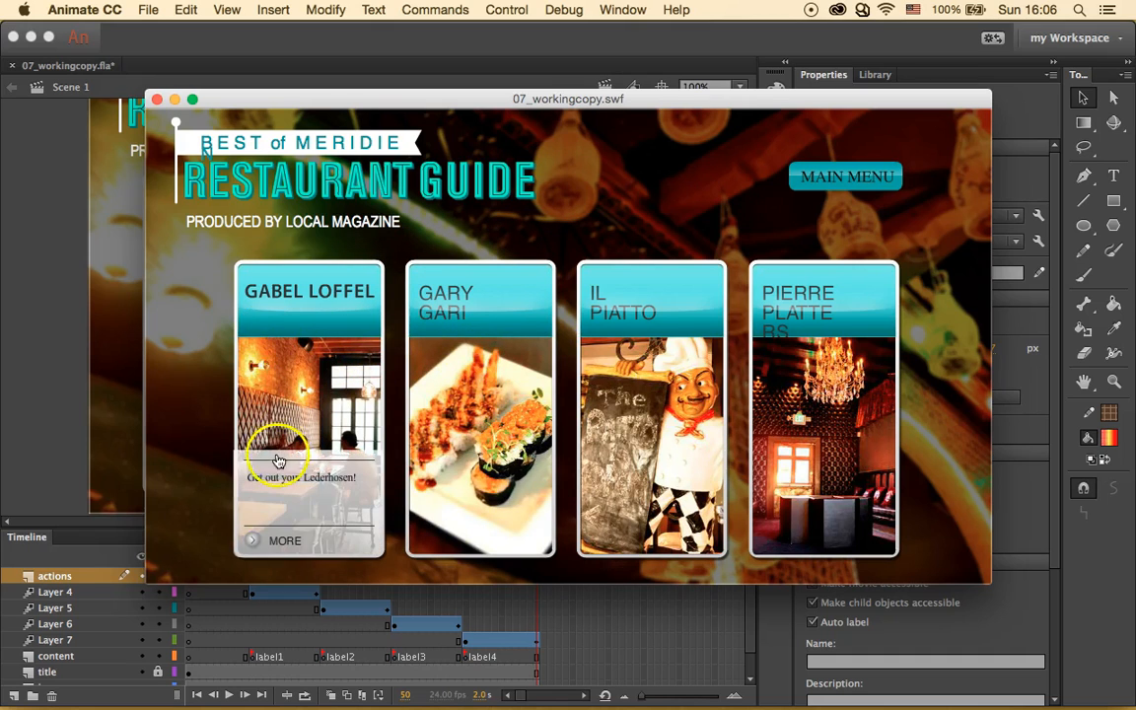
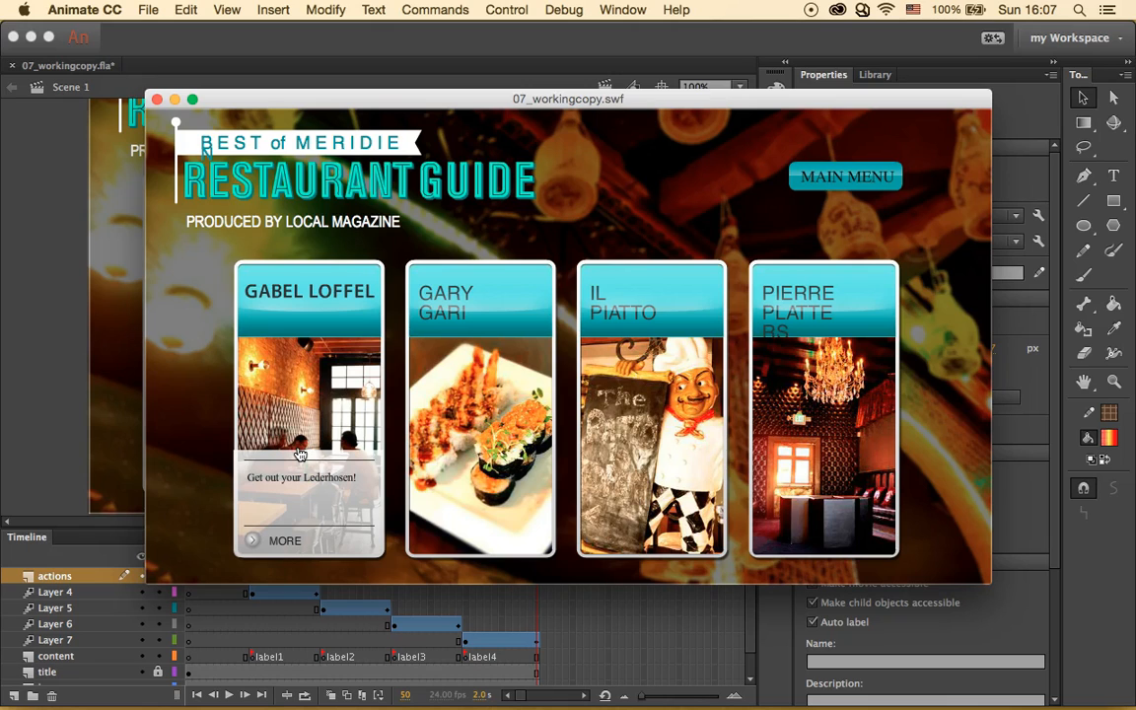
{"action": "left_click", "coordinate": [157, 100]}
Open the gary gari over info symbol for editing and create a motion tween from all its contents, allowing conversion to a symbol.
{"action": "left_click", "coordinate": [874, 74]}
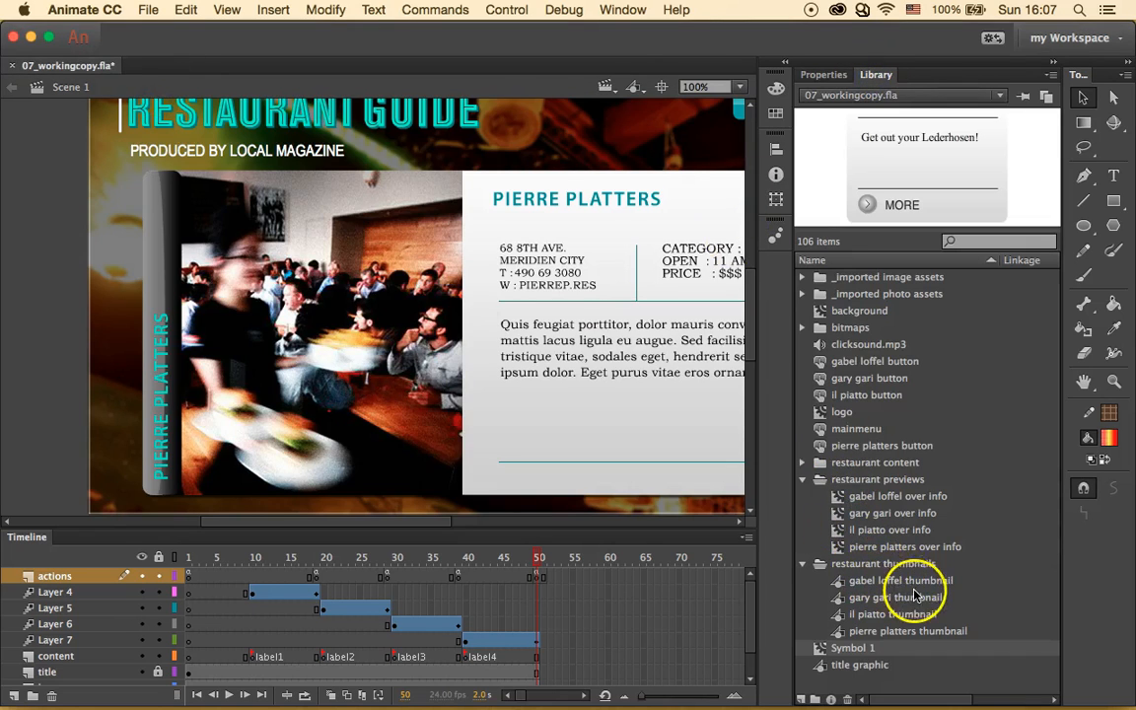
{"action": "left_click", "coordinate": [872, 513]}
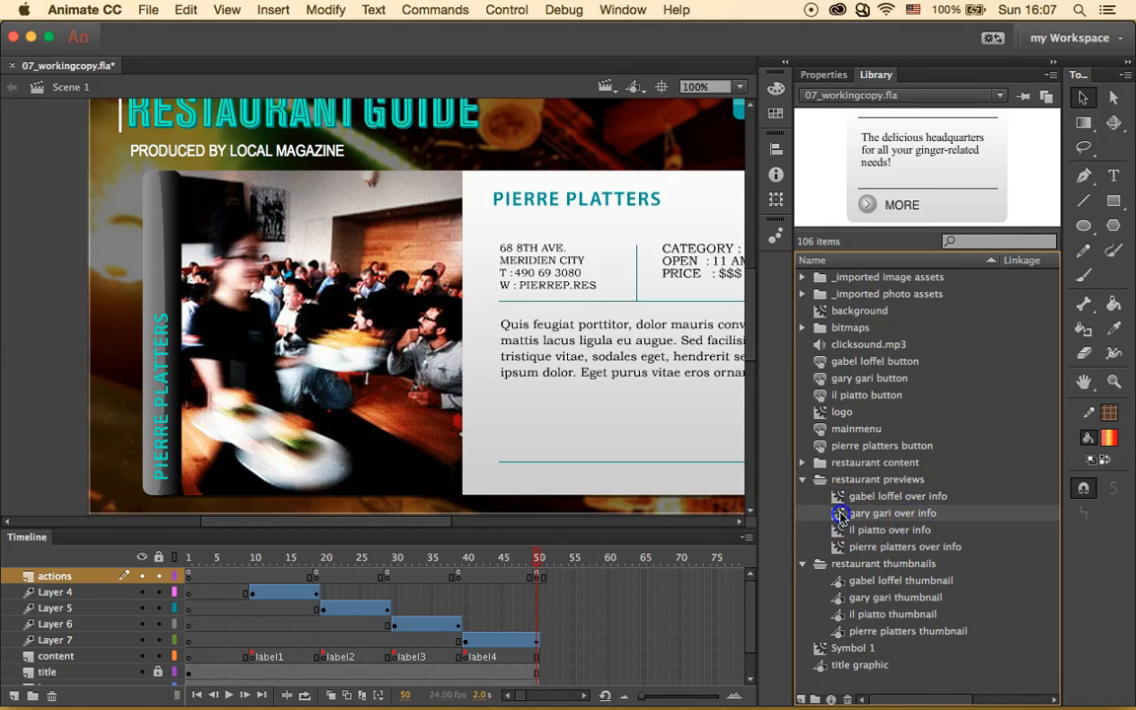
{"action": "double_click", "coordinate": [831, 513]}
{"action": "left_click_drag", "start_coordinate": [289, 254], "coordinate": [601, 457]}
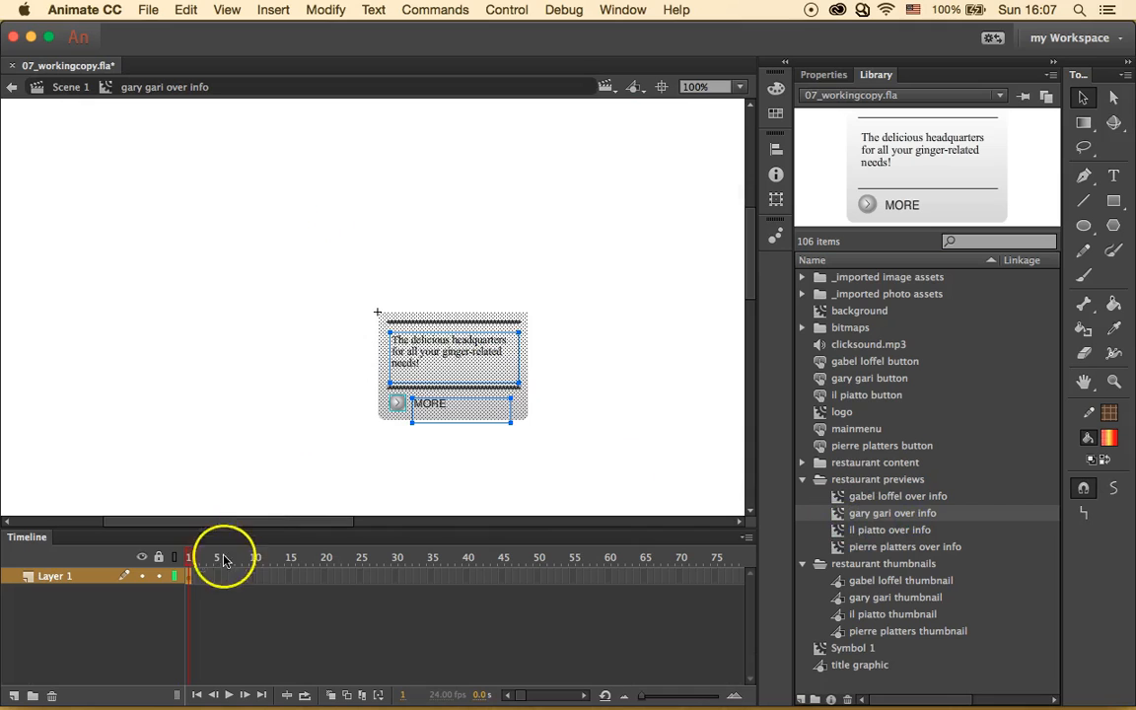
{"action": "right_click", "coordinate": [449, 360]}
{"action": "left_click", "coordinate": [558, 227]}
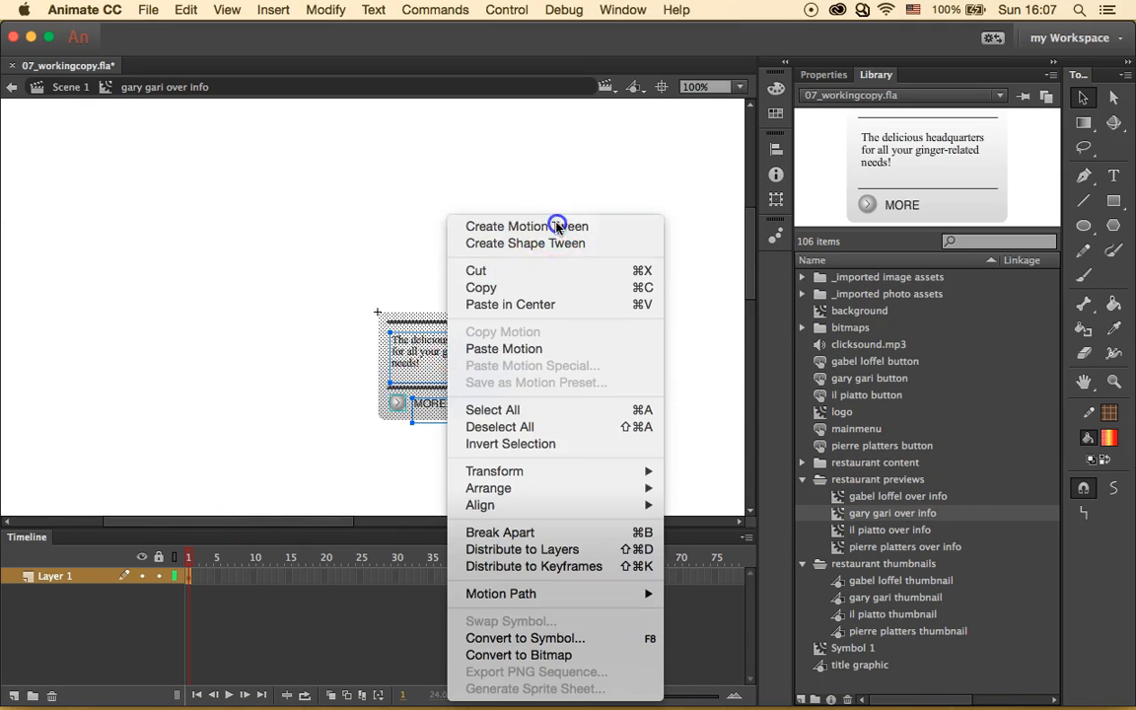
{"action": "left_click", "coordinate": [722, 386]}
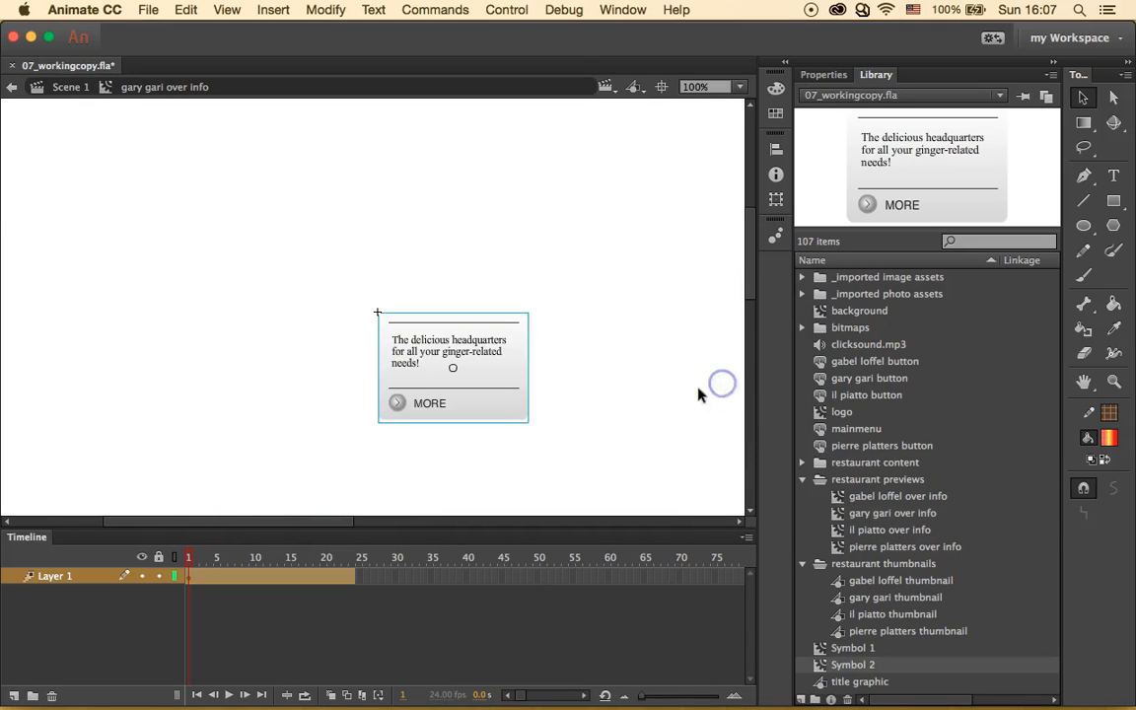
Shorten the gary gari over info tween on Layer 1 so that it ends at frame 10.
{"action": "left_click", "coordinate": [355, 580]}
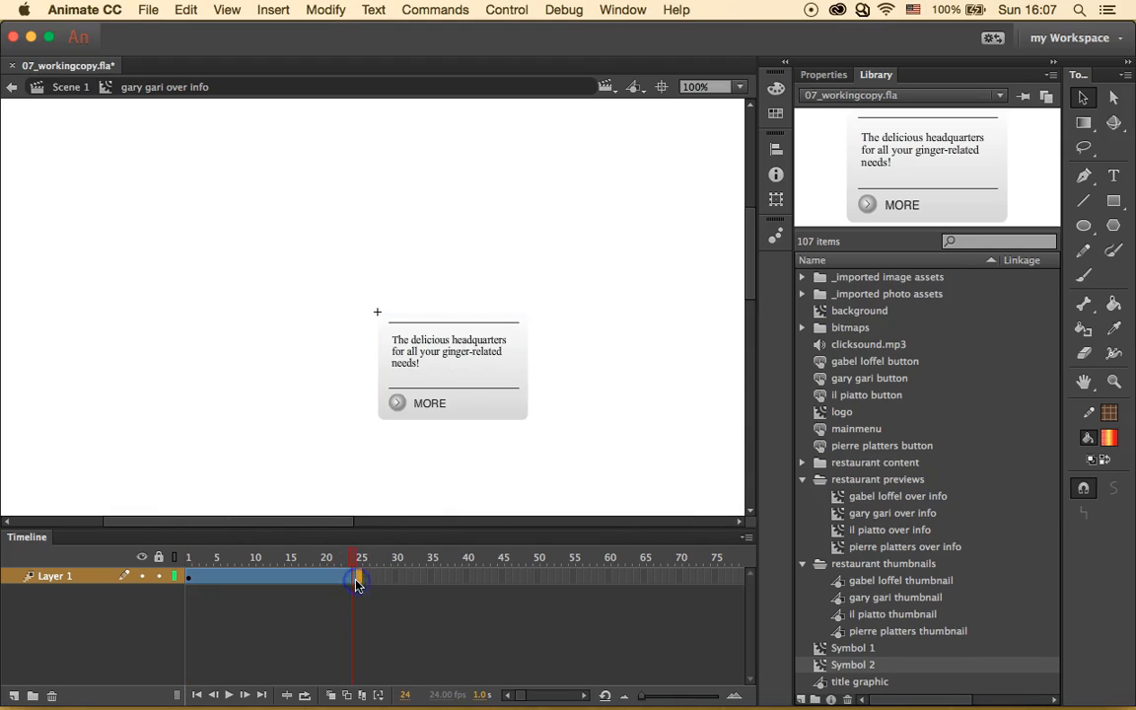
{"action": "left_click", "coordinate": [350, 581]}
{"action": "left_click_drag", "start_coordinate": [357, 584], "coordinate": [253, 580]}
At frame 1, give the gary gari preview instance an Alpha color effect of 0%.
{"action": "left_click", "coordinate": [190, 578]}
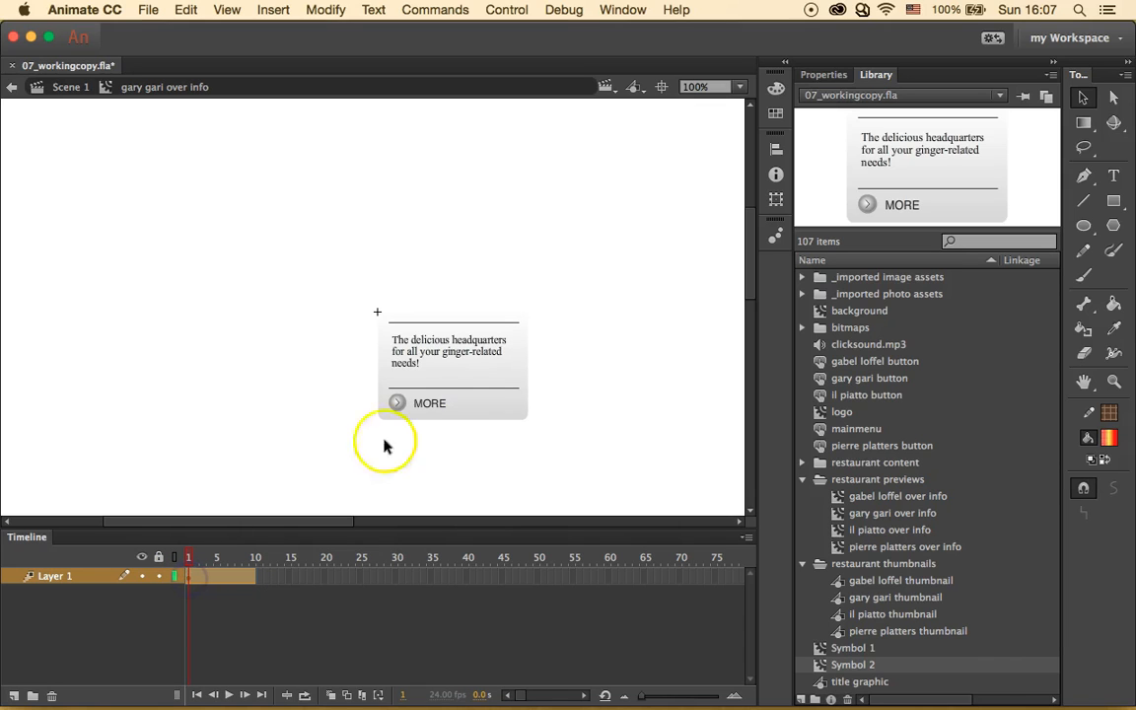
{"action": "left_click", "coordinate": [455, 398]}
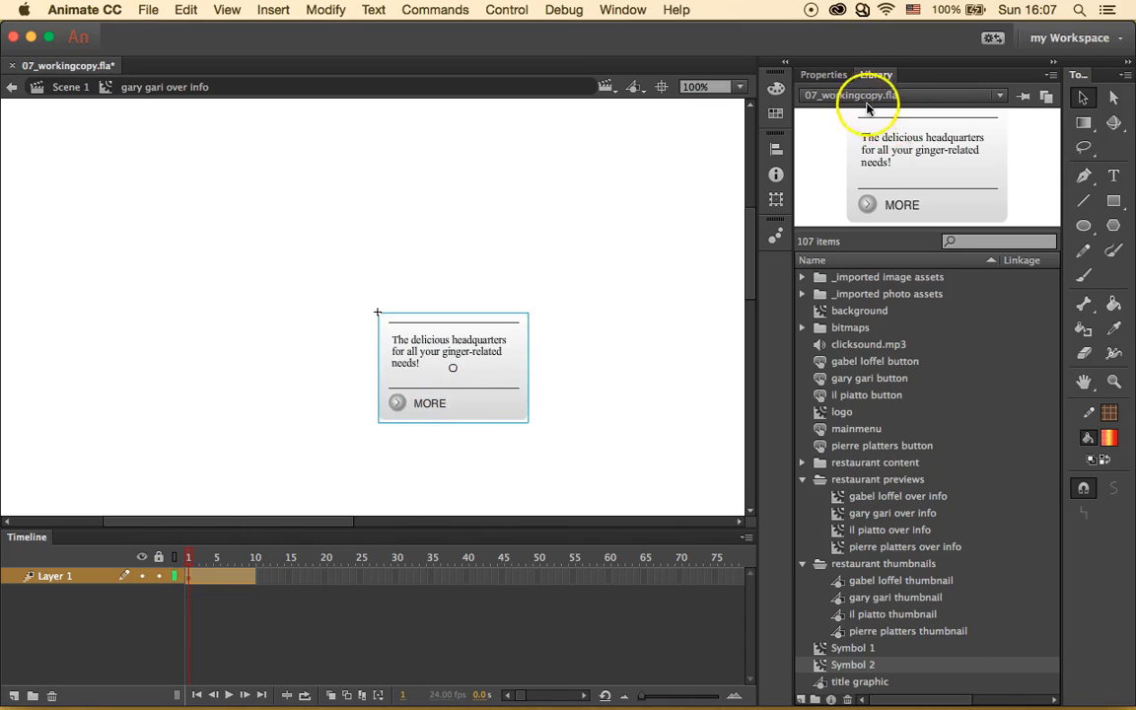
{"action": "left_click", "coordinate": [838, 76]}
{"action": "left_click", "coordinate": [957, 430]}
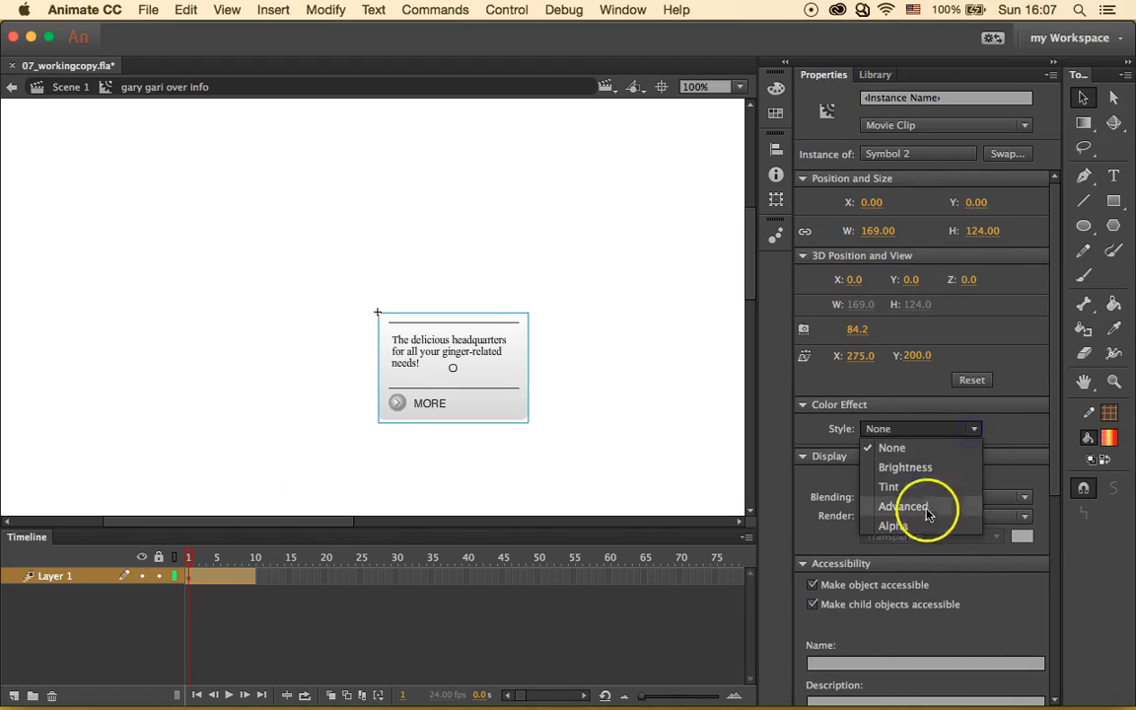
{"action": "left_click", "coordinate": [917, 526]}
{"action": "left_click_drag", "start_coordinate": [976, 457], "coordinate": [833, 457]}
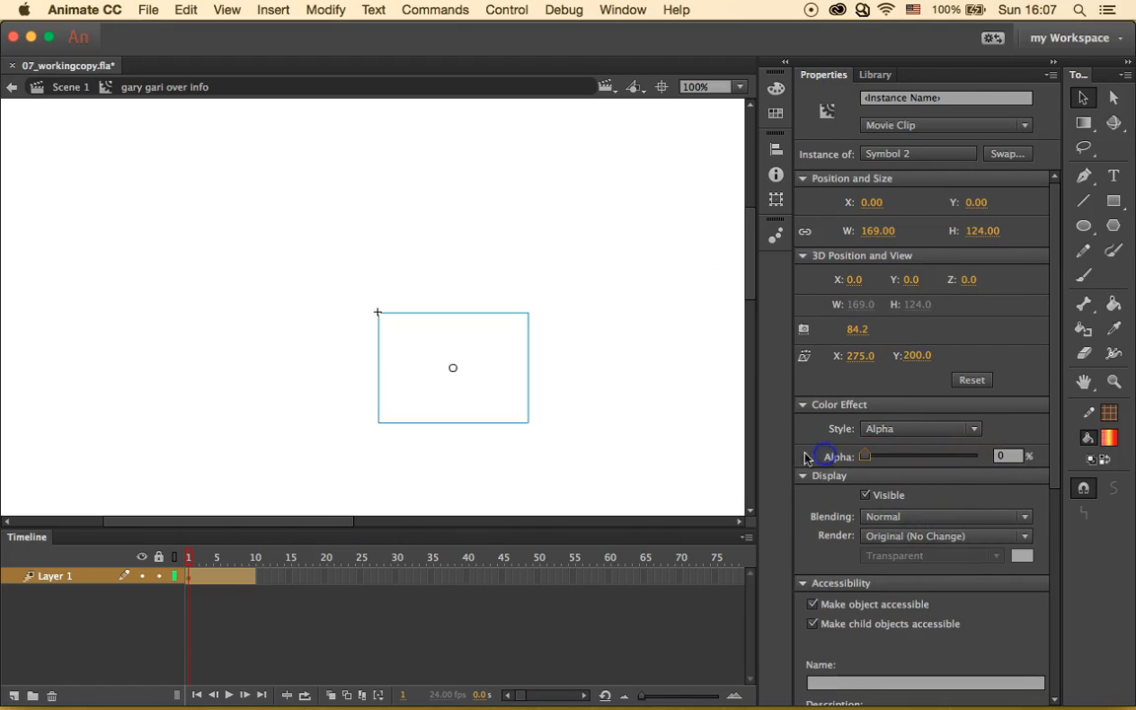
At frame 10, set the gary gari preview instance's alpha to 100%, scrub through the fade and return to Scene 1.
{"action": "left_click", "coordinate": [250, 559]}
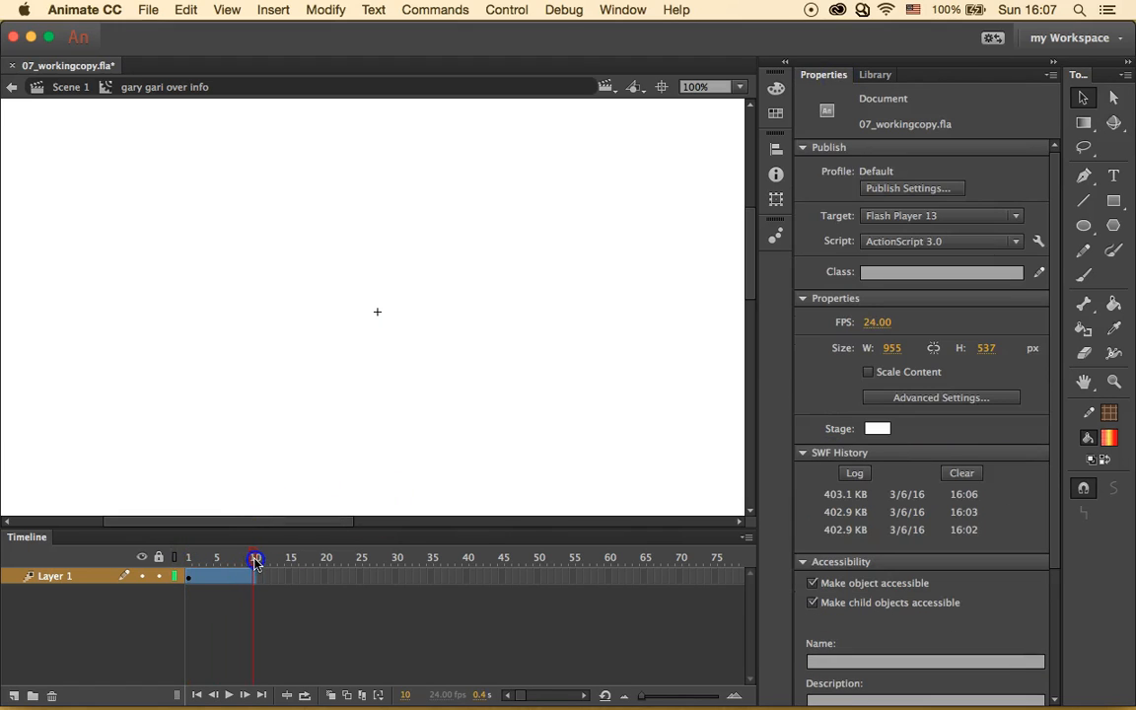
{"action": "left_click", "coordinate": [406, 374]}
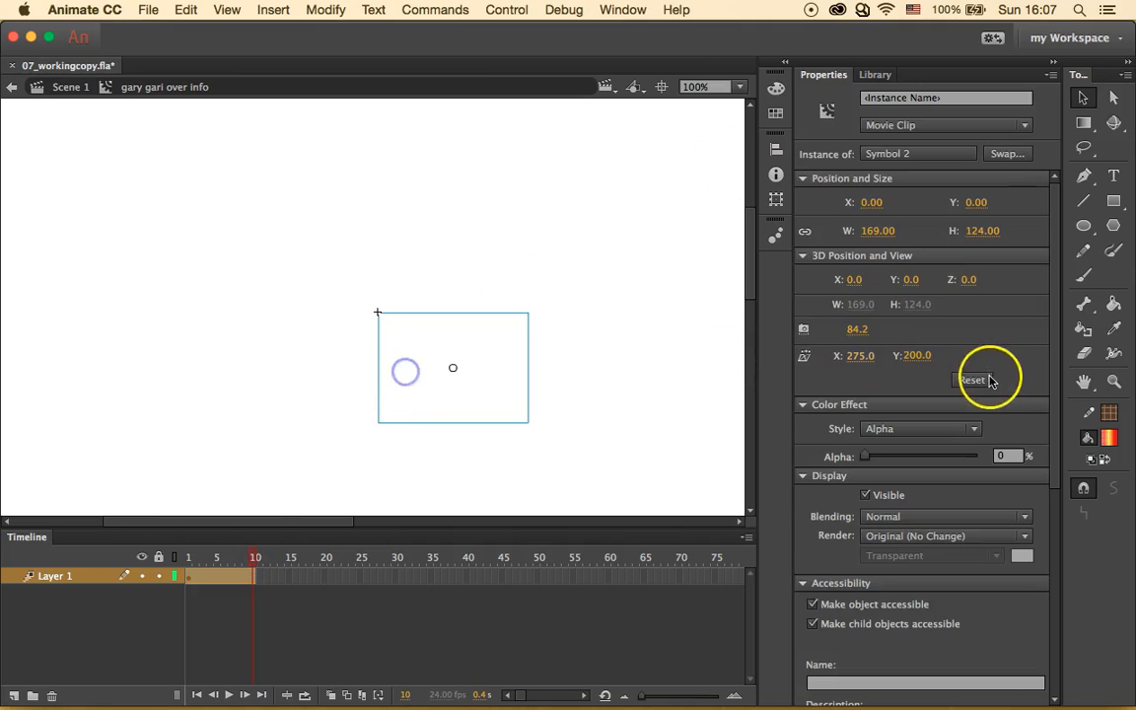
{"action": "left_click_drag", "start_coordinate": [868, 457], "coordinate": [1003, 456]}
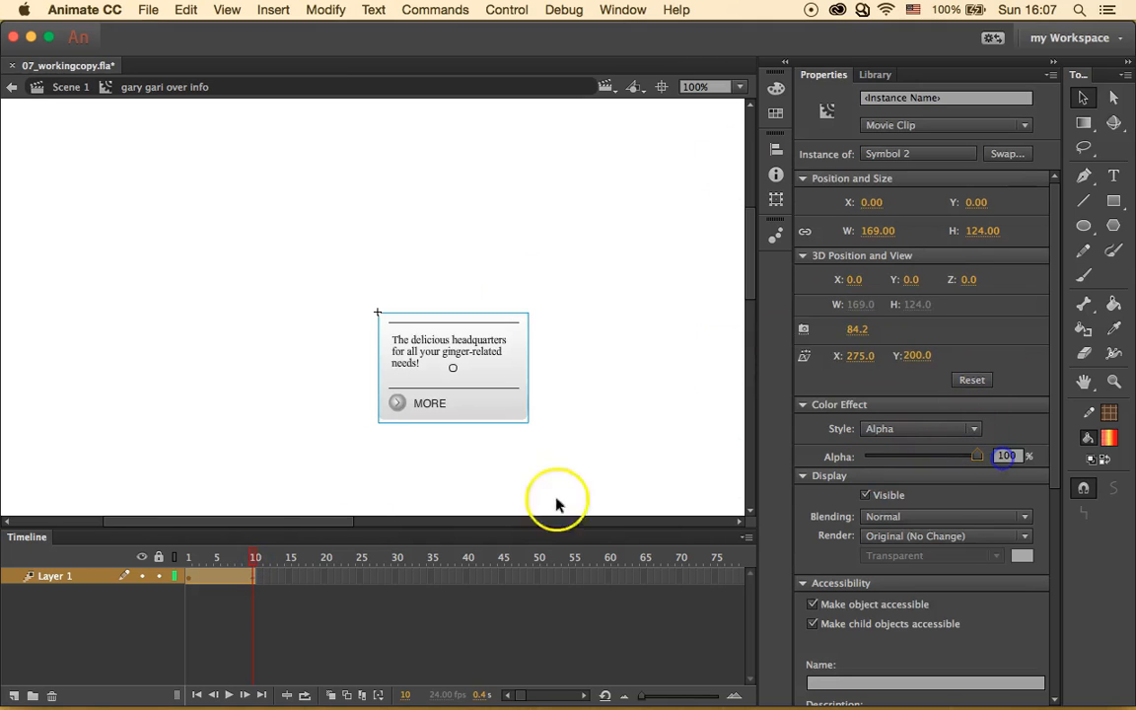
{"action": "left_click_drag", "start_coordinate": [205, 559], "coordinate": [289, 564]}
{"action": "left_click", "coordinate": [67, 89]}
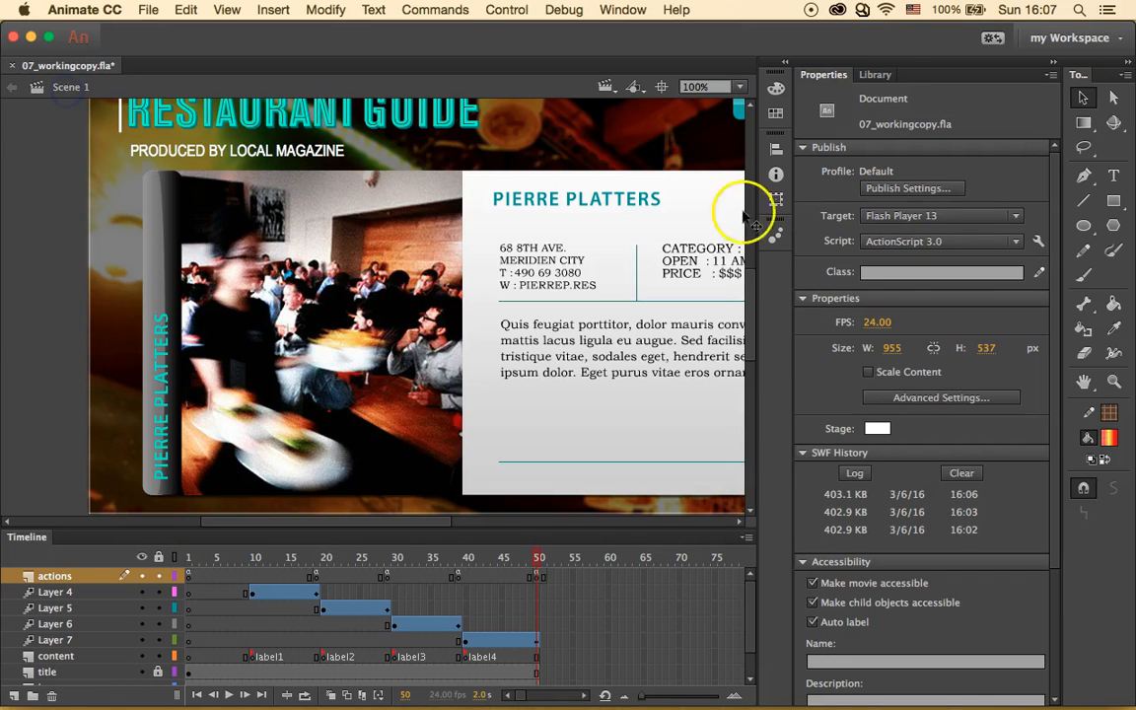
Open the il piatto over info symbol, create a motion tween from all its contents and shorten the tween to 10 frames.
{"action": "left_click", "coordinate": [875, 74]}
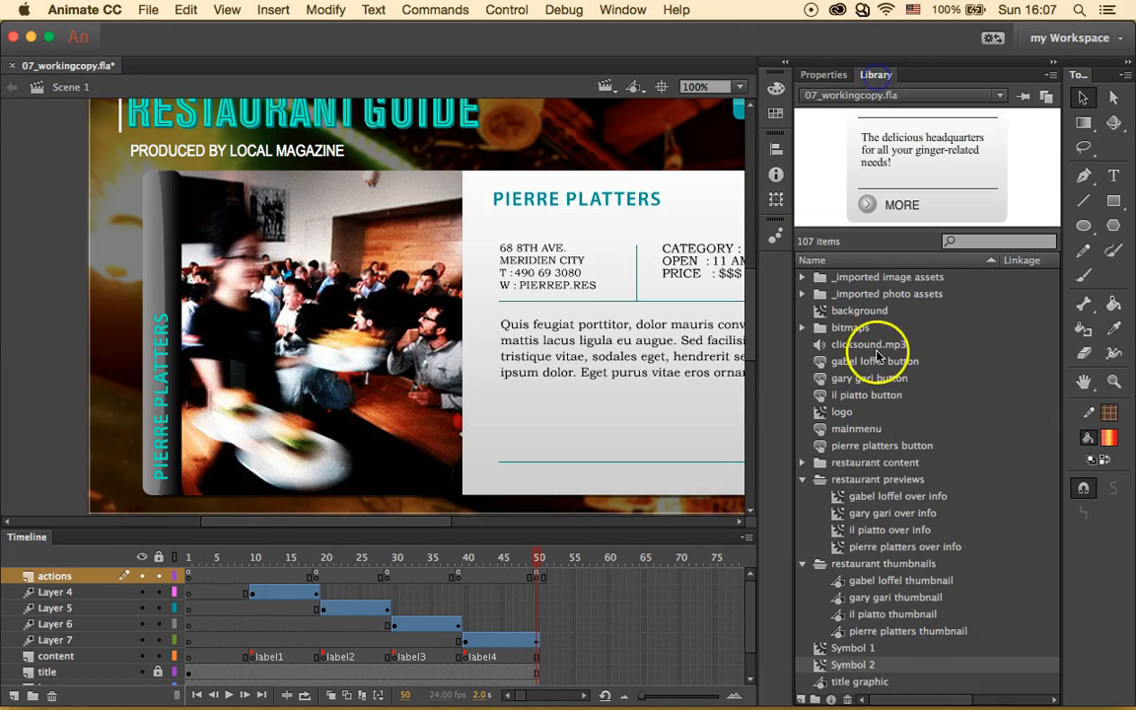
{"action": "double_click", "coordinate": [899, 531]}
{"action": "double_click", "coordinate": [837, 529]}
{"action": "left_click_drag", "start_coordinate": [292, 287], "coordinate": [620, 481]}
{"action": "right_click", "coordinate": [490, 394]}
{"action": "left_click", "coordinate": [578, 225]}
{"action": "left_click", "coordinate": [726, 391]}
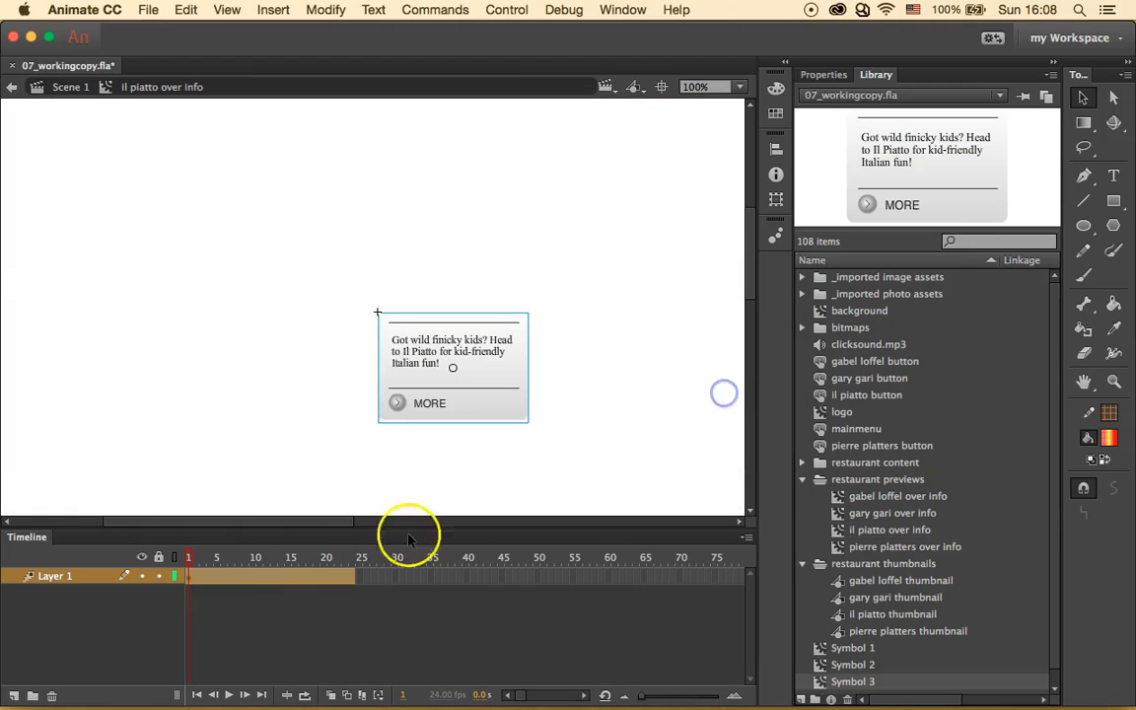
{"action": "left_click_drag", "start_coordinate": [353, 580], "coordinate": [159, 553]}
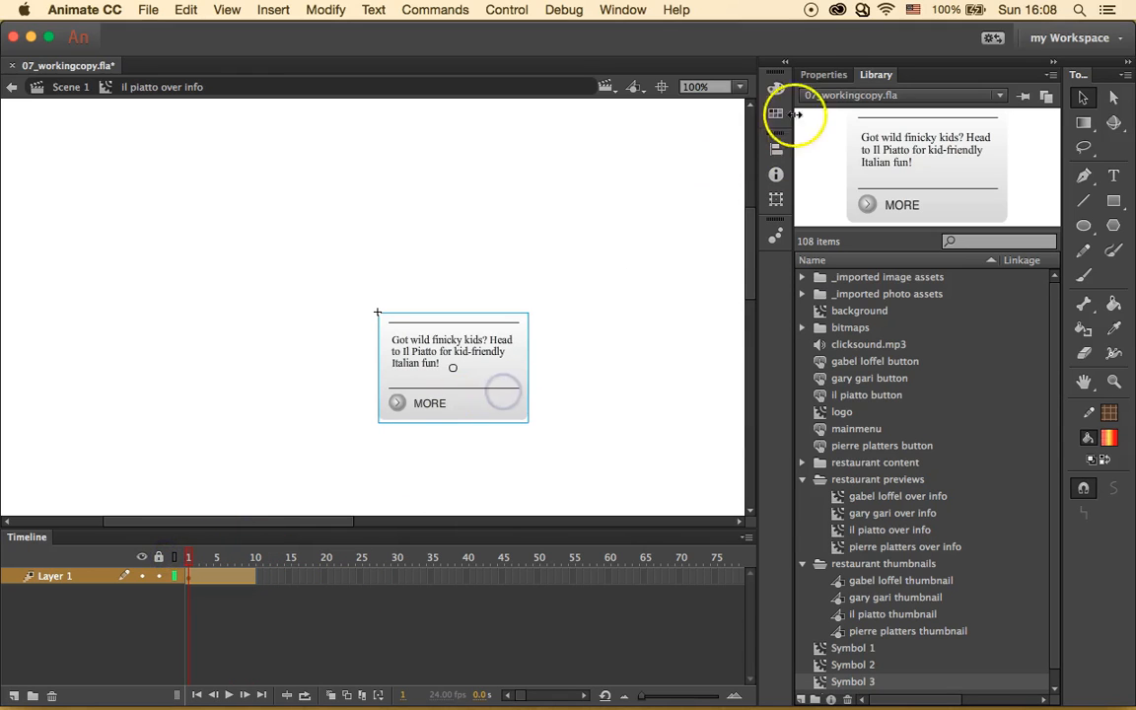
At frame 1, give the il piatto preview instance an Alpha color effect of 0%.
{"action": "left_click", "coordinate": [822, 74]}
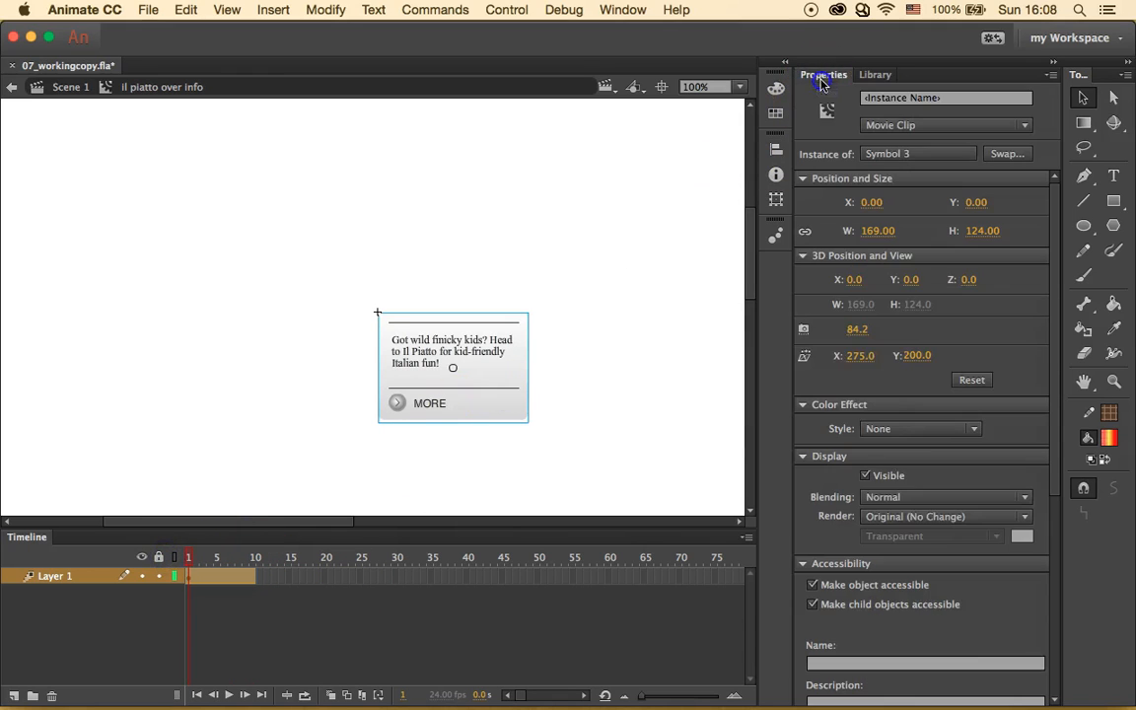
{"action": "left_click", "coordinate": [957, 431]}
{"action": "left_click", "coordinate": [945, 525]}
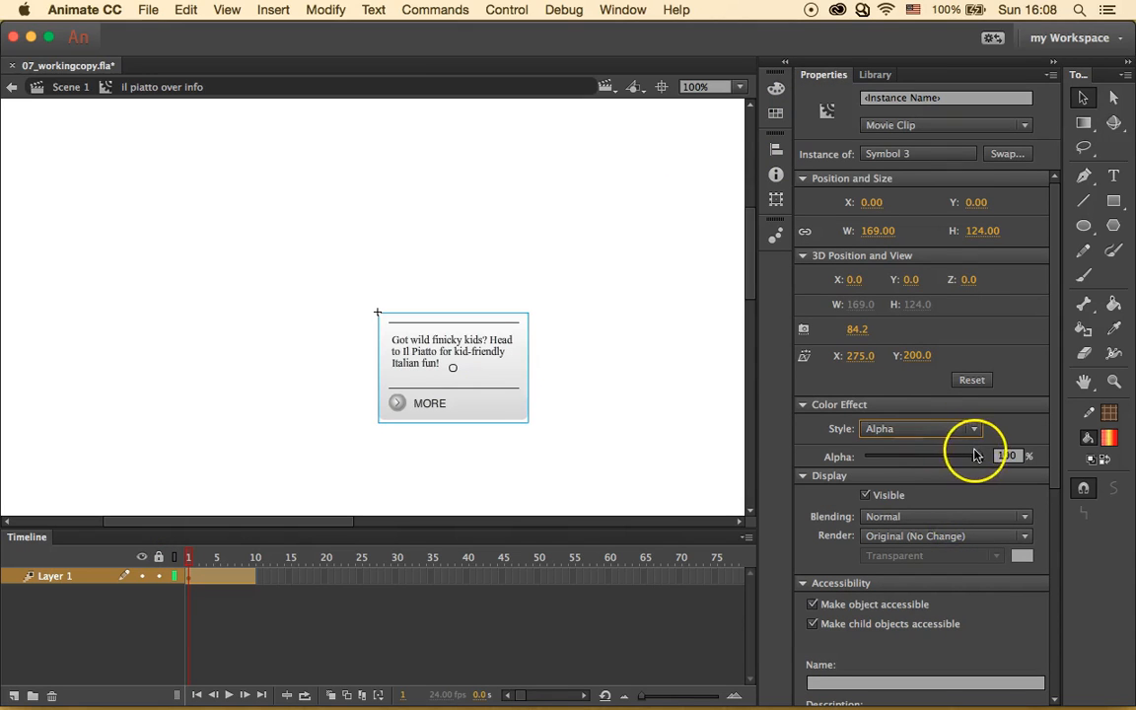
{"action": "left_click_drag", "start_coordinate": [976, 455], "coordinate": [865, 456]}
At frame 10, set the il piatto preview instance's alpha to 100% and return to Scene 1.
{"action": "left_click", "coordinate": [190, 560]}
{"action": "left_click_drag", "start_coordinate": [190, 564], "coordinate": [253, 562]}
{"action": "left_click", "coordinate": [437, 403]}
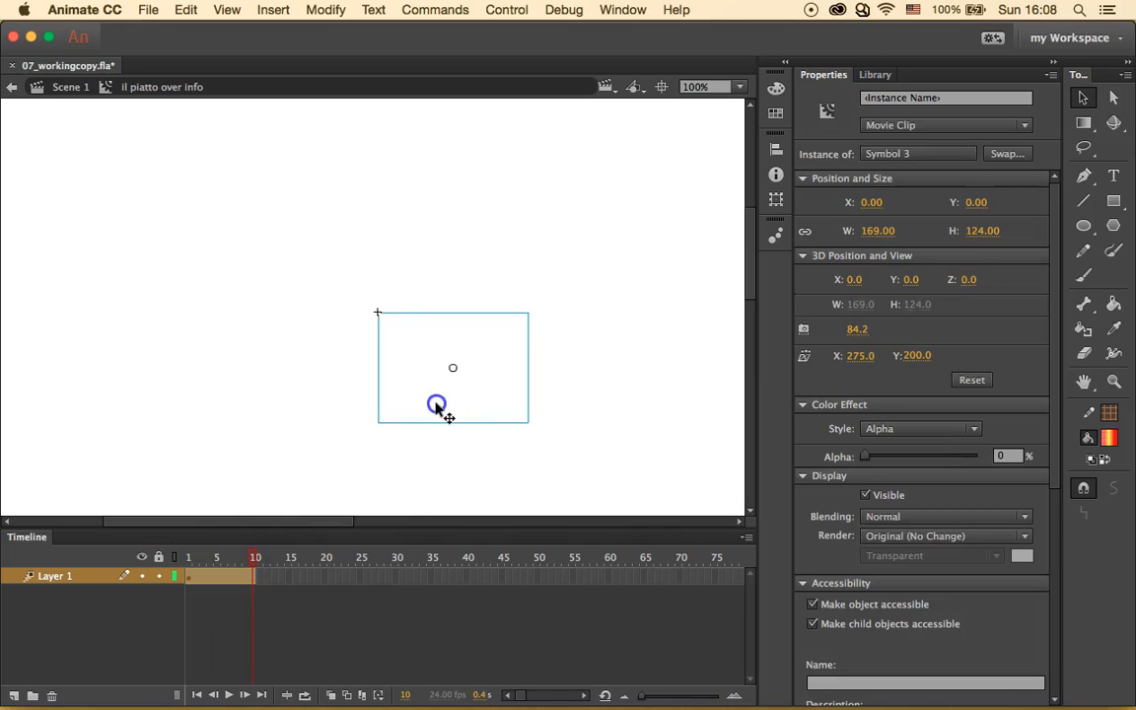
{"action": "left_click_drag", "start_coordinate": [863, 457], "coordinate": [1038, 456]}
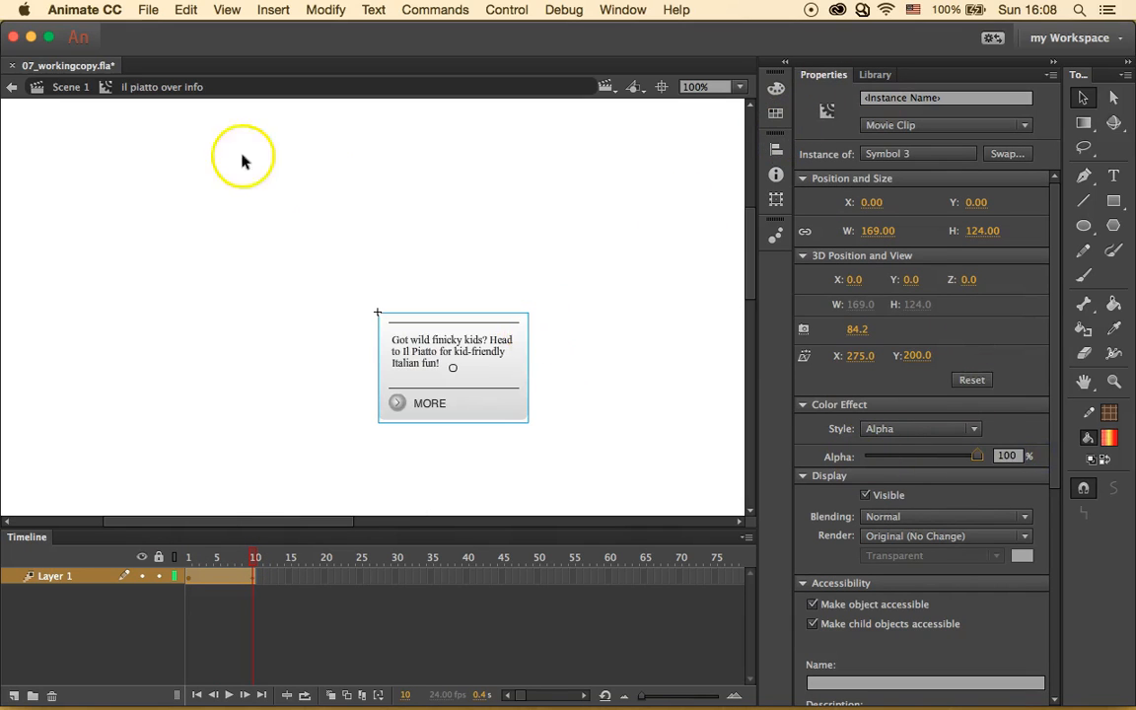
{"action": "left_click", "coordinate": [39, 87]}
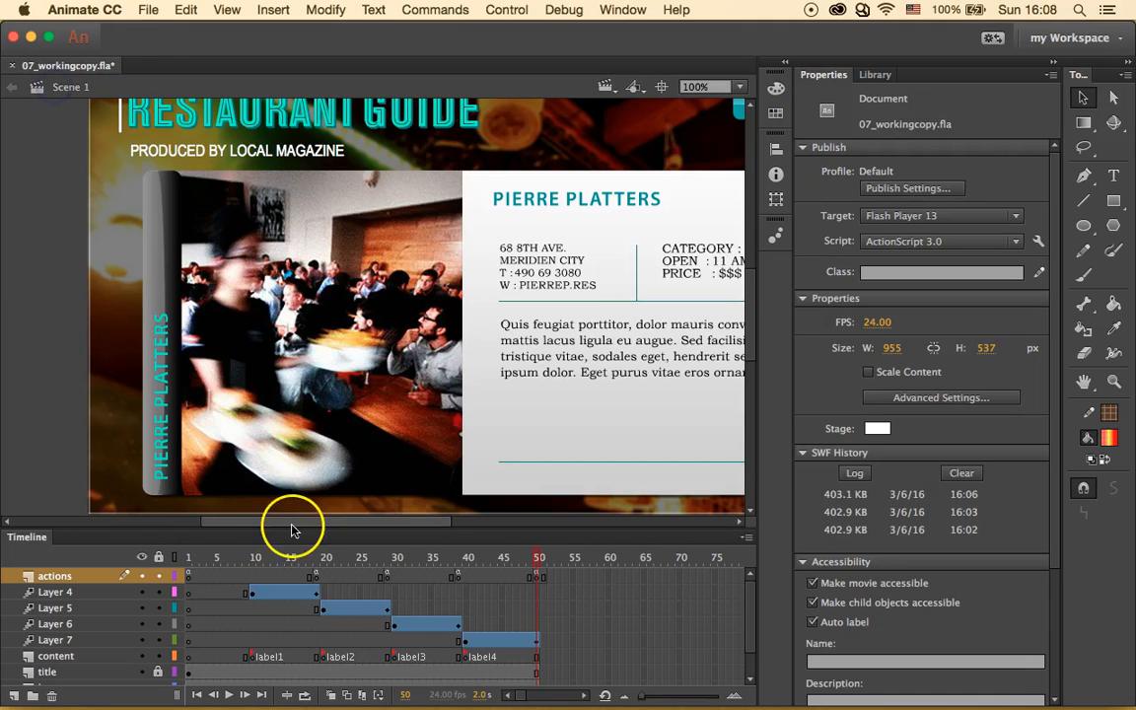
Open the pierre platters over info symbol, create a motion tween from all its contents and shorten the tween to 10 frames.
{"action": "left_click", "coordinate": [875, 75]}
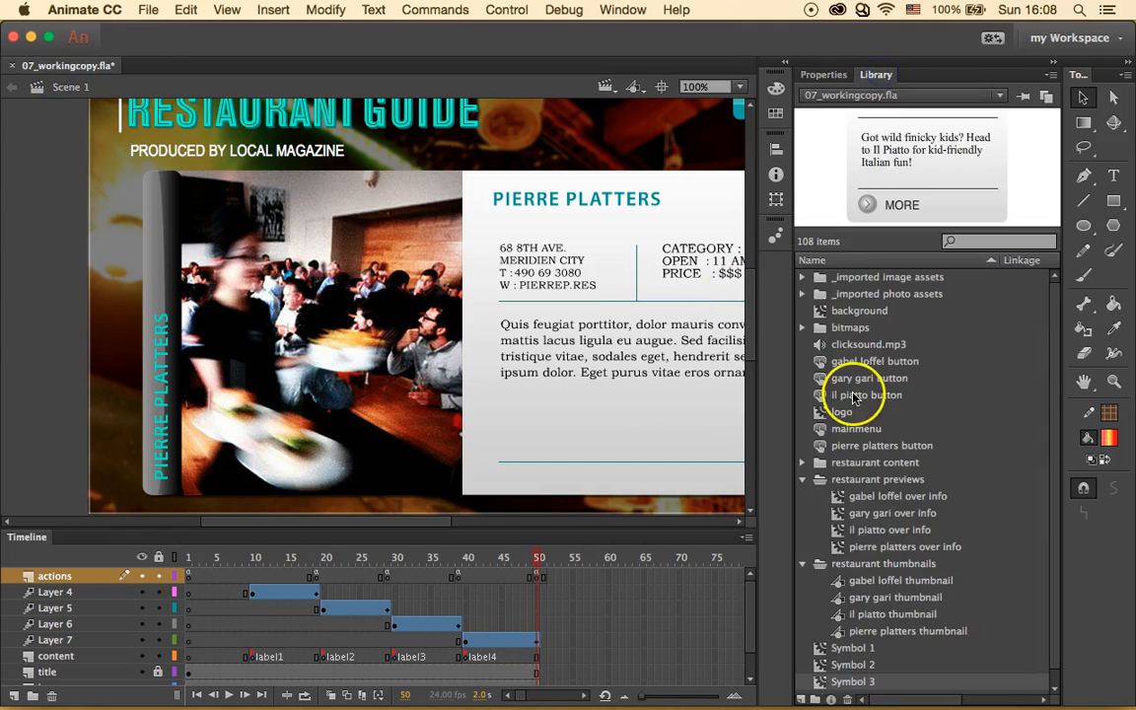
{"action": "left_click", "coordinate": [895, 548]}
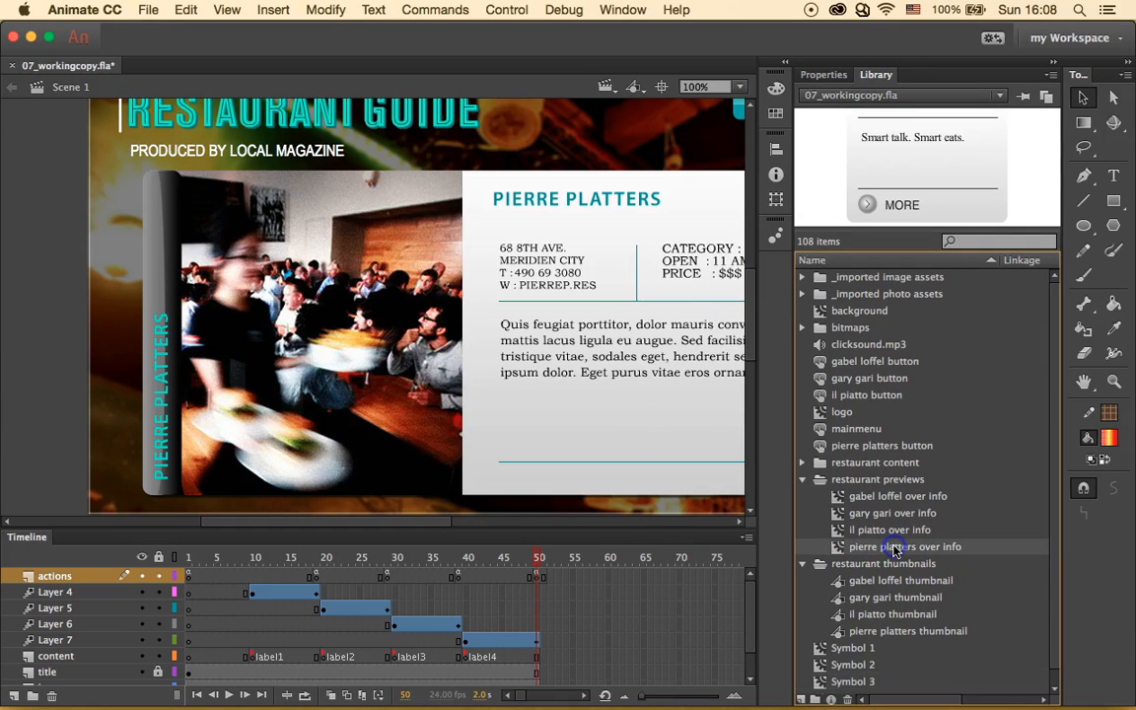
{"action": "double_click", "coordinate": [838, 546]}
{"action": "left_click", "coordinate": [466, 398]}
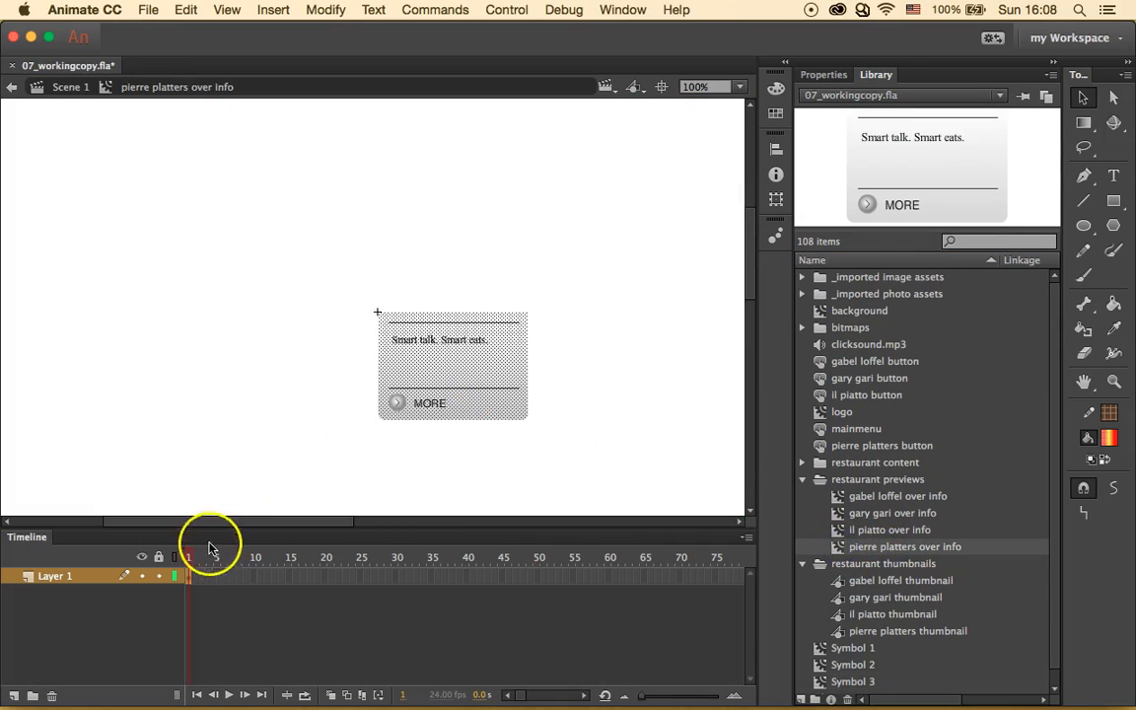
{"action": "left_click", "coordinate": [246, 428]}
{"action": "left_click_drag", "start_coordinate": [325, 279], "coordinate": [640, 489]}
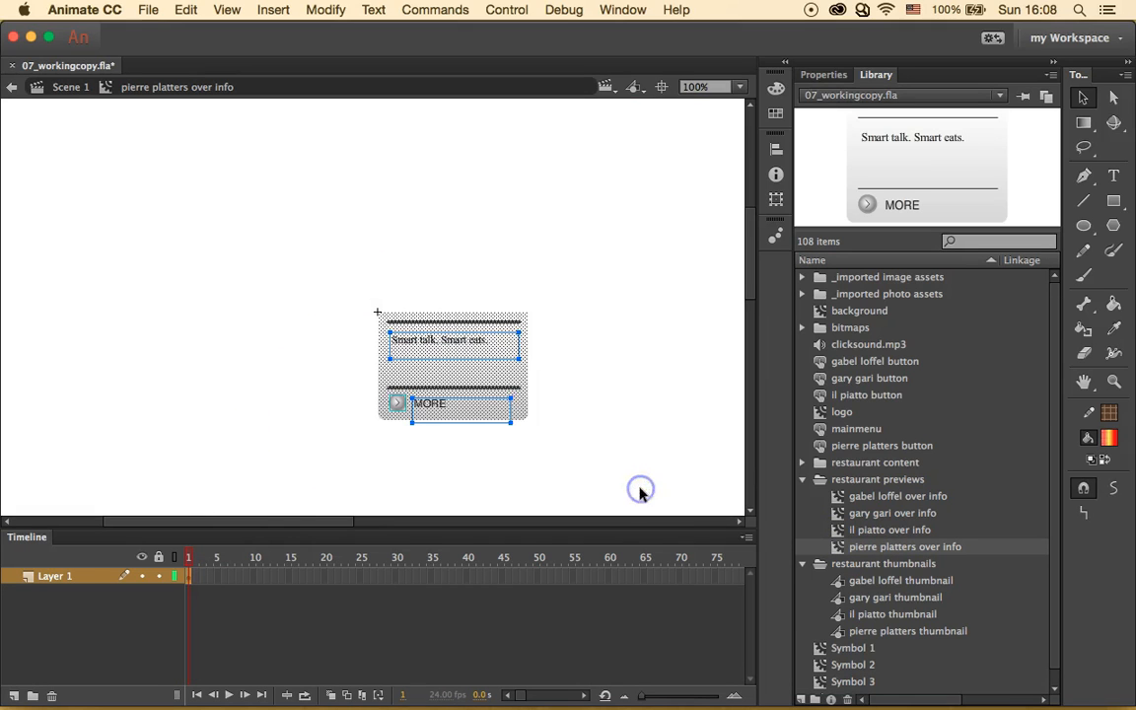
{"action": "right_click", "coordinate": [445, 387]}
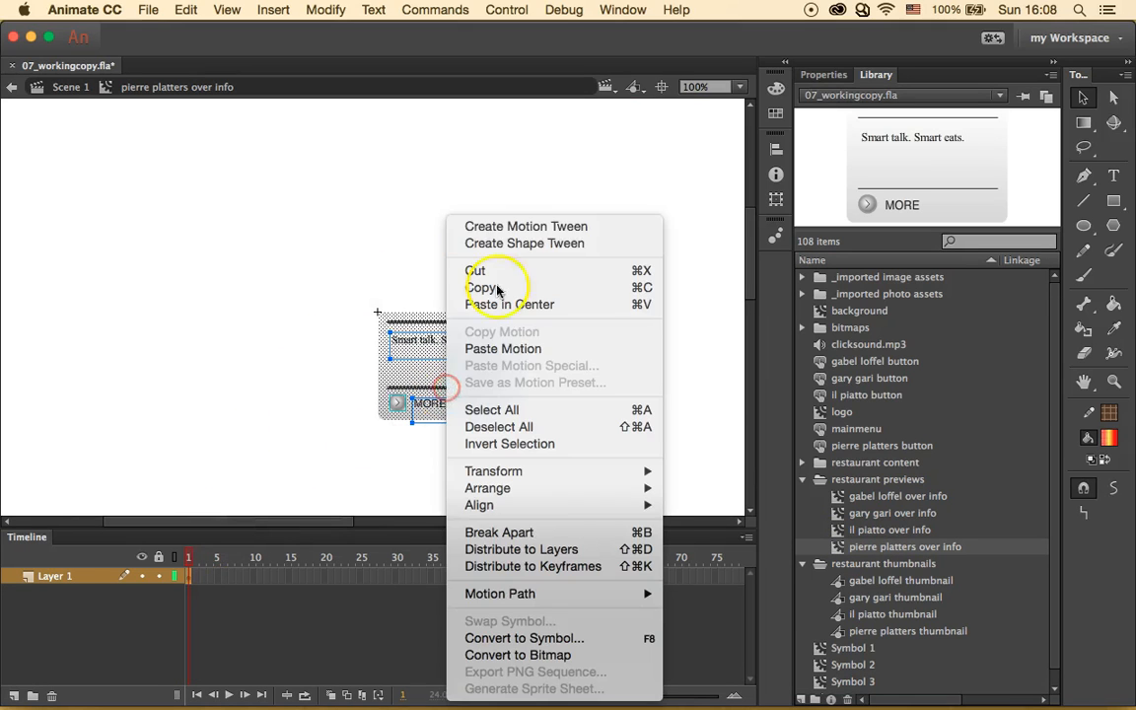
{"action": "left_click", "coordinate": [565, 226]}
{"action": "left_click", "coordinate": [719, 389]}
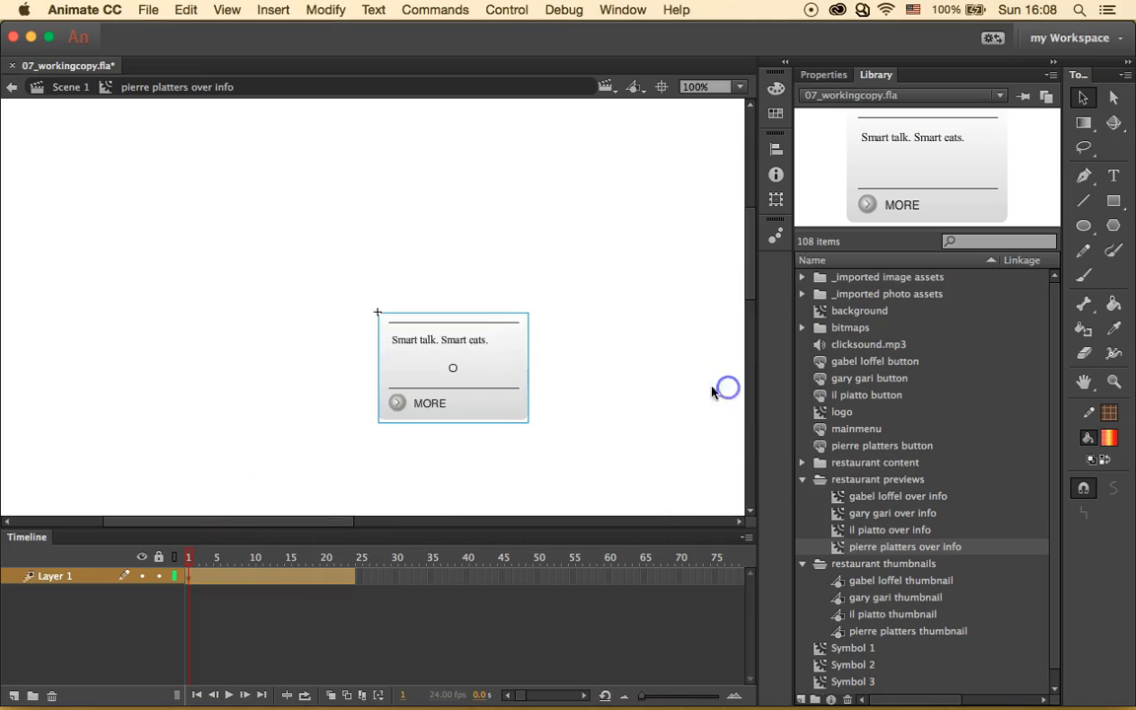
{"action": "left_click_drag", "start_coordinate": [352, 576], "coordinate": [166, 559]}
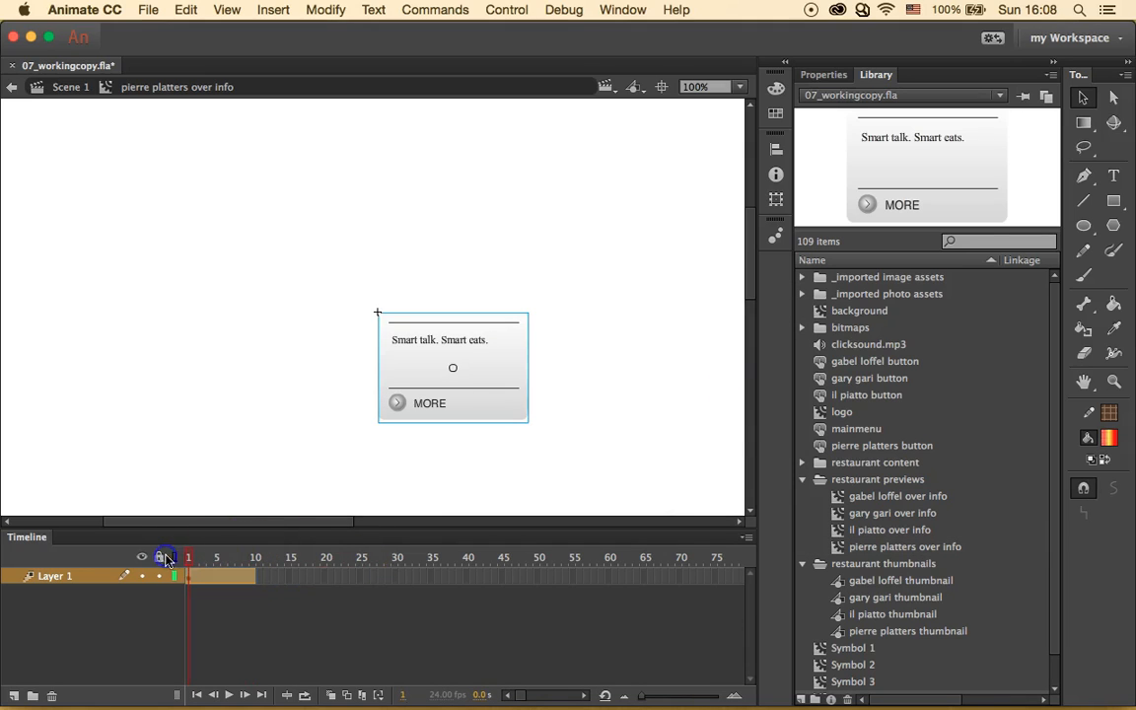
At frame 1, give the pierre platters preview instance an Alpha color effect of 0%.
{"action": "left_click", "coordinate": [829, 77]}
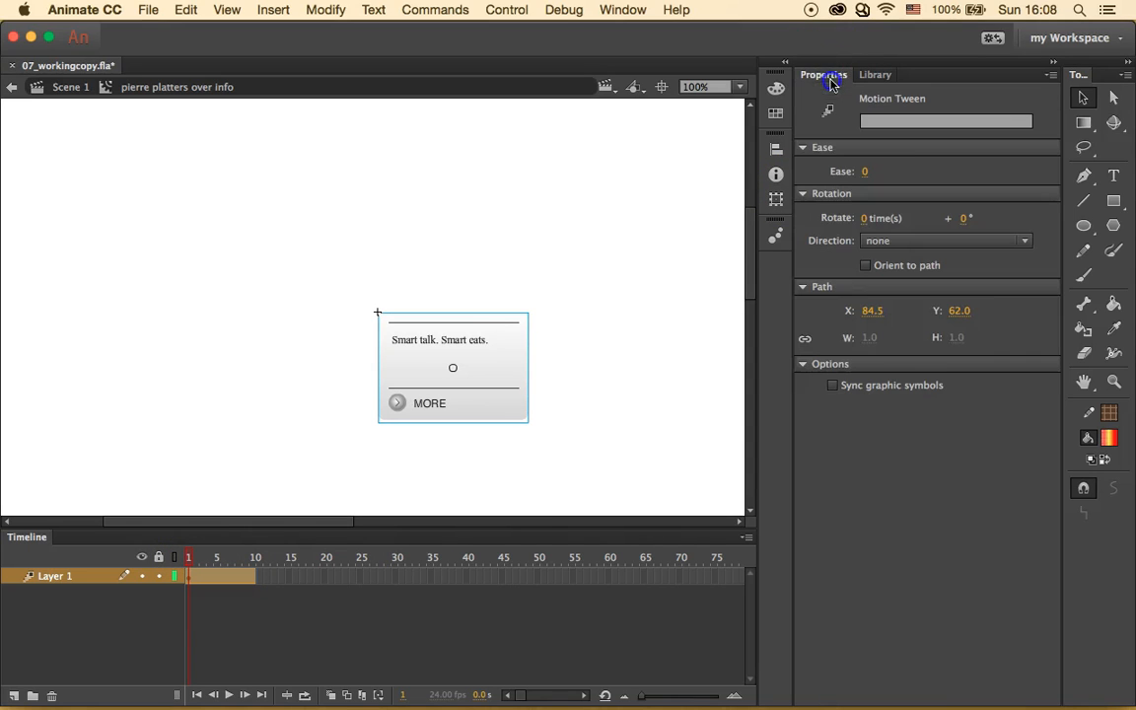
{"action": "left_click", "coordinate": [497, 362]}
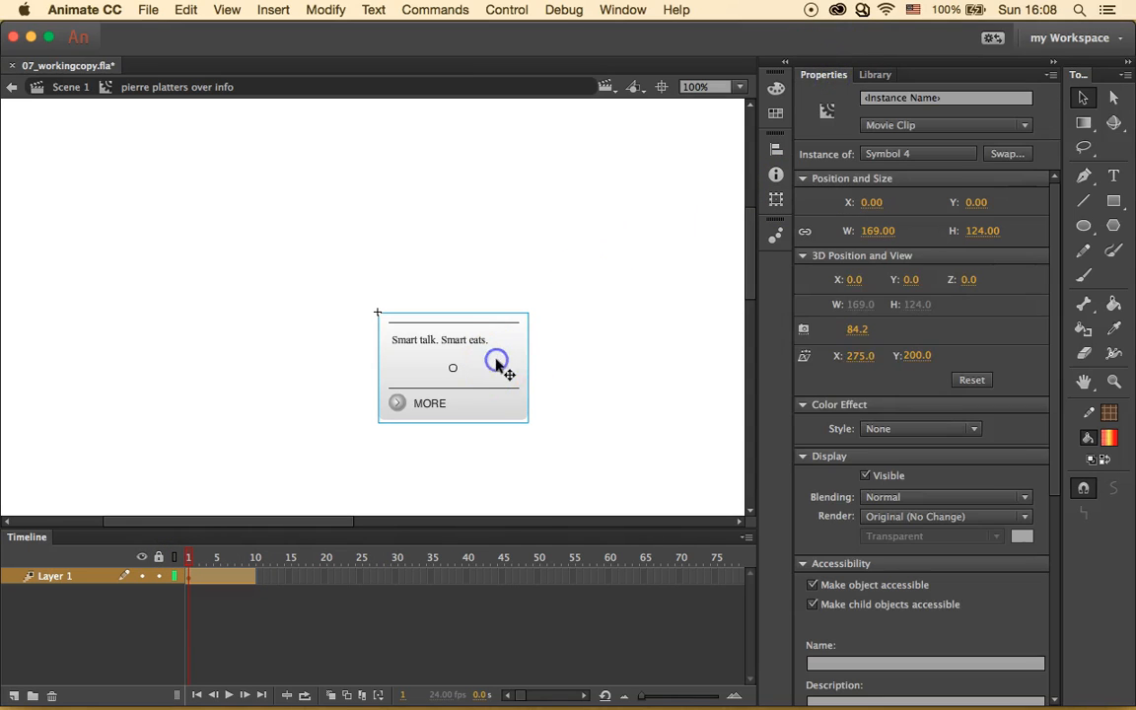
{"action": "left_click", "coordinate": [968, 434]}
{"action": "left_click", "coordinate": [840, 530]}
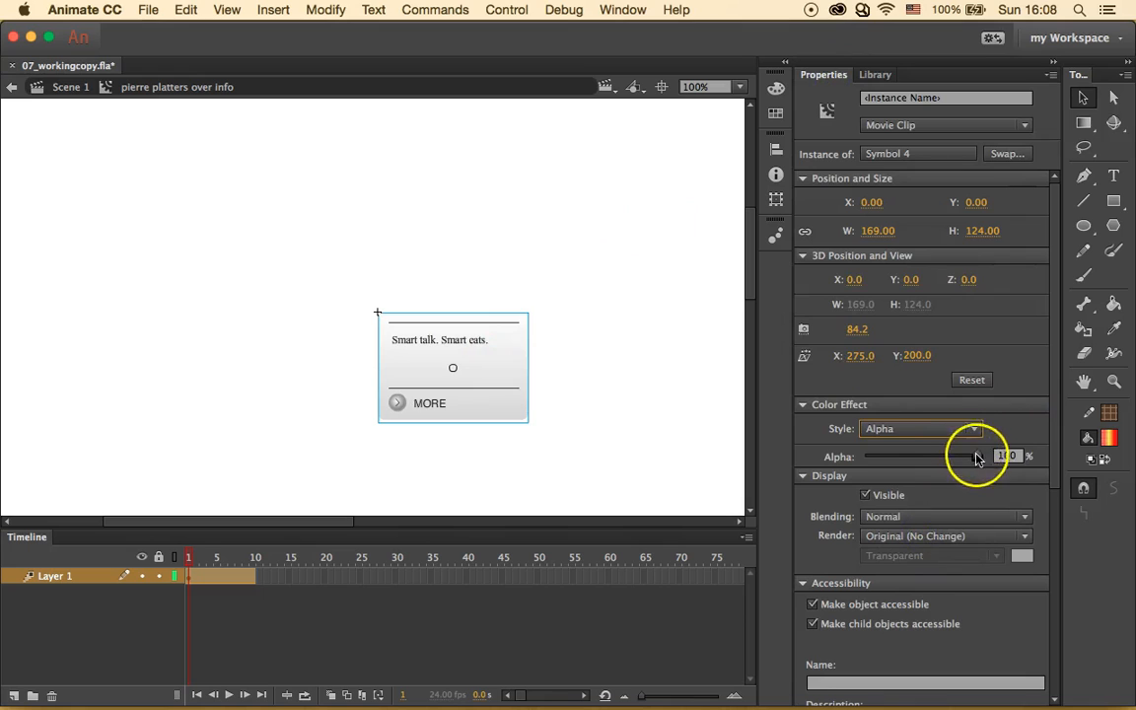
{"action": "left_click_drag", "start_coordinate": [975, 459], "coordinate": [825, 456]}
At frame 10, set the pierre platters preview instance's alpha to 100% and return to Scene 1.
{"action": "left_click_drag", "start_coordinate": [191, 552], "coordinate": [238, 558]}
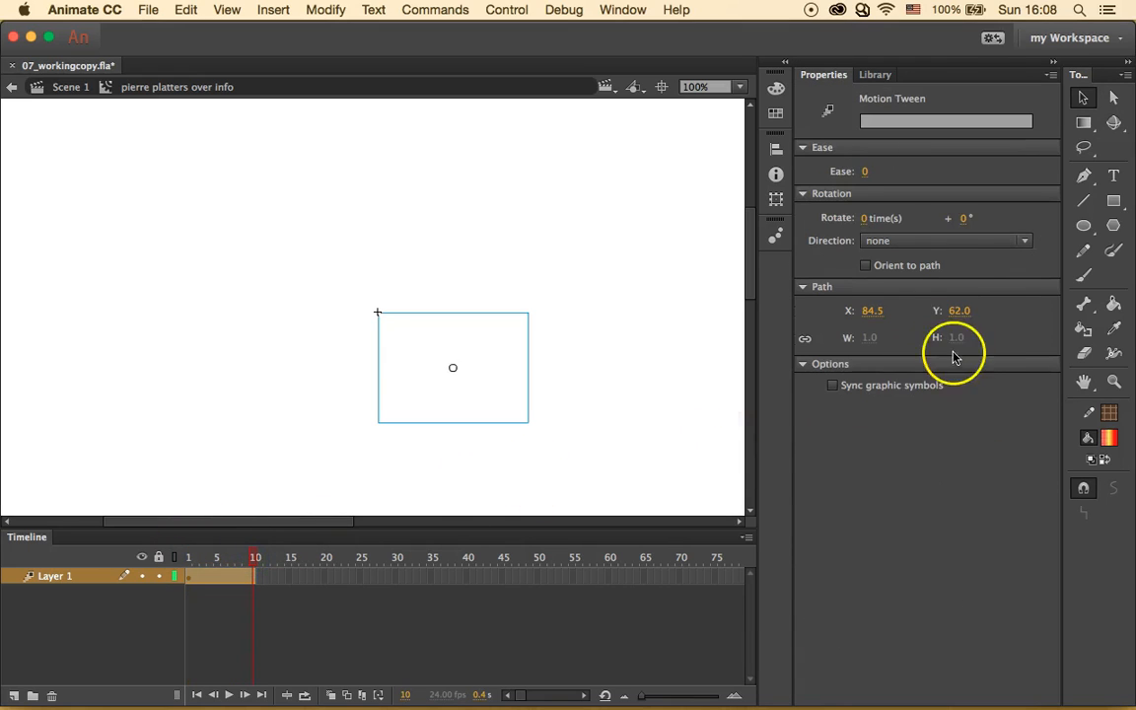
{"action": "left_click", "coordinate": [513, 352]}
{"action": "left_click_drag", "start_coordinate": [865, 456], "coordinate": [1028, 461]}
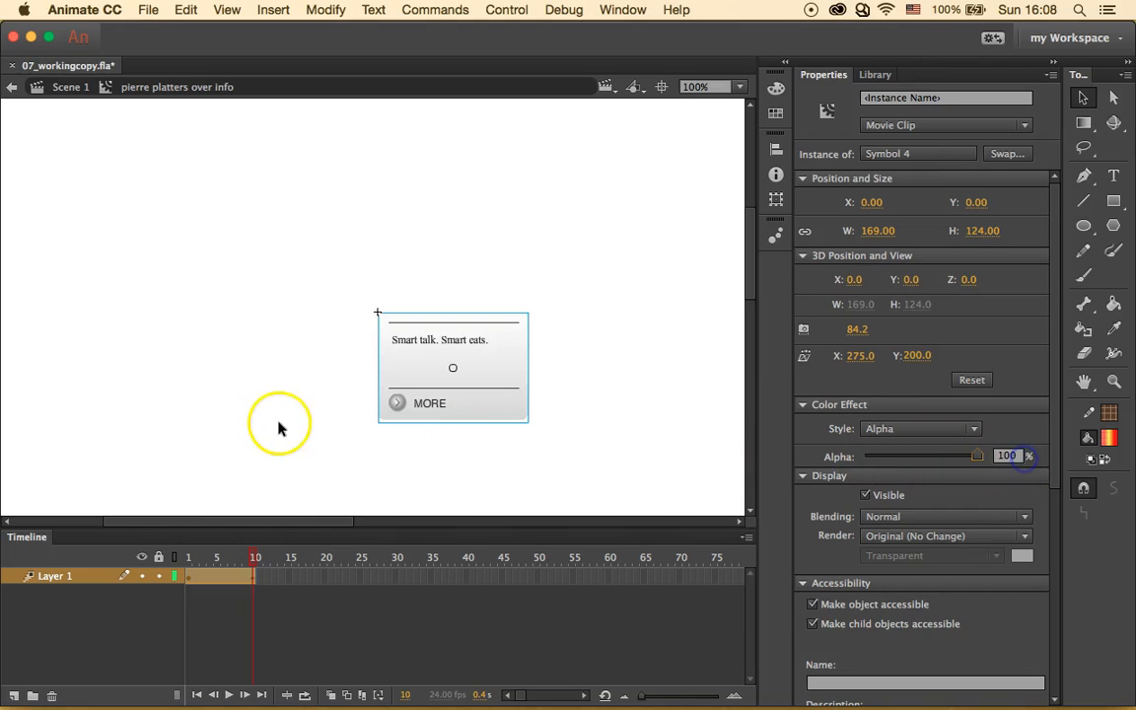
{"action": "left_click", "coordinate": [67, 88]}
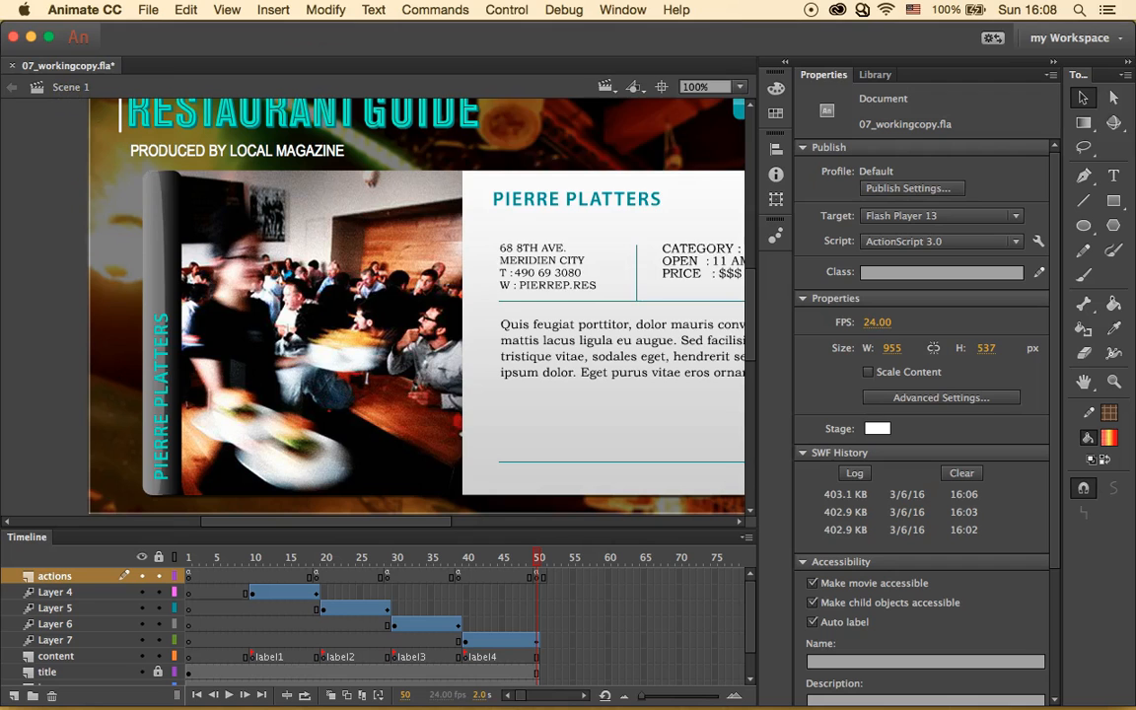
Test the movie to check the restaurant buttons' rollover fade-ins, then close the test window.
{"action": "left_click", "coordinate": [506, 9]}
{"action": "left_click", "coordinate": [532, 134]}
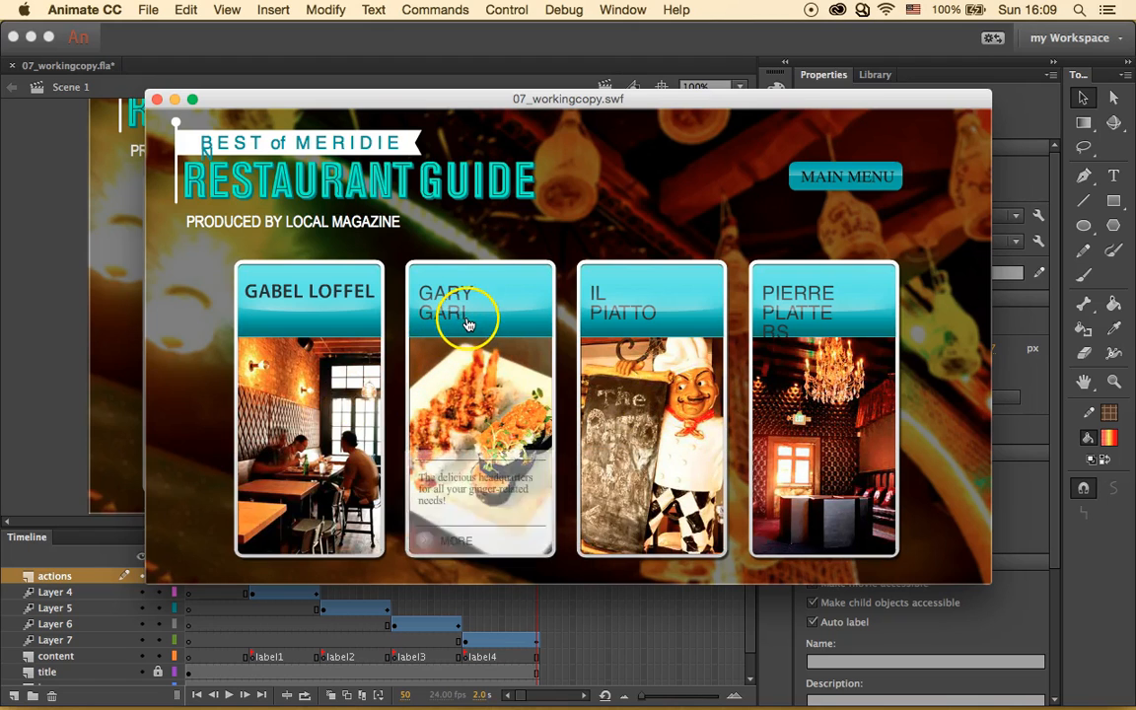
{"action": "left_click", "coordinate": [159, 101]}
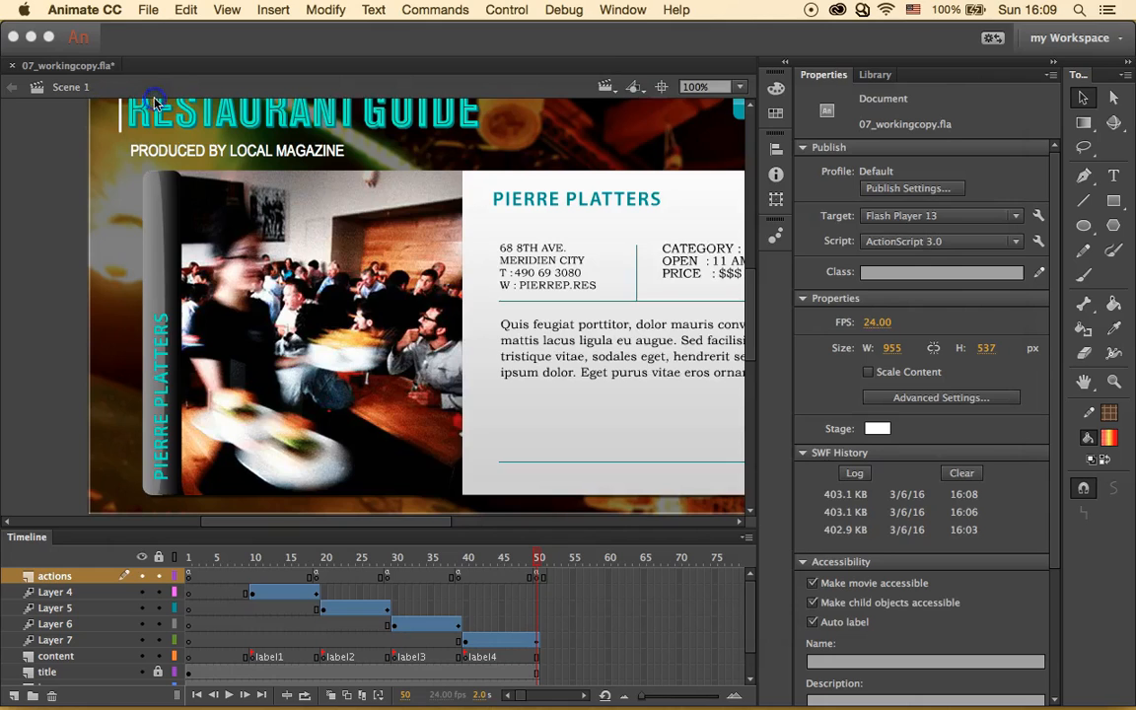
Open the gary gari over info symbol and add a new layer named actions above its tween layer.
{"action": "left_click", "coordinate": [874, 75]}
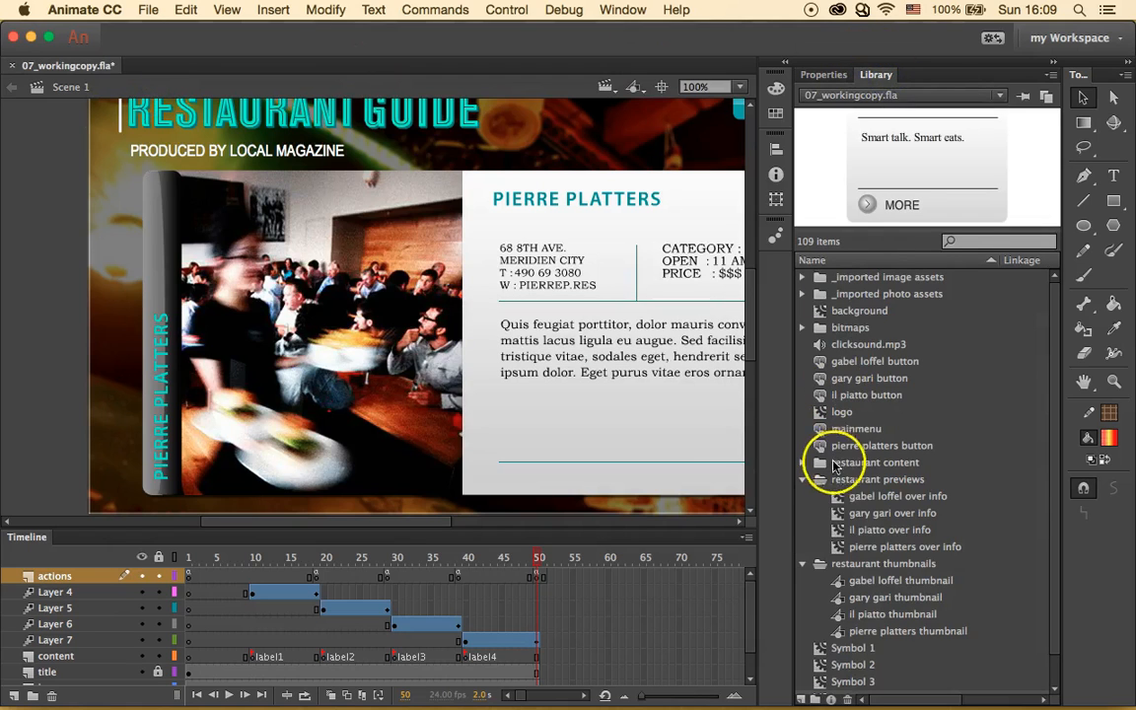
{"action": "left_click", "coordinate": [856, 514]}
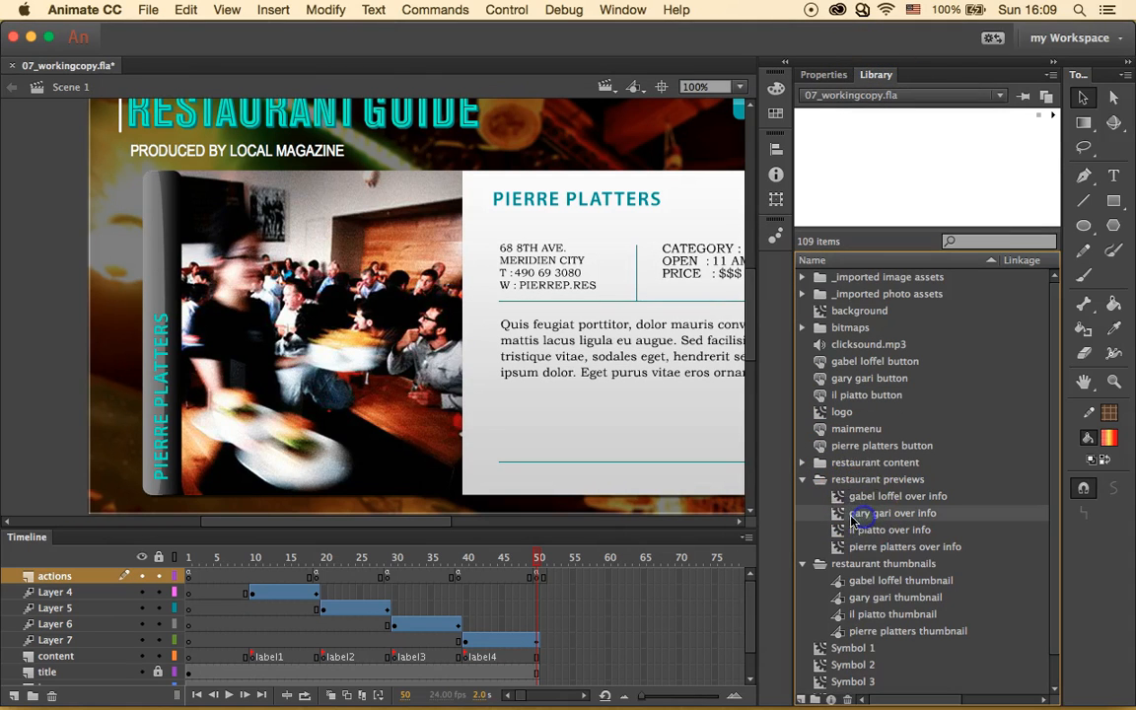
{"action": "double_click", "coordinate": [843, 514]}
{"action": "left_click", "coordinate": [258, 577]}
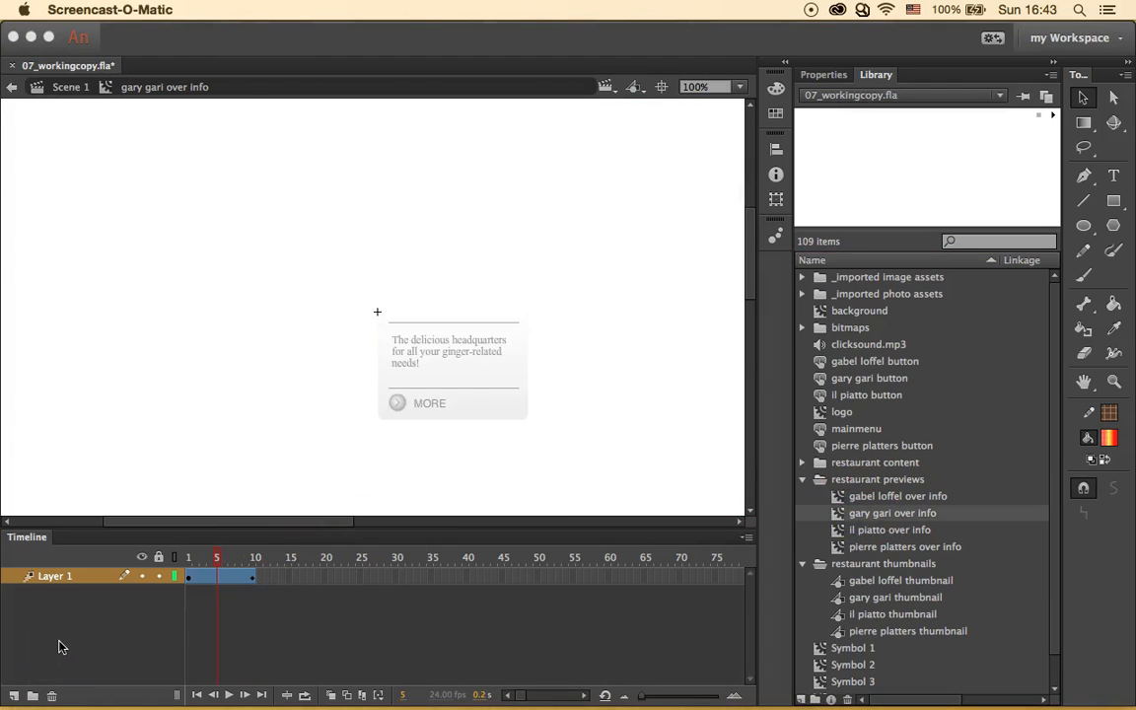
{"action": "left_click", "coordinate": [13, 698]}
{"action": "left_click", "coordinate": [60, 614]}
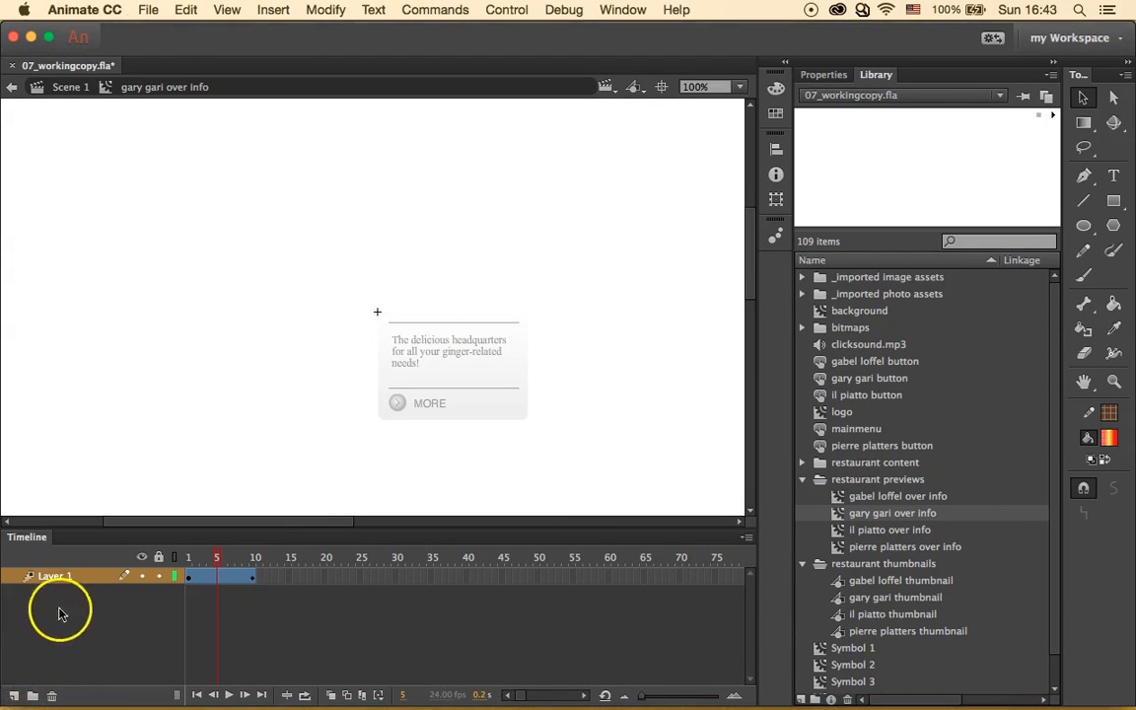
{"action": "left_click", "coordinate": [14, 696]}
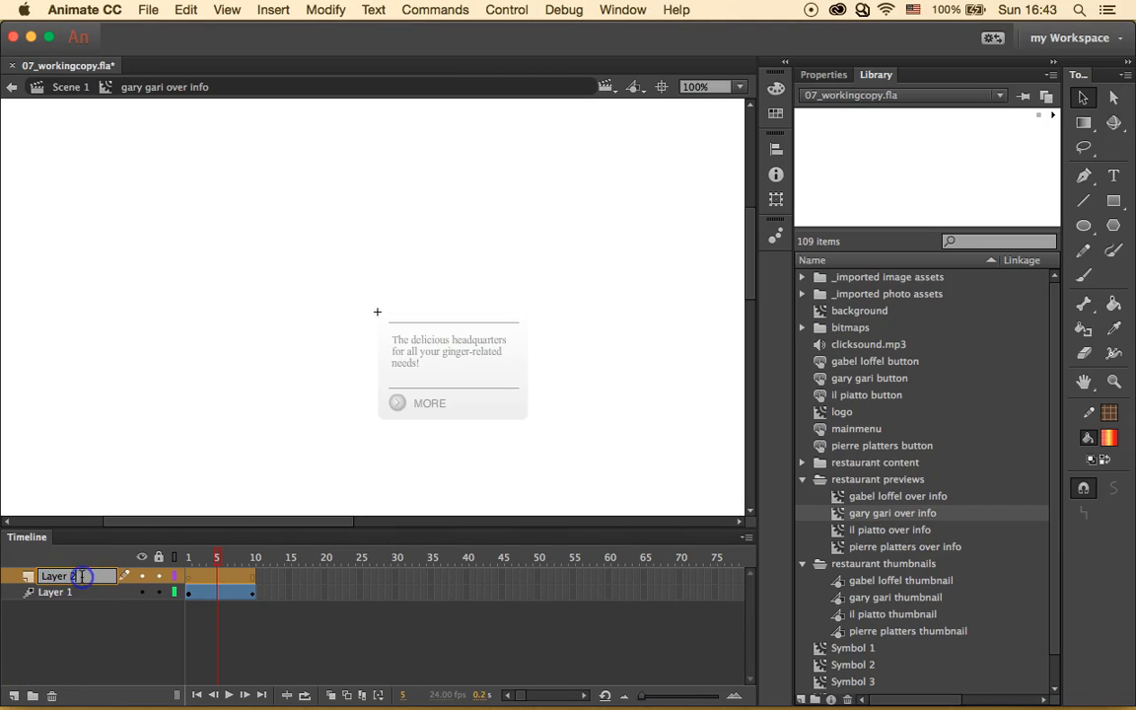
{"action": "left_click", "coordinate": [17, 579]}
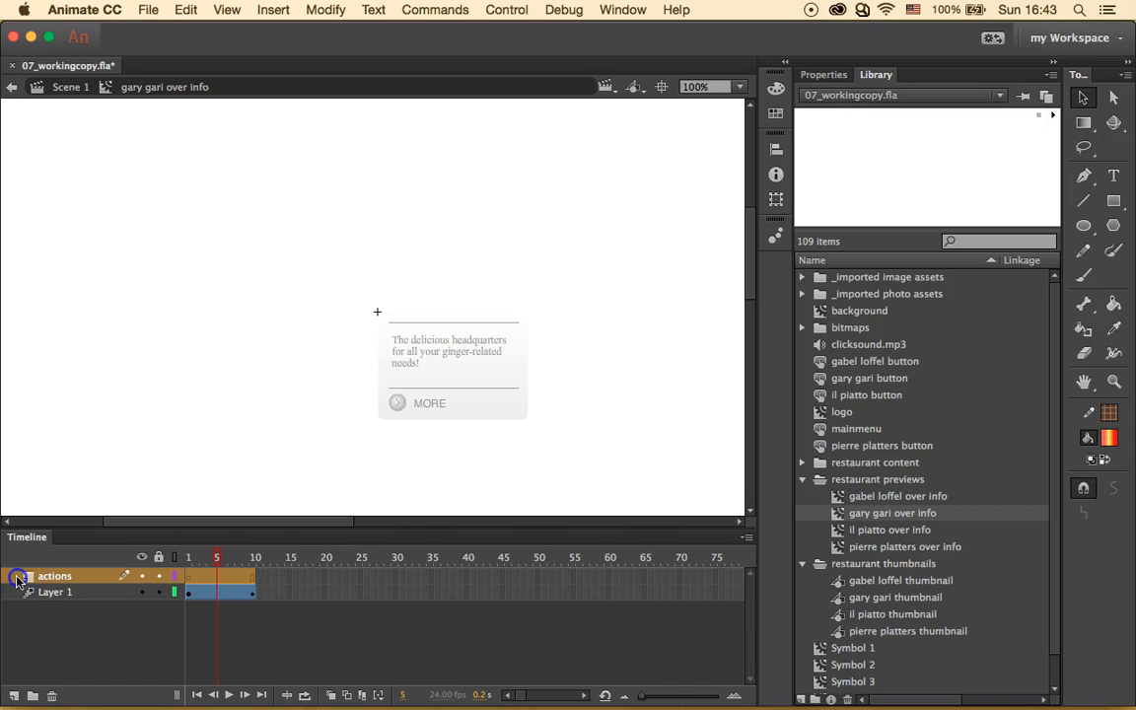
Insert a keyframe at frame 10 of the actions layer in the gary gari over info symbol.
{"action": "left_click", "coordinate": [187, 559]}
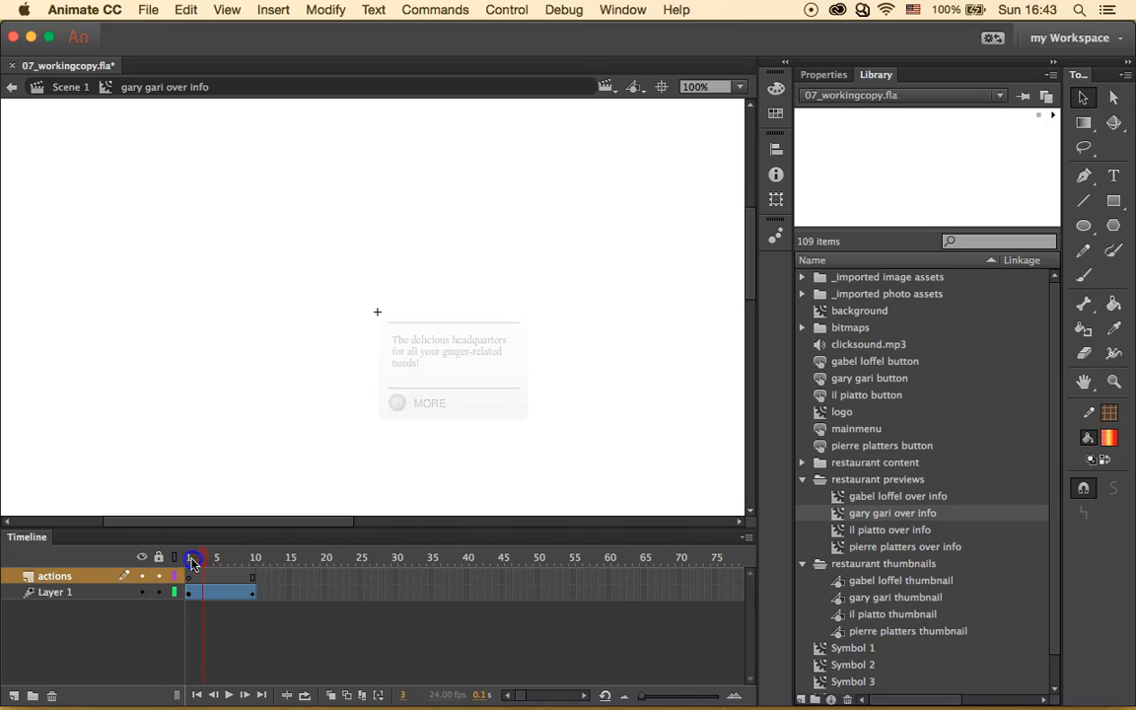
{"action": "left_click", "coordinate": [251, 577]}
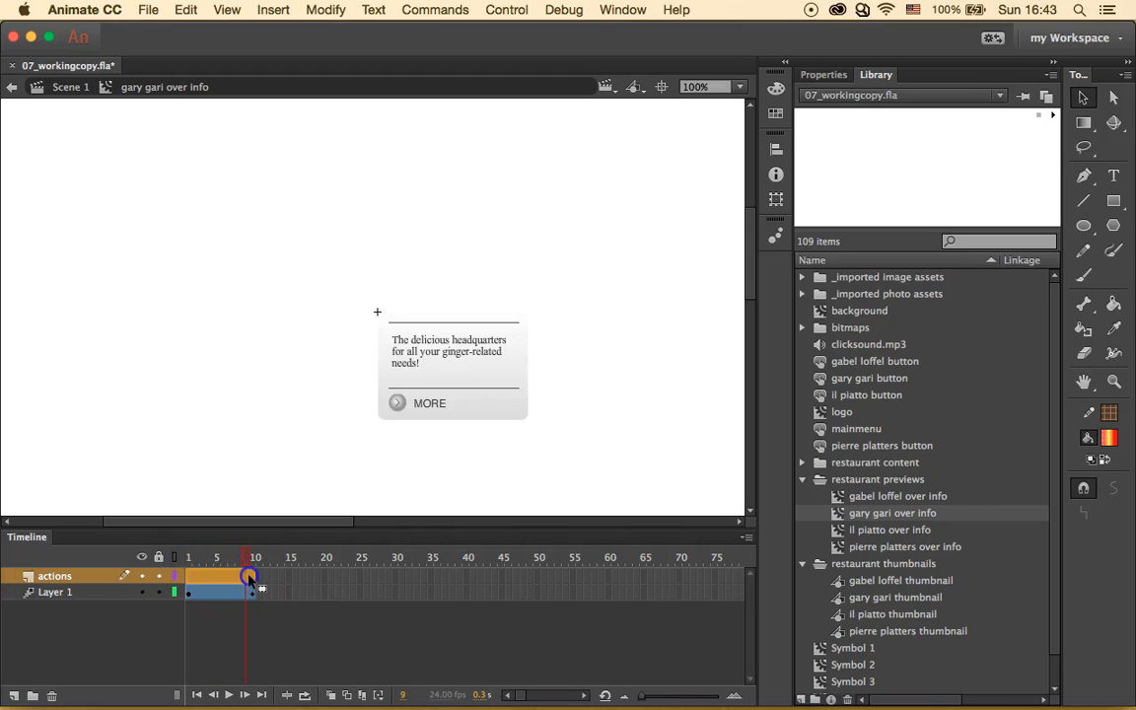
{"action": "right_click", "coordinate": [252, 576]}
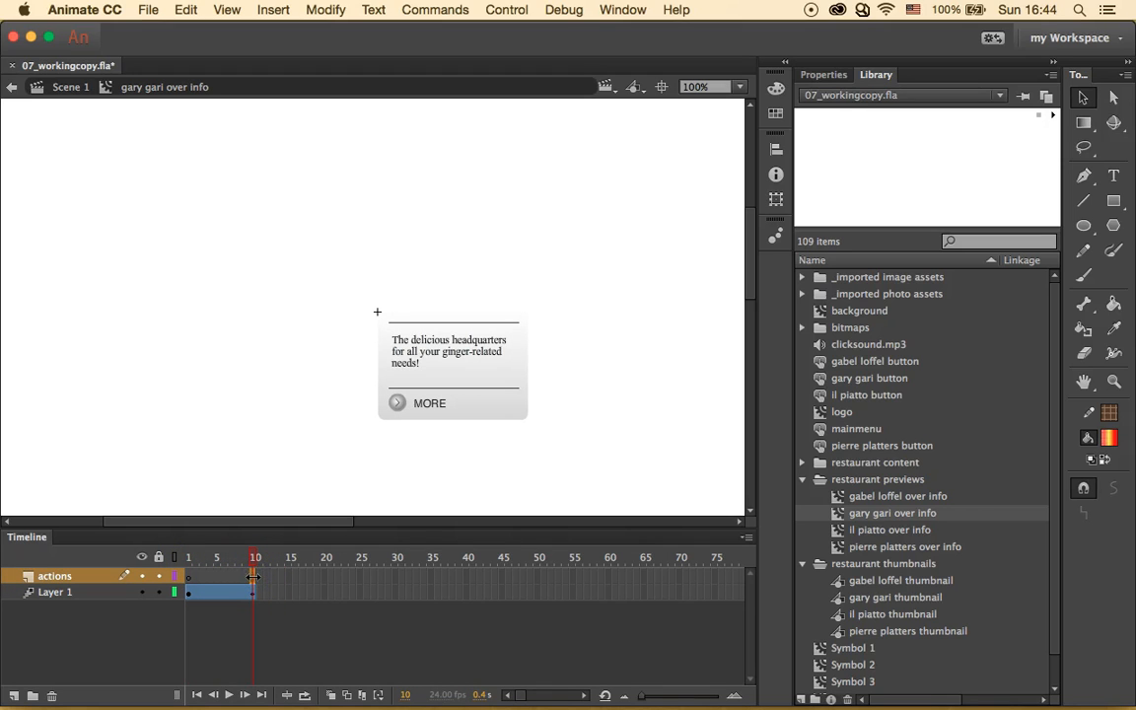
{"action": "right_click", "coordinate": [252, 576]}
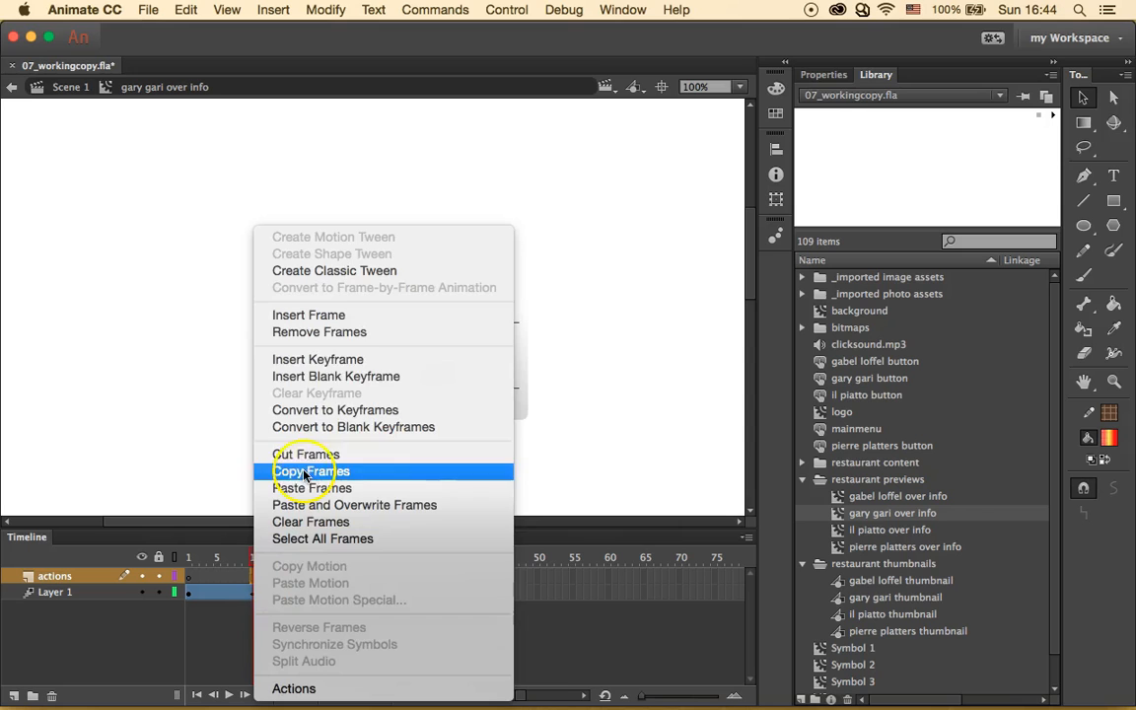
{"action": "left_click", "coordinate": [364, 360]}
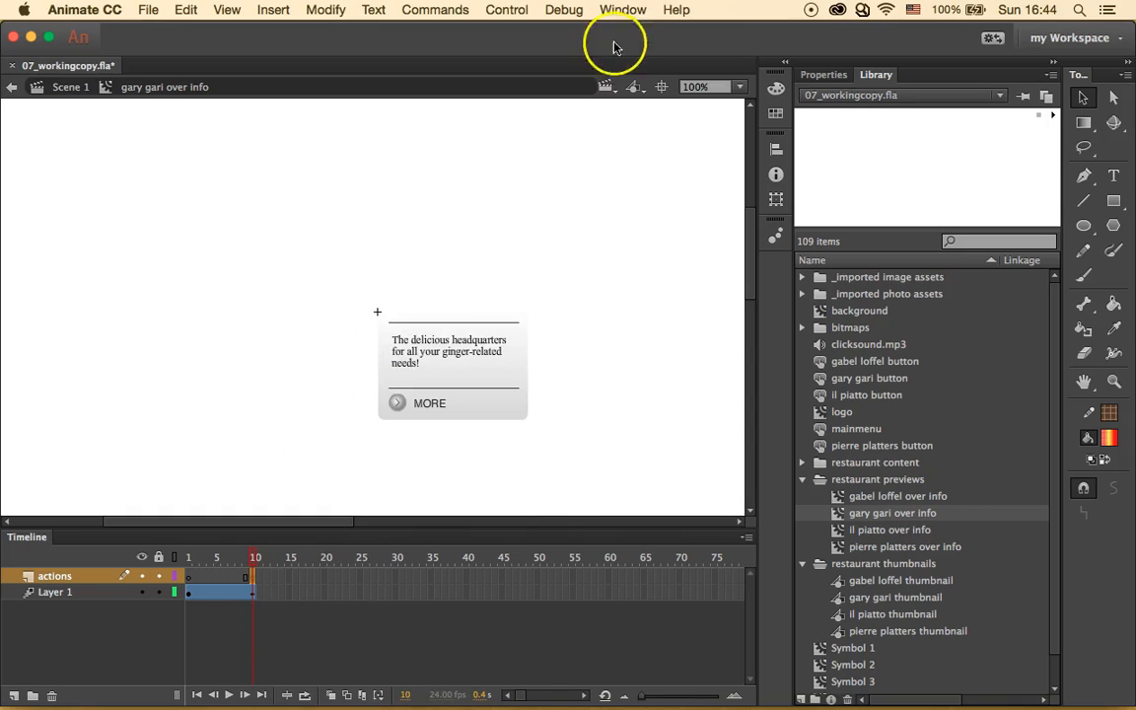
Add the script stop(); to the actions keyframe at frame 10 and return to Scene 1.
{"action": "left_click", "coordinate": [617, 10]}
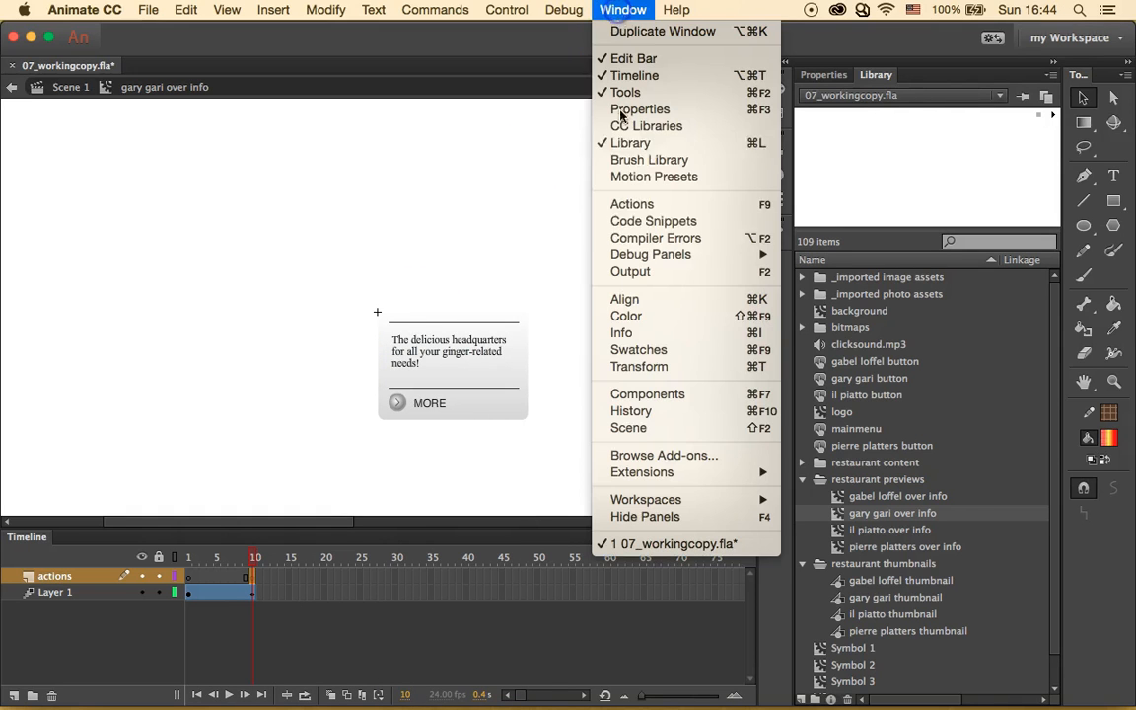
{"action": "left_click", "coordinate": [672, 206]}
{"action": "type", "text": "stop();"}
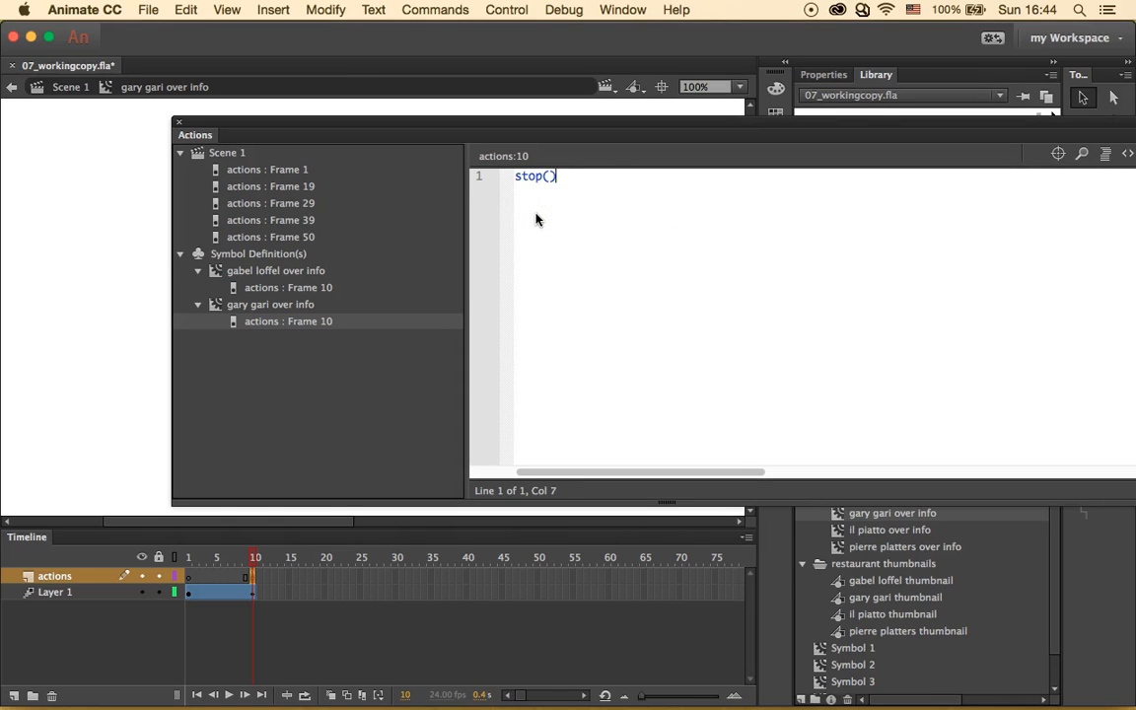
{"action": "left_click", "coordinate": [178, 122]}
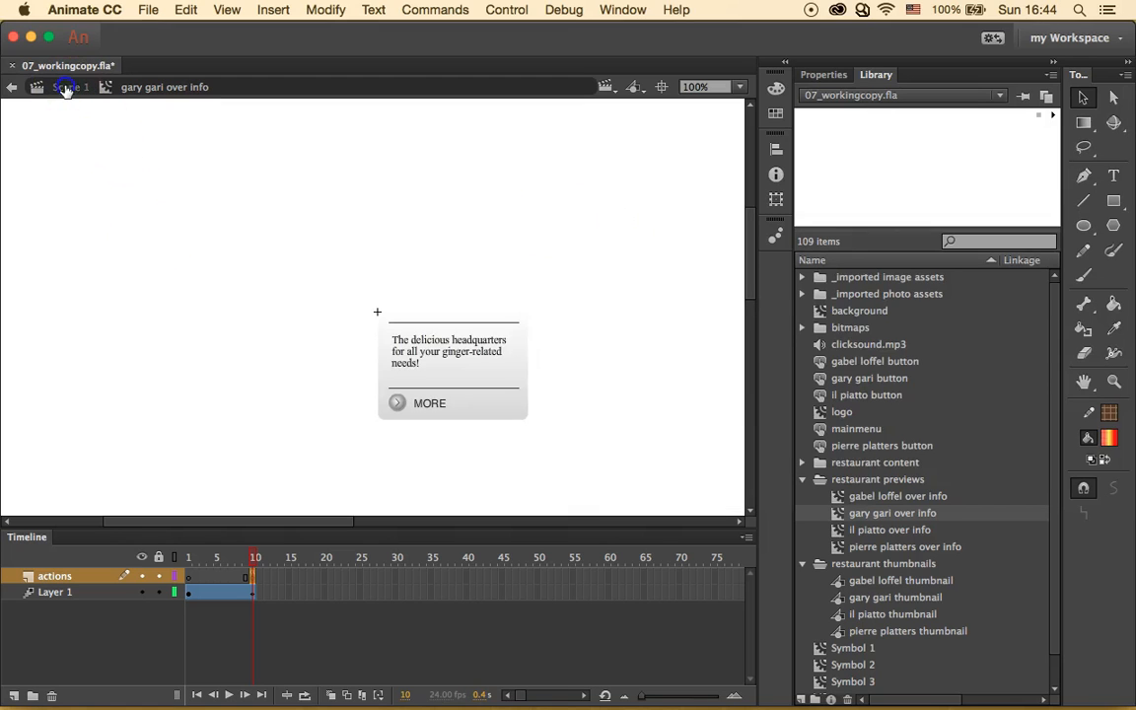
{"action": "double_click", "coordinate": [240, 245]}
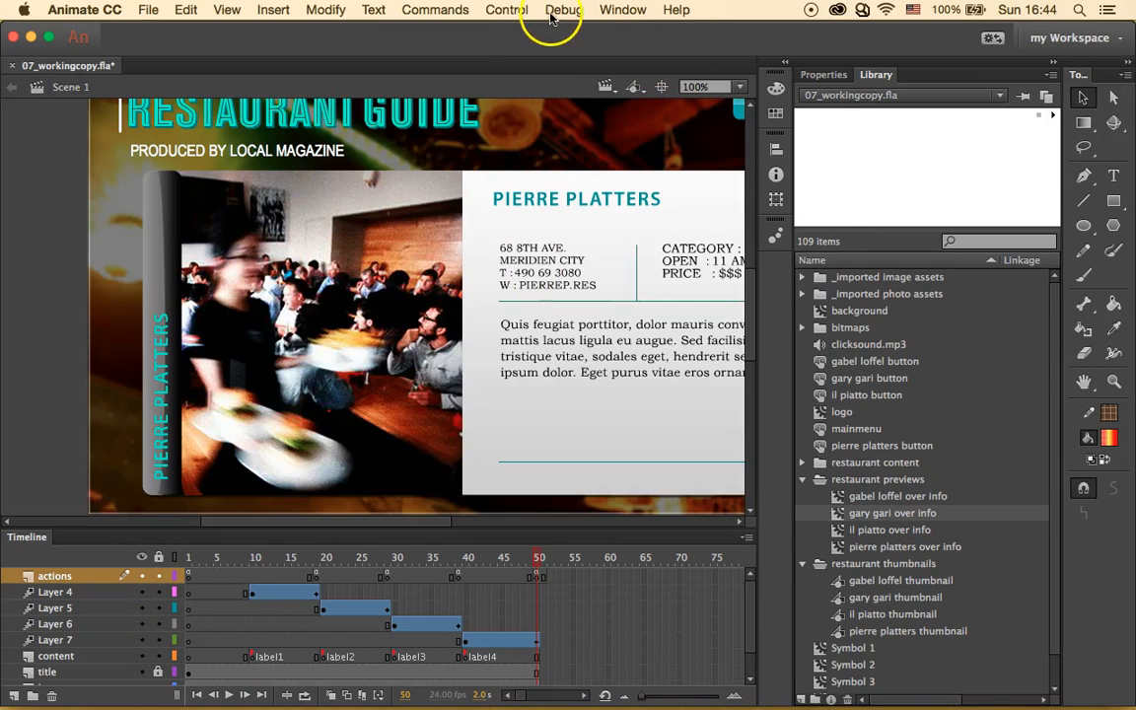
Test the movie and compare the gary gari rollover preview's fade-in with the other restaurant buttons.
{"action": "left_click", "coordinate": [513, 9]}
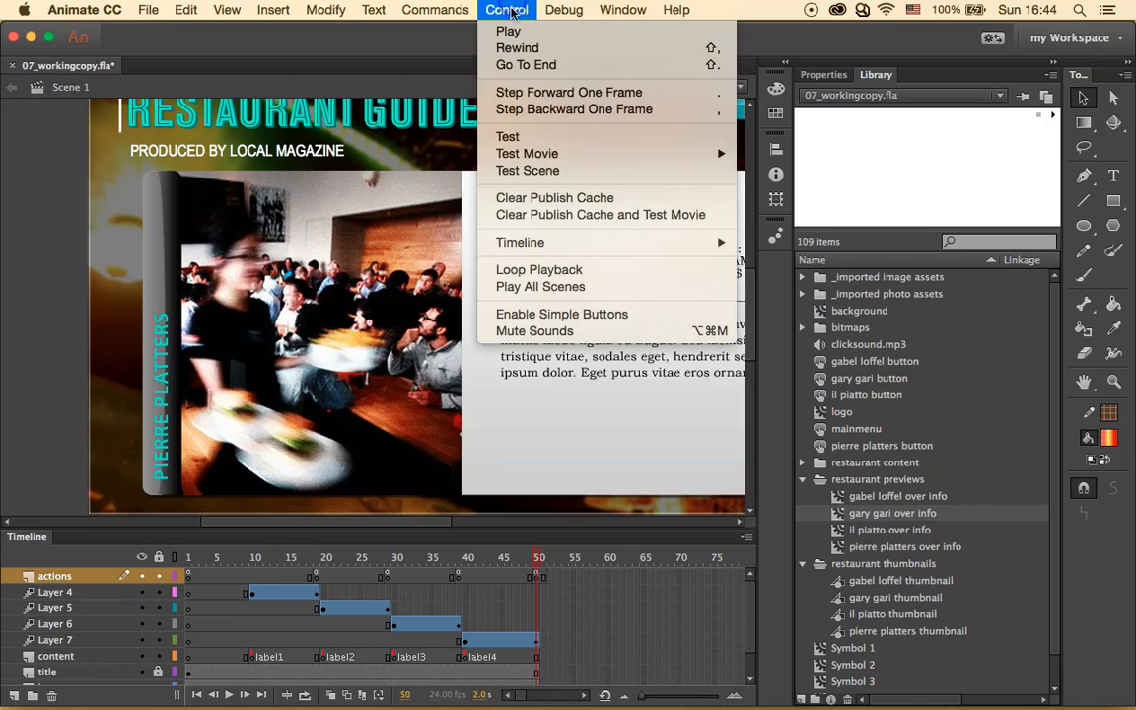
{"action": "left_click", "coordinate": [524, 136]}
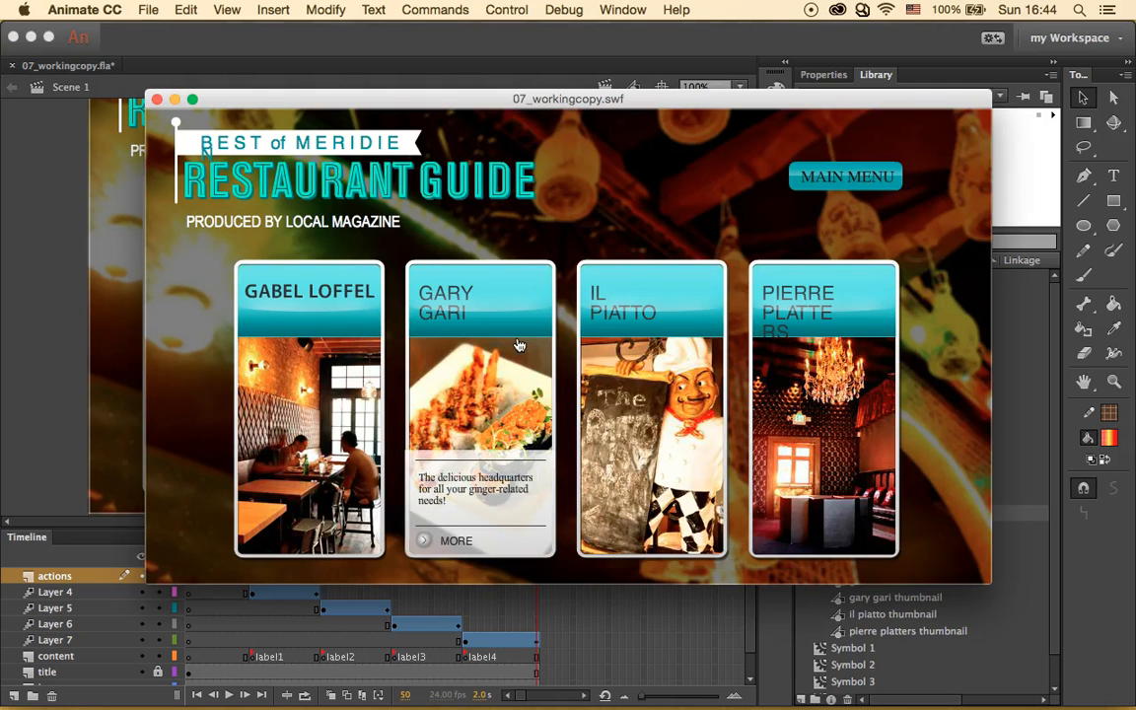
{"action": "mouse_move", "coordinate": [484, 424]}
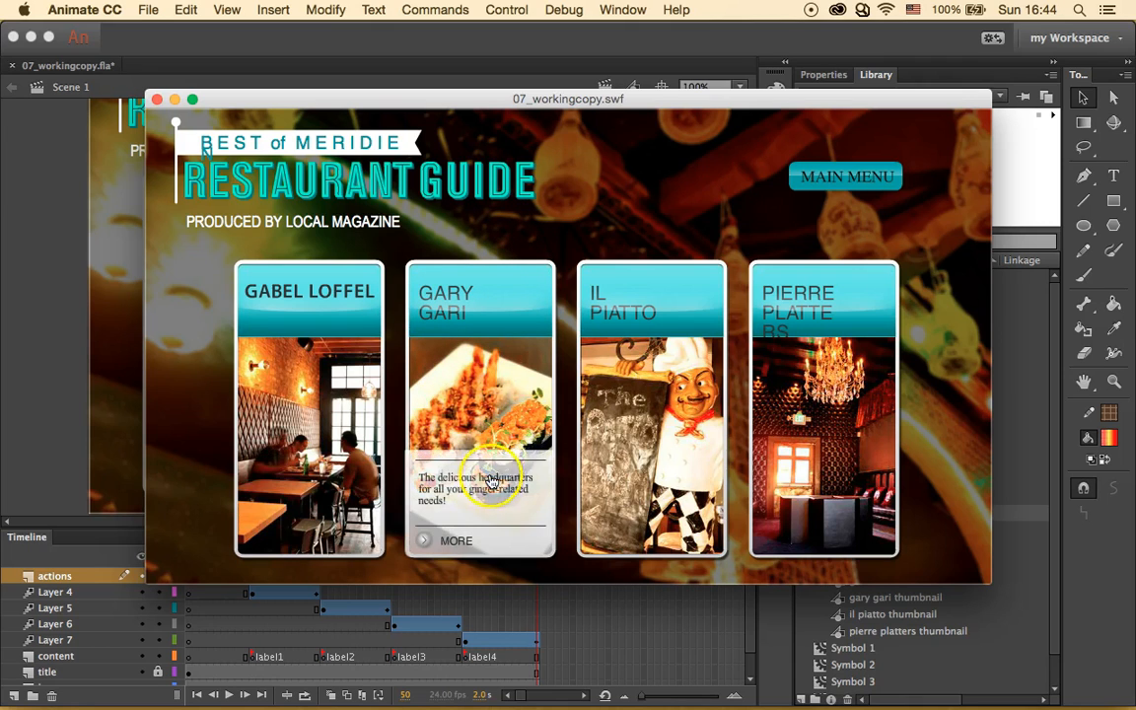
{"action": "mouse_move", "coordinate": [315, 408]}
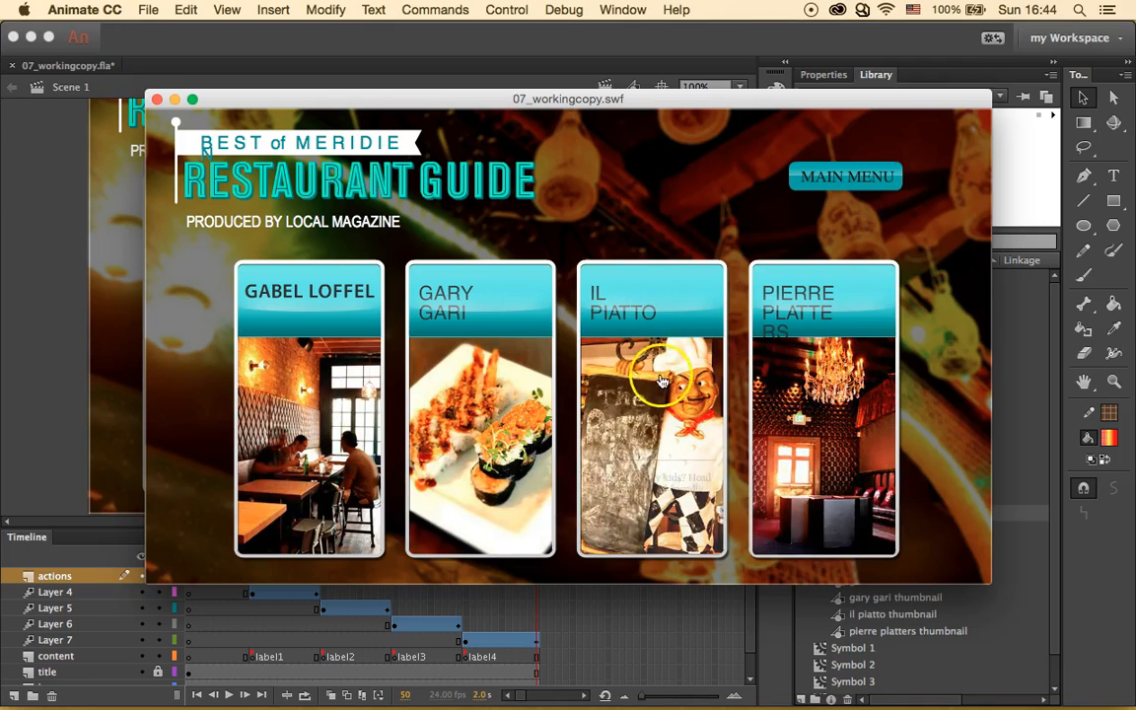
{"action": "mouse_move", "coordinate": [722, 493]}
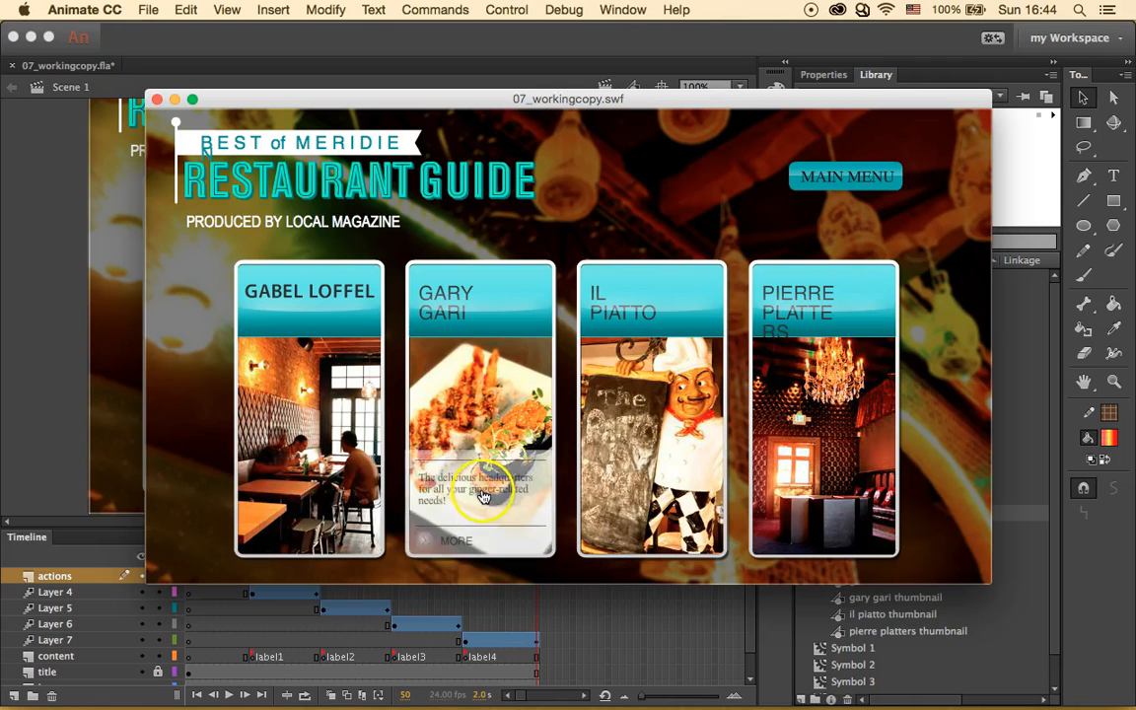
Close the movie test window and save the document.
{"action": "left_click", "coordinate": [157, 101]}
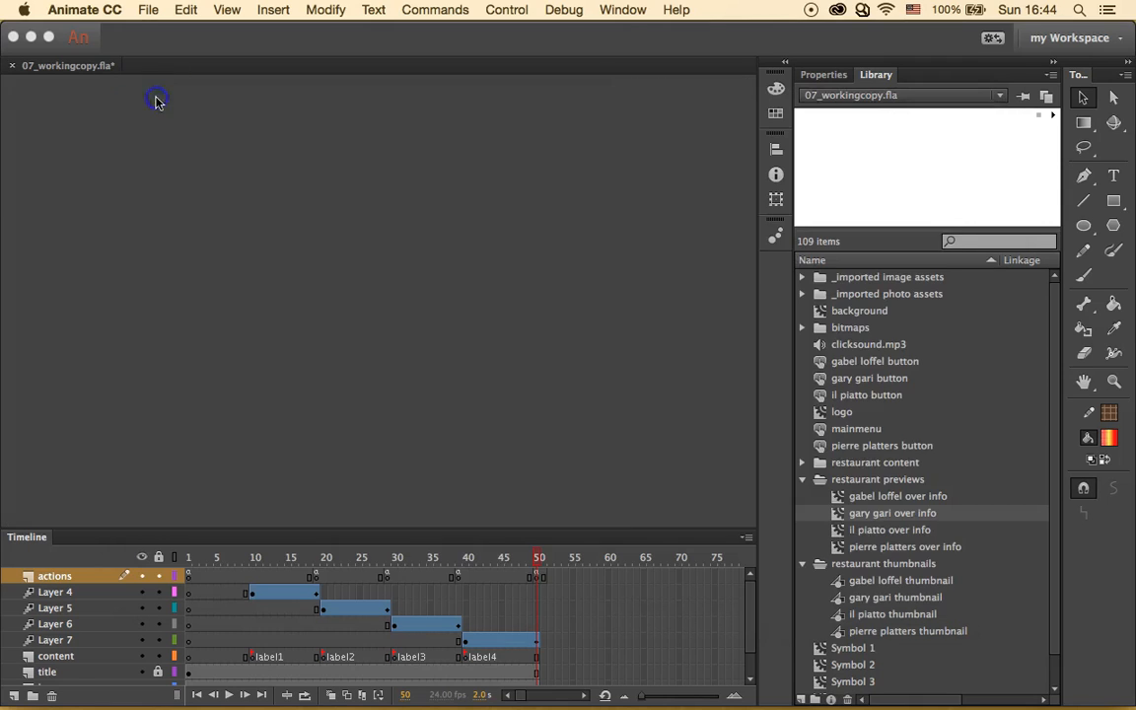
{"action": "left_click", "coordinate": [150, 10]}
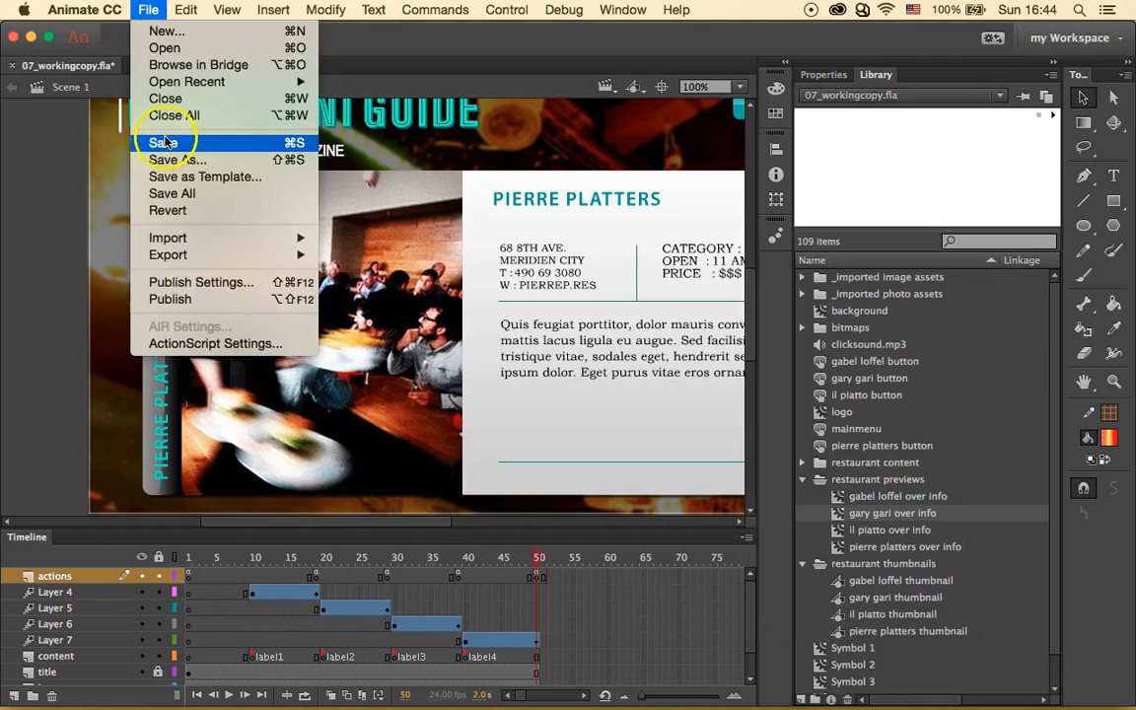
{"action": "left_click", "coordinate": [202, 143]}
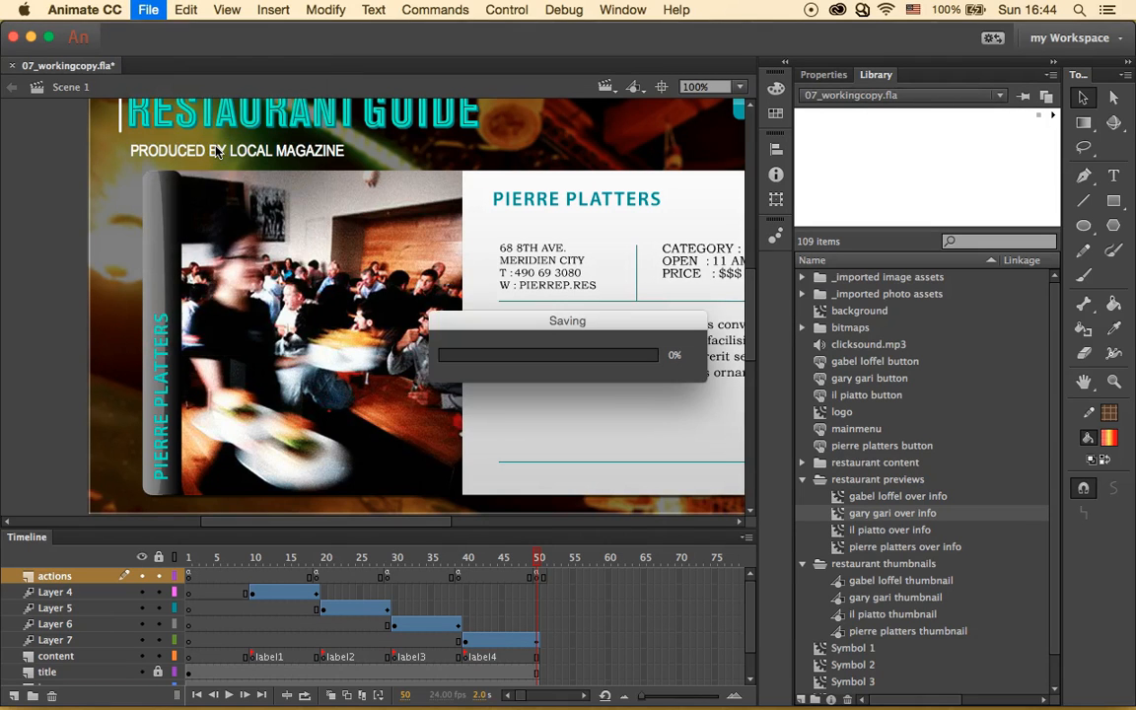